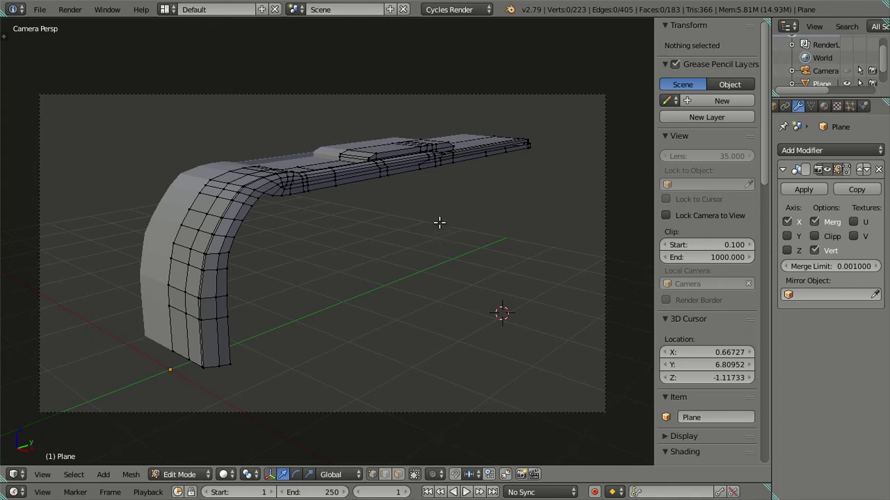
Step: Switch to Front Ortho and toggle wireframe to compare the bus mesh with the blueprint
key("KP_1")
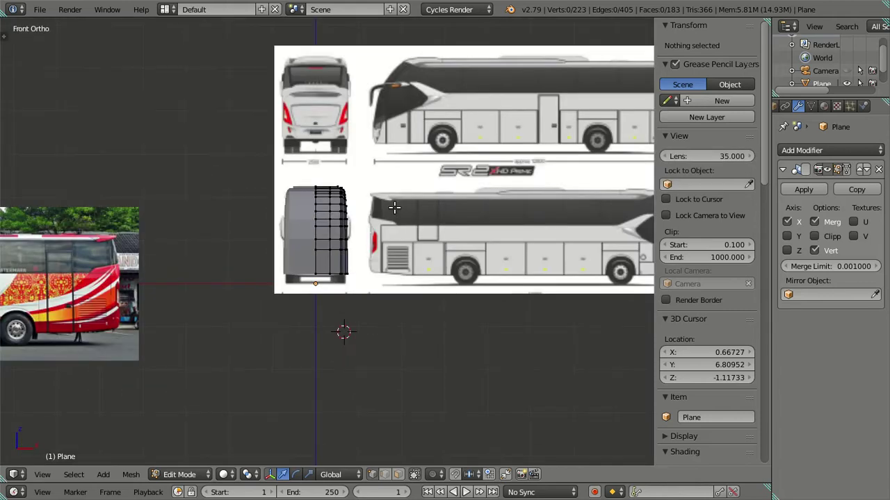
scroll(348, 184, "up", 2)
scroll(346, 182, "up", 1)
scroll(338, 193, "up", 1)
scroll(336, 239, "up", 2)
key("z")
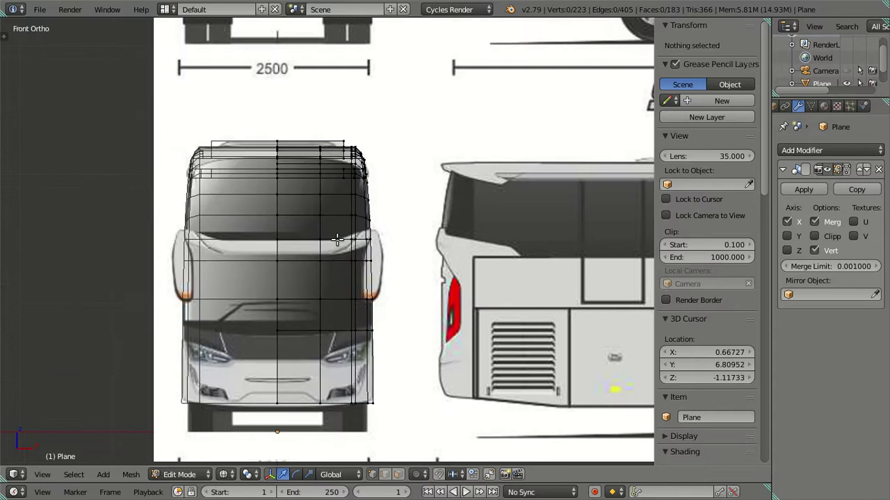
scroll(339, 235, "down", 1)
key("z")
scroll(347, 208, "up", 2)
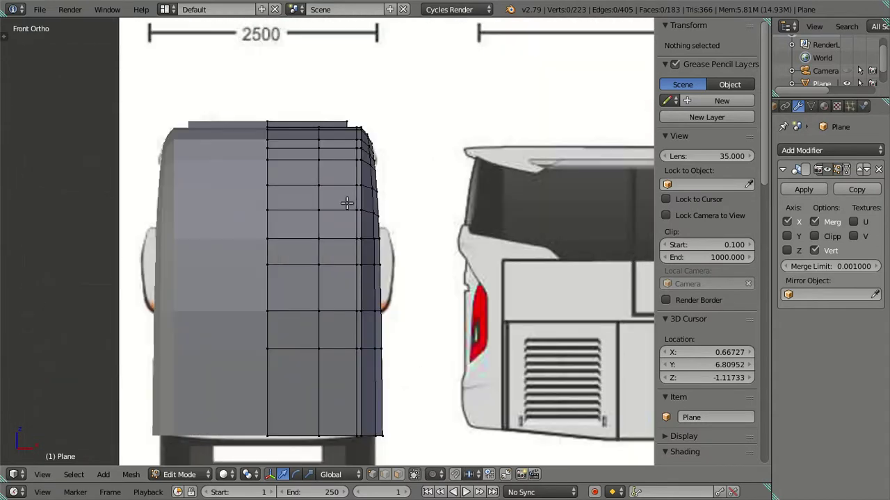
key("z")
scroll(349, 198, "down", 2)
scroll(349, 198, "down", 6)
Step: Pan and zoom to frame the whole red bus reference photo
middle_click_drag(343, 206, 5, 134, "shift")
scroll(176, 57, "up", 4)
mouse_move(176, 57)
middle_mouse_down("shift")
mouse_move(173, 236)
mouse_move(164, 223)
middle_mouse_up("shift")
scroll(173, 237, "up", 2)
scroll(179, 233, "down", 4)
scroll(169, 217, "up", 2)
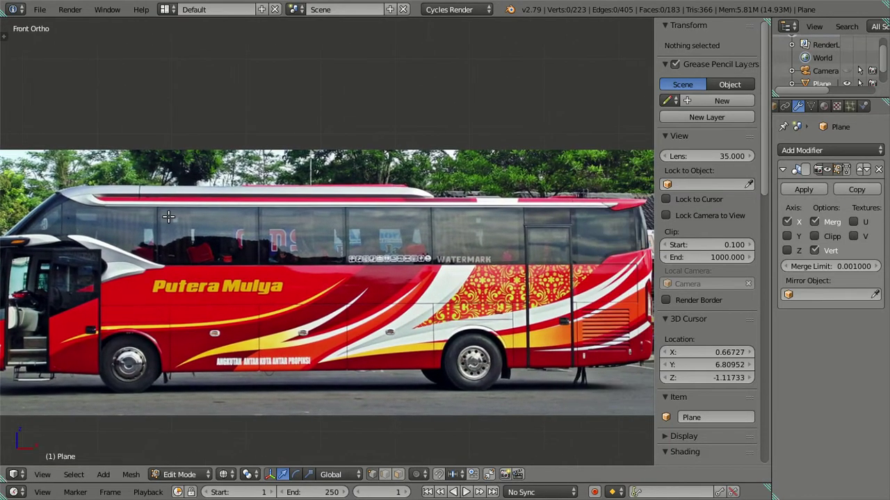
middle_click_drag(470, 209, 341, 229, "shift")
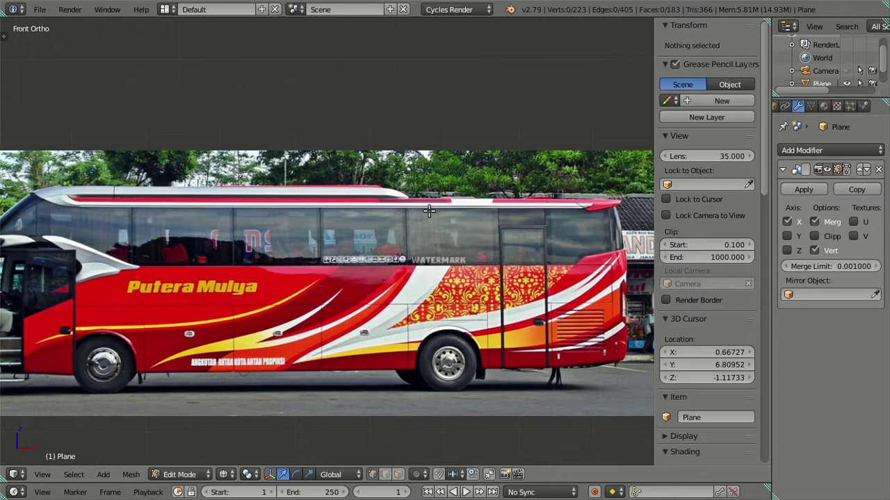
scroll(341, 229, "up", 2)
scroll(342, 230, "down", 4)
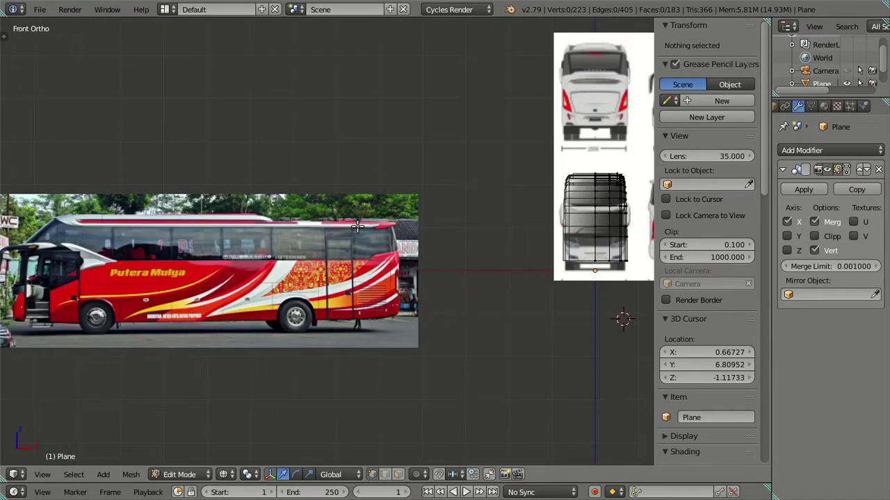
scroll(611, 317, "down", 3)
middle_click_drag(448, 271, 393, 248, "shift")
scroll(291, 250, "up", 5)
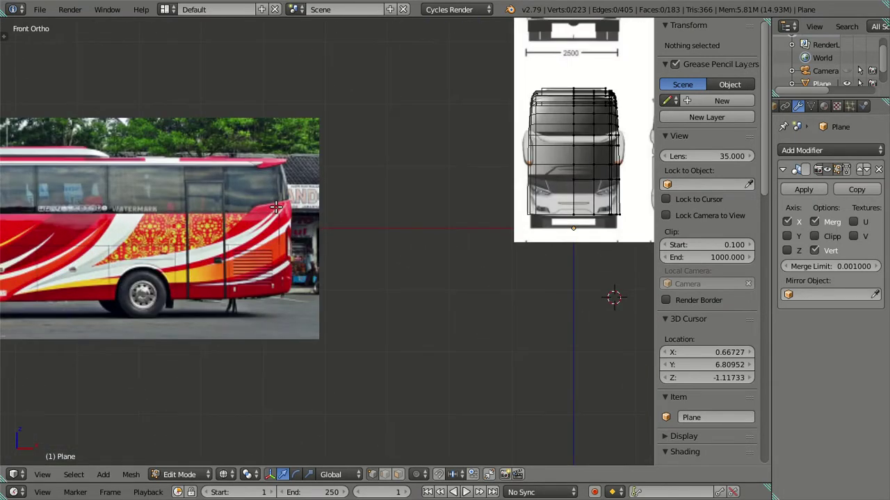
middle_click_drag(276, 207, 443, 238, "shift")
scroll(443, 238, "up", 4)
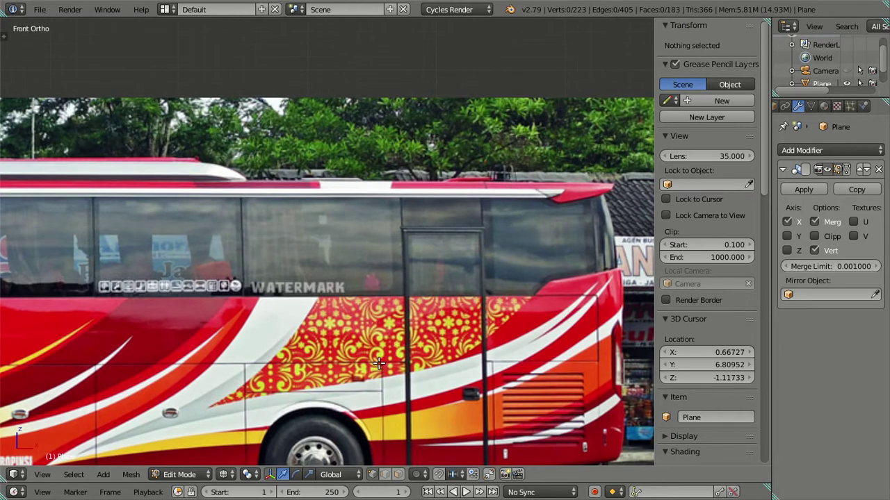
scroll(393, 209, "down", 7)
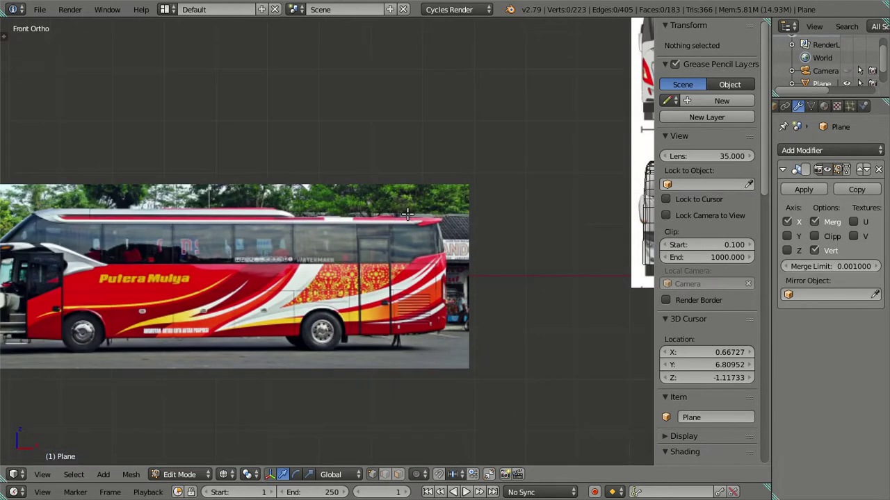
scroll(522, 264, "down", 3)
middle_click_drag(636, 329, 331, 300, "shift")
scroll(331, 300, "up", 3)
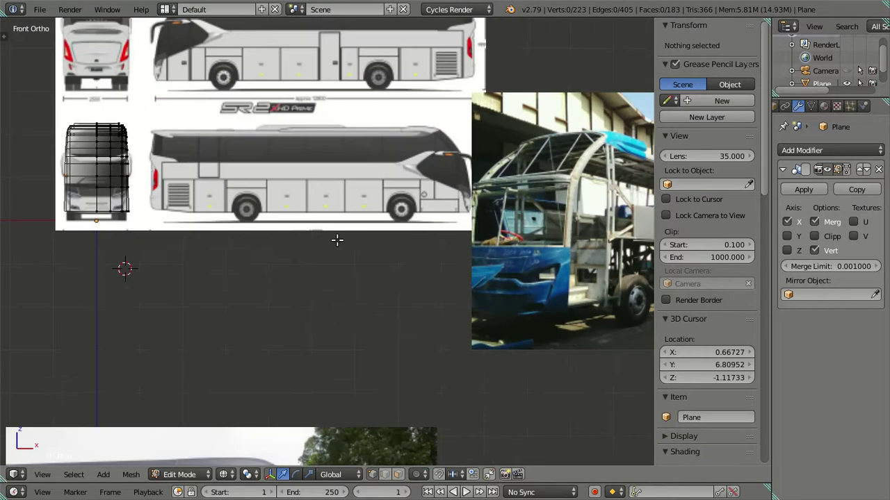
middle_click_drag(338, 241, 275, 252, "shift")
scroll(275, 251, "up", 3)
scroll(277, 310, "up", 2)
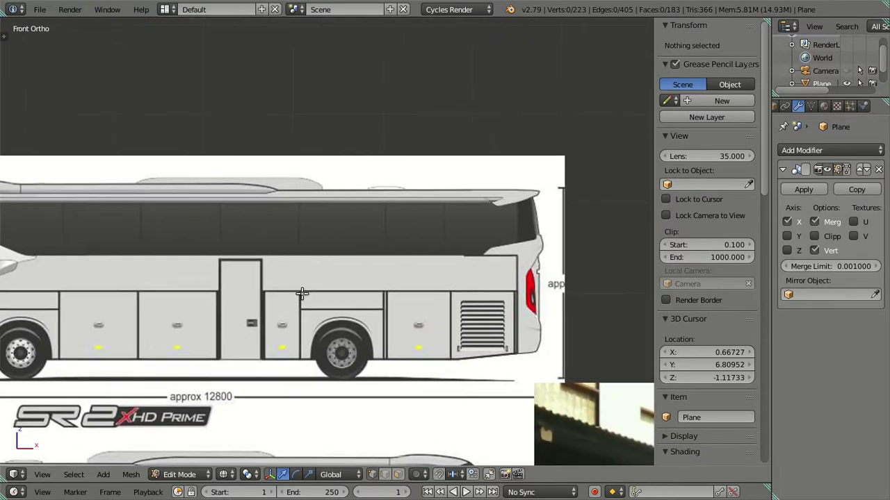
scroll(302, 294, "up", 2)
scroll(290, 293, "down", 4)
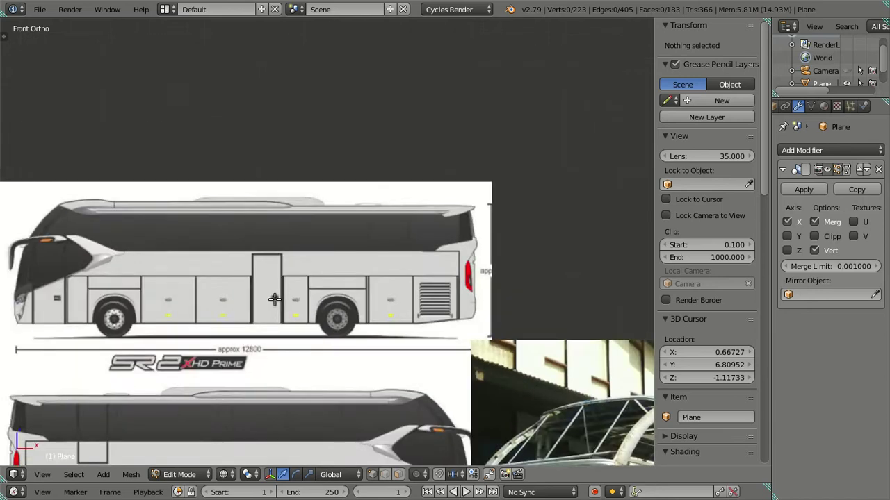
scroll(290, 293, "down", 2)
middle_click_drag(125, 439, 169, 373, "shift")
scroll(154, 287, "up", 4)
scroll(155, 287, "down", 1)
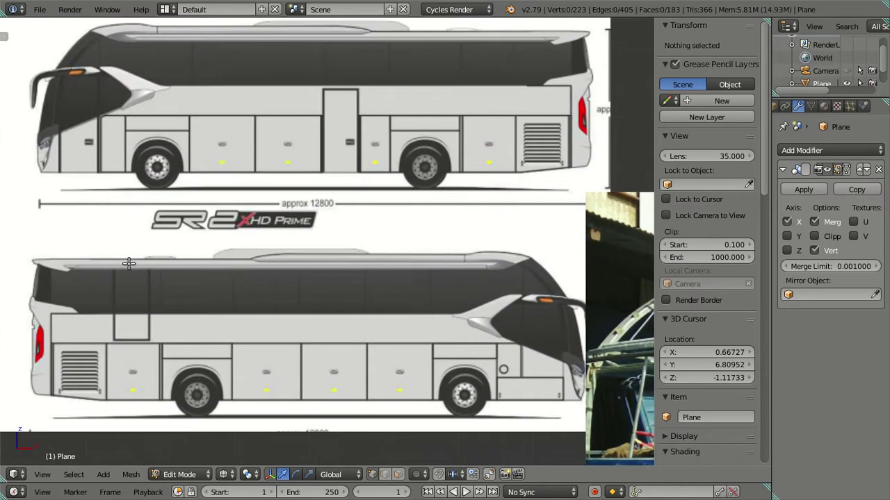
scroll(155, 288, "down", 3)
middle_click_drag(500, 313, 103, 273, "shift")
scroll(103, 273, "up", 2)
scroll(251, 292, "up", 4)
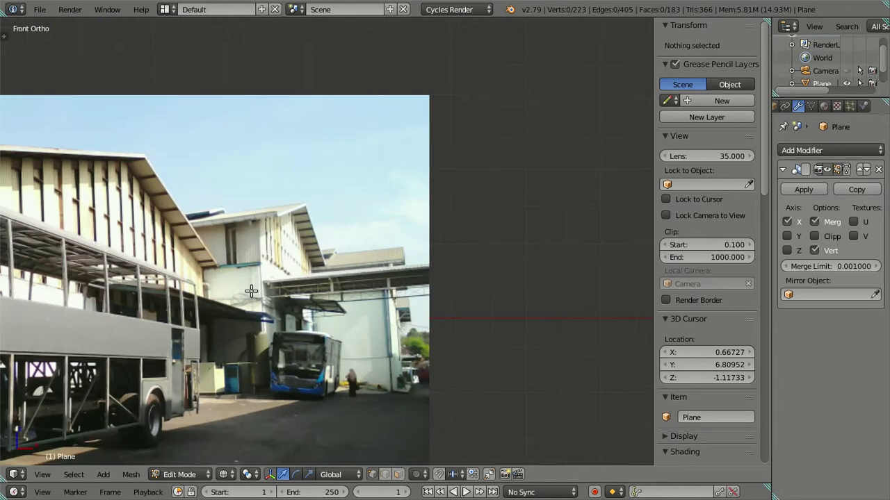
scroll(264, 297, "up", 1)
scroll(288, 307, "up", 1)
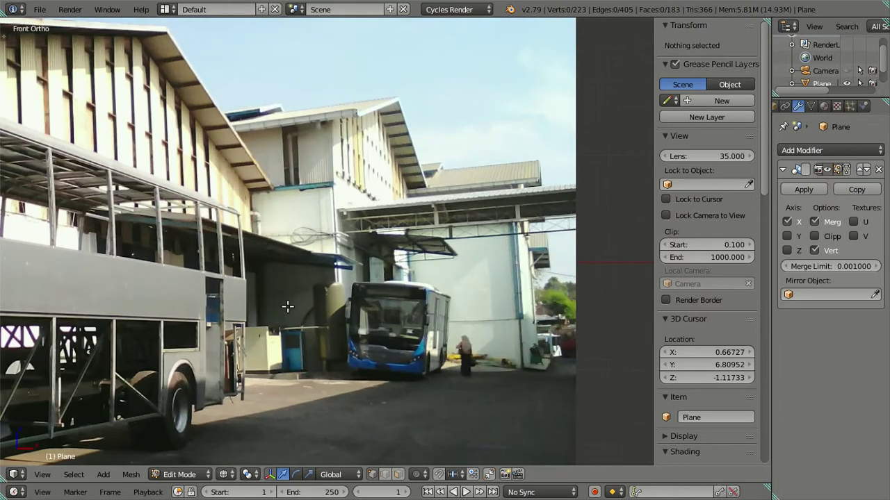
scroll(242, 305, "down", 1)
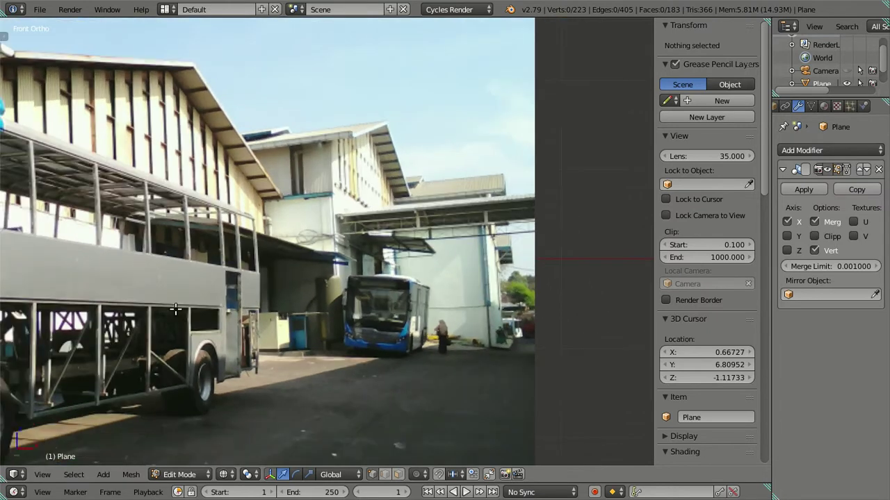
middle_click_drag(175, 309, 357, 246, "shift")
mouse_move(284, 249)
middle_mouse_down("shift")
mouse_move(376, 274)
mouse_move(420, 275)
middle_mouse_up("shift")
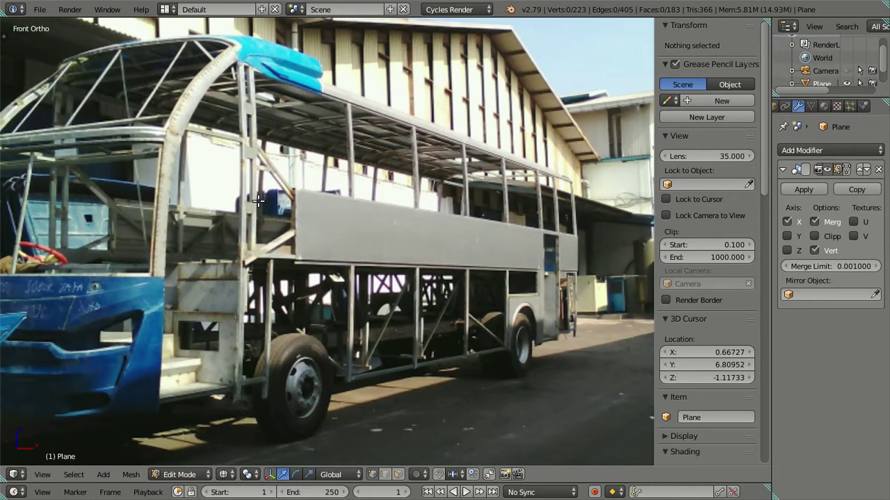
scroll(259, 185, "down", 2)
scroll(292, 209, "down", 2)
Step: Scroll the sidebar down to the Background Images list, repositioning the reference images in view
scroll(347, 243, "down", 2)
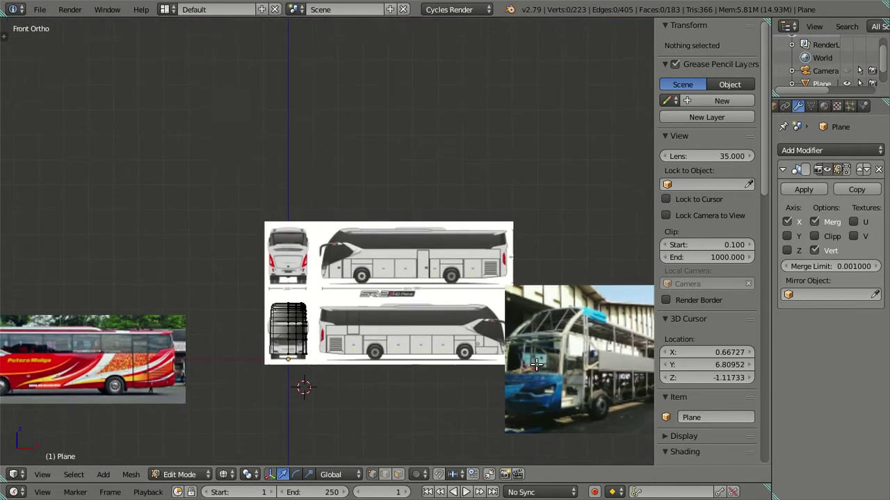
scroll(433, 298, "down", 2)
mouse_move(416, 365)
middle_mouse_down("shift")
mouse_move(430, 233)
mouse_move(377, 256)
middle_mouse_up("shift")
scroll(430, 233, "up", 3)
middle_click_drag(373, 180, 376, 282, "shift")
scroll(688, 271, "down", 5)
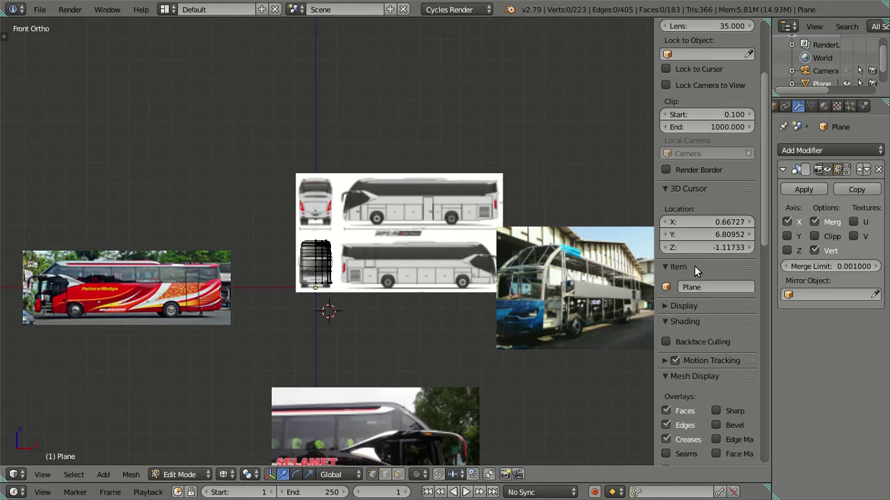
scroll(693, 264, "down", 8)
scroll(693, 264, "down", 8)
scroll(693, 264, "down", 1)
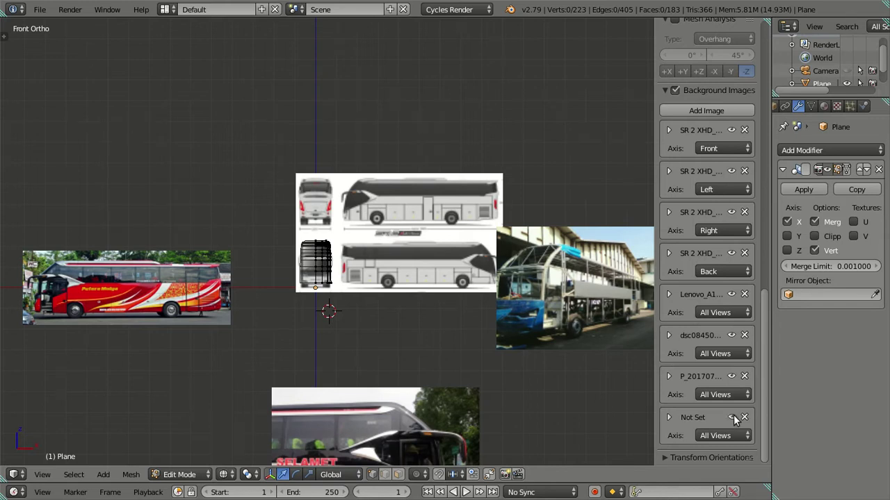
scroll(470, 337, "down", 4)
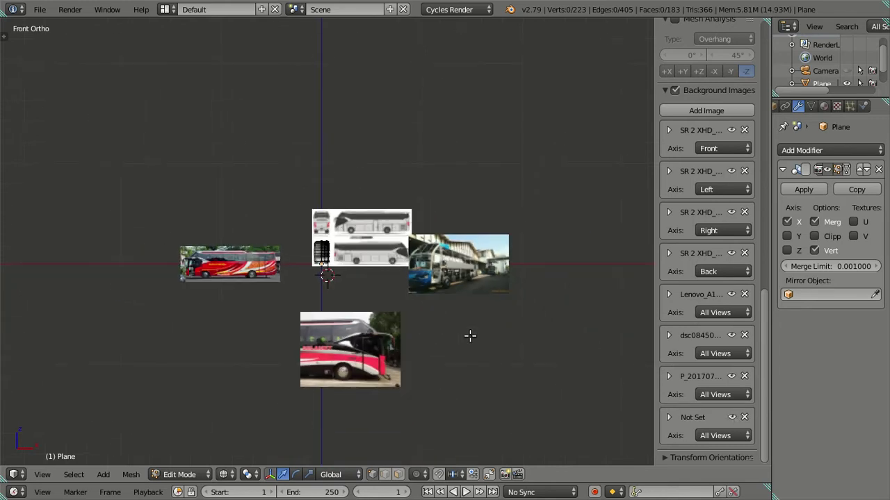
Step: Load P_20170730_101225.jpg into the empty Not Set background slot, browsing in thumbnail view
left_click(671, 418)
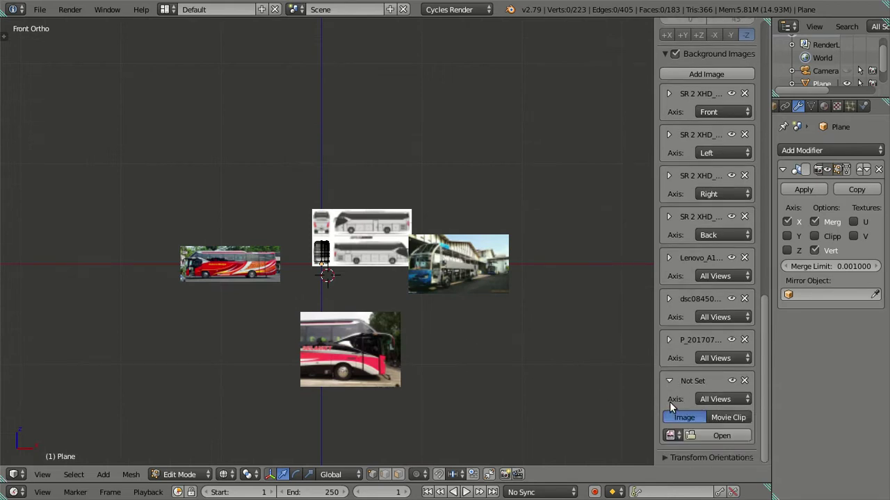
left_click(704, 435)
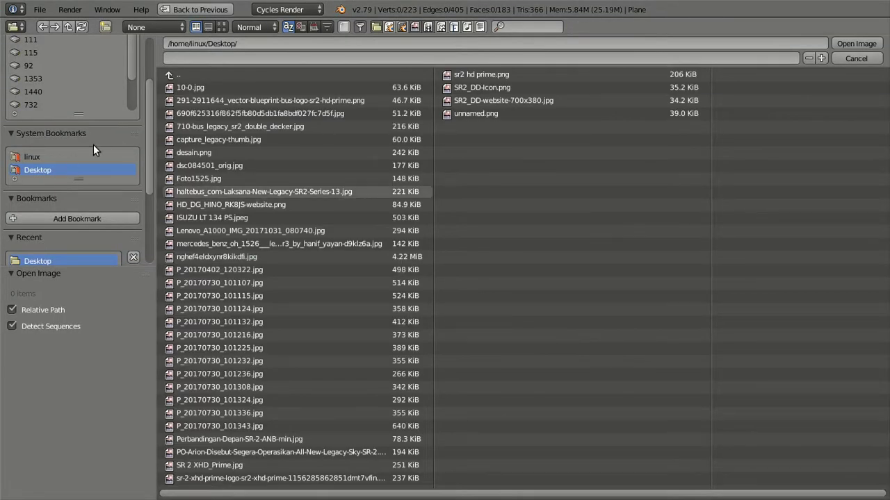
left_click(224, 25)
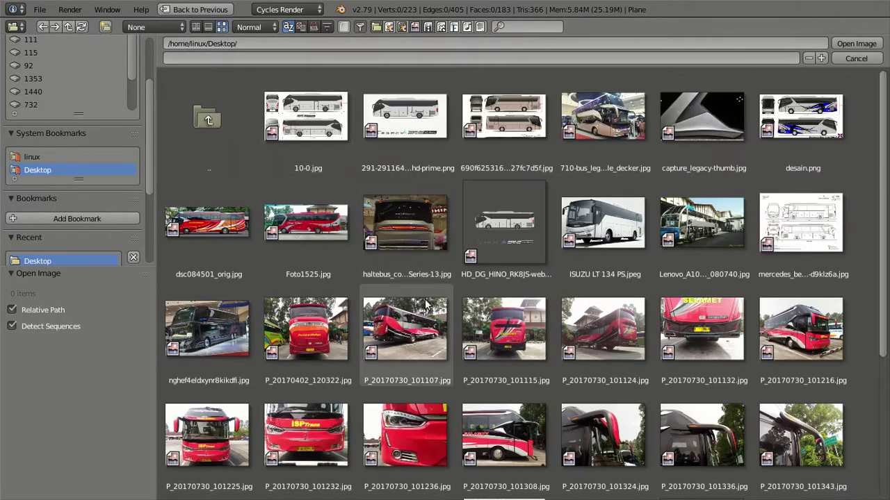
left_click(221, 438)
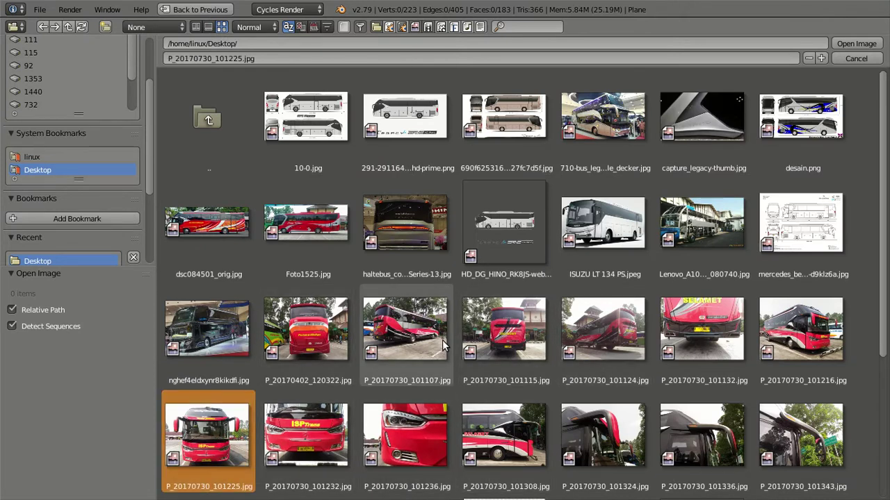
scroll(442, 341, "down", 4)
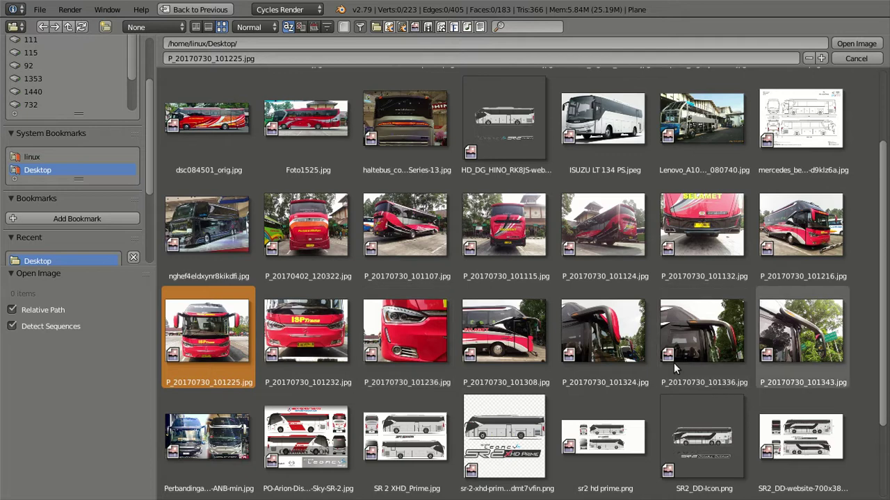
scroll(674, 363, "down", 4)
scroll(654, 373, "up", 5)
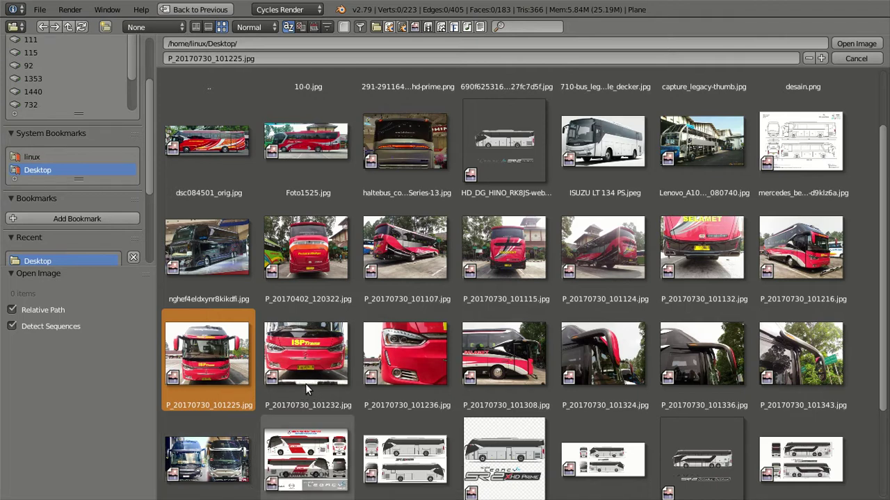
scroll(306, 384, "up", 1)
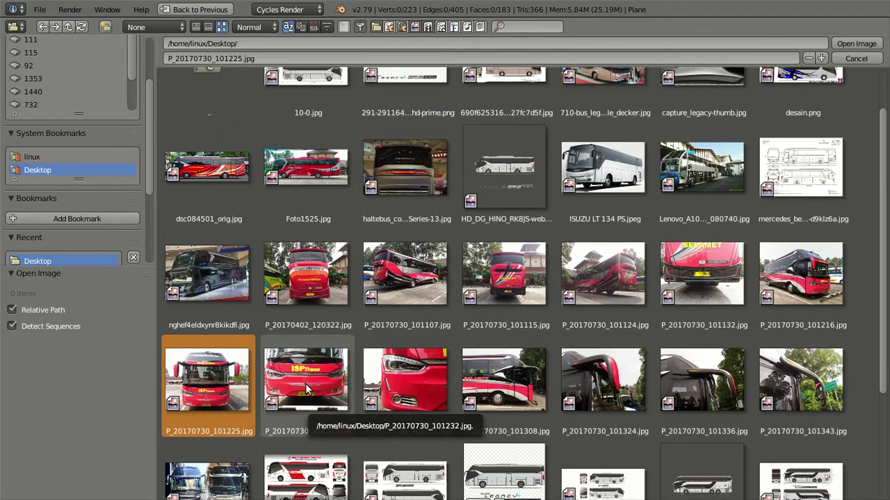
scroll(306, 387, "up", 2)
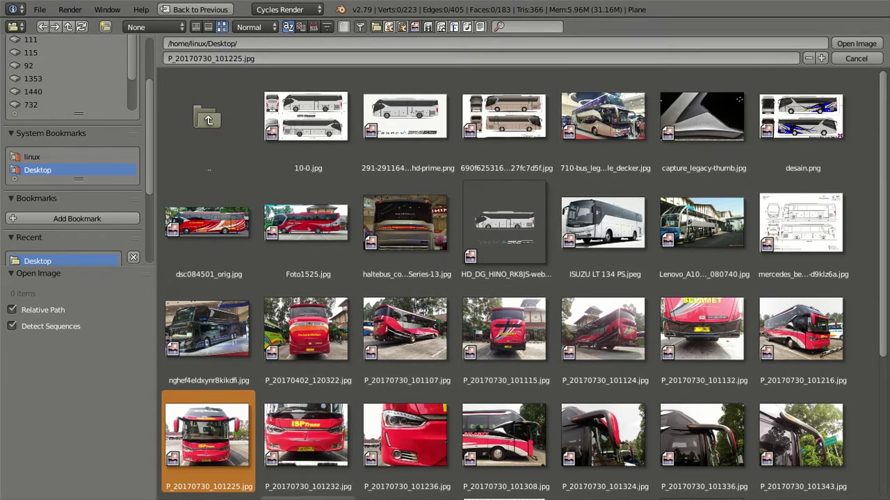
left_click(857, 44)
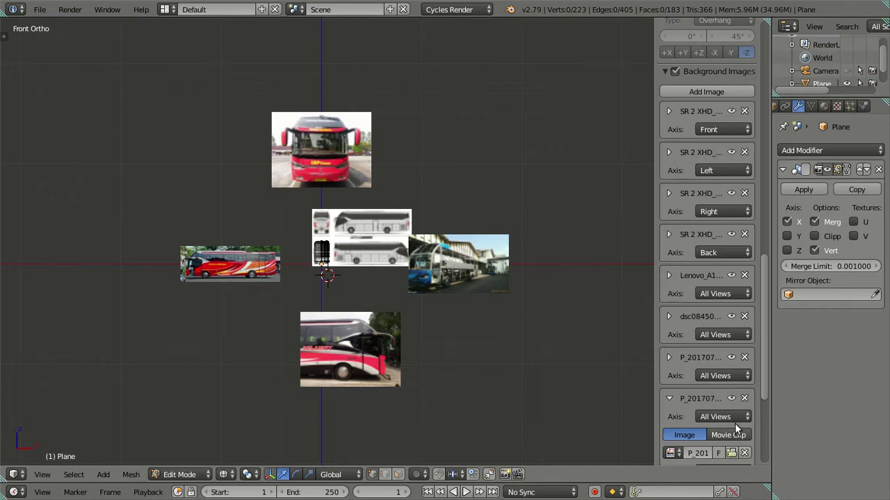
Step: Offset the new red-bus front photo to X 3.40, Y 15.2 above the blueprint
scroll(734, 423, "down", 5)
scroll(734, 410, "down", 1)
scroll(730, 400, "down", 1)
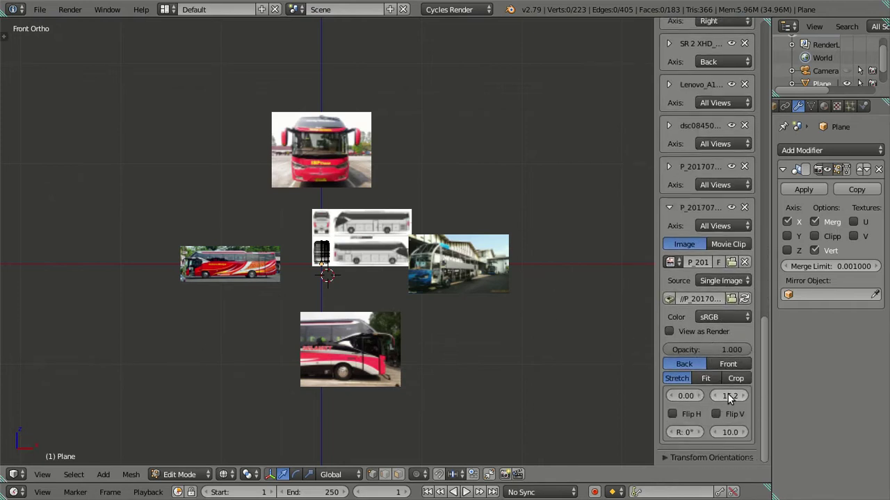
left_click_drag(701, 396, 751, 396)
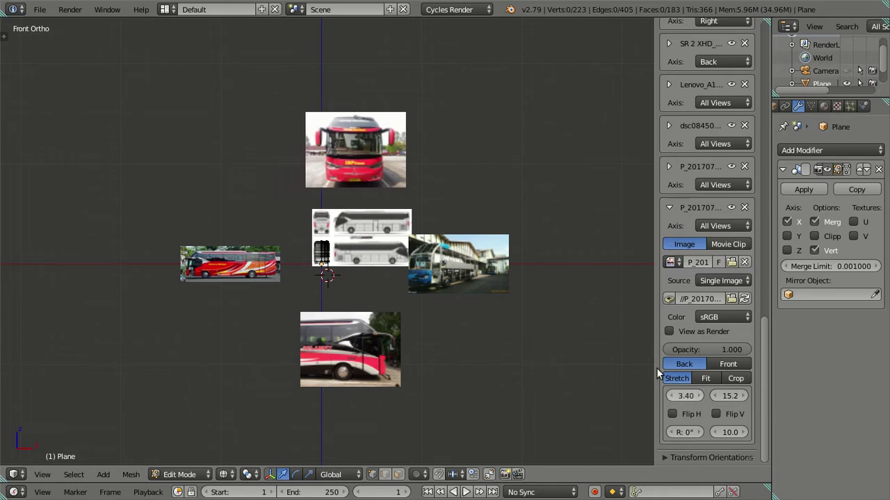
Step: Collapse the last background image entry and recenter the view on all references
left_click(669, 207)
scroll(329, 202, "up", 3)
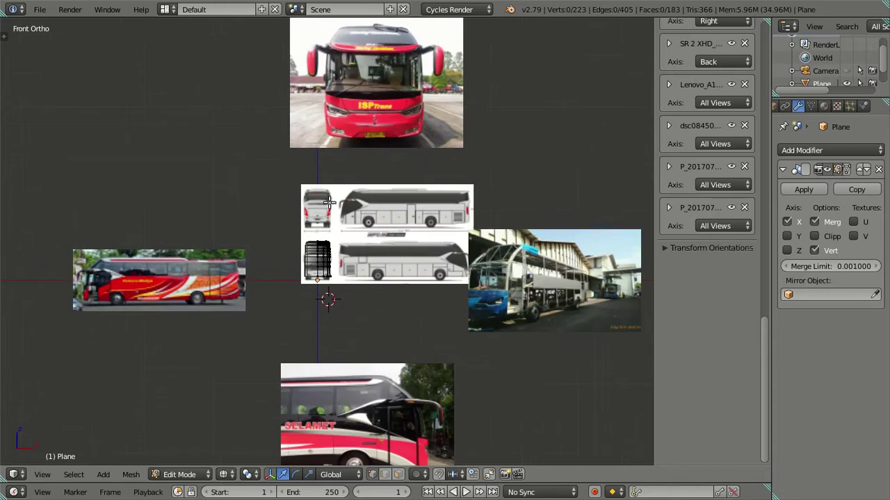
scroll(327, 203, "down", 2)
middle_click_drag(375, 214, 350, 223, "shift")
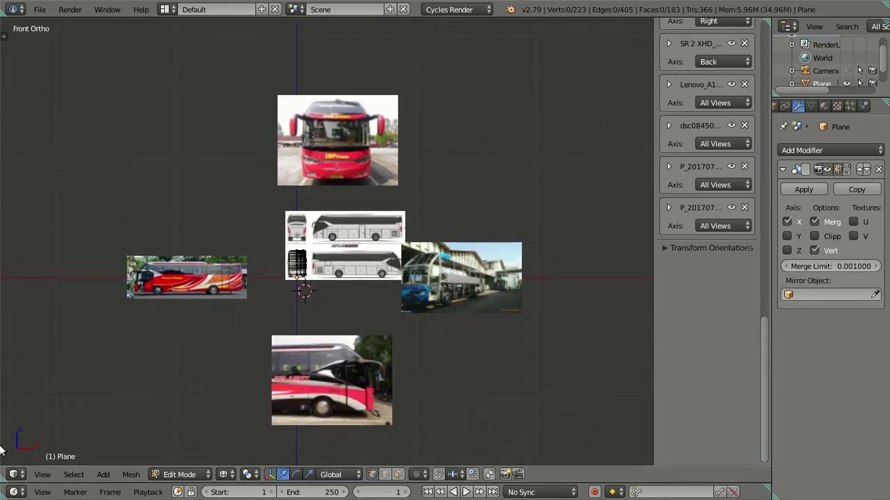
Step: Automatically pack the reference images into the .blend file
left_click(40, 9)
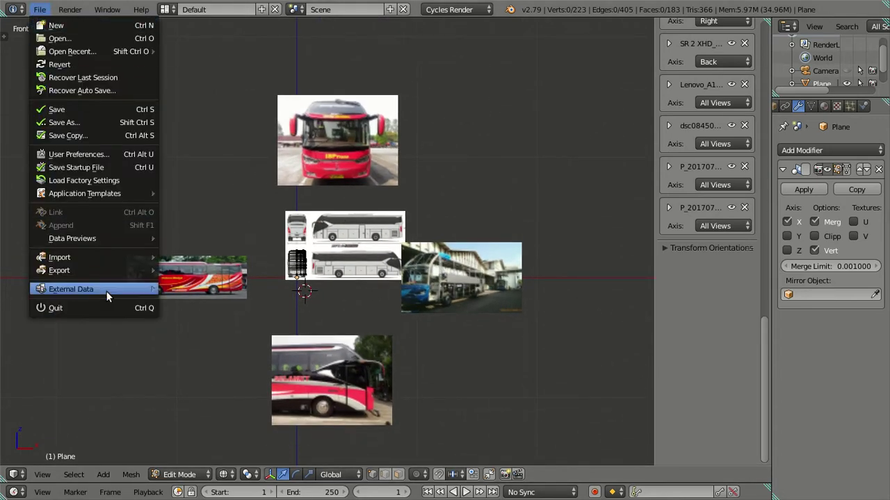
mouse_move(71, 289)
left_click(174, 288)
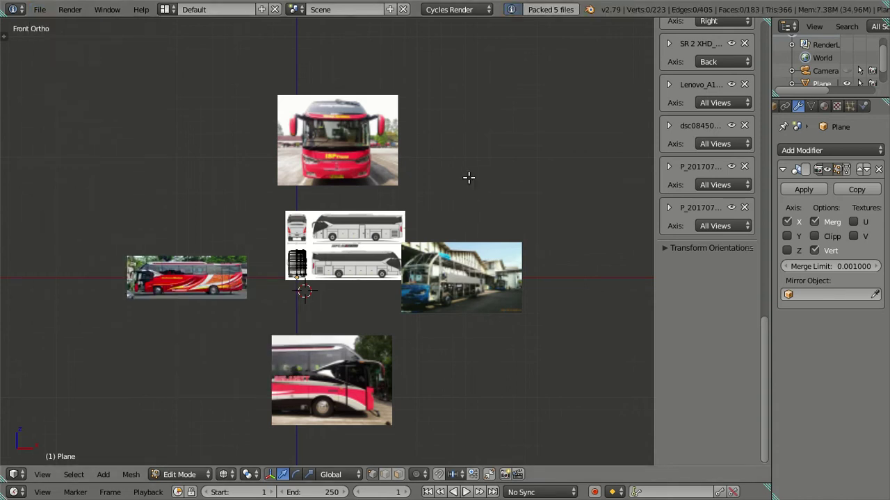
scroll(468, 177, "up", 3)
scroll(340, 285, "up", 3)
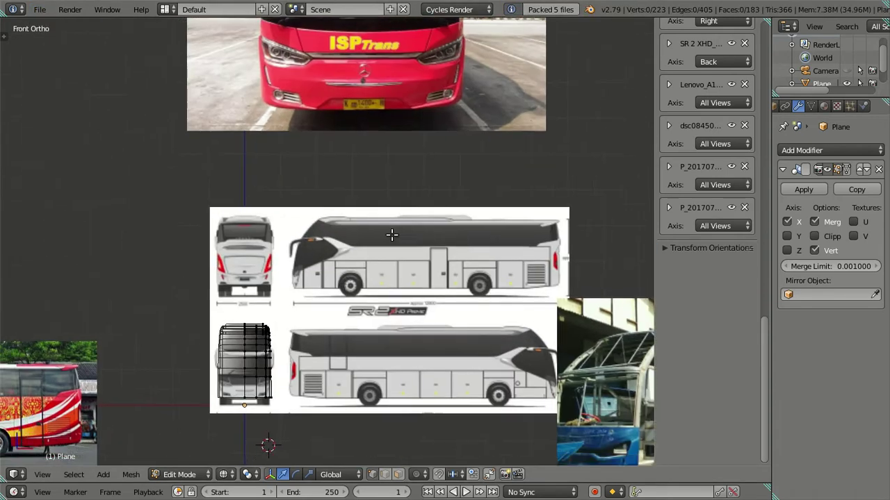
scroll(392, 234, "up", 3)
scroll(357, 258, "up", 1)
scroll(353, 260, "up", 1)
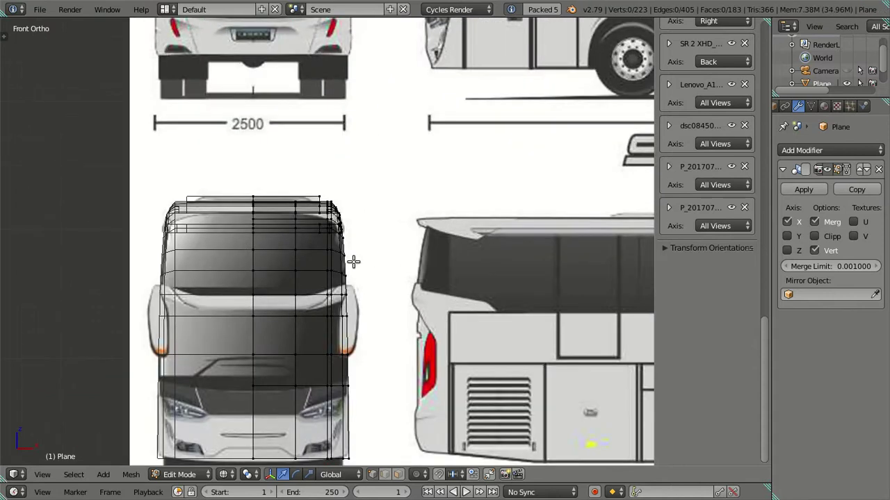
Step: Switch to Right Ortho and frame the mesh against the side blueprint
mouse_move(353, 267)
middle_mouse_down()
mouse_move(198, 264)
mouse_move(454, 243)
mouse_move(393, 238)
mouse_move(354, 199)
middle_mouse_up()
key("KP_3")
scroll(417, 235, "down", 2)
mouse_move(765, 350)
left_mouse_down()
mouse_move(783, 16)
mouse_move(796, 259)
left_mouse_up()
mouse_move(794, 310)
left_mouse_down()
mouse_move(758, 66)
mouse_move(764, 179)
mouse_move(751, 276)
left_mouse_up()
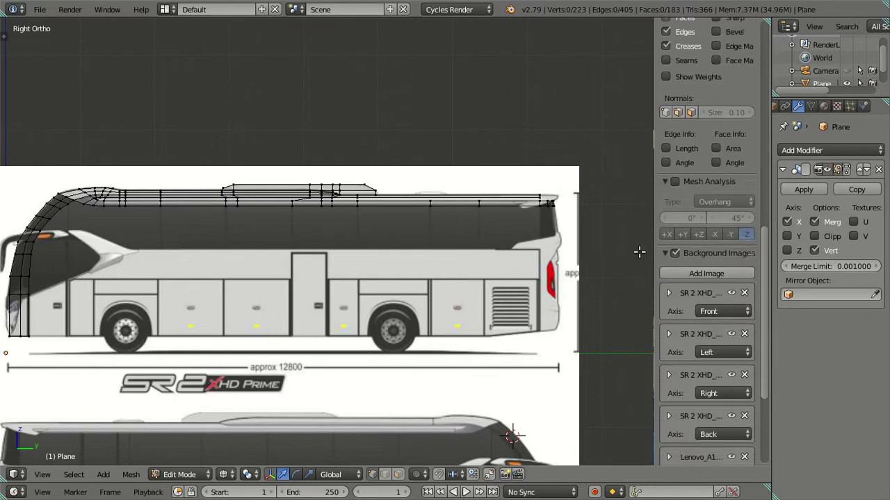
Step: Collapse the Background Images panel and adjust the zoom on the roof
left_click(666, 254)
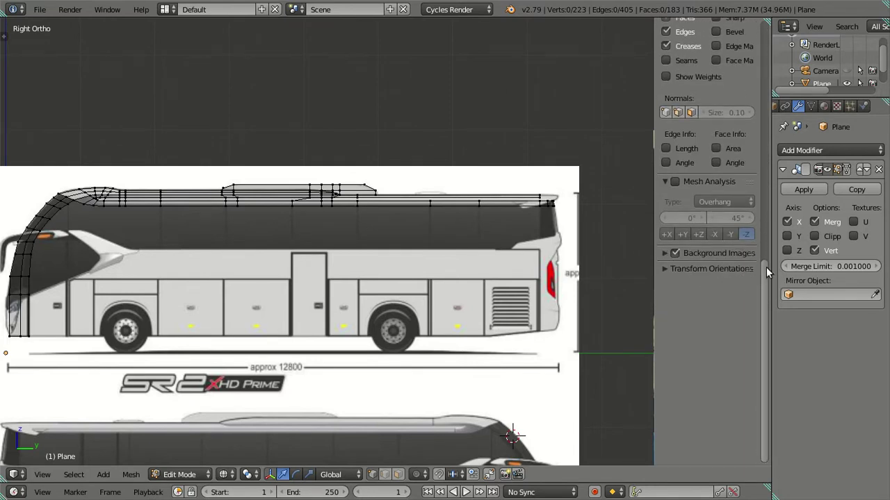
left_click_drag(766, 267, 767, 6)
scroll(286, 300, "up", 1)
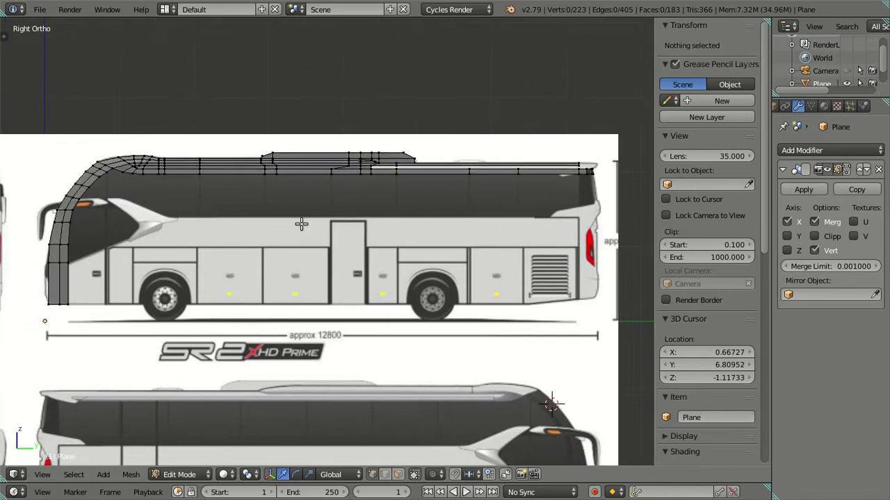
scroll(314, 238, "up", 2)
scroll(381, 150, "down", 1)
scroll(310, 197, "down", 1)
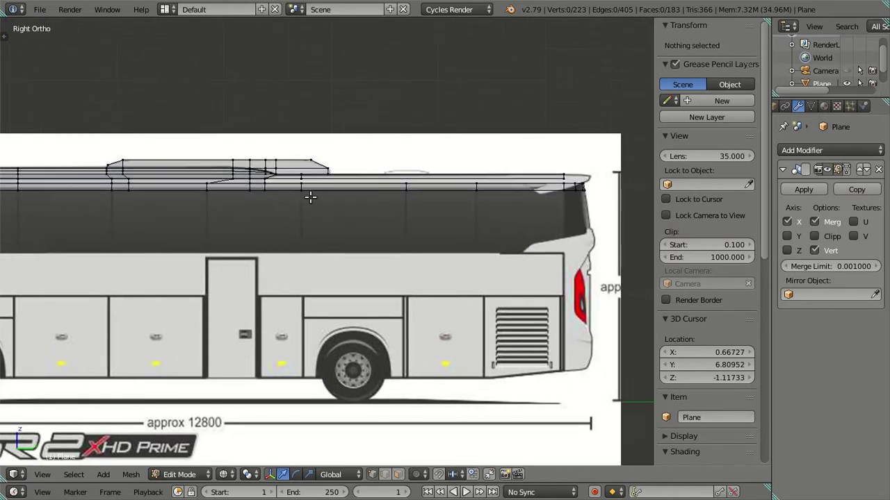
scroll(304, 207, "up", 5)
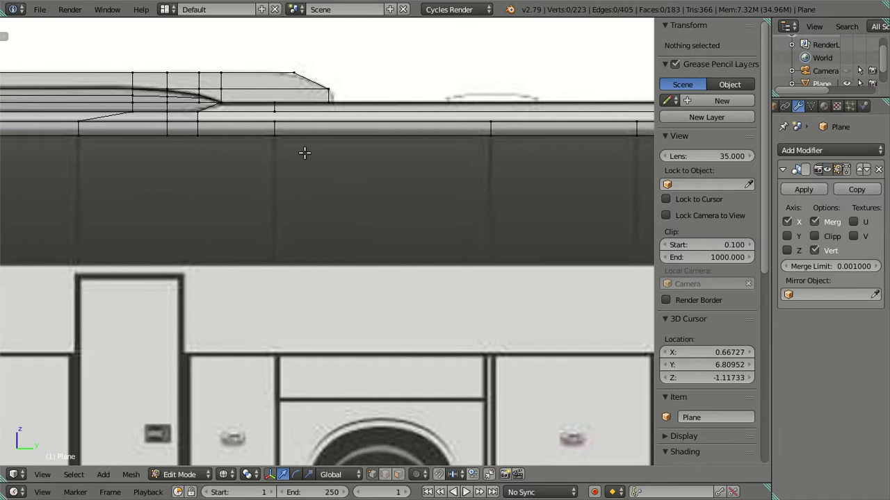
scroll(305, 153, "down", 5)
scroll(276, 173, "up", 1)
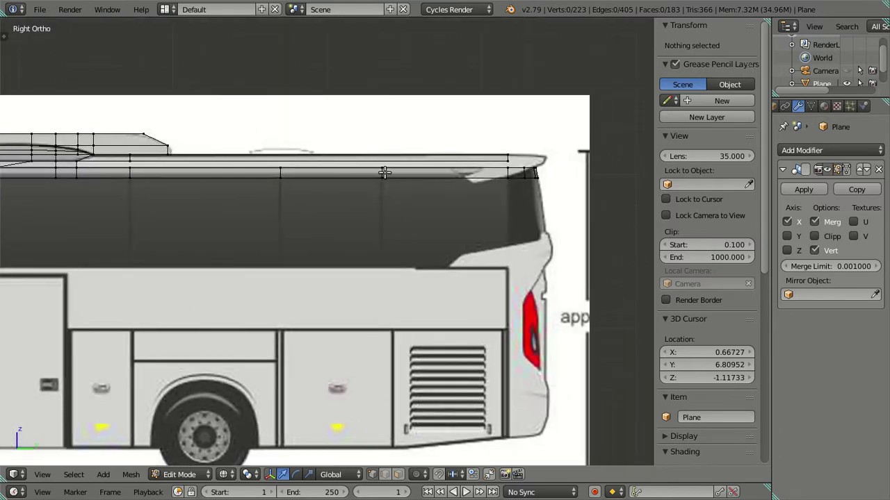
Step: Orbit to the rear roof corner in solid shading and select a lower rim vertex
mouse_move(411, 162)
middle_mouse_down()
mouse_move(393, 165)
mouse_move(386, 223)
middle_mouse_up()
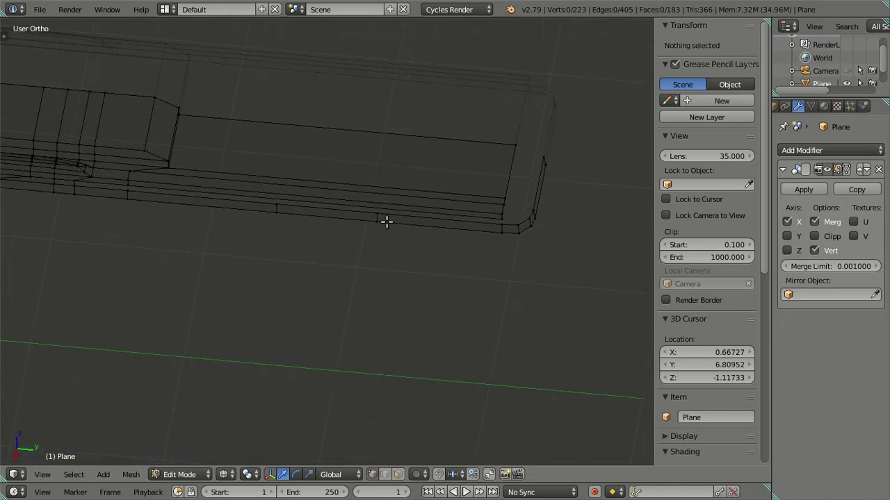
key("z")
scroll(427, 241, "up", 1)
scroll(445, 208, "up", 1)
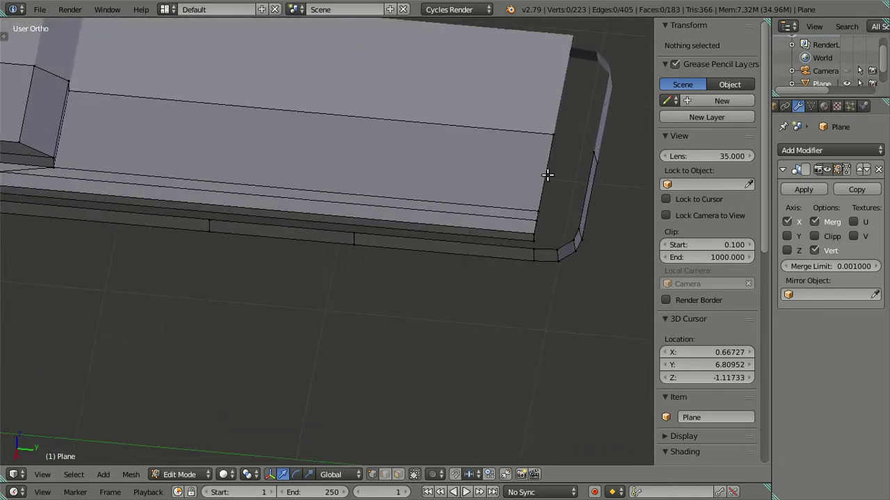
right_click(353, 244)
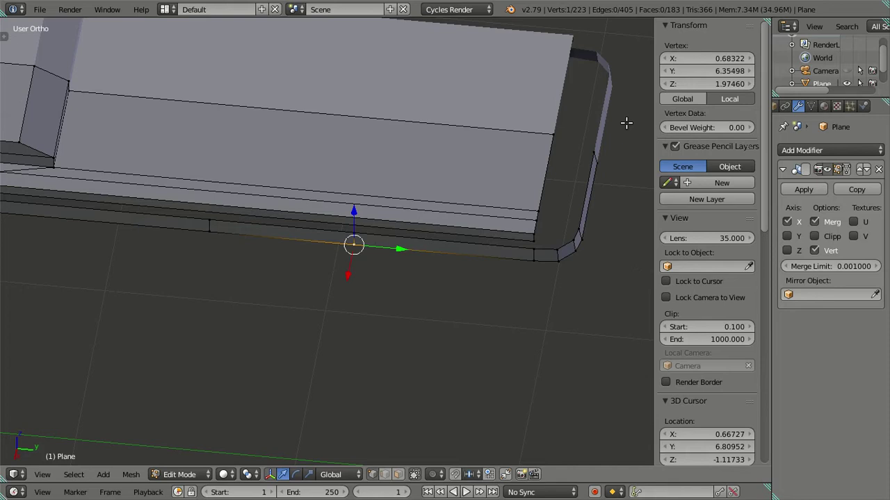
Step: Paste a rim vertex's Y value onto the strip's end loop, then extrude it along Y
right_click(209, 220)
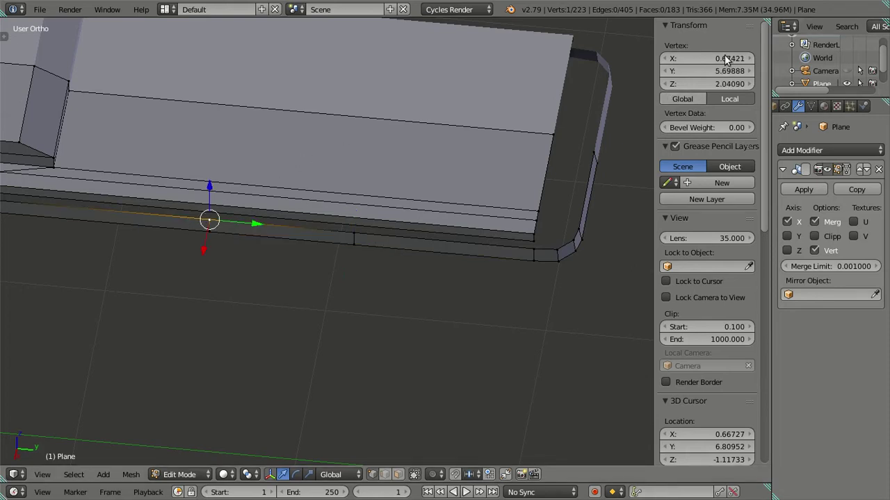
left_click(708, 71)
key("Escape")
key("a")
right_click(549, 171, "alt")
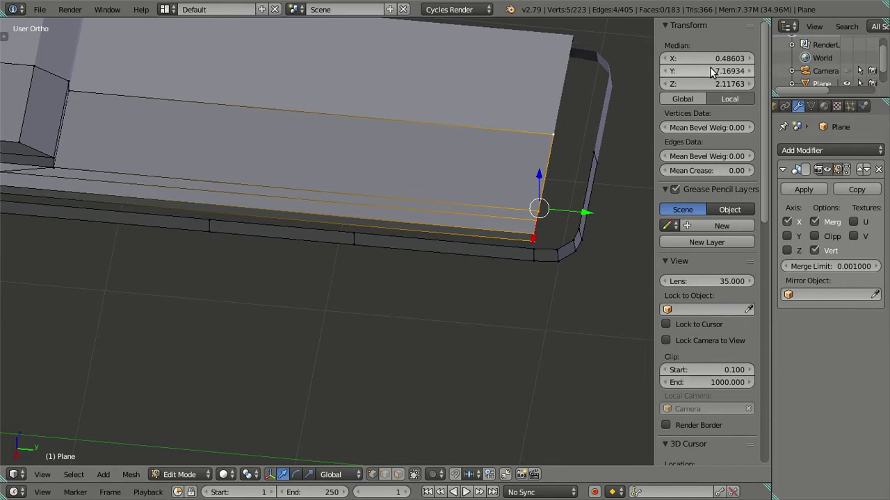
type("5.69888")
key("e")
key("Escape")
key("g")
key("y")
left_click(365, 240)
Step: Move the strip's new end loop to the rim vertex's Y of 6.35498
right_click(363, 241)
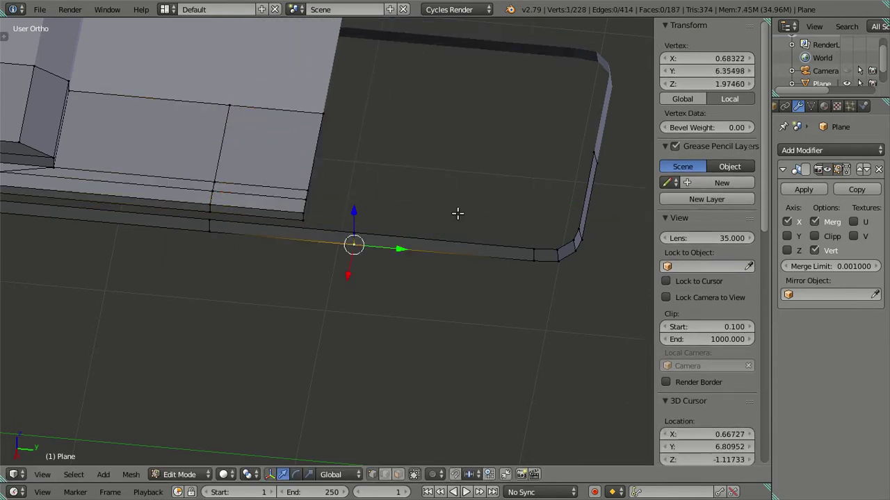
left_click(686, 71)
key("Return")
key("a")
right_click(320, 154, "alt")
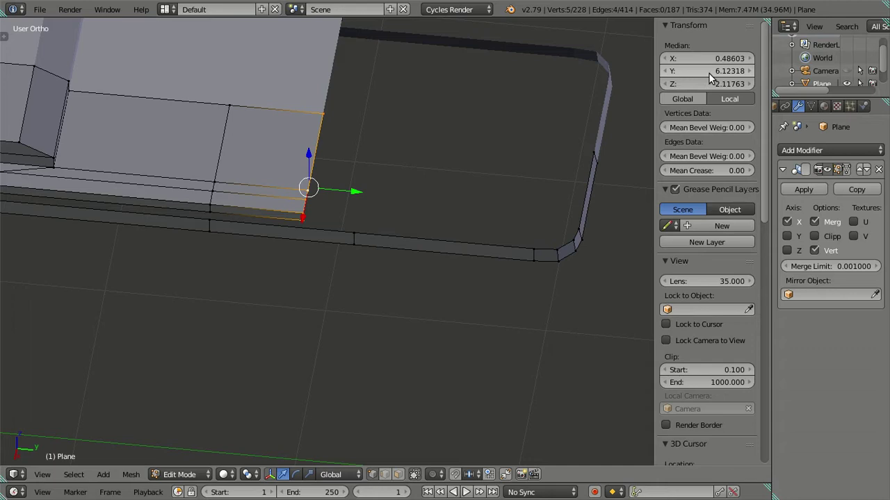
key("ctrl+v")
Step: Extrude the end loop again and place it at the corner vertex's Y of 7.16934
mouse_move(440, 189)
middle_mouse_down()
mouse_move(400, 142)
mouse_move(434, 180)
middle_mouse_up()
right_click(529, 226)
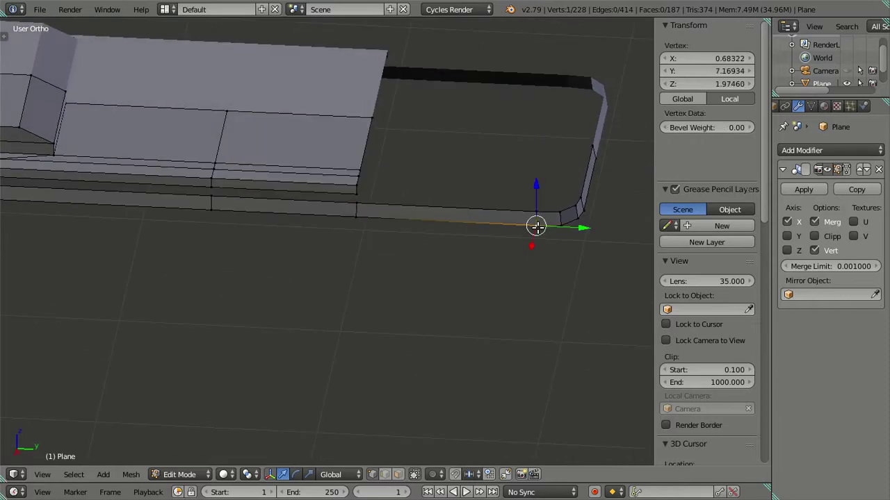
left_click(723, 71)
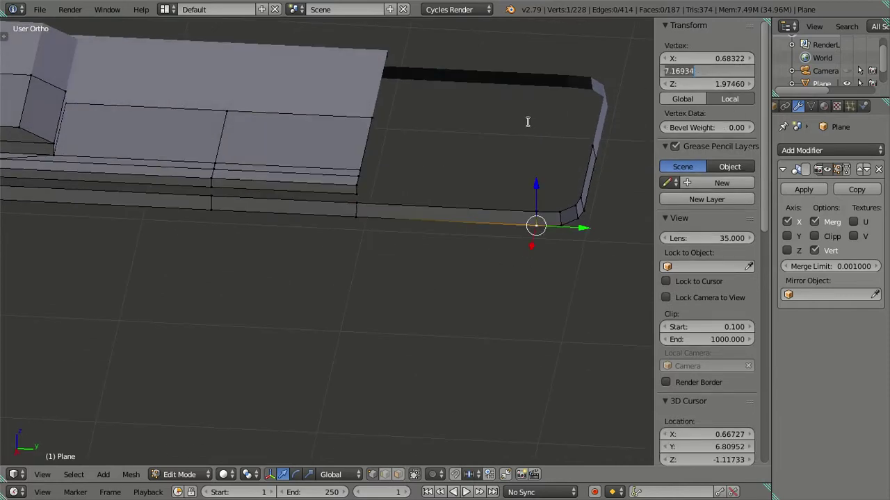
key("Return")
key("a")
right_click(373, 152, "alt")
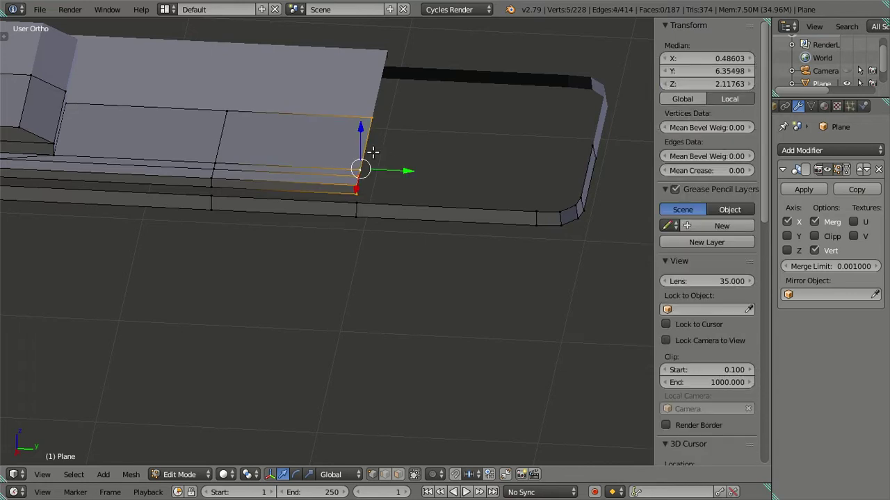
key("e")
right_click(561, 179)
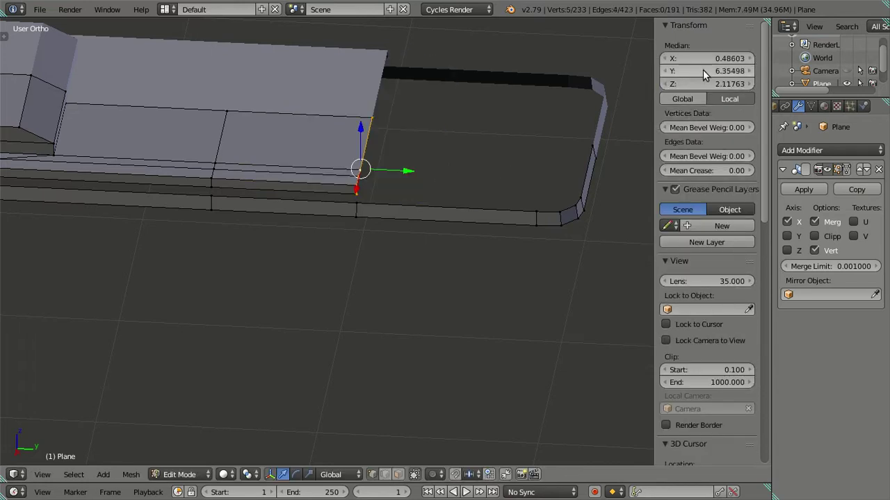
type("7.16934")
key("a")
mouse_move(477, 201)
middle_mouse_down()
mouse_move(457, 167)
mouse_move(472, 180)
mouse_move(368, 235)
mouse_move(423, 248)
mouse_move(474, 224)
mouse_move(459, 216)
mouse_move(477, 213)
mouse_move(366, 302)
mouse_move(347, 214)
mouse_move(349, 250)
mouse_move(313, 244)
middle_mouse_up()
scroll(351, 264, "down", 3)
scroll(370, 353, "up", 3)
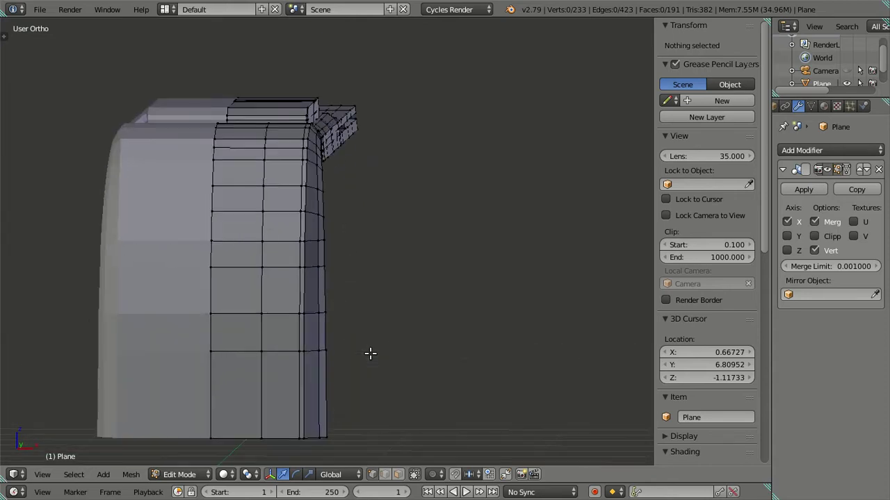
mouse_move(343, 304)
middle_mouse_down()
mouse_move(304, 285)
mouse_move(321, 271)
middle_mouse_up()
scroll(312, 273, "down", 3)
key("KP_7")
scroll(363, 294, "up", 2)
scroll(360, 302, "up", 2)
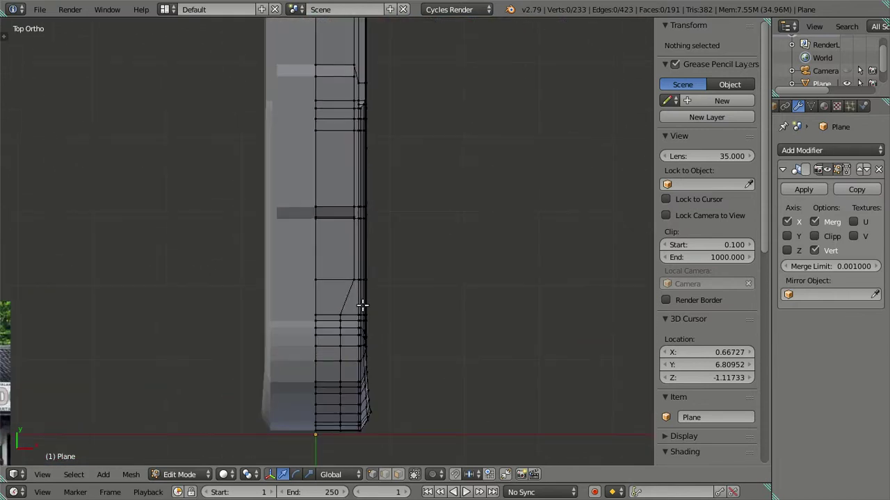
scroll(374, 340, "up", 2)
middle_click_drag(374, 340, 359, 215, "shift")
scroll(350, 346, "up", 2)
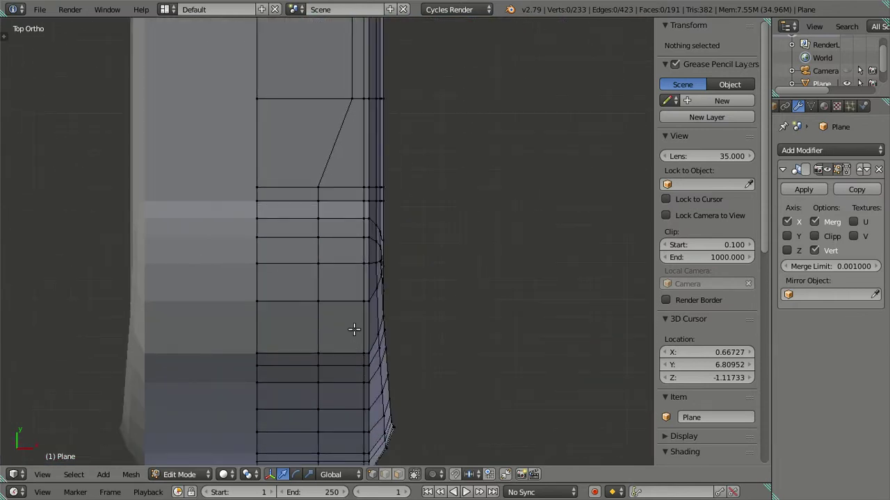
scroll(354, 330, "up", 2)
scroll(391, 299, "up", 2)
scroll(376, 271, "up", 1)
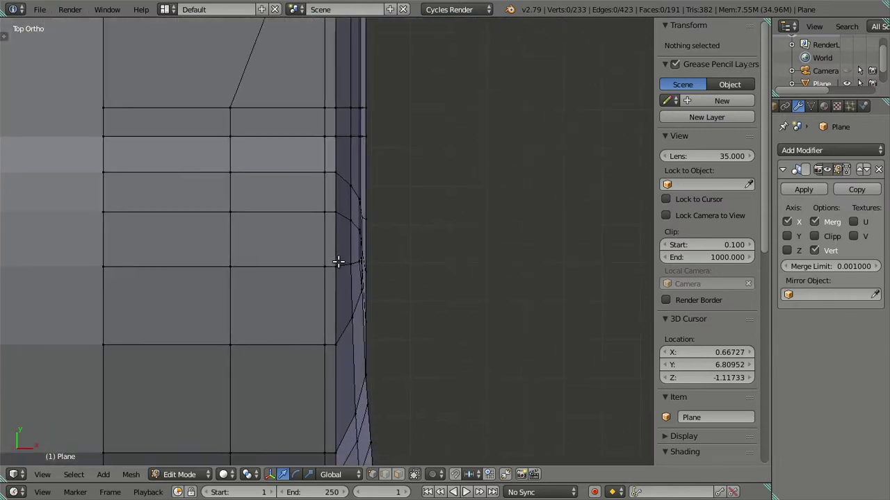
scroll(374, 320, "up", 1)
mouse_move(413, 343)
middle_mouse_down()
mouse_move(393, 312)
mouse_move(369, 304)
middle_mouse_up()
scroll(369, 304, "down", 3)
scroll(357, 294, "down", 2)
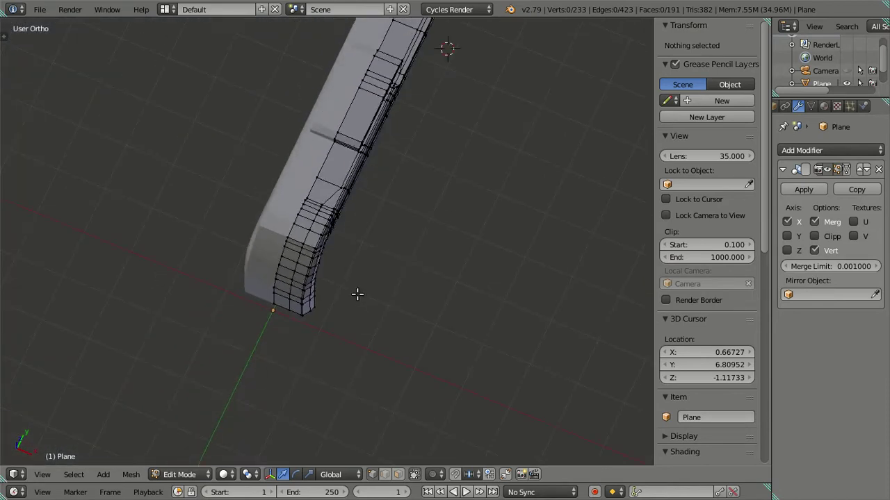
key("KP_1")
scroll(313, 264, "down", 1)
scroll(307, 269, "up", 4)
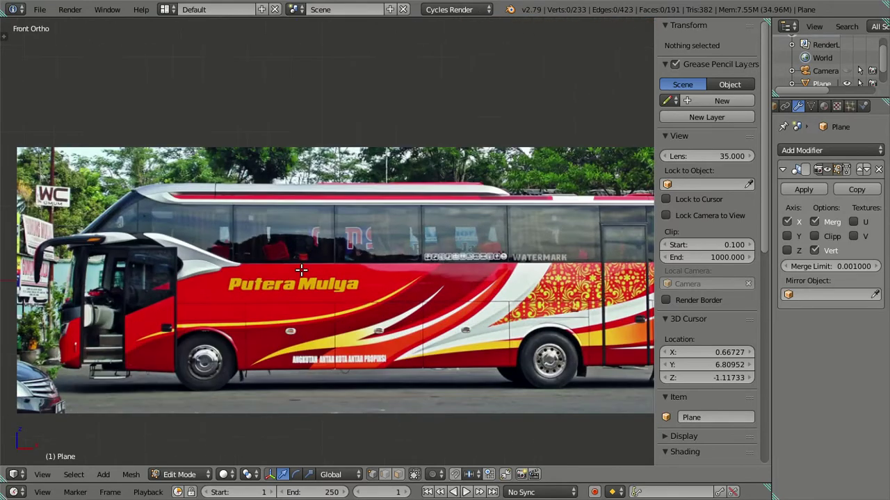
scroll(278, 262, "up", 4)
scroll(286, 223, "down", 2)
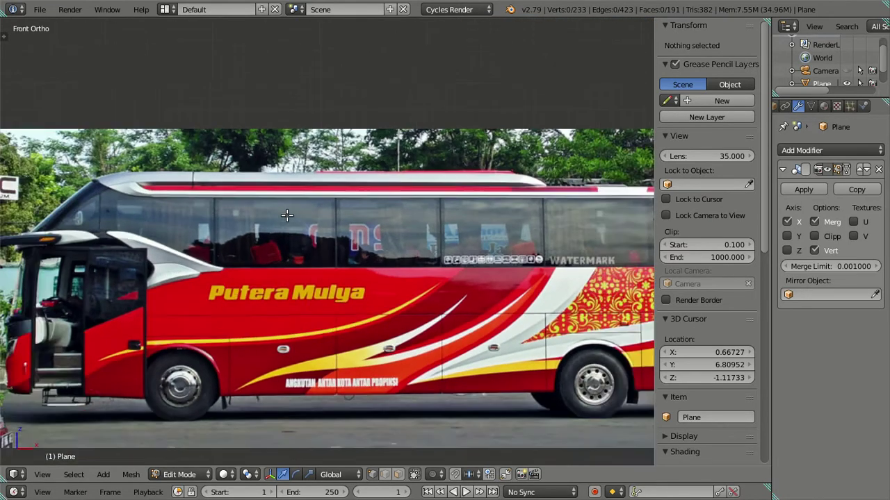
scroll(286, 223, "down", 6)
middle_click_drag(487, 347, 355, 243, "shift")
scroll(357, 248, "up", 3)
scroll(357, 248, "up", 5)
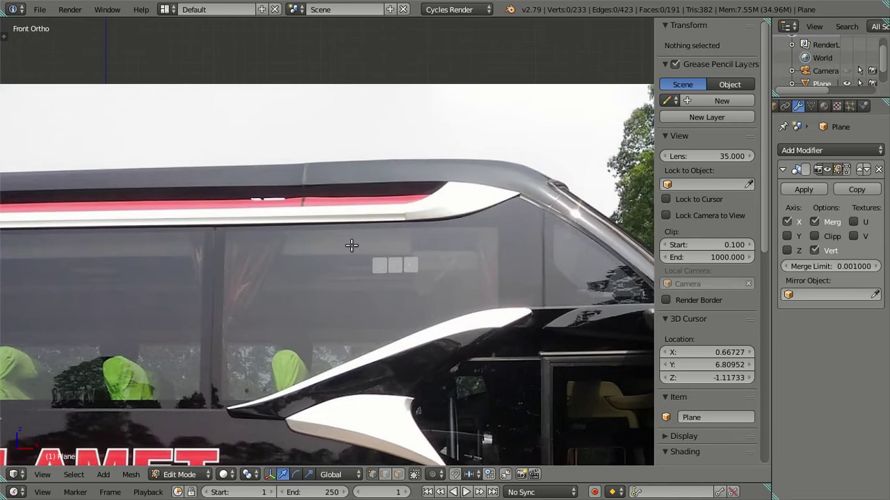
scroll(352, 244, "down", 5)
scroll(351, 244, "down", 7)
middle_click_drag(368, 89, 414, 267, "shift")
scroll(413, 268, "up", 1)
key("KP_3")
scroll(359, 299, "up", 1)
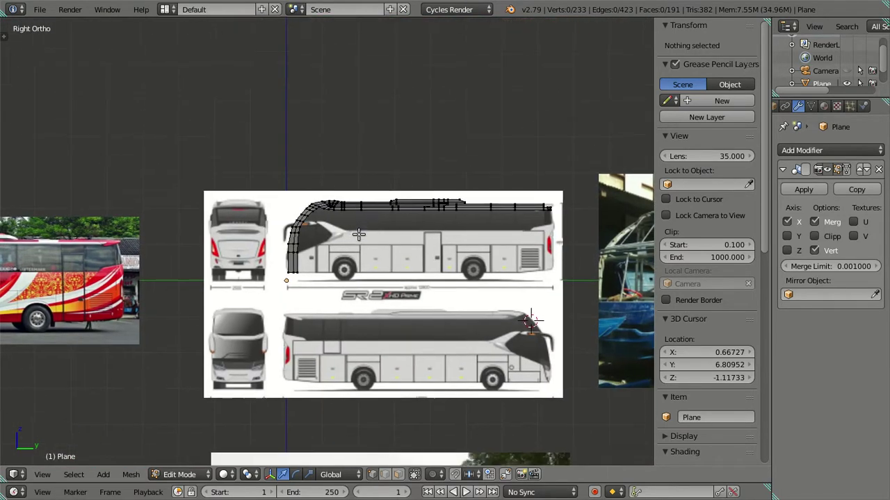
scroll(359, 234, "up", 2)
scroll(358, 234, "up", 2)
scroll(358, 234, "up", 2)
mouse_move(359, 235)
middle_mouse_down()
mouse_move(323, 264)
mouse_move(362, 278)
mouse_move(408, 267)
mouse_move(318, 276)
mouse_move(401, 271)
mouse_move(408, 262)
mouse_move(362, 263)
middle_mouse_up()
scroll(317, 276, "up", 1)
scroll(361, 262, "down", 4)
key("KP_1")
scroll(359, 261, "down", 4)
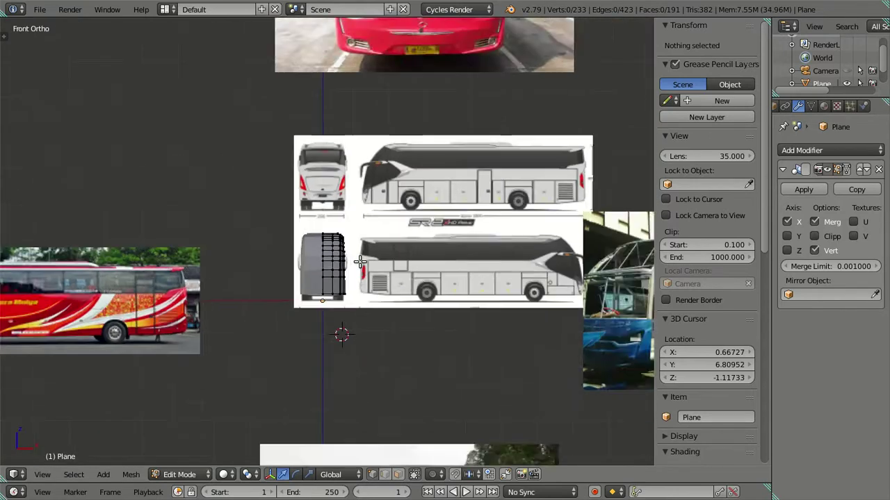
scroll(359, 261, "down", 3)
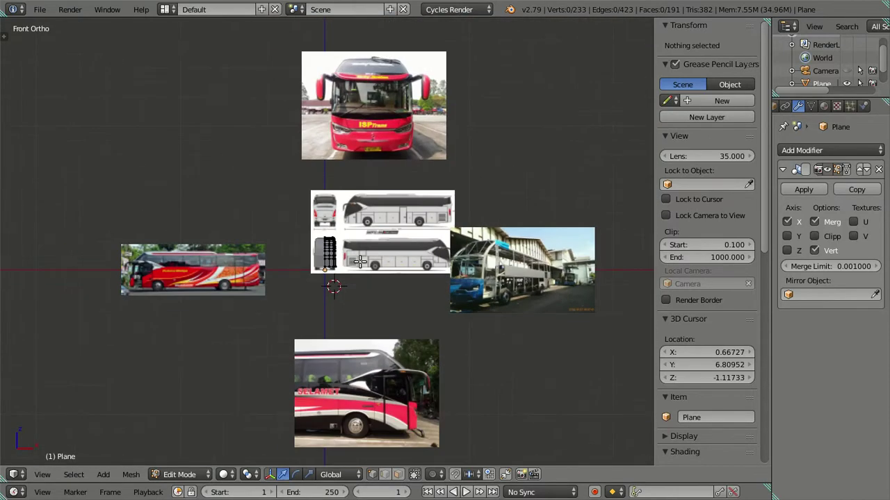
scroll(360, 261, "up", 3)
scroll(376, 276, "up", 5)
mouse_move(376, 276)
middle_mouse_down()
mouse_move(302, 247)
mouse_move(183, 244)
mouse_move(264, 256)
middle_mouse_up()
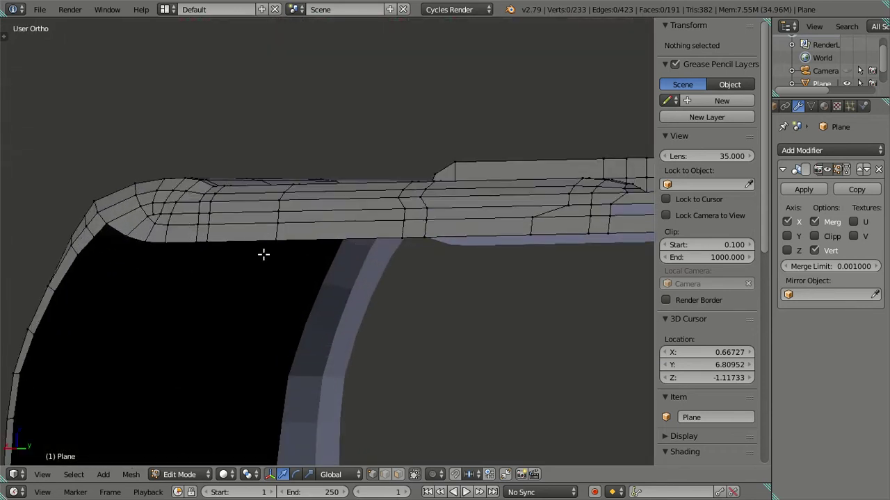
Step: Orbit around the front roof corner and Alt-select the edge loop along its rim
mouse_move(263, 255)
middle_mouse_down()
mouse_move(558, 252)
mouse_move(157, 254)
mouse_move(278, 261)
middle_mouse_up()
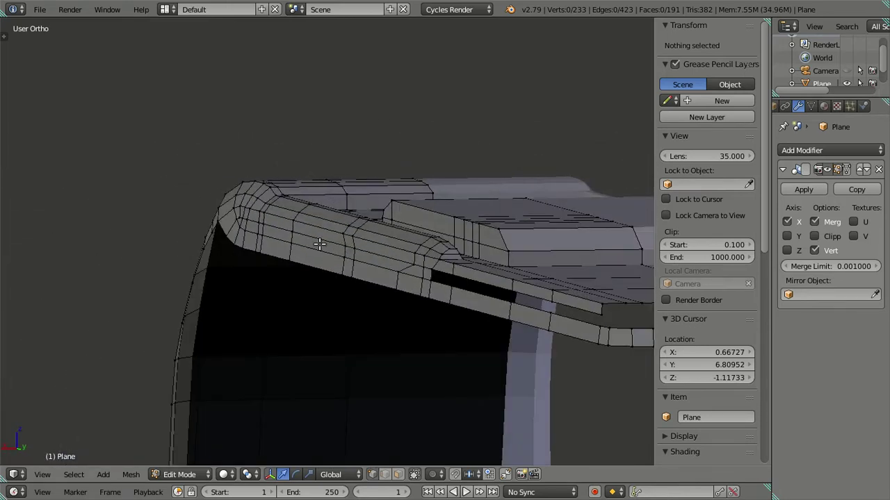
right_click(304, 224, "alt")
right_click(322, 246, "alt+shift")
right_click(318, 239, "alt")
middle_click_drag(318, 238, 314, 252)
Step: In Back Ortho with solid shading, extend the rim selection by two more vertices
key("ctrl+KP_1")
scroll(314, 252, "up", 3)
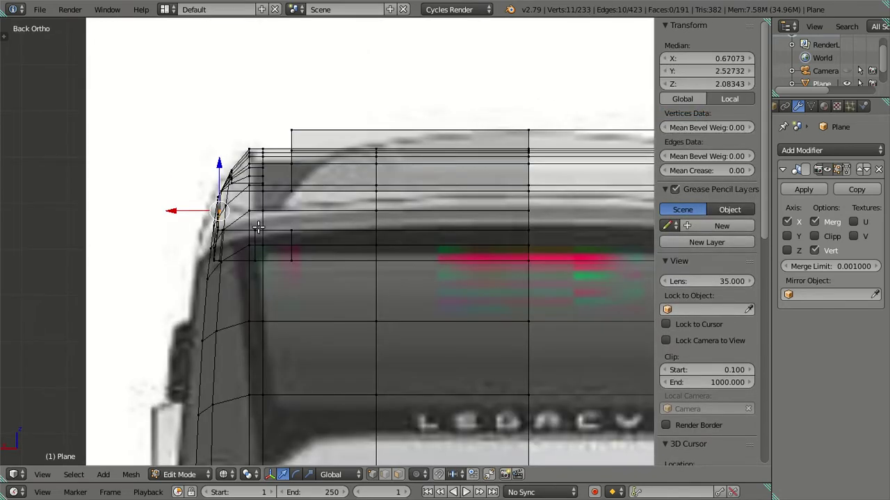
scroll(257, 227, "up", 2)
mouse_move(258, 227)
middle_mouse_down("shift")
mouse_move(221, 279)
mouse_move(274, 294)
mouse_move(237, 302)
mouse_move(480, 283)
mouse_move(424, 271)
mouse_move(324, 284)
mouse_move(141, 282)
middle_mouse_up("shift")
key("z")
left_click(135, 286, "ctrl")
mouse_move(203, 283)
middle_mouse_down()
mouse_move(215, 301)
mouse_move(285, 275)
middle_mouse_up()
mouse_move(198, 271)
middle_mouse_down()
mouse_move(270, 274)
mouse_move(213, 283)
middle_mouse_up()
middle_click_drag(241, 321, 285, 323)
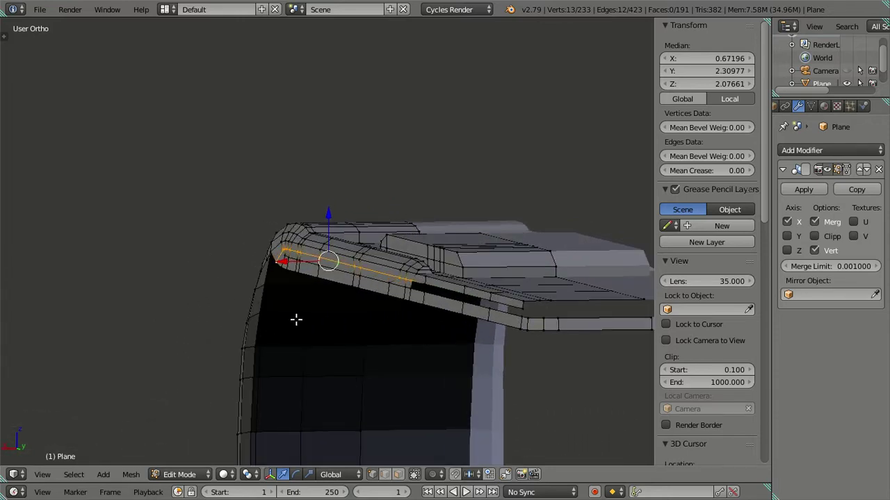
Step: Deselect all and box-select the left vertex column against the rear blueprint
key("ctrl+KP_1")
scroll(318, 308, "up", 3)
key("a")
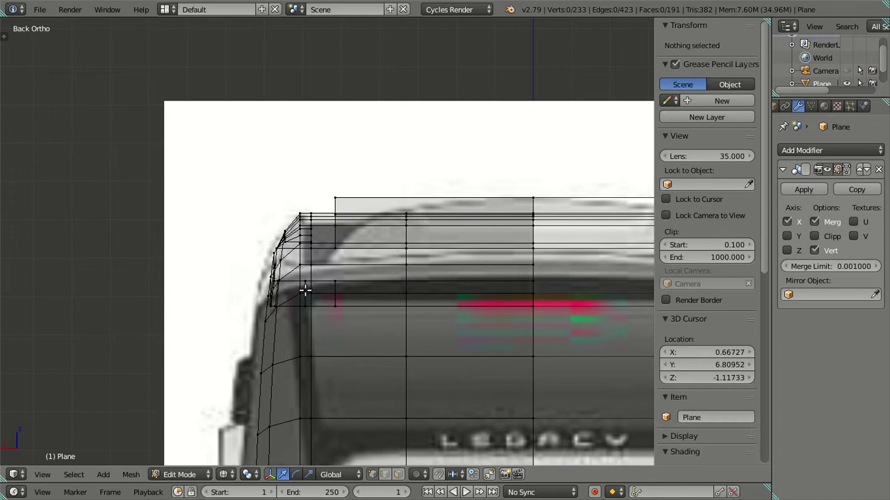
scroll(305, 291, "down", 3)
scroll(307, 308, "up", 1)
scroll(299, 348, "up", 1)
scroll(298, 358, "up", 1)
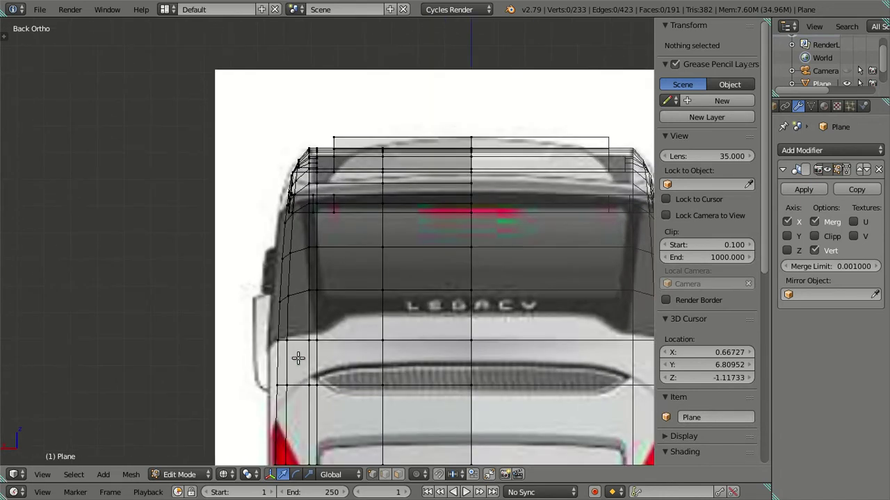
middle_click_drag(299, 355, 298, 308, "shift")
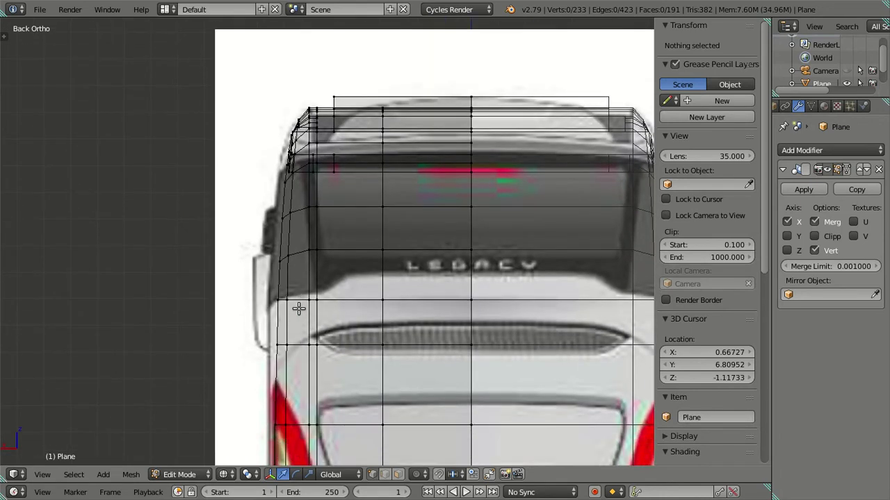
key("b")
left_click_drag(195, 69, 354, 429)
scroll(344, 238, "down", 3, "shift")
scroll(344, 238, "down", 2, "shift")
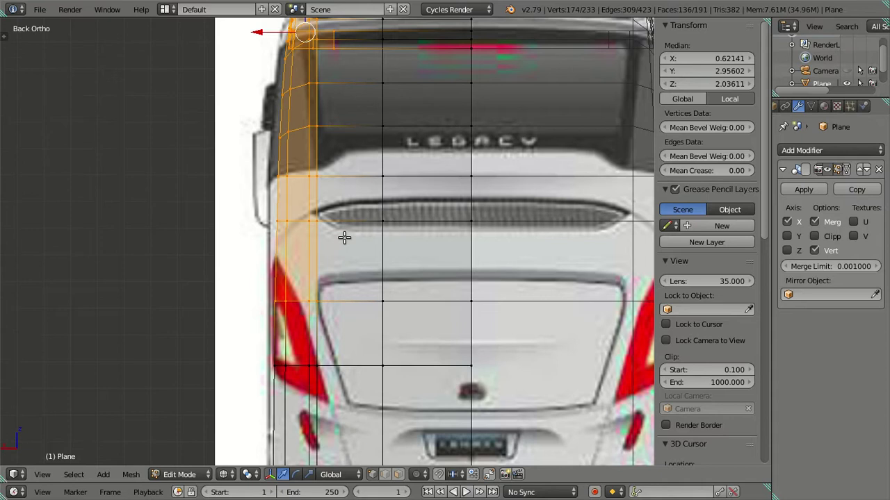
Step: Box-select the left-column vertices down to the bottom row and nudge them slightly along X
scroll(344, 238, "down", 1)
scroll(338, 278, "down", 2)
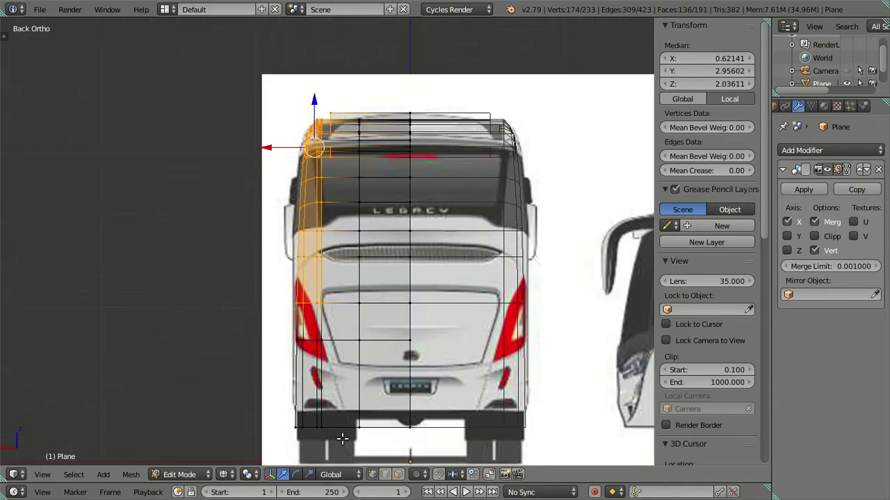
key("b")
left_click_drag(336, 441, 247, 287)
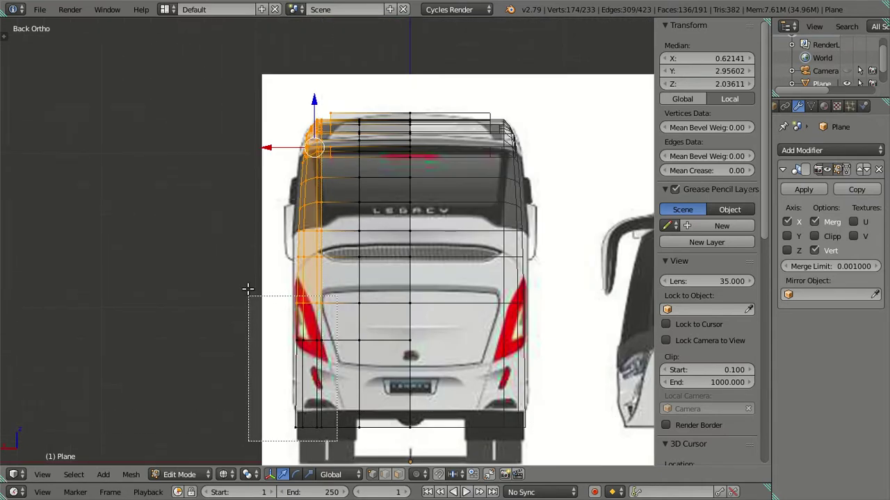
scroll(248, 286, "up", 1)
scroll(258, 201, "up", 1)
scroll(261, 197, "up", 1)
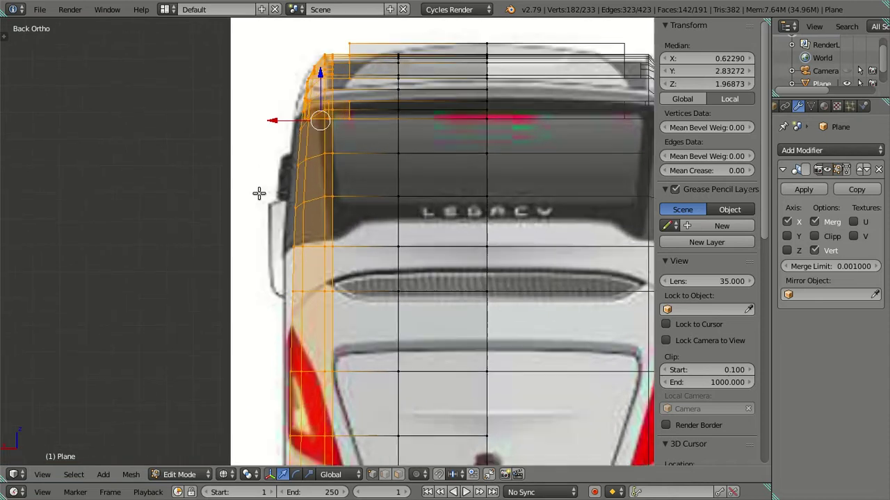
scroll(270, 113, "down", 1)
scroll(274, 79, "down", 1)
scroll(283, 91, "down", 1)
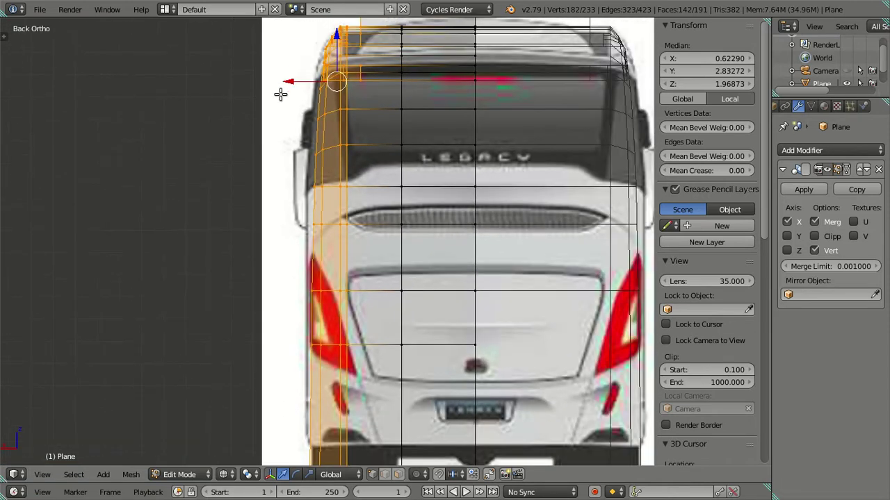
left_click_drag(295, 79, 292, 78)
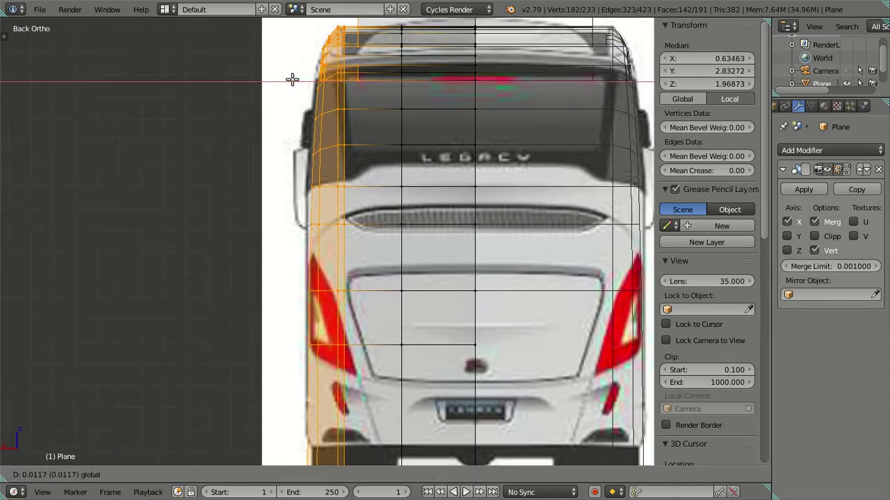
Step: Circle-deselect the lower part of the left vertex column
scroll(291, 148, "down", 2)
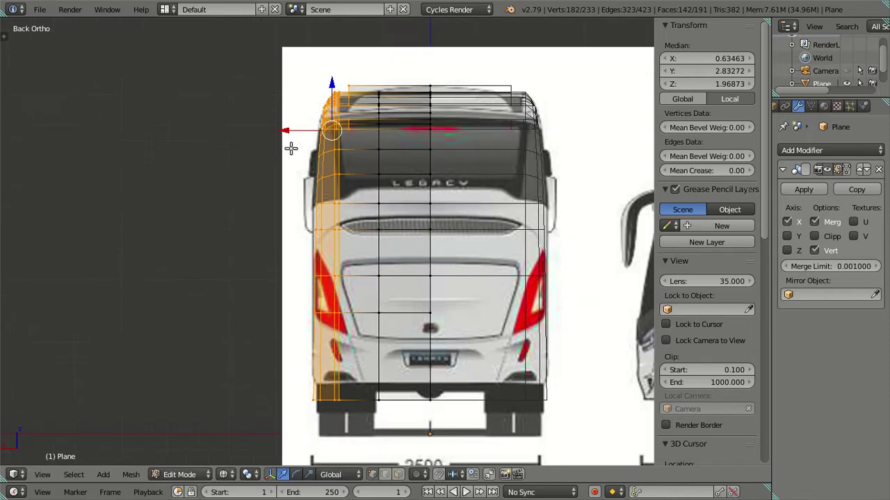
key("c")
middle_click_drag(326, 396, 329, 272)
scroll(328, 270, "up", 3)
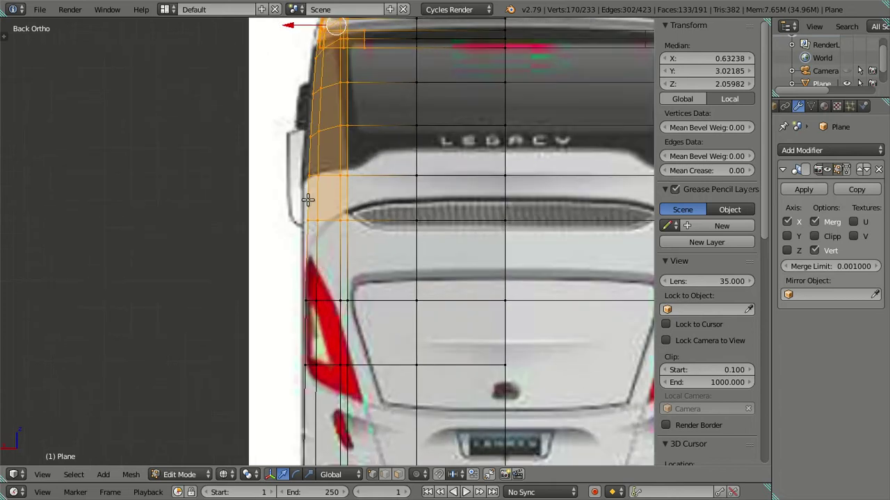
middle_click_drag(308, 200, 318, 224, "shift")
key("ctrl+z")
scroll(322, 346, "down", 3)
key("c")
middle_click_drag(333, 417, 337, 319)
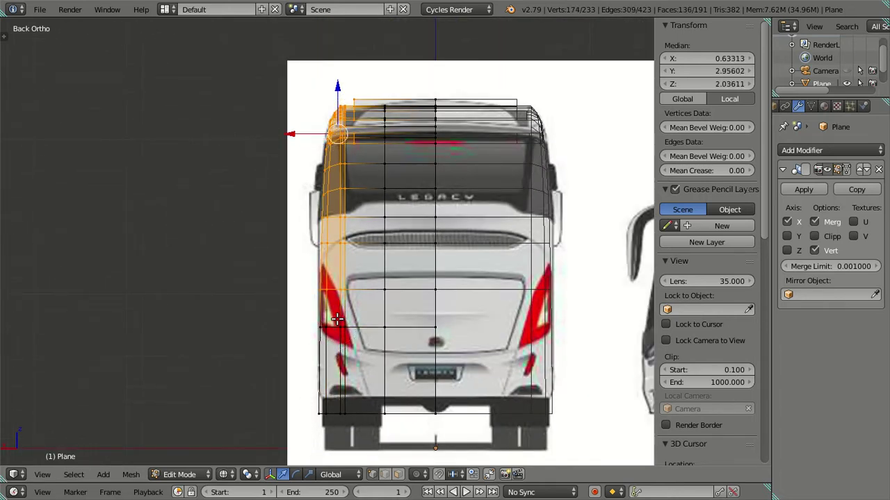
scroll(312, 244, "up", 4)
scroll(313, 218, "up", 1)
Step: Deselect the lower-edge vertices and shift the remaining selection slightly outward along X
key("g")
key("x")
key("Escape")
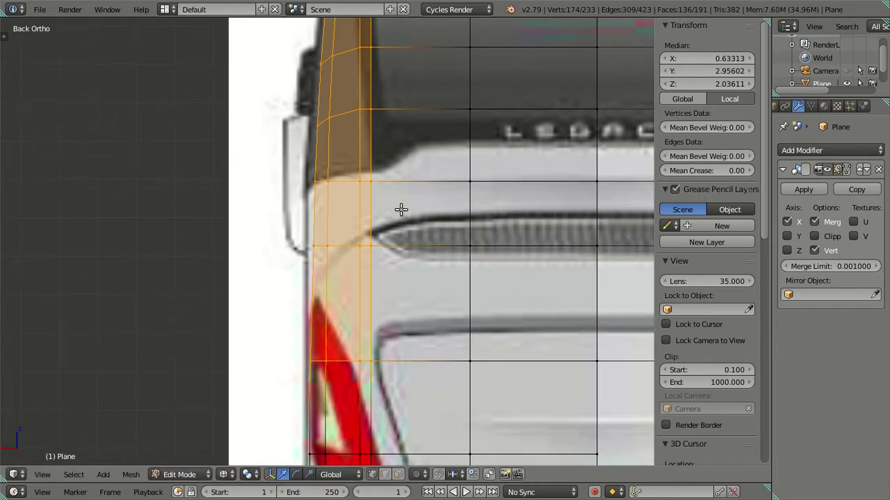
scroll(403, 213, "up", 1, "shift")
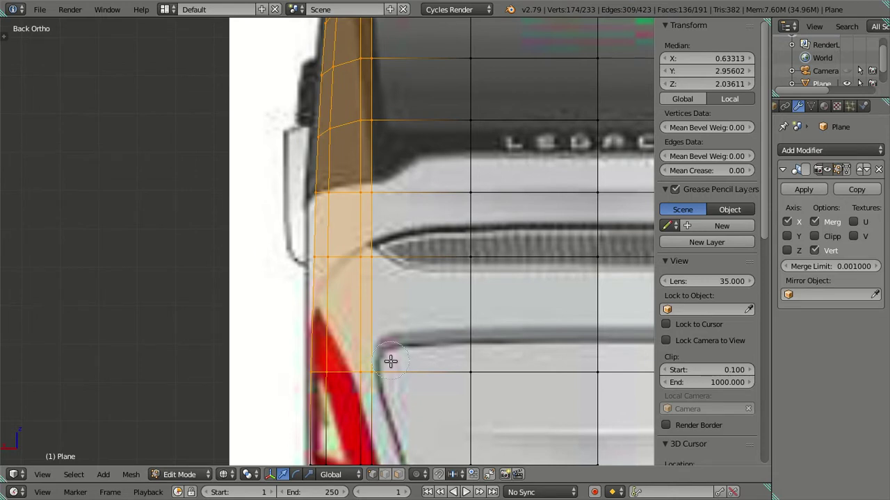
key("c")
middle_click_drag(391, 360, 282, 364)
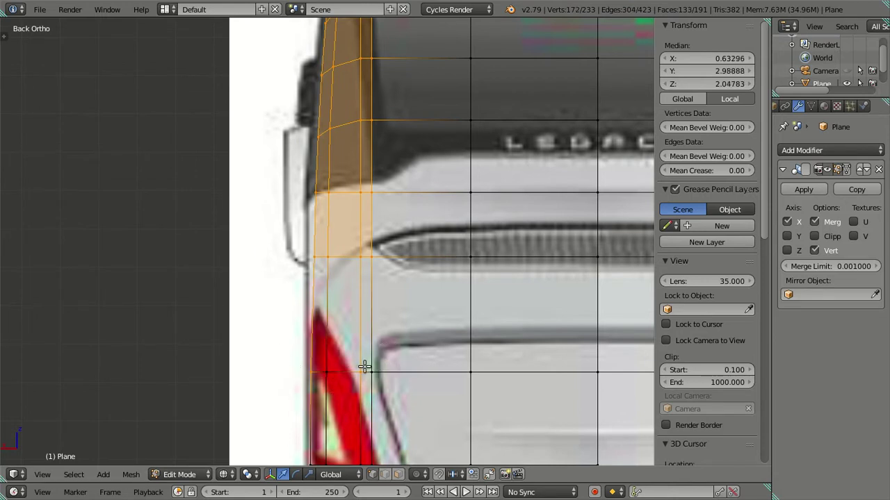
middle_click_drag(364, 366, 308, 364)
key("Escape")
scroll(383, 252, "up", 1)
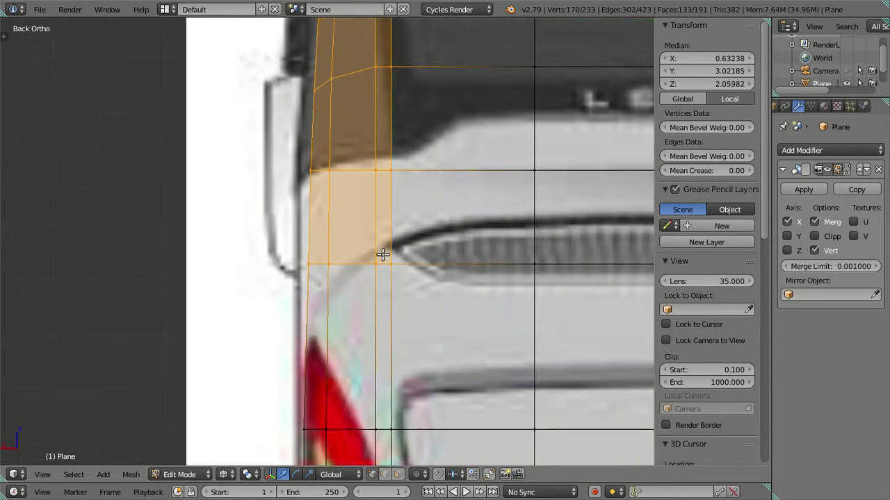
key("g")
key("x")
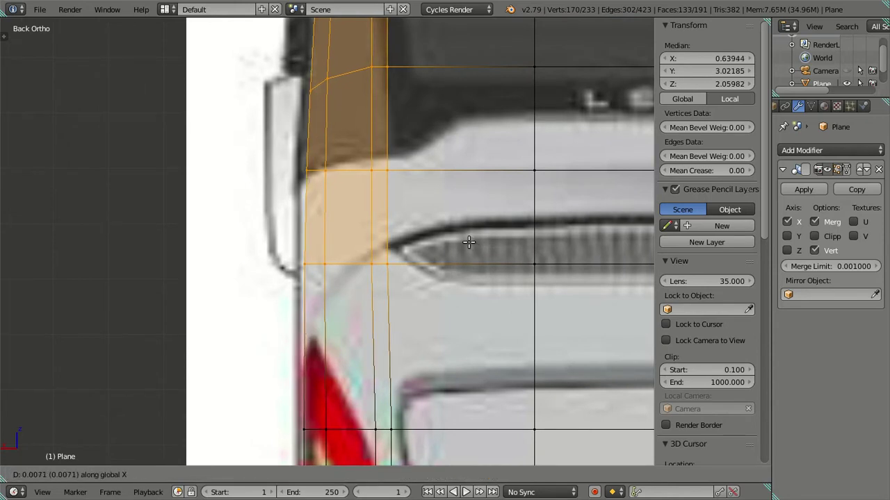
left_click(469, 242)
Step: Deselect the vertical edge loop and right-hand vertices, keeping only the corner rim selected
scroll(449, 246, "down", 2)
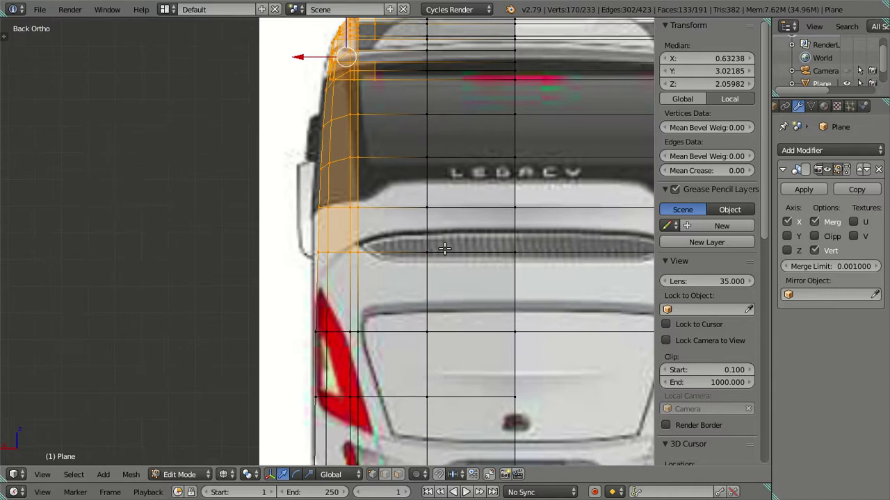
scroll(397, 242, "up", 1, "shift")
scroll(381, 249, "up", 1, "shift")
scroll(378, 255, "up", 1)
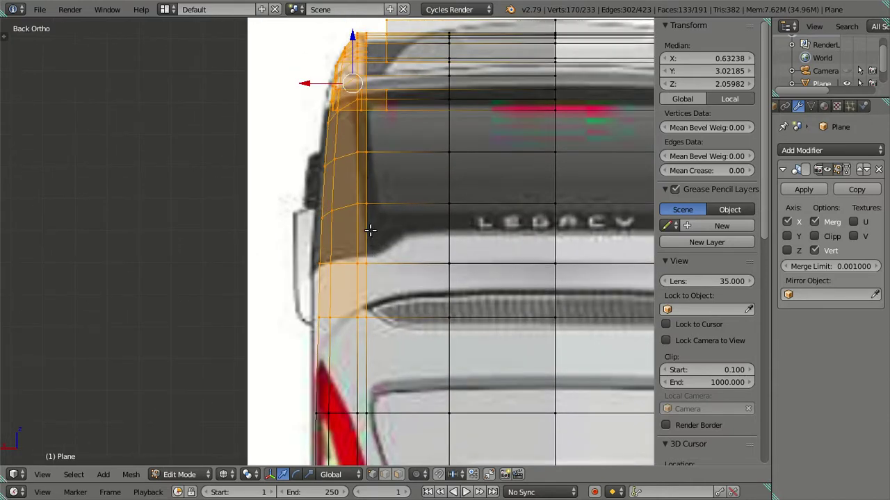
right_click(370, 230, "alt+shift")
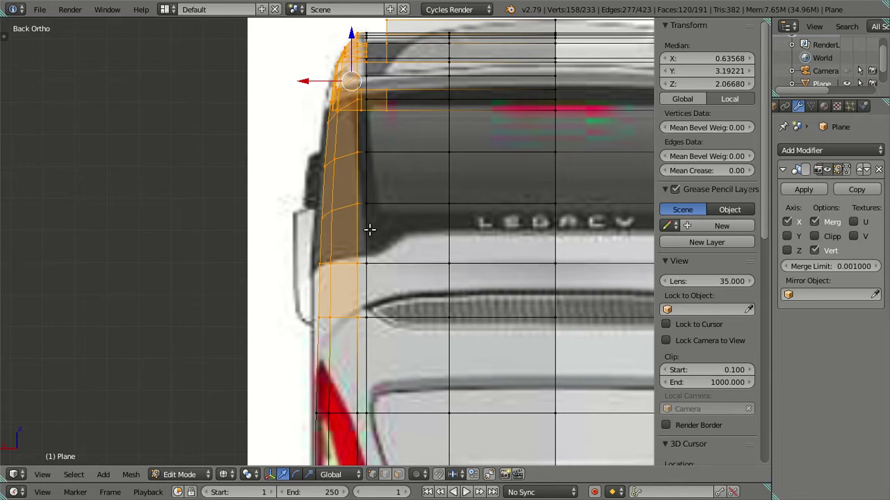
scroll(389, 195, "up", 2, "shift")
key("c")
middle_click_drag(390, 197, 389, 84)
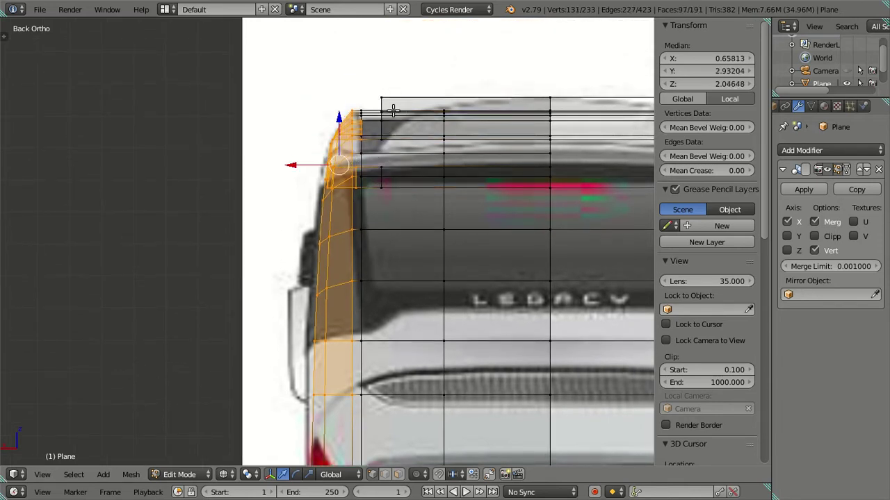
scroll(341, 167, "up", 2)
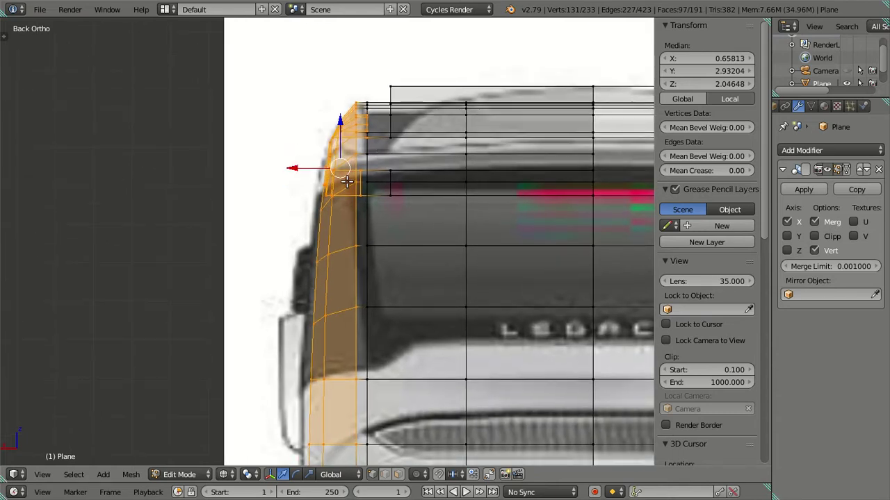
mouse_move(368, 160)
middle_mouse_down()
mouse_move(394, 198)
mouse_move(371, 193)
mouse_move(383, 200)
middle_mouse_up()
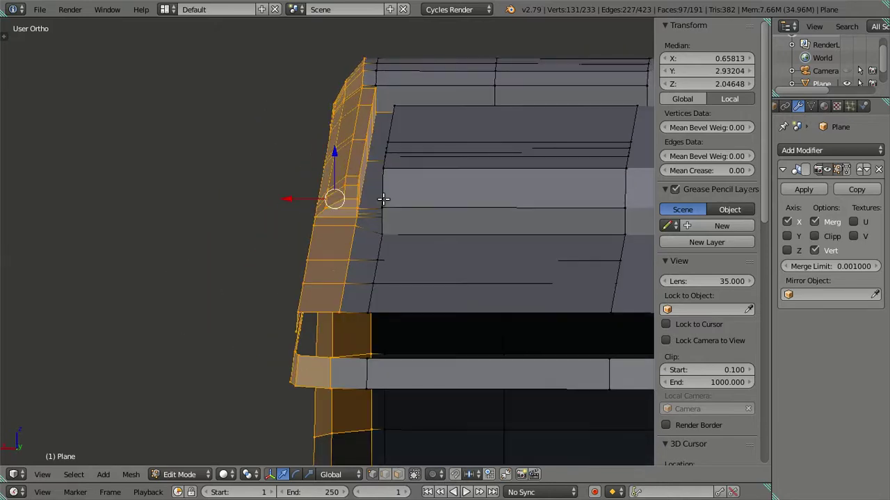
key("KP_1")
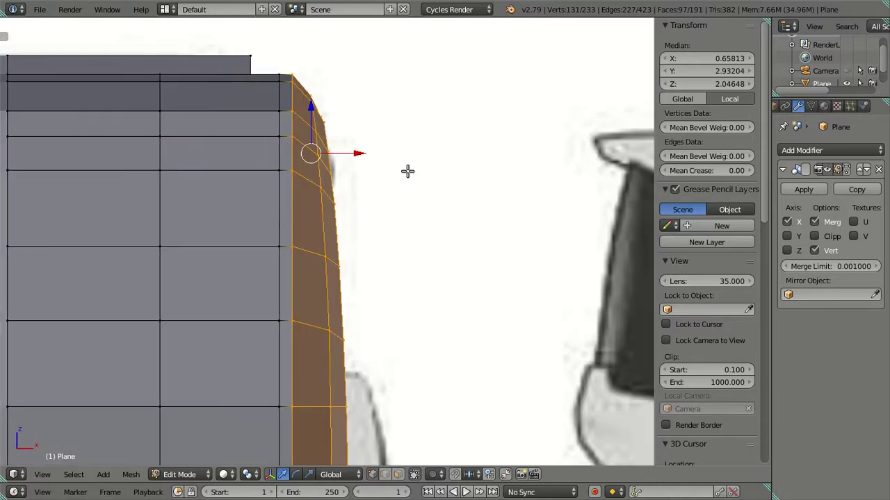
Step: In the back view, deselect the strip's inner edge loop, inner vertex column and upper inner faces
key("ctrl+KP_1")
middle_click_drag(390, 107, 377, 121, "shift")
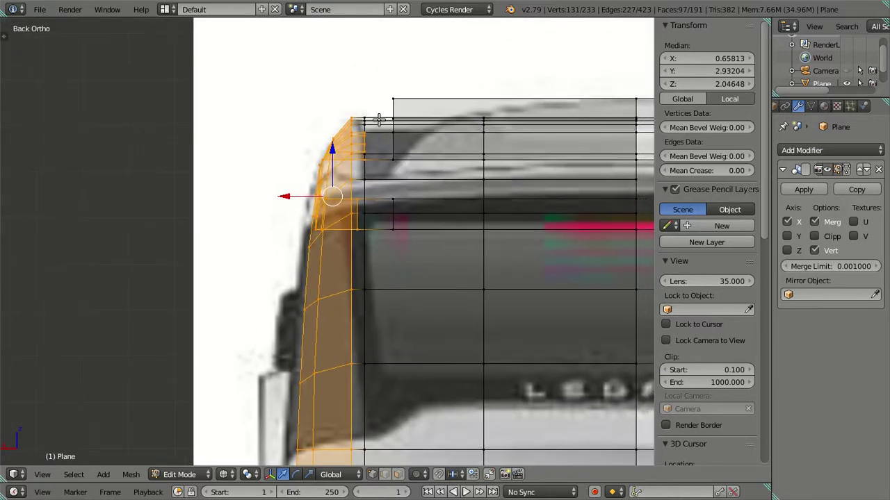
right_click(369, 134, "alt+shift")
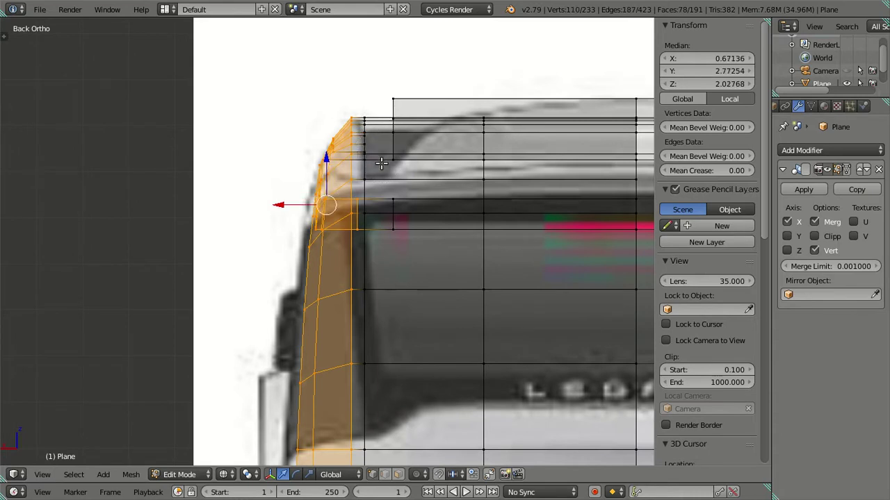
middle_click_drag(380, 237, 359, 135, "shift")
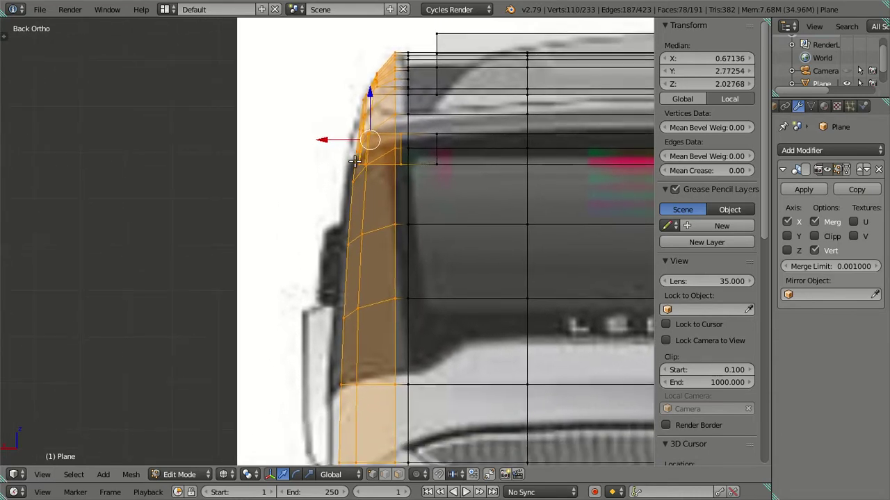
scroll(355, 118, "down", 2, "shift")
scroll(354, 115, "down", 1, "shift")
scroll(340, 97, "down", 1)
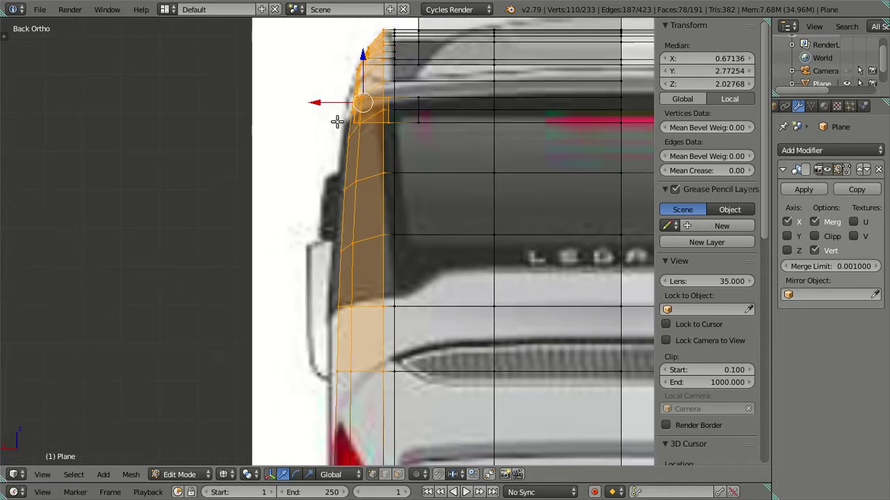
key("Tab")
key("Tab")
right_click(382, 263, "alt+shift")
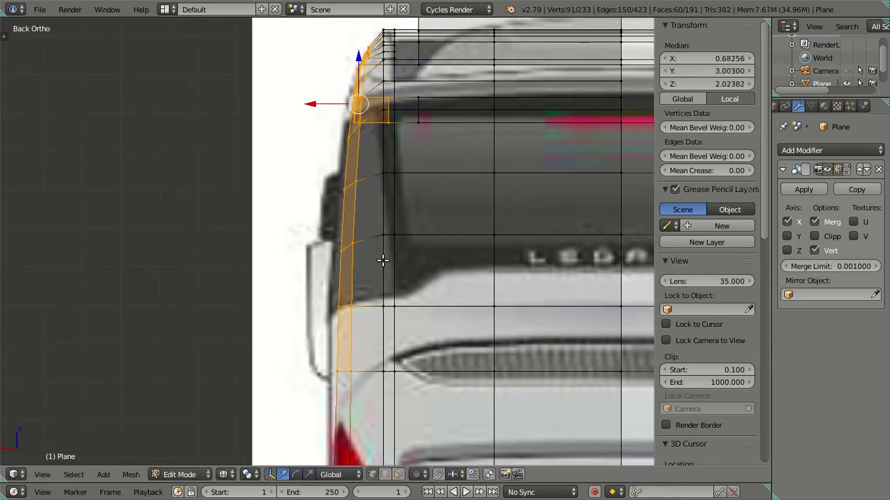
key("x")
right_click(383, 116, "shift")
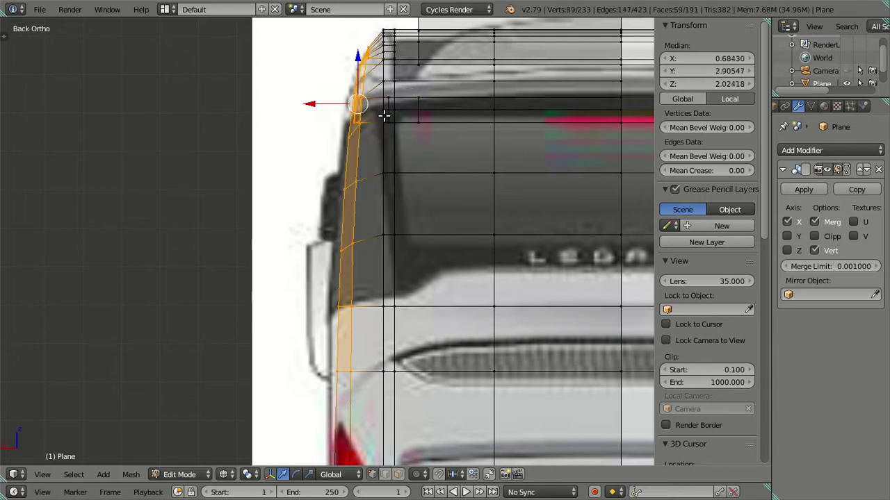
Step: Nudge the side strip slightly along X and deselect its lower faces
left_click_drag(309, 102, 310, 115)
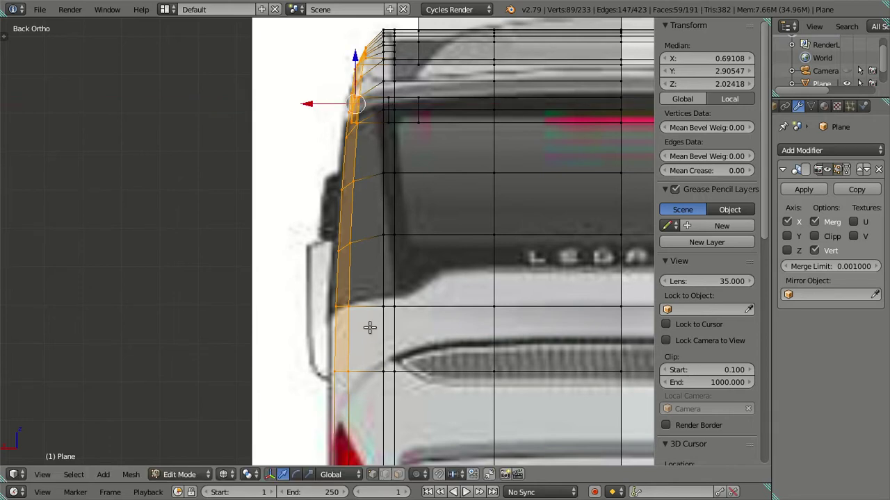
right_click(348, 318, "shift")
right_click(347, 377, "shift")
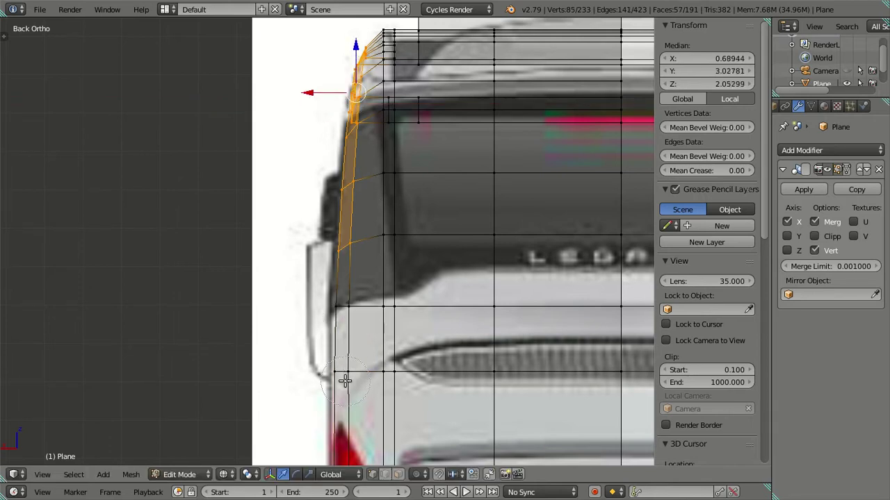
scroll(344, 252, "down", 1)
scroll(350, 298, "down", 2)
scroll(344, 292, "down", 2)
scroll(345, 300, "up", 4)
scroll(345, 300, "up", 2)
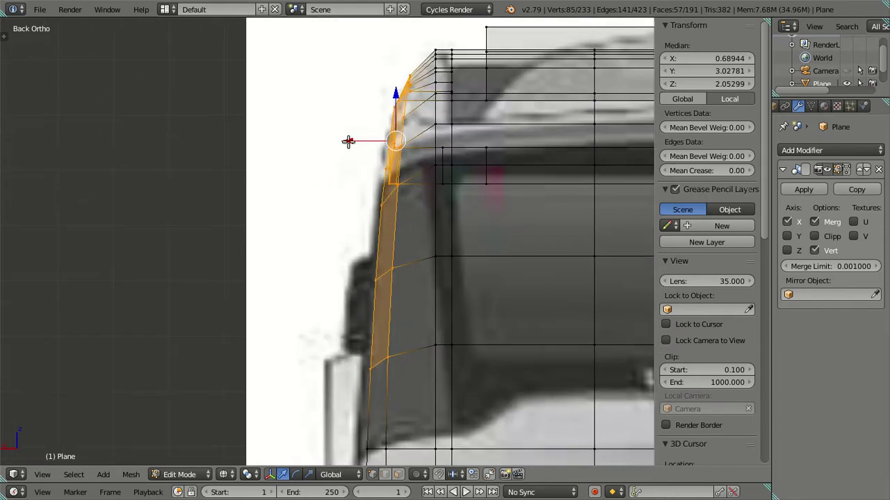
Step: Add the lower face back to the strip selection, testing X moves without committing
left_click_drag(352, 140, 350, 136)
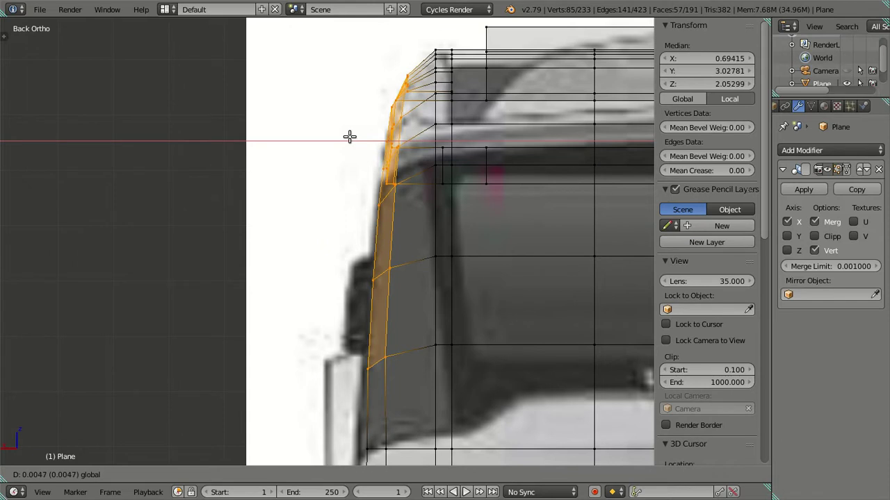
right_click(350, 137)
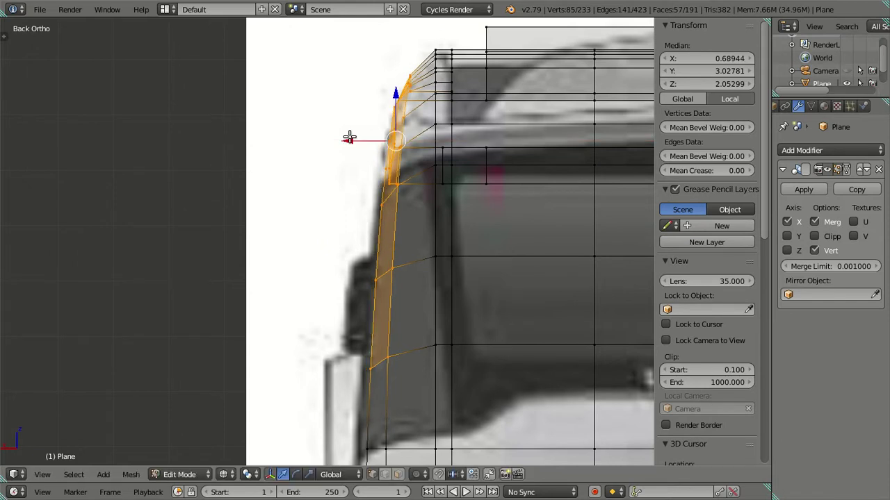
mouse_move(378, 319)
middle_mouse_down("shift")
mouse_move(369, 178)
mouse_move(365, 216)
middle_mouse_up("shift")
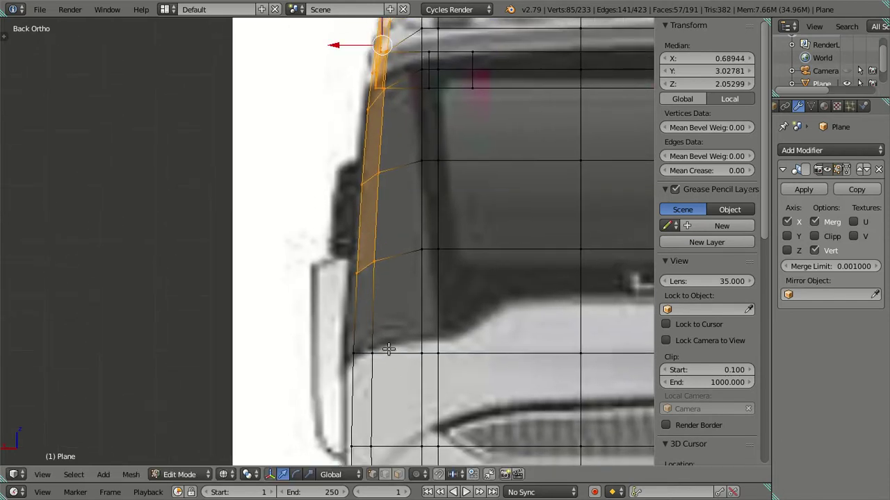
left_click(362, 352, "ctrl")
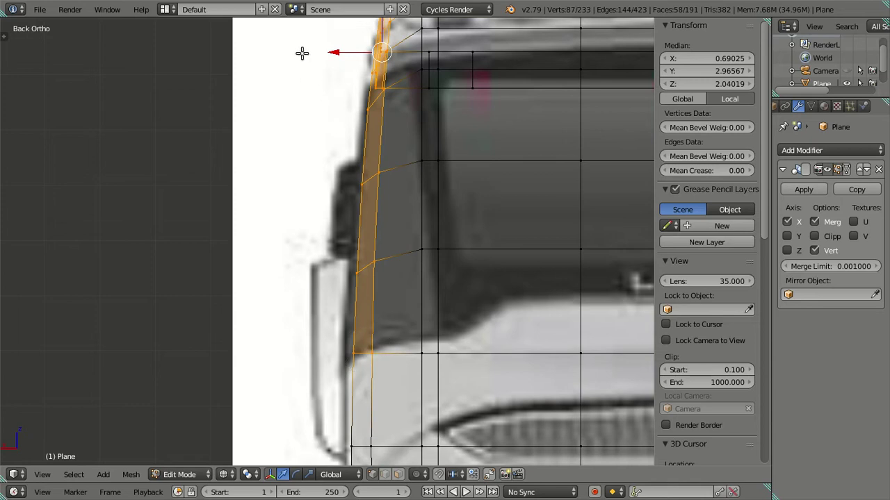
left_click(334, 51)
right_click(335, 53)
left_click_drag(336, 51, 336, 49)
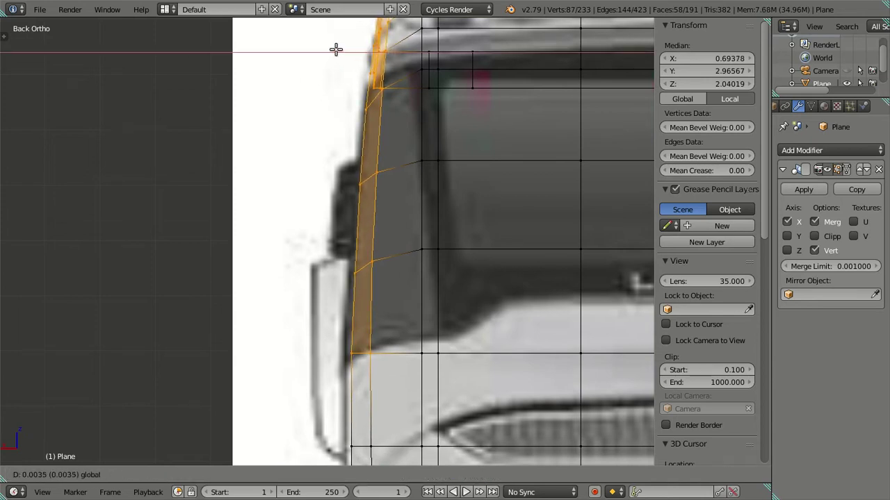
right_click(335, 50)
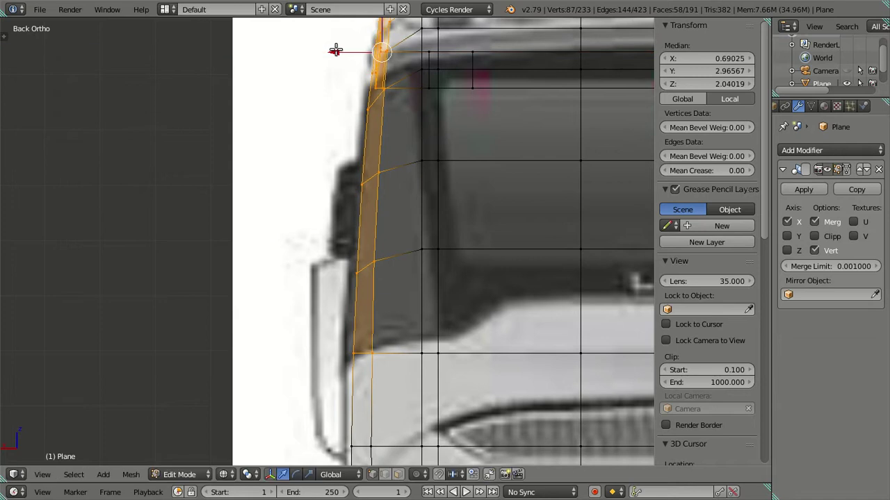
Step: Deselect the strip's lowest faces and nudge its upper faces slightly outward along X
right_click(356, 333, "shift")
left_click_drag(339, 46, 340, 45)
right_click(367, 257, "shift")
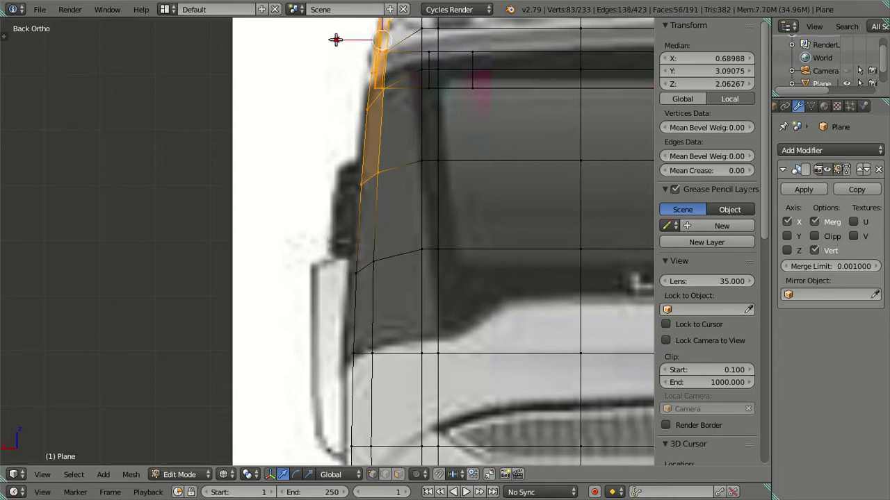
left_click_drag(335, 38, 334, 35)
middle_click_drag(383, 133, 383, 278, "shift")
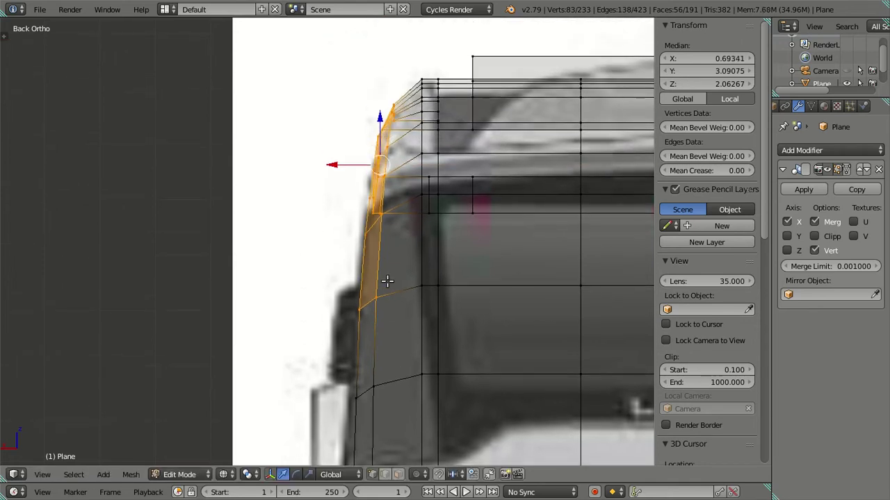
key("c")
middle_click(364, 308)
right_click(363, 308)
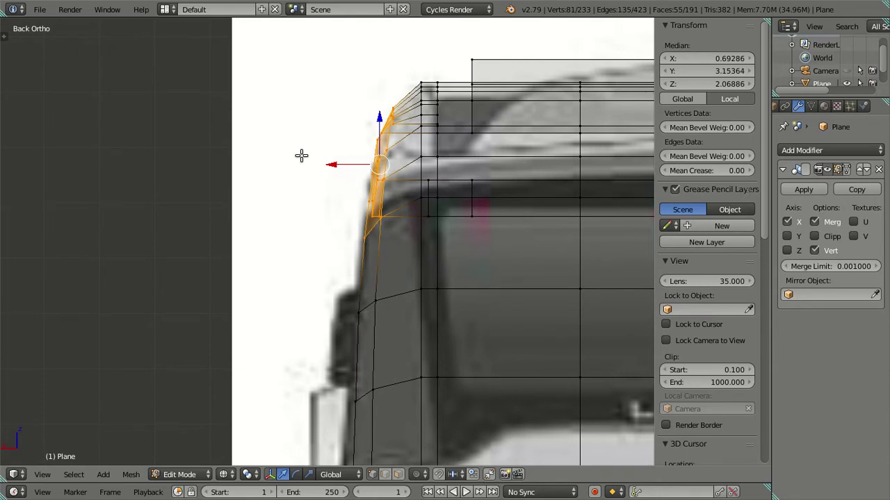
key("ctrl+z")
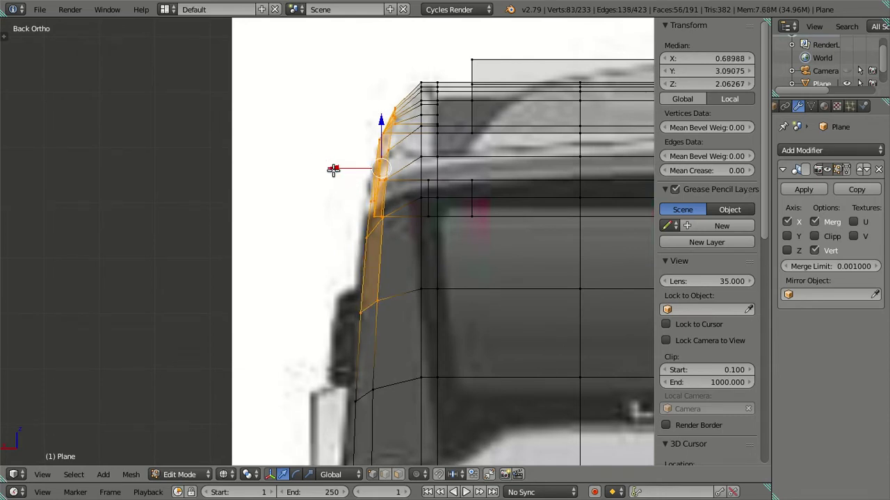
left_click(332, 170)
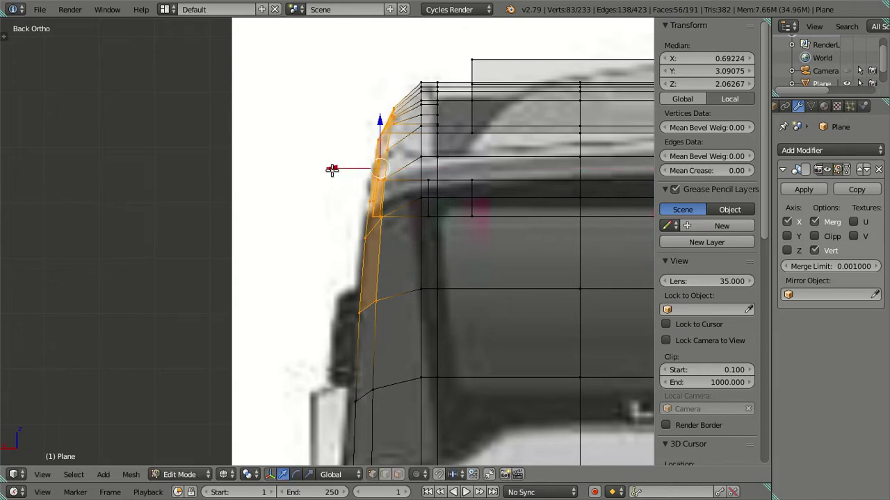
middle_click_drag(331, 191, 457, 221)
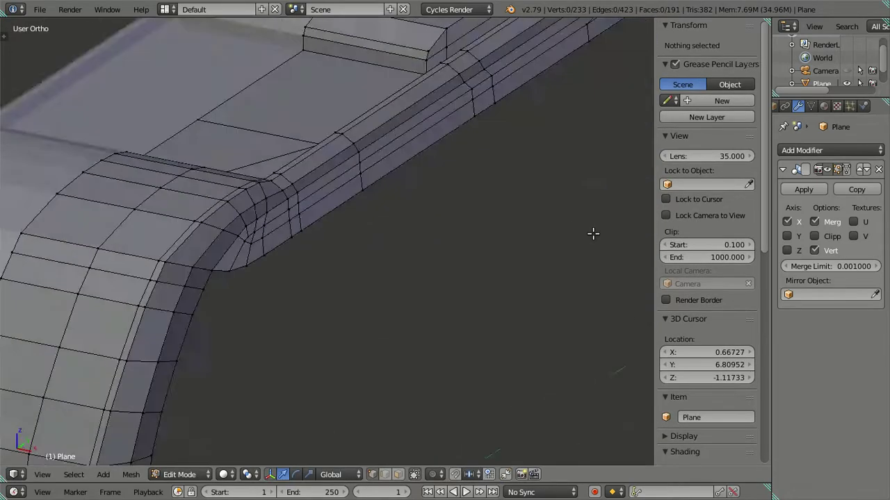
key("Tab")
key("KP_8")
key("KP_8")
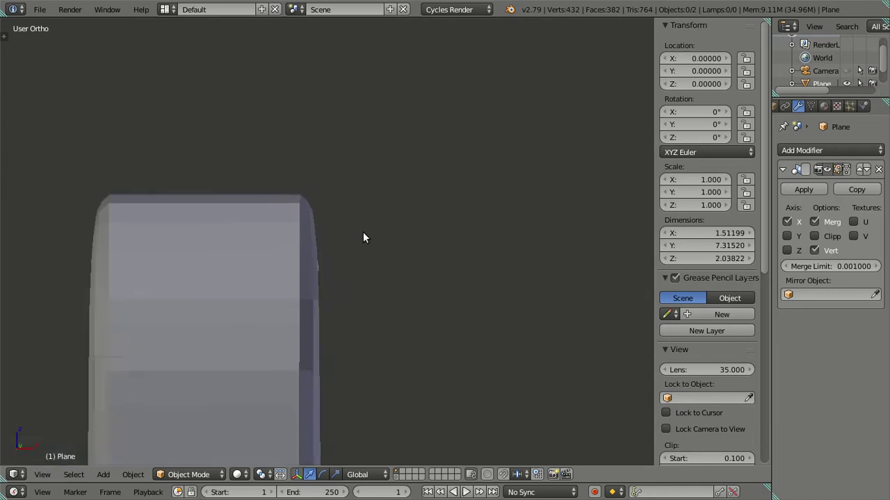
key("KP_8")
key("KP_1")
key("z")
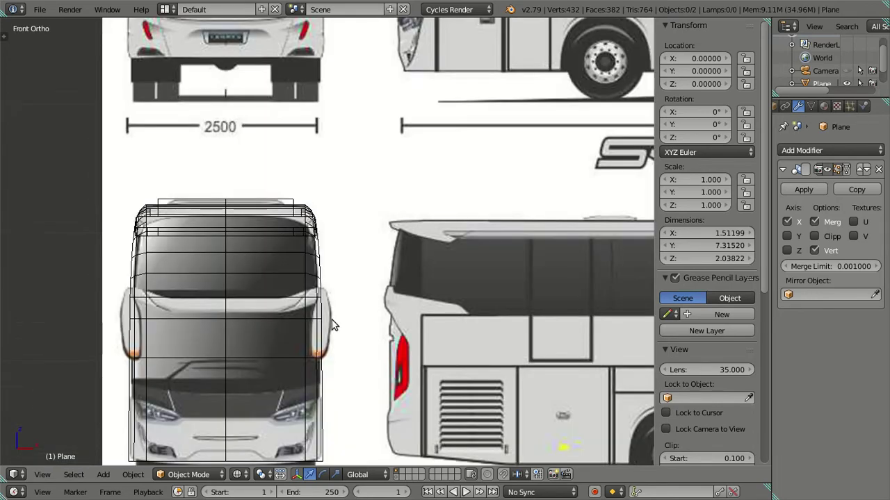
scroll(375, 215, "up", 1)
scroll(369, 216, "up", 1)
scroll(306, 221, "up", 3)
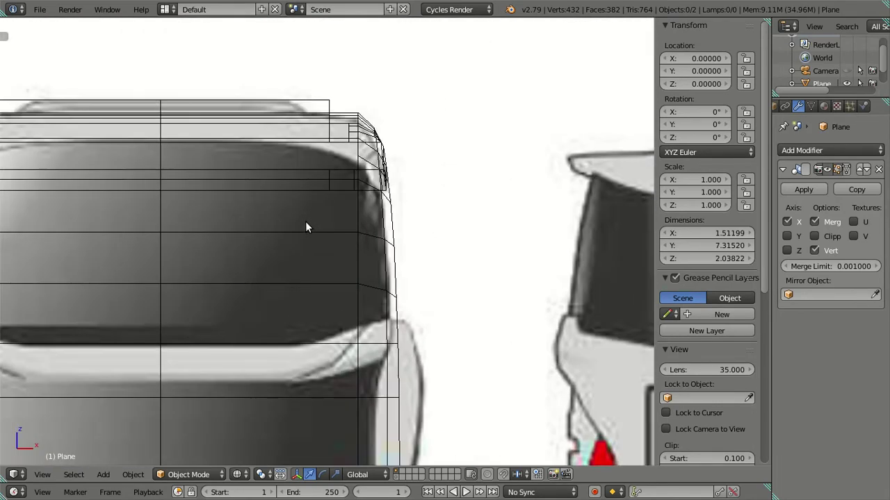
key("Tab")
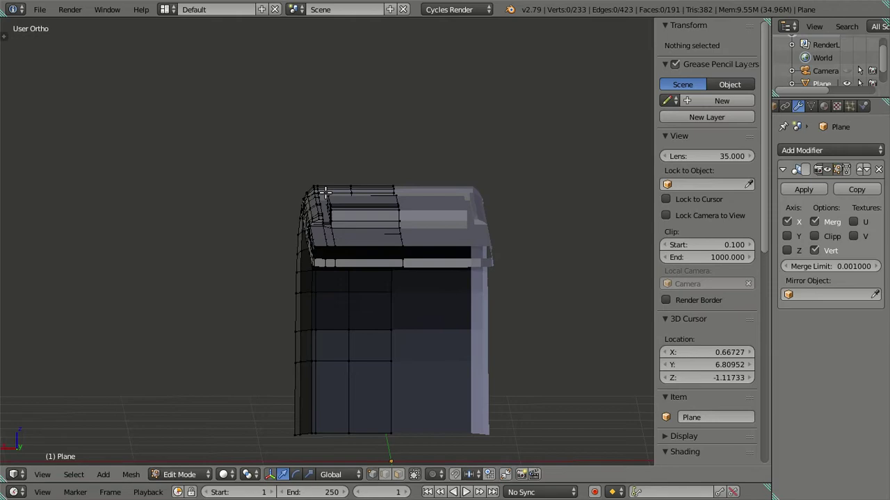
middle_click_drag(505, 192, 328, 199)
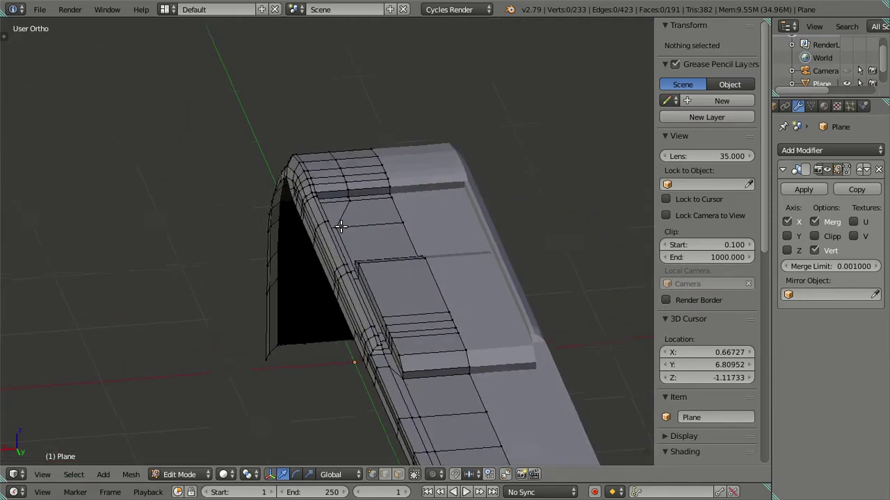
scroll(383, 244, "up", 2)
scroll(384, 245, "up", 1)
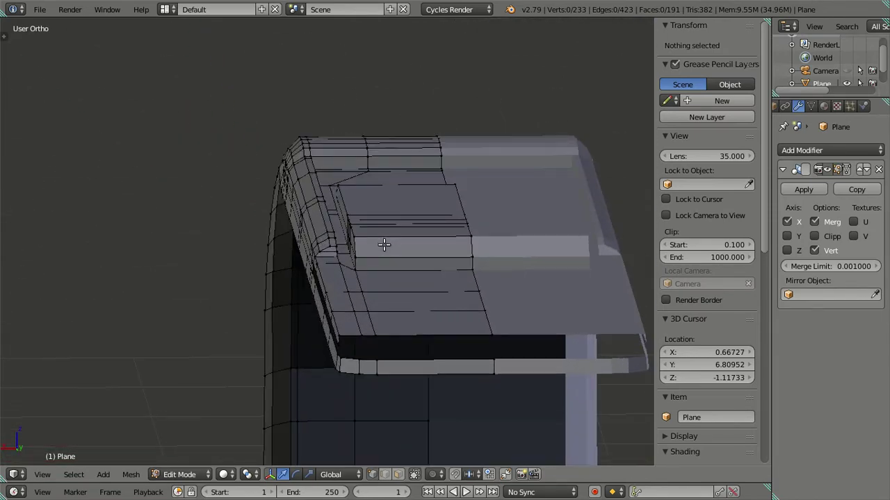
scroll(419, 341, "up", 2)
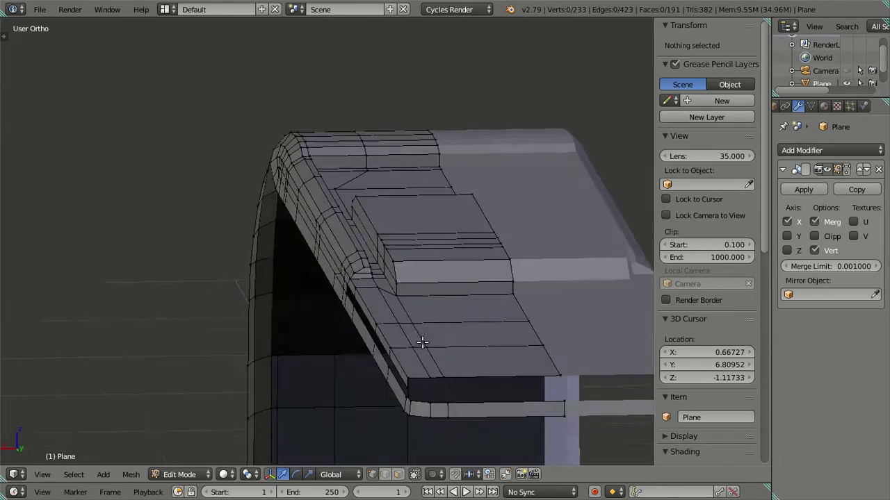
scroll(419, 341, "up", 2)
mouse_move(457, 352)
middle_mouse_down()
mouse_move(324, 243)
mouse_move(335, 323)
middle_mouse_up()
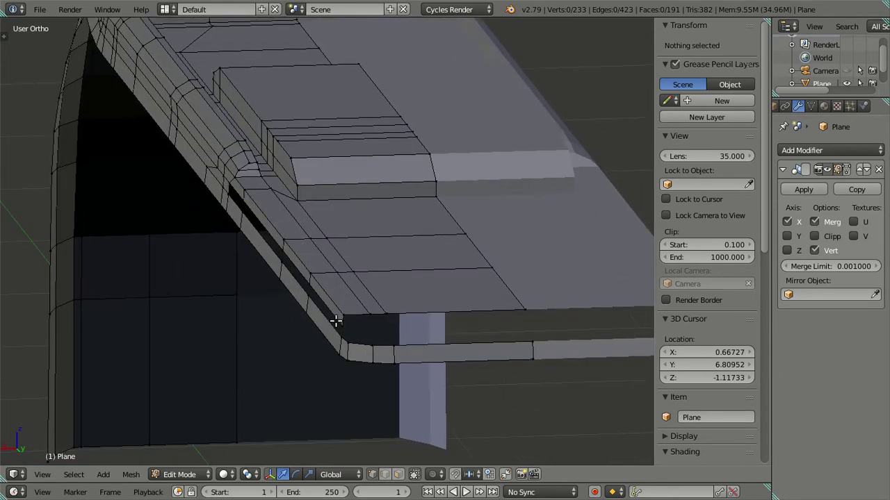
scroll(340, 320, "down", 2)
scroll(368, 325, "down", 2)
scroll(417, 337, "down", 2)
scroll(449, 323, "down", 1)
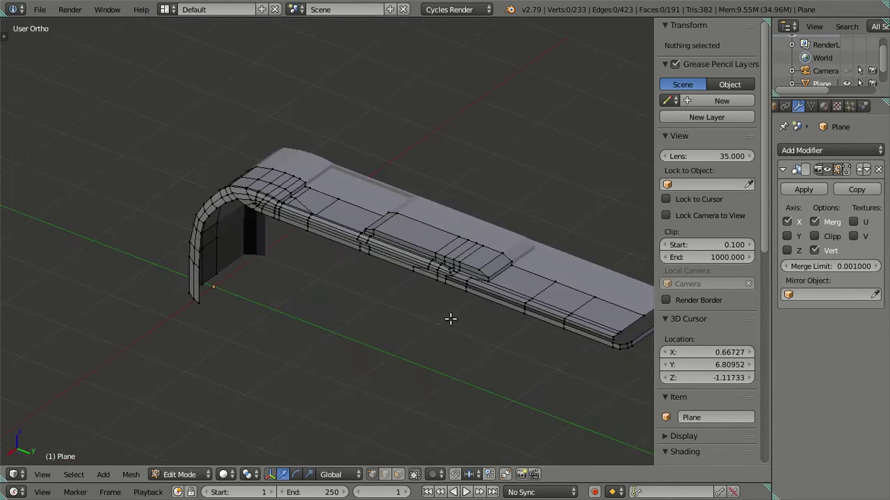
middle_click_drag(455, 319, 334, 282, "shift")
scroll(526, 312, "up", 3)
scroll(312, 285, "down", 2)
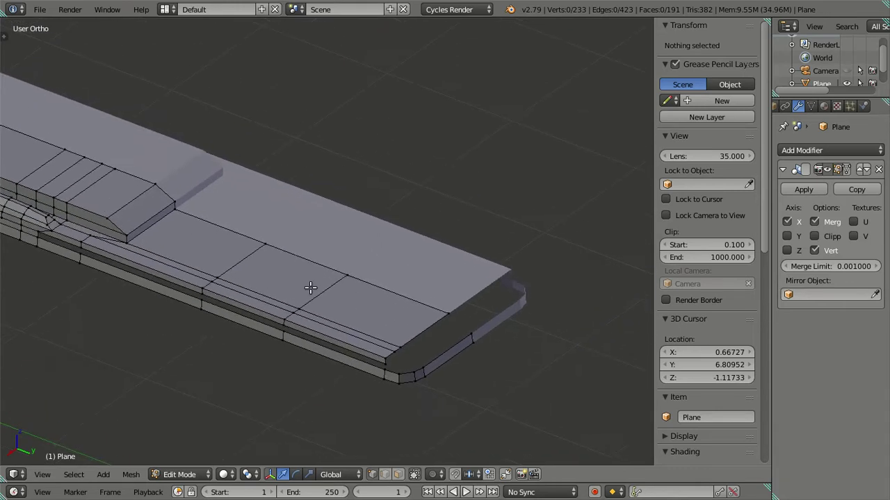
scroll(409, 332, "down", 1)
key("KP_3")
scroll(308, 277, "up", 2)
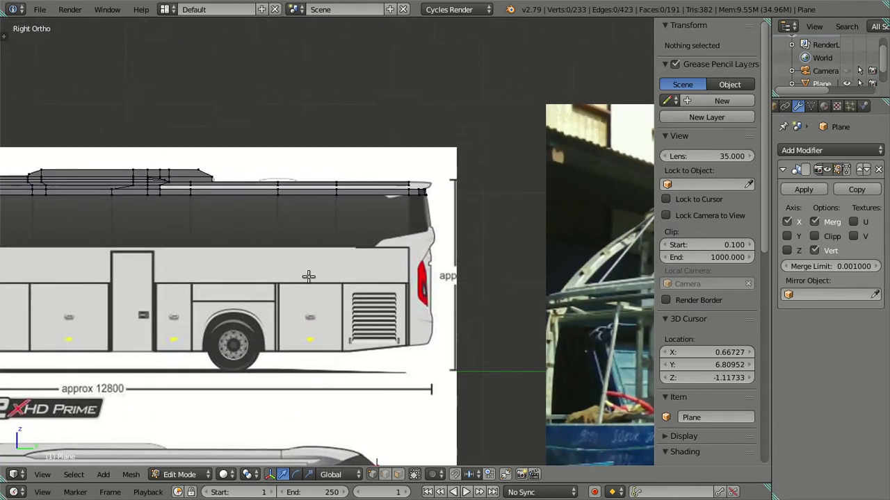
scroll(391, 204, "up", 2)
scroll(391, 204, "up", 2)
middle_click_drag(391, 203, 373, 312, "shift")
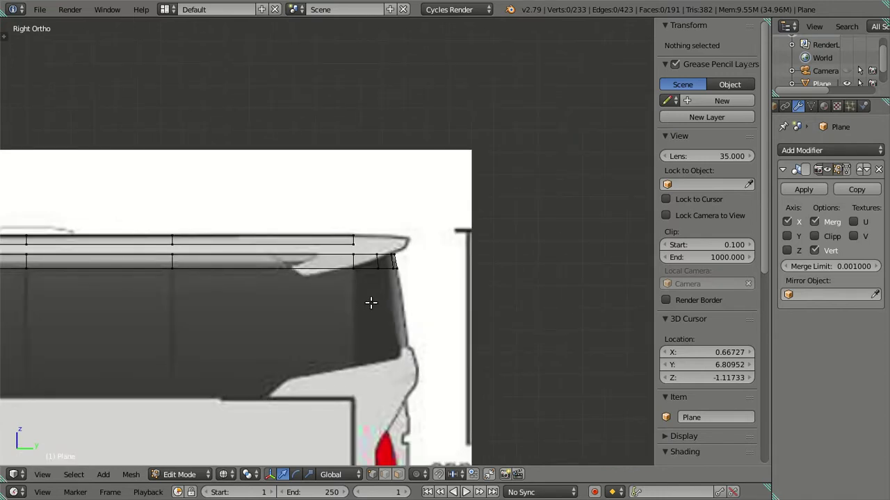
scroll(360, 312, "up", 2)
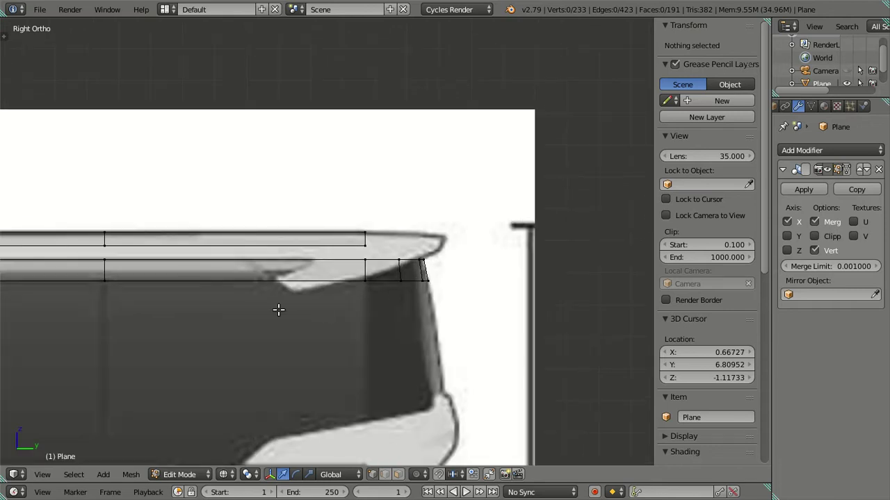
scroll(275, 303, "down", 5)
scroll(275, 303, "down", 5)
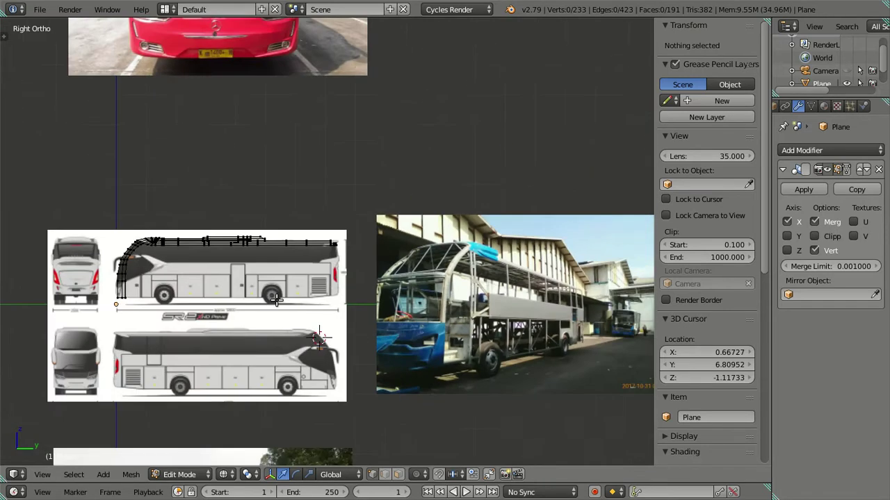
scroll(276, 303, "down", 1)
mouse_move(60, 326)
middle_mouse_down("shift")
mouse_move(291, 284)
mouse_move(431, 272)
middle_mouse_up("shift")
scroll(290, 284, "up", 3)
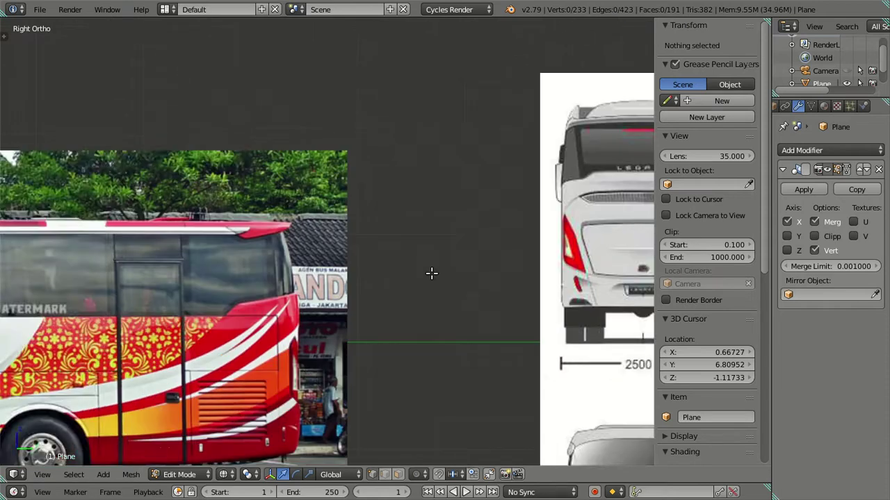
scroll(376, 287, "up", 3)
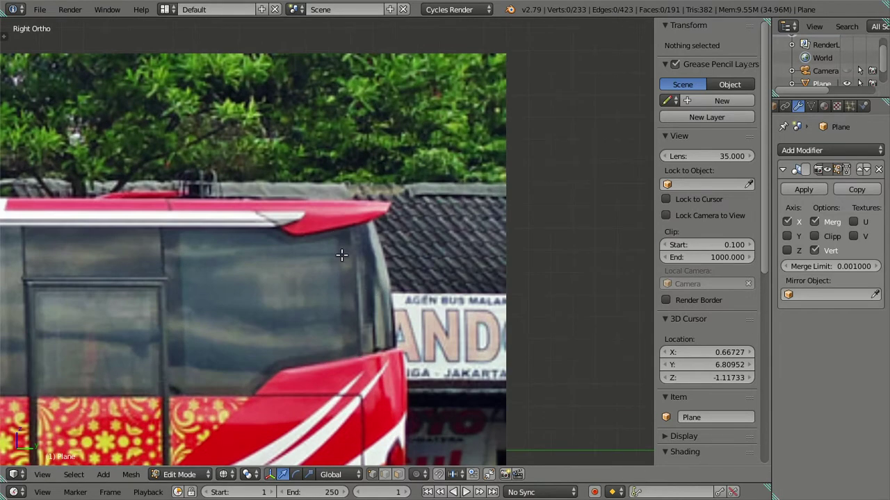
scroll(342, 255, "down", 1)
scroll(341, 255, "down", 2)
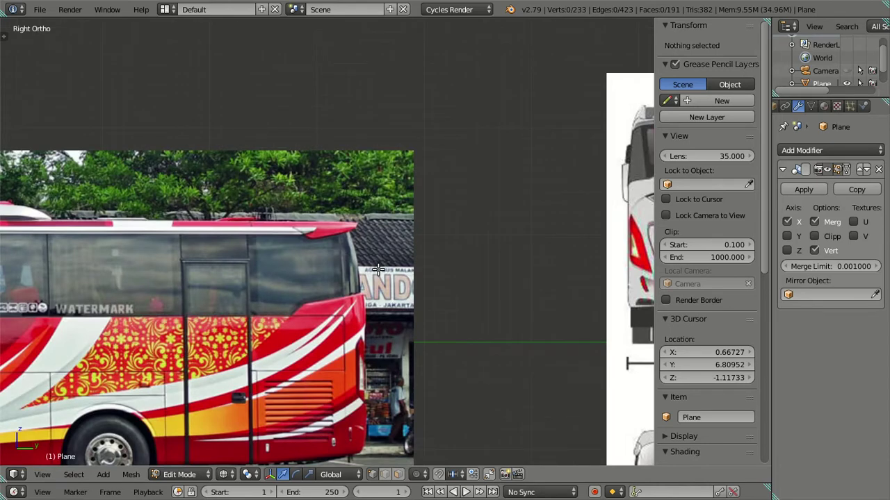
scroll(379, 269, "down", 3)
scroll(379, 270, "down", 2)
scroll(378, 270, "down", 3)
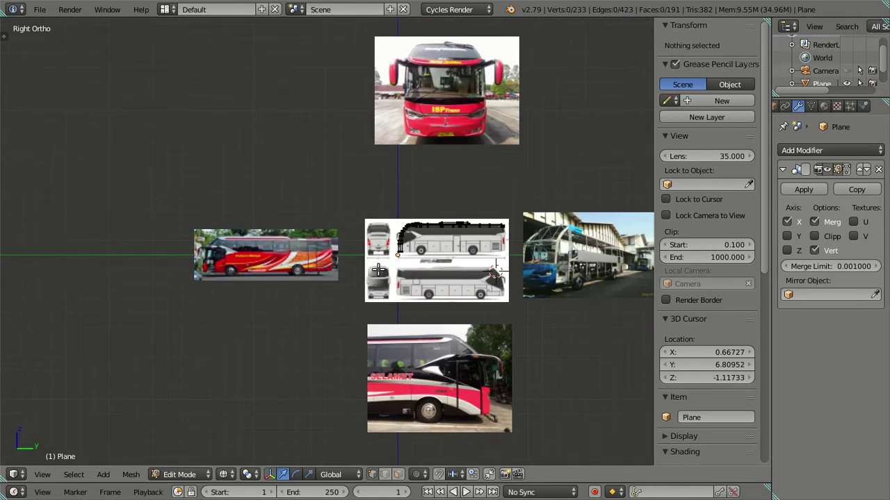
middle_click_drag(511, 254, 320, 264, "shift")
scroll(320, 271, "up", 3)
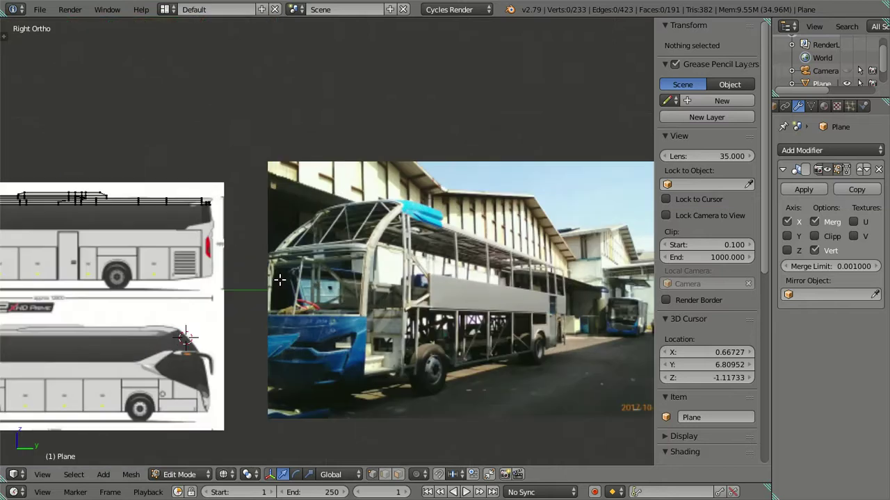
scroll(408, 295, "up", 1)
scroll(407, 295, "up", 2)
key("Tab")
scroll(429, 282, "up", 2)
scroll(429, 283, "up", 1)
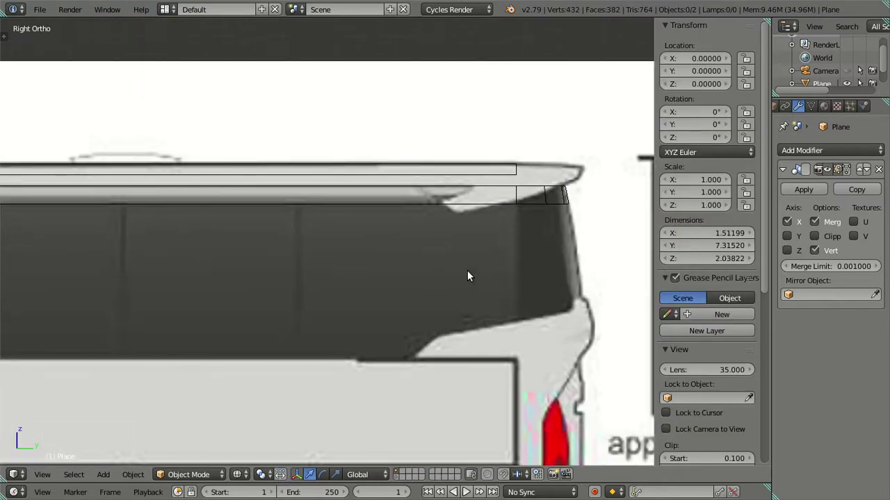
scroll(468, 270, "up", 1)
key("Tab")
scroll(419, 267, "down", 1)
scroll(420, 266, "up", 2)
scroll(419, 267, "down", 1)
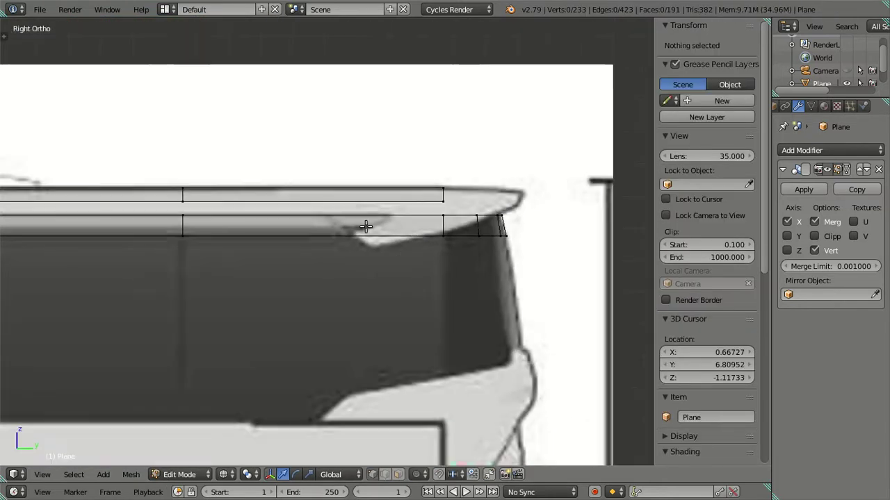
Step: Select the roof rim's top edge row and extrude it out toward the spoiler tip
key("a")
key("a")
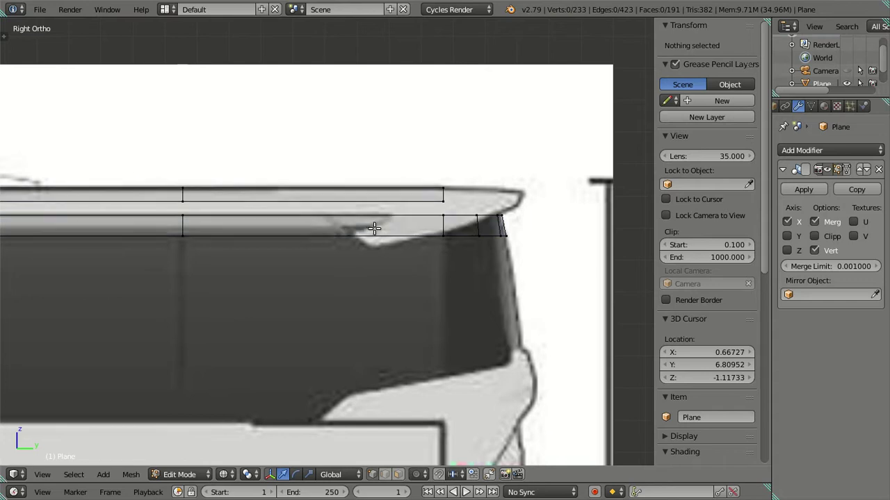
right_click(443, 195, "alt")
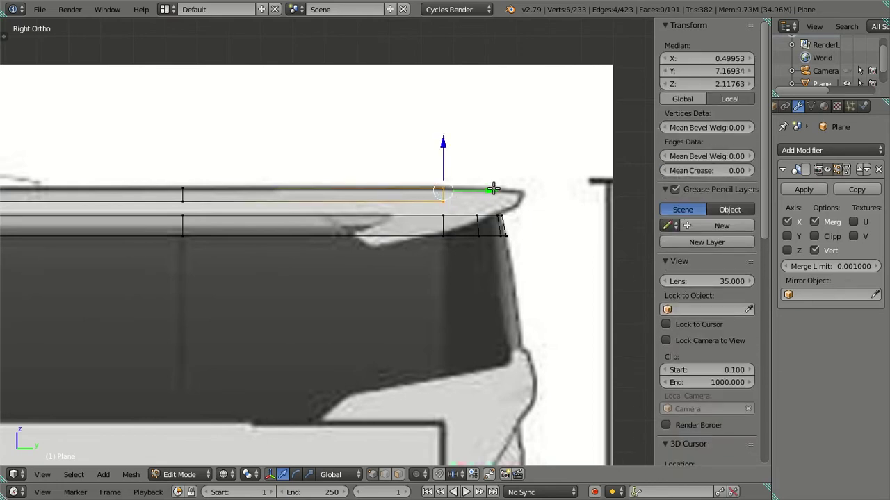
key("e")
right_click(487, 189)
left_click_drag(490, 189, 550, 194)
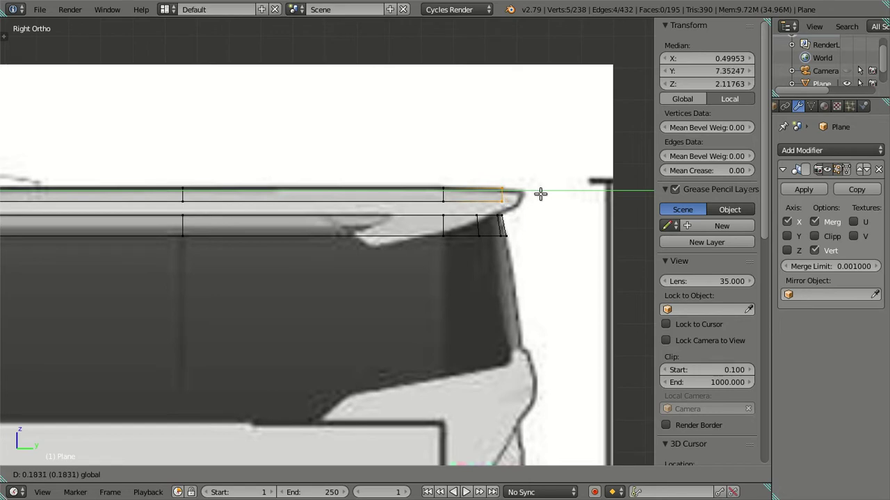
left_click(537, 194)
scroll(486, 203, "up", 1)
scroll(459, 210, "up", 1)
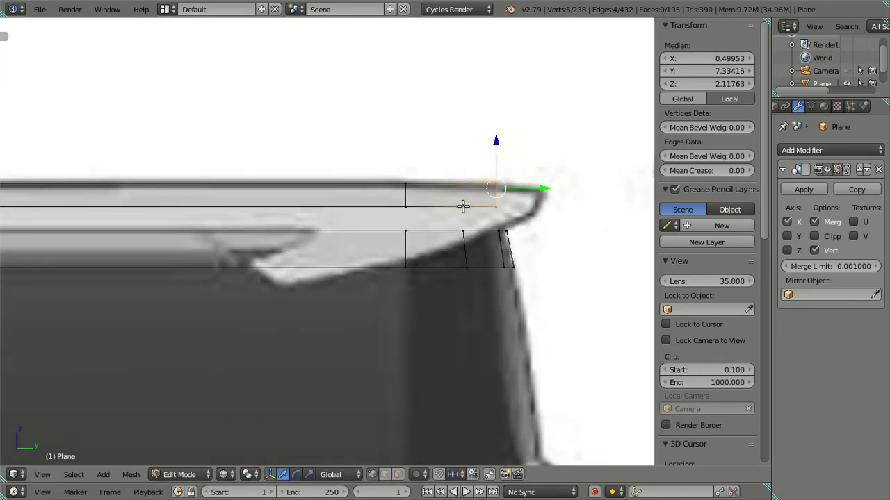
scroll(431, 212, "up", 2)
scroll(413, 217, "up", 1)
left_click_drag(480, 132, 483, 141)
Step: Extrude a second edge row further toward the spoiler tip and lower it to the lip
key("e")
right_click(501, 201)
left_click_drag(523, 188, 576, 194)
left_click_drag(527, 137, 545, 144)
middle_click_drag(505, 202, 405, 220, "shift")
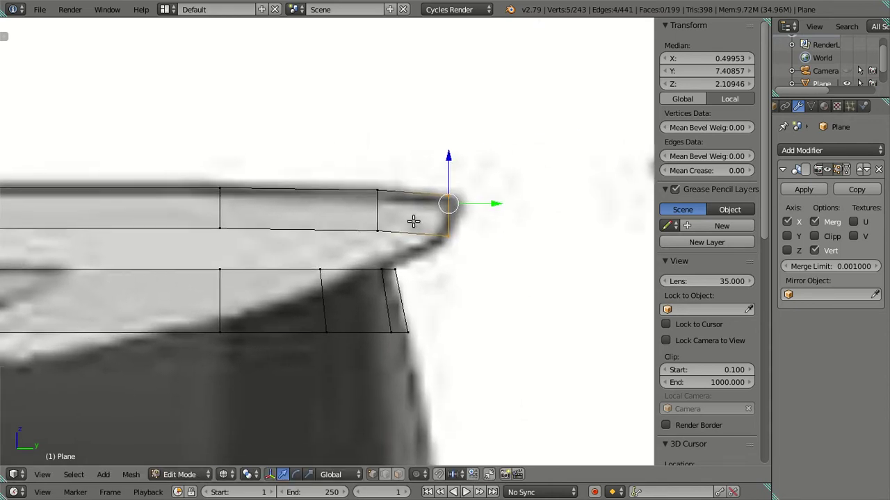
left_click_drag(482, 202, 485, 205)
left_click(485, 205)
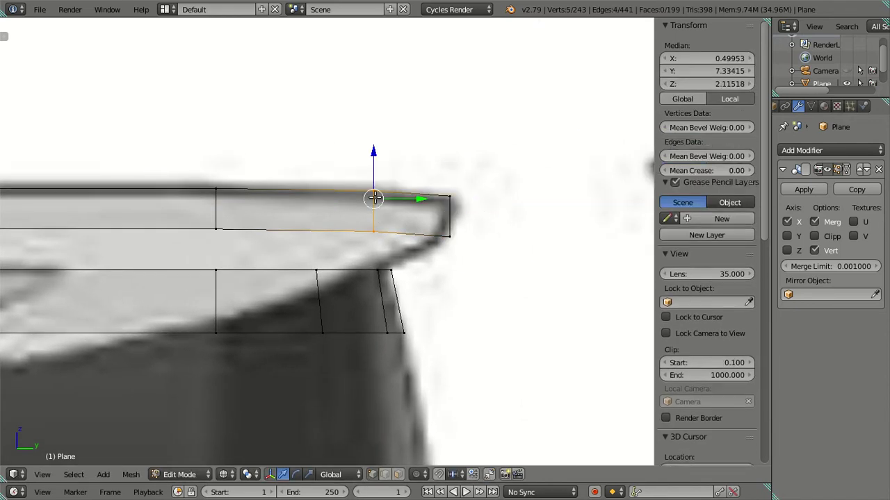
left_click_drag(371, 152, 378, 154)
Step: Slide the lower edge at the rim tip to line up with the spoiler lip
key("a")
left_click(480, 238)
left_click(366, 237)
right_click(367, 236)
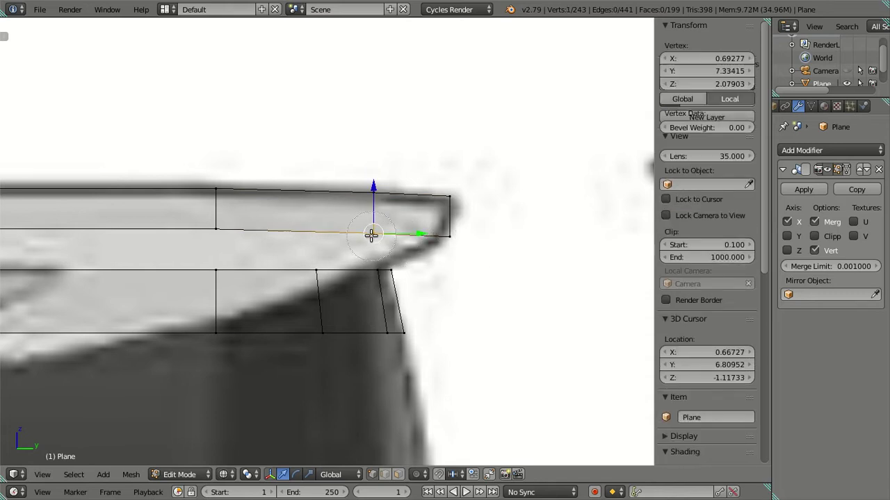
left_click_drag(459, 235, 444, 234)
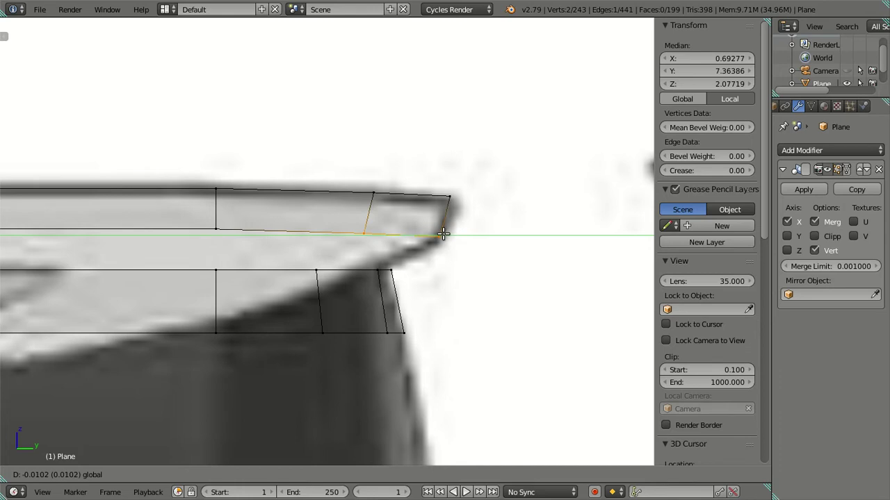
left_click_drag(443, 234, 443, 235)
scroll(403, 248, "down", 2)
Step: Select the front-edge vertices of the upper roof slab
key("a")
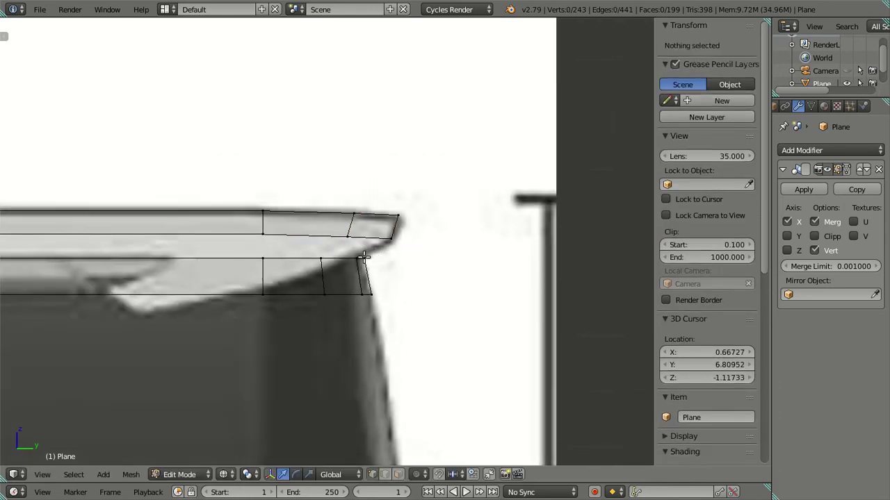
scroll(348, 243, "down", 2)
mouse_move(294, 243)
middle_mouse_down()
mouse_move(169, 340)
mouse_move(375, 280)
mouse_move(336, 306)
mouse_move(322, 294)
middle_mouse_up()
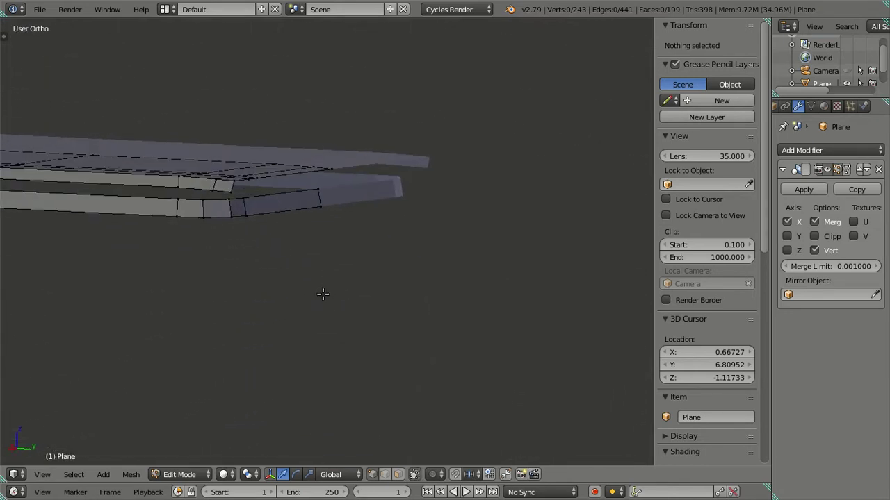
scroll(294, 274, "up", 1)
scroll(278, 286, "up", 2)
scroll(278, 285, "up", 1)
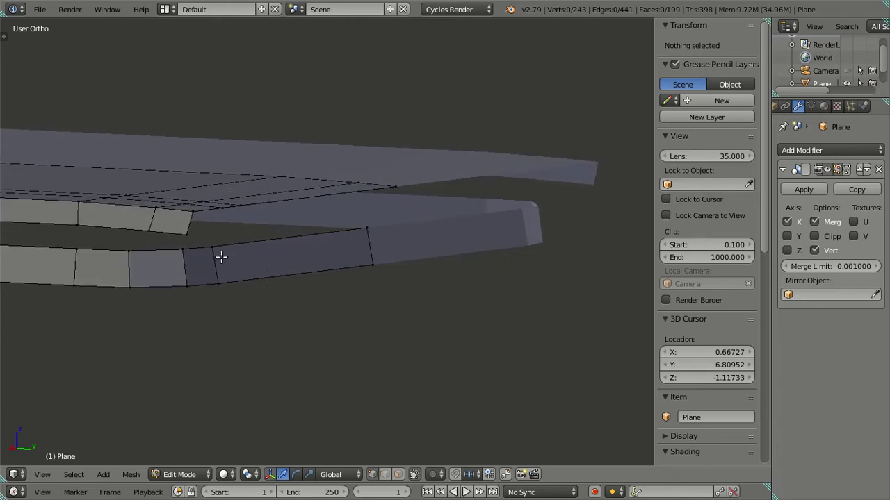
scroll(218, 256, "up", 2)
mouse_move(189, 235)
middle_mouse_down()
mouse_move(195, 252)
mouse_move(294, 235)
mouse_move(276, 340)
mouse_move(265, 340)
mouse_move(276, 312)
middle_mouse_up()
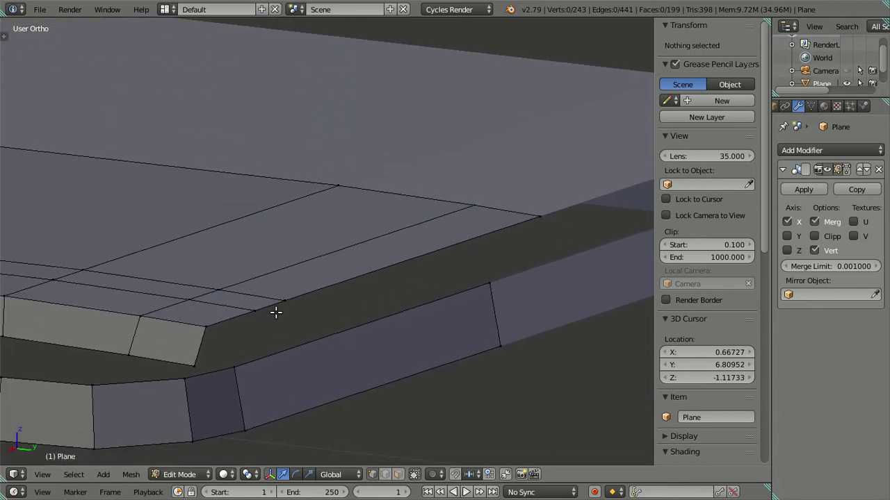
right_click(257, 312)
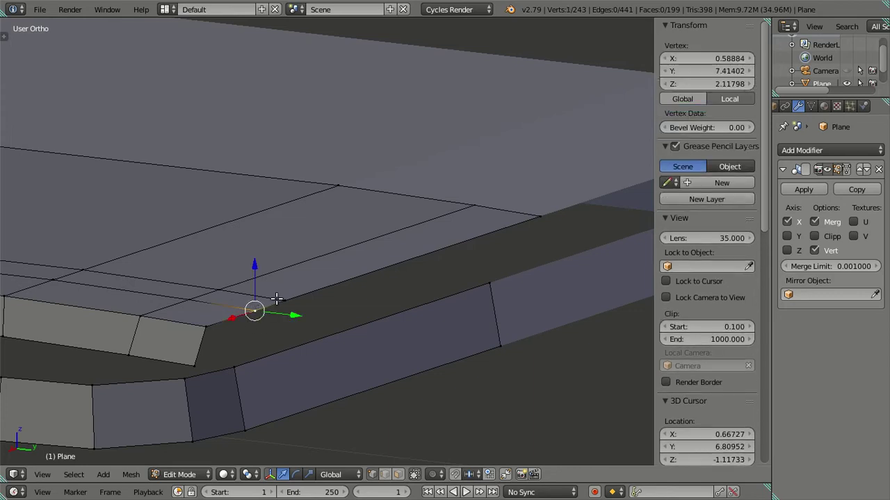
right_click(544, 222, "ctrl")
middle_click_drag(530, 219, 420, 273)
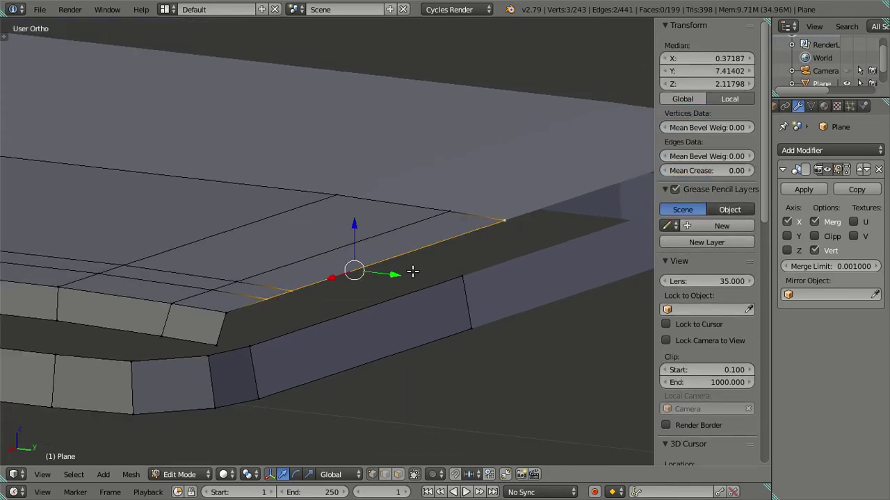
Step: Extrude the slab's front edge down into a thin strip and level its bottom vertices
key("e")
key("Escape")
key("g")
left_click(340, 266)
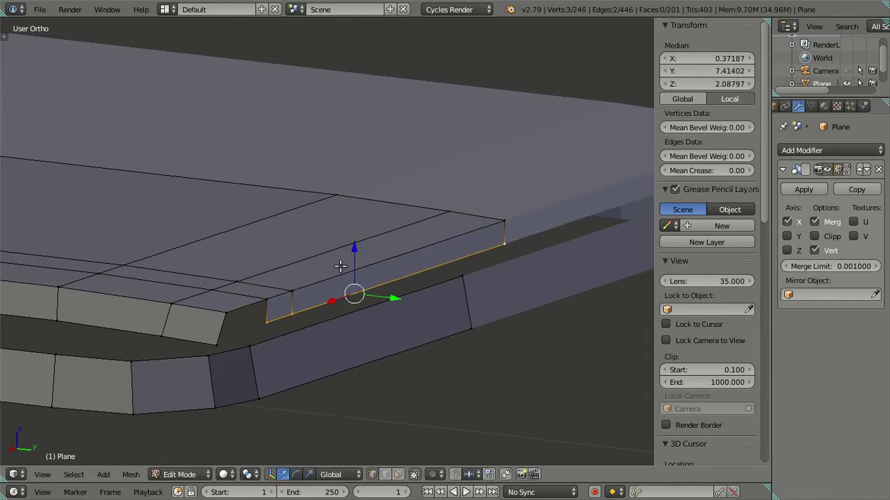
right_click(219, 345)
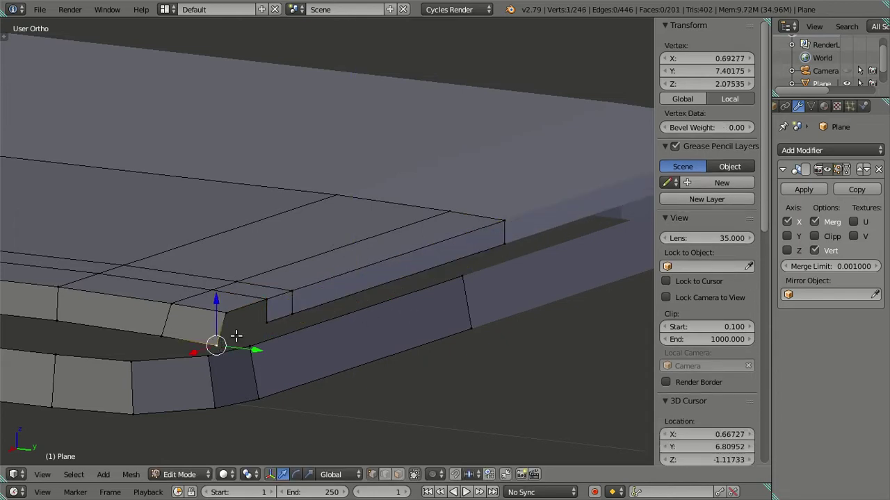
left_click(676, 85)
key("Return")
key("g")
key("g")
left_click(283, 319)
left_click(527, 241, "ctrl")
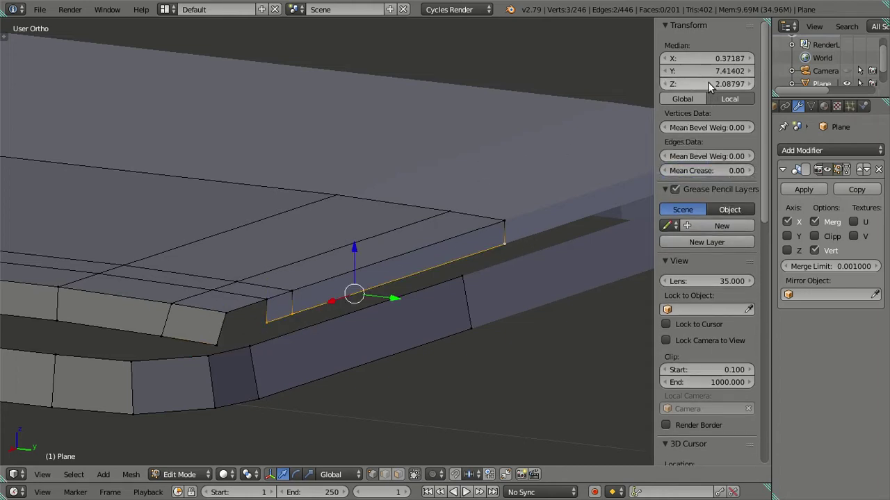
type("2.07535")
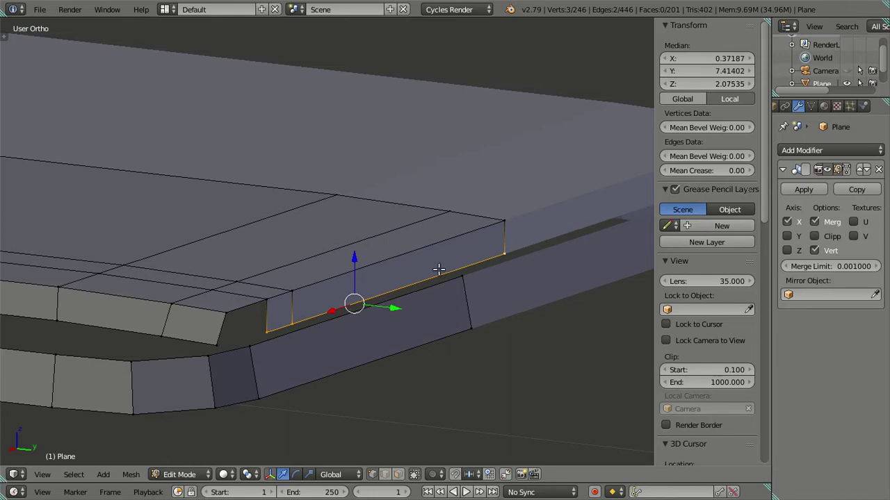
Step: Select the four corner vertices beside the strip and fill the gap with a new face
right_click(216, 344)
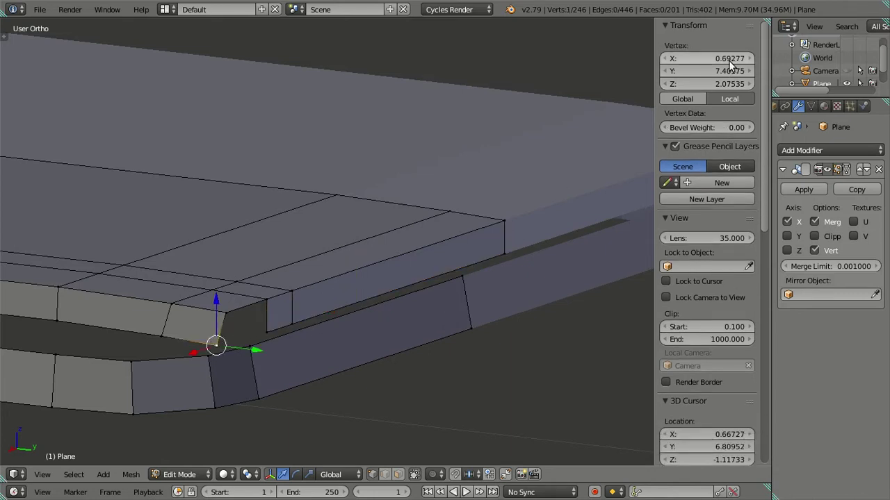
left_click(707, 71)
key("Return")
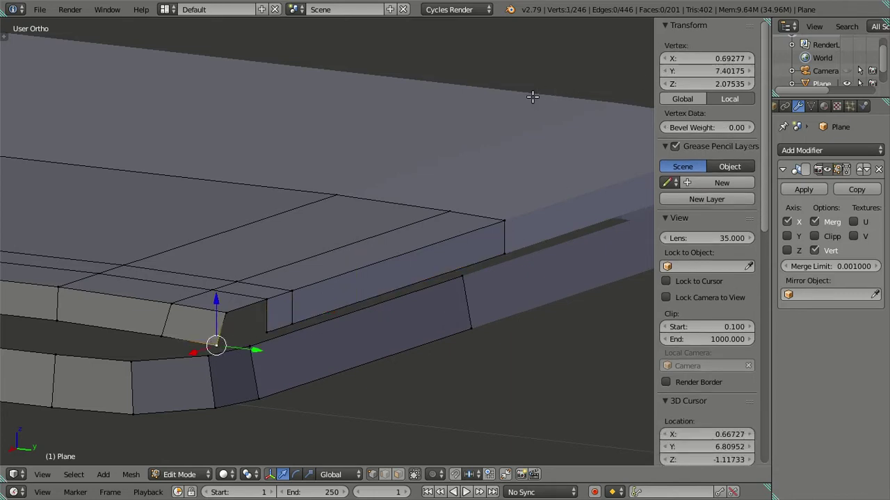
key("ctrl+z")
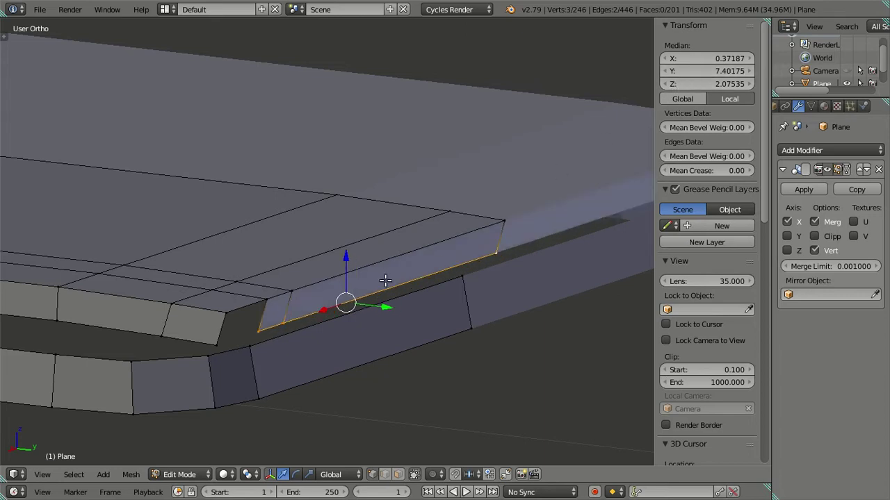
key("a")
left_click(214, 339)
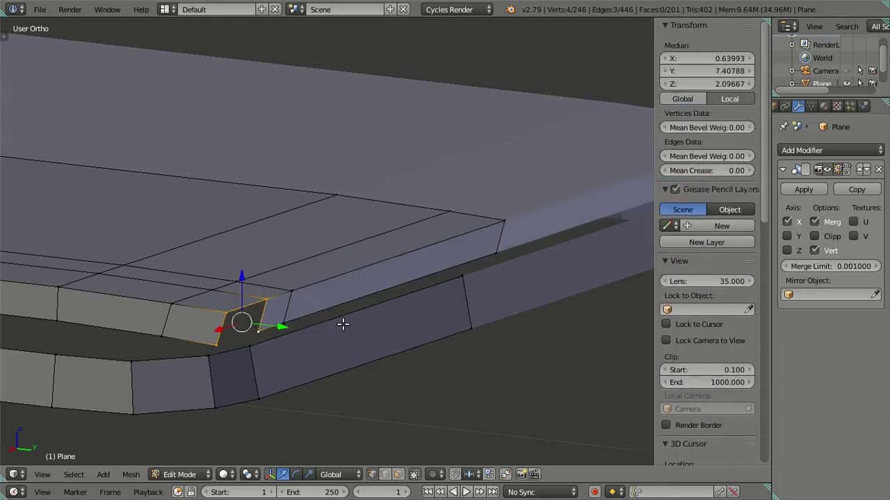
key("ctrl+z")
middle_click_drag(367, 320, 420, 310)
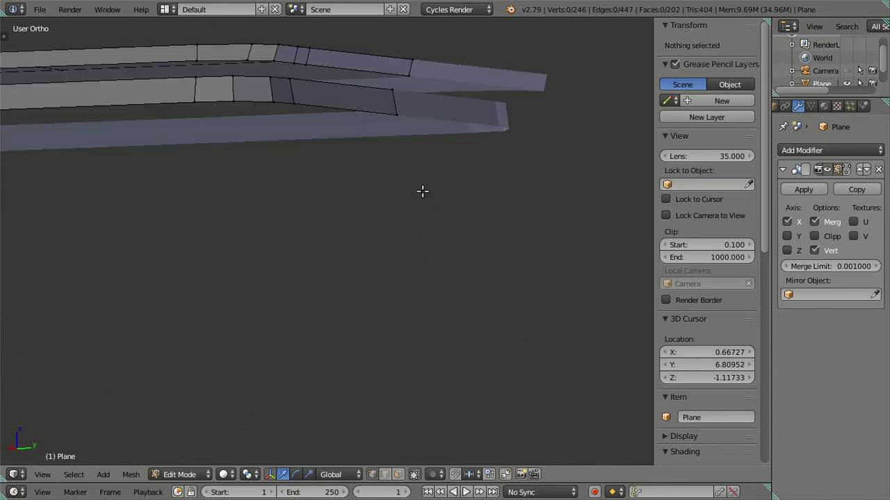
Step: Slide the four rim corner vertices slightly back along Y to match the side blueprint
key("KP_3")
scroll(230, 294, "down", 2)
scroll(512, 280, "up", 3)
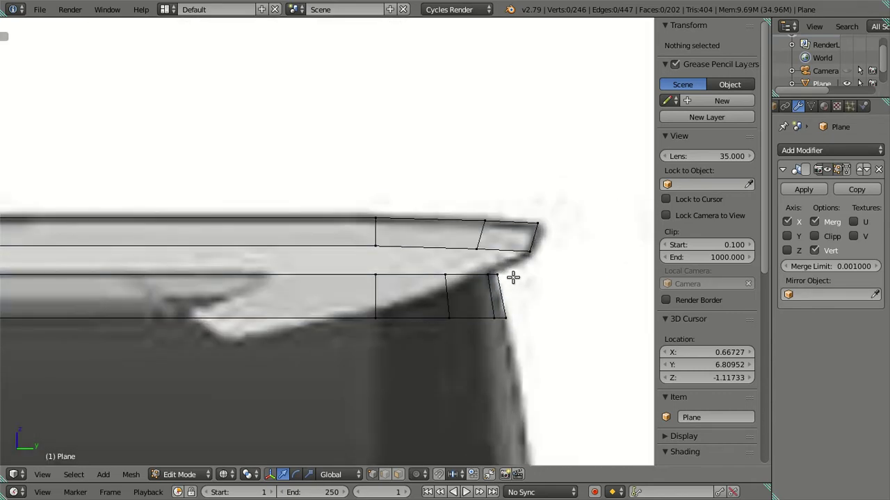
scroll(501, 267, "down", 2)
mouse_move(465, 257)
middle_mouse_down()
mouse_move(411, 292)
mouse_move(450, 250)
mouse_move(308, 284)
mouse_move(301, 274)
mouse_move(416, 221)
mouse_move(364, 274)
middle_mouse_up()
scroll(449, 250, "down", 2)
scroll(364, 274, "up", 2)
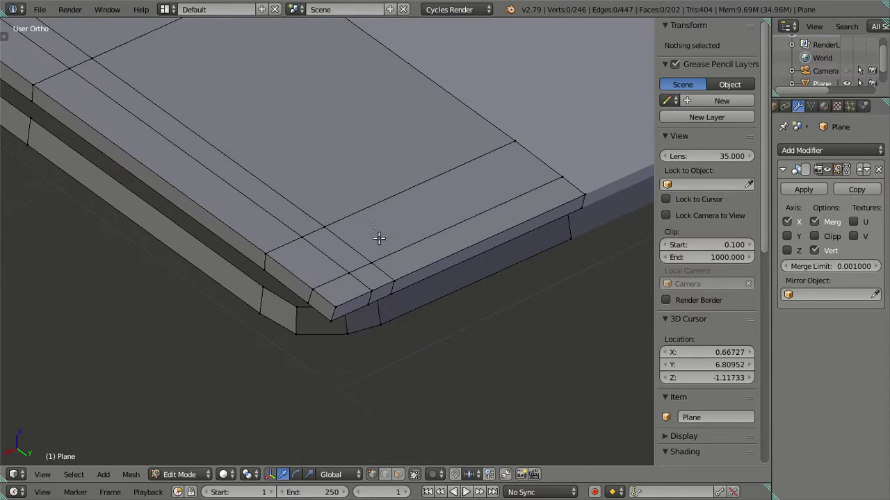
scroll(378, 239, "up", 2)
right_click(318, 315)
right_click(324, 353, "shift")
right_click(327, 348, "shift")
right_click(340, 340, "shift")
key("g")
key("y")
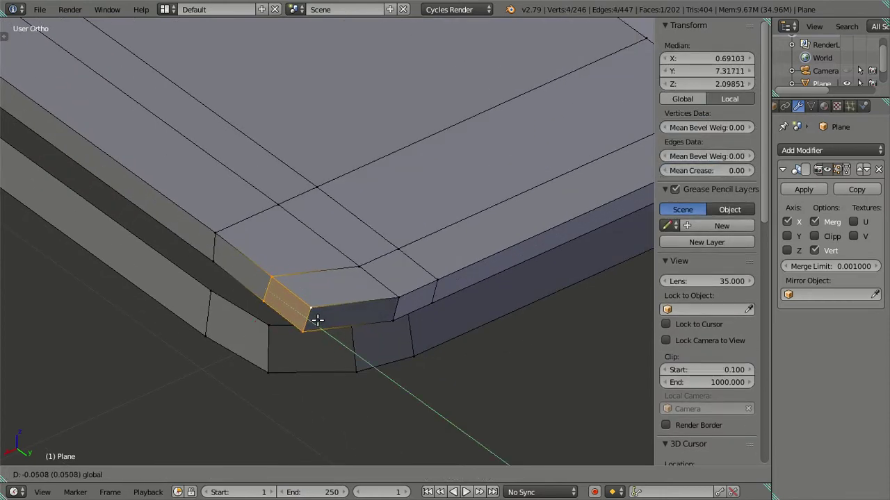
left_click(316, 321)
Step: Extend the selection to the corner's top and front faces and slide them back along Y
right_click(363, 268, "shift")
right_click(394, 298, "shift")
right_click(392, 327, "shift")
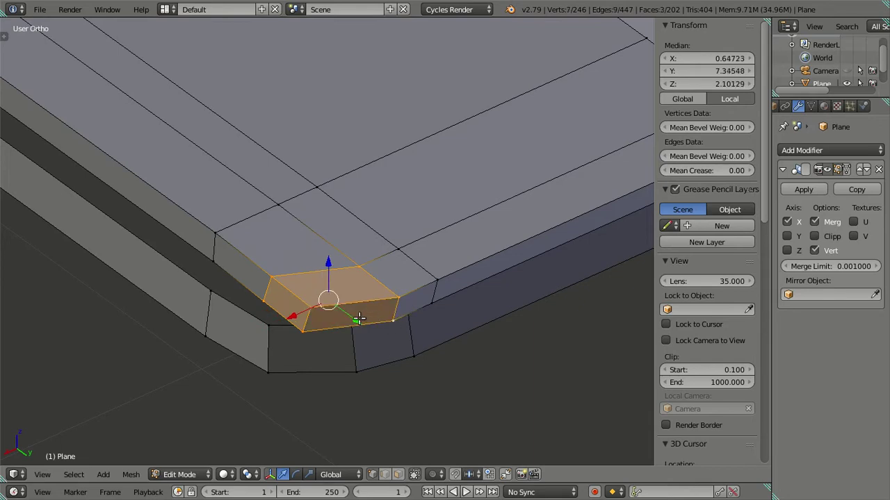
key("g")
key("y")
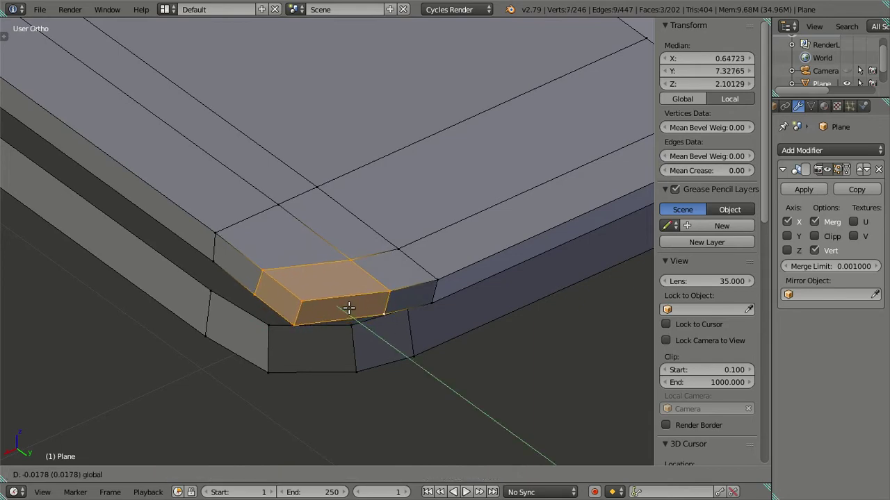
left_click(349, 308)
Step: Check the moved corner against the side blueprint, then deselect all vertices
key("KP_3")
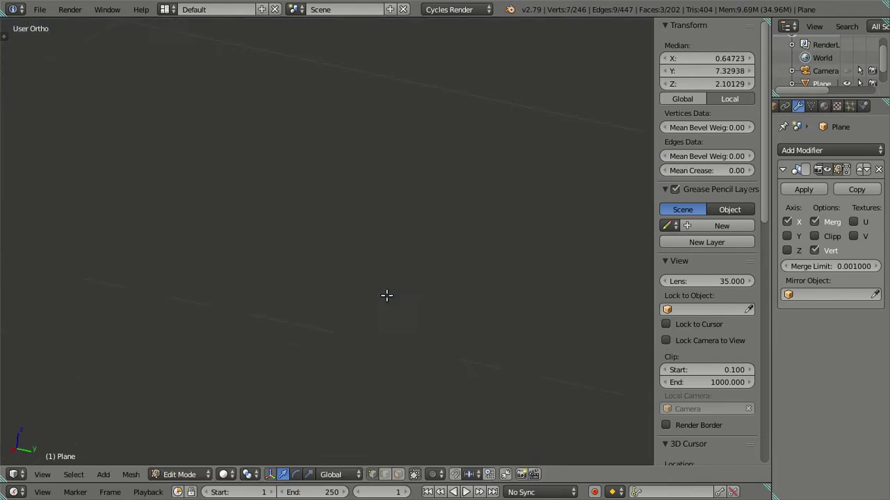
mouse_move(359, 243)
middle_mouse_down("shift")
mouse_move(172, 299)
mouse_move(306, 227)
mouse_move(327, 253)
mouse_move(343, 307)
middle_mouse_up("shift")
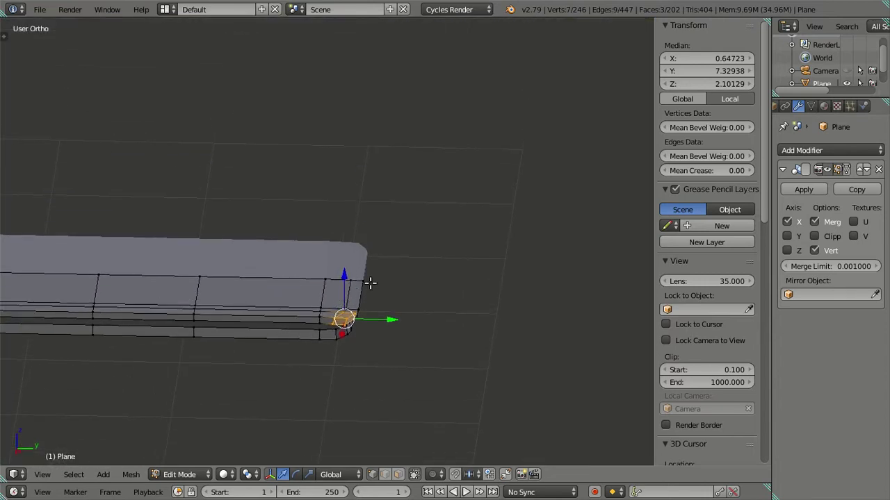
key("KP_3")
scroll(386, 292, "up", 2)
scroll(375, 288, "up", 1)
scroll(347, 285, "up", 1)
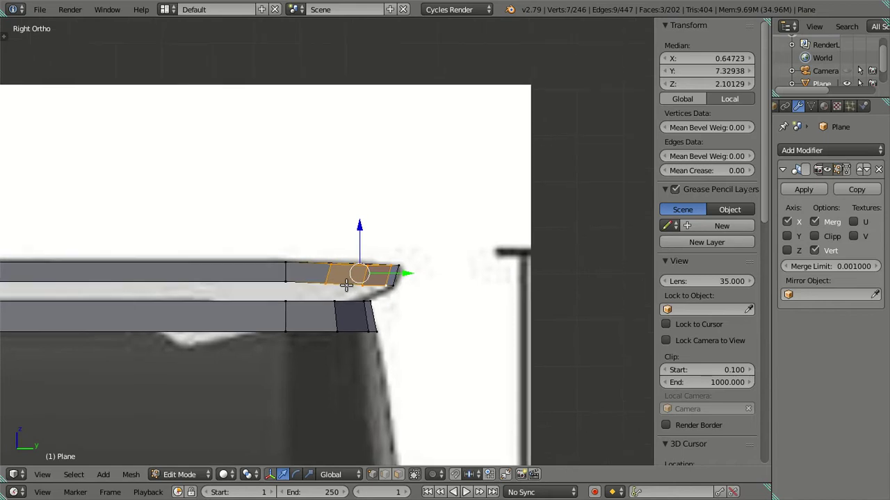
scroll(346, 285, "up", 1)
scroll(270, 296, "down", 3)
scroll(281, 293, "down", 1)
mouse_move(284, 292)
middle_mouse_down()
mouse_move(165, 292)
mouse_move(410, 333)
middle_mouse_up()
key("a")
mouse_move(341, 350)
middle_mouse_down()
mouse_move(292, 341)
mouse_move(300, 344)
middle_mouse_up()
scroll(279, 347, "up", 3)
scroll(279, 347, "down", 3)
scroll(299, 344, "up", 3)
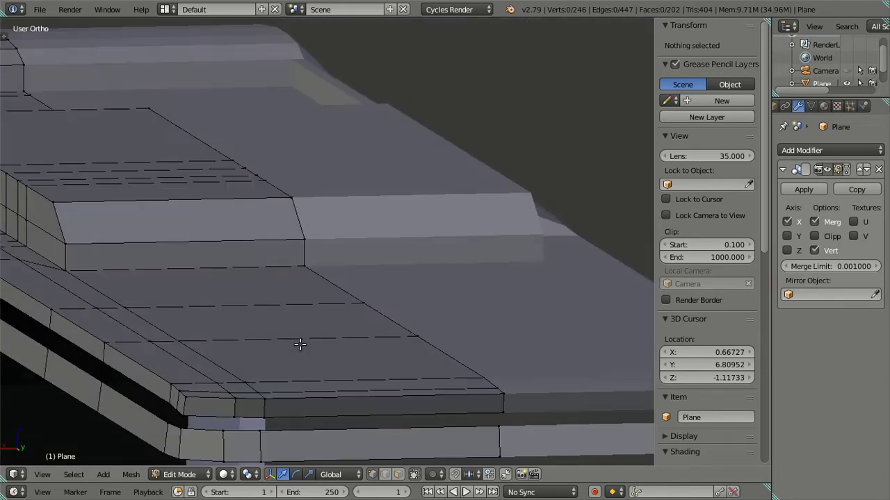
right_click(199, 404)
right_click(185, 409)
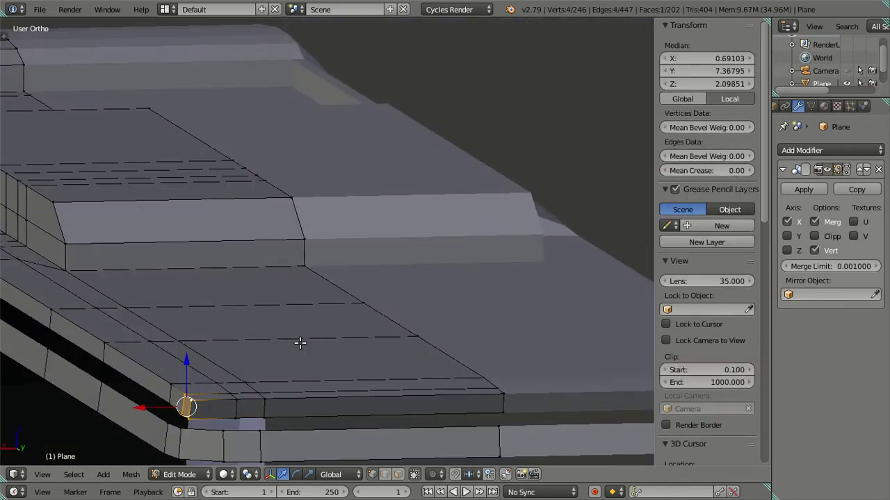
key("ctrl+z")
key("ctrl+z")
mouse_move(300, 342)
middle_mouse_down()
mouse_move(551, 267)
mouse_move(507, 279)
middle_mouse_up()
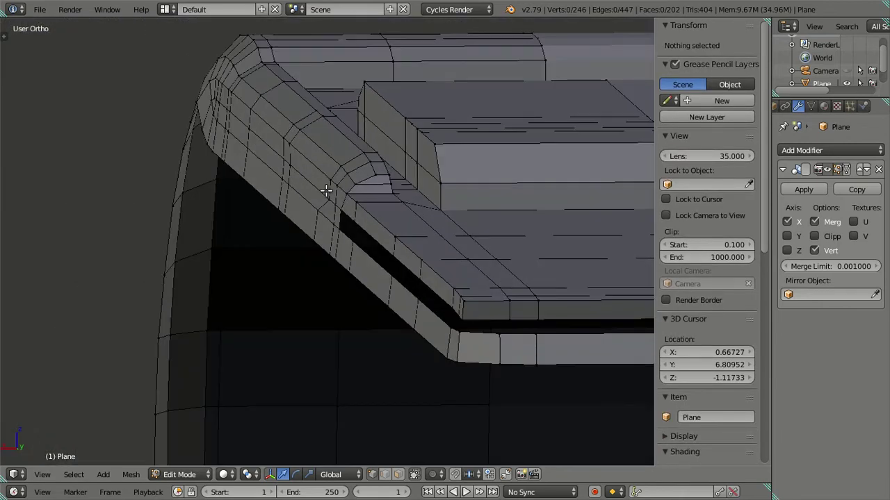
key("KP_2")
key("KP_4")
scroll(324, 174, "down", 2)
mouse_move(322, 173)
middle_mouse_down()
mouse_move(308, 234)
mouse_move(251, 292)
mouse_move(453, 295)
middle_mouse_up()
scroll(306, 230, "up", 3)
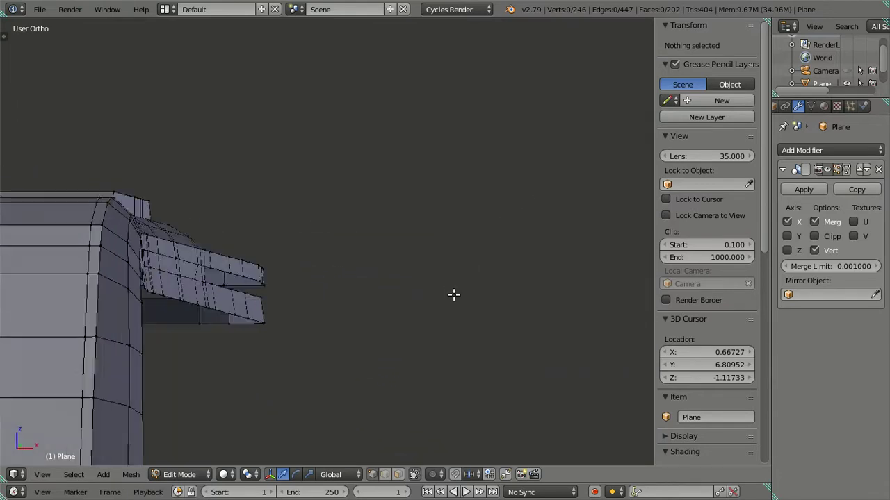
scroll(201, 285, "up", 2)
middle_click_drag(201, 285, 323, 292, "shift")
scroll(292, 279, "up", 1)
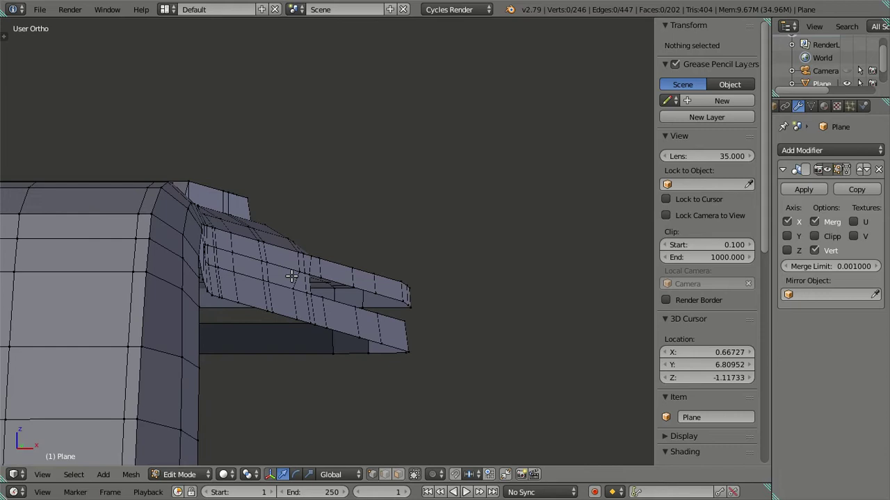
scroll(292, 277, "up", 1)
middle_click_drag(296, 277, 308, 274, "shift")
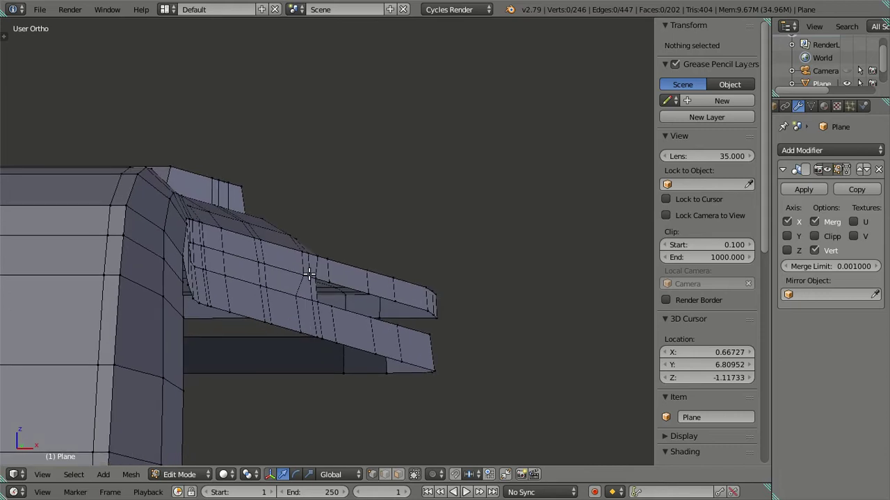
key("KP_3")
scroll(331, 262, "down", 1)
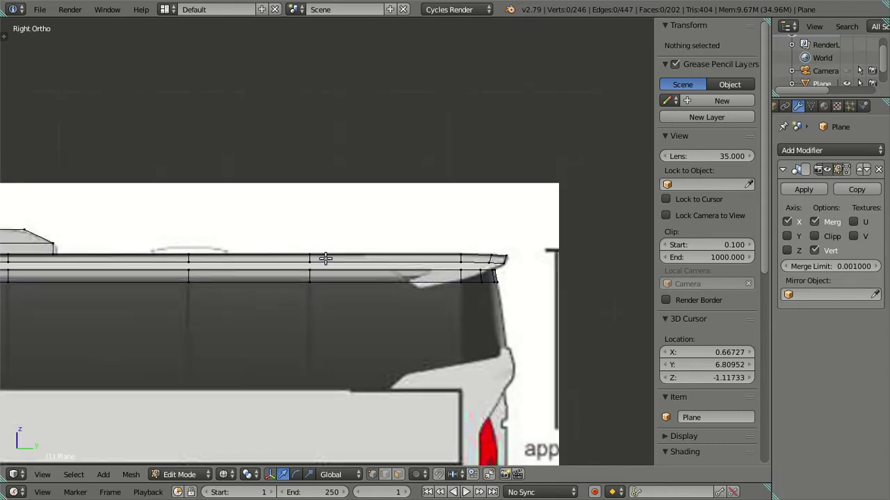
scroll(331, 262, "down", 1)
mouse_move(269, 274)
middle_mouse_down("shift")
mouse_move(352, 286)
mouse_move(230, 299)
mouse_move(217, 257)
mouse_move(292, 229)
mouse_move(266, 215)
mouse_move(278, 211)
mouse_move(468, 219)
middle_mouse_up("shift")
scroll(218, 257, "up", 3)
mouse_move(185, 274)
middle_mouse_down()
mouse_move(303, 284)
mouse_move(264, 299)
mouse_move(274, 301)
mouse_move(243, 320)
mouse_move(218, 304)
mouse_move(188, 248)
mouse_move(188, 289)
mouse_move(169, 327)
mouse_move(78, 294)
mouse_move(264, 294)
mouse_move(270, 281)
mouse_move(250, 314)
mouse_move(287, 305)
mouse_move(256, 334)
mouse_move(349, 209)
middle_mouse_up()
scroll(78, 294, "down", 3)
scroll(269, 281, "up", 2)
key("ctrl+r")
key("Escape")
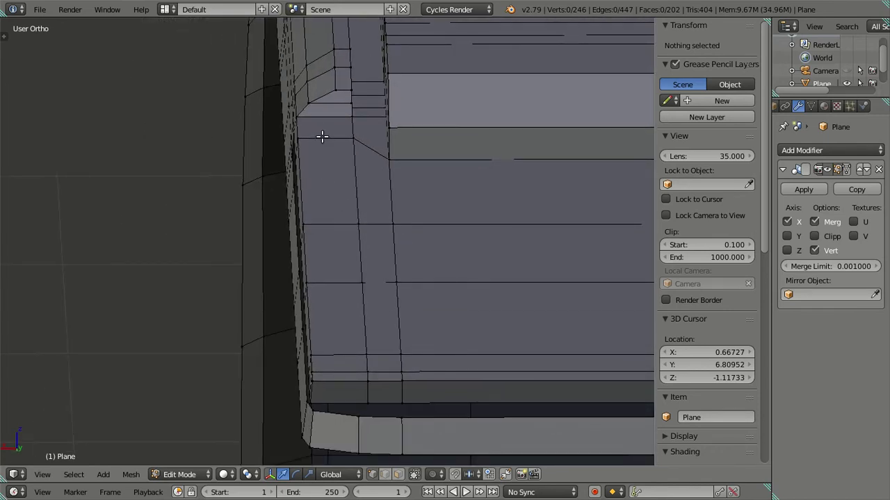
mouse_move(340, 416)
middle_mouse_down()
mouse_move(436, 280)
mouse_move(468, 288)
mouse_move(473, 313)
mouse_move(411, 264)
mouse_move(353, 246)
mouse_move(338, 277)
middle_mouse_up()
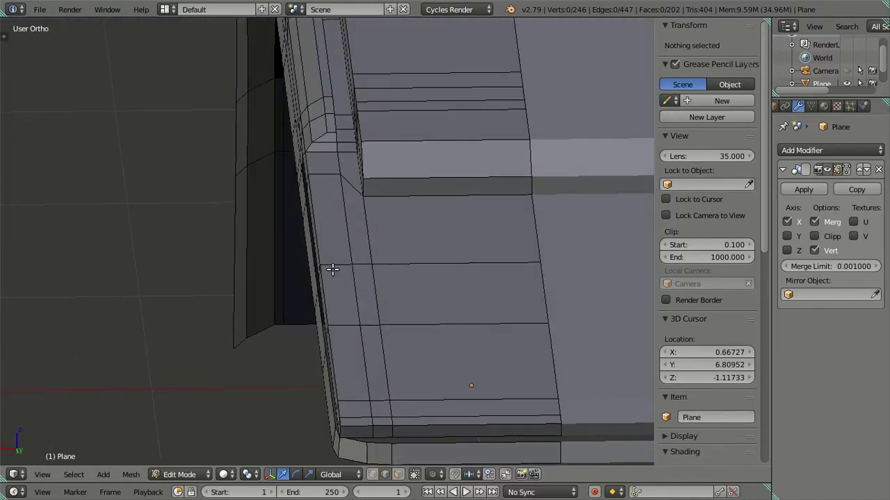
key("ctrl+r")
scroll(332, 269, "up", 1)
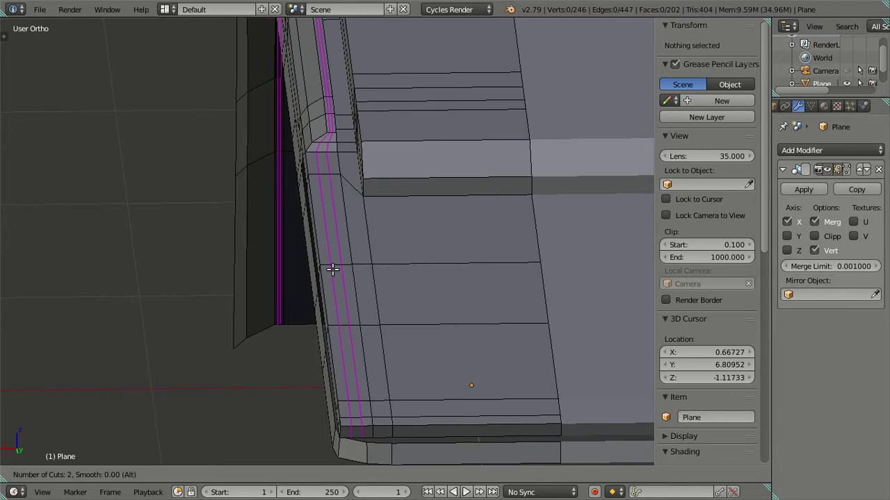
right_click(332, 270)
mouse_move(352, 272)
middle_mouse_down()
mouse_move(341, 255)
mouse_move(352, 248)
mouse_move(413, 265)
mouse_move(522, 257)
mouse_move(376, 253)
middle_mouse_up()
key("KP_3")
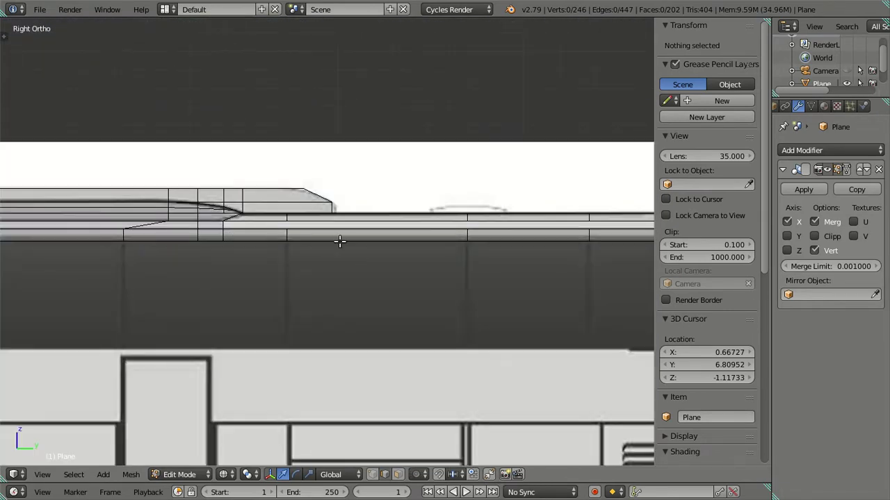
scroll(240, 253, "up", 2)
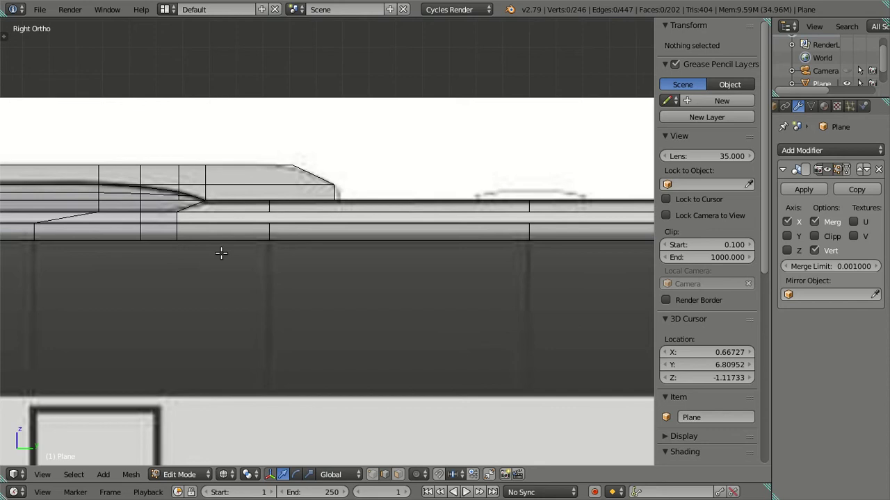
scroll(221, 253, "down", 2)
middle_click_drag(308, 253, 136, 284, "shift")
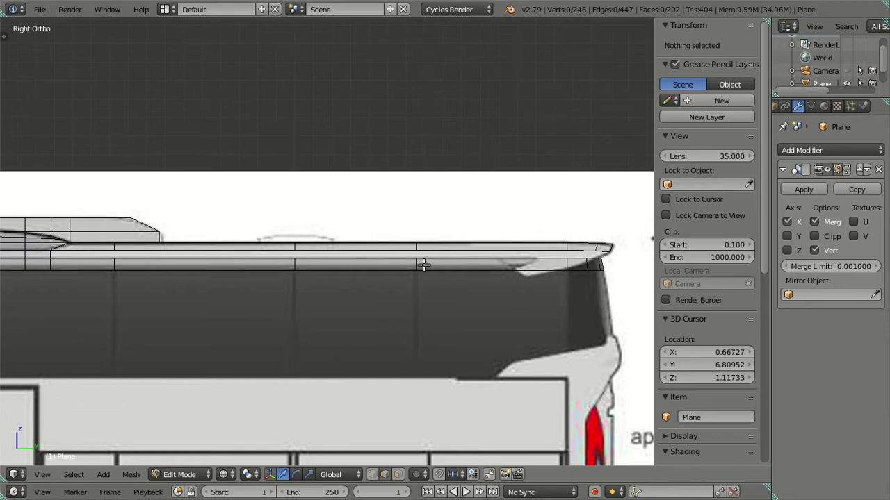
mouse_move(146, 270)
middle_mouse_down("shift")
mouse_move(352, 273)
mouse_move(284, 281)
mouse_move(255, 298)
middle_mouse_up("shift")
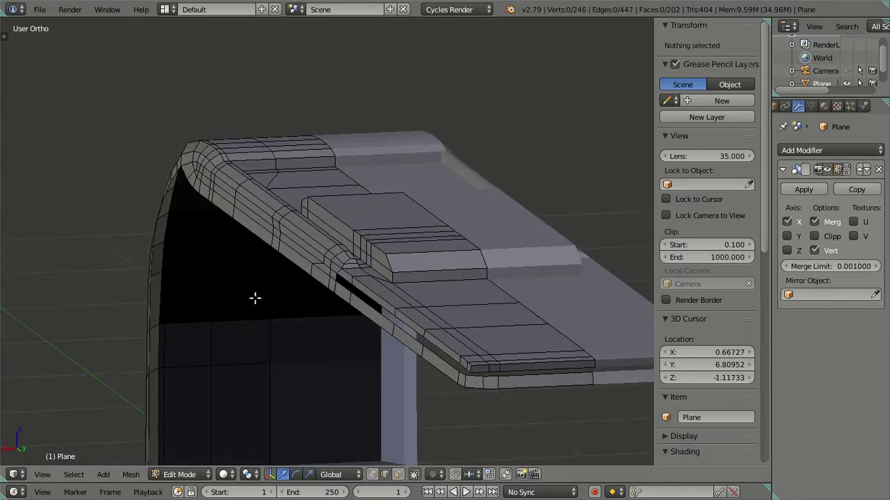
scroll(256, 297, "up", 2)
scroll(331, 298, "up", 2)
scroll(331, 285, "up", 1)
scroll(329, 262, "up", 1)
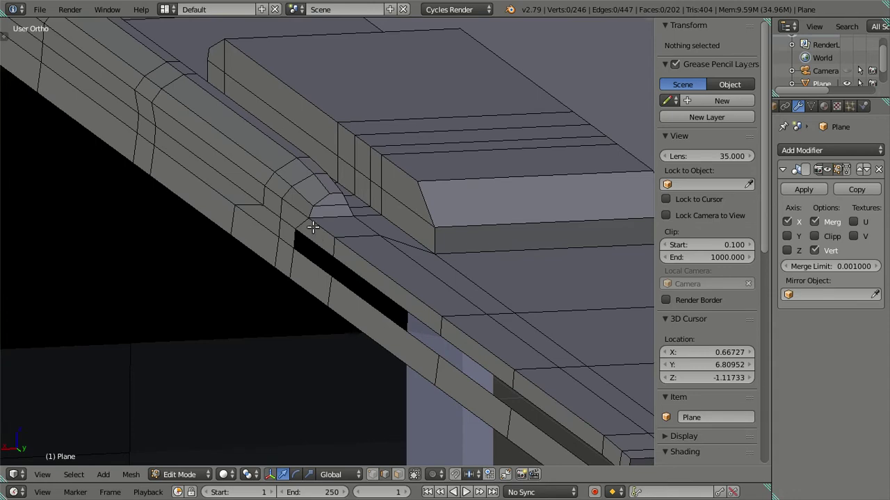
scroll(346, 226, "down", 3)
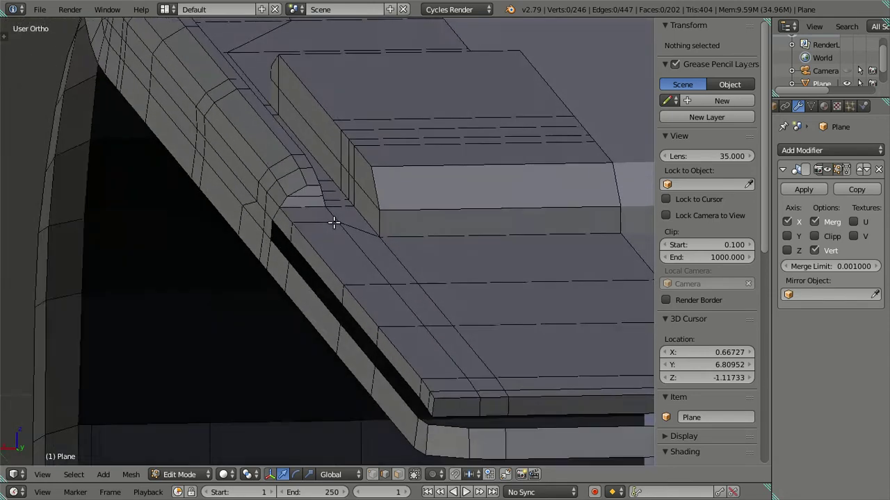
scroll(326, 214, "up", 3)
mouse_move(356, 218)
middle_mouse_down()
mouse_move(436, 215)
mouse_move(505, 270)
mouse_move(515, 350)
mouse_move(414, 281)
mouse_move(298, 244)
mouse_move(322, 224)
mouse_move(310, 220)
mouse_move(439, 258)
mouse_move(435, 310)
mouse_move(389, 264)
mouse_move(622, 223)
middle_mouse_up()
Step: In Object Mode, add a Subdivision Surface modifier with viewport level set to 0
key("Tab")
left_click(798, 152)
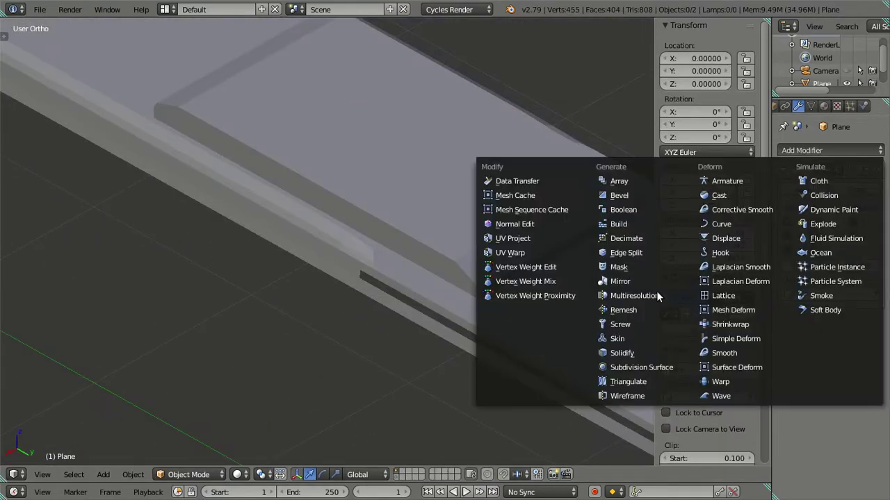
left_click(576, 355)
mouse_move(383, 322)
middle_mouse_down()
mouse_move(291, 307)
mouse_move(290, 295)
mouse_move(307, 324)
mouse_move(355, 328)
middle_mouse_up()
left_click(787, 390)
Step: Return to Edit Mode and view the mesh from the front reference view
middle_click_drag(425, 260, 371, 250)
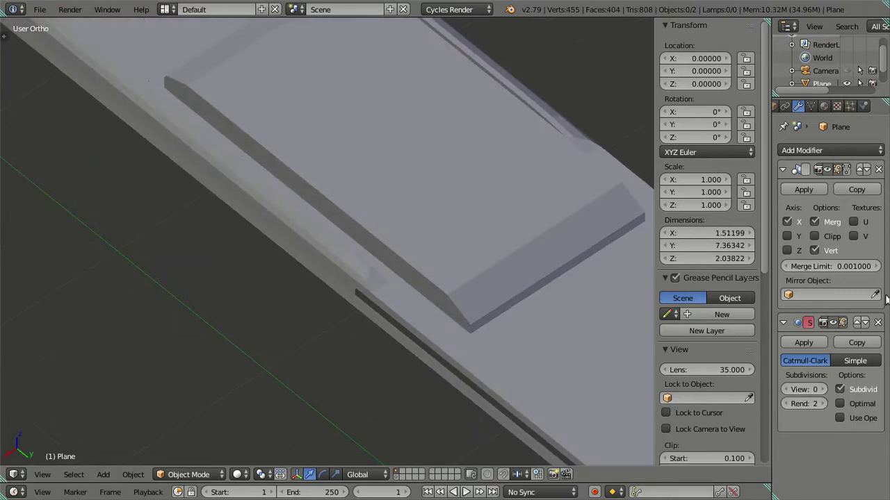
mouse_move(543, 257)
middle_mouse_down()
mouse_move(483, 272)
mouse_move(364, 209)
mouse_move(196, 235)
mouse_move(258, 232)
mouse_move(237, 252)
mouse_move(269, 234)
middle_mouse_up()
key("Tab")
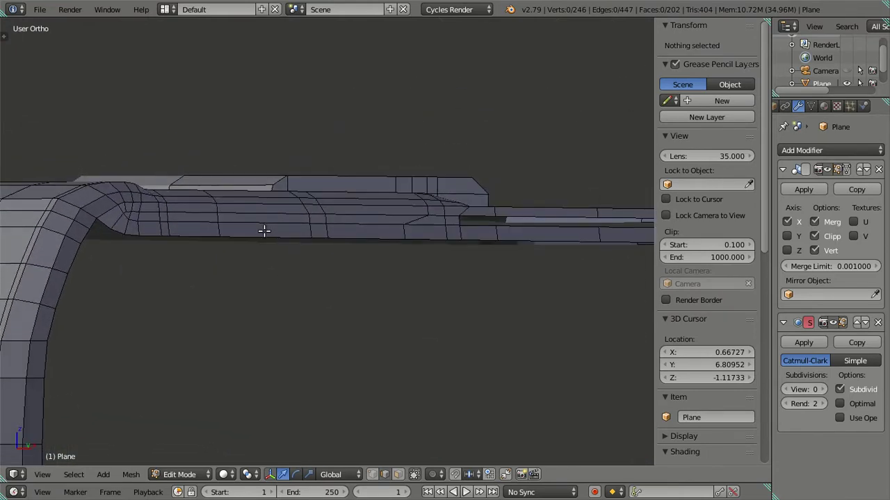
scroll(304, 244, "down", 2)
scroll(250, 253, "down", 3)
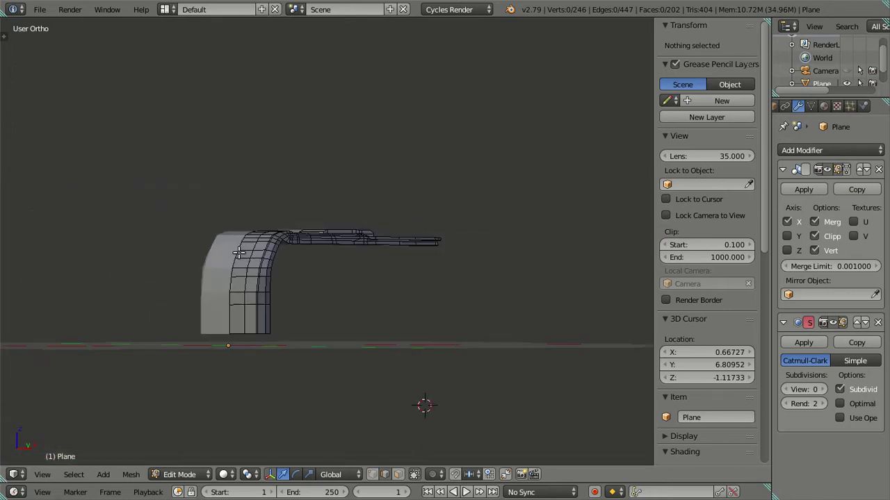
scroll(239, 253, "down", 2)
key("KP_1")
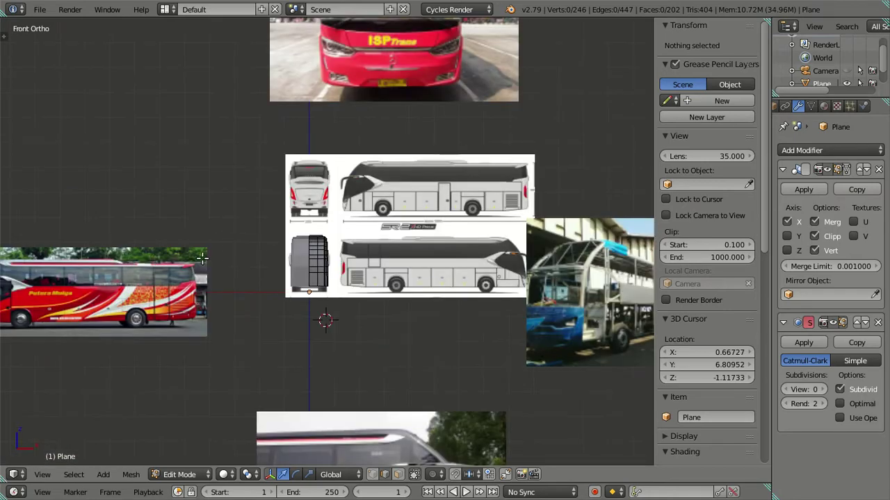
Step: Zoom and pan across the bus reference photos
scroll(153, 273, "up", 2)
scroll(284, 265, "up", 2)
scroll(284, 264, "up", 3)
scroll(296, 232, "up", 2)
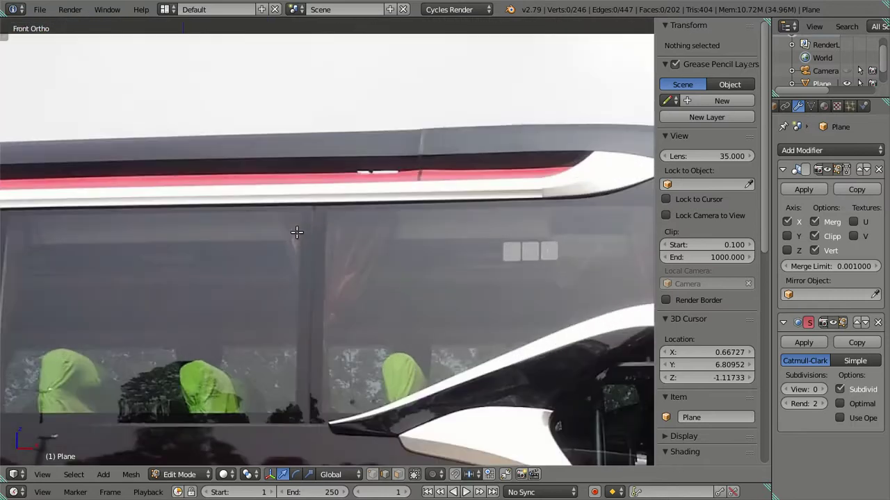
scroll(238, 229, "down", 1)
scroll(244, 220, "up", 1)
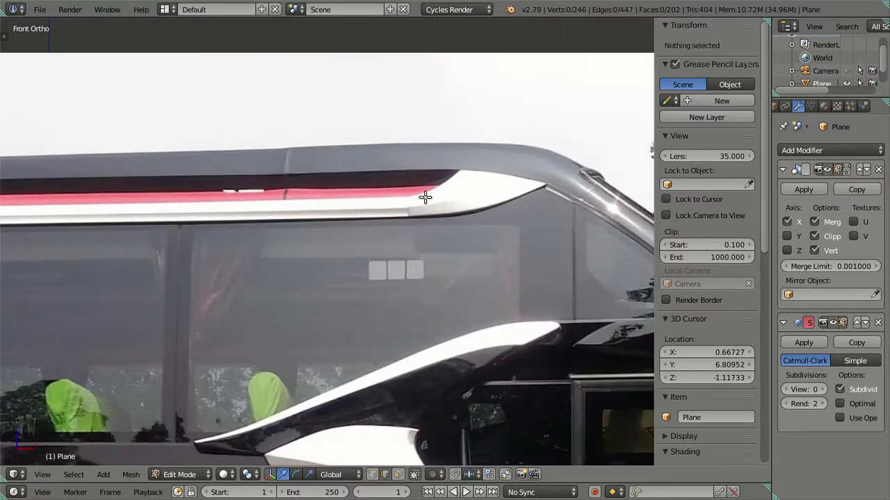
scroll(417, 199, "down", 3)
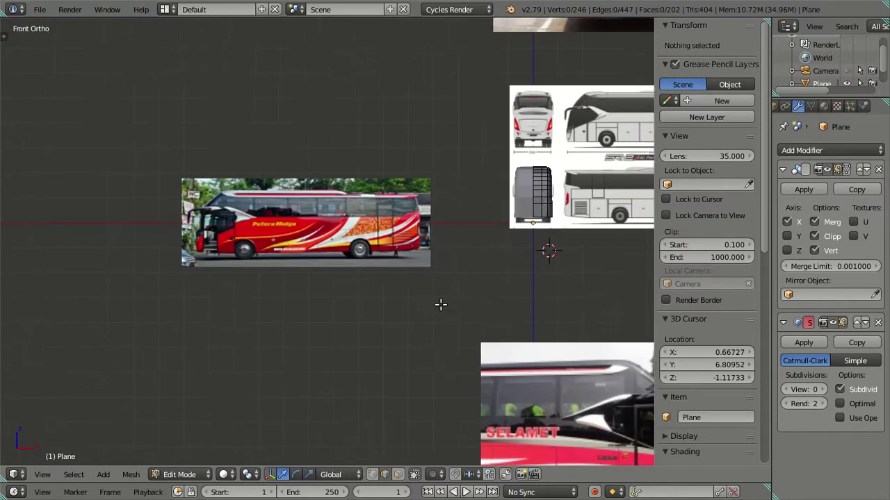
middle_click_drag(275, 269, 294, 333, "shift")
scroll(295, 329, "up", 2)
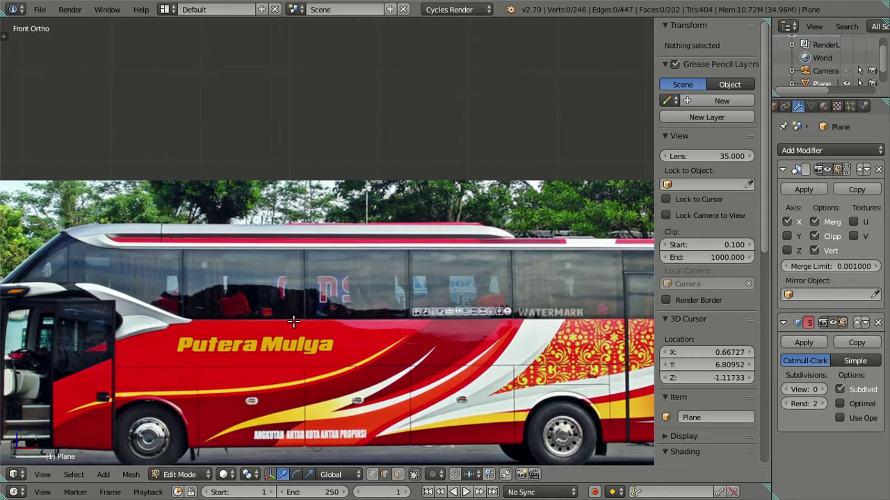
scroll(293, 306, "down", 1)
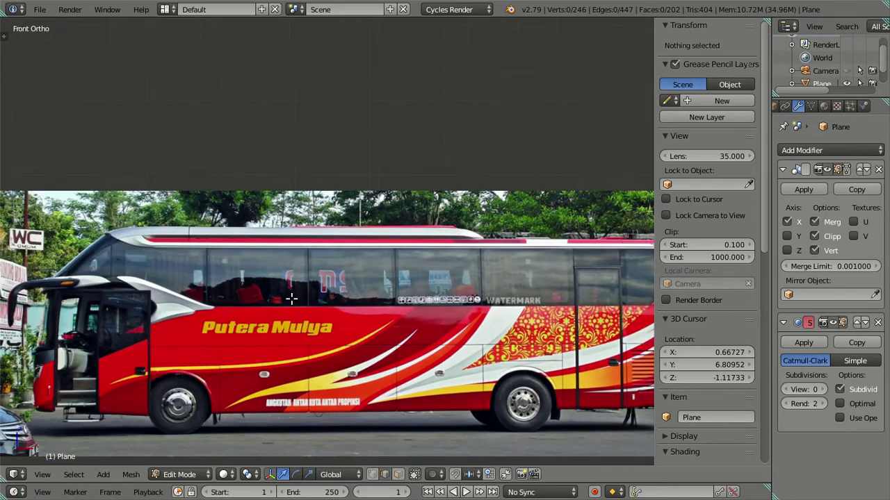
middle_click_drag(306, 294, 251, 280, "shift")
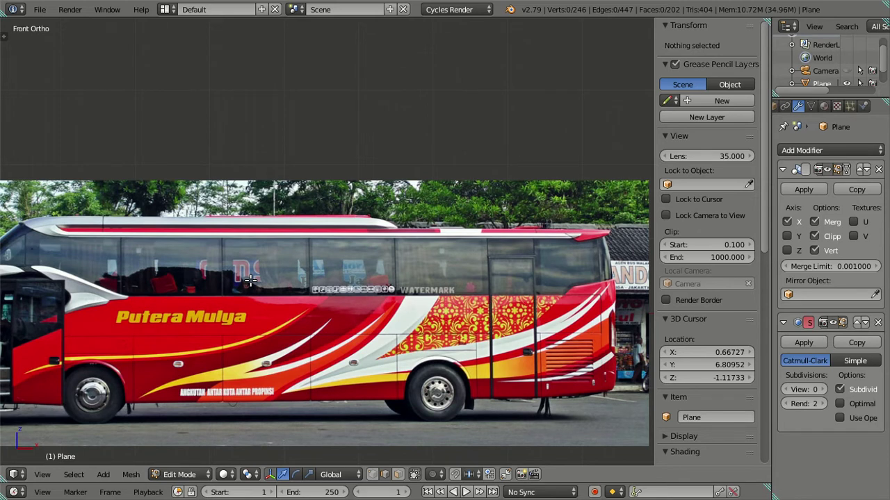
scroll(422, 249, "down", 1)
Step: Look over the whole bus blueprint and follow the roof stripe on the photo
mouse_move(422, 249)
middle_mouse_down("shift")
mouse_move(308, 244)
mouse_move(215, 205)
middle_mouse_up("shift")
mouse_move(397, 201)
middle_mouse_down("shift")
mouse_move(236, 292)
mouse_move(123, 336)
middle_mouse_up("shift")
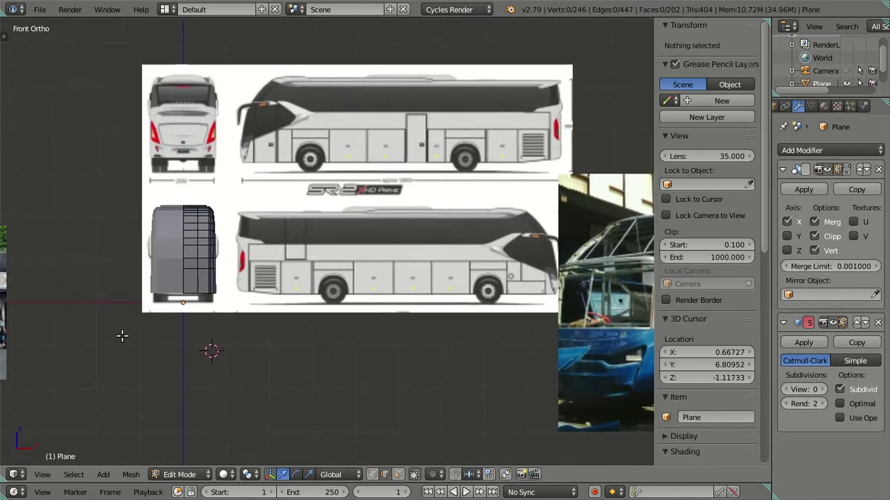
scroll(316, 240, "up", 5)
scroll(313, 233, "up", 1)
scroll(313, 229, "down", 1)
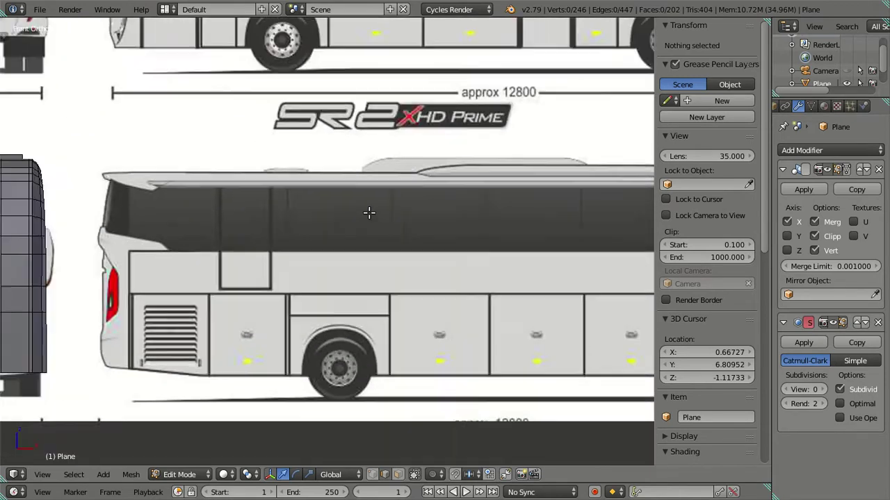
scroll(310, 225, "down", 3)
scroll(293, 231, "down", 5)
middle_click_drag(160, 241, 500, 243, "shift")
scroll(318, 280, "up", 4)
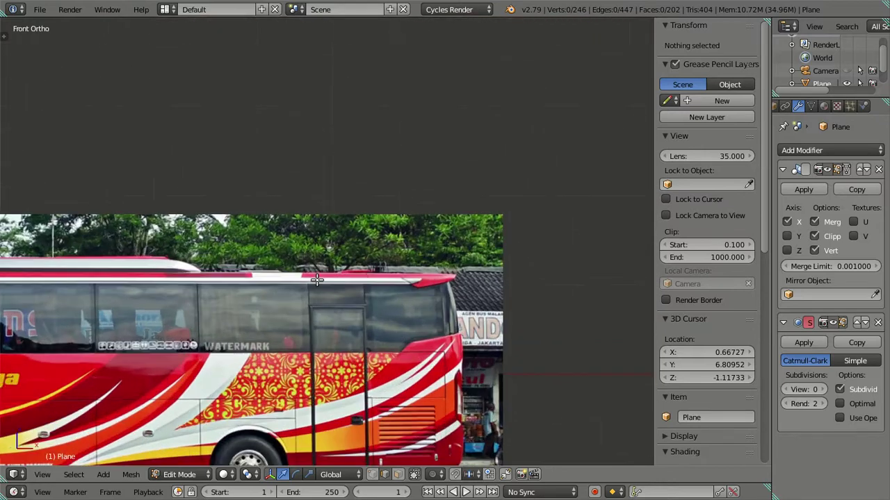
middle_click_drag(257, 286, 376, 286, "shift")
scroll(375, 286, "up", 2)
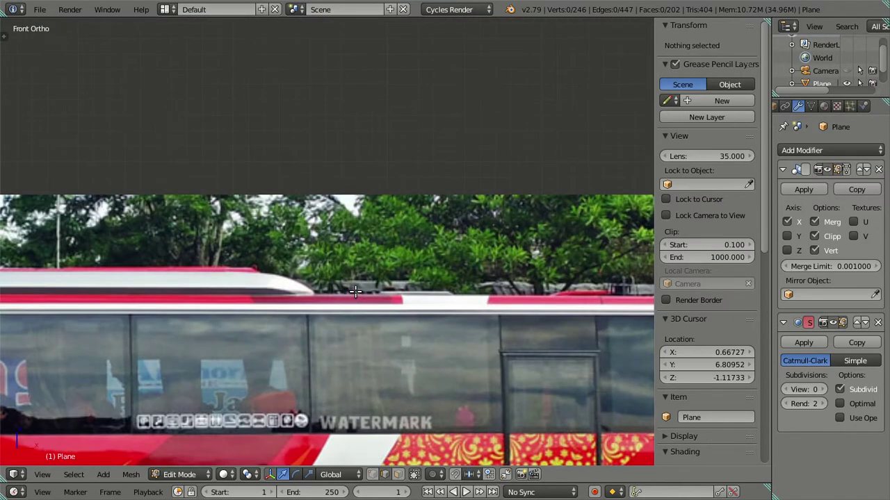
scroll(355, 292, "down", 6)
scroll(456, 273, "up", 3)
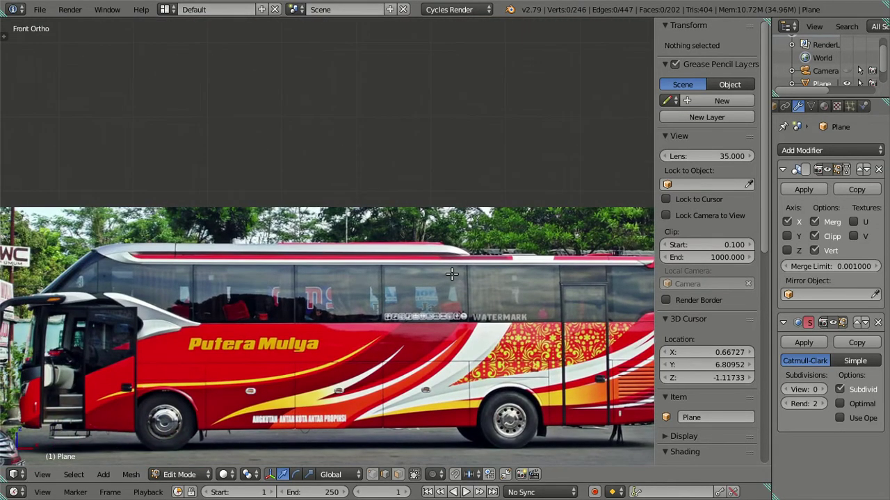
scroll(449, 273, "down", 4)
scroll(449, 273, "down", 4)
middle_click_drag(466, 255, 318, 318, "shift")
scroll(308, 307, "up", 5)
scroll(308, 307, "up", 6)
scroll(308, 307, "down", 6)
Step: Close the Power Statistics popup and zoom onto the front roof arch in Right Ortho
key("KP_3")
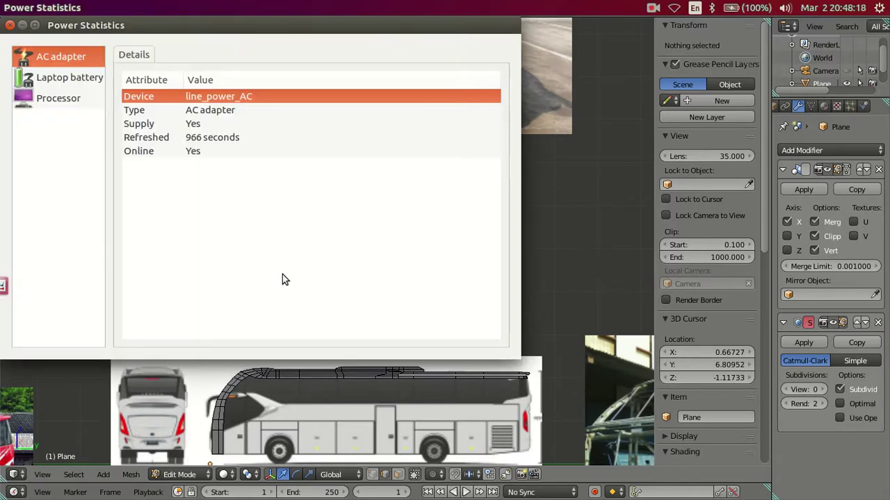
left_click(9, 25)
mouse_move(339, 348)
middle_mouse_down("shift")
mouse_move(420, 209)
mouse_move(246, 312)
mouse_move(193, 369)
middle_mouse_up("shift")
scroll(420, 210, "up", 3)
scroll(420, 209, "up", 3)
Step: Pan and zoom from the front arch to the roof band
middle_click_drag(388, 246, 266, 256, "shift")
scroll(267, 255, "up", 1)
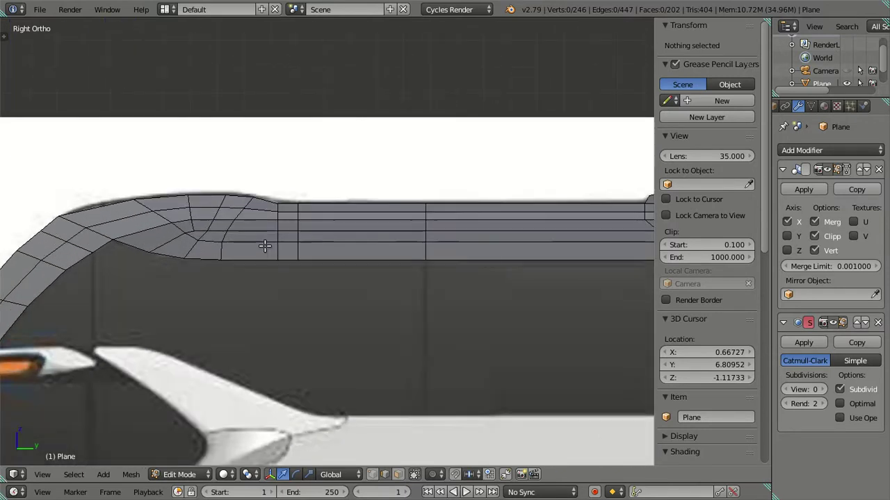
scroll(264, 246, "up", 1)
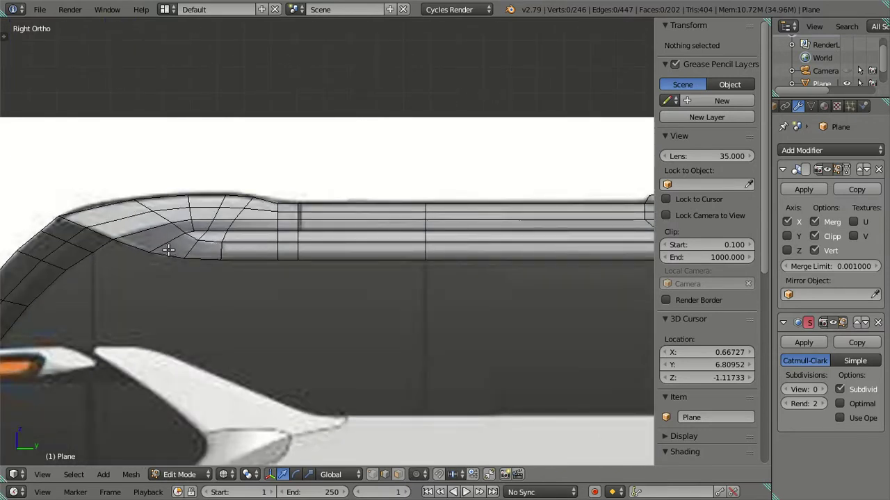
scroll(175, 236, "down", 1)
scroll(175, 236, "down", 1)
scroll(176, 236, "down", 1)
scroll(160, 239, "up", 2)
scroll(184, 229, "up", 1)
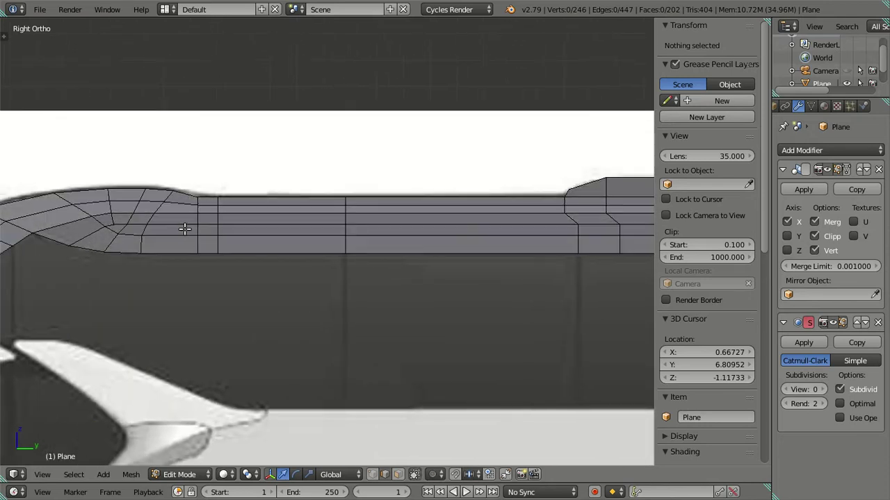
Step: Switch to solid shading, clear the selection, and enter Face select mode
right_click(118, 224)
mouse_move(139, 223)
middle_mouse_down()
mouse_move(216, 235)
mouse_move(169, 234)
mouse_move(146, 231)
mouse_move(352, 241)
mouse_move(292, 242)
mouse_move(224, 224)
mouse_move(470, 246)
mouse_move(363, 234)
middle_mouse_up()
key("z")
scroll(363, 235, "up", 2)
right_click(426, 197, "alt")
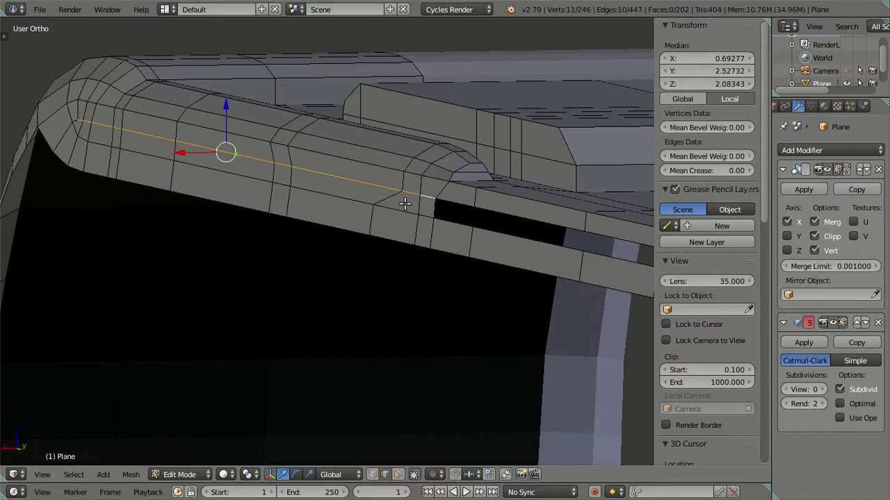
key("a")
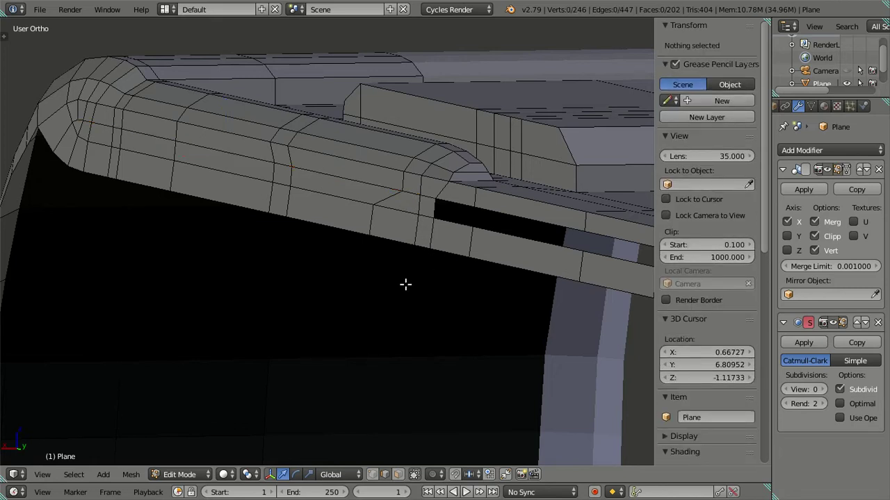
left_click(398, 473)
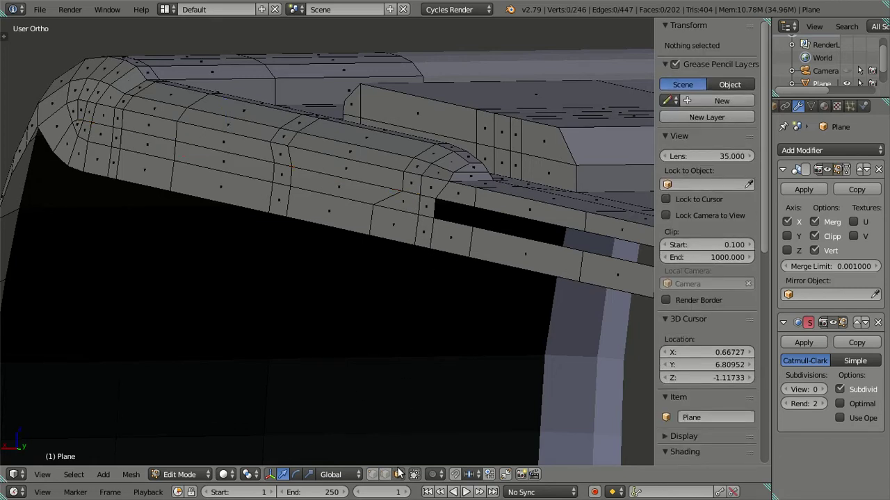
Step: Inset the ten selected rim faces and nudge the strip slightly along X
right_click(80, 123)
right_click(426, 205, "ctrl")
middle_click_drag(470, 212, 205, 148)
key("i")
left_click(352, 171)
left_click_drag(152, 125, 160, 127)
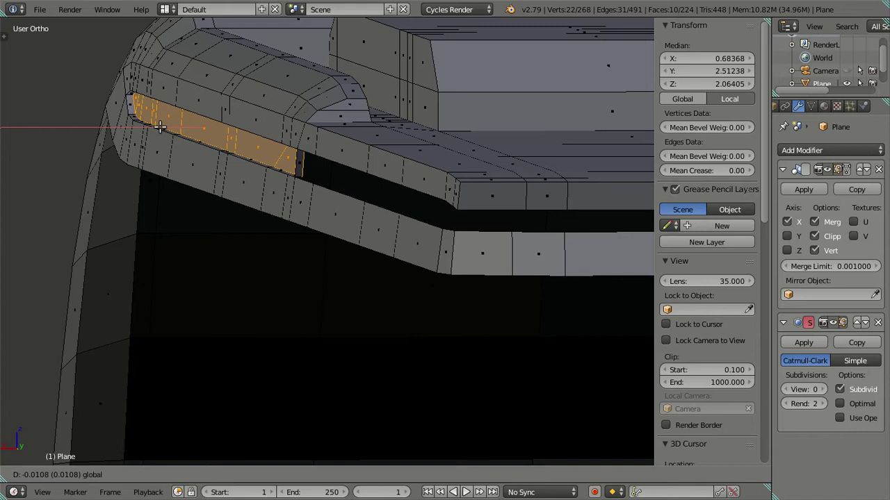
left_click_drag(160, 126, 159, 126)
Step: Delete the single leftover face and orbit around to inspect the new groove
right_click(296, 161)
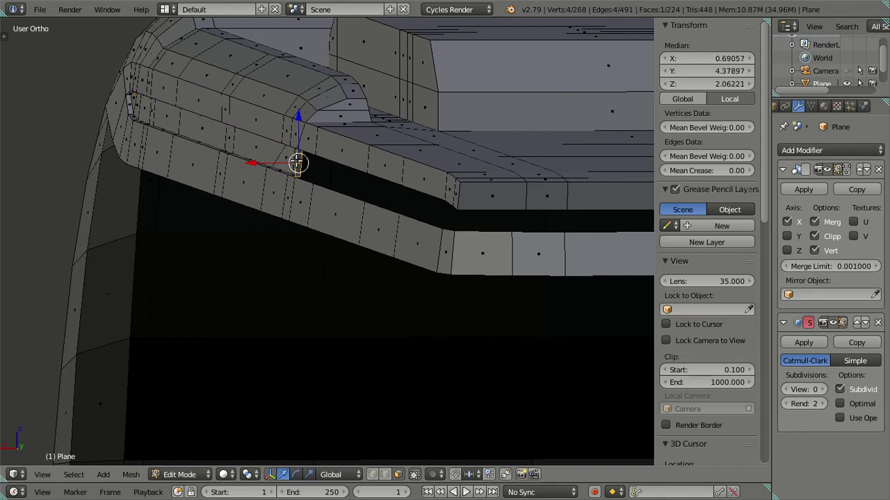
key("x")
left_click(325, 181)
middle_click_drag(301, 151, 328, 215)
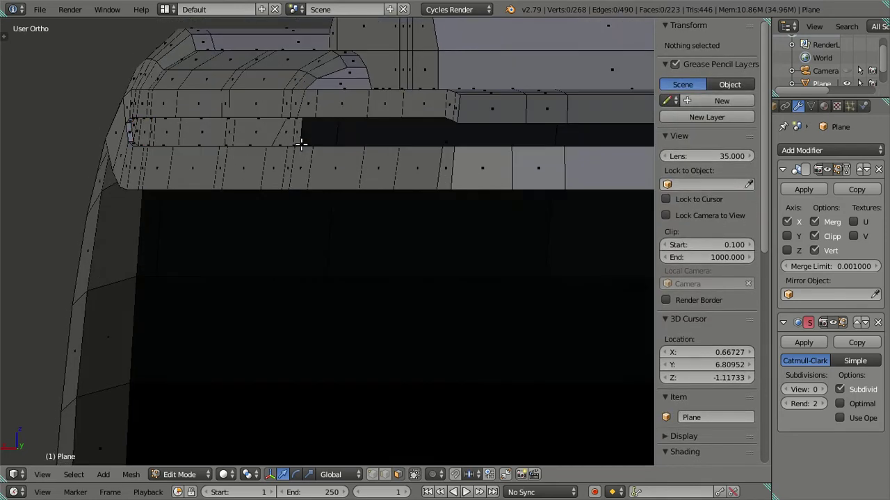
mouse_move(212, 267)
middle_mouse_down()
mouse_move(201, 271)
mouse_move(426, 258)
mouse_move(470, 274)
middle_mouse_up()
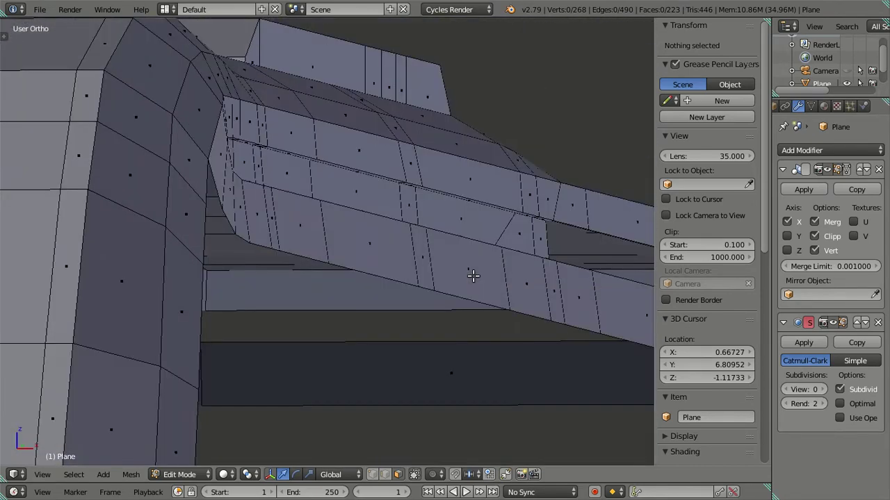
middle_click_drag(391, 267, 370, 317)
mouse_move(392, 400)
middle_mouse_down()
mouse_move(290, 212)
mouse_move(220, 116)
mouse_move(219, 172)
mouse_move(455, 296)
mouse_move(274, 294)
mouse_move(262, 273)
mouse_move(357, 284)
mouse_move(310, 295)
mouse_move(353, 308)
mouse_move(360, 291)
mouse_move(314, 196)
middle_mouse_up()
right_click(271, 266, "alt")
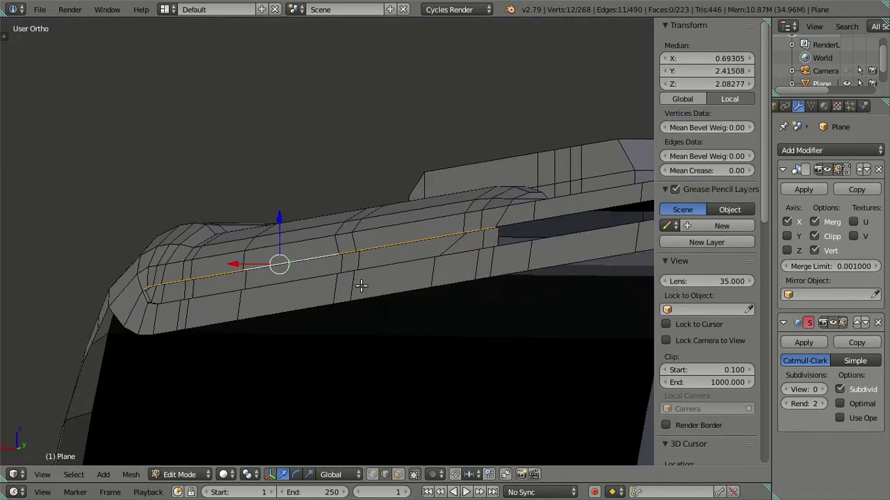
Step: In side view, trim one vertex from the loop selection and raise the groove edge loop slightly along Z
scroll(314, 196, "up", 2)
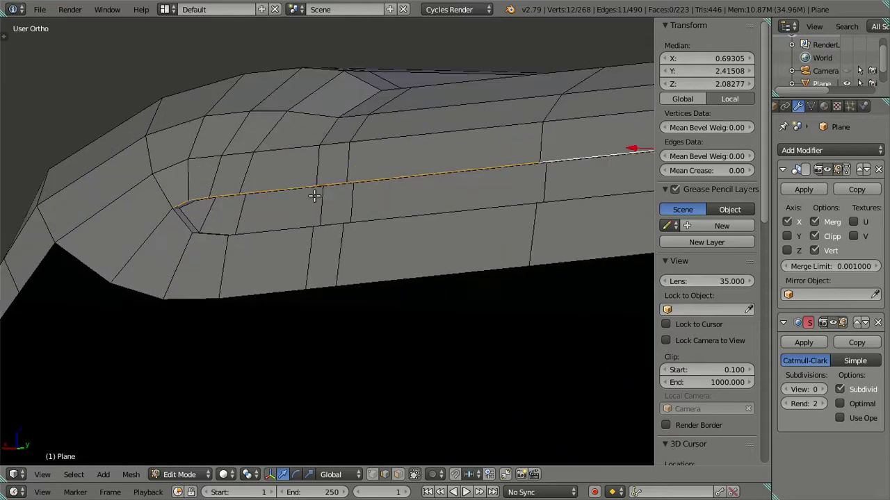
right_click(179, 201, "shift")
mouse_move(208, 197)
middle_mouse_down()
mouse_move(302, 191)
mouse_move(276, 201)
middle_mouse_up()
key("KP_3")
scroll(276, 202, "up", 2)
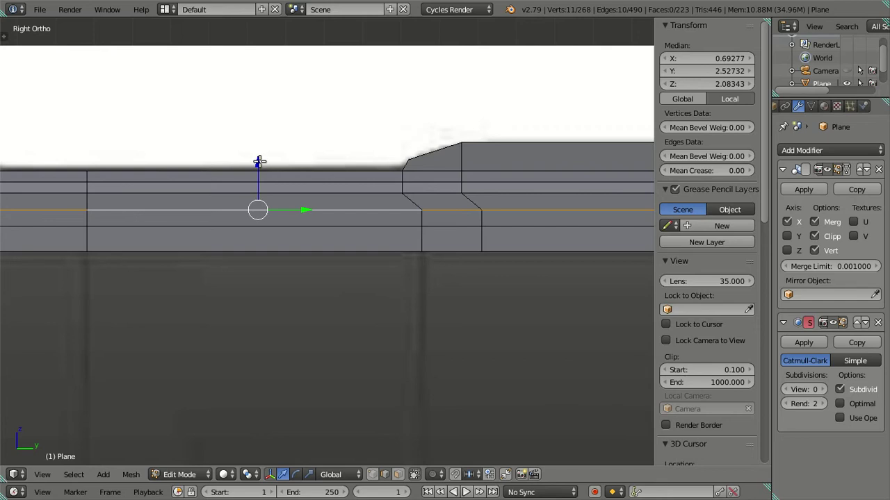
left_click_drag(258, 162, 258, 156)
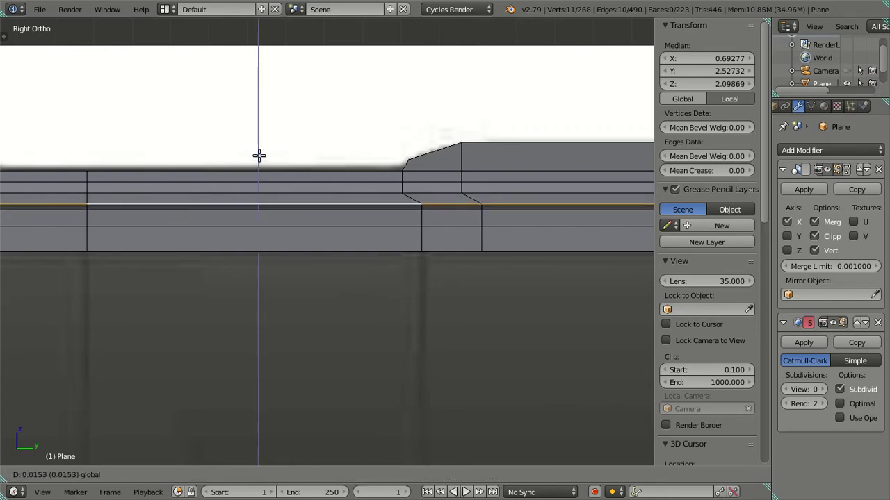
left_click(259, 154)
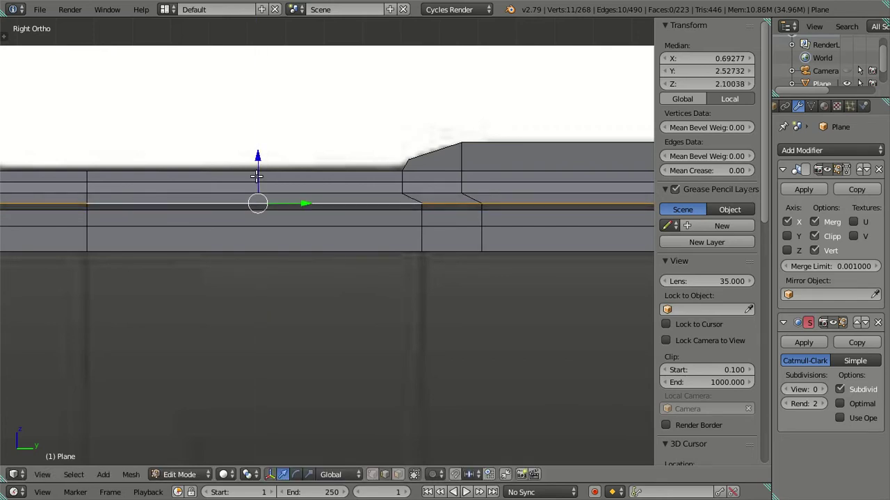
Step: Select the edge loop one row lower, drop one vertex, and move it vertically with G, Z
scroll(258, 154, "down", 2)
middle_click_drag(210, 210, 301, 213, "shift")
scroll(301, 213, "up", 3)
middle_click_drag(244, 219, 403, 244)
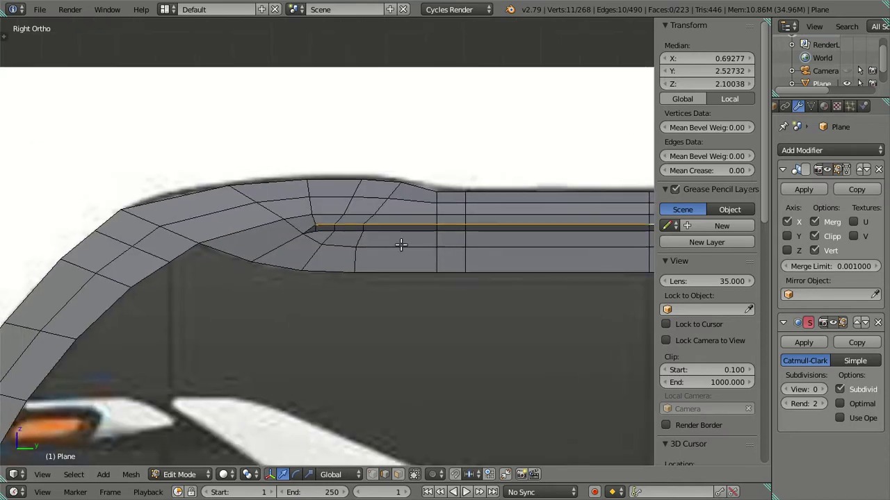
scroll(349, 219, "up", 2)
right_click(361, 227, "alt")
scroll(361, 227, "up", 3)
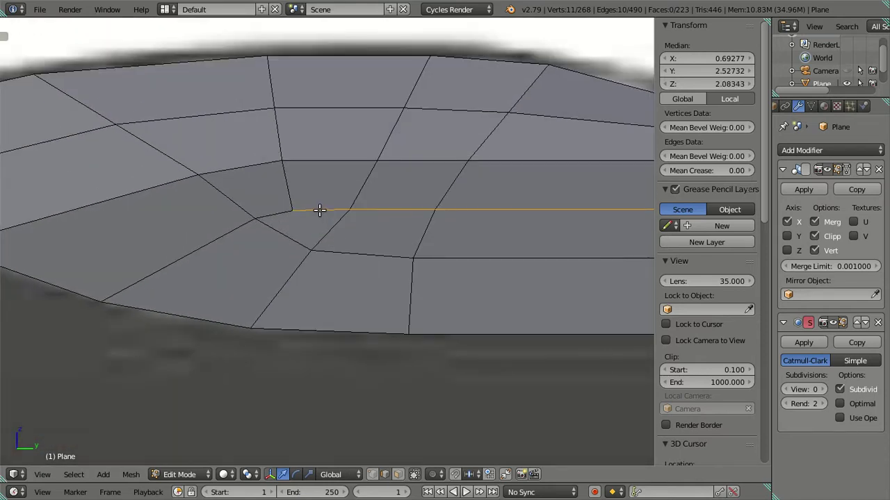
left_click(297, 198, "shift")
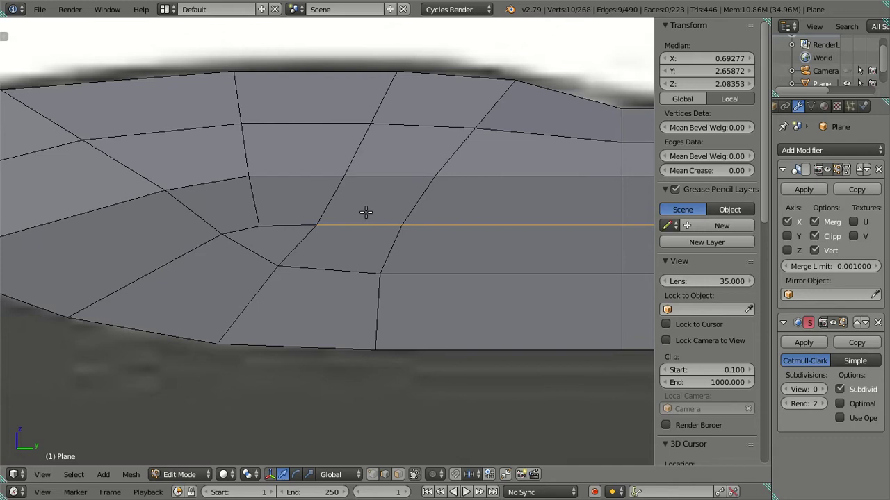
key("g")
key("z")
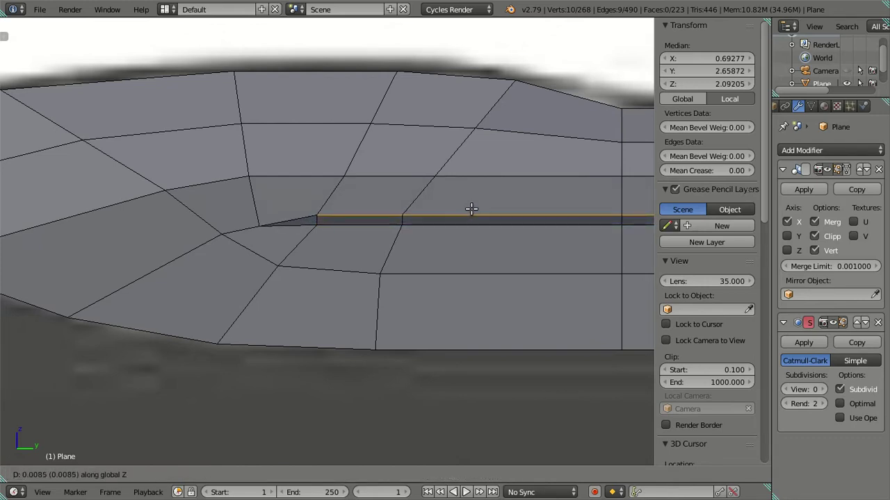
left_click(471, 209)
Step: Move the groove edges with the short end edge along Z, then nudge the rest along X
right_click(294, 214, "shift")
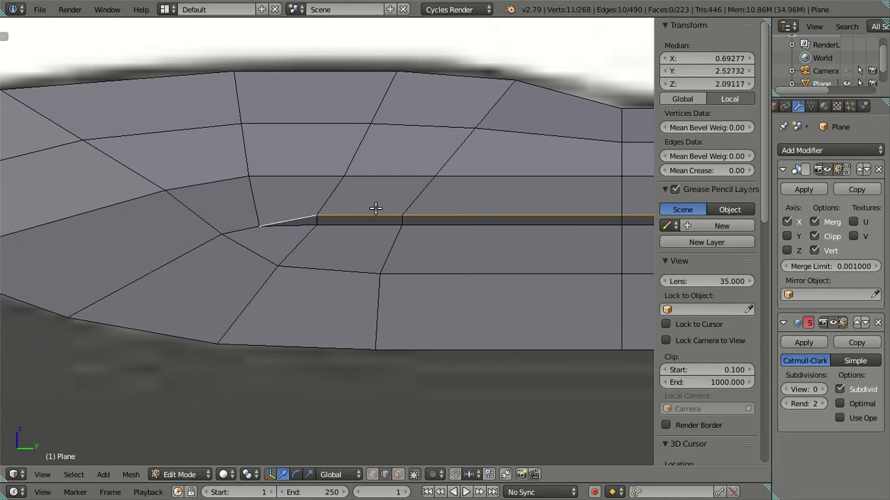
key("g")
key("z")
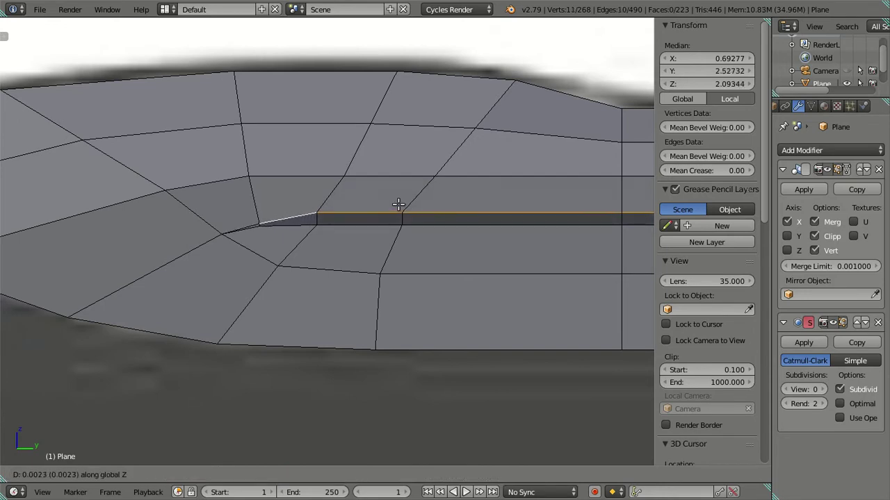
left_click(399, 202)
right_click(290, 215, "shift")
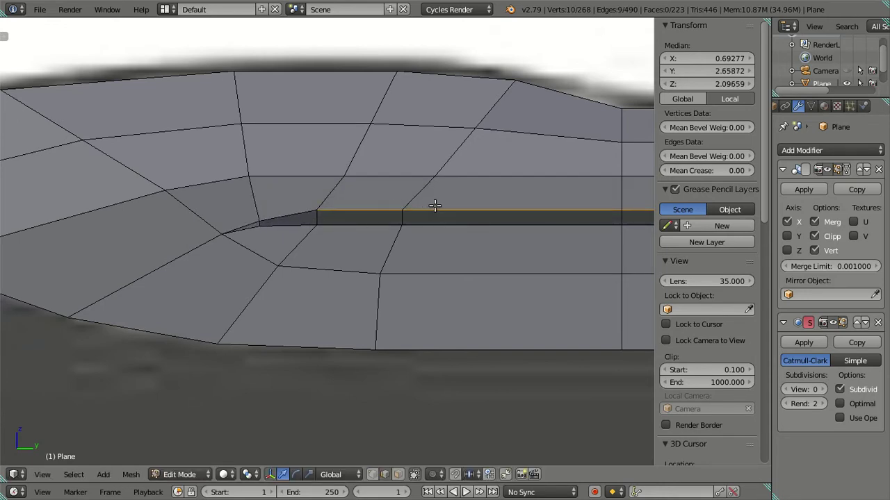
key("g")
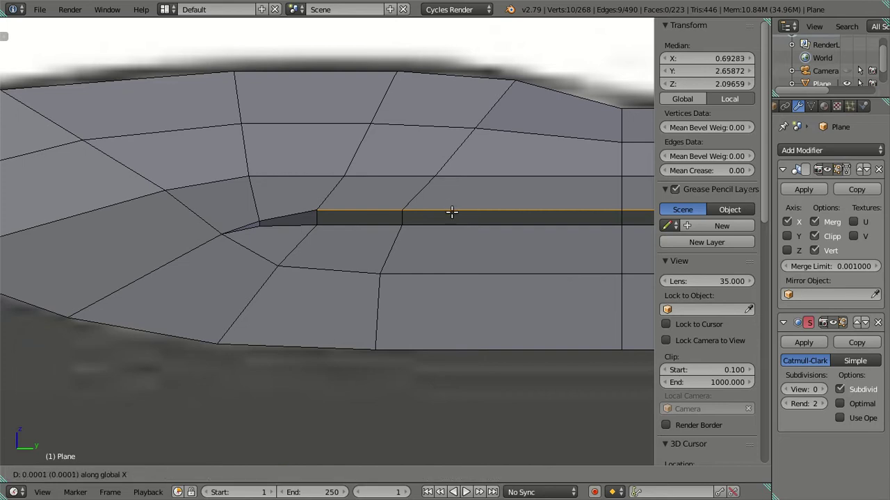
left_click(452, 213)
key("g")
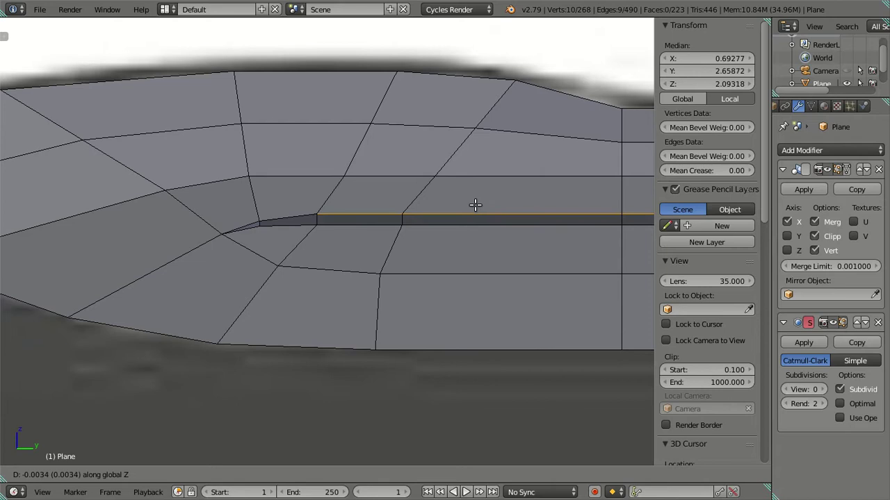
left_click(477, 205)
Step: Deselect everything, return to Object Mode and orbit around the finished roof rim
key("KP_3")
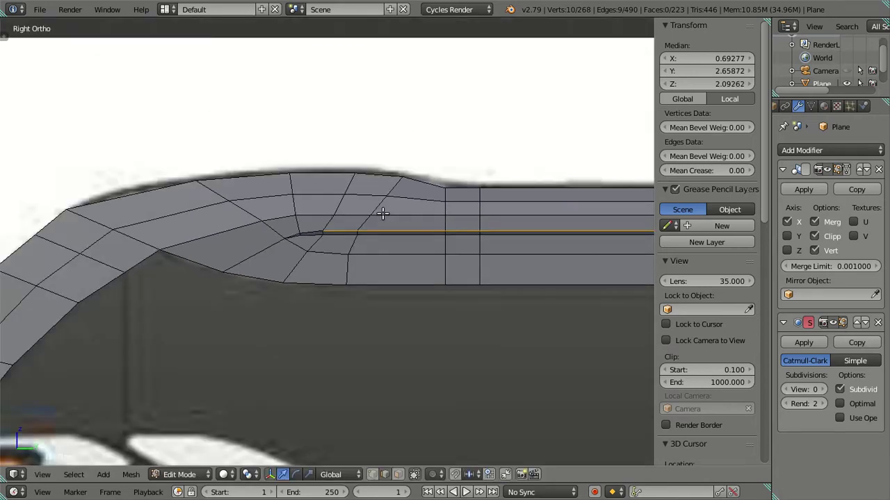
middle_click_drag(382, 205, 451, 215)
key("a")
key("Tab")
mouse_move(373, 244)
middle_mouse_down()
mouse_move(360, 260)
mouse_move(413, 270)
mouse_move(366, 264)
mouse_move(295, 278)
mouse_move(152, 282)
mouse_move(320, 248)
middle_mouse_up()
Step: Compare the bus body with the side blueprint in Right Ortho, panning across the reference images
scroll(322, 246, "down", 5)
key("KP_3")
scroll(322, 244, "up", 4)
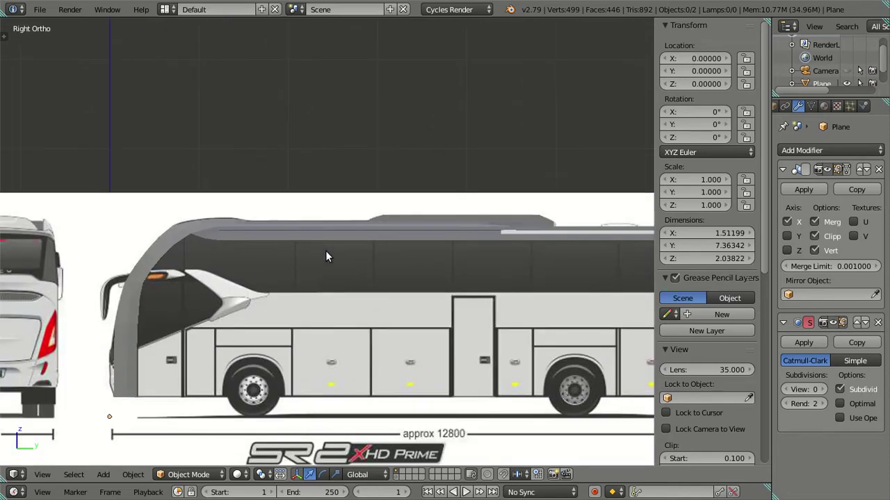
scroll(265, 259, "down", 1)
middle_click_drag(210, 256, 247, 261, "shift")
scroll(248, 262, "down", 2)
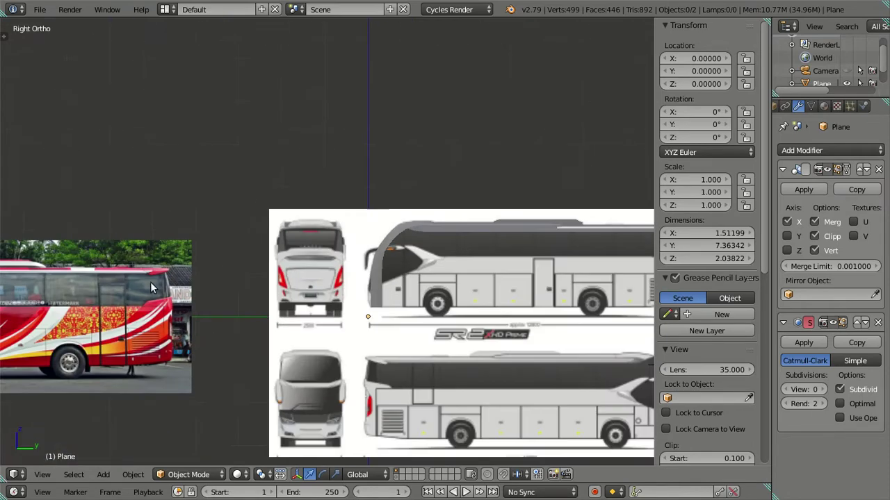
middle_click_drag(150, 282, 397, 254, "shift")
scroll(296, 271, "up", 5)
scroll(302, 254, "down", 4)
scroll(444, 273, "down", 4)
middle_click_drag(444, 273, 176, 264, "shift")
scroll(328, 263, "up", 6)
scroll(330, 267, "up", 2)
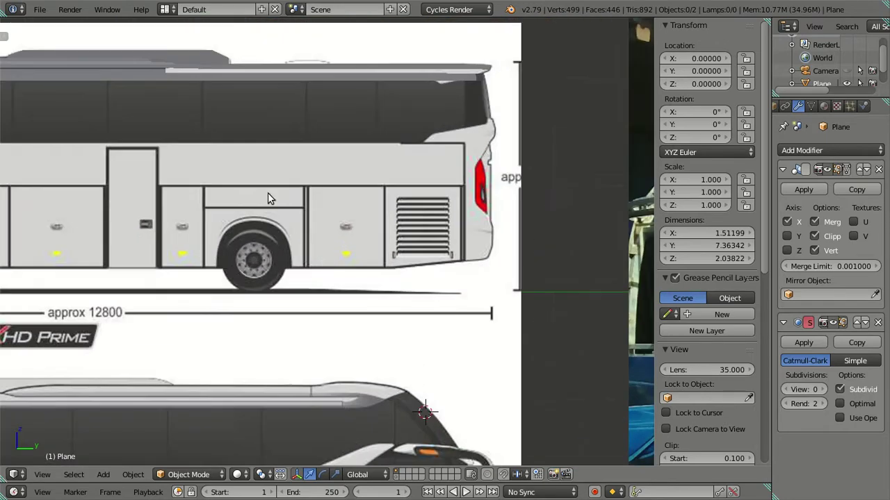
scroll(290, 160, "down", 1)
Step: Re-enter Edit Mode and zoom in on an angled close-up of the roof rim
key("Tab")
scroll(334, 252, "up", 3)
mouse_move(334, 252)
middle_mouse_down()
mouse_move(285, 232)
mouse_move(299, 240)
mouse_move(292, 266)
mouse_move(264, 250)
mouse_move(183, 272)
mouse_move(244, 250)
mouse_move(356, 255)
mouse_move(294, 219)
mouse_move(319, 240)
middle_mouse_up()
scroll(308, 240, "up", 1)
scroll(299, 223, "up", 1)
scroll(278, 258, "up", 2)
scroll(282, 253, "up", 1)
Step: Select the vertex at the groove's end and adjust its coordinate in the N-panel Transform fields
scroll(319, 240, "up", 3)
scroll(316, 237, "up", 1)
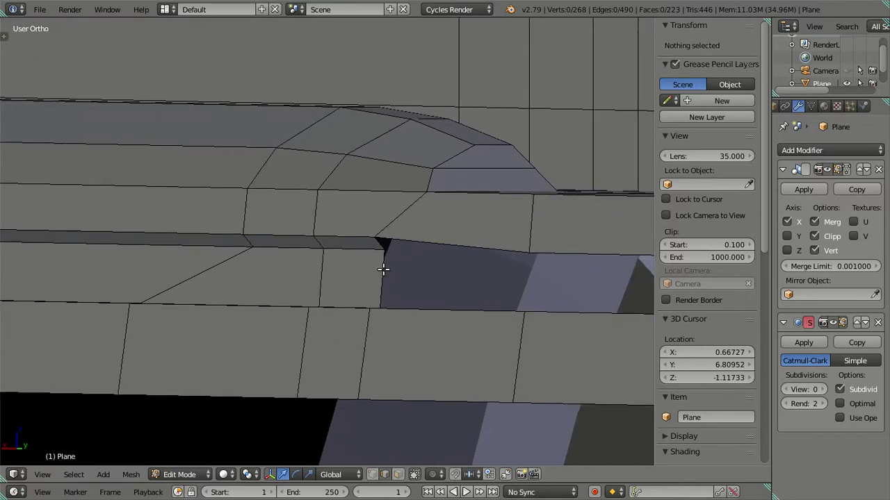
scroll(383, 270, "up", 1)
scroll(375, 300, "up", 1)
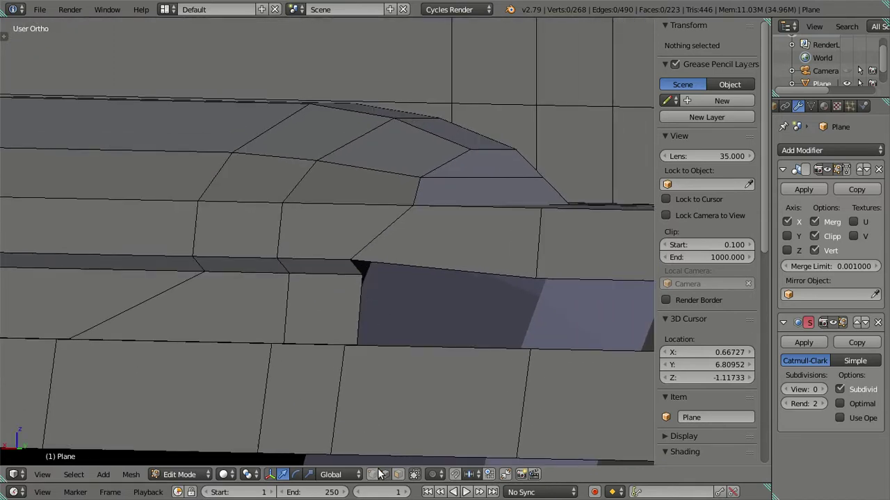
right_click(525, 266)
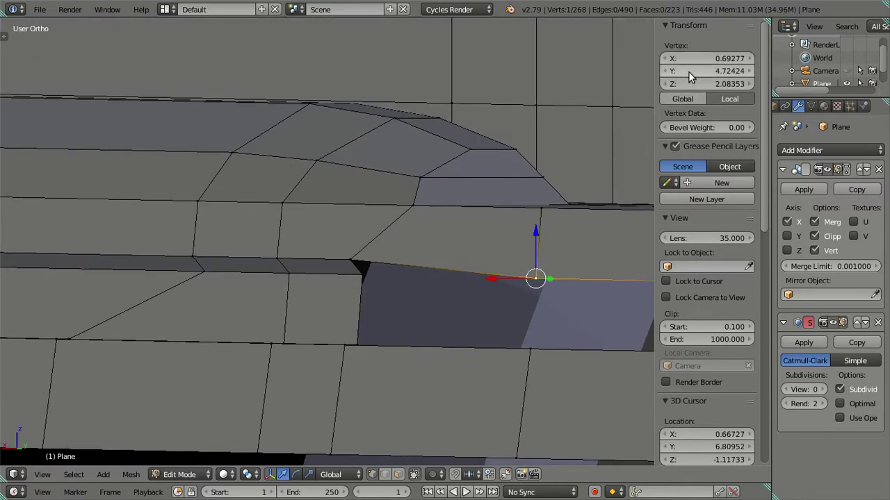
left_click(688, 84)
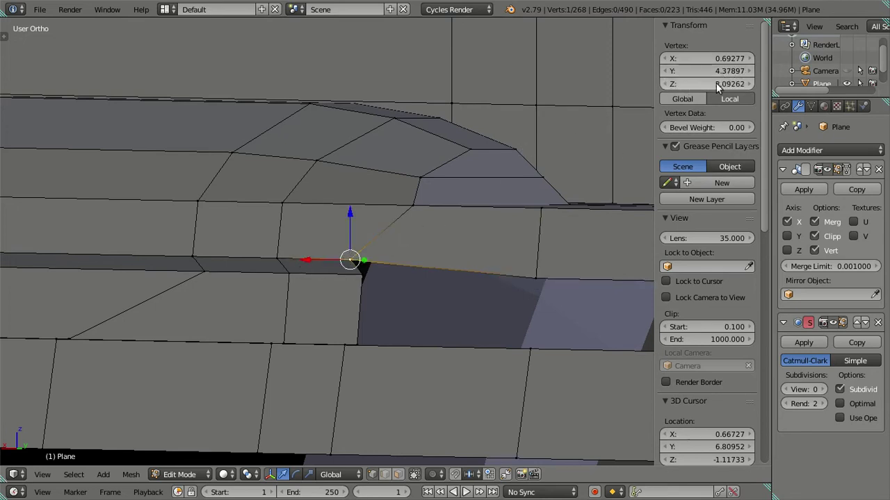
key("a")
scroll(252, 276, "up", 1)
scroll(272, 258, "up", 2)
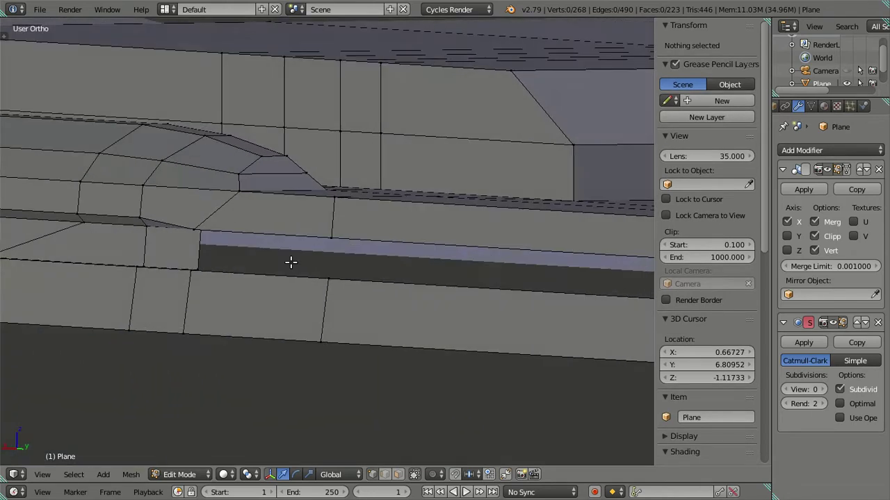
scroll(290, 260, "up", 2)
scroll(149, 253, "down", 2)
Step: Check the groove end in side and oblique views, picking the groove face's corner vertex
key("KP_3")
scroll(161, 224, "down", 2)
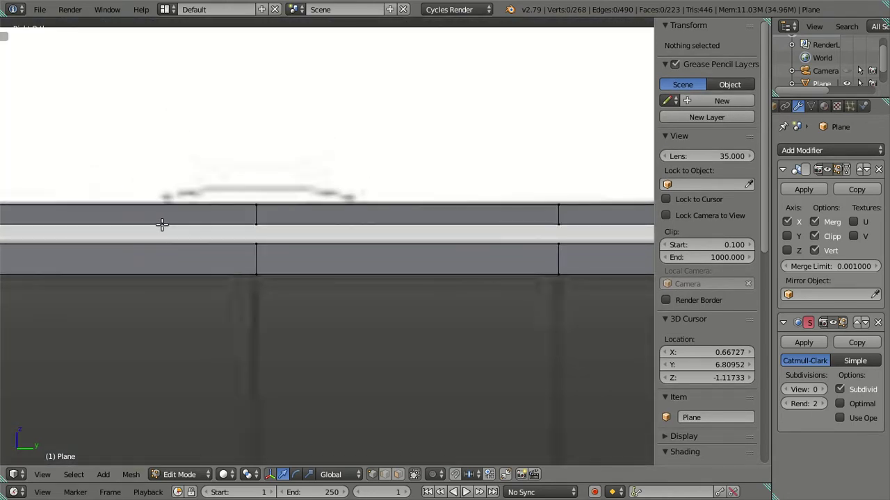
middle_click_drag(165, 234, 475, 238, "shift")
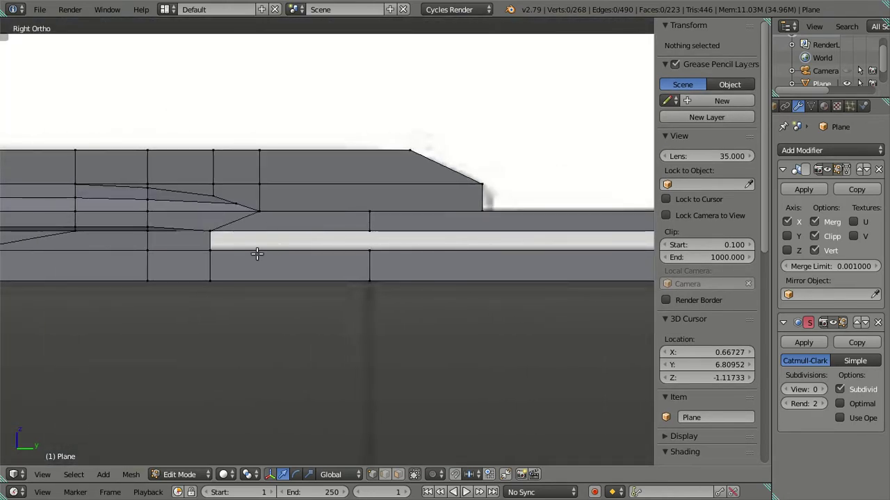
scroll(261, 248, "up", 1)
scroll(272, 247, "up", 1)
mouse_move(271, 247)
middle_mouse_down()
mouse_move(459, 299)
mouse_move(405, 274)
middle_mouse_up()
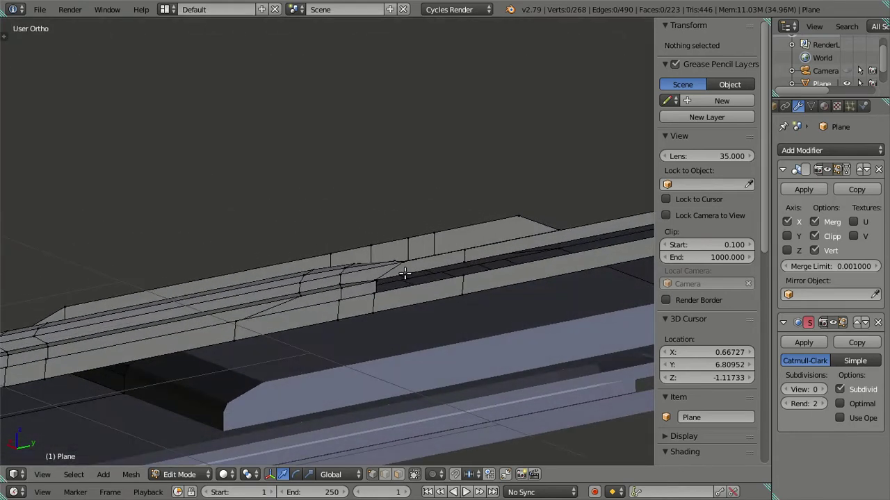
scroll(405, 274, "up", 2)
scroll(435, 321, "up", 3)
scroll(360, 266, "up", 3)
scroll(359, 266, "up", 1)
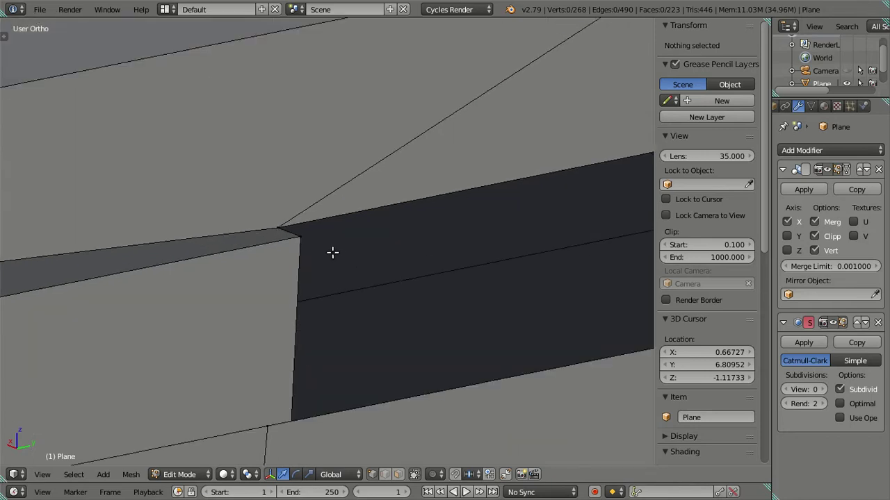
right_click(300, 241)
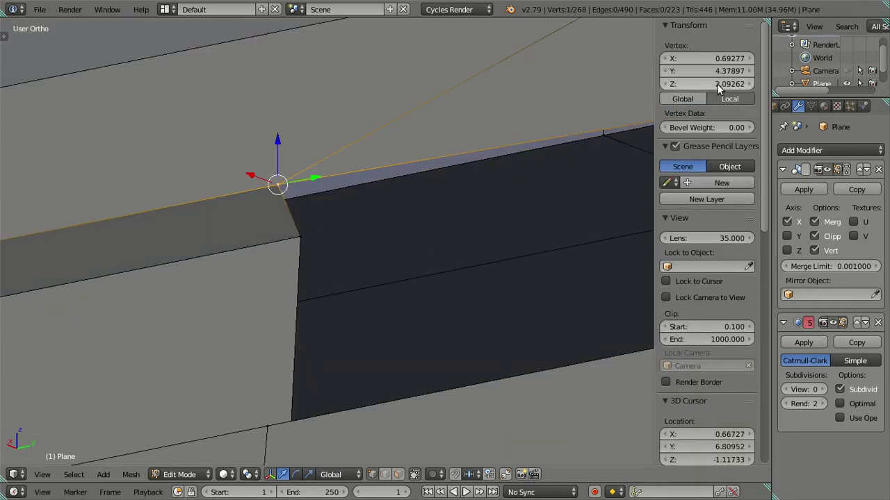
scroll(377, 230, "down", 1)
scroll(370, 232, "down", 1)
key("a")
scroll(369, 232, "down", 2)
scroll(309, 240, "down", 2)
Step: Verify the roofline in Right Ortho, briefly previewing textured shading before returning to solid
key("KP_3")
middle_click_drag(255, 171, 261, 216, "shift")
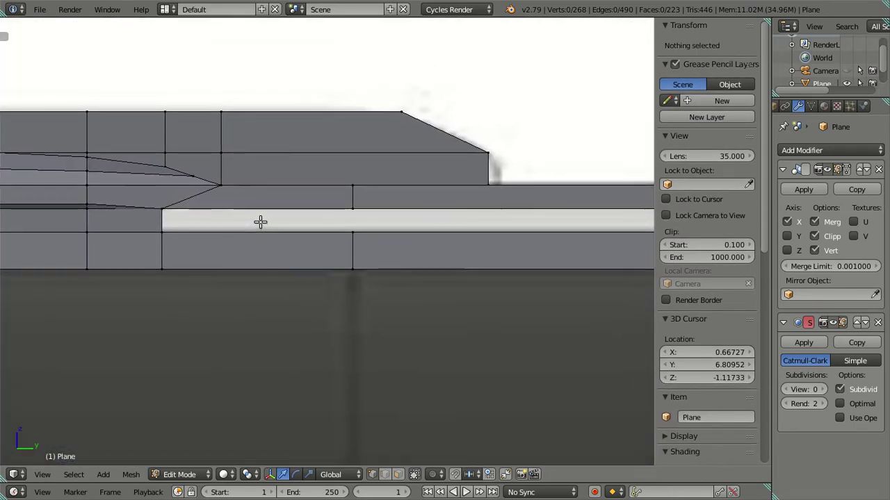
scroll(265, 199, "down", 1)
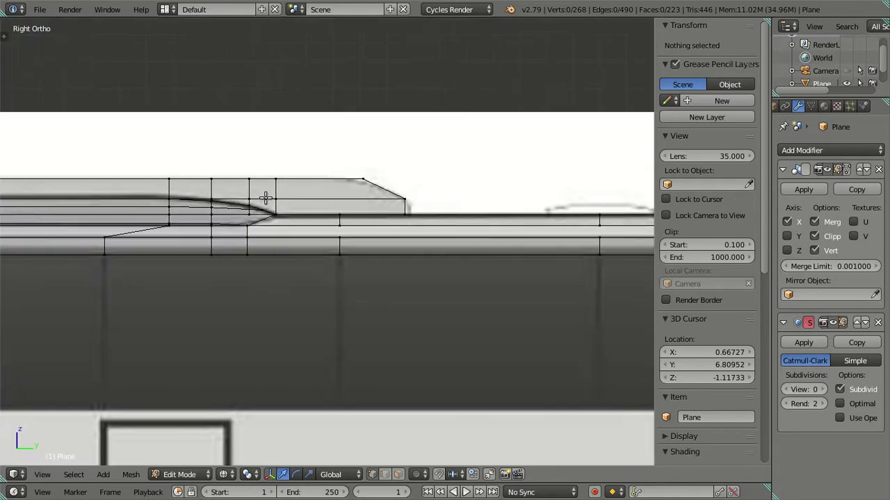
scroll(151, 224, "down", 1)
scroll(163, 229, "down", 1)
middle_click_drag(199, 231, 223, 217, "shift")
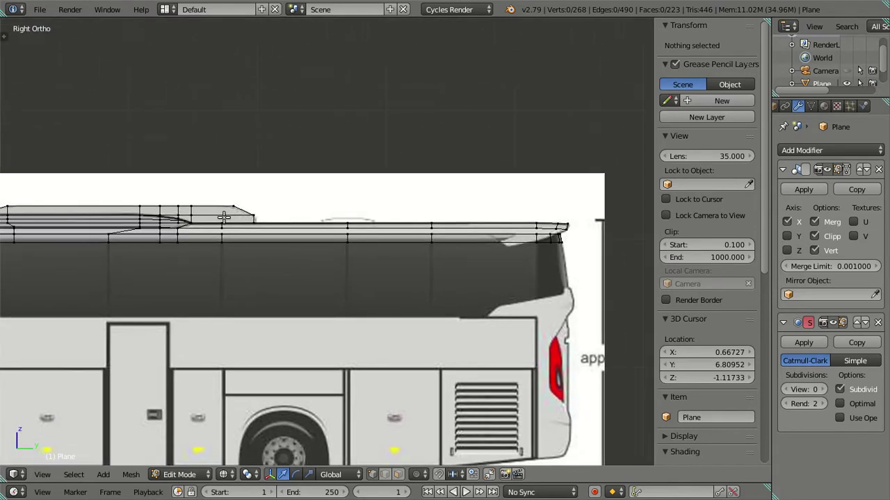
scroll(189, 247, "down", 3)
scroll(229, 257, "up", 6)
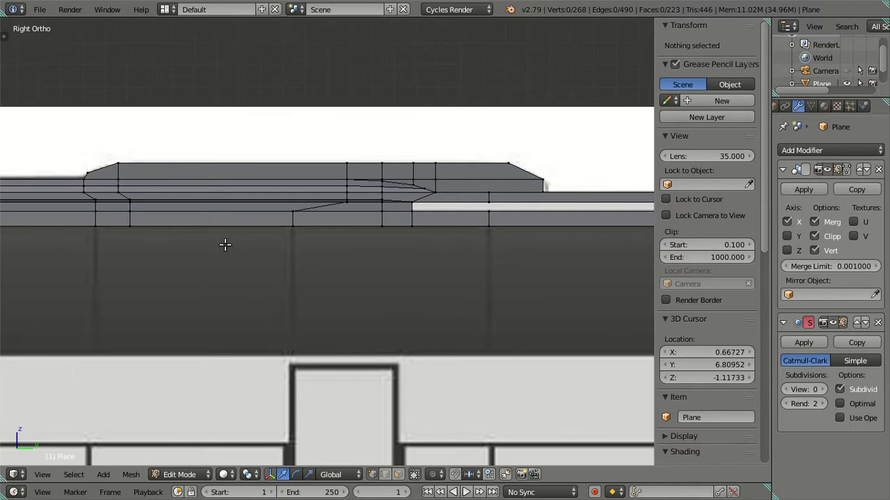
key("alt+z")
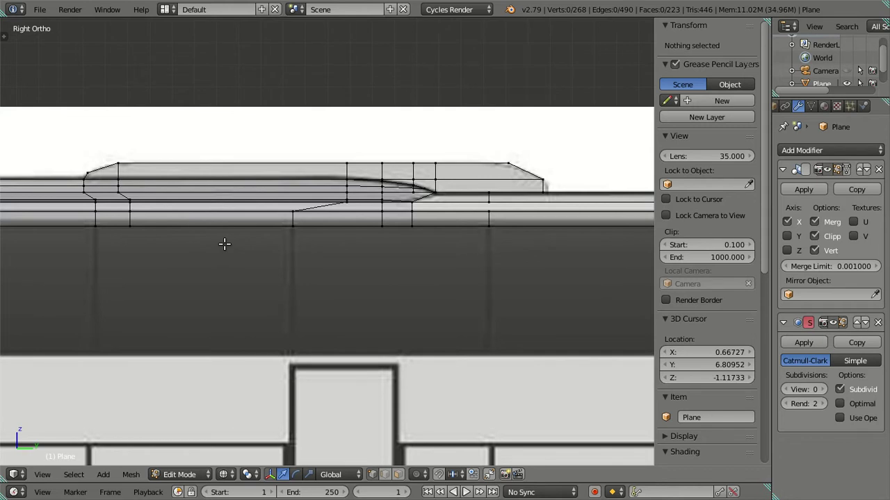
scroll(225, 243, "down", 1)
key("alt+z")
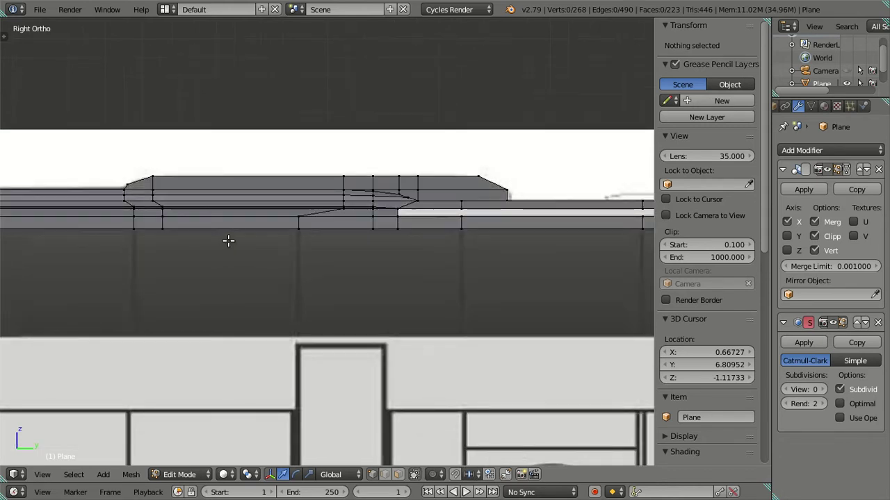
middle_click_drag(404, 224, 325, 256)
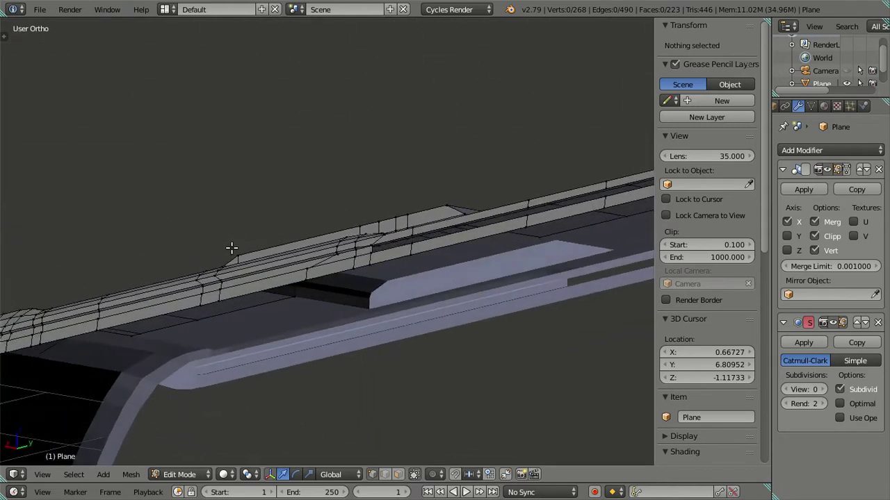
scroll(324, 257, "up", 2)
scroll(306, 268, "up", 2)
Step: Delete the groove-end face and the adjacent upper face beside the raised roof section
scroll(296, 278, "up", 2)
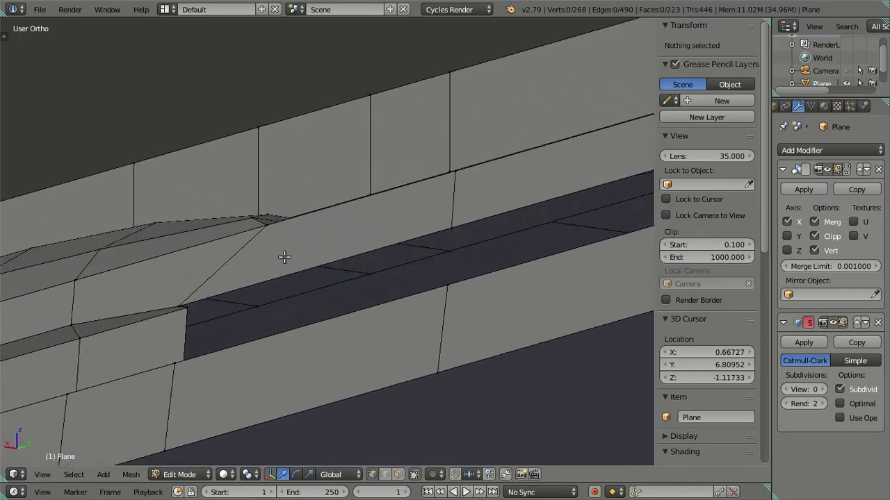
scroll(284, 260, "up", 2)
mouse_move(263, 280)
middle_mouse_down()
mouse_move(255, 294)
mouse_move(288, 239)
middle_mouse_up()
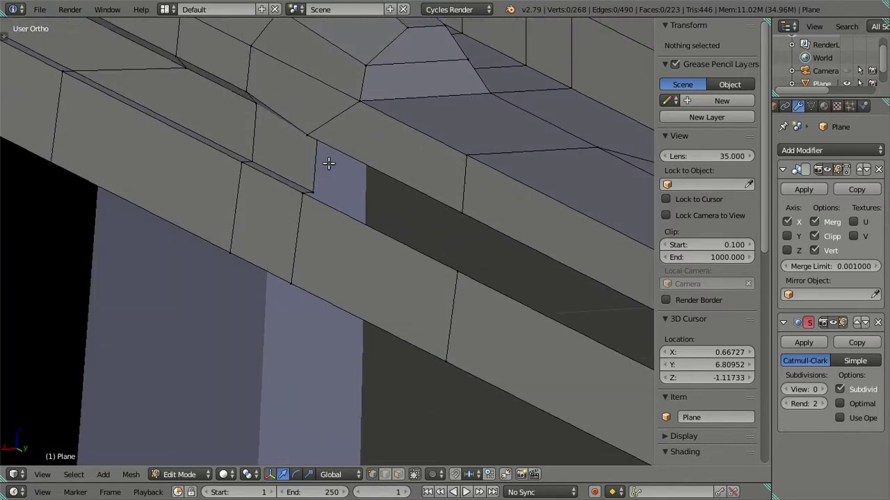
middle_click_drag(328, 163, 290, 274, "shift")
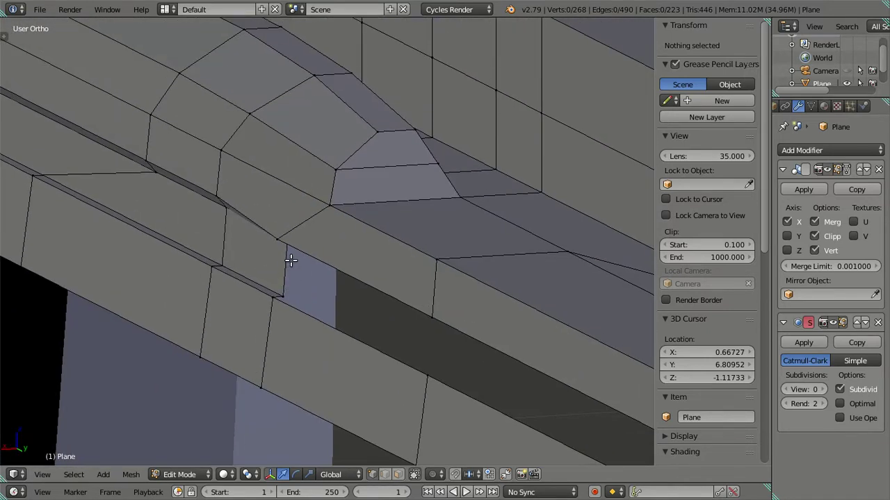
middle_click_drag(296, 248, 306, 304, "shift")
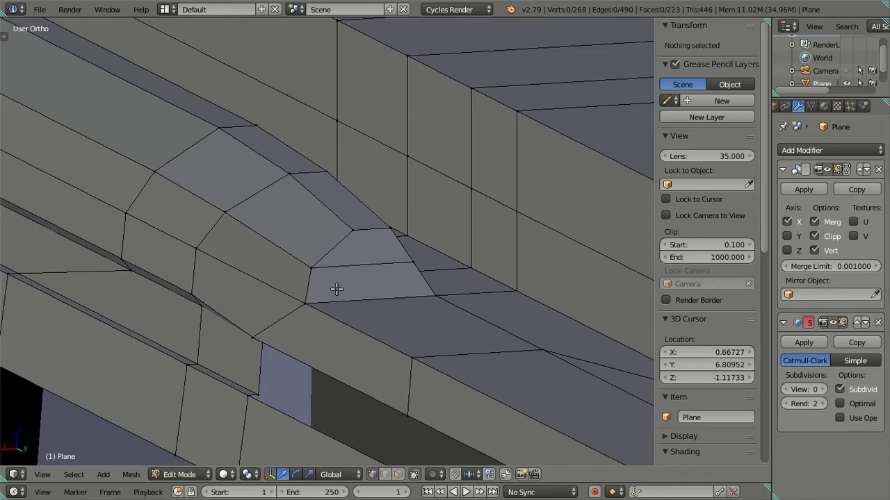
right_click(347, 352)
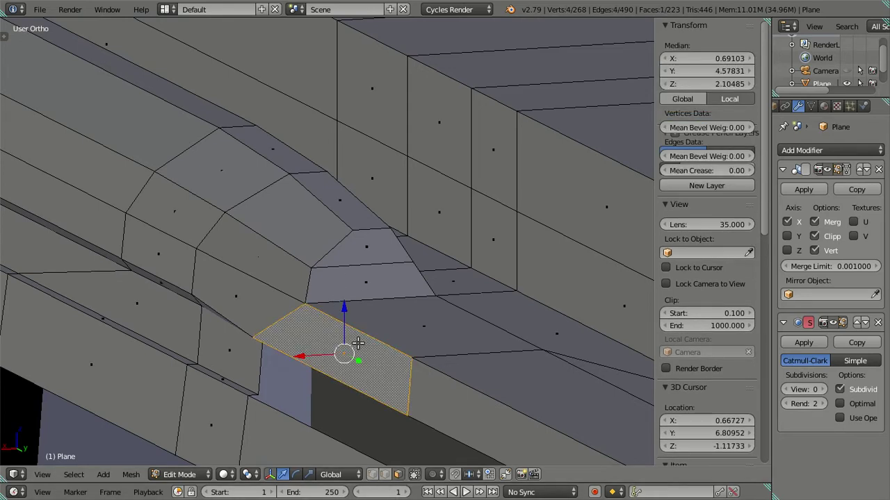
right_click(420, 327, "shift")
key("x")
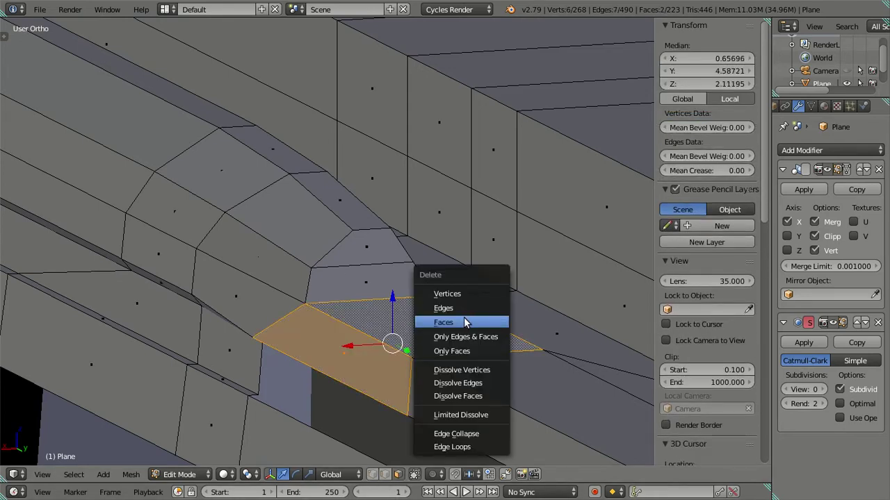
left_click(464, 319)
Step: Inspect the new notch from an orbit, then against the blueprint in side view
mouse_move(407, 334)
middle_mouse_down()
mouse_move(369, 327)
mouse_move(378, 308)
mouse_move(369, 304)
mouse_move(368, 318)
mouse_move(348, 264)
mouse_move(355, 276)
mouse_move(453, 269)
mouse_move(482, 239)
mouse_move(577, 266)
mouse_move(478, 260)
middle_mouse_up()
scroll(371, 319, "up", 2)
scroll(372, 322, "up", 2)
scroll(372, 322, "down", 3)
scroll(351, 271, "up", 3)
scroll(353, 276, "down", 2)
scroll(398, 278, "up", 3)
key("KP_3")
Step: Review the whole bus body in Object Mode, zooming in and out to locate the gap
scroll(472, 259, "down", 4)
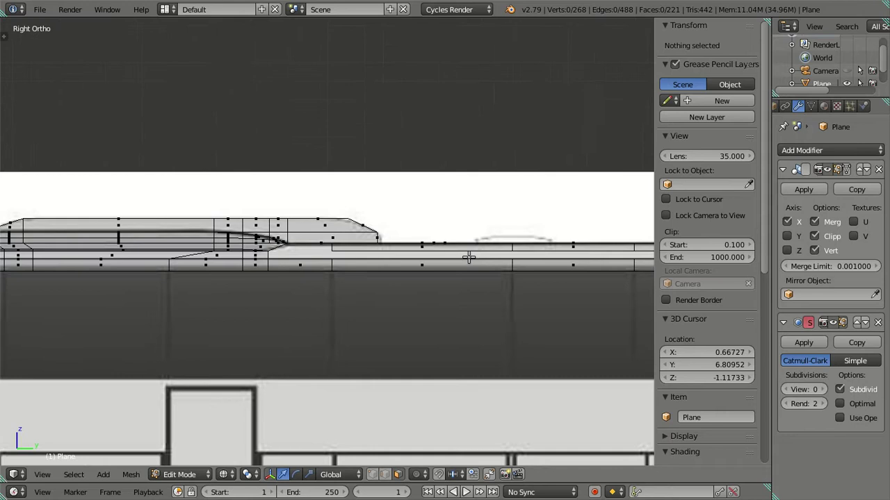
scroll(379, 422, "down", 4)
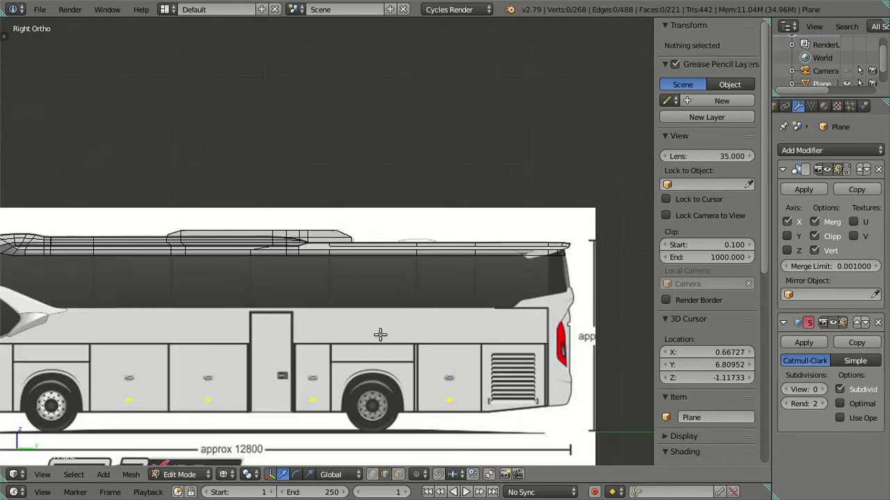
key("Tab")
scroll(382, 327, "up", 3)
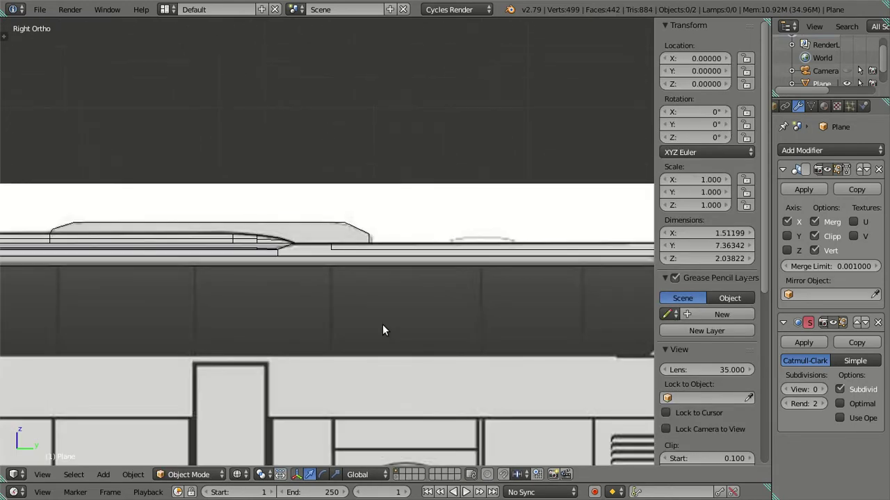
scroll(382, 325, "down", 5)
scroll(382, 324, "down", 3)
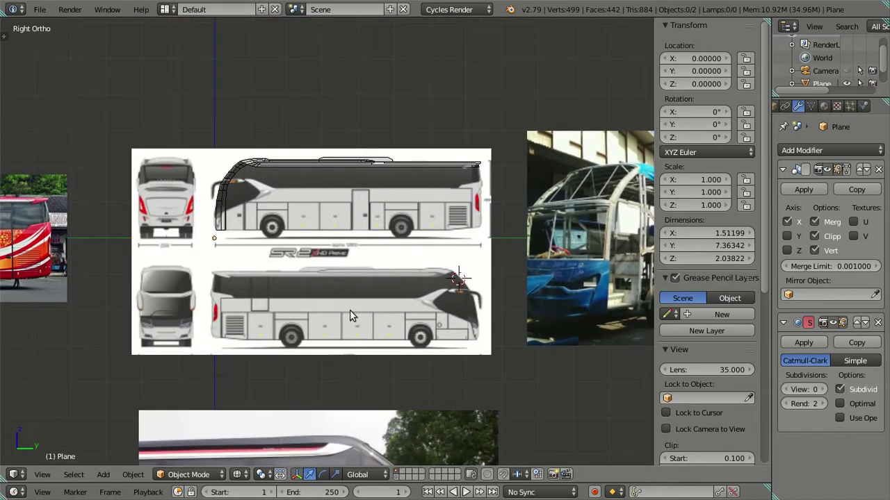
scroll(343, 326, "up", 4)
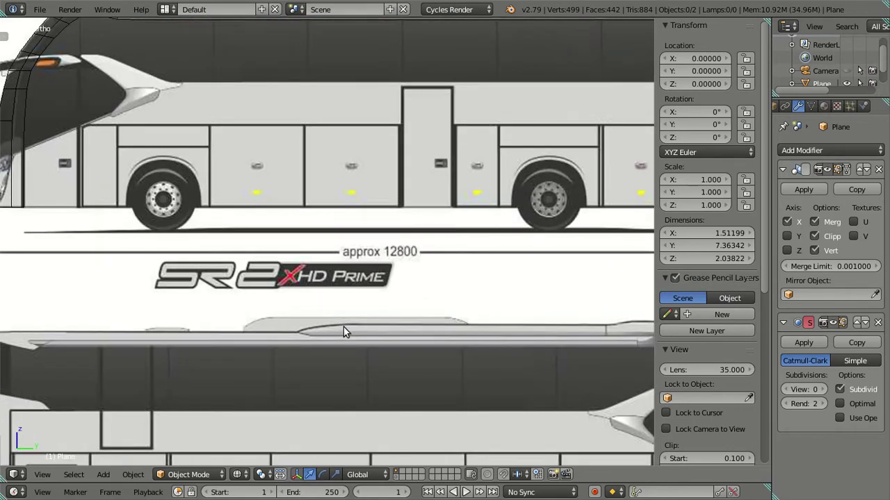
scroll(343, 327, "down", 3)
scroll(398, 307, "up", 1)
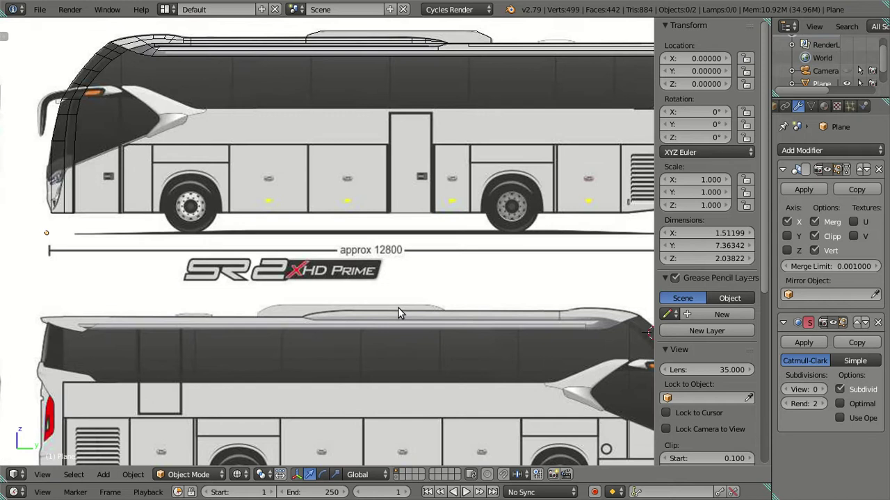
scroll(398, 308, "up", 1)
scroll(363, 311, "up", 1)
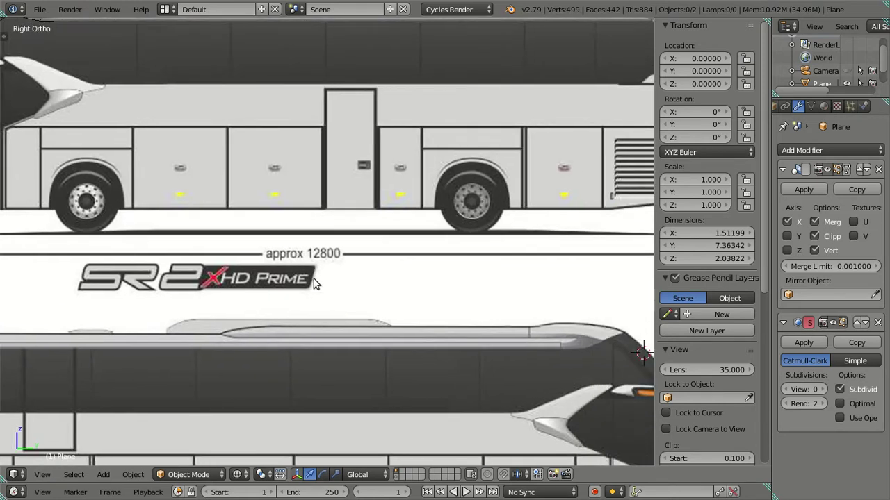
scroll(314, 279, "down", 2)
Step: In Edit Mode, select the vertex at the gap's edge and fill it with F
key("Tab")
mouse_move(361, 96)
middle_mouse_down("shift")
mouse_move(364, 280)
mouse_move(403, 246)
mouse_move(396, 262)
mouse_move(333, 278)
mouse_move(349, 292)
mouse_move(350, 254)
mouse_move(516, 257)
mouse_move(266, 260)
middle_mouse_up("shift")
right_click(397, 264)
key("f")
scroll(236, 271, "up", 3)
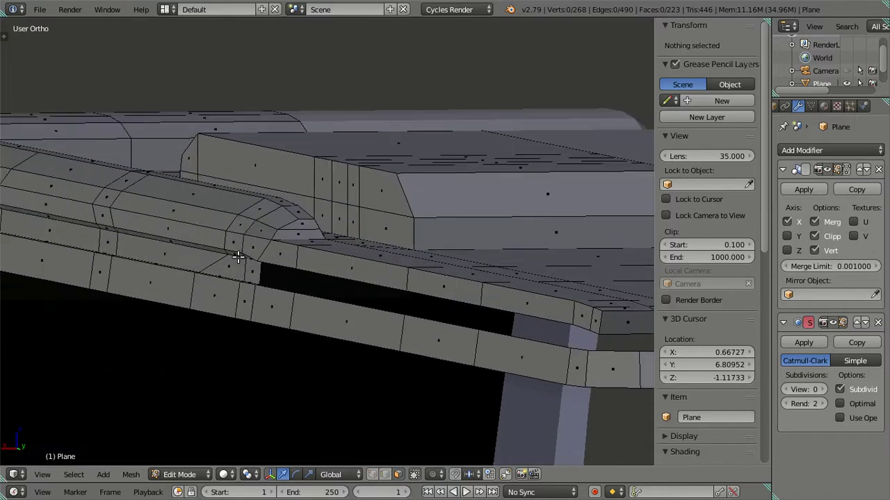
scroll(234, 258, "up", 2)
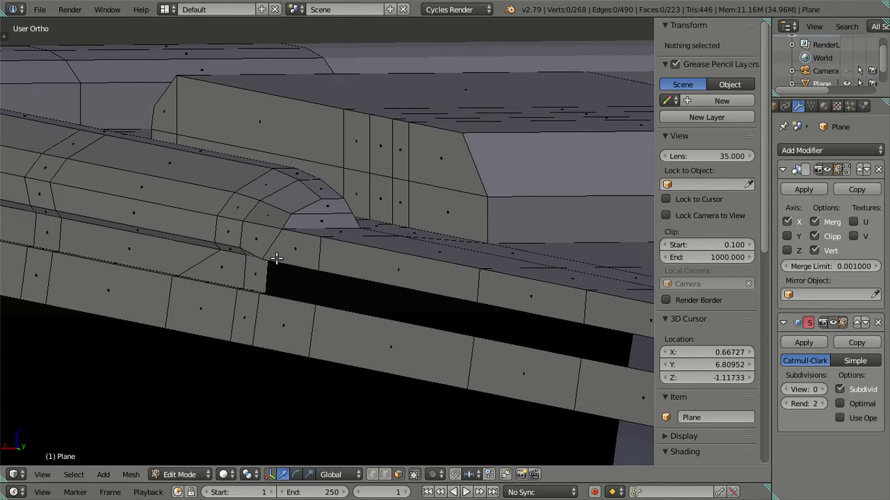
scroll(277, 257, "down", 3)
right_click(277, 256)
right_click(276, 256, "shift")
right_click(278, 255)
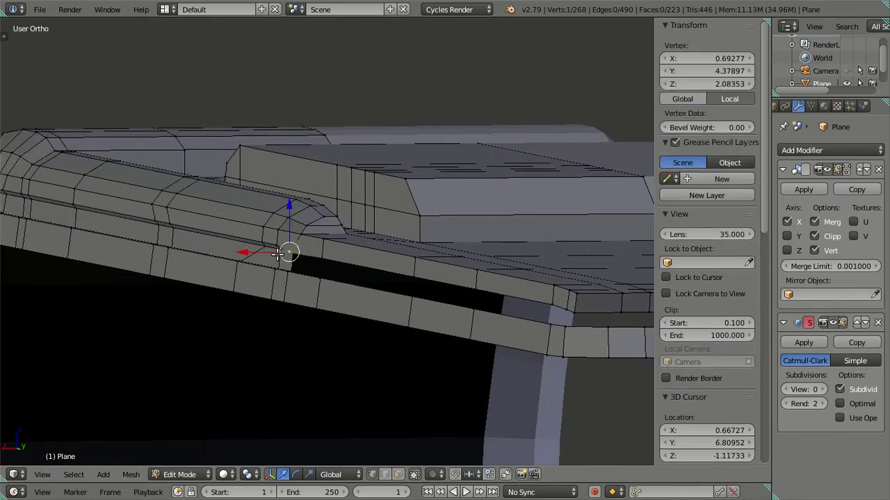
right_click(278, 254, "shift")
mouse_move(278, 255)
middle_mouse_down()
mouse_move(333, 236)
mouse_move(364, 238)
middle_mouse_up()
scroll(402, 291, "up", 3)
mouse_move(403, 291)
middle_mouse_down()
mouse_move(389, 353)
mouse_move(556, 277)
mouse_move(566, 255)
mouse_move(546, 248)
mouse_move(531, 226)
mouse_move(514, 239)
mouse_move(360, 246)
mouse_move(383, 255)
mouse_move(359, 246)
mouse_move(369, 258)
mouse_move(273, 284)
mouse_move(151, 285)
middle_mouse_up()
mouse_move(180, 242)
middle_mouse_down()
mouse_move(198, 243)
mouse_move(158, 242)
middle_mouse_up()
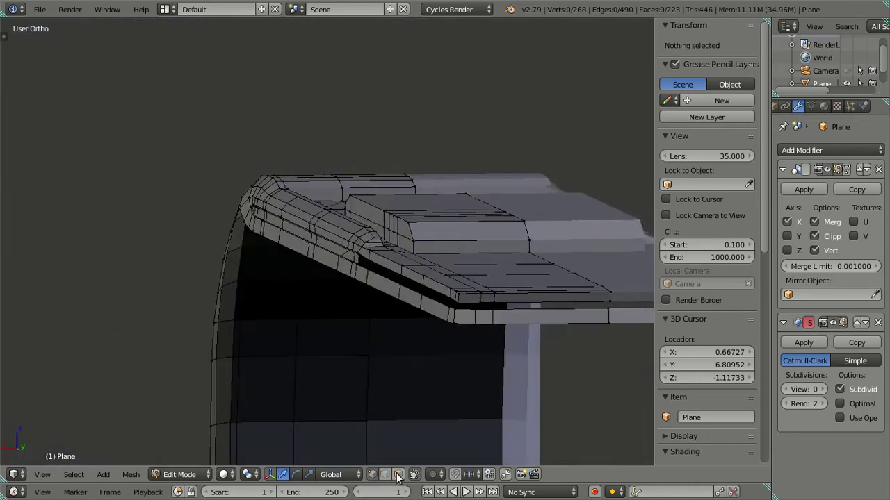
Step: In face select mode, select the lower rim strip face loop at the curved corner
left_click(397, 477)
scroll(423, 396, "up", 2)
scroll(338, 313, "up", 1)
middle_click_drag(338, 313, 338, 321)
scroll(386, 375, "up", 1)
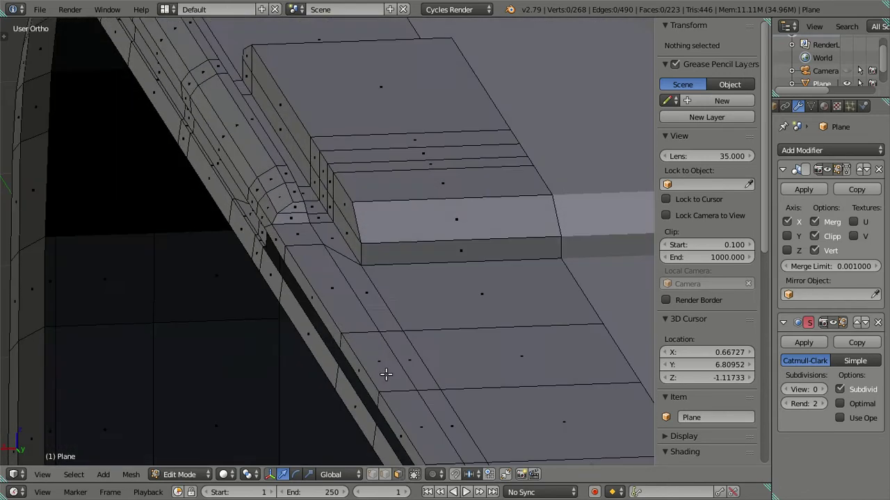
scroll(386, 374, "down", 3)
scroll(441, 348, "up", 3)
right_click(469, 345)
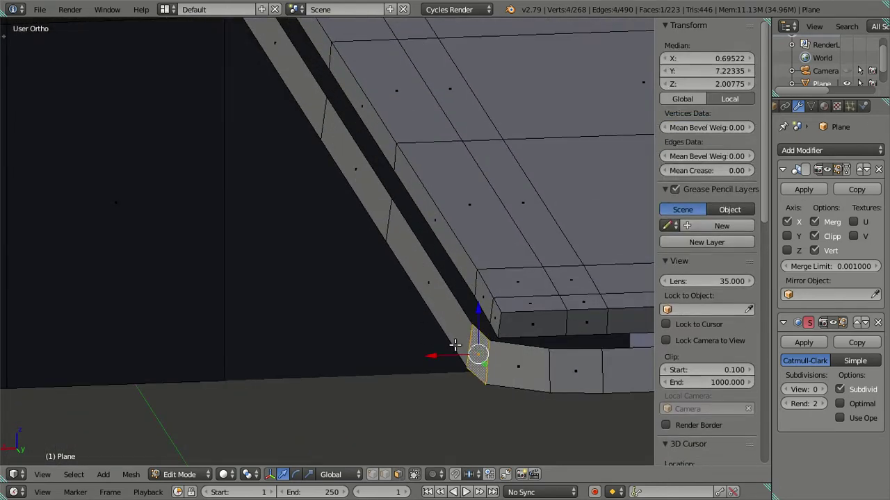
scroll(249, 147, "down", 3)
mouse_move(248, 147)
middle_mouse_down()
mouse_move(318, 312)
mouse_move(367, 316)
mouse_move(387, 348)
middle_mouse_up()
scroll(318, 297, "up", 2)
scroll(317, 297, "up", 2)
right_click(294, 235, "alt")
Step: Check the selected rim strip against the front blueprint and from angled views
key("KP_1")
scroll(371, 300, "up", 1)
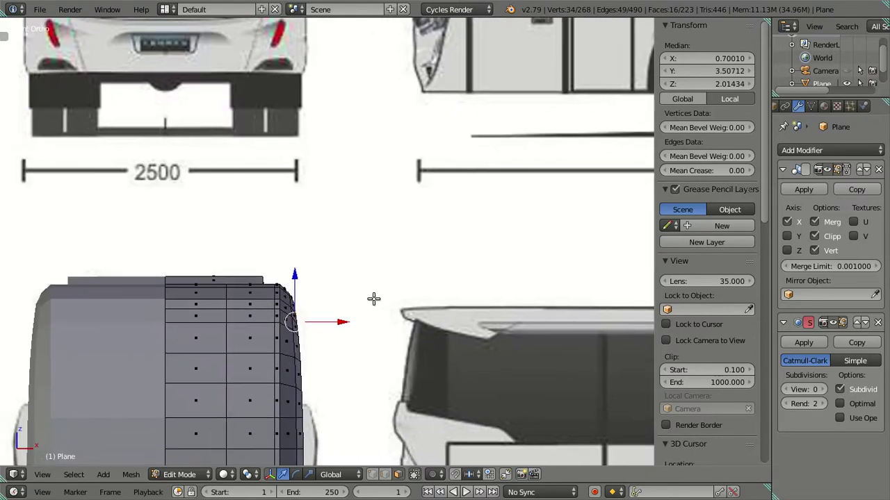
scroll(270, 420, "up", 3)
middle_click_drag(270, 421, 332, 318, "shift")
scroll(348, 348, "up", 2)
scroll(357, 338, "up", 1)
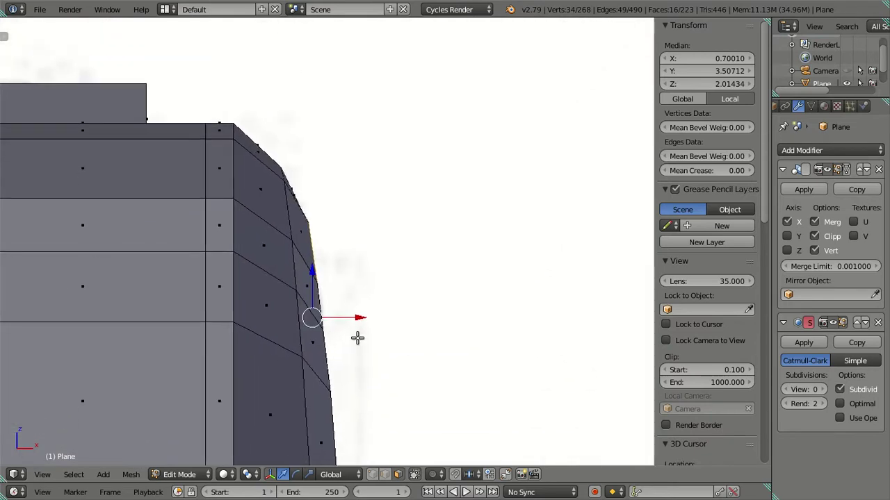
left_click_drag(356, 317, 360, 317)
middle_click_drag(360, 317, 368, 329)
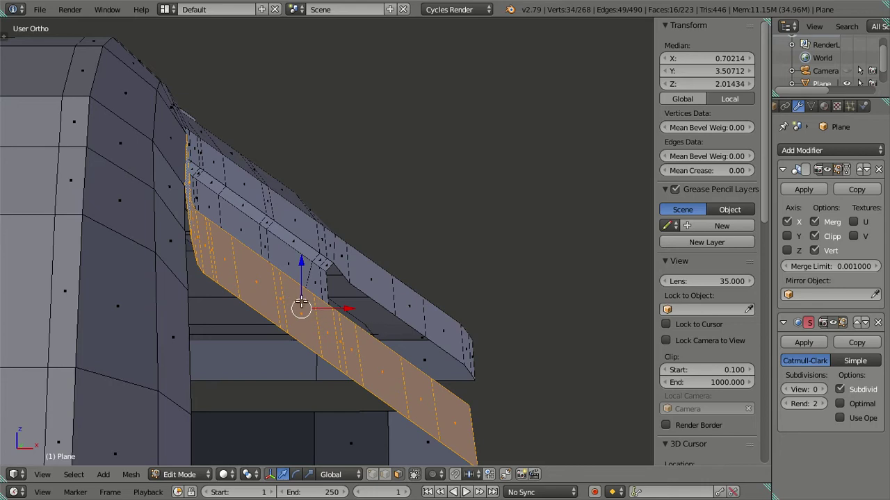
middle_click_drag(306, 330, 362, 347)
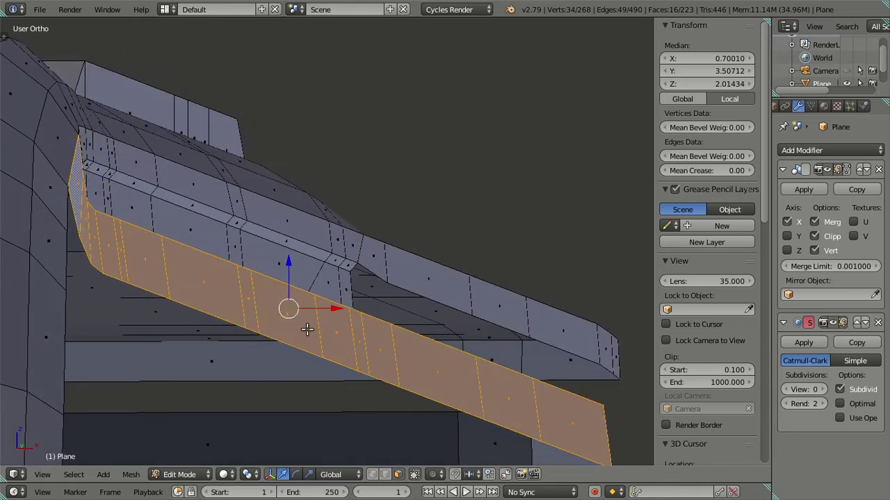
scroll(362, 348, "up", 3)
scroll(225, 302, "down", 3)
scroll(249, 327, "down", 2)
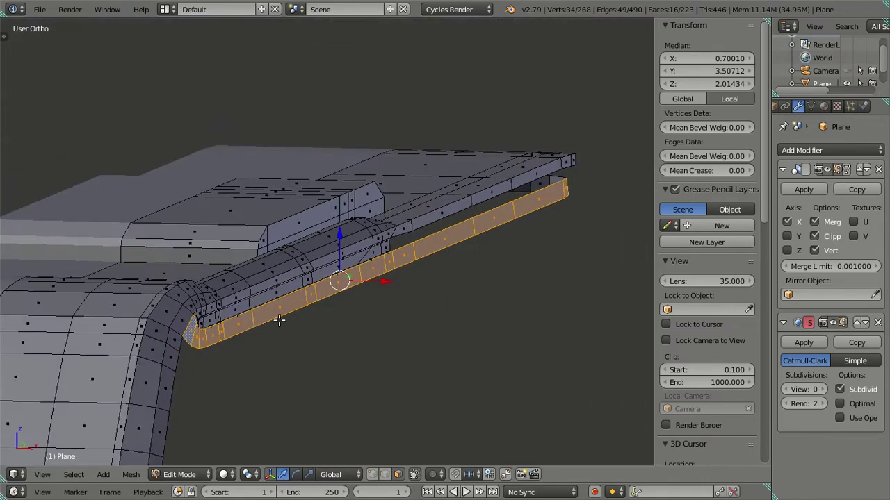
Step: From the top view, nudge the lower rim strip slightly outward along X
key("KP_7")
mouse_move(377, 409)
middle_mouse_down("shift")
mouse_move(382, 263)
mouse_move(331, 392)
middle_mouse_up("shift")
scroll(349, 417, "down", 2)
scroll(358, 278, "up", 3)
scroll(363, 241, "up", 2)
mouse_move(364, 241)
middle_mouse_down("shift")
mouse_move(405, 258)
mouse_move(373, 260)
mouse_move(438, 290)
mouse_move(428, 190)
mouse_move(441, 159)
mouse_move(393, 249)
middle_mouse_up("shift")
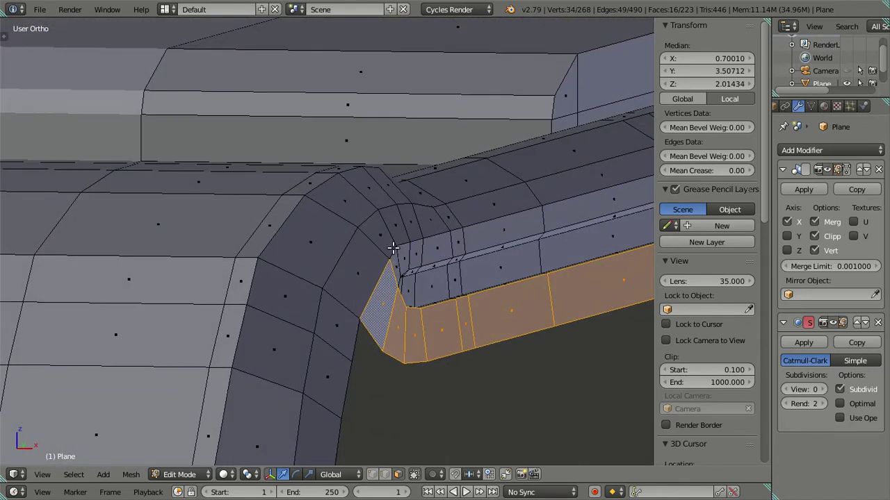
middle_click_drag(385, 290, 416, 285)
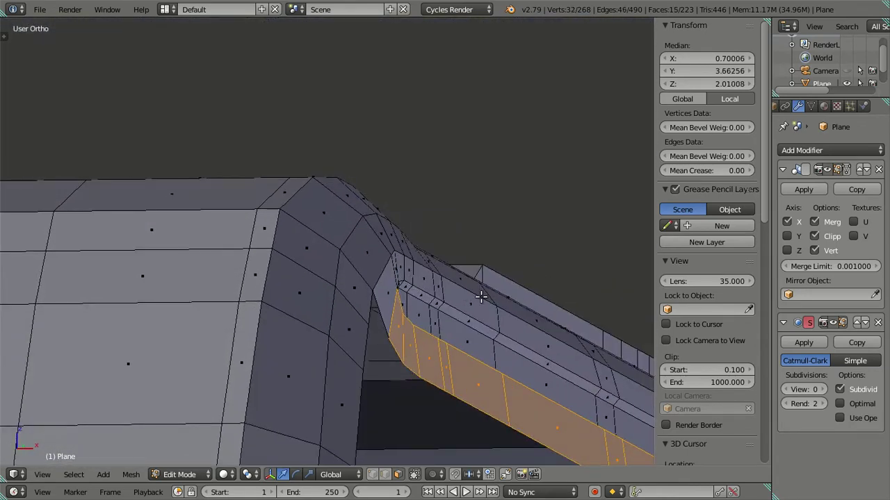
key("g")
key("x")
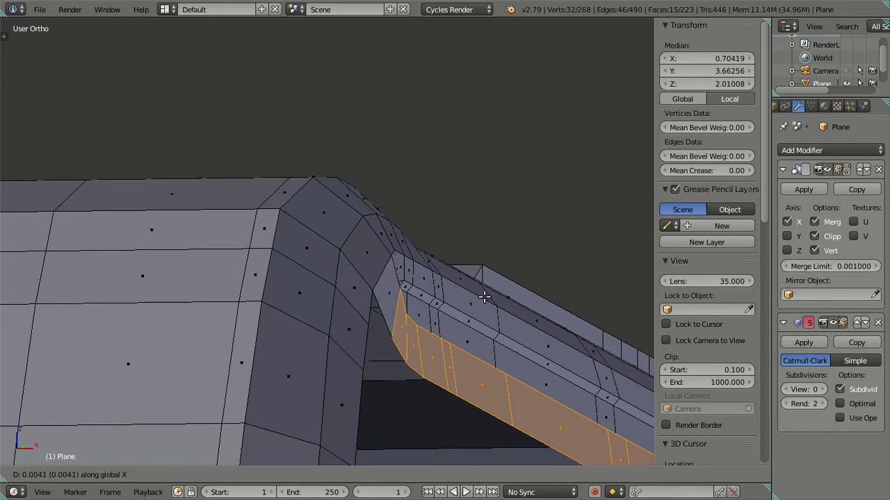
left_click(485, 297)
Step: Give the strip a second small nudge and review the adjusted rim edge
key("g")
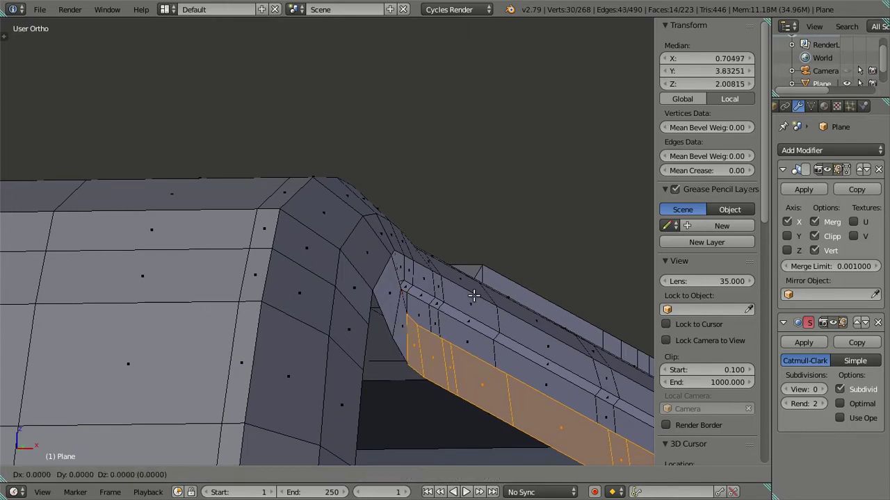
left_click(477, 297)
mouse_move(477, 294)
middle_mouse_down()
mouse_move(461, 324)
mouse_move(478, 363)
middle_mouse_up()
mouse_move(464, 344)
middle_mouse_down()
mouse_move(455, 258)
mouse_move(422, 264)
mouse_move(318, 230)
mouse_move(346, 302)
mouse_move(411, 313)
mouse_move(469, 300)
mouse_move(419, 260)
mouse_move(429, 243)
mouse_move(438, 264)
mouse_move(463, 271)
mouse_move(204, 288)
mouse_move(185, 308)
mouse_move(244, 329)
mouse_move(327, 322)
mouse_move(340, 308)
middle_mouse_up()
key("a")
scroll(341, 305, "down", 3)
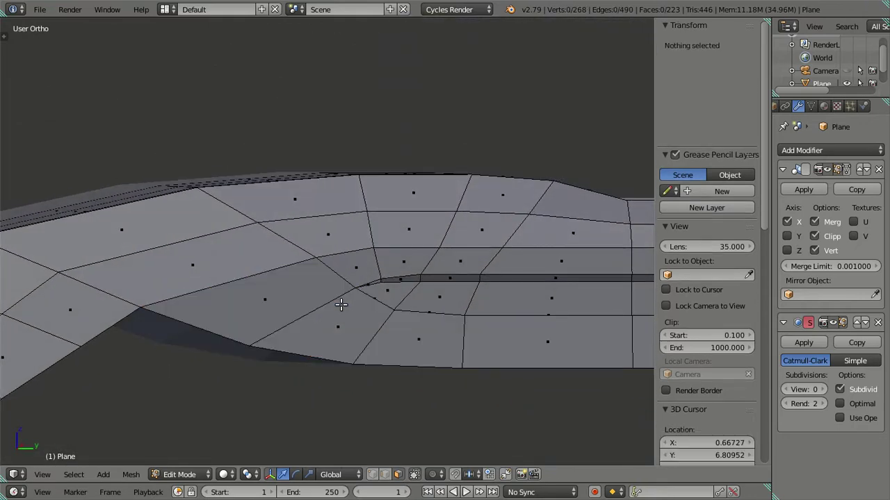
scroll(341, 305, "down", 3)
key("a")
key("a")
mouse_move(374, 295)
middle_mouse_down()
mouse_move(296, 275)
mouse_move(401, 318)
mouse_move(397, 377)
mouse_move(395, 307)
mouse_move(197, 240)
mouse_move(266, 282)
mouse_move(174, 250)
middle_mouse_up()
middle_click_drag(341, 304, 257, 317, "shift")
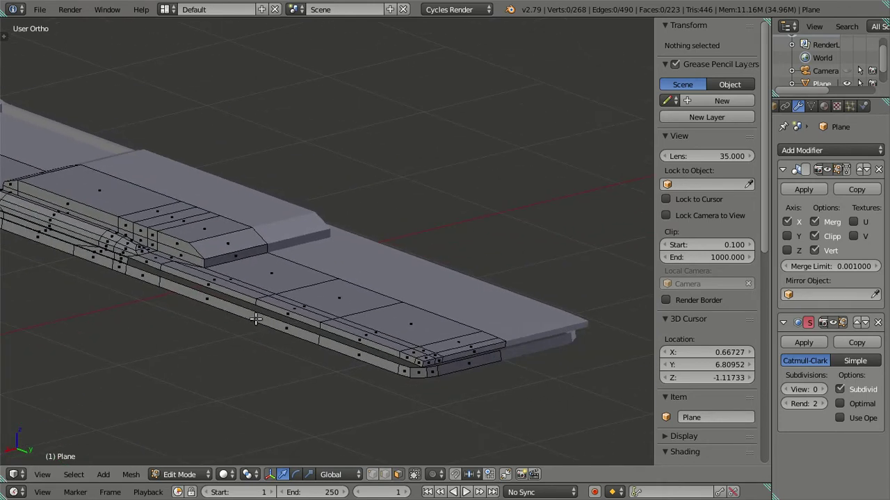
scroll(256, 318, "down", 2)
scroll(261, 314, "down", 2)
scroll(223, 250, "up", 1)
scroll(221, 245, "up", 2)
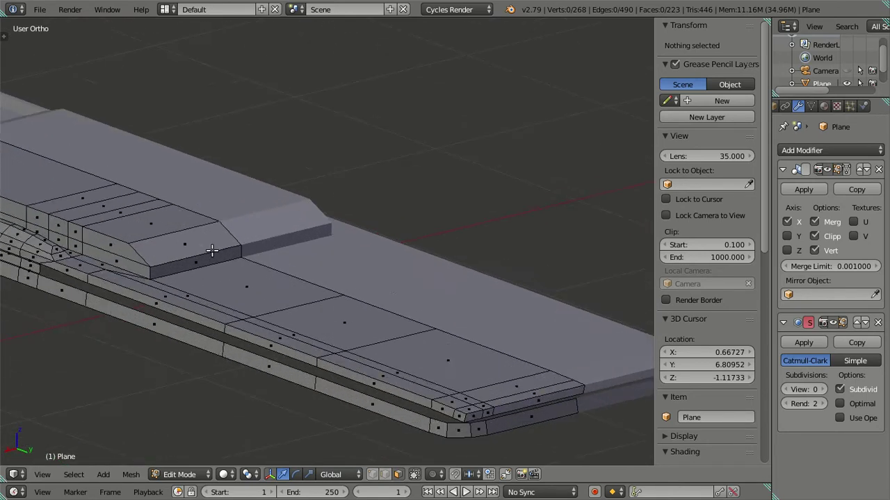
scroll(278, 230, "up", 2)
scroll(382, 182, "up", 1)
scroll(369, 245, "up", 2)
scroll(369, 245, "up", 3)
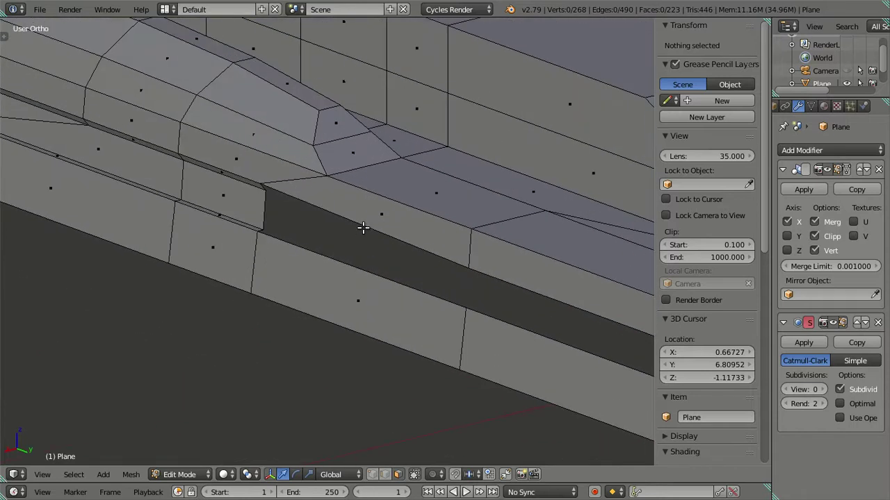
scroll(365, 229, "down", 3)
scroll(375, 251, "up", 3)
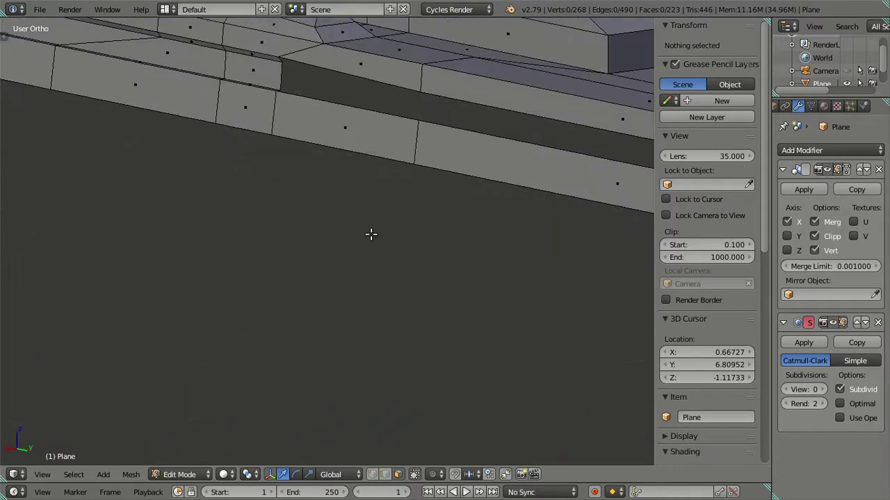
scroll(361, 208, "up", 2)
scroll(331, 278, "down", 4)
scroll(327, 298, "down", 1)
scroll(318, 248, "down", 2)
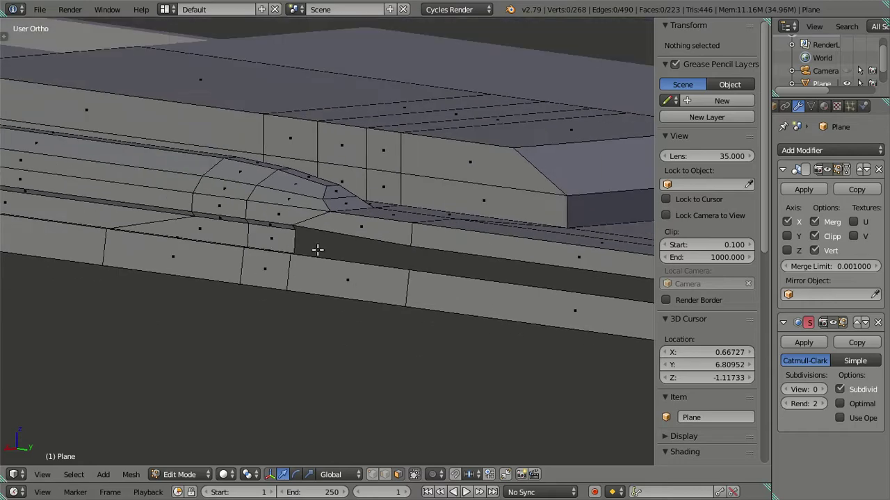
scroll(356, 285, "up", 3)
scroll(235, 284, "up", 1)
scroll(463, 236, "down", 2)
scroll(378, 292, "down", 1)
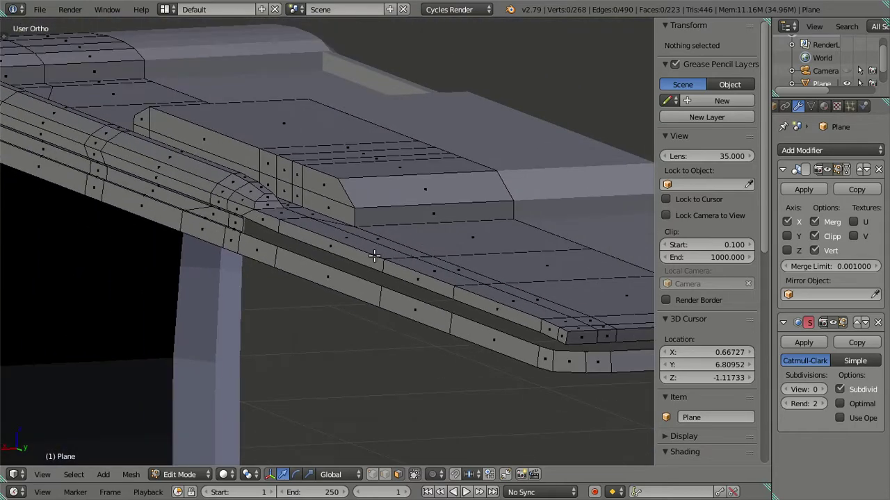
scroll(325, 235, "up", 2)
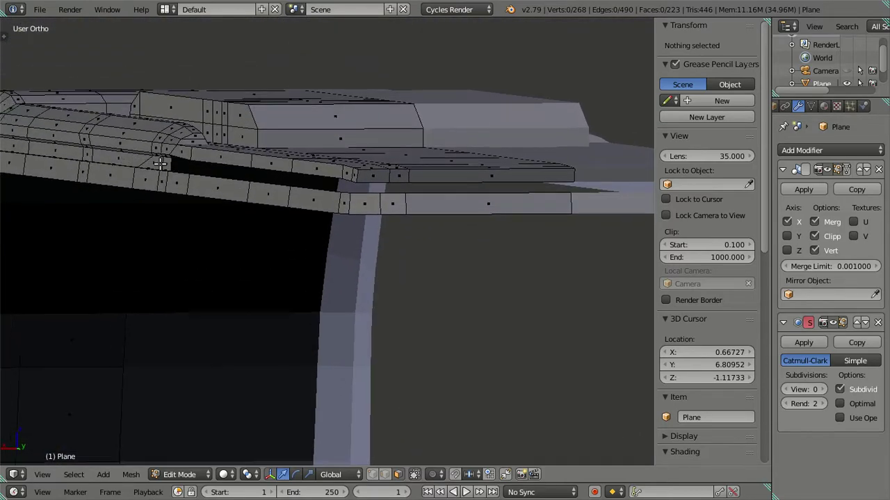
scroll(278, 235, "up", 2)
scroll(209, 222, "up", 2)
scroll(278, 244, "down", 2)
scroll(318, 257, "up", 1)
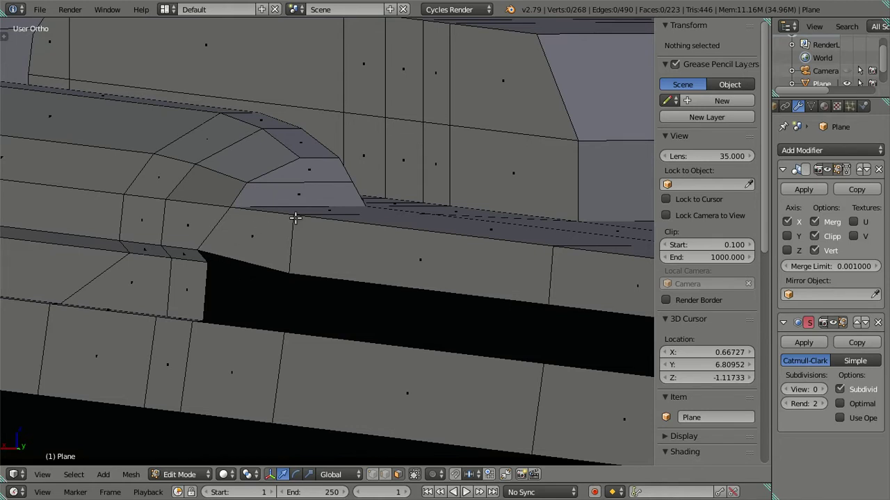
Step: Delete the two lower roof-band faces beneath the curved roof-lip corner
right_click(273, 236)
middle_click_drag(274, 236, 286, 244)
right_click(345, 256, "shift")
key("x")
left_click(346, 254)
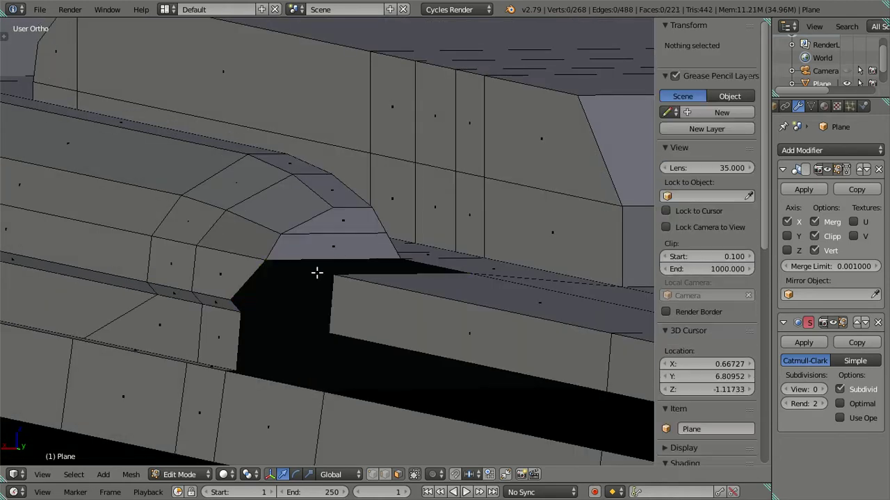
Step: Make hidden geometry selectable, pick the hole's corner vertex, and view it from above
right_click(234, 304)
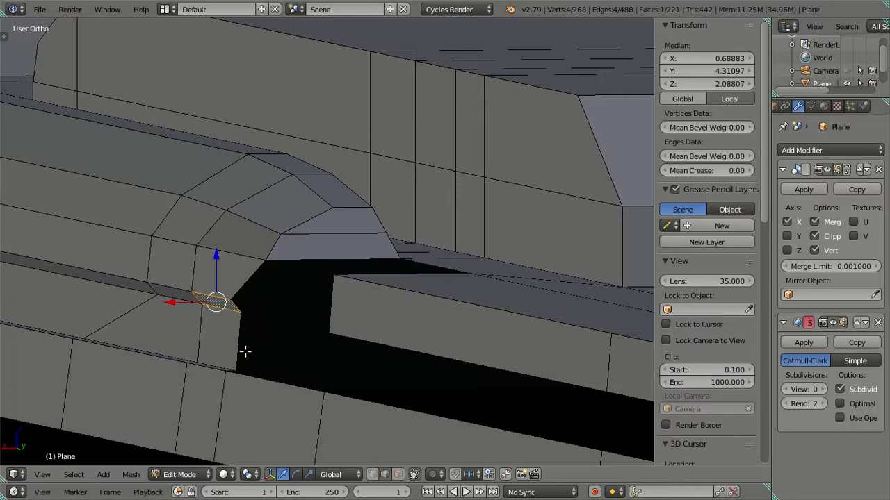
left_click(384, 474)
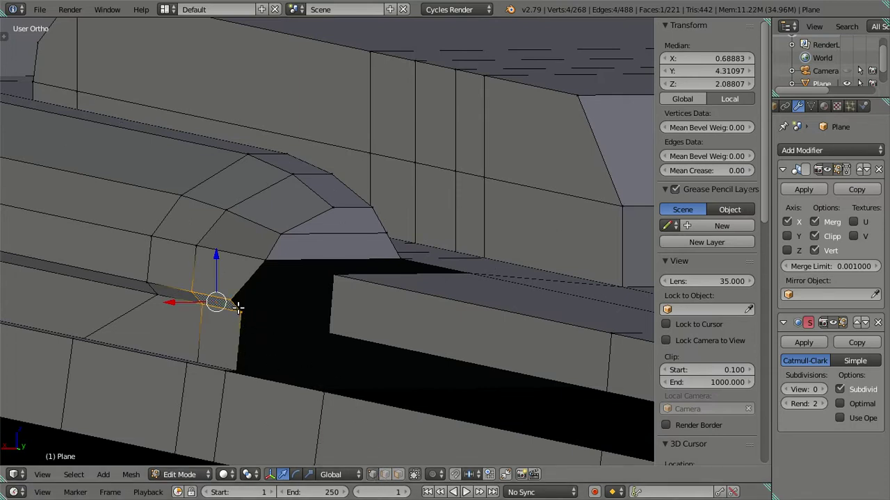
right_click(240, 311)
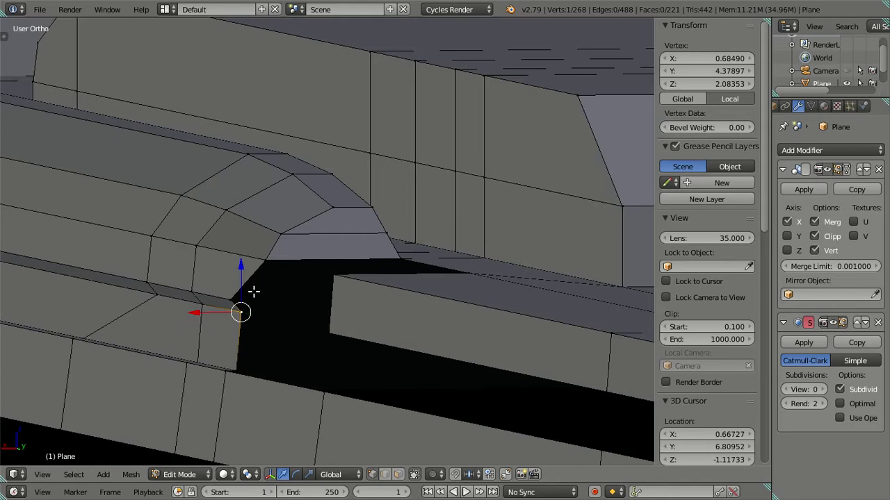
mouse_move(276, 287)
middle_mouse_down()
mouse_move(285, 179)
mouse_move(294, 229)
mouse_move(327, 243)
mouse_move(144, 169)
mouse_move(218, 201)
mouse_move(194, 200)
mouse_move(277, 210)
middle_mouse_up()
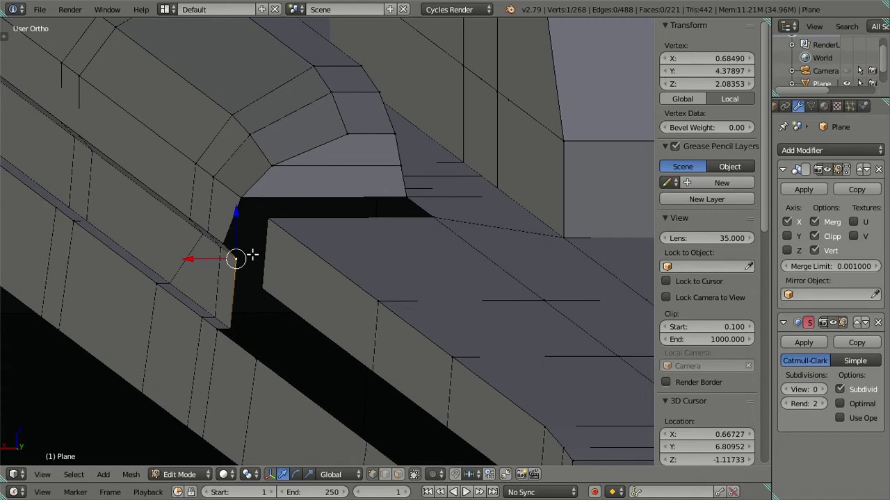
middle_click_drag(251, 255, 248, 207)
Step: Delete the two faces directly under the roof lip to extend the notch
left_click(397, 474)
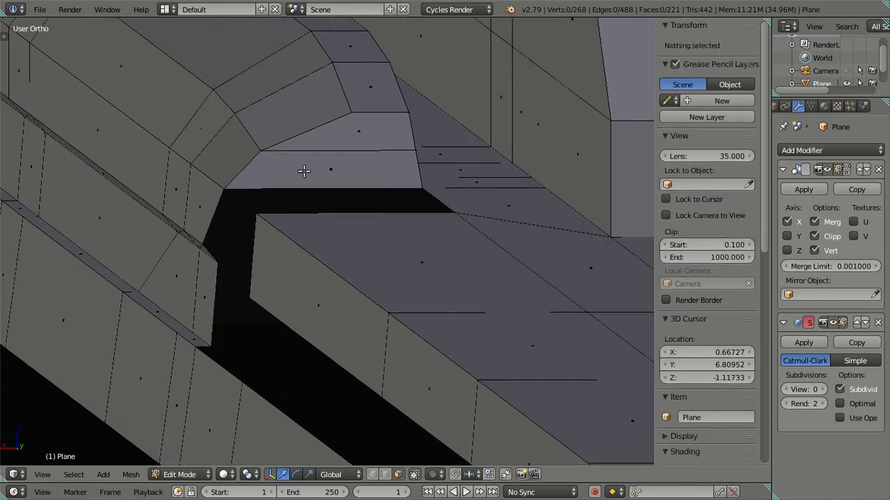
left_click(303, 170)
left_click(328, 145, "shift")
key("x")
left_click(383, 143)
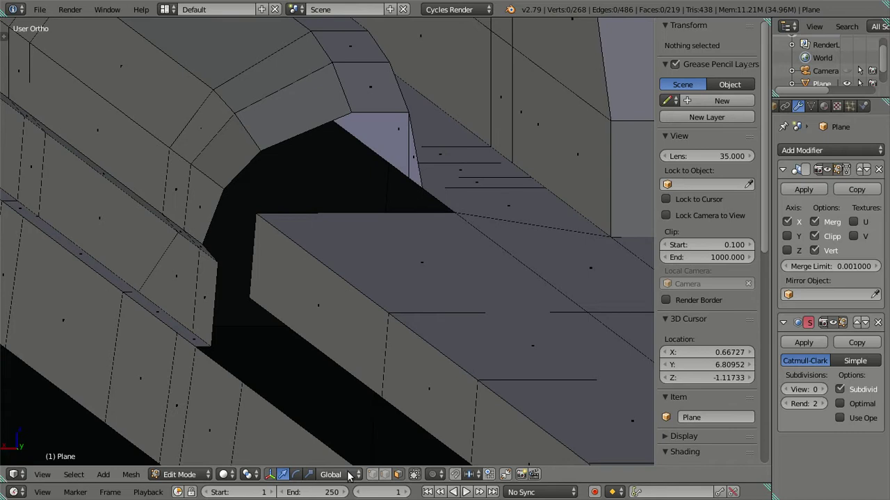
Step: Try extruding the hole's border edge, then undo the extrusion
right_click(236, 182)
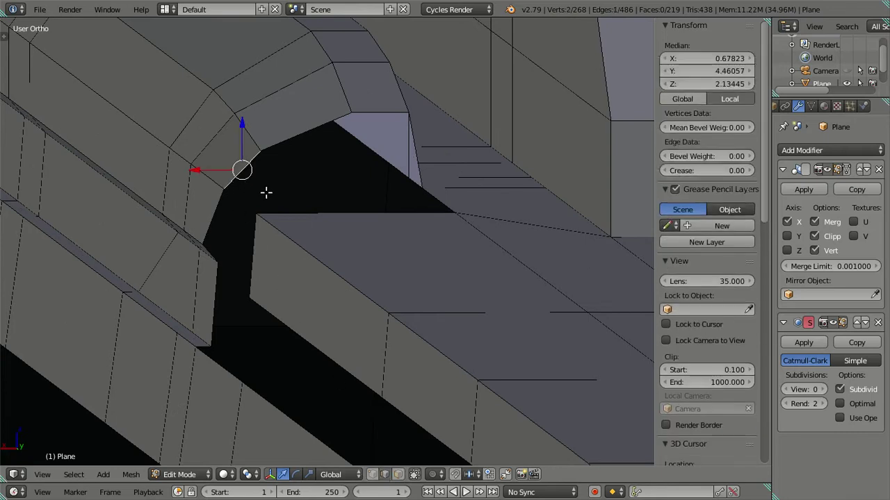
key("e")
right_click(248, 185)
key("ctrl+z")
key("ctrl+shift+z")
key("e")
right_click(280, 185)
middle_click_drag(280, 185, 294, 210)
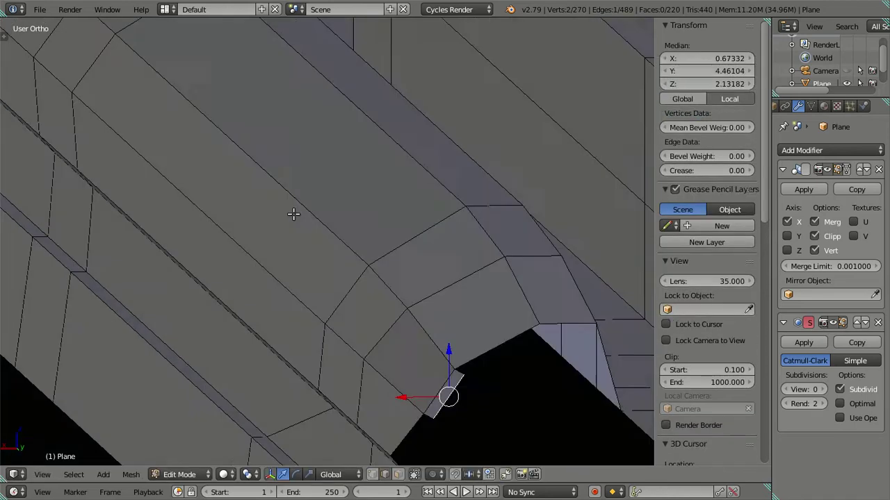
key("ctrl+z")
mouse_move(342, 250)
middle_mouse_down()
mouse_move(297, 185)
mouse_move(188, 93)
mouse_move(316, 178)
mouse_move(421, 294)
mouse_move(218, 280)
mouse_move(212, 294)
mouse_move(364, 258)
mouse_move(549, 290)
mouse_move(452, 264)
middle_mouse_up()
Step: Turn off X mirroring and zoom in on the notch corner
scroll(421, 275, "up", 2)
scroll(422, 275, "up", 2)
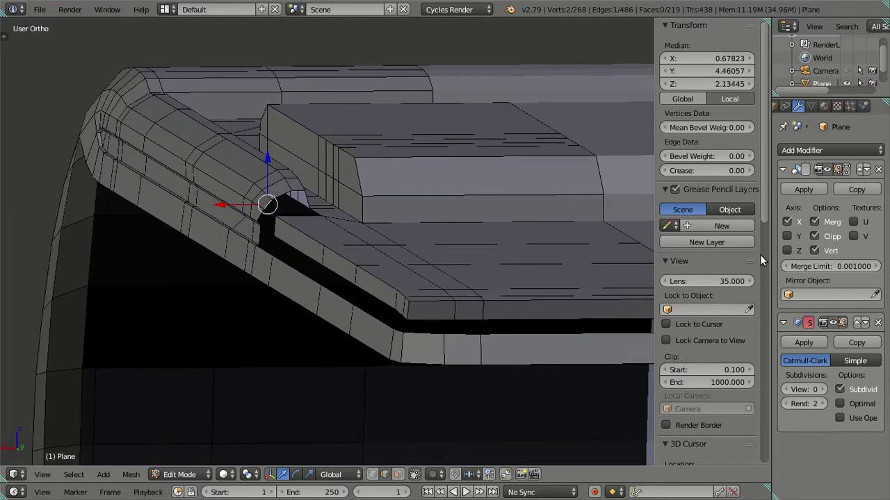
left_click(799, 221)
scroll(257, 209, "up", 2)
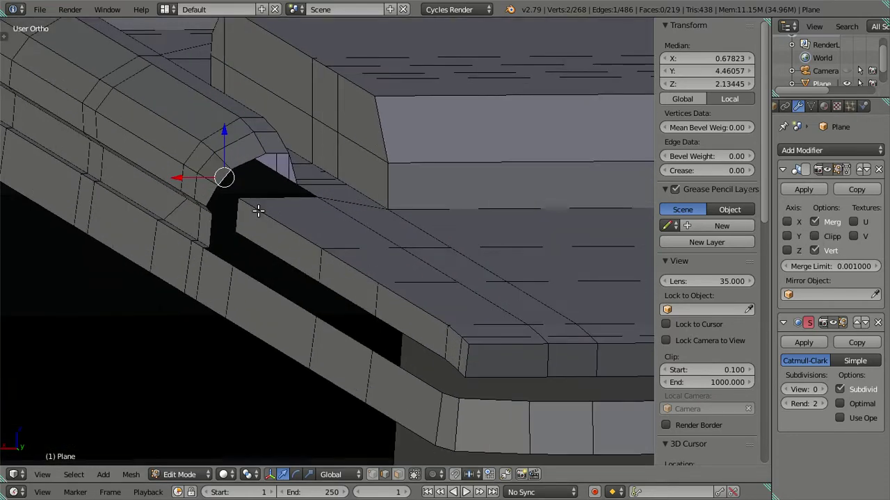
scroll(243, 204, "up", 1)
middle_click_drag(243, 204, 347, 280, "shift")
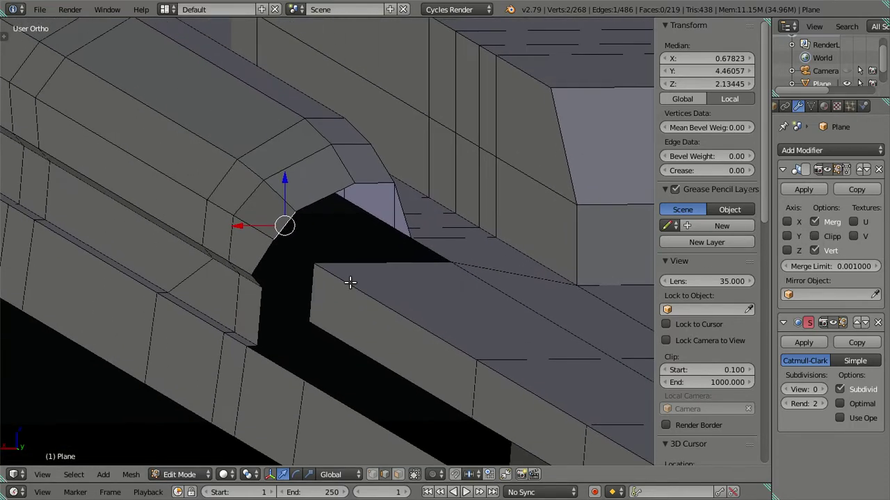
Step: Duplicate the border edge in place and nudge it along the X axis
key("e")
key("Escape")
key("g")
key("Escape")
key("g")
key("x")
left_click(254, 231)
scroll(255, 296, "up", 2)
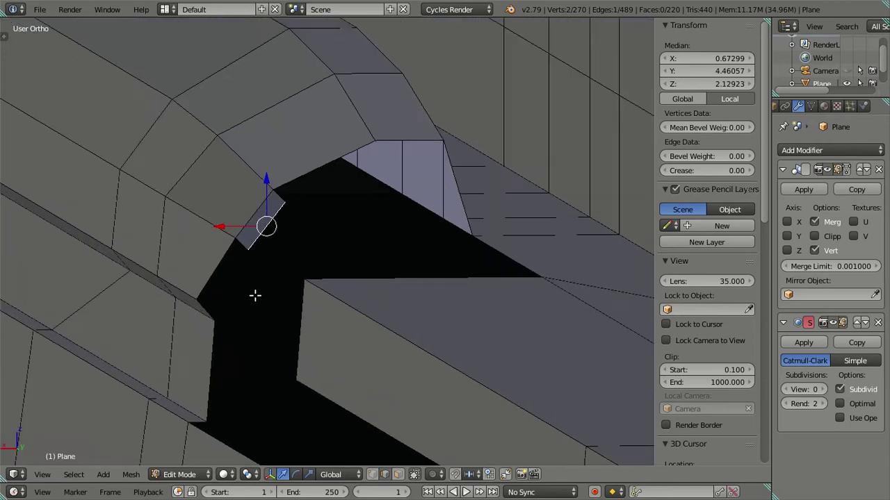
Step: Fill the notch's inner corner edges with a narrow face and shift its upper edge along X
right_click(205, 300)
right_click(238, 248, "ctrl")
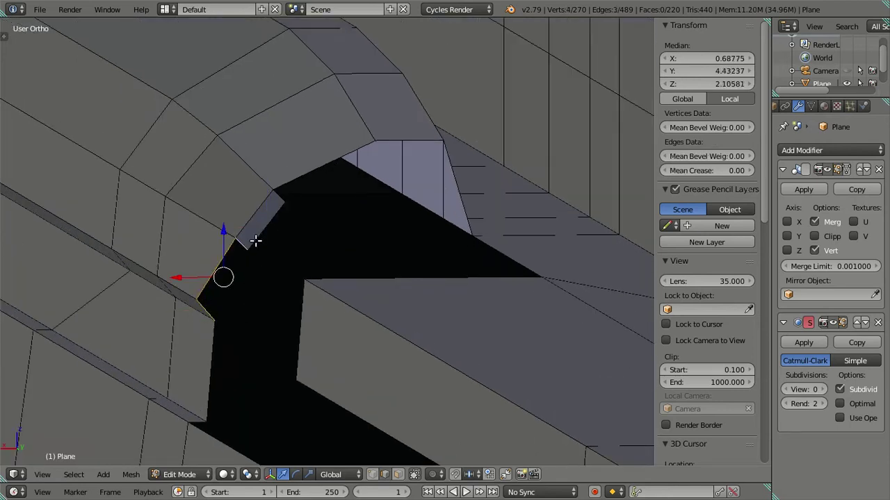
key("f")
right_click(248, 222)
left_click_drag(259, 189, 222, 230)
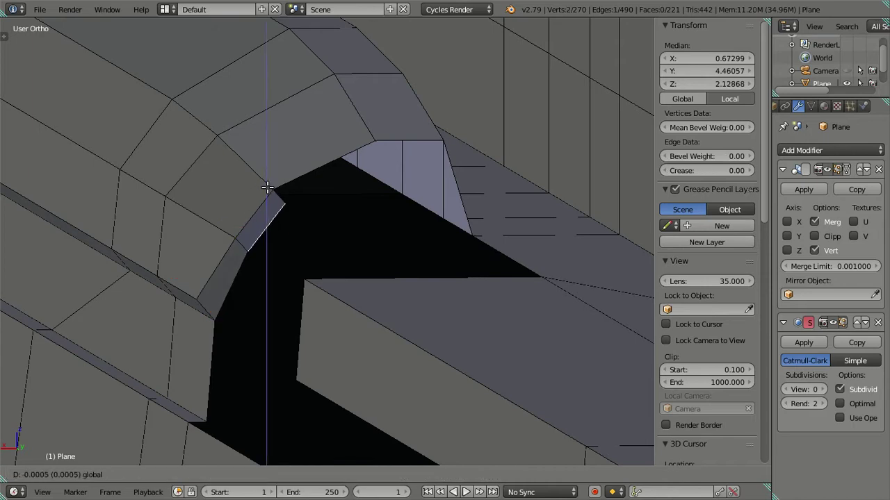
key("g")
key("x")
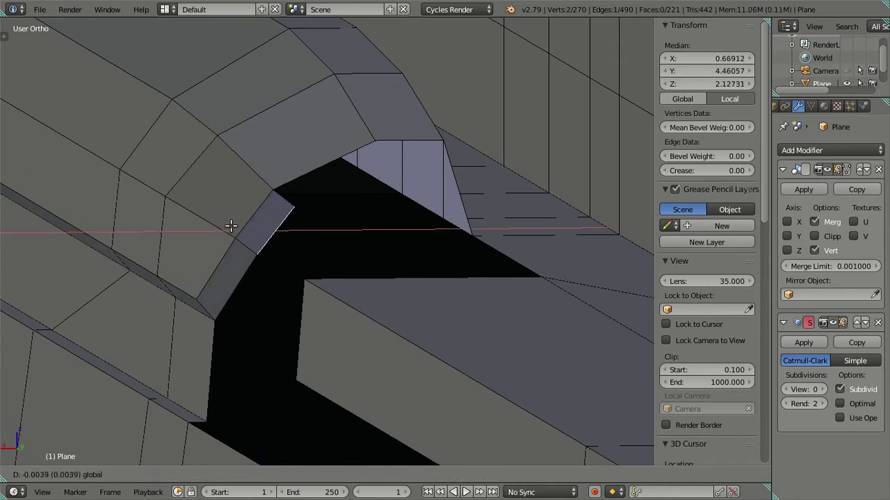
left_click(229, 224)
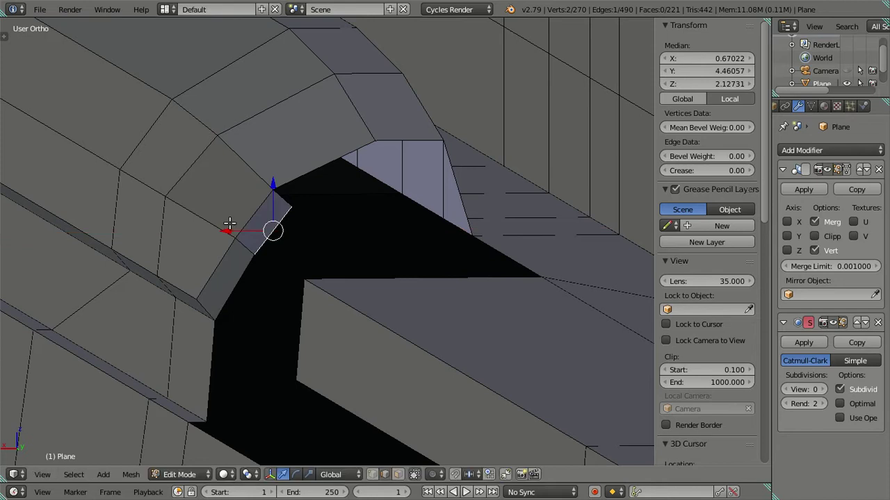
key("a")
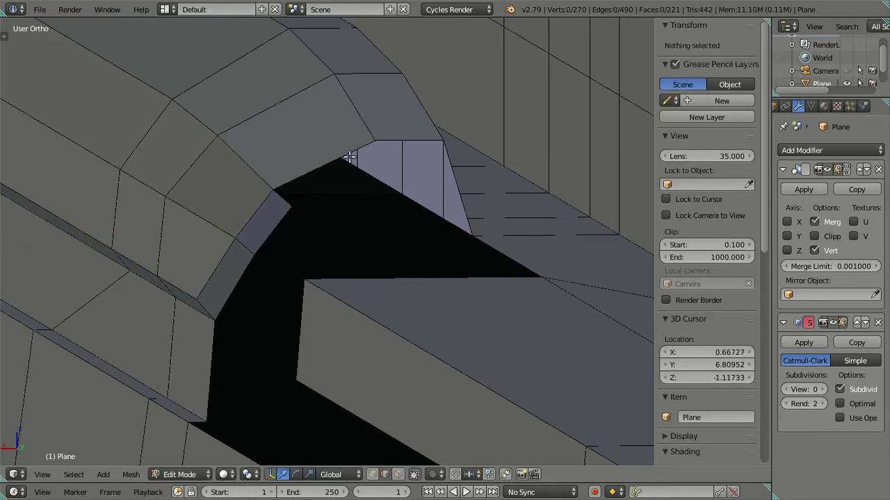
Step: Zoom out and orbit around the ledge and arch of the bus body
scroll(321, 261, "down", 2)
scroll(324, 260, "down", 1)
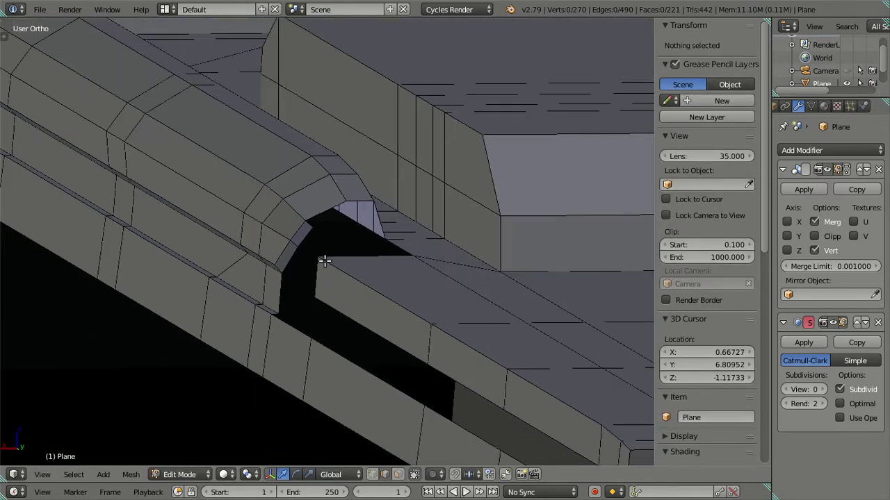
scroll(327, 262, "down", 1)
scroll(330, 270, "down", 2)
mouse_move(330, 270)
middle_mouse_down()
mouse_move(308, 272)
mouse_move(362, 274)
middle_mouse_up()
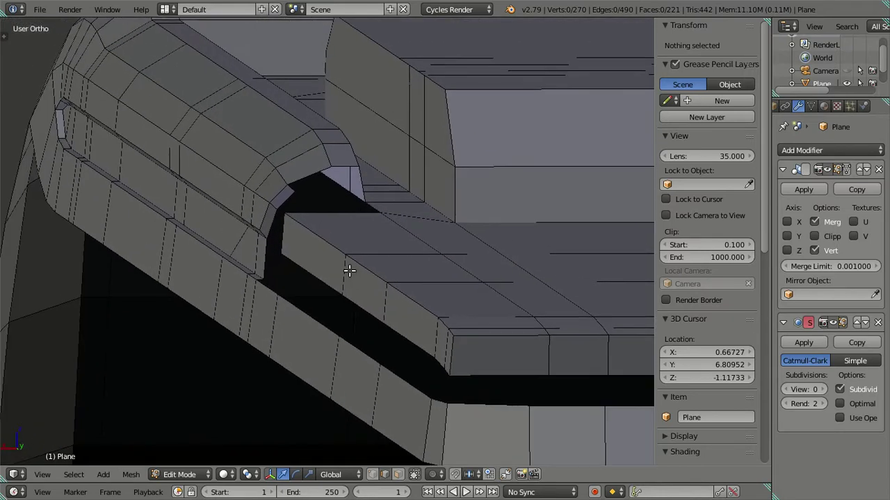
scroll(345, 268, "down", 1)
scroll(332, 268, "up", 1)
scroll(324, 270, "up", 1)
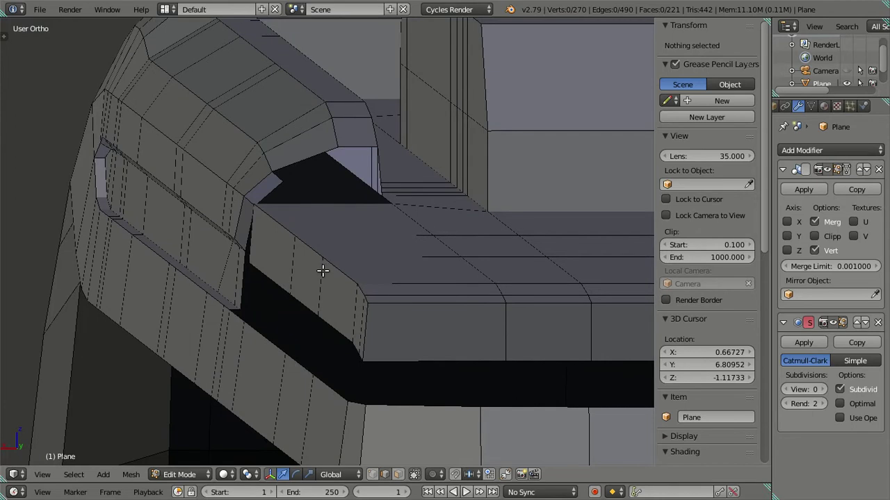
mouse_move(320, 269)
middle_mouse_down()
mouse_move(289, 255)
mouse_move(280, 183)
middle_mouse_up()
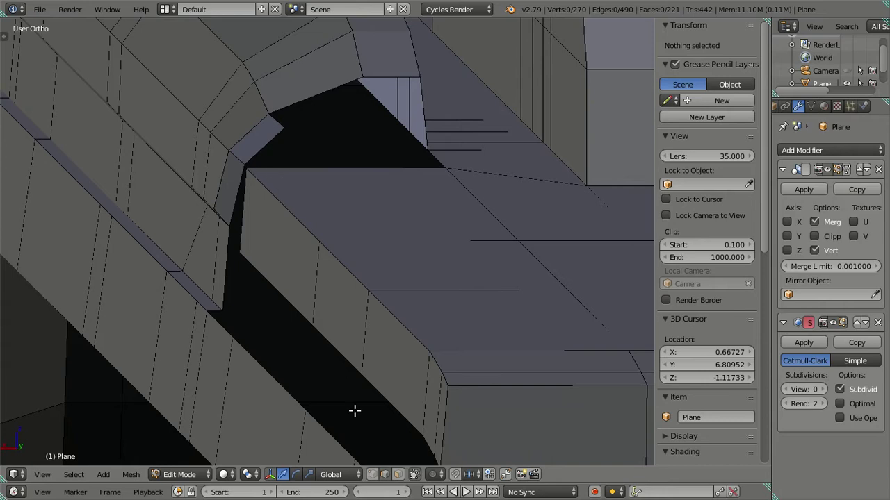
middle_click_drag(287, 257, 268, 220, "shift")
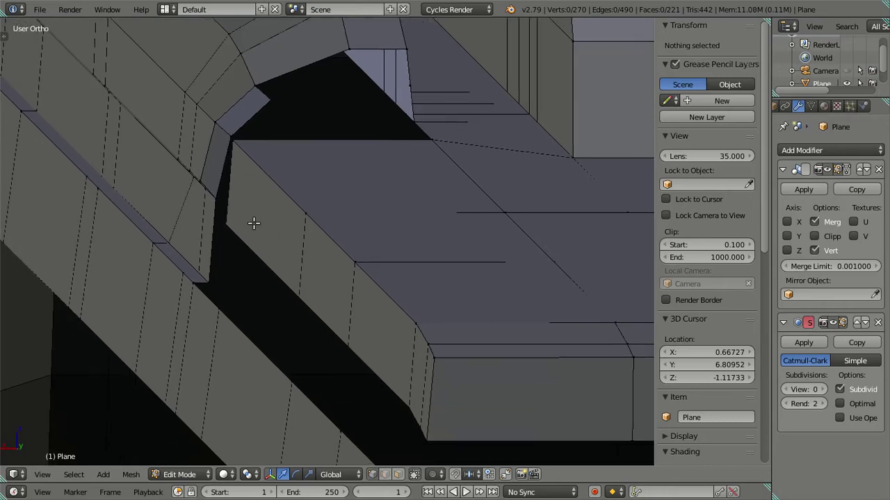
Step: Inspect the X coordinates of the arch-corner and notch-corner vertices
right_click(229, 136)
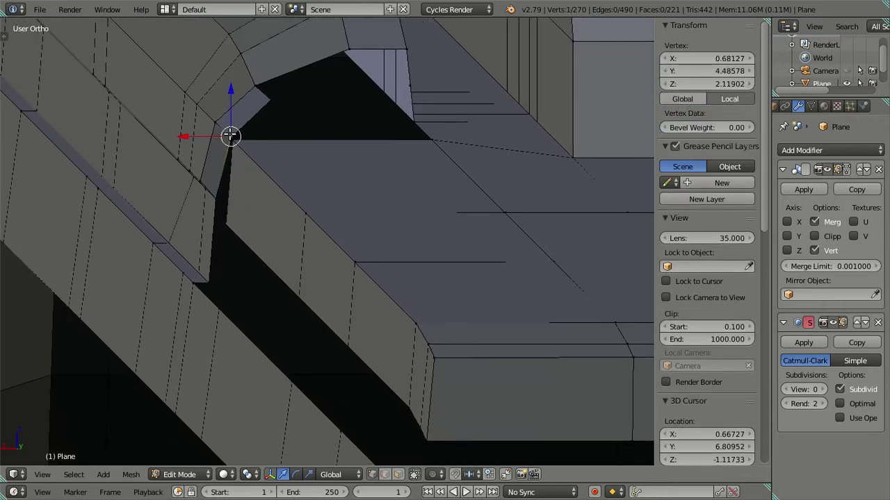
left_click(688, 60)
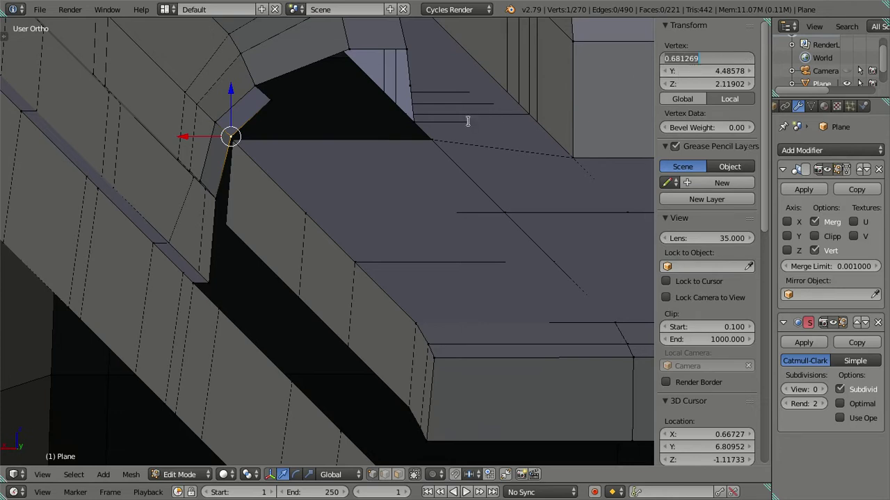
right_click(330, 234, "alt")
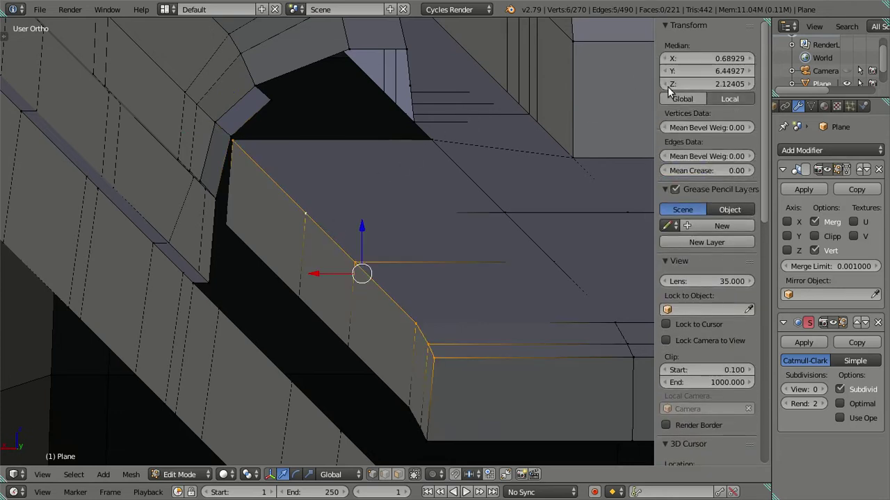
left_click_drag(695, 58, 702, 59)
key("a")
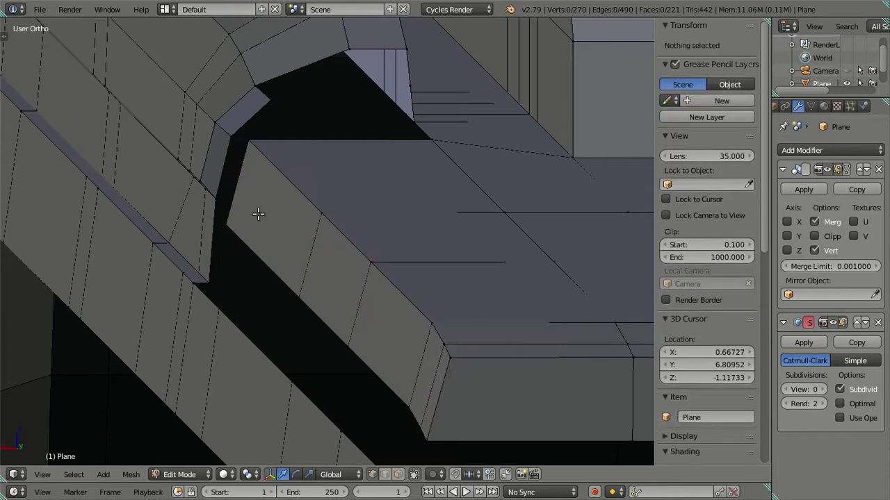
right_click(224, 198)
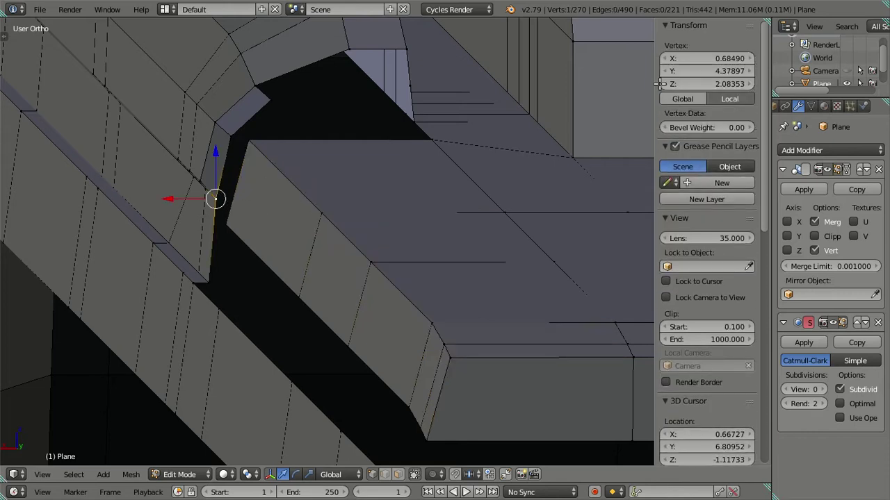
left_click(695, 59)
key("Escape")
Step: Inspect the edge loops along the lower block edge and the lower bevel
key("a")
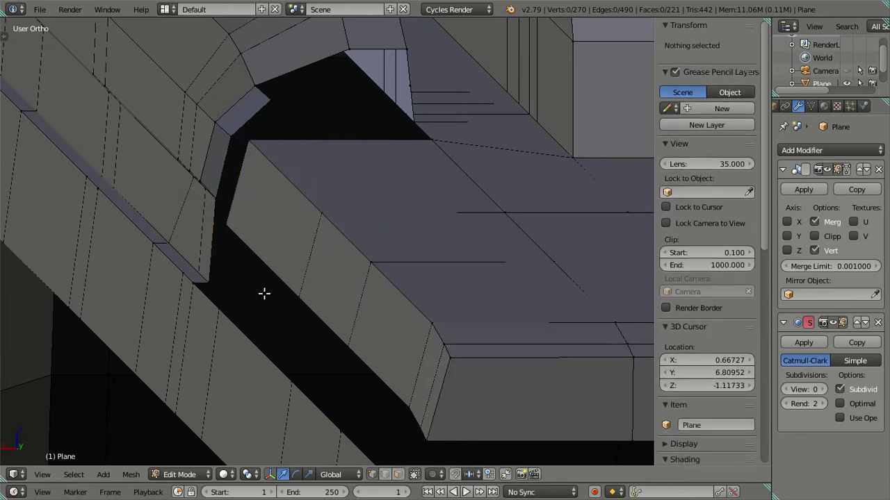
right_click(312, 320, "alt")
scroll(543, 241, "down", 3)
scroll(445, 232, "down", 3)
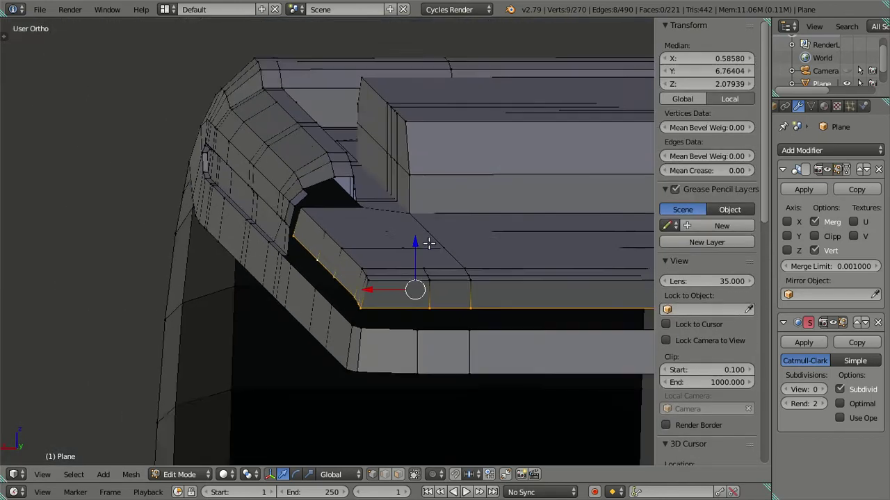
scroll(417, 243, "down", 1)
right_click(354, 299)
scroll(355, 299, "up", 2)
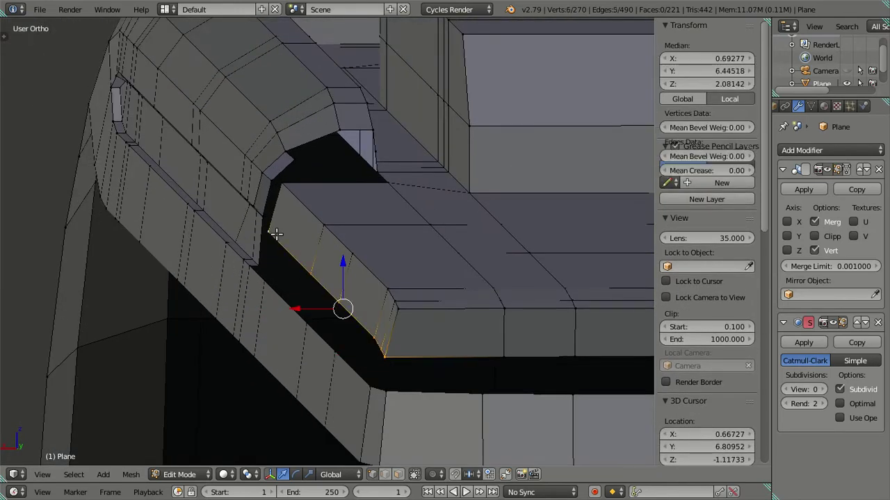
right_click(281, 239, "alt")
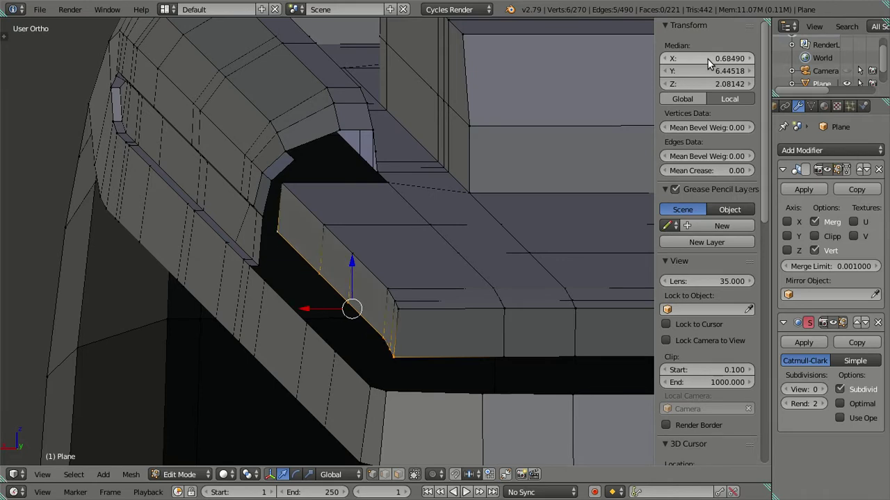
key("a")
Step: Pan and orbit to bring the roof-lip front corner into close view
scroll(315, 249, "up", 2)
middle_click_drag(298, 220, 295, 249, "shift")
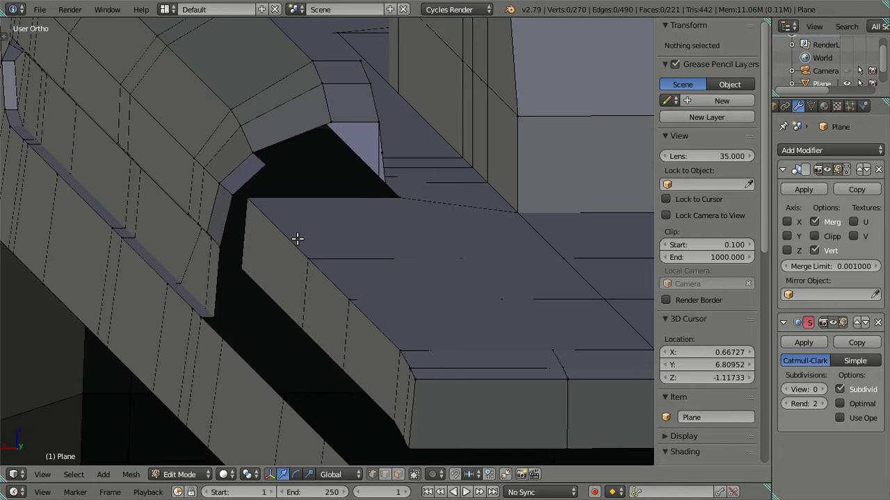
scroll(297, 238, "down", 1)
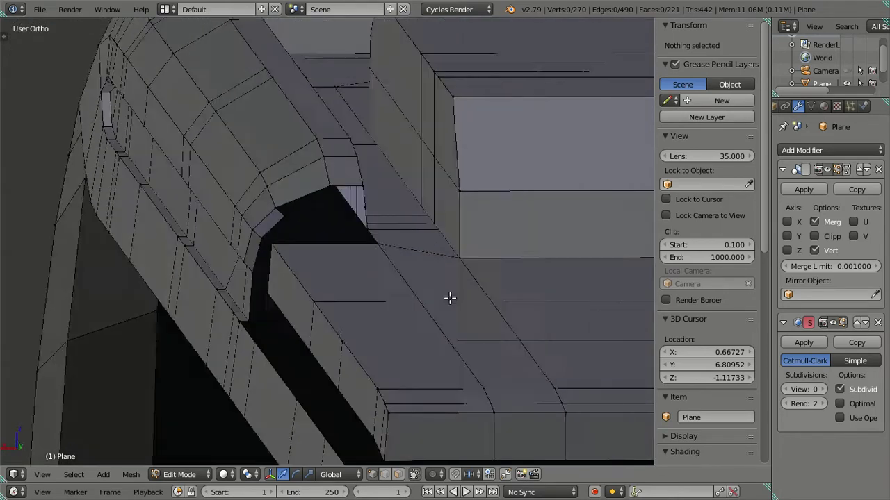
mouse_move(449, 297)
middle_mouse_down()
mouse_move(421, 325)
mouse_move(427, 314)
middle_mouse_up()
scroll(429, 313, "up", 1)
scroll(429, 312, "up", 2)
scroll(367, 280, "up", 1)
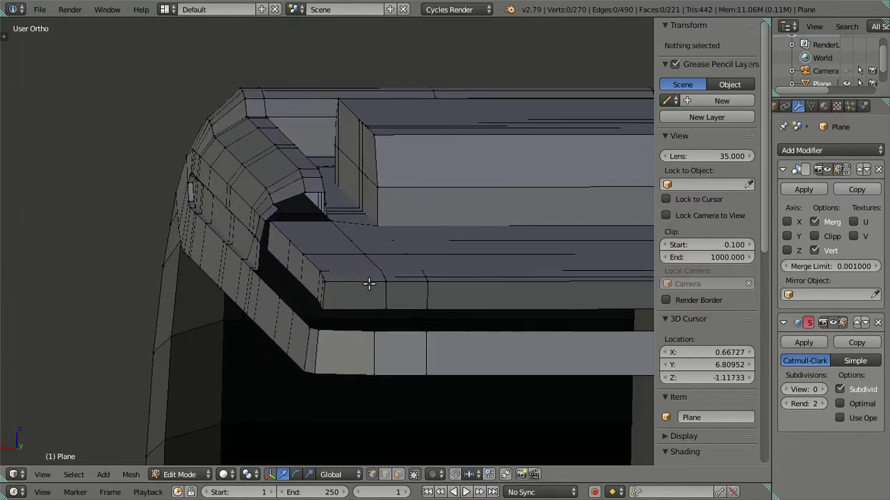
scroll(367, 280, "up", 1)
scroll(368, 280, "up", 1)
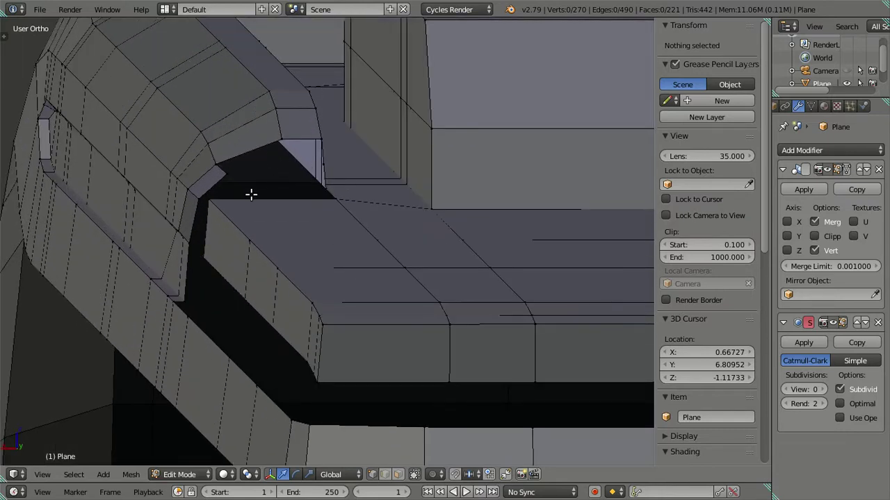
scroll(251, 195, "up", 1)
Step: Add a centred edge loop across the roof-lip front corner
key("ctrl+r")
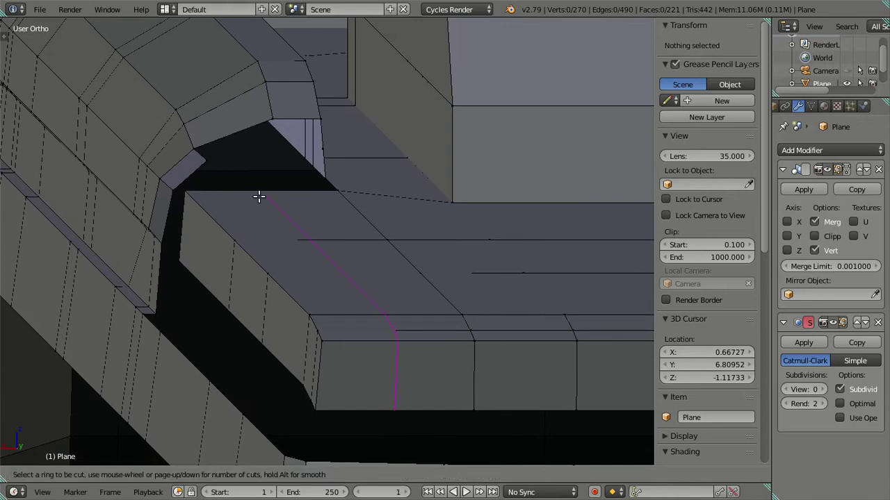
left_click(258, 196)
right_click(258, 197)
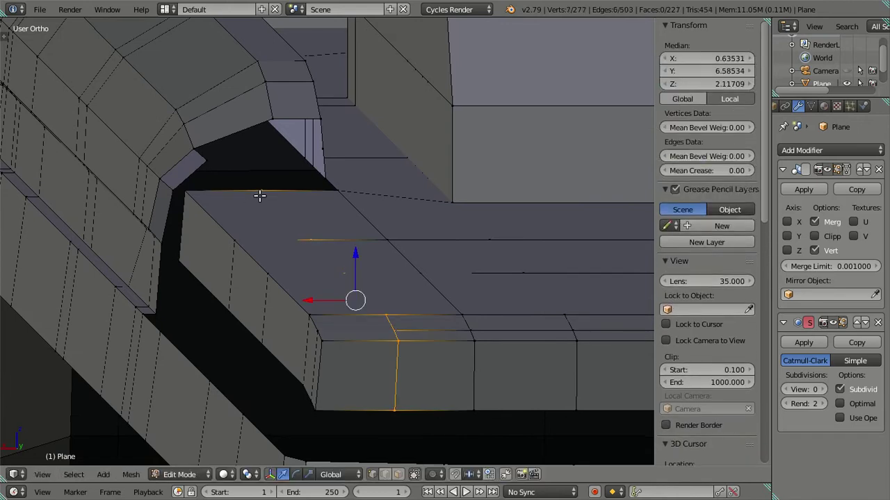
middle_click_drag(258, 197, 278, 239)
key("KP_8")
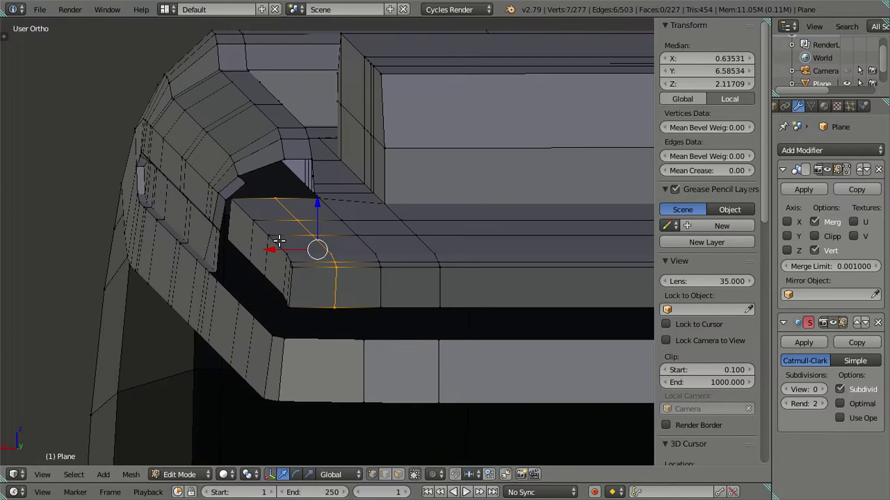
key("KP_8")
key("KP_8")
key("KP_8")
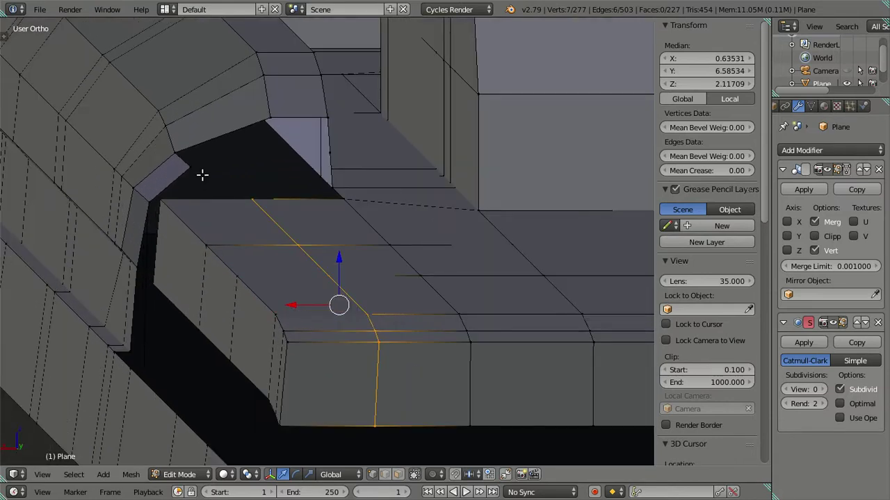
Step: Align the new loop's Median X to the corner vertex's X of 0.65916
right_click(201, 174)
left_click(675, 61)
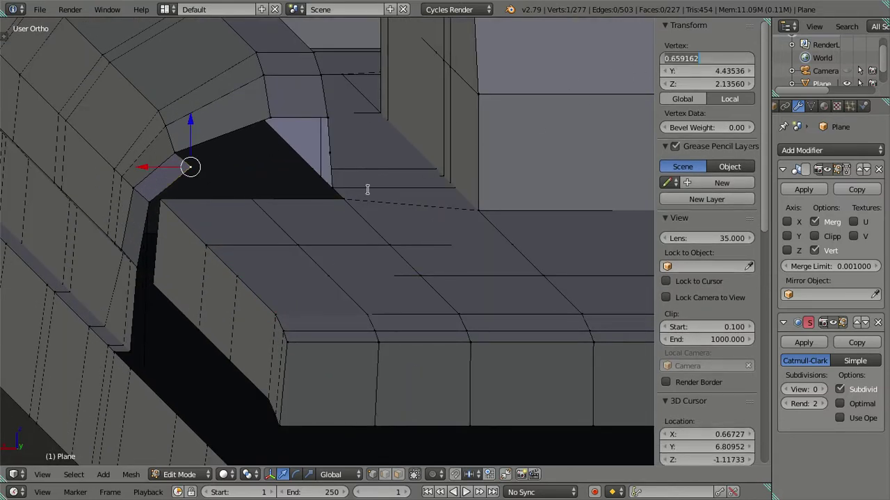
key("Escape")
right_click(361, 271, "alt")
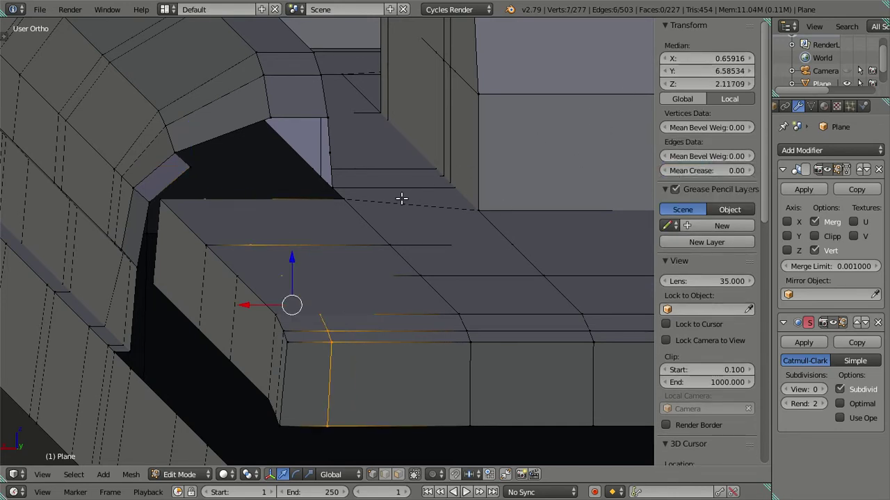
key("a")
key("z")
key("z")
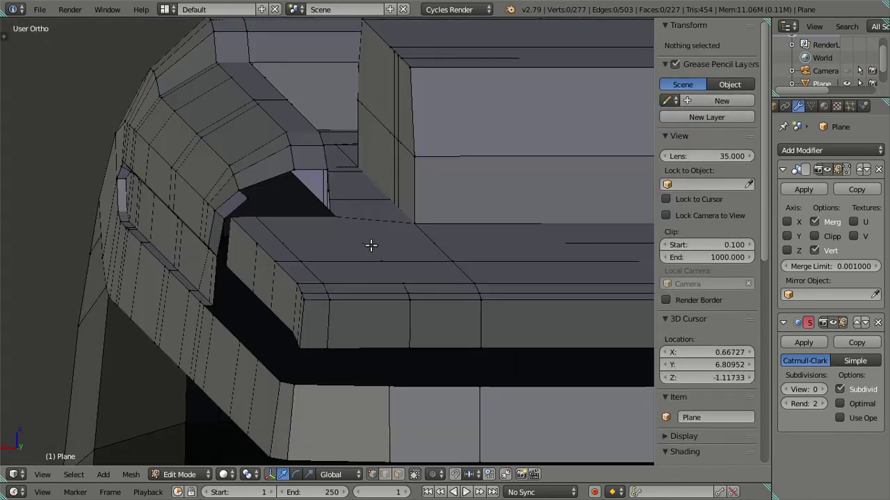
Step: Zoom in and out to review the new loop at the roof-lip corner
scroll(370, 244, "up", 2)
scroll(345, 222, "down", 1)
scroll(341, 222, "down", 1)
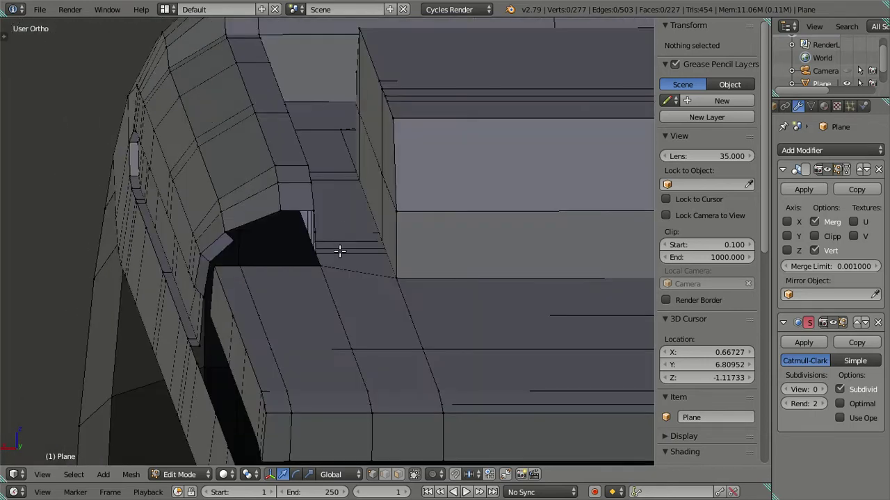
scroll(341, 249, "down", 2)
scroll(368, 190, "down", 1)
scroll(354, 215, "up", 2)
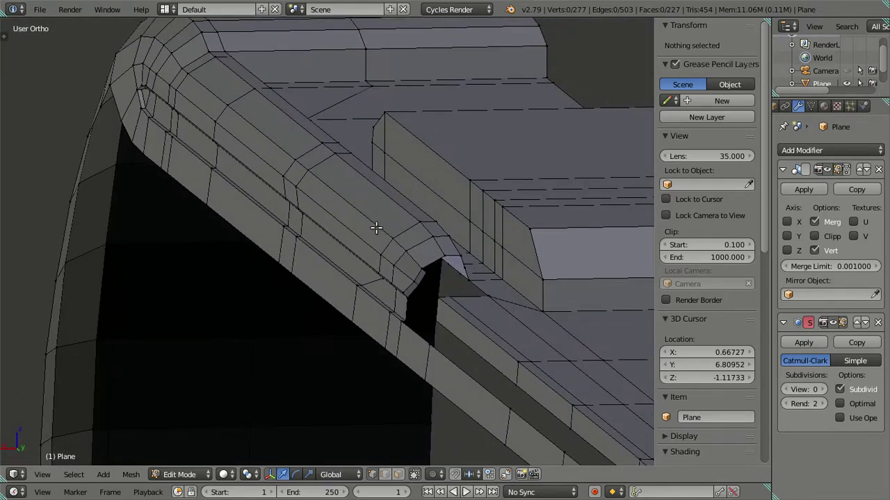
scroll(375, 228, "up", 1)
scroll(349, 248, "up", 1)
scroll(287, 227, "up", 1)
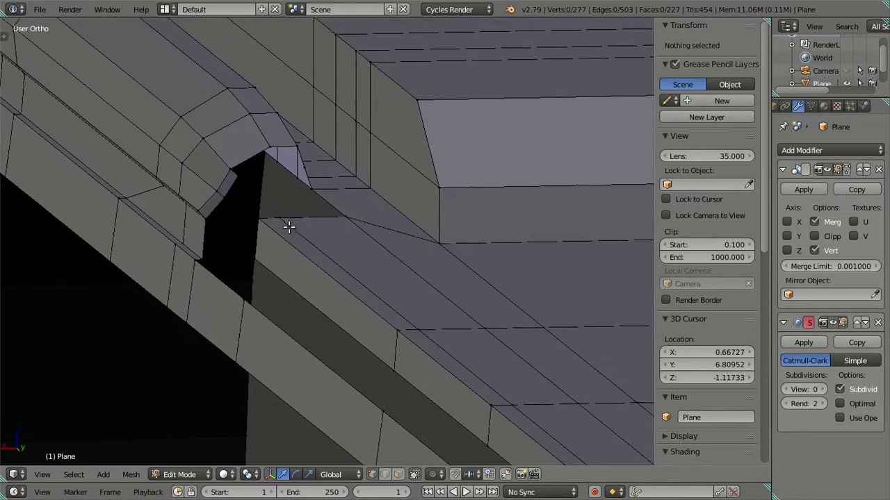
scroll(288, 228, "up", 1)
scroll(284, 218, "up", 1)
scroll(279, 215, "down", 2)
Step: Zoom and orbit around the notch opening under the roof-lip corner to inspect it
scroll(280, 216, "down", 1)
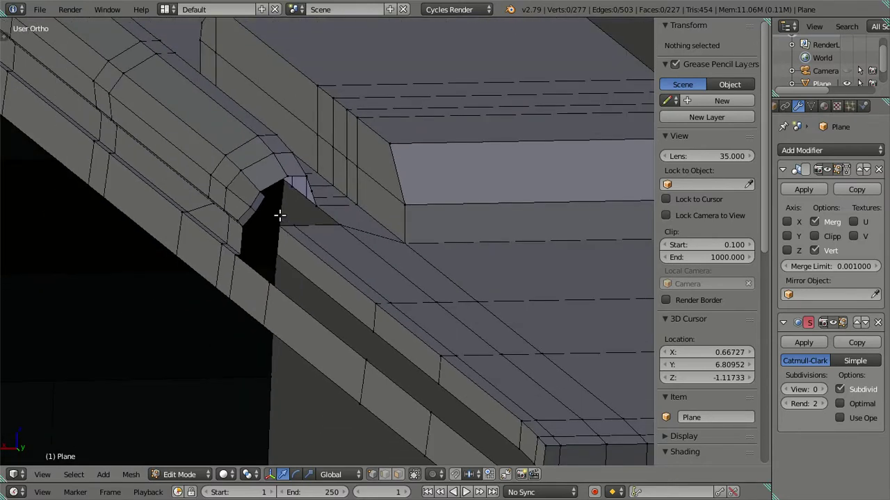
scroll(415, 324, "down", 1)
scroll(347, 371, "up", 1)
scroll(302, 294, "up", 1)
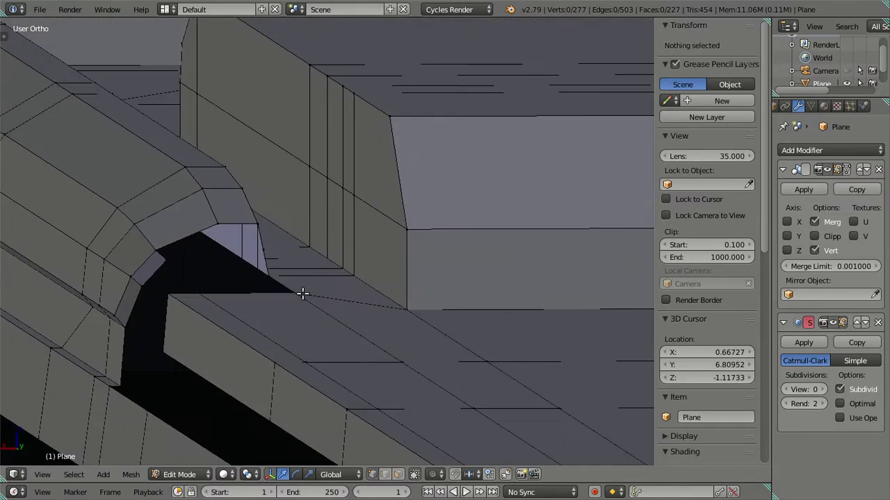
scroll(374, 285, "up", 1)
scroll(352, 299, "up", 1)
scroll(352, 306, "up", 1)
scroll(389, 340, "down", 3)
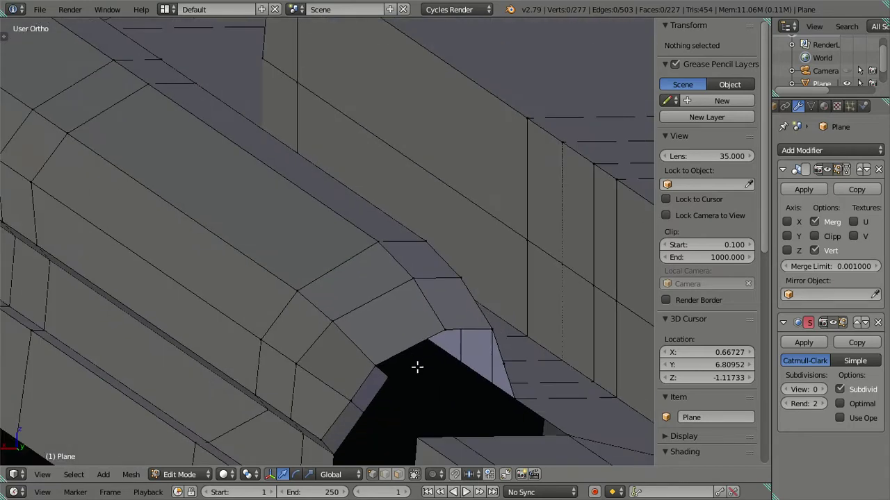
scroll(314, 222, "up", 1)
scroll(319, 233, "up", 1)
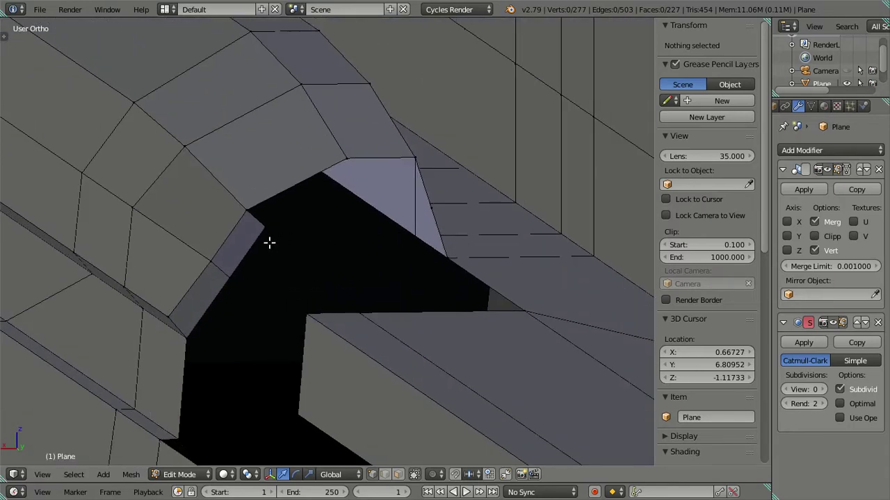
right_click(435, 257)
scroll(427, 253, "up", 1)
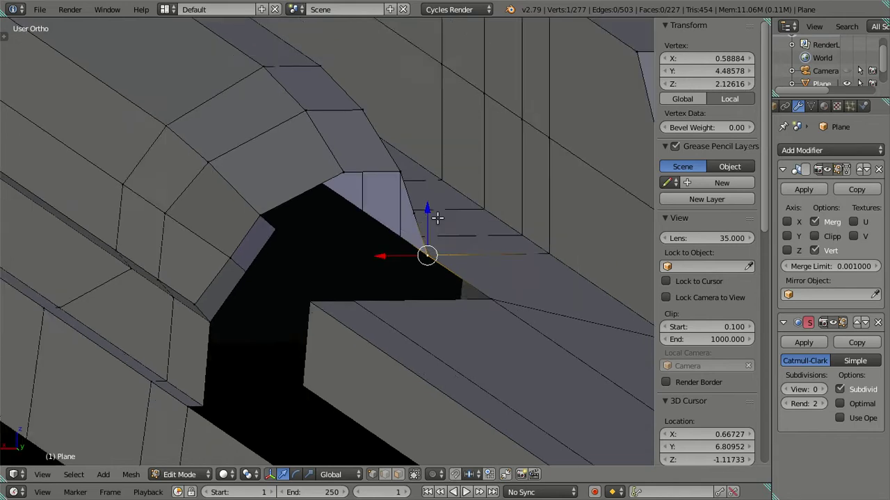
key("a")
scroll(438, 264, "up", 2)
mouse_move(450, 298)
middle_mouse_down()
mouse_move(179, 292)
mouse_move(429, 260)
middle_mouse_up()
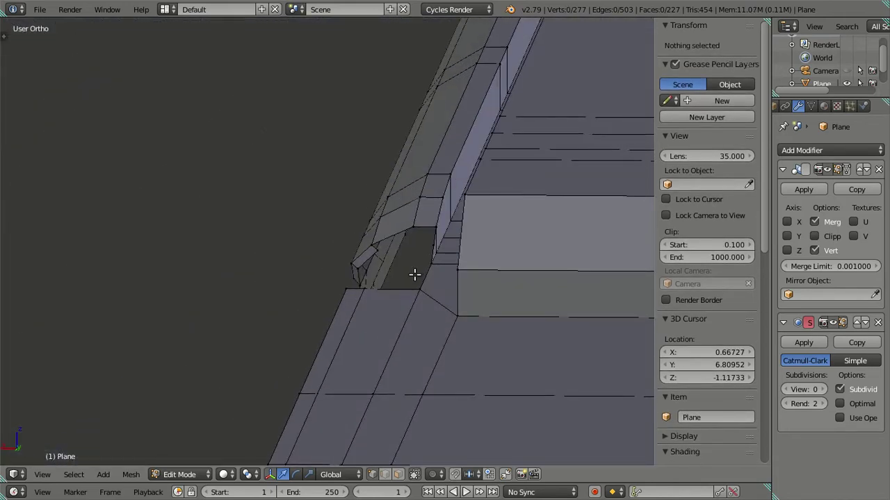
scroll(414, 275, "up", 1)
scroll(383, 262, "up", 1)
scroll(399, 267, "up", 1)
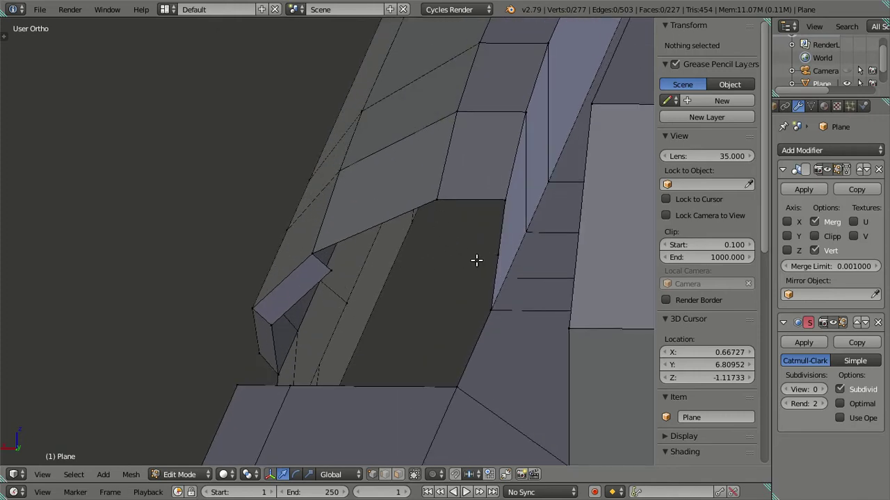
scroll(491, 259, "up", 2)
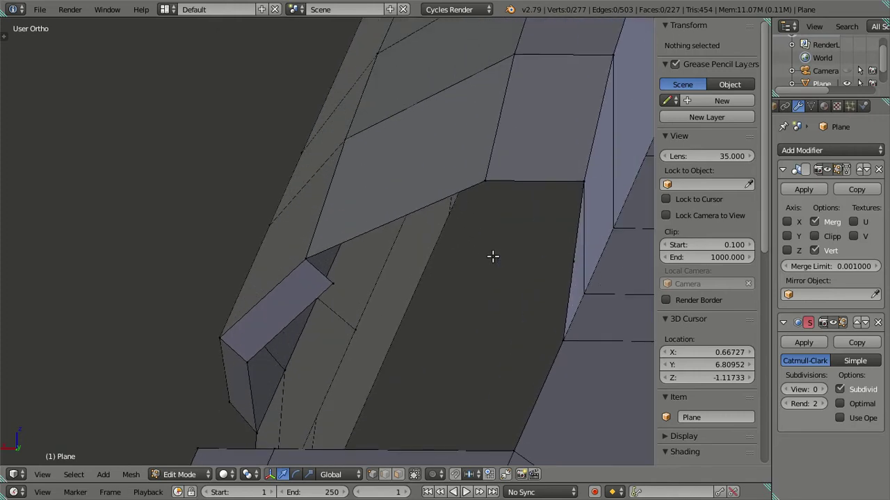
Step: Copy the right-side vertex's Z height and extrude a corner vertex down to Z 2.14274
right_click(485, 185)
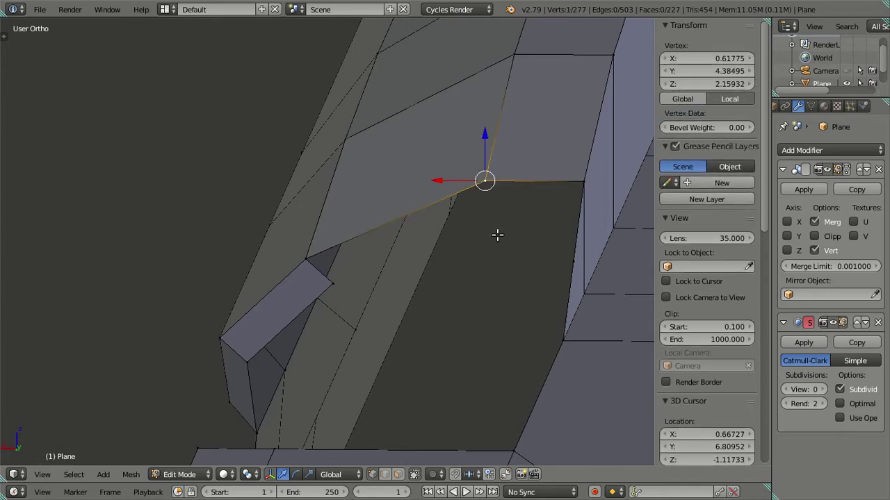
middle_click_drag(531, 256, 422, 259, "shift")
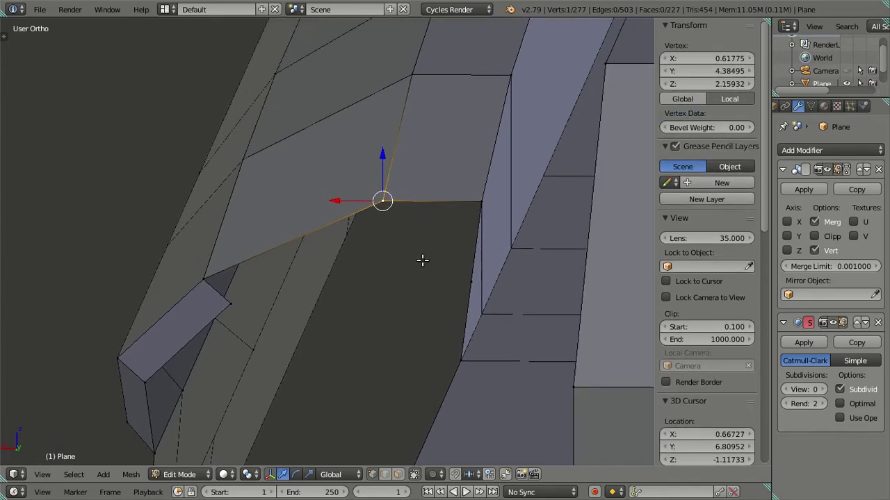
right_click(460, 269)
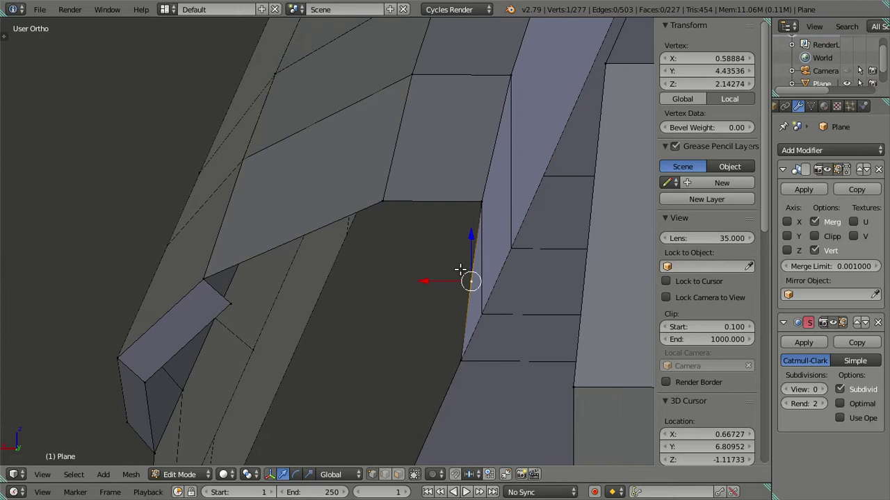
left_click(706, 83)
key("Return")
right_click(375, 201)
key("e")
left_click(402, 324)
key("ctrl+z")
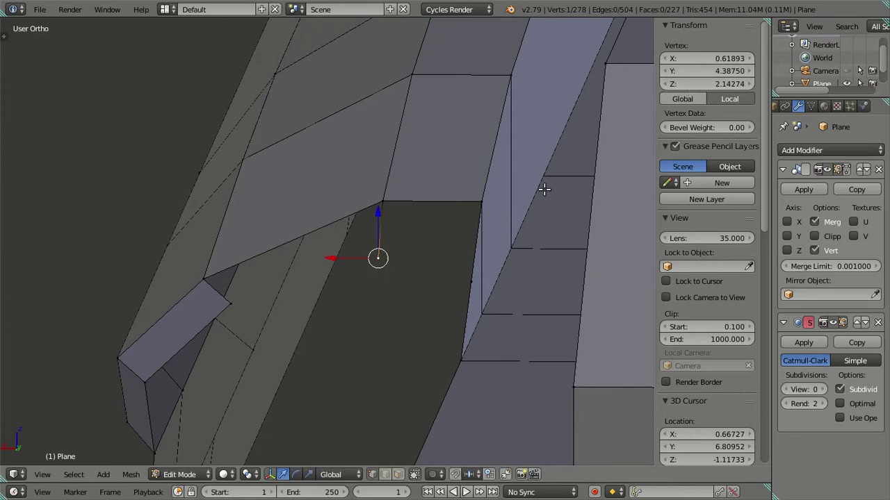
Step: Give the opening-edge vertices the matching Y coordinate 4.43536
right_click(472, 278)
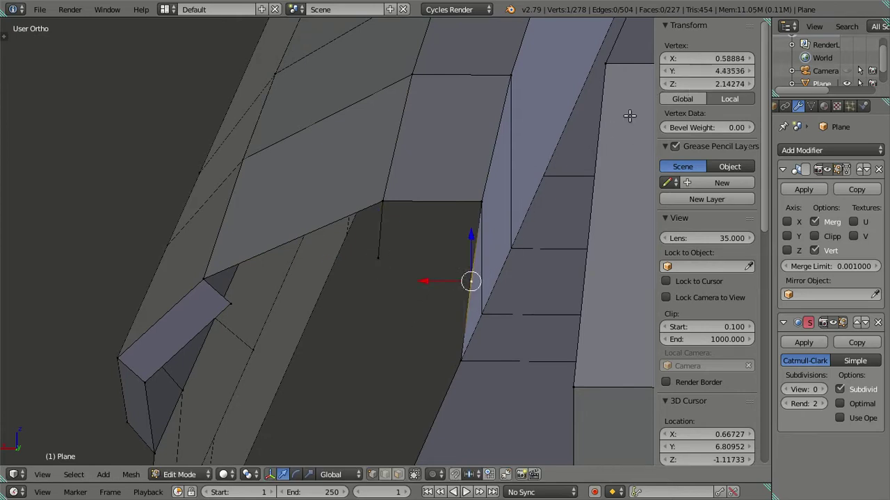
left_click(716, 71)
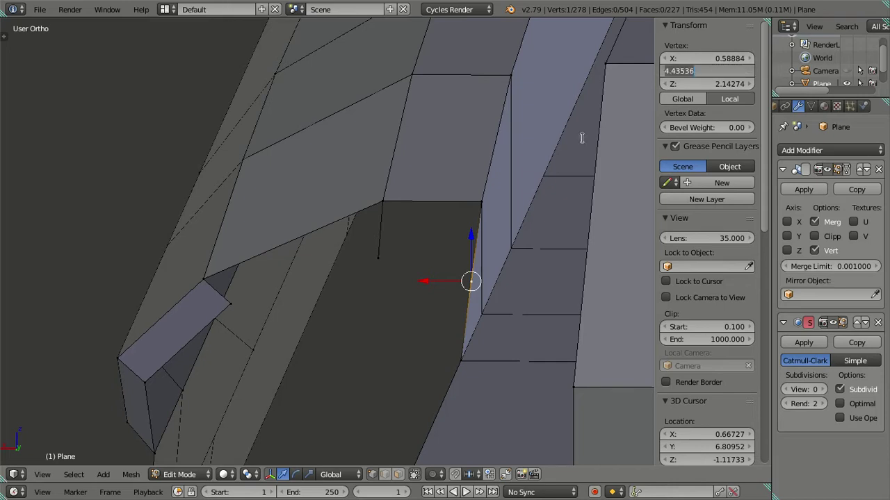
key("Escape")
right_click(469, 237)
right_click(390, 261)
key("ctrl+v")
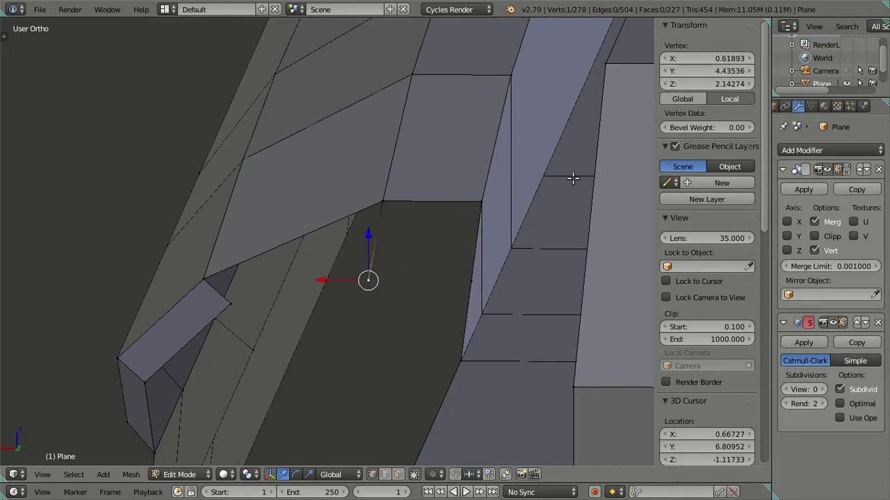
key("a")
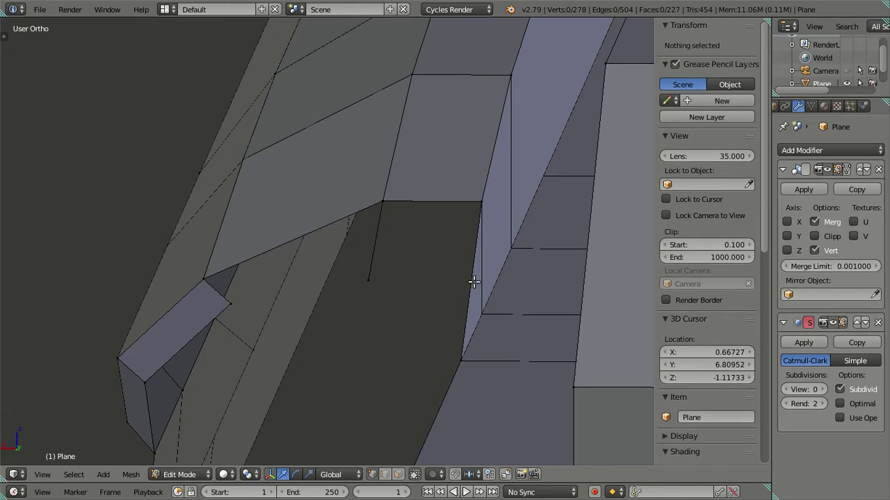
key("ctrl+z")
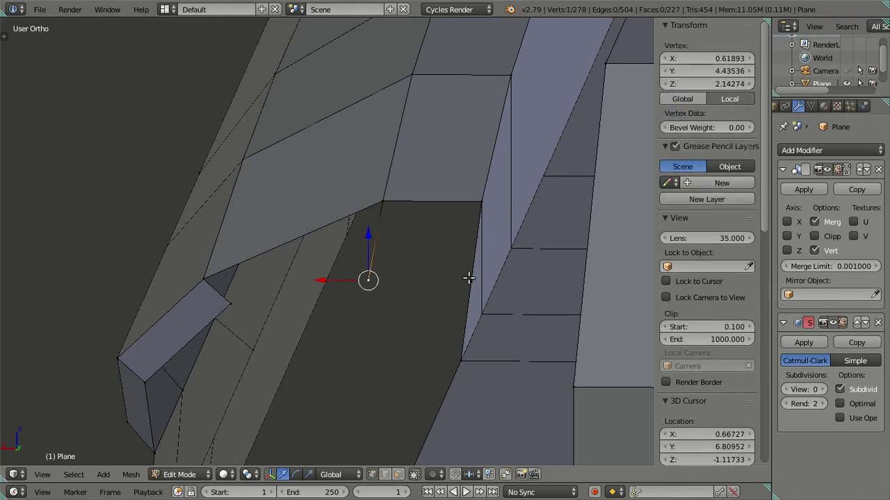
Step: Fill the vertex path up to the roof-lip corner with a new face
right_click(467, 270, "ctrl")
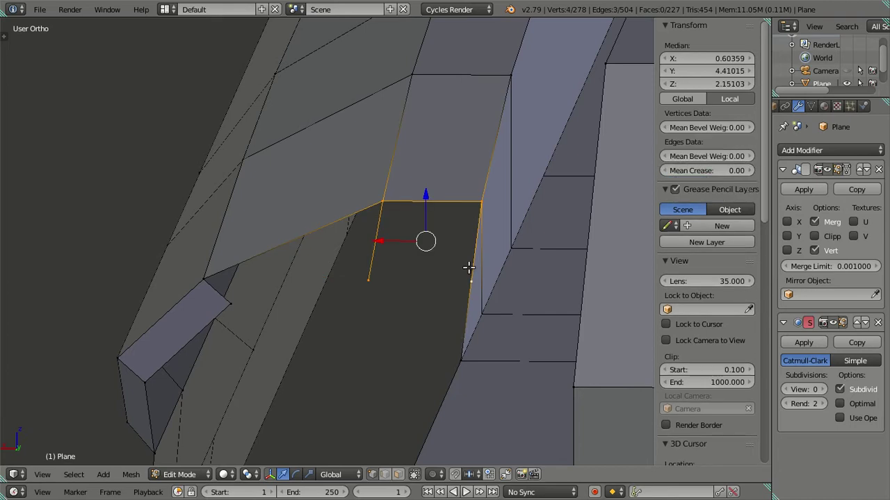
key("f")
key("a")
mouse_move(421, 254)
middle_mouse_down()
mouse_move(398, 284)
mouse_move(284, 234)
middle_mouse_up()
Step: Fill a new face from the boundary vertex at the roof-lip corner
right_click(343, 270)
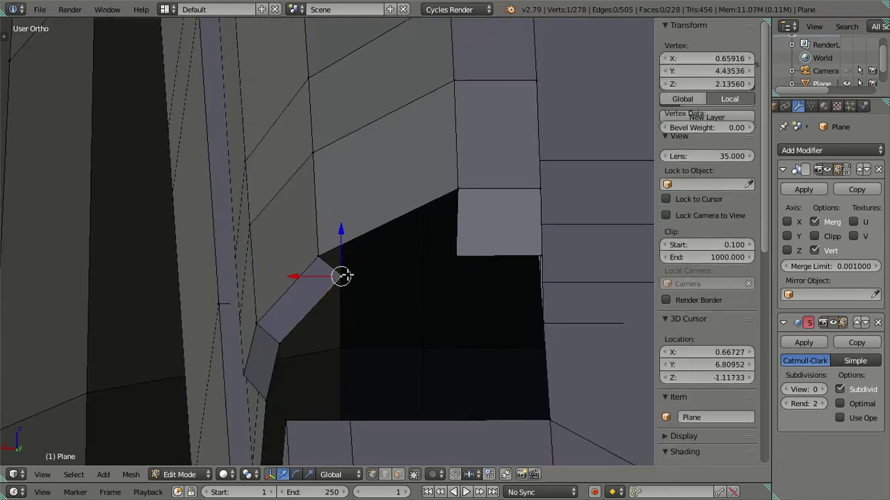
key("f")
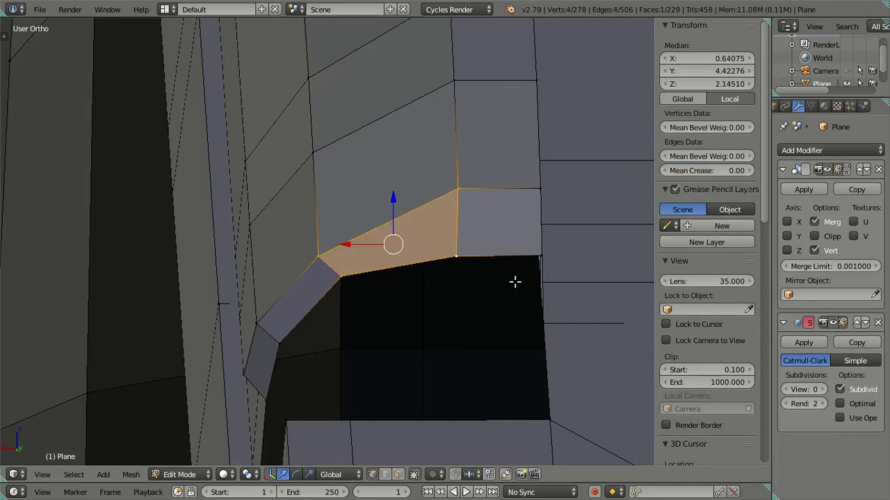
scroll(515, 281, "down", 2)
key("a")
mouse_move(477, 272)
middle_mouse_down()
mouse_move(427, 266)
mouse_move(433, 276)
mouse_move(518, 38)
mouse_move(400, 200)
middle_mouse_up()
Step: Loop cut a new edge ring across the lower roof-band face
key("ctrl+r")
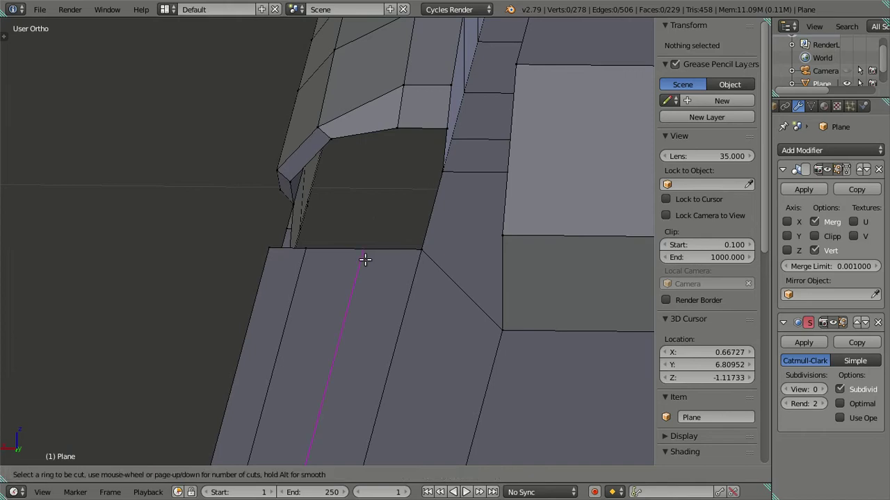
left_click(363, 258)
key("a")
mouse_move(427, 194)
middle_mouse_down("shift")
mouse_move(422, 232)
mouse_move(420, 219)
mouse_move(470, 223)
mouse_move(459, 236)
mouse_move(473, 253)
mouse_move(397, 244)
mouse_move(411, 250)
mouse_move(328, 197)
mouse_move(475, 281)
mouse_move(457, 262)
mouse_move(428, 408)
mouse_move(396, 292)
mouse_move(389, 151)
middle_mouse_up("shift")
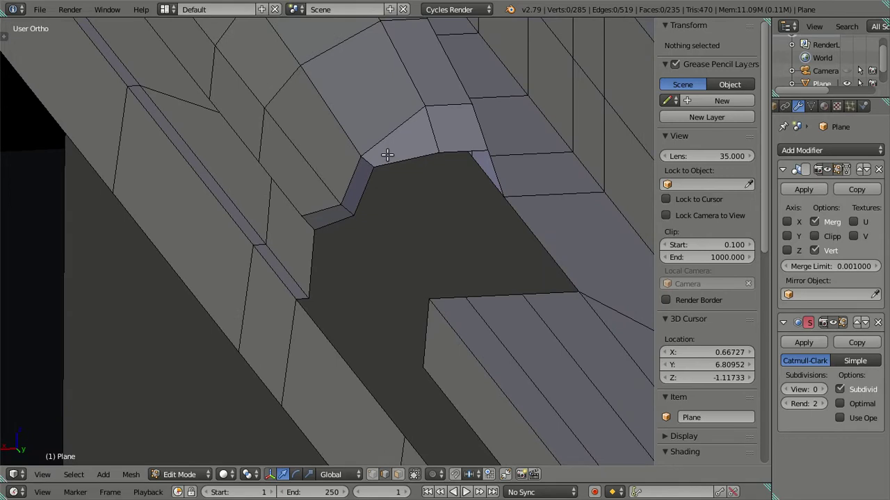
Step: Fill the opening with three faces: top-to-lower bridge, left-side chain, and remaining gap
right_click(390, 153)
right_click(492, 297, "shift")
key("f")
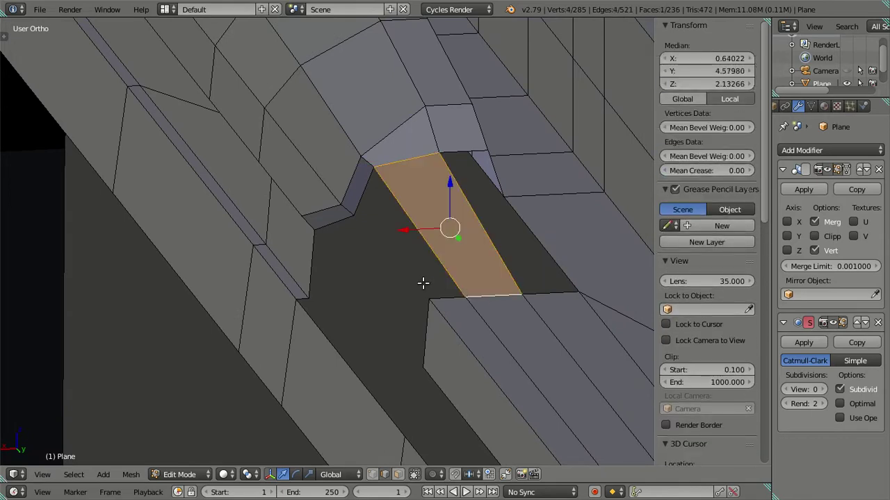
key("a")
right_click(453, 297, "alt")
key("f")
right_click(339, 226)
right_click(429, 339, "shift")
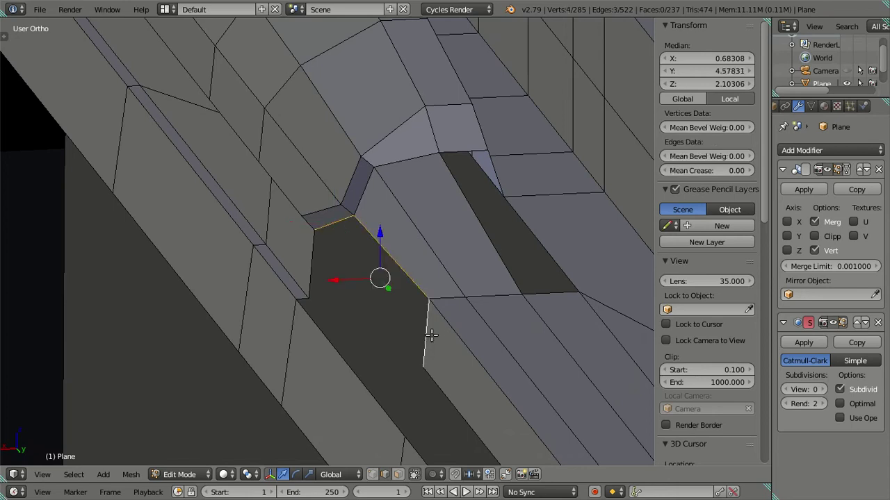
key("f")
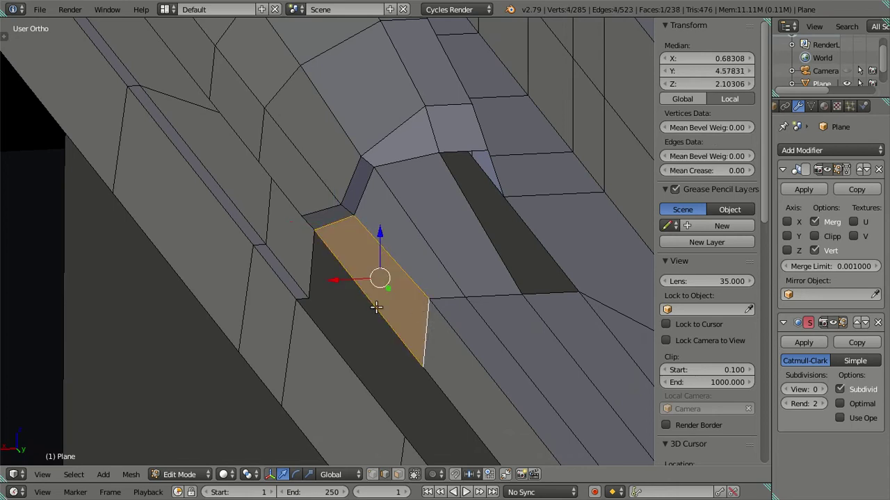
key("a")
mouse_move(313, 254)
middle_mouse_down()
mouse_move(338, 255)
mouse_move(222, 304)
mouse_move(246, 278)
middle_mouse_up()
scroll(290, 266, "up", 5)
Step: Switch to Right Ortho view and frame the tapered roof lip
scroll(223, 347, "down", 3)
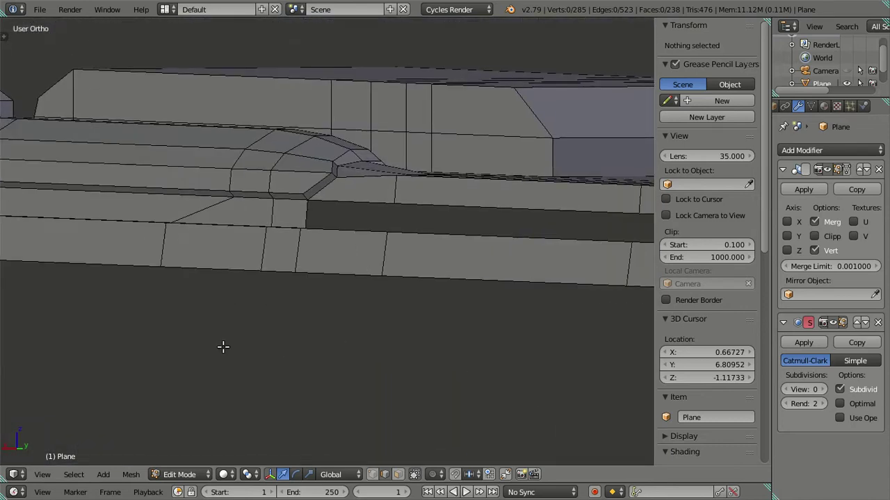
scroll(369, 263, "down", 1)
middle_click_drag(360, 194, 381, 196)
mouse_move(324, 297)
middle_mouse_down()
mouse_move(270, 350)
mouse_move(461, 115)
mouse_move(318, 213)
mouse_move(311, 267)
mouse_move(331, 252)
middle_mouse_up()
scroll(311, 267, "up", 1)
scroll(245, 242, "down", 2)
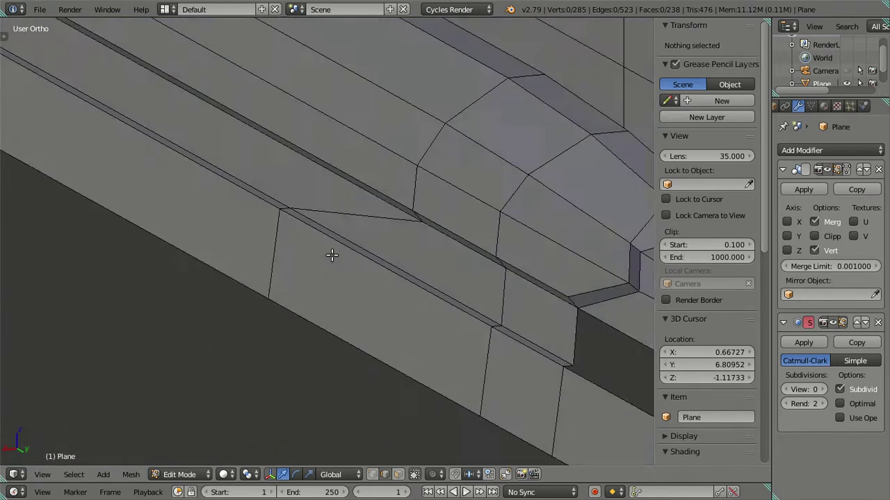
scroll(153, 284, "up", 1)
key("KP_3")
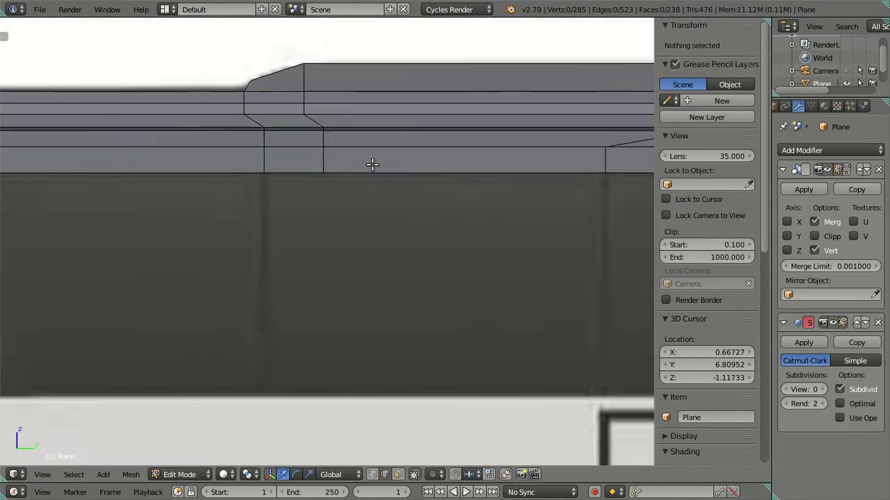
middle_click_drag(372, 165, 145, 258, "shift")
scroll(326, 319, "up", 1)
scroll(299, 285, "up", 2)
scroll(248, 254, "up", 3)
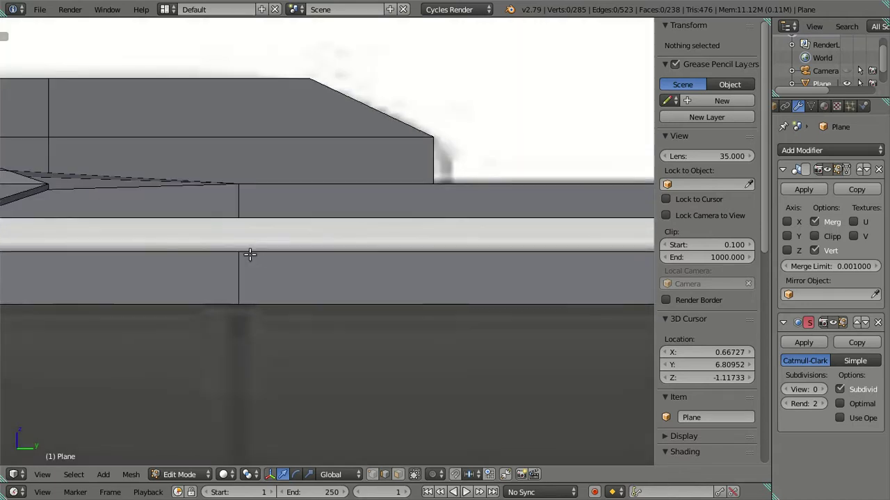
mouse_move(393, 201)
middle_mouse_down()
mouse_move(391, 232)
mouse_move(379, 221)
mouse_move(371, 207)
mouse_move(502, 308)
mouse_move(360, 228)
middle_mouse_up()
Step: Add a vertical edge loop through the lip band and slide it toward the tip
key("ctrl+r")
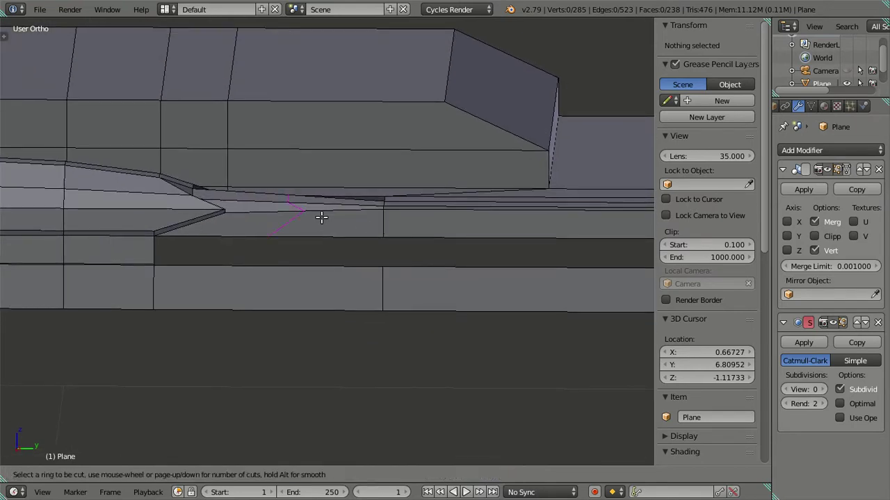
left_click(323, 216)
right_click(522, 238)
mouse_move(422, 248)
middle_mouse_down("shift")
mouse_move(403, 183)
mouse_move(419, 294)
mouse_move(449, 258)
middle_mouse_up("shift")
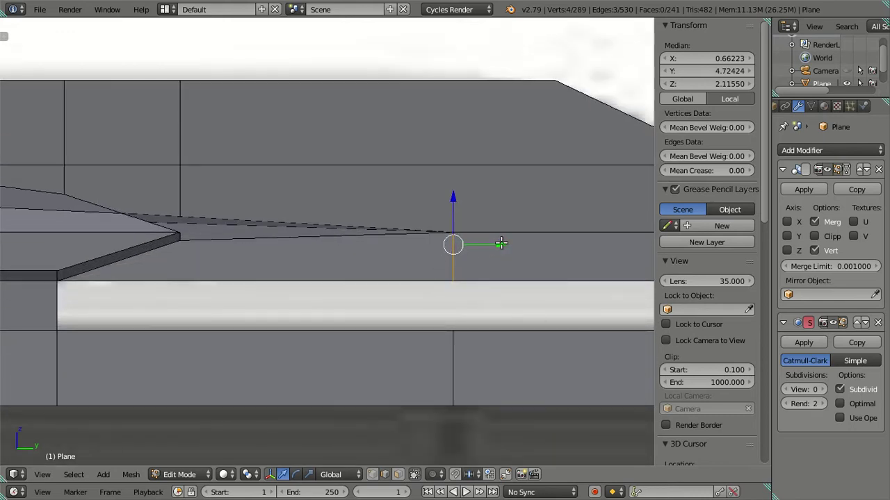
left_click_drag(501, 243, 265, 242)
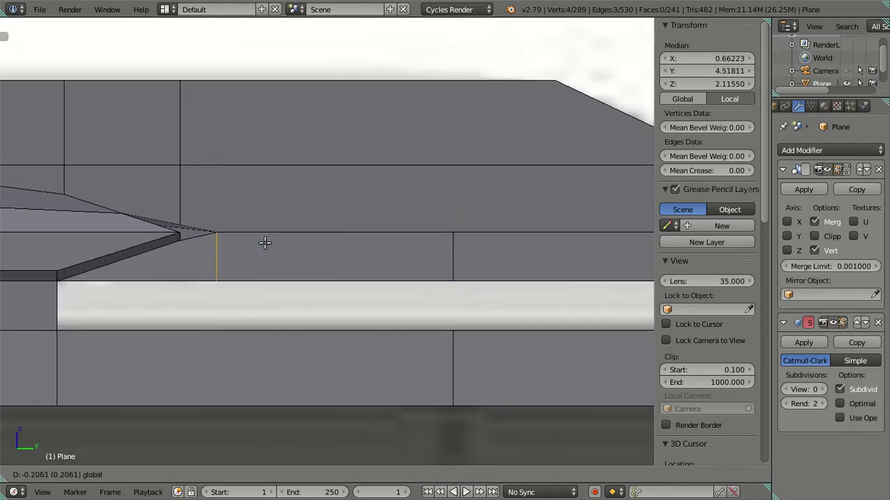
left_click_drag(265, 242, 266, 244)
Step: Fill the first gap beside the new edge loop with a face
mouse_move(267, 243)
middle_mouse_down()
mouse_move(221, 310)
mouse_move(403, 257)
mouse_move(294, 265)
middle_mouse_up()
right_click(302, 258)
right_click(311, 226, "shift")
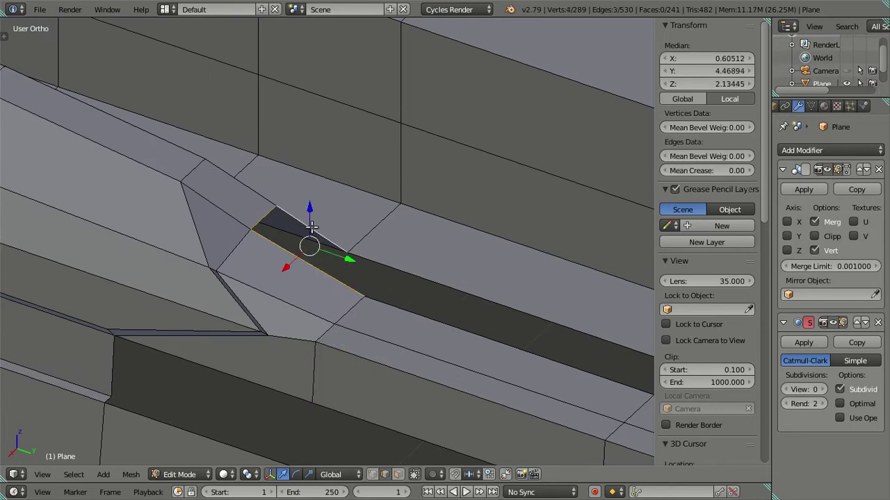
key("f")
key("a")
Step: Fill the second, four-edged gap under the lip with a face and inspect the tip
right_click(417, 324)
right_click(427, 292, "shift")
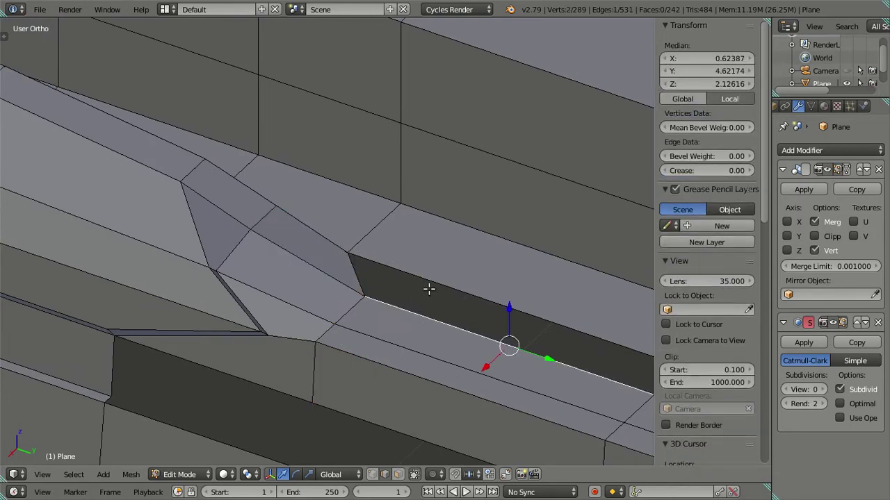
middle_click_drag(427, 292, 428, 287)
right_click(490, 305, "shift")
mouse_move(490, 305)
middle_mouse_down()
mouse_move(482, 304)
mouse_move(487, 318)
mouse_move(401, 322)
middle_mouse_up()
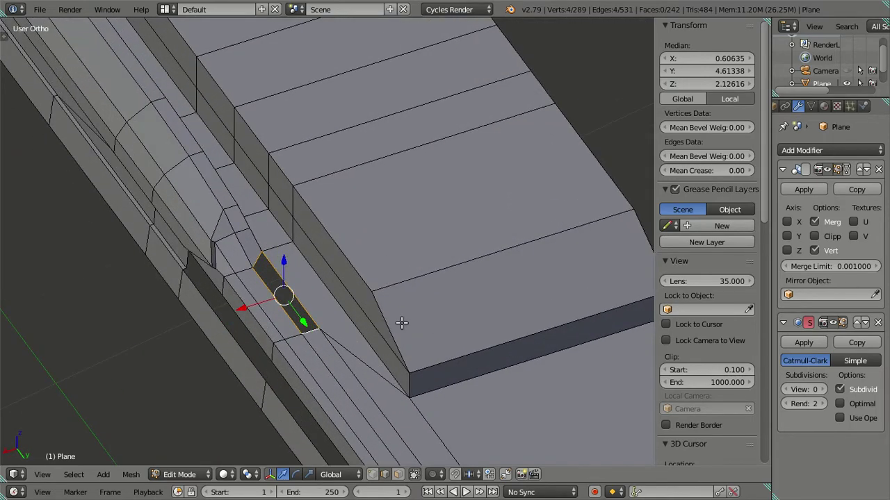
key("f")
key("a")
mouse_move(292, 314)
middle_mouse_down()
mouse_move(305, 282)
mouse_move(295, 257)
mouse_move(232, 264)
mouse_move(329, 270)
mouse_move(232, 226)
mouse_move(312, 312)
mouse_move(282, 320)
middle_mouse_up()
scroll(240, 251, "up", 2)
mouse_move(238, 273)
middle_mouse_down()
mouse_move(322, 308)
mouse_move(314, 255)
middle_mouse_up()
scroll(323, 306, "up", 1)
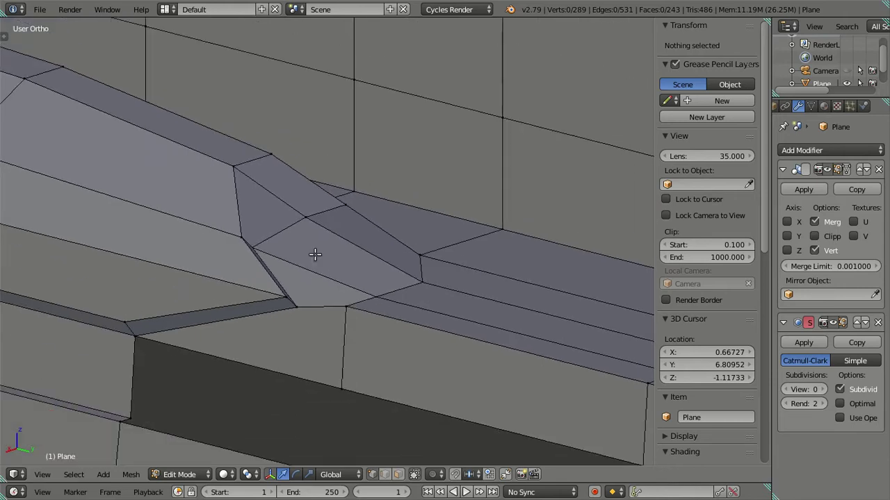
Step: Set the lip's tip vertex to Z 2.12616
right_click(297, 309)
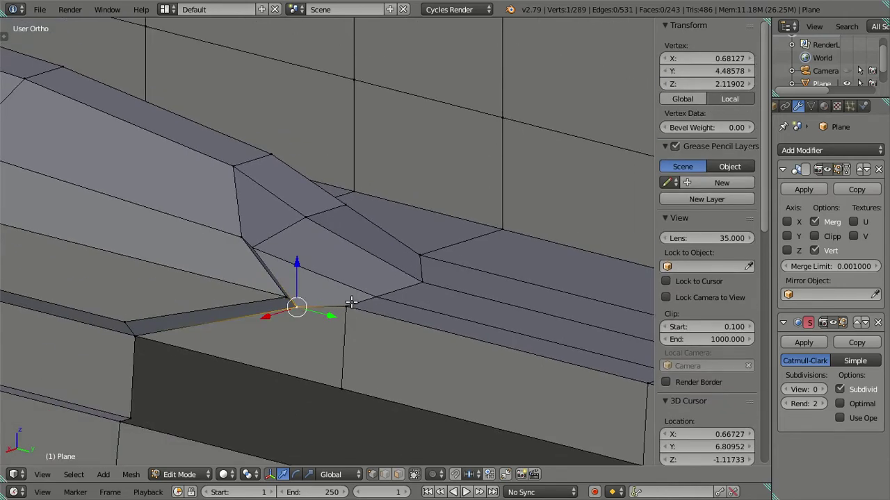
key("g")
key("g")
left_click(401, 303)
double_click(707, 84)
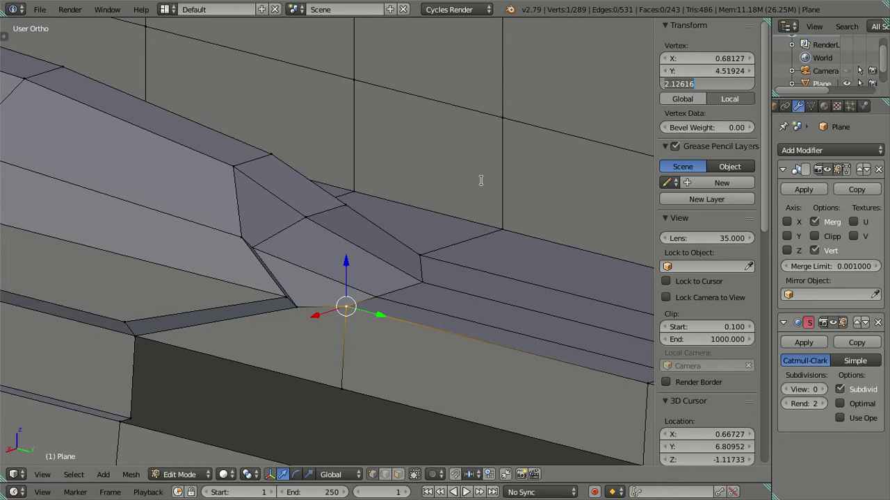
key("Return")
key("ctrl+z")
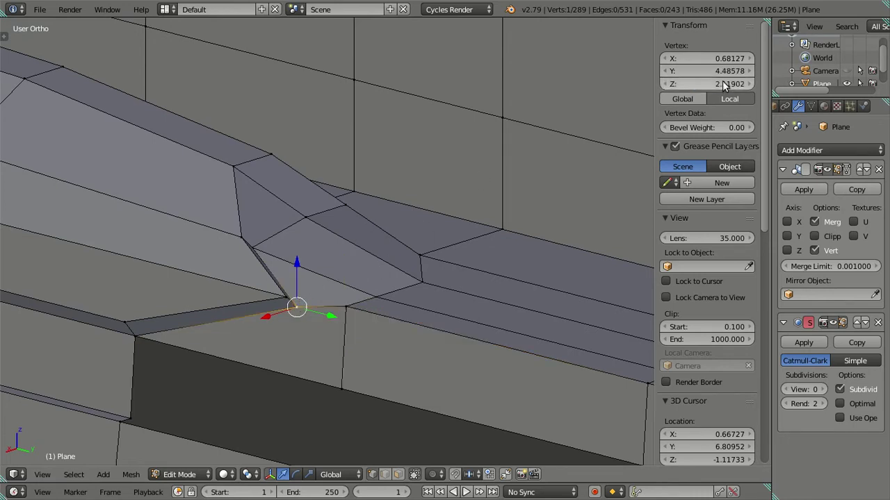
key("ctrl+shift+z")
Step: In Right Ortho view, move the tip vertex along Y
scroll(279, 341, "up", 1)
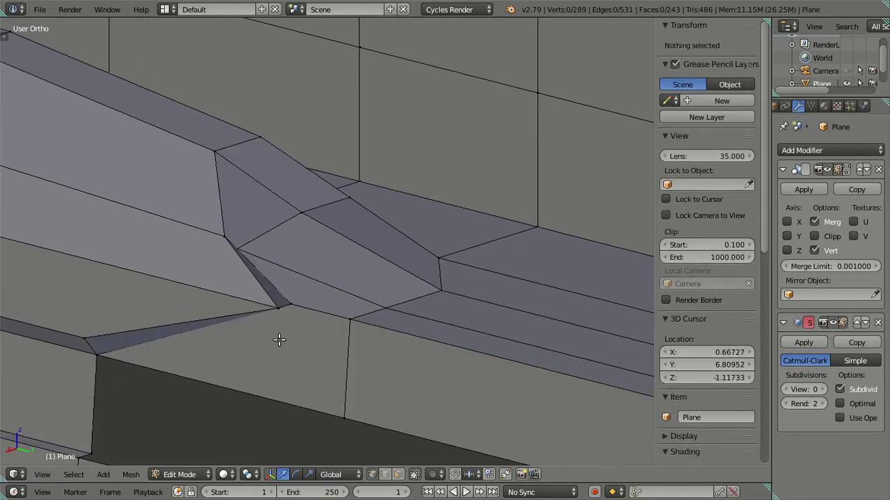
key("KP_3")
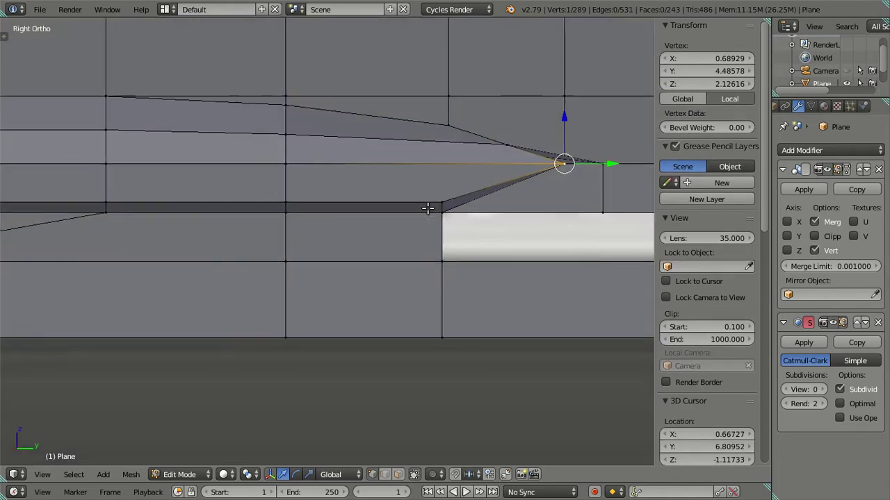
scroll(411, 304, "up", 2)
scroll(411, 304, "up", 1)
left_click_drag(442, 268, 406, 265)
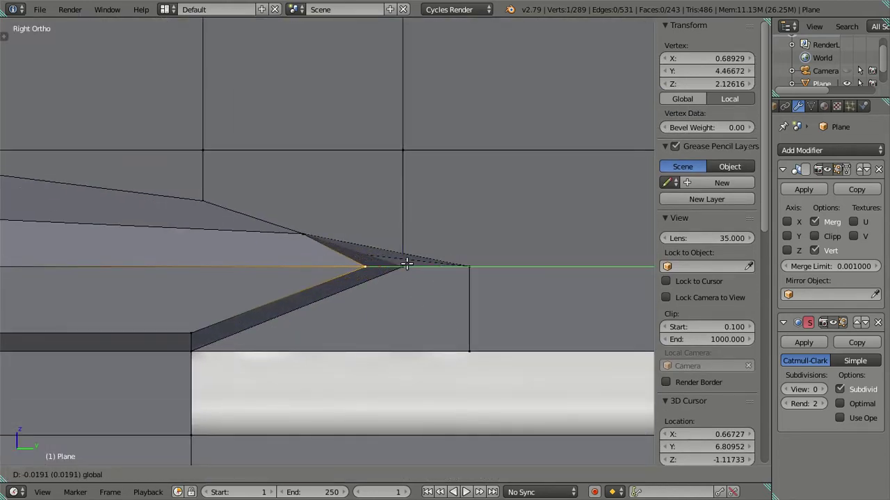
key("g")
left_click(299, 240)
Step: Check the roof corner in wireframe and nudge the corner vertex slightly along Y
mouse_move(299, 240)
middle_mouse_down()
mouse_move(334, 264)
mouse_move(308, 273)
mouse_move(298, 309)
middle_mouse_up()
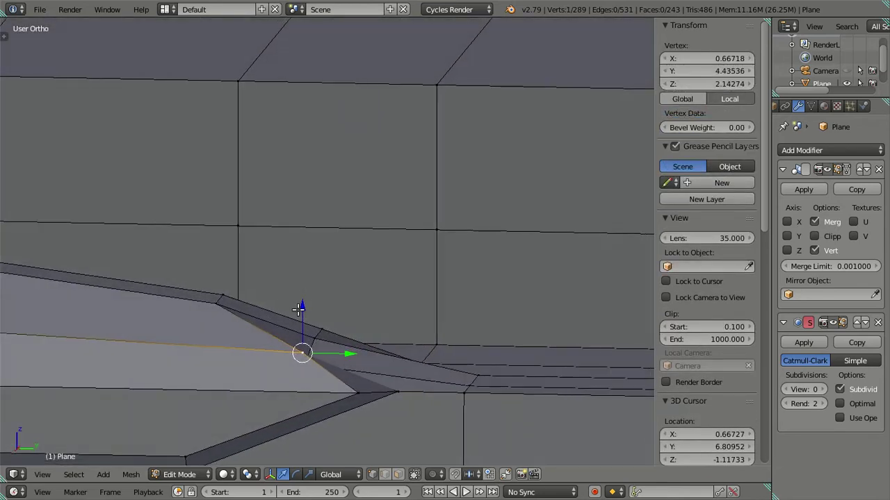
mouse_move(336, 350)
middle_mouse_down()
mouse_move(264, 341)
mouse_move(413, 304)
mouse_move(331, 322)
mouse_move(389, 328)
middle_mouse_up()
key("z")
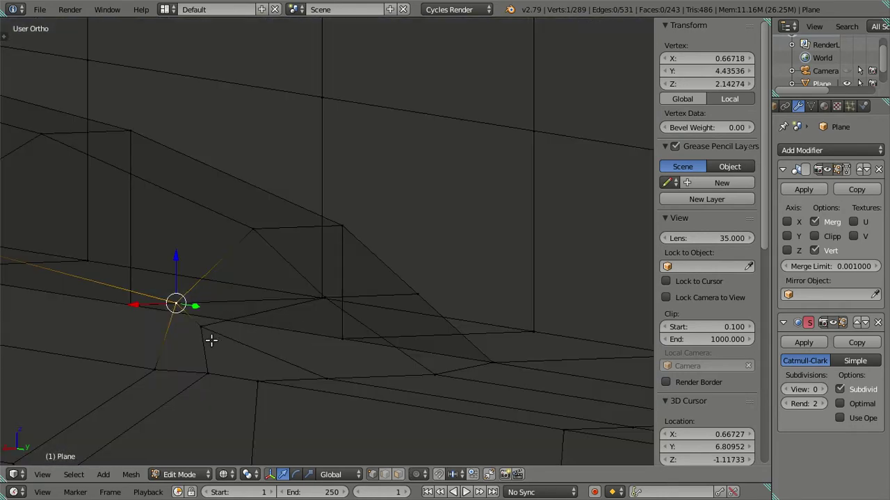
middle_click_drag(211, 340, 223, 327)
key("z")
key("KP_3")
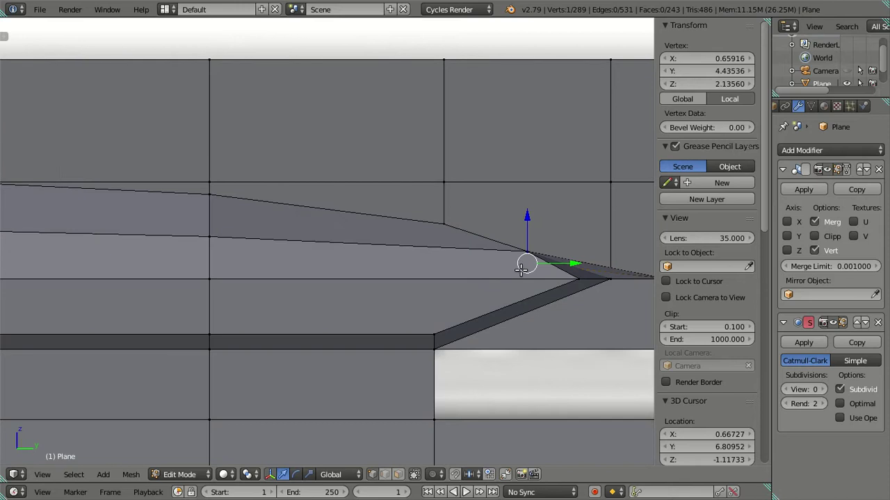
middle_click_drag(511, 273, 379, 281, "shift")
mouse_move(444, 268)
left_mouse_down()
mouse_move(500, 268)
mouse_move(426, 288)
left_mouse_up()
key("a")
mouse_move(427, 288)
middle_mouse_down()
mouse_move(348, 303)
mouse_move(340, 377)
mouse_move(204, 342)
mouse_move(345, 324)
mouse_move(308, 278)
mouse_move(288, 318)
mouse_move(288, 301)
mouse_move(315, 284)
mouse_move(288, 308)
mouse_move(290, 292)
mouse_move(302, 322)
mouse_move(278, 317)
mouse_move(248, 338)
mouse_move(229, 327)
mouse_move(280, 320)
middle_mouse_up()
Step: Delete the selected lower roof-band faces to cut an opening
left_click(397, 474)
scroll(194, 257, "up", 3)
right_click(189, 316)
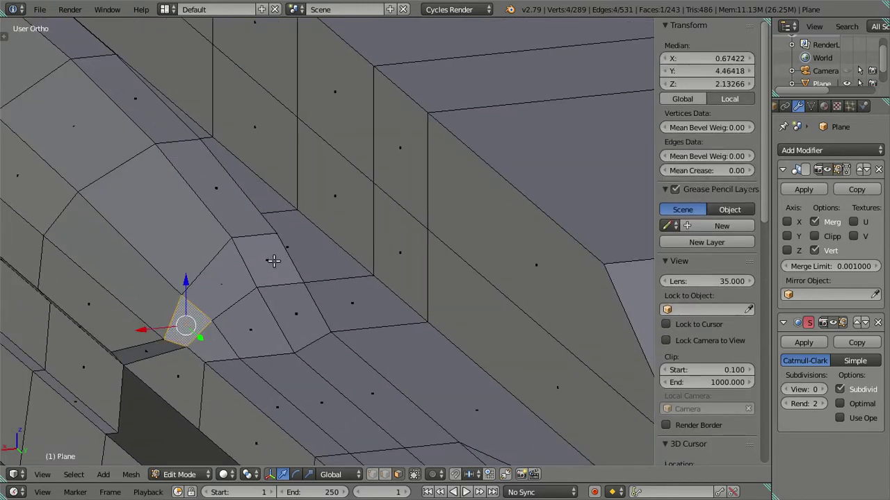
right_click(273, 260, "ctrl")
right_click(213, 346, "shift")
key("x")
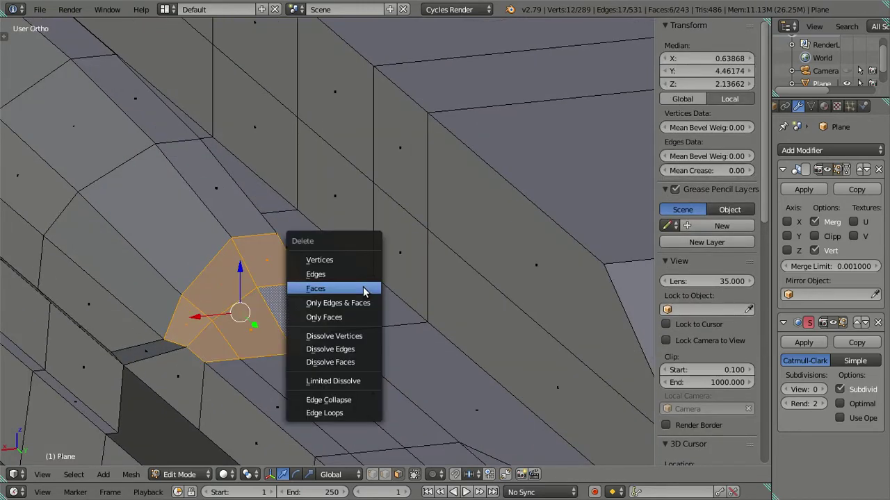
left_click(360, 287)
Step: Fill a face between two opposite border edges of the hole and loop-cut across it
middle_click_drag(375, 450, 283, 326)
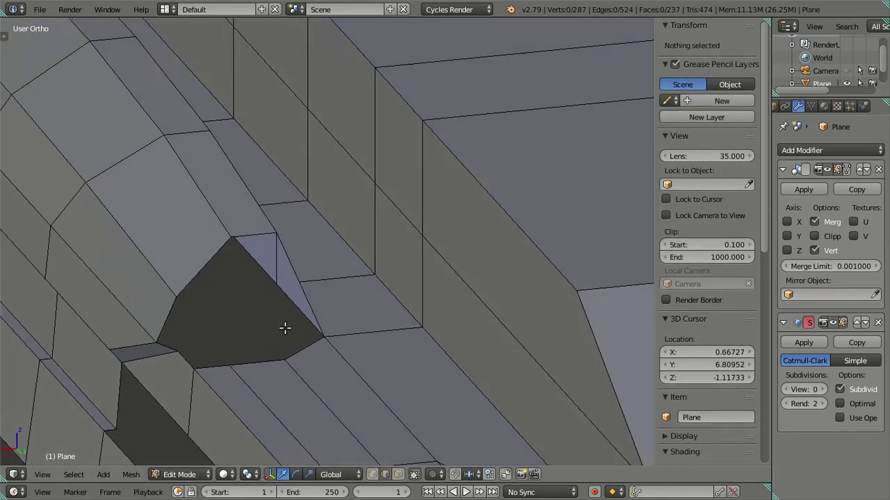
right_click(259, 358)
right_click(227, 267, "shift")
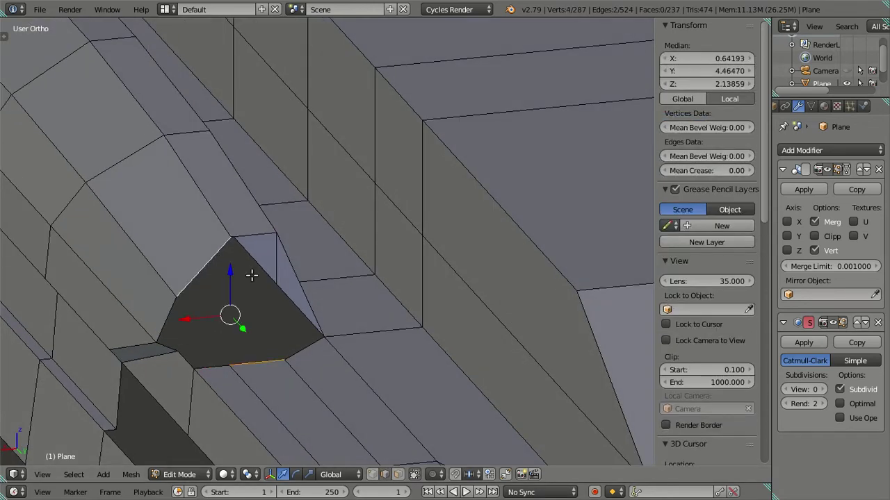
key("f")
key("ctrl+r")
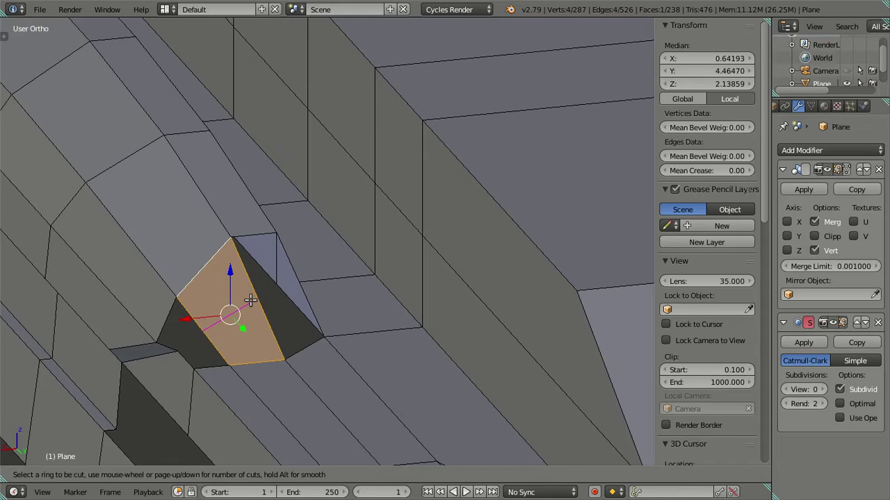
left_click(251, 301)
Step: Undo the new face and loop cut, then delete the two faces beside the opening
mouse_move(251, 301)
middle_mouse_down()
mouse_move(300, 268)
mouse_move(228, 313)
mouse_move(228, 287)
mouse_move(213, 279)
mouse_move(230, 307)
mouse_move(254, 317)
mouse_move(268, 293)
mouse_move(234, 308)
mouse_move(242, 299)
mouse_move(285, 364)
middle_mouse_up()
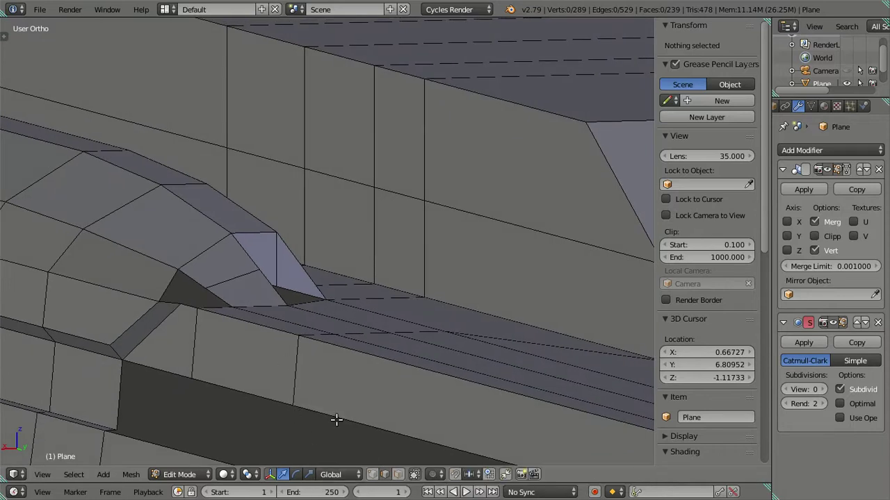
key("ctrl+z")
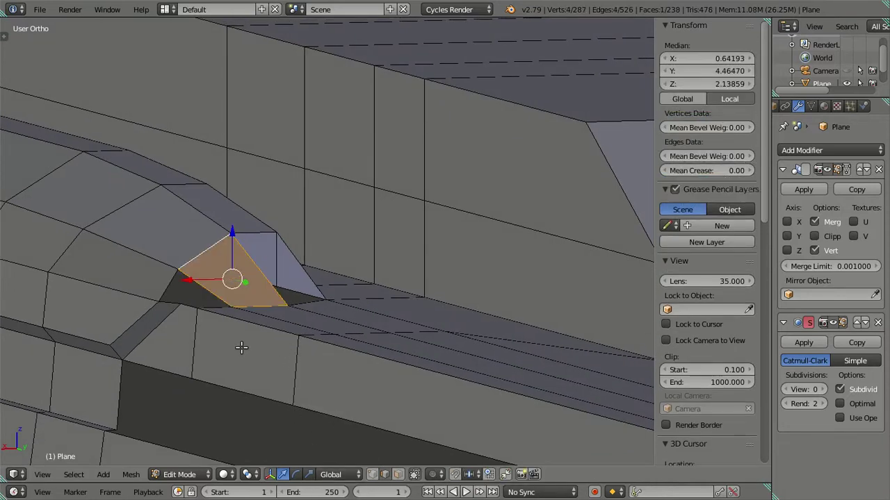
key("ctrl+z")
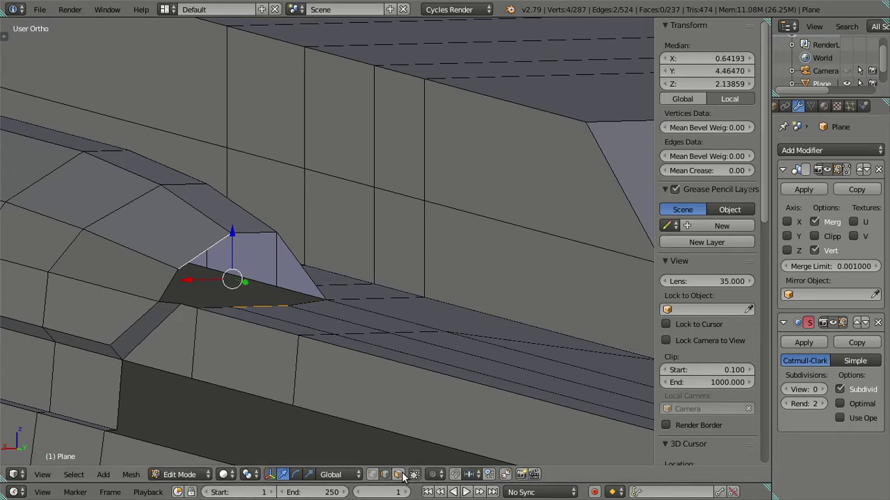
left_click(398, 474)
left_click(139, 332)
left_click(143, 324, "shift")
key("x")
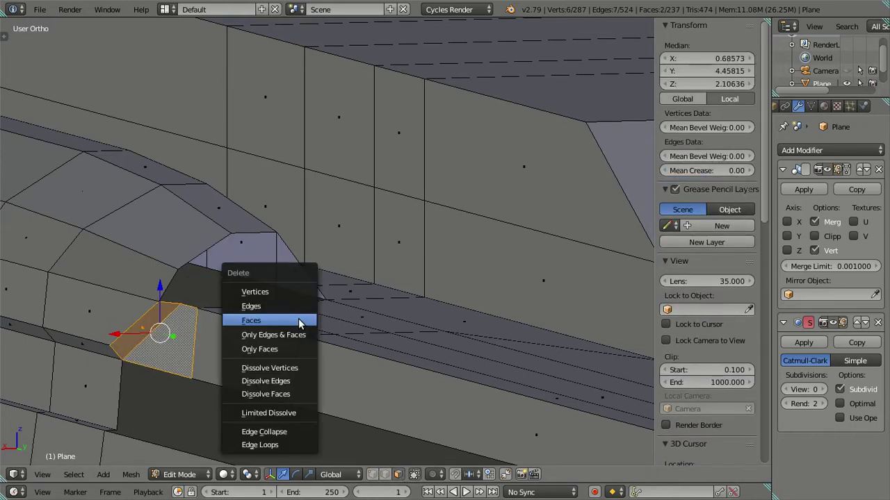
left_click(298, 320)
middle_click_drag(246, 319, 242, 331)
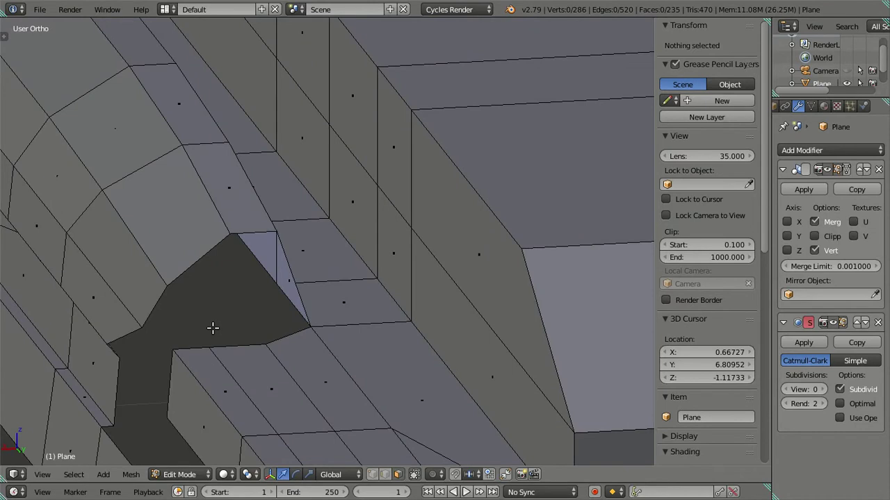
Step: Select the upper and bottom edges around the hole and fill a face between them
left_click(385, 476)
left_click(164, 260)
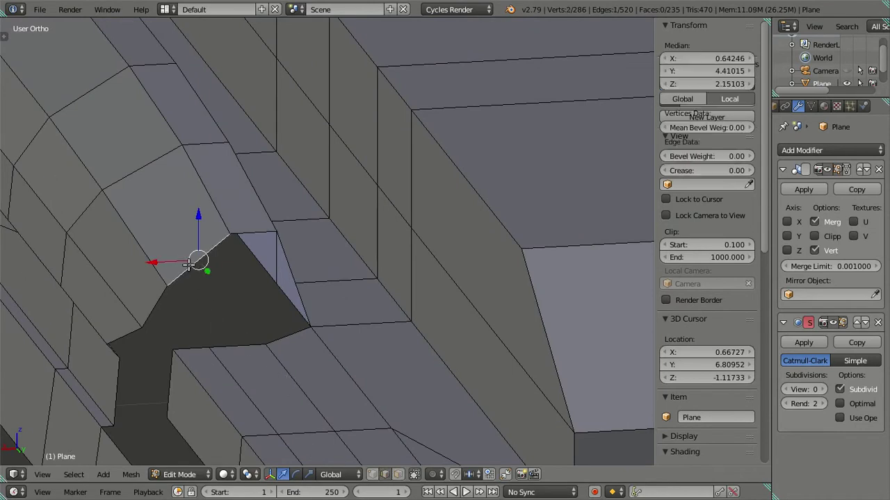
left_click(236, 337, "ctrl")
left_click(226, 254)
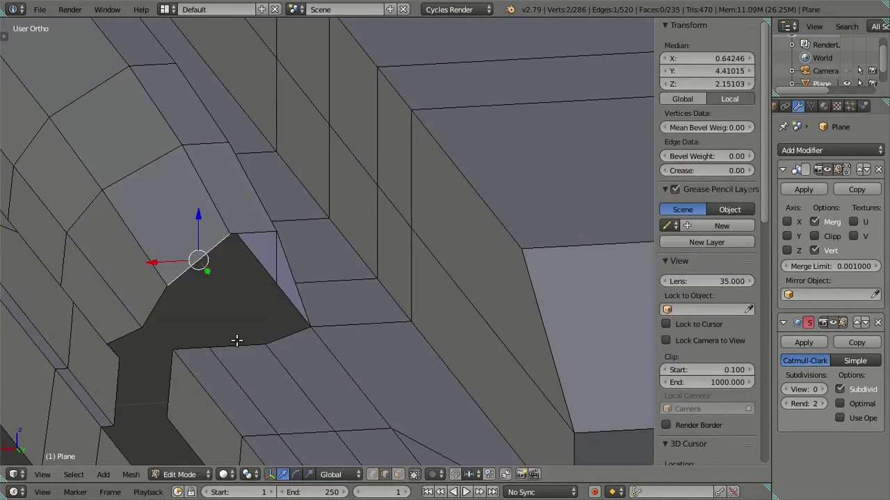
left_click(230, 342, "shift")
key("f")
Step: Fill the left triangular opening and add a loop cut through the patch
left_click(180, 343, "shift")
key("f")
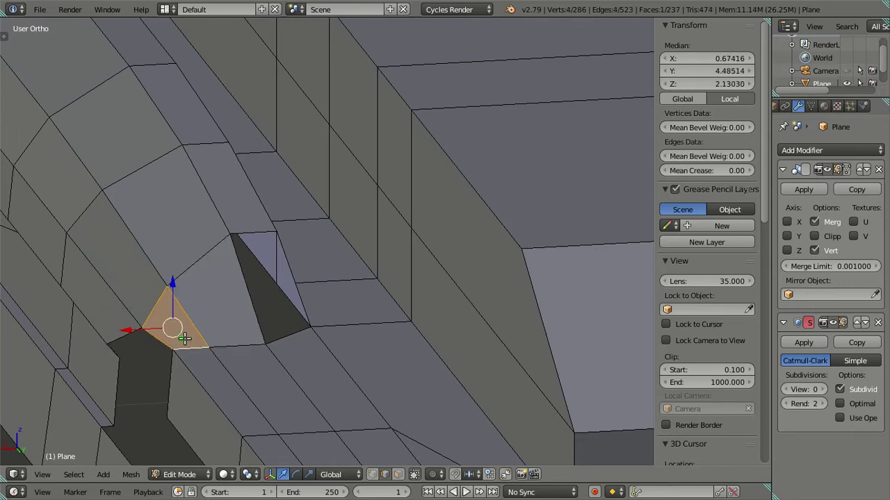
key("ctrl+r")
left_click(184, 327)
mouse_move(174, 327)
middle_mouse_down()
mouse_move(203, 306)
mouse_move(152, 324)
mouse_move(188, 338)
mouse_move(197, 324)
middle_mouse_up()
Step: Fill the gap bordering the notch, then pick a vertical edge of the remaining gap
right_click(133, 338, "alt")
key("f")
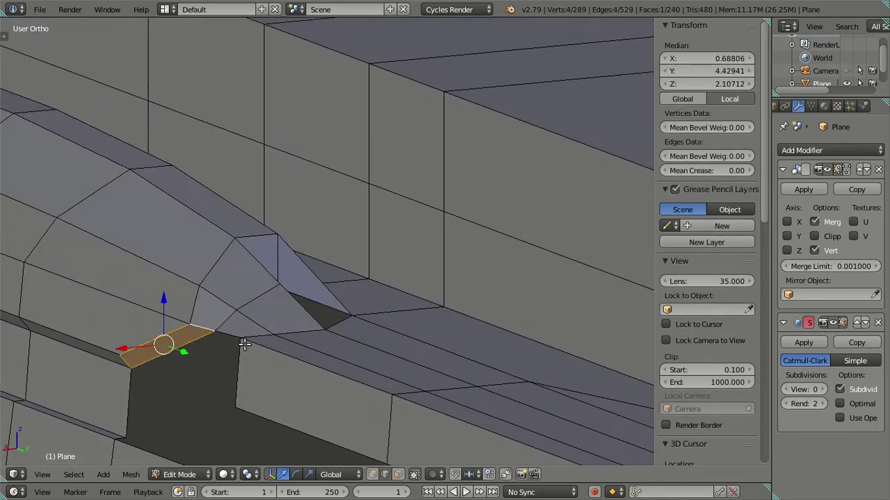
key("a")
mouse_move(255, 350)
middle_mouse_down()
mouse_move(324, 345)
mouse_move(352, 327)
mouse_move(313, 340)
mouse_move(295, 333)
middle_mouse_up()
right_click(384, 337, "ctrl")
mouse_move(385, 337)
middle_mouse_down()
mouse_move(341, 365)
mouse_move(282, 362)
middle_mouse_up()
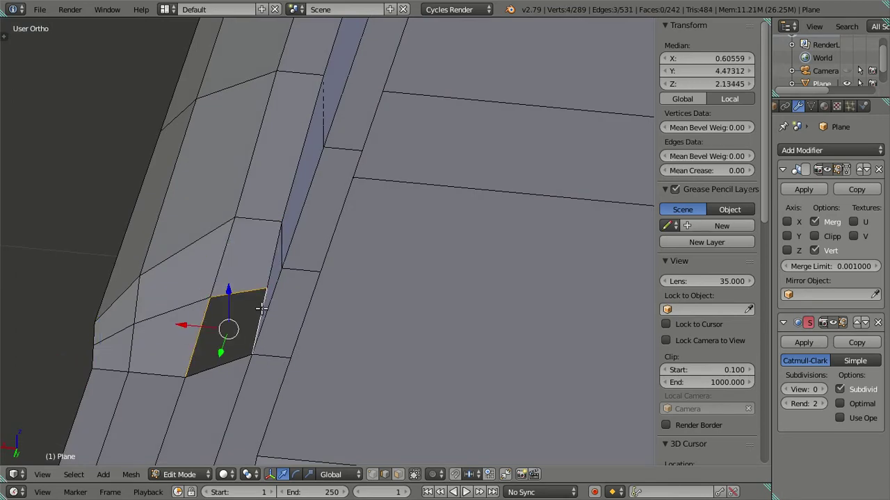
key("f")
key("a")
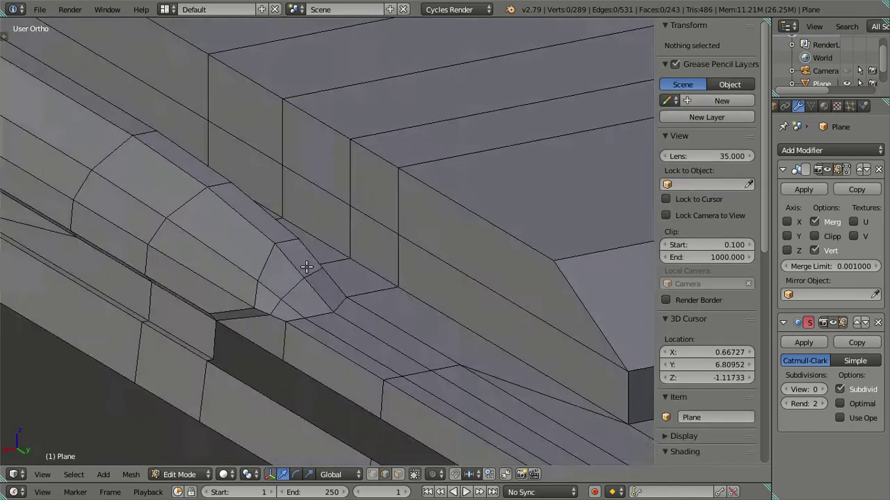
mouse_move(213, 355)
middle_mouse_down()
mouse_move(348, 236)
mouse_move(371, 249)
mouse_move(391, 359)
mouse_move(405, 232)
mouse_move(392, 234)
middle_mouse_up()
mouse_move(414, 277)
middle_mouse_down()
mouse_move(436, 274)
mouse_move(387, 262)
mouse_move(278, 313)
mouse_move(244, 285)
mouse_move(360, 305)
mouse_move(387, 255)
mouse_move(407, 253)
mouse_move(390, 258)
mouse_move(408, 235)
mouse_move(418, 243)
middle_mouse_up()
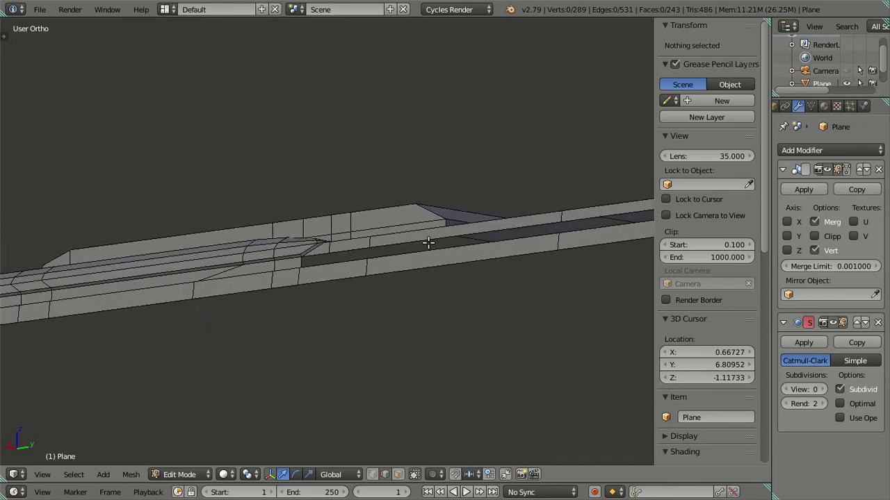
mouse_move(499, 266)
middle_mouse_down()
mouse_move(503, 306)
mouse_move(510, 282)
mouse_move(532, 271)
mouse_move(535, 329)
mouse_move(519, 258)
mouse_move(359, 279)
mouse_move(359, 272)
mouse_move(376, 328)
mouse_move(255, 284)
mouse_move(347, 347)
mouse_move(316, 305)
mouse_move(272, 204)
mouse_move(331, 350)
mouse_move(308, 378)
mouse_move(314, 321)
mouse_move(323, 320)
mouse_move(315, 319)
middle_mouse_up()
scroll(359, 280, "down", 3)
scroll(376, 328, "up", 3)
scroll(280, 334, "up", 2)
scroll(296, 342, "down", 2)
mouse_move(238, 248)
middle_mouse_down()
mouse_move(324, 201)
mouse_move(294, 246)
mouse_move(326, 255)
middle_mouse_up()
scroll(304, 236, "up", 2)
scroll(294, 246, "down", 2)
Step: Select the edge loop along the lower roof band, checking it against the top-view reference
right_click(355, 258, "alt")
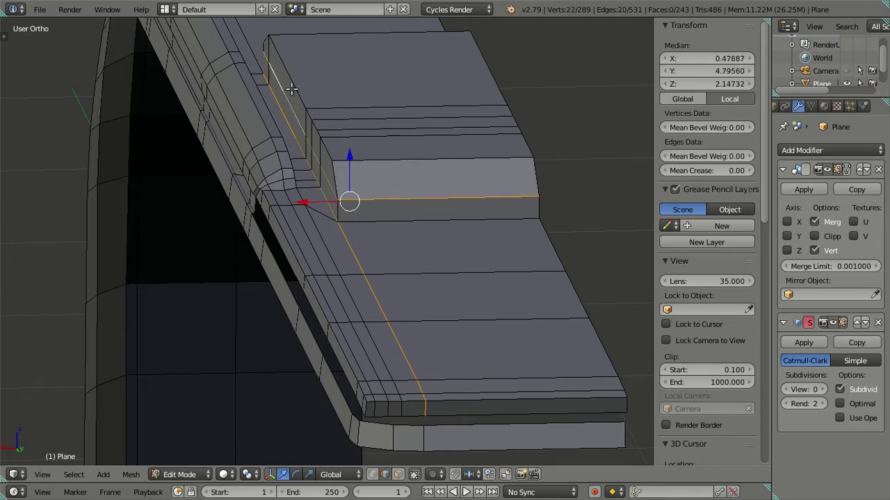
key("a")
mouse_move(340, 156)
middle_mouse_down()
mouse_move(348, 215)
mouse_move(377, 248)
mouse_move(547, 295)
middle_mouse_up()
scroll(501, 258, "down", 3)
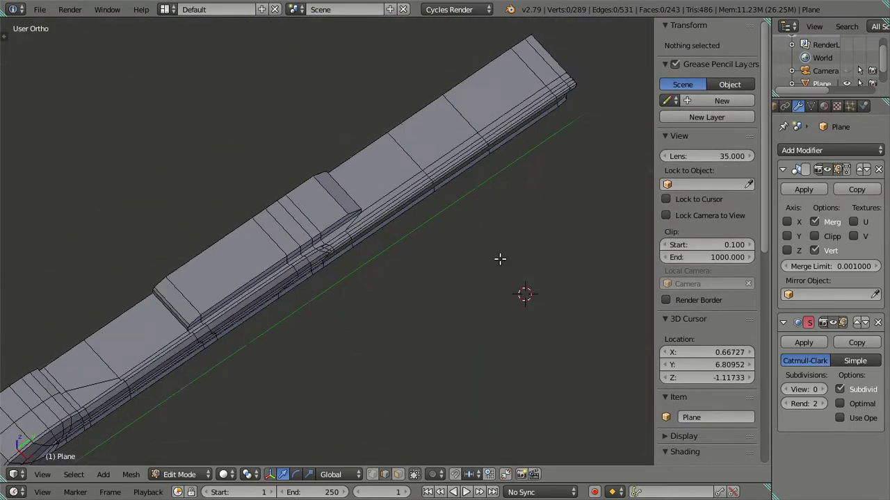
scroll(496, 258, "down", 3)
key("KP_7")
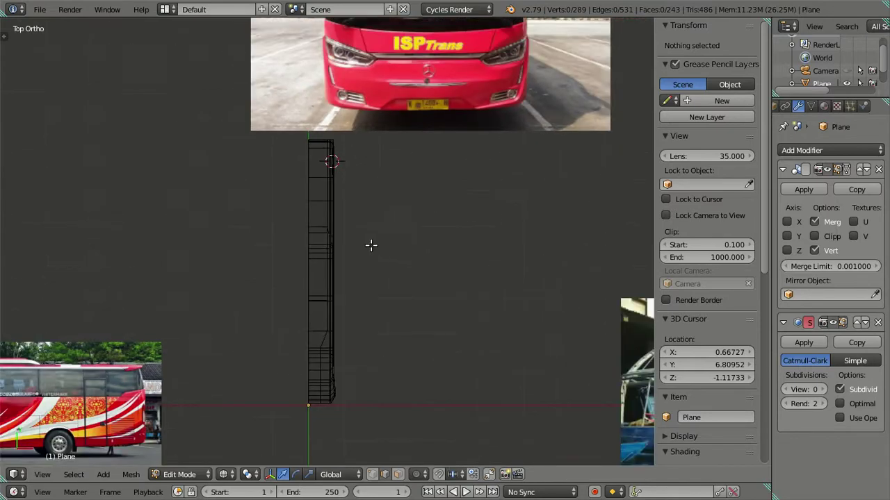
scroll(377, 262, "up", 3)
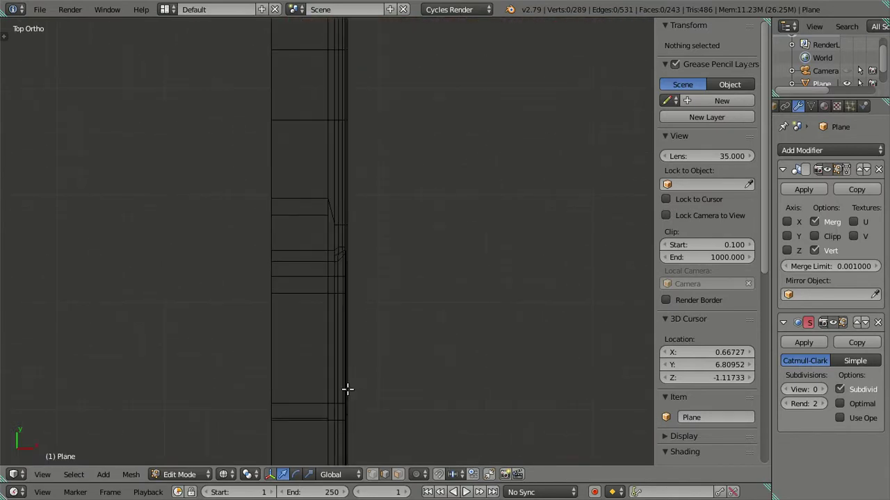
scroll(324, 251, "down", 3)
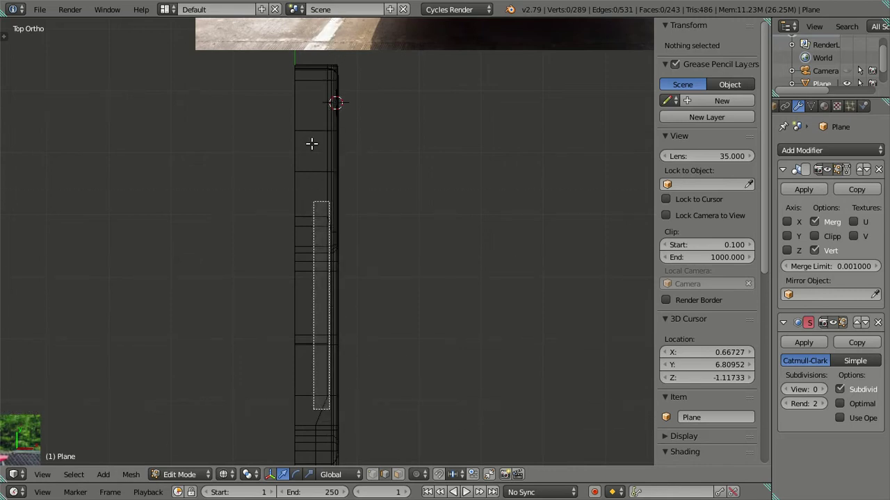
left_click_drag(299, 26, 300, 27)
middle_click_drag(300, 27, 277, 178)
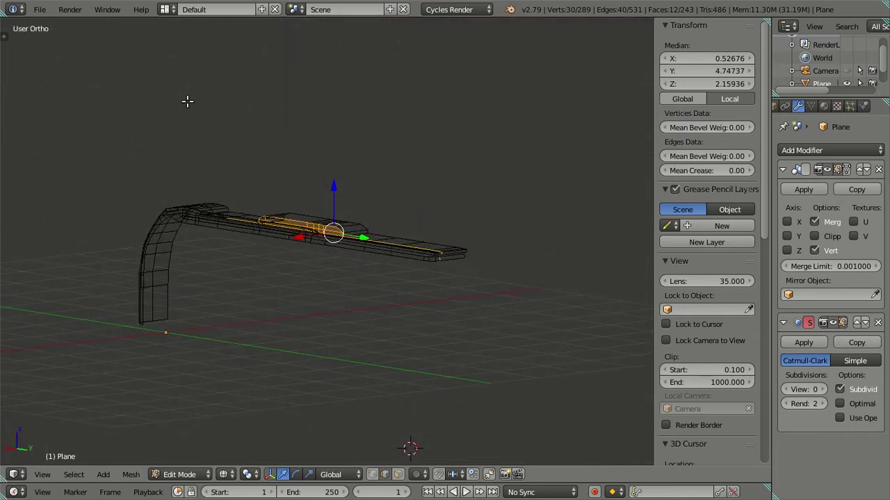
key("z")
Step: Slide the selected band edge loop into place, viewed from the side of the curved end
middle_click_drag(187, 102, 302, 250)
scroll(297, 251, "up", 3)
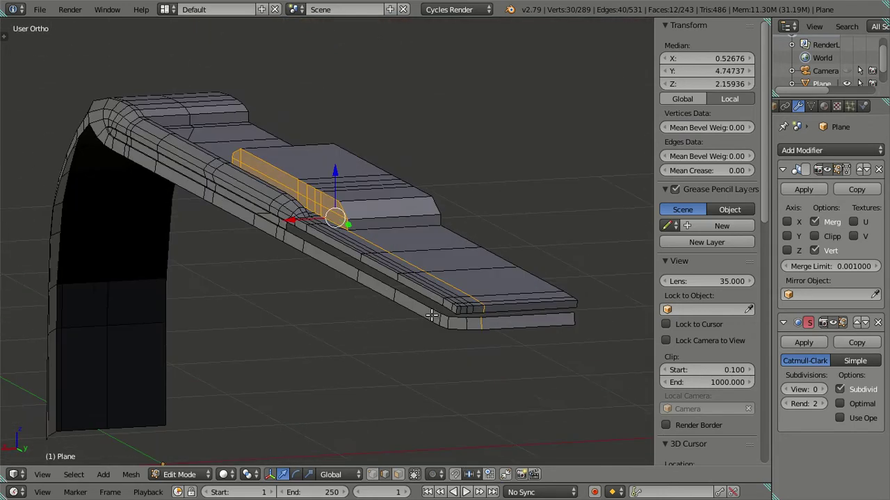
scroll(366, 278, "up", 3)
mouse_move(361, 216)
middle_mouse_down()
mouse_move(473, 324)
mouse_move(407, 304)
mouse_move(304, 292)
middle_mouse_up()
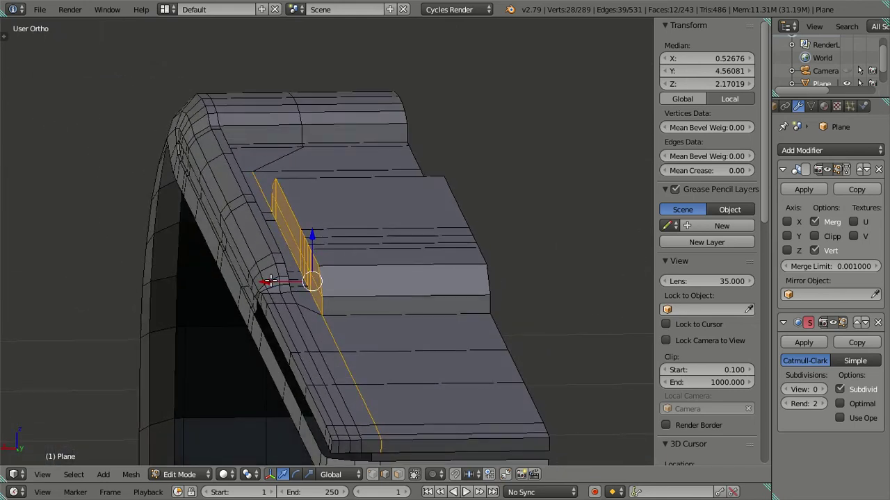
mouse_move(462, 368)
middle_mouse_down()
mouse_move(431, 219)
mouse_move(424, 262)
middle_mouse_up()
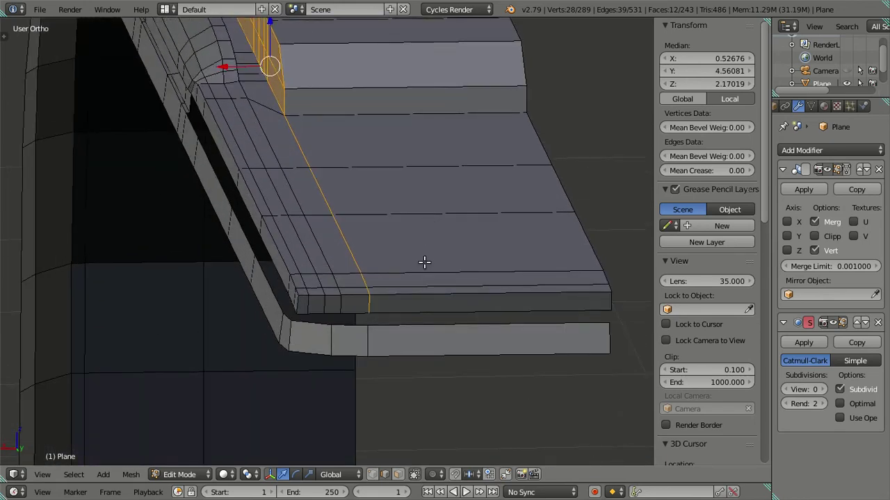
key("z")
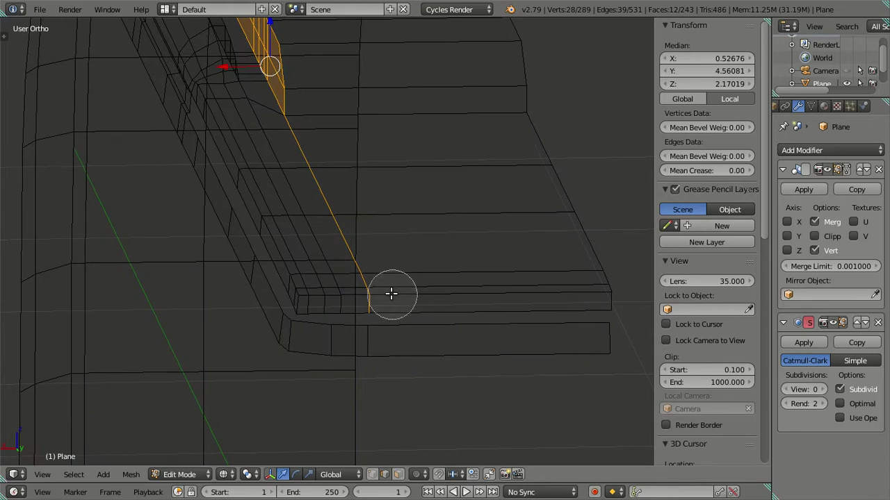
key("z")
mouse_move(374, 335)
middle_mouse_down()
mouse_move(338, 269)
mouse_move(307, 296)
middle_mouse_up()
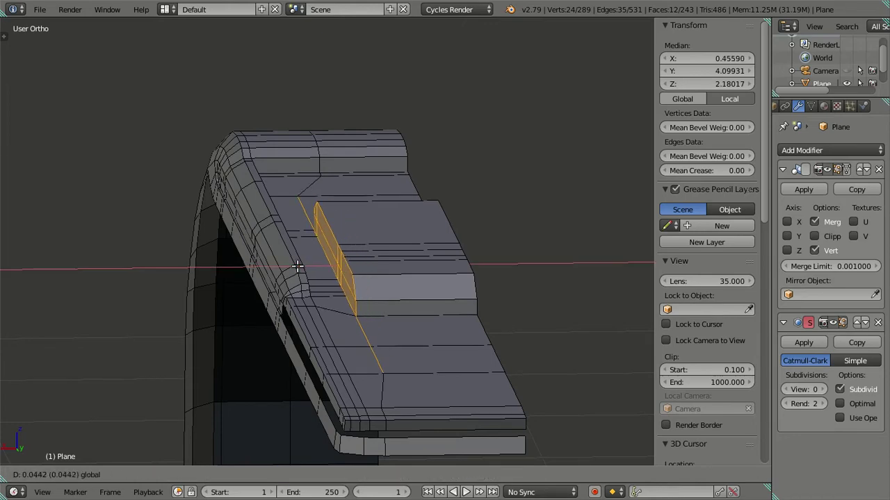
left_click(297, 266)
key("a")
Step: Zoom in on the roof beam from a front-on view of the curved end
mouse_move(367, 294)
middle_mouse_down()
mouse_move(412, 328)
mouse_move(542, 322)
mouse_move(363, 285)
mouse_move(388, 292)
middle_mouse_up()
scroll(371, 302, "up", 3)
mouse_move(343, 318)
middle_mouse_down()
mouse_move(354, 238)
mouse_move(313, 240)
mouse_move(311, 250)
mouse_move(328, 254)
mouse_move(331, 204)
mouse_move(308, 264)
mouse_move(342, 278)
mouse_move(324, 308)
mouse_move(294, 326)
mouse_move(325, 351)
mouse_move(403, 382)
mouse_move(490, 392)
middle_mouse_up()
scroll(331, 264, "up", 2)
scroll(311, 251, "up", 2)
scroll(307, 267, "up", 2)
scroll(306, 268, "down", 3)
scroll(332, 281, "up", 3)
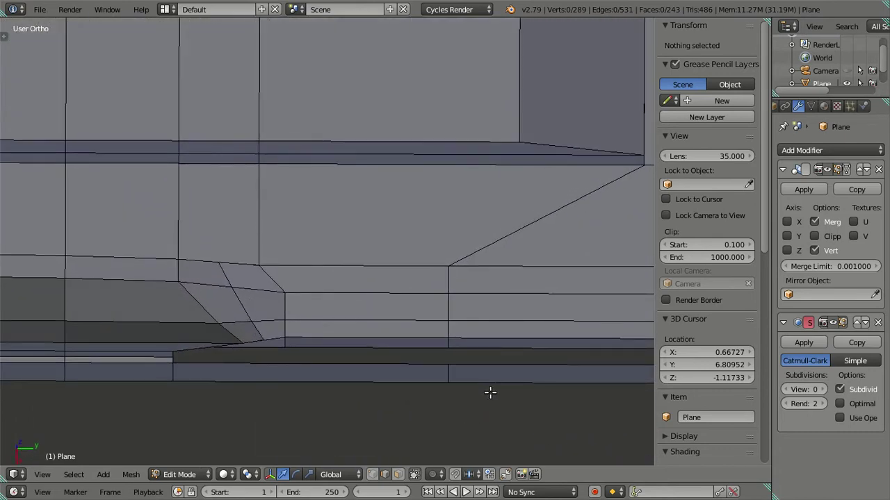
mouse_move(246, 338)
middle_mouse_down()
mouse_move(238, 294)
mouse_move(221, 276)
mouse_move(250, 290)
mouse_move(236, 271)
mouse_move(230, 289)
mouse_move(270, 351)
mouse_move(279, 279)
mouse_move(389, 290)
mouse_move(423, 224)
mouse_move(441, 220)
mouse_move(430, 220)
mouse_move(427, 203)
mouse_move(327, 281)
middle_mouse_up()
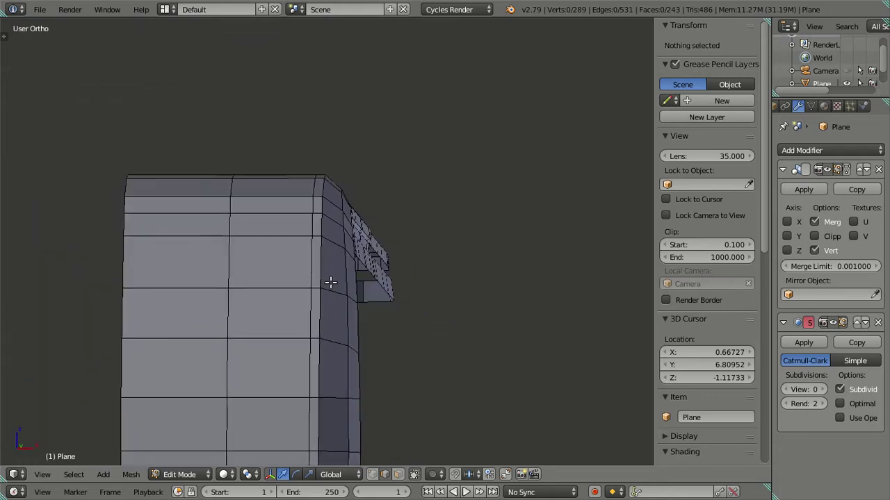
right_click(327, 282, "alt")
key("x")
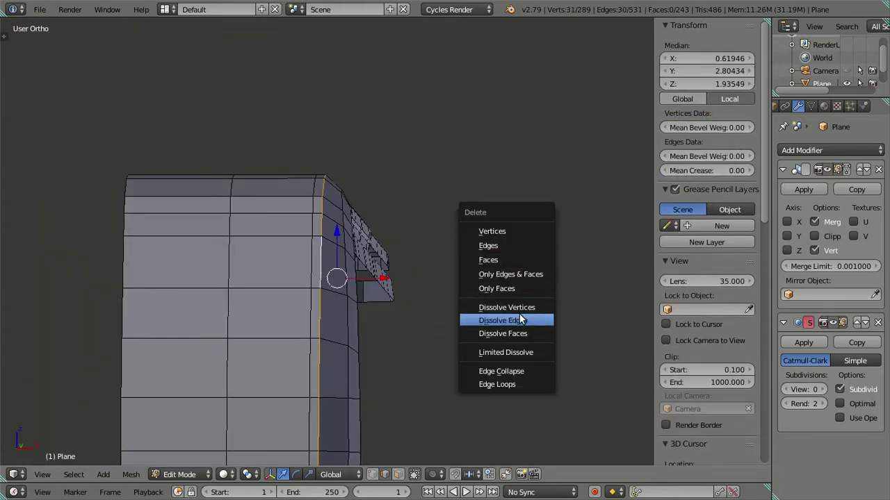
left_click(521, 319)
mouse_move(463, 248)
middle_mouse_down()
mouse_move(413, 292)
mouse_move(445, 274)
mouse_move(439, 260)
middle_mouse_up()
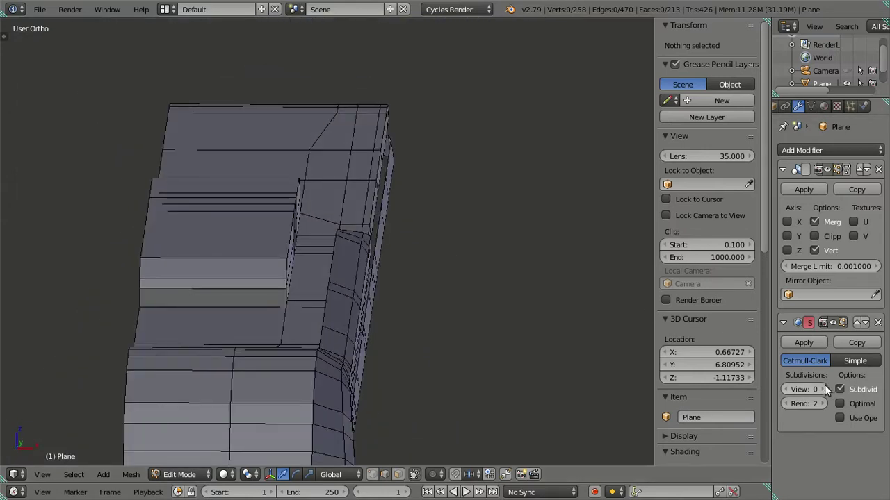
key("Tab")
mouse_move(495, 303)
middle_mouse_down()
mouse_move(436, 285)
mouse_move(461, 289)
mouse_move(460, 314)
mouse_move(483, 364)
mouse_move(522, 389)
mouse_move(587, 348)
mouse_move(447, 288)
mouse_move(394, 280)
middle_mouse_up()
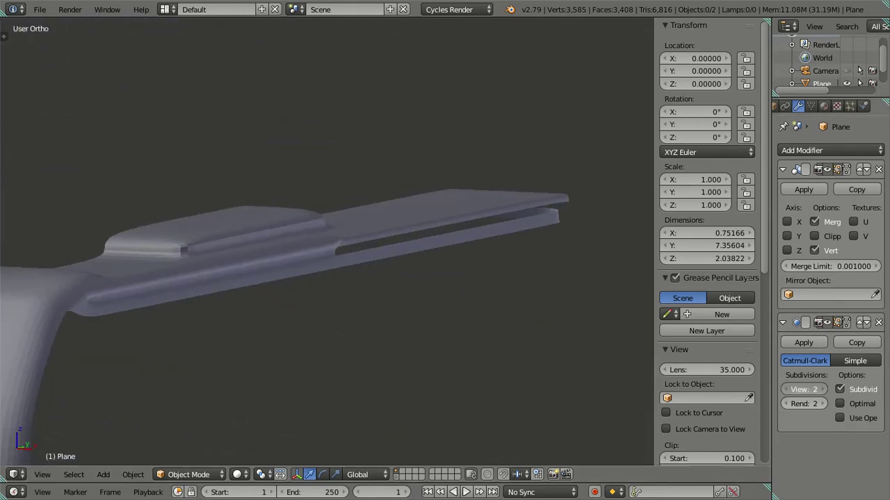
key("Tab")
mouse_move(456, 301)
middle_mouse_down()
mouse_move(431, 273)
mouse_move(407, 291)
mouse_move(447, 268)
mouse_move(414, 272)
mouse_move(341, 322)
mouse_move(229, 300)
middle_mouse_up()
key("ctrl+z")
key("a")
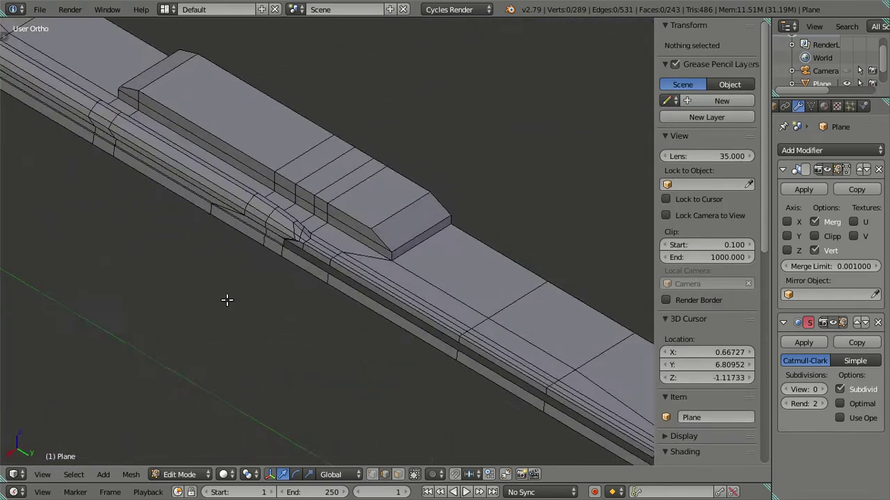
Step: Inspect the notch corner from top view and select its corner vertex
scroll(318, 271, "up", 2)
scroll(318, 272, "up", 2)
scroll(357, 324, "up", 2)
mouse_move(304, 324)
middle_mouse_down()
mouse_move(343, 353)
mouse_move(360, 382)
mouse_move(387, 333)
mouse_move(368, 317)
mouse_move(368, 354)
mouse_move(336, 387)
mouse_move(373, 403)
mouse_move(372, 359)
middle_mouse_up()
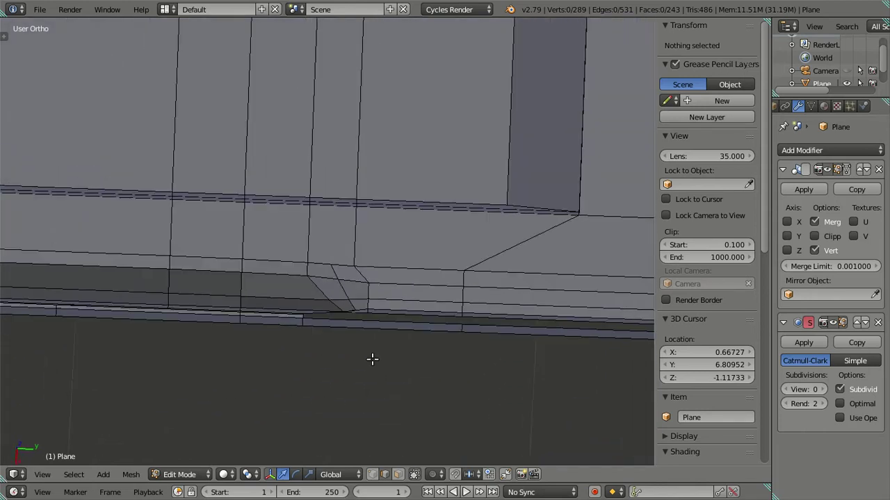
key("KP_7")
scroll(382, 327, "up", 2)
scroll(341, 257, "up", 1)
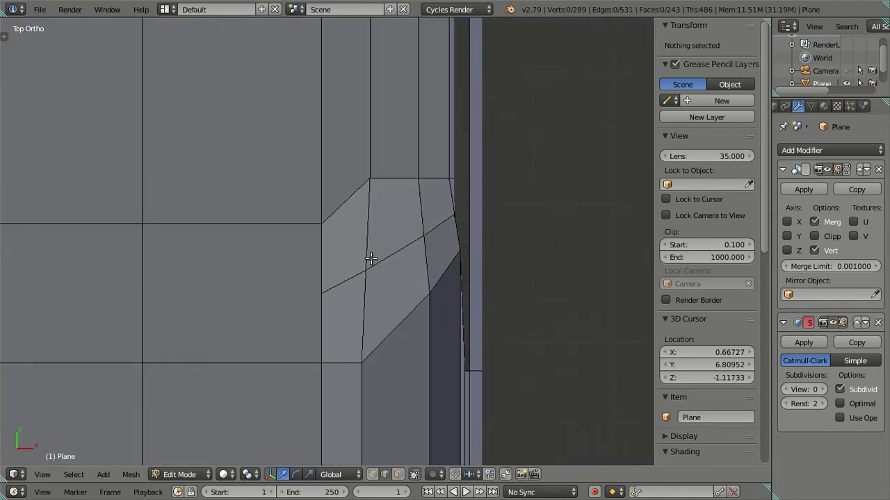
mouse_move(437, 258)
middle_mouse_down()
mouse_move(298, 162)
mouse_move(242, 157)
mouse_move(263, 232)
mouse_move(287, 220)
mouse_move(348, 340)
middle_mouse_up()
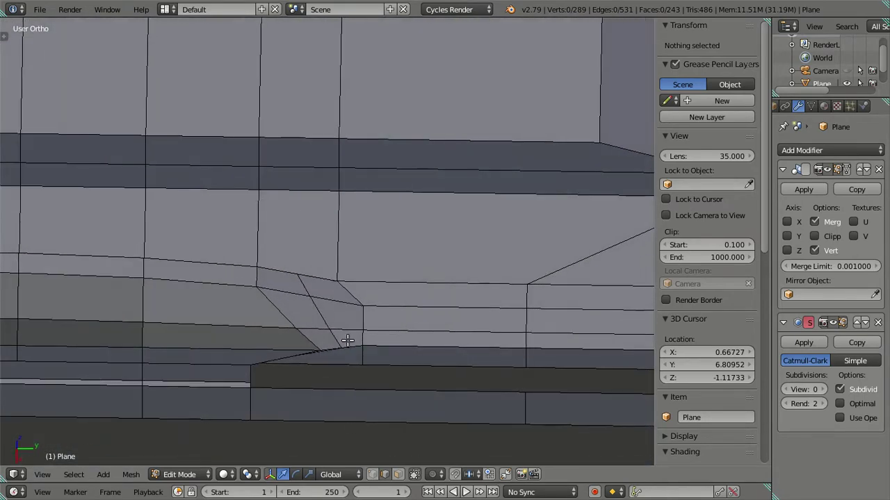
right_click(367, 311)
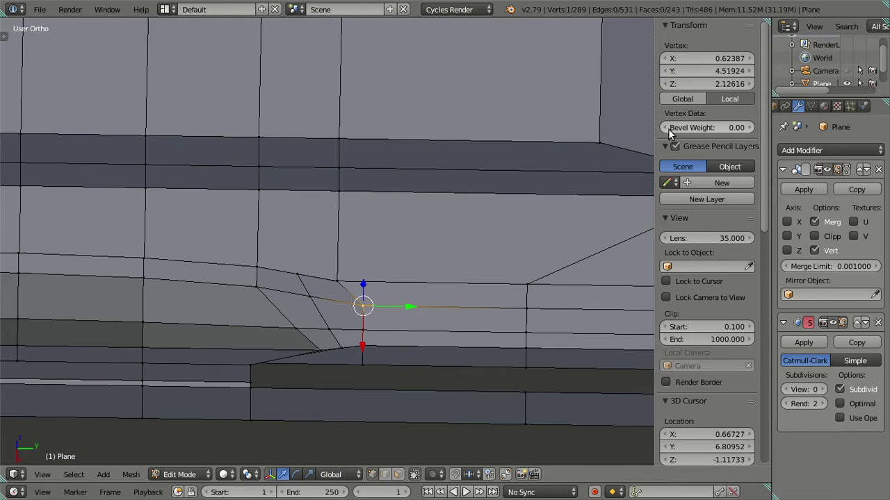
mouse_move(377, 308)
middle_mouse_down()
mouse_move(382, 213)
mouse_move(367, 218)
mouse_move(401, 319)
mouse_move(393, 278)
mouse_move(369, 267)
mouse_move(391, 320)
mouse_move(375, 221)
middle_mouse_up()
Step: Compare the notch corner against the front reference image, then deselect it
key("KP_1")
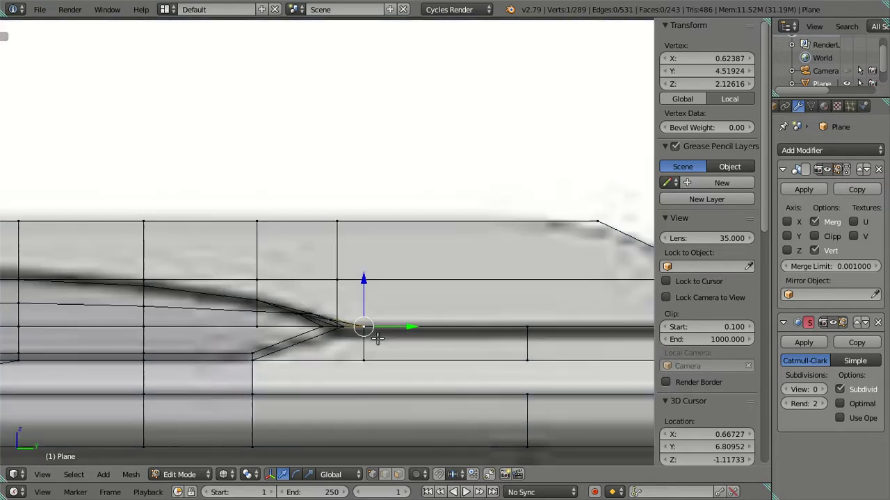
scroll(369, 333, "up", 1)
scroll(376, 344, "up", 1)
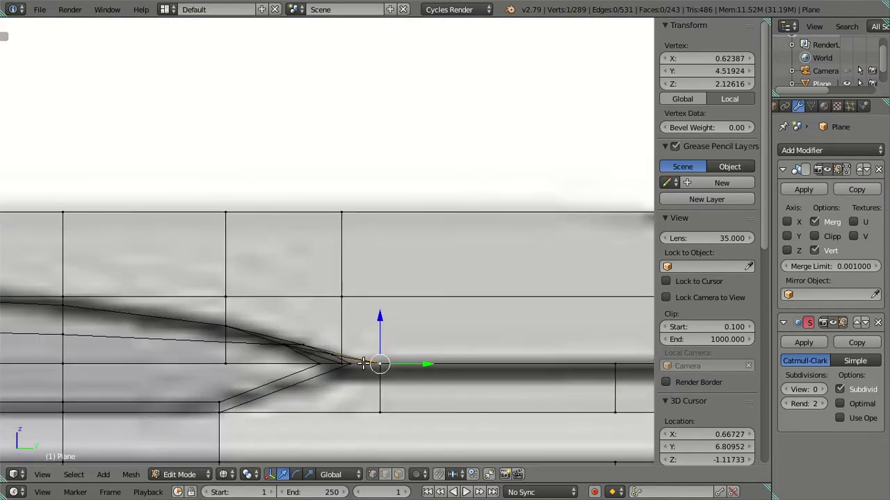
key("z")
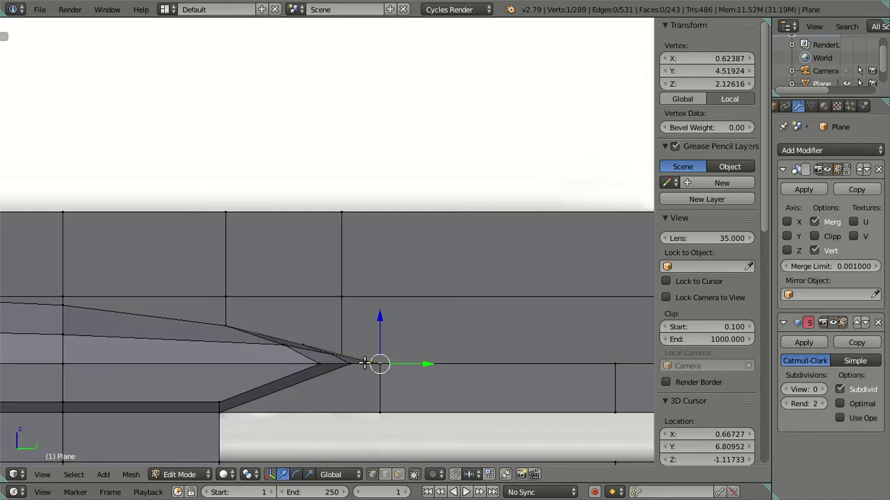
key("a")
key("z")
mouse_move(357, 363)
middle_mouse_down()
mouse_move(362, 429)
mouse_move(358, 315)
mouse_move(387, 321)
middle_mouse_up()
mouse_move(333, 294)
middle_mouse_down()
mouse_move(232, 271)
mouse_move(306, 278)
mouse_move(348, 257)
mouse_move(397, 251)
middle_mouse_up()
Step: Dissolve the edge loop running into the notch and inspect it in solid shading
right_click(323, 271, "alt")
key("x")
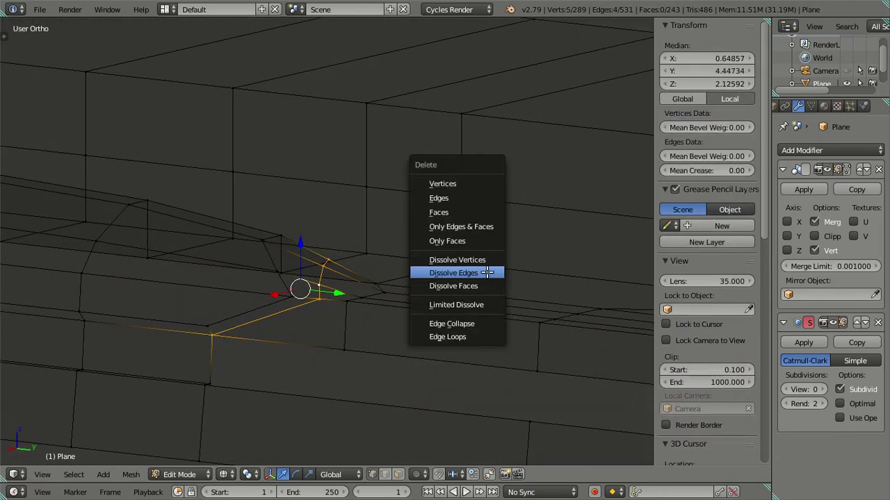
left_click(487, 272)
scroll(399, 282, "up", 2)
key("z")
mouse_move(357, 294)
middle_mouse_down()
mouse_move(371, 292)
mouse_move(403, 373)
mouse_move(417, 355)
mouse_move(406, 345)
middle_mouse_up()
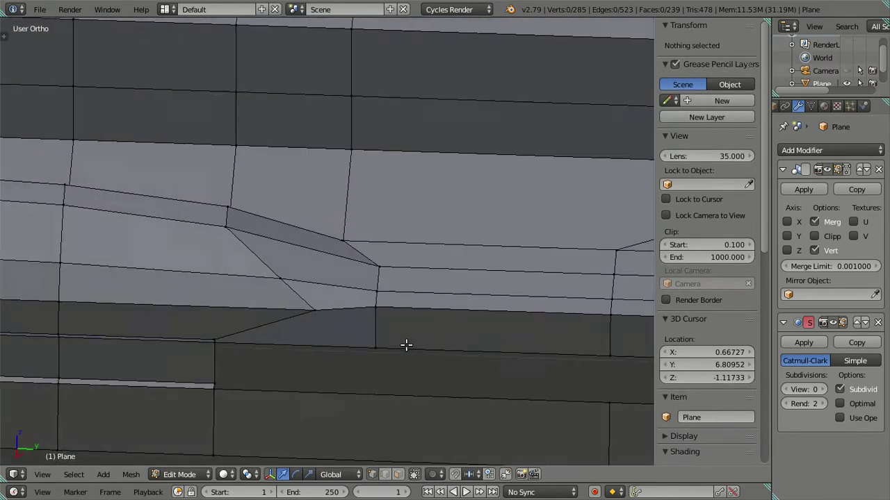
right_click(334, 225)
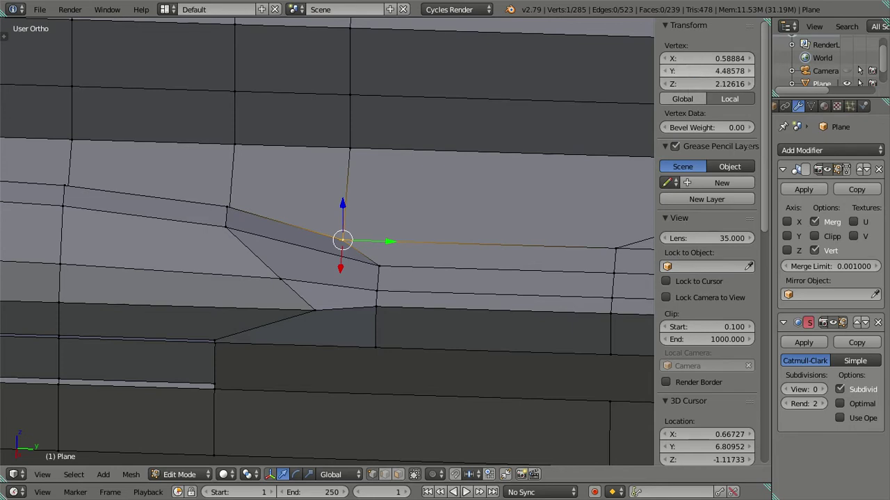
right_click(388, 321)
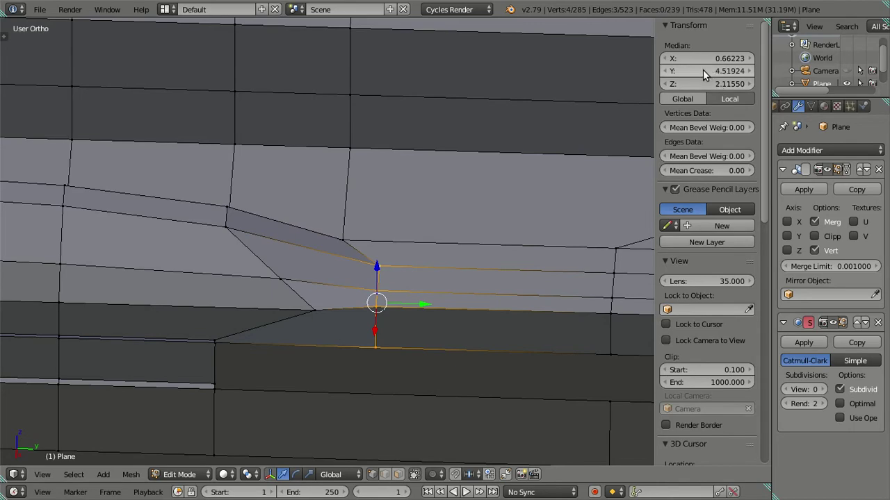
key("ctrl+z")
key("ctrl+z")
key("ctrl+z")
mouse_move(340, 232)
middle_mouse_down()
mouse_move(198, 260)
mouse_move(240, 342)
mouse_move(307, 346)
mouse_move(348, 385)
mouse_move(373, 369)
mouse_move(288, 249)
mouse_move(359, 255)
middle_mouse_up()
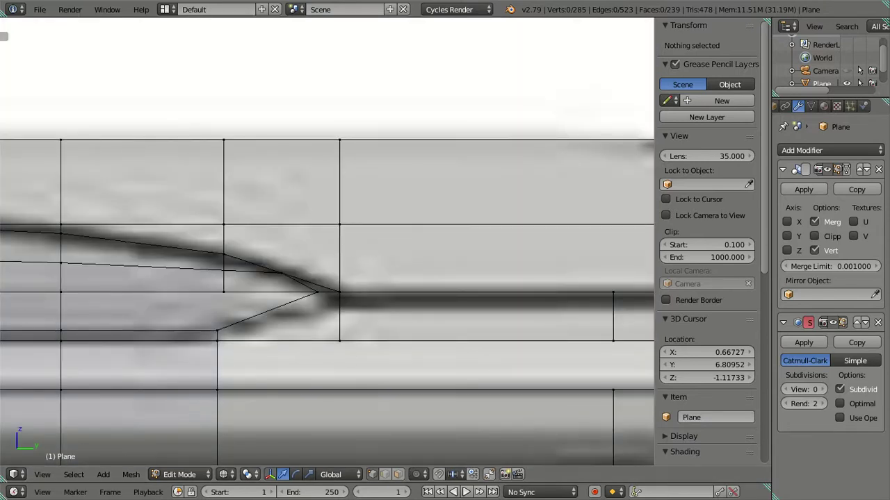
scroll(270, 338, "up", 2)
key("z")
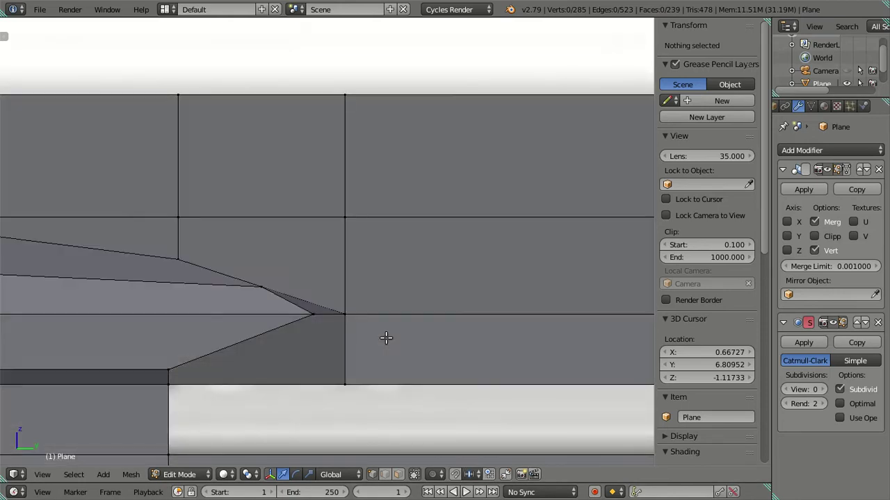
mouse_move(385, 338)
middle_mouse_down()
mouse_move(276, 392)
mouse_move(232, 362)
mouse_move(258, 358)
mouse_move(318, 433)
mouse_move(302, 333)
mouse_move(332, 264)
mouse_move(246, 261)
middle_mouse_up()
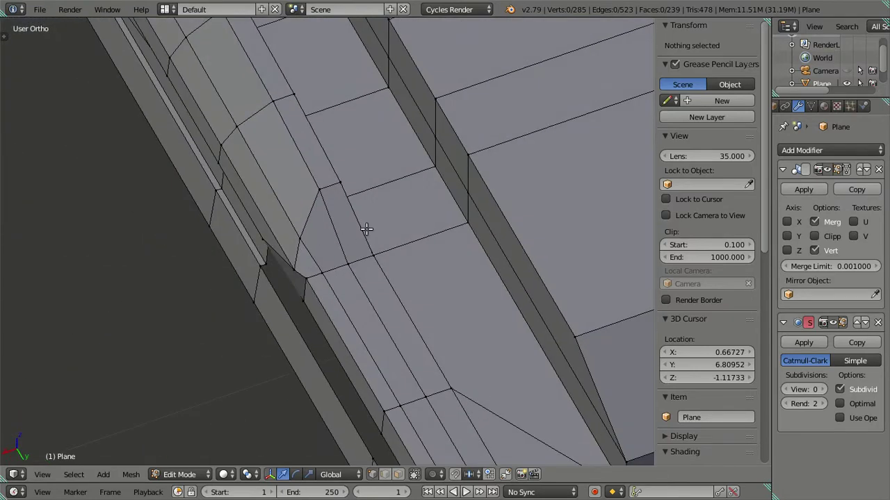
middle_click_drag(366, 230, 356, 296)
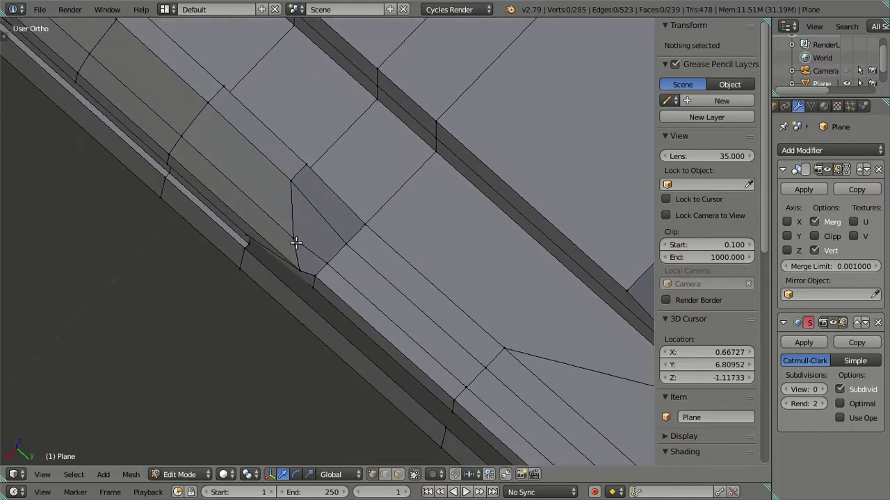
mouse_move(319, 198)
middle_mouse_down()
mouse_move(356, 239)
mouse_move(375, 243)
mouse_move(392, 203)
middle_mouse_up()
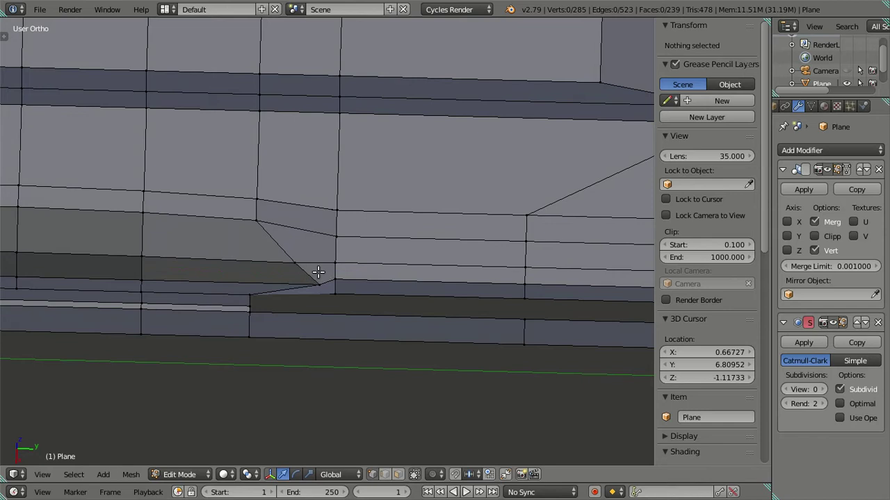
middle_click_drag(318, 272, 326, 240)
scroll(326, 240, "down", 2)
scroll(329, 186, "down", 2)
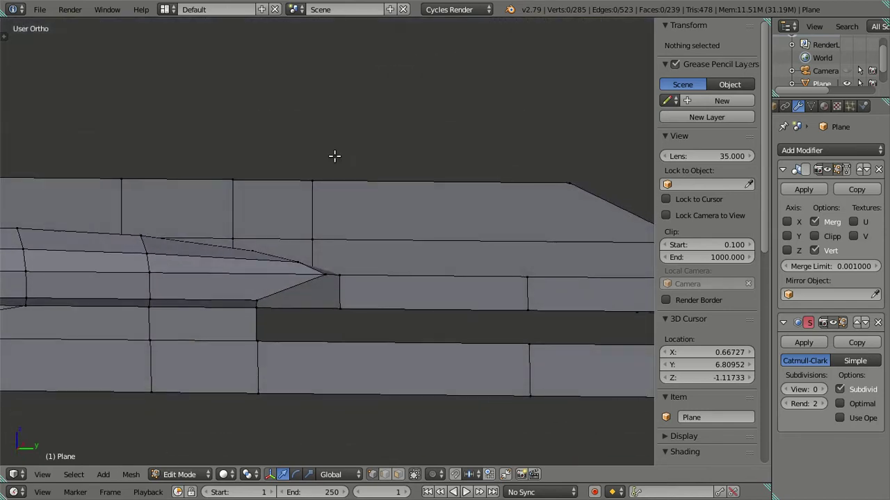
scroll(336, 155, "down", 1)
scroll(332, 189, "down", 1)
mouse_move(373, 239)
middle_mouse_down()
mouse_move(199, 255)
mouse_move(268, 294)
mouse_move(427, 258)
mouse_move(419, 182)
mouse_move(290, 187)
mouse_move(262, 234)
mouse_move(262, 254)
mouse_move(429, 317)
mouse_move(292, 274)
mouse_move(297, 305)
mouse_move(290, 249)
middle_mouse_up()
scroll(290, 248, "up", 2)
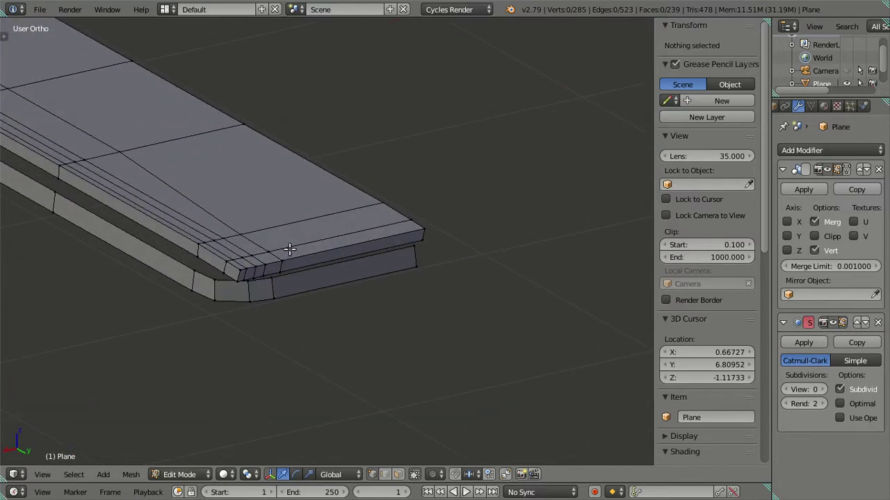
scroll(290, 248, "up", 2)
mouse_move(290, 249)
middle_mouse_down()
mouse_move(230, 292)
mouse_move(253, 298)
mouse_move(231, 320)
mouse_move(213, 309)
mouse_move(226, 276)
mouse_move(209, 268)
mouse_move(376, 373)
mouse_move(250, 327)
mouse_move(346, 319)
mouse_move(298, 276)
mouse_move(625, 273)
mouse_move(480, 257)
mouse_move(423, 292)
mouse_move(437, 317)
mouse_move(343, 215)
mouse_move(398, 317)
middle_mouse_up()
scroll(235, 310, "up", 2)
scroll(375, 354, "down", 2)
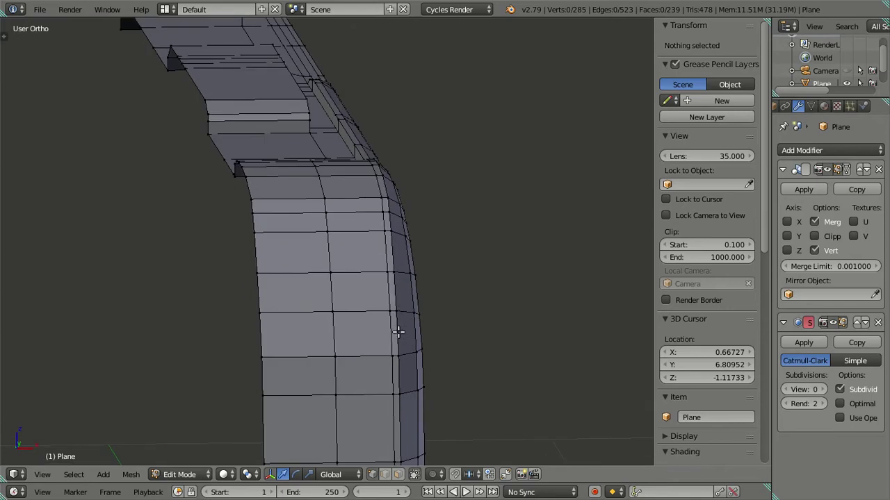
Step: Dissolve the edge loop along the front corner and roof lip
left_click(397, 332, "alt")
key("x")
left_click(524, 313)
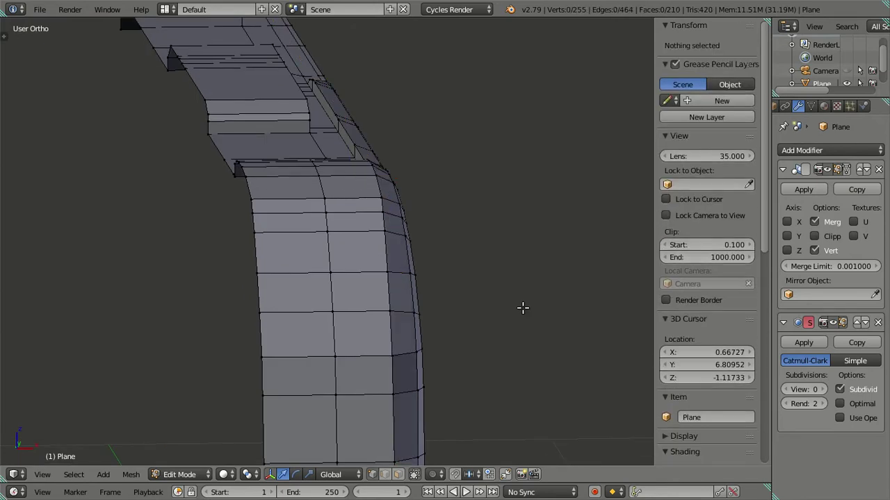
scroll(522, 308, "down", 3)
mouse_move(481, 301)
middle_mouse_down()
mouse_move(382, 301)
mouse_move(449, 318)
middle_mouse_up()
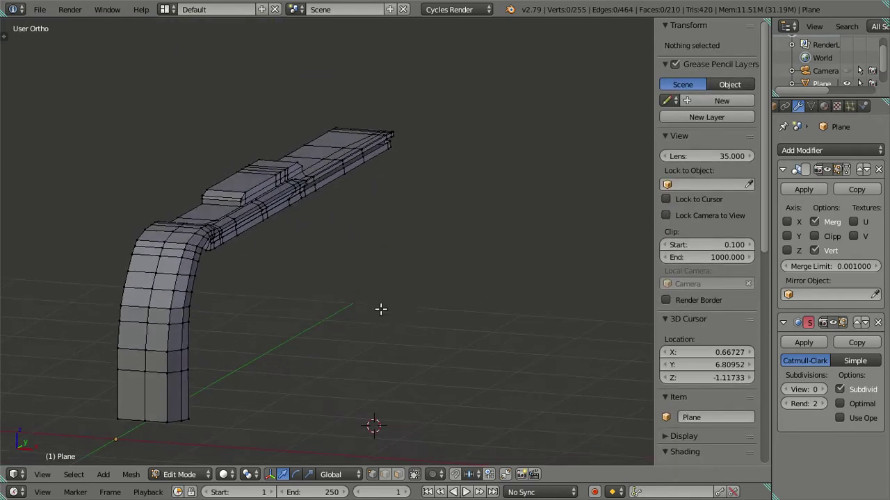
Step: Undo, recheck in wireframe, redo the dissolve, and preview the body outside Edit Mode
key("ctrl+z")
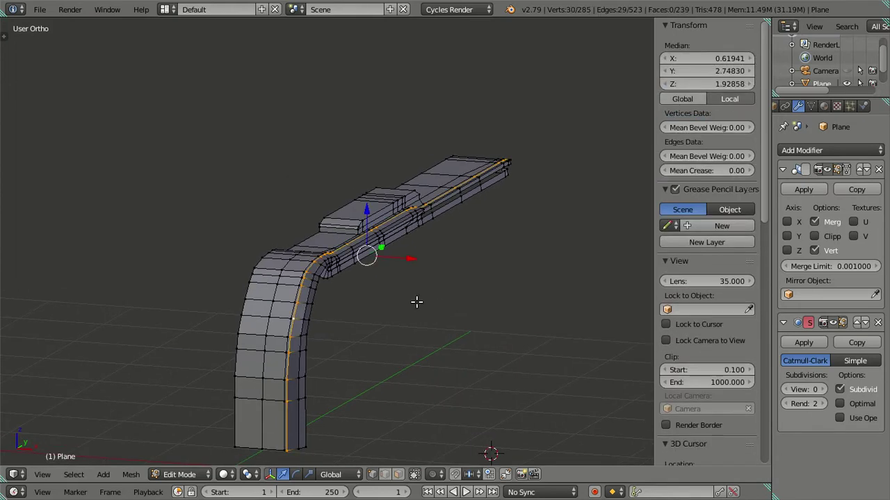
key("z")
key("z")
key("x")
left_click(445, 294)
scroll(423, 296, "up", 2)
scroll(417, 294, "up", 1)
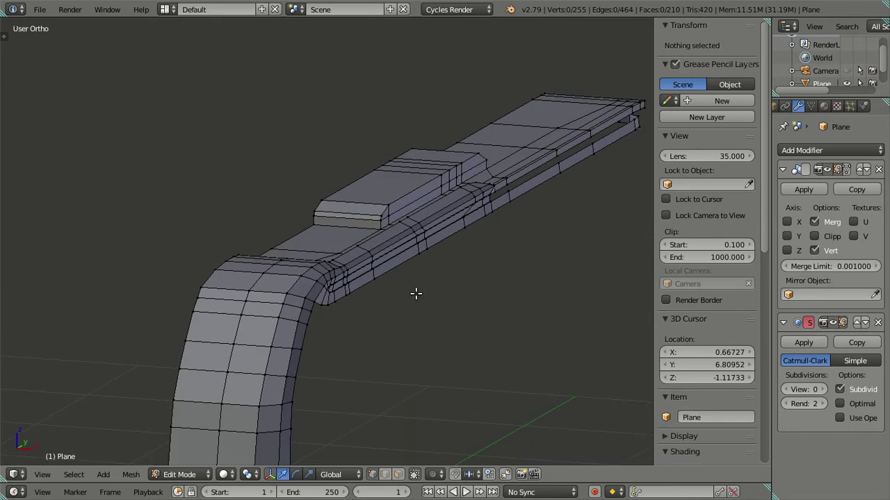
mouse_move(415, 293)
middle_mouse_down()
mouse_move(421, 252)
mouse_move(397, 258)
mouse_move(397, 276)
mouse_move(424, 317)
mouse_move(431, 254)
mouse_move(189, 266)
mouse_move(220, 296)
mouse_move(219, 307)
mouse_move(206, 271)
mouse_move(263, 254)
middle_mouse_up()
key("Tab")
key("Tab")
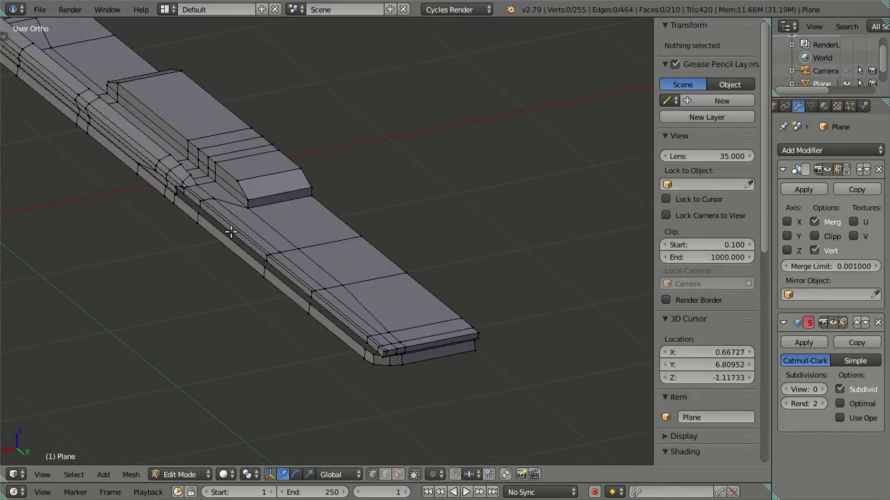
Step: Try selecting vertices and the lower bevel edge loop around the roof lip's front corner
scroll(264, 248, "up", 1)
scroll(265, 248, "up", 1)
scroll(264, 249, "up", 1)
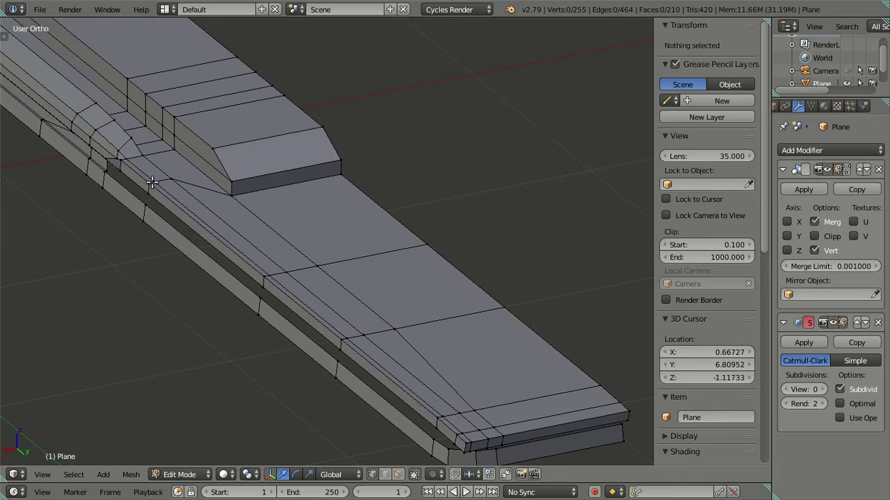
right_click(152, 182)
scroll(118, 157, "up", 2)
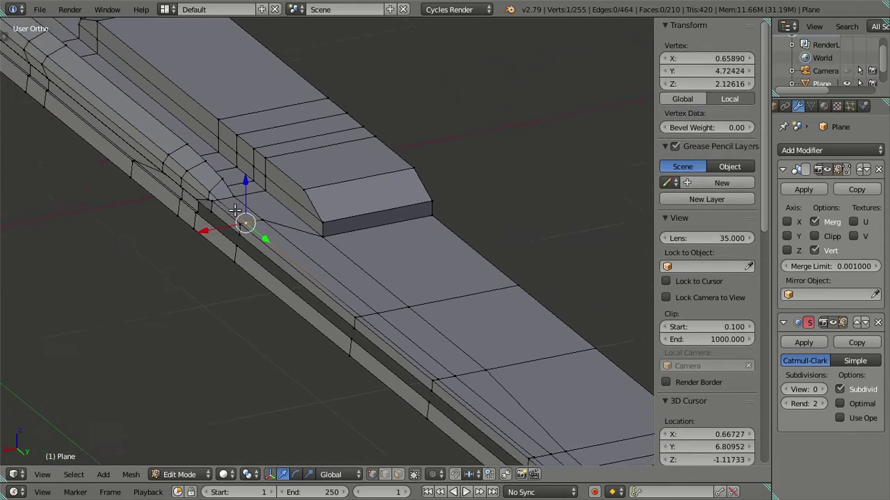
right_click(151, 176, "shift")
mouse_move(151, 176)
middle_mouse_down()
mouse_move(237, 175)
mouse_move(232, 165)
mouse_move(327, 296)
mouse_move(227, 293)
mouse_move(294, 256)
mouse_move(167, 286)
middle_mouse_up()
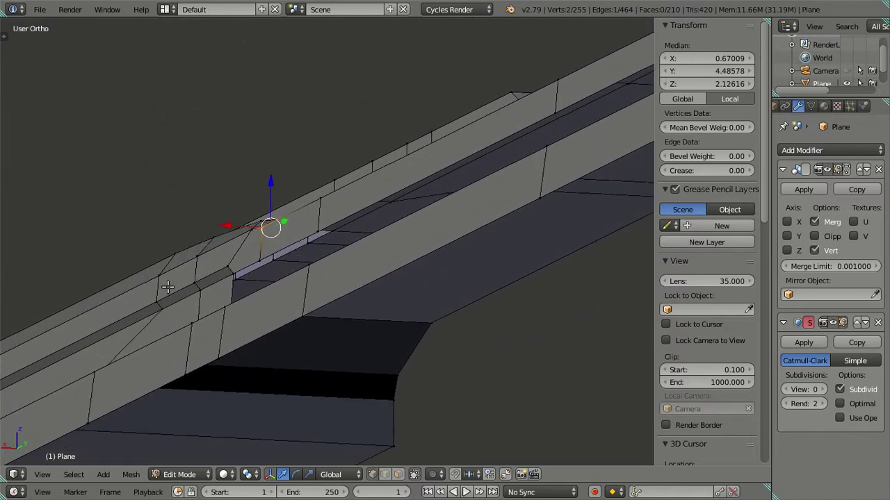
right_click(203, 296)
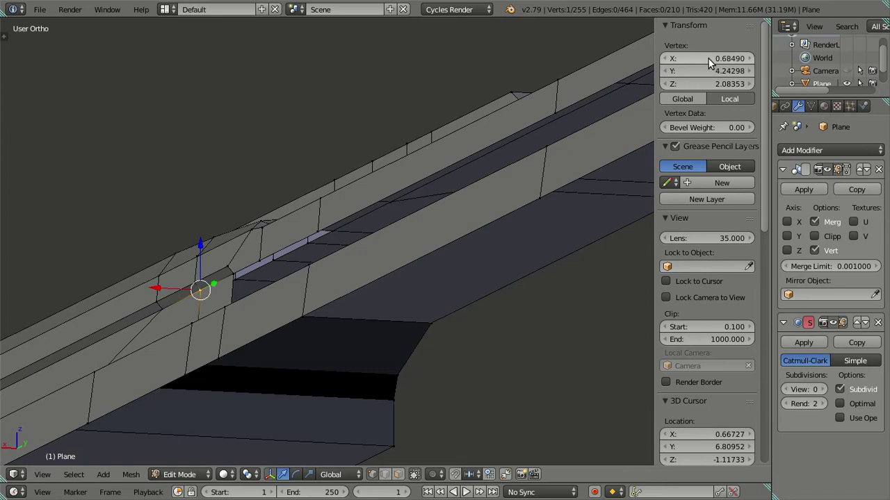
mouse_move(458, 184)
middle_mouse_down()
mouse_move(377, 252)
mouse_move(397, 248)
mouse_move(357, 207)
mouse_move(312, 261)
mouse_move(327, 356)
middle_mouse_up()
key("a")
right_click(298, 256)
scroll(313, 261, "up", 1)
right_click(333, 321, "alt")
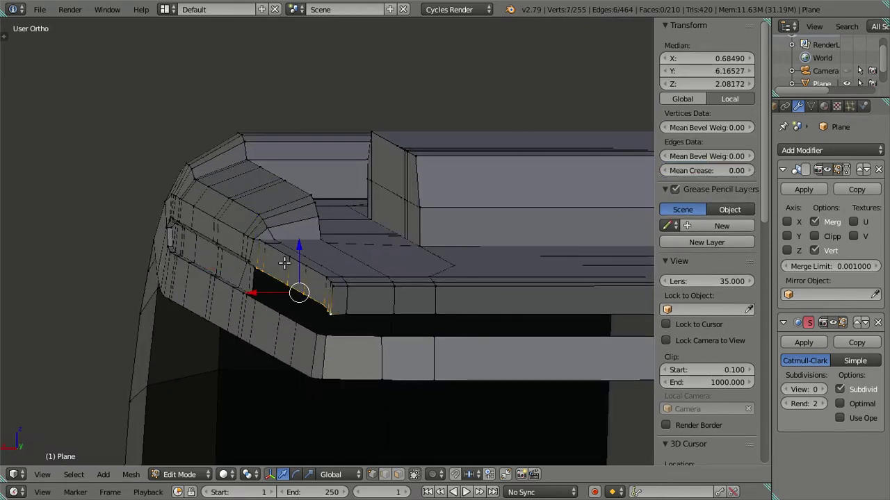
left_click(389, 226)
key("a")
Step: Select the lip's edge chain from its top vertex and nudge it slightly along X
scroll(297, 292, "up", 1)
scroll(284, 290, "up", 1)
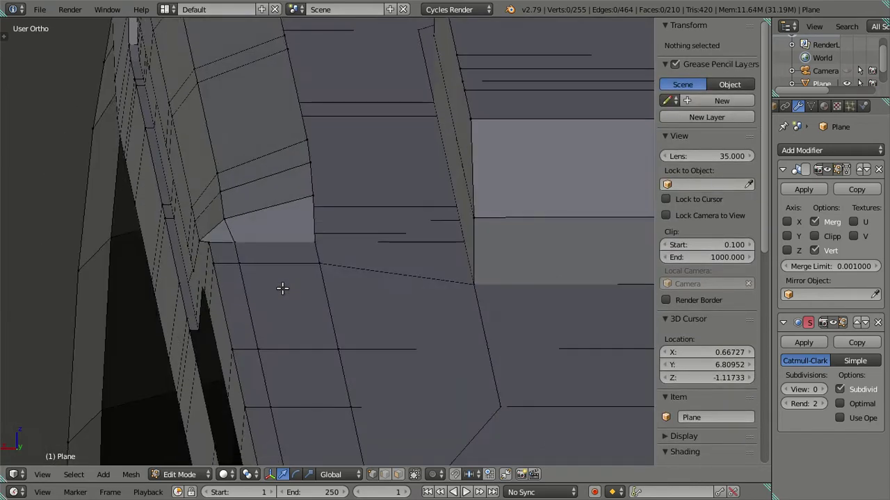
scroll(299, 153, "up", 1)
scroll(299, 153, "down", 2)
scroll(285, 166, "down", 2)
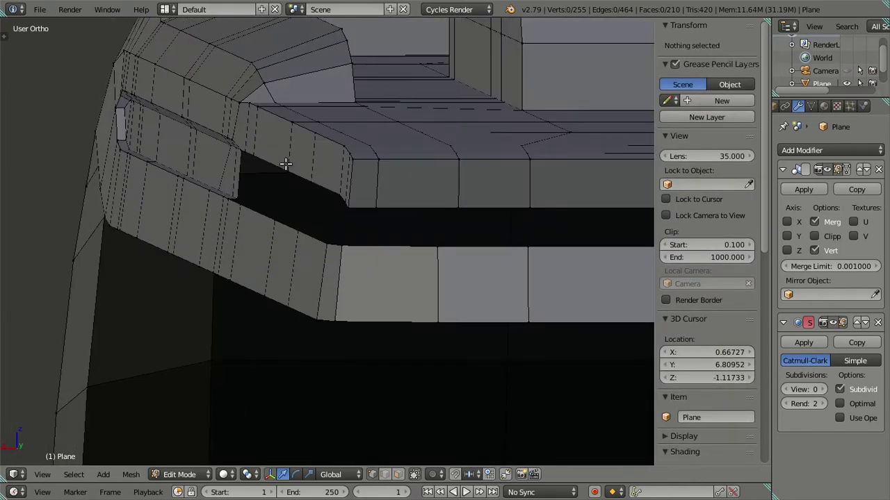
middle_click_drag(285, 164, 285, 168)
right_click(259, 112)
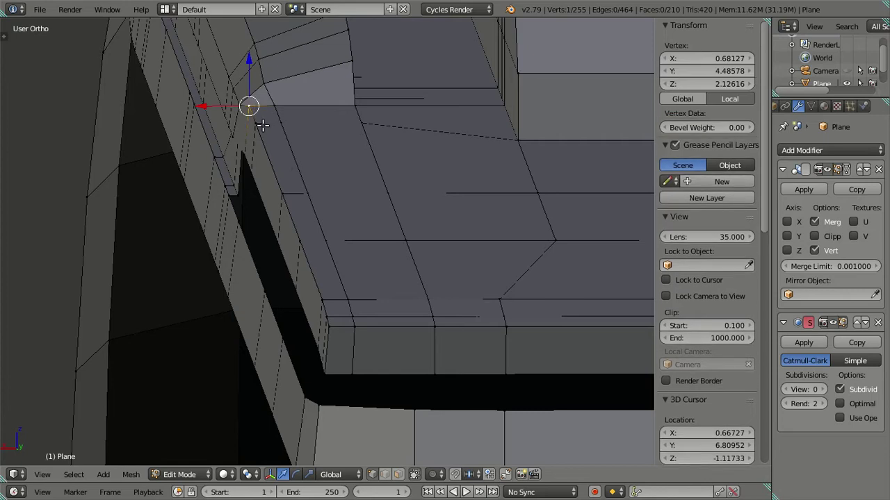
right_click(330, 325, "ctrl")
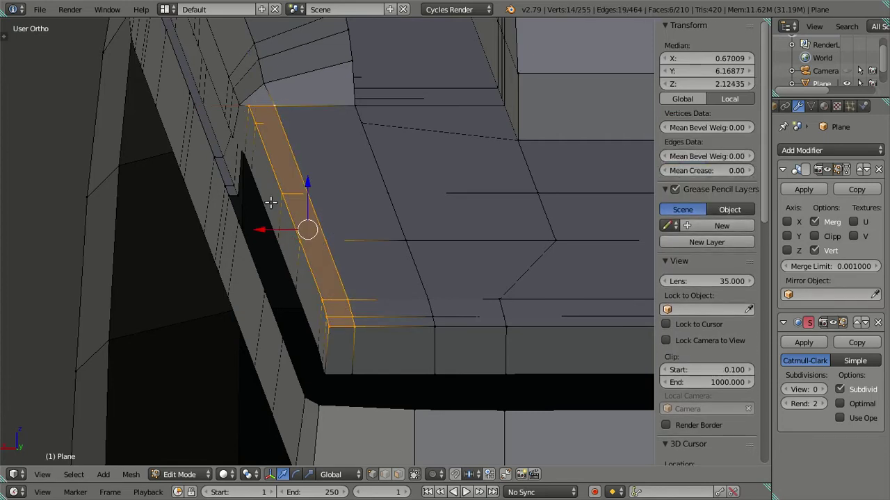
left_click_drag(275, 230, 276, 230)
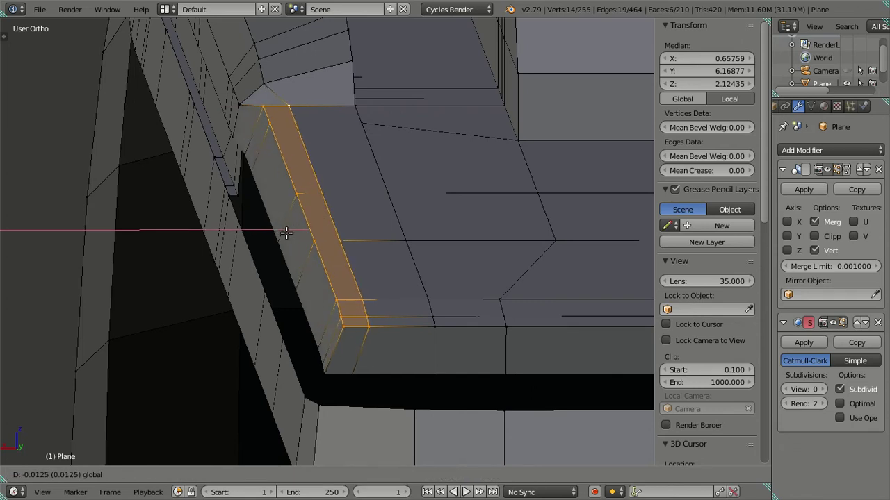
Step: Select the next lip edge chain down to the corner and move it along X (G X)
right_click(299, 114)
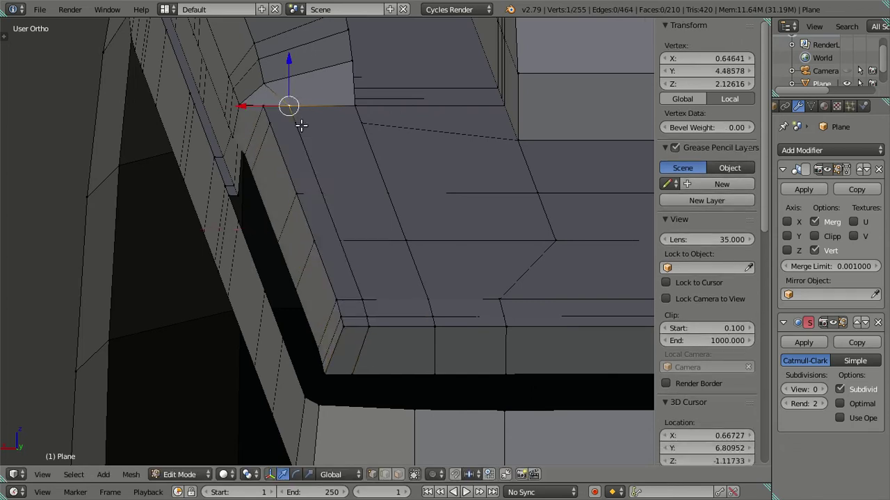
right_click(356, 310, "ctrl")
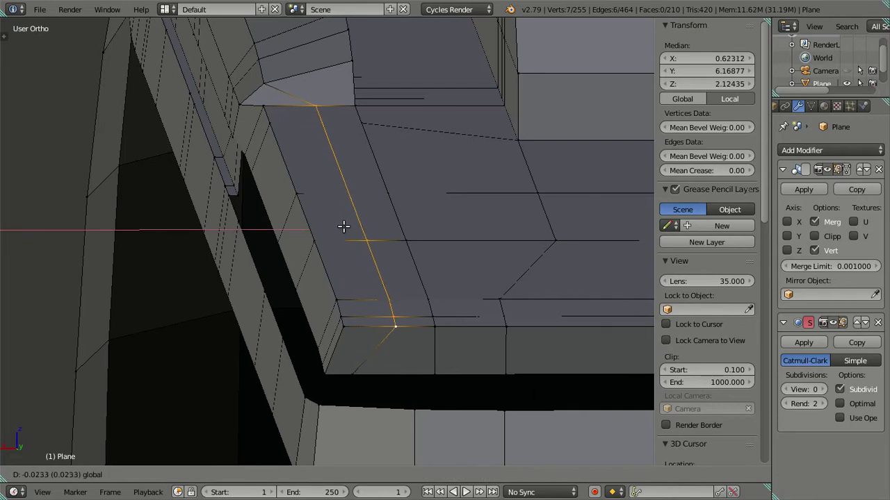
key("g")
key("x")
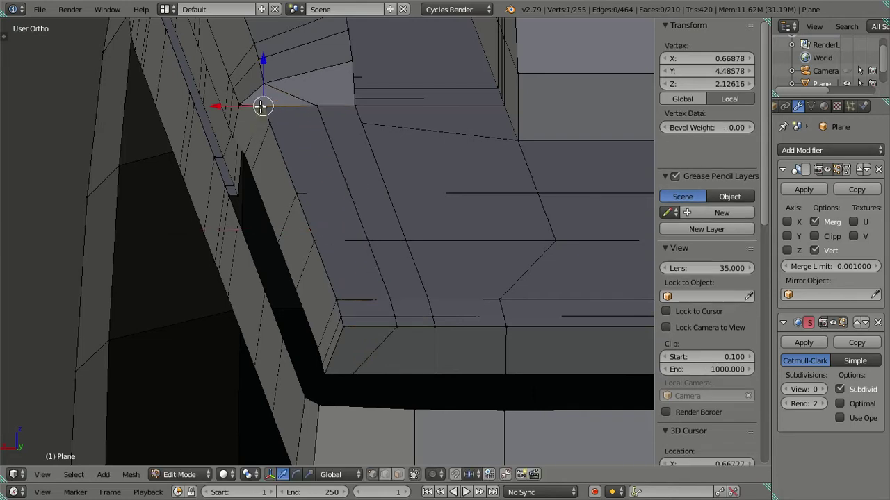
left_click(276, 109)
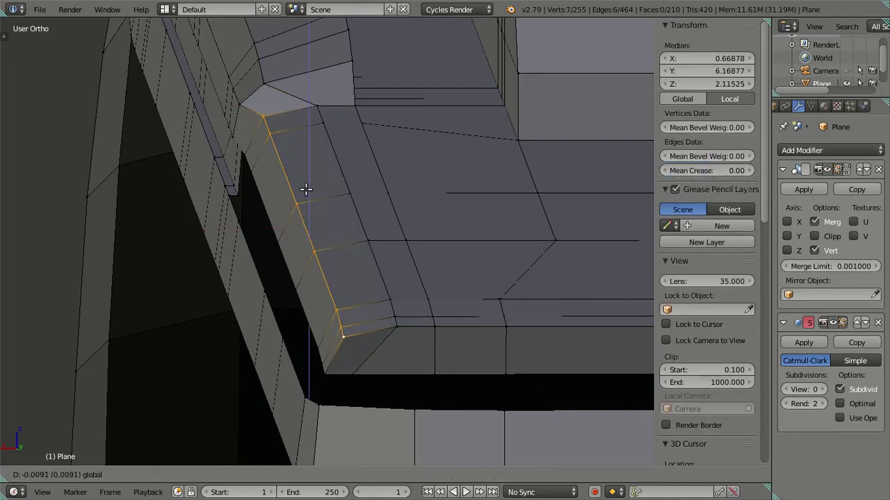
scroll(306, 190, "down", 3)
key("a")
mouse_move(338, 215)
middle_mouse_down()
mouse_move(342, 191)
mouse_move(393, 214)
mouse_move(614, 208)
mouse_move(373, 218)
mouse_move(410, 194)
mouse_move(312, 175)
mouse_move(113, 183)
mouse_move(421, 271)
mouse_move(395, 252)
mouse_move(304, 220)
mouse_move(375, 251)
mouse_move(355, 214)
middle_mouse_up()
Step: Reposition the bevelled corner edge loop, putting the corner vertices at median X 0.63970, then enter Object Mode
key("Tab")
key("Tab")
right_click(375, 249, "alt")
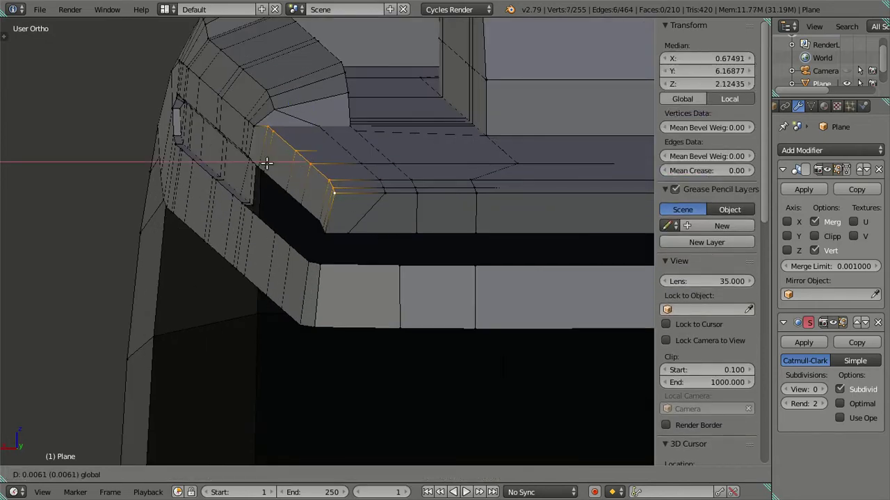
left_click(297, 126)
key("a")
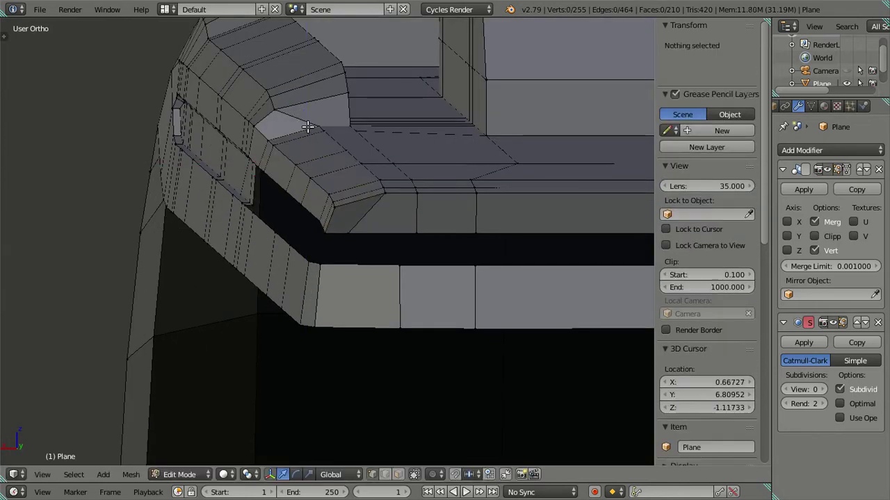
right_click(319, 126)
right_click(335, 162, "alt")
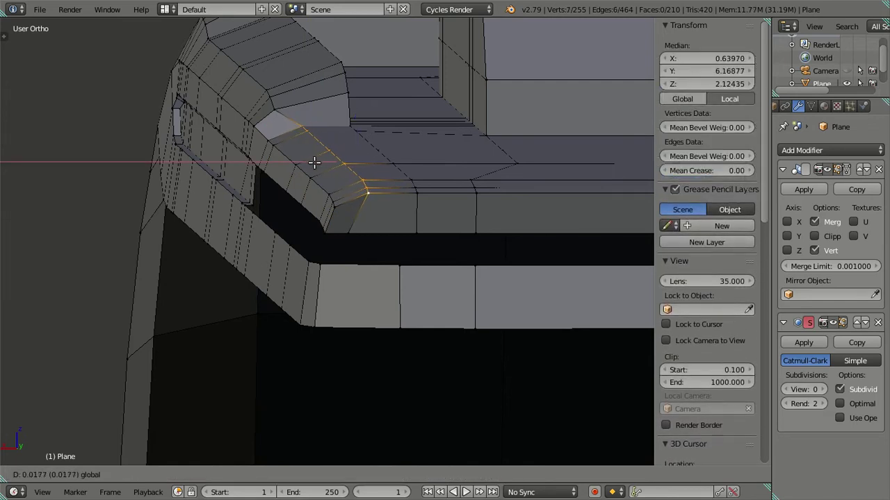
left_click(319, 164)
key("a")
mouse_move(319, 164)
middle_mouse_down()
mouse_move(383, 244)
mouse_move(270, 255)
mouse_move(280, 281)
mouse_move(313, 278)
mouse_move(193, 201)
mouse_move(272, 269)
mouse_move(274, 314)
mouse_move(336, 281)
mouse_move(298, 268)
mouse_move(290, 302)
mouse_move(341, 258)
mouse_move(387, 246)
mouse_move(237, 194)
mouse_move(267, 166)
mouse_move(314, 285)
middle_mouse_up()
scroll(272, 268, "down", 2)
key("Tab")
Step: In Right Ortho wireframe, raise the notch's lower vertex to the reference line, then return to solid shading
key("KP_3")
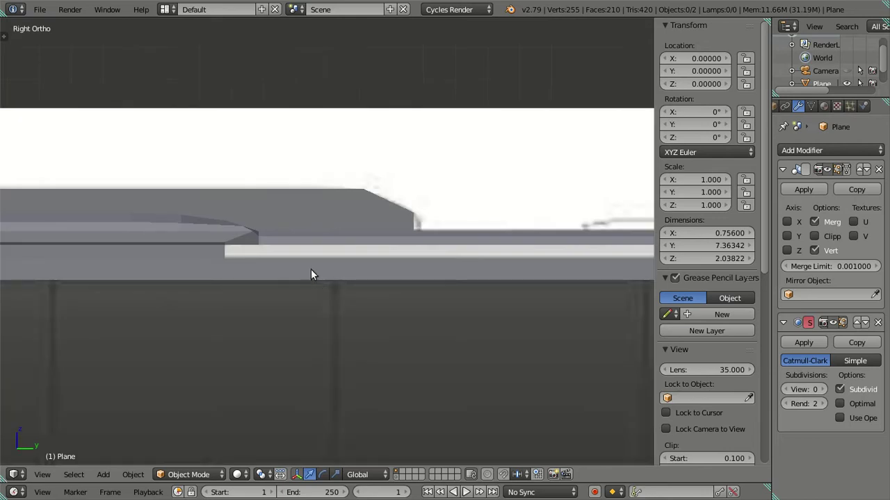
key("Tab")
key("z")
scroll(400, 282, "up", 5)
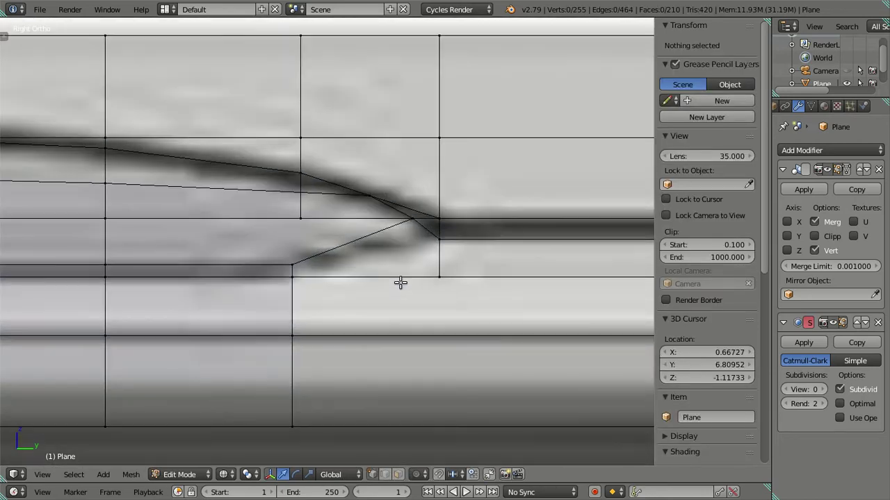
right_click(431, 280)
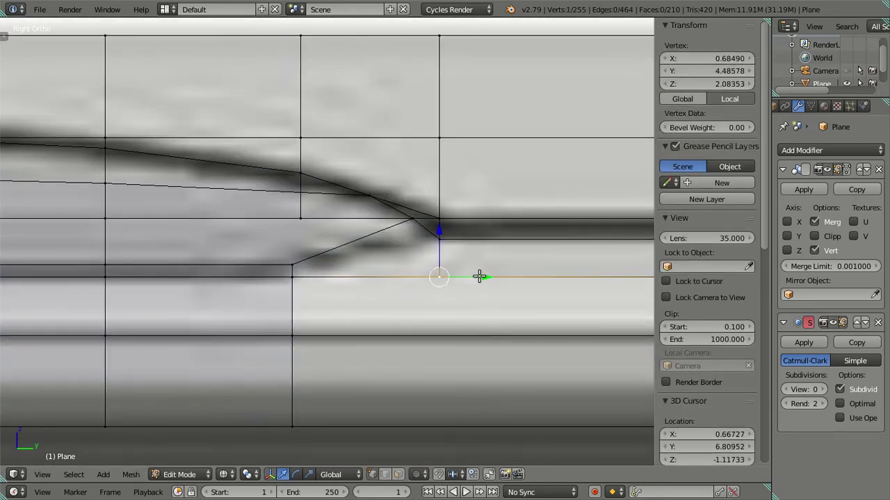
right_click(444, 243, "shift")
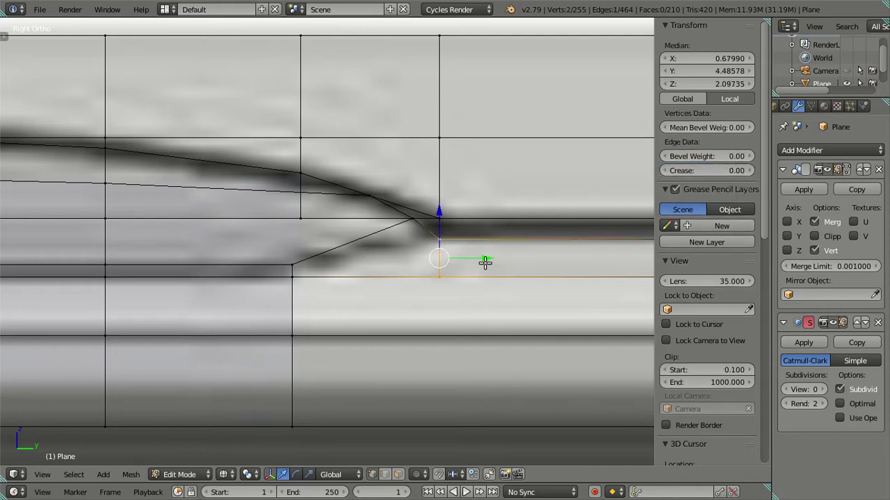
middle_click_drag(456, 259, 413, 266, "shift")
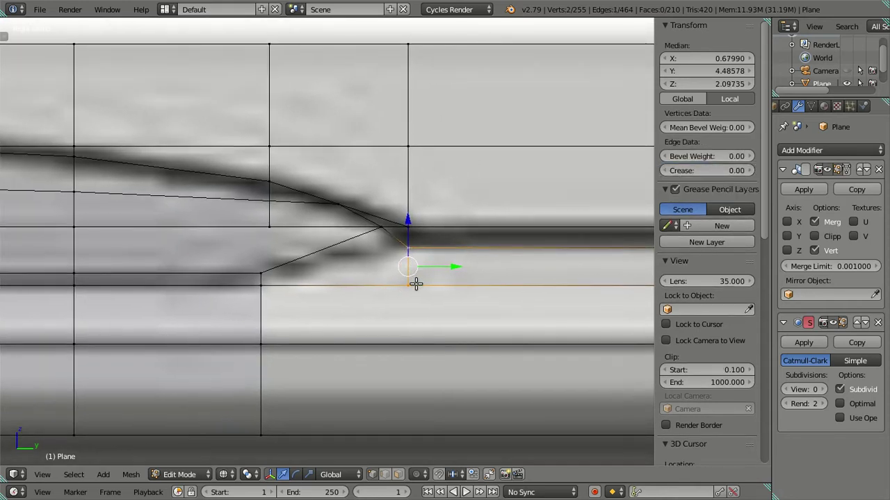
right_click(416, 283)
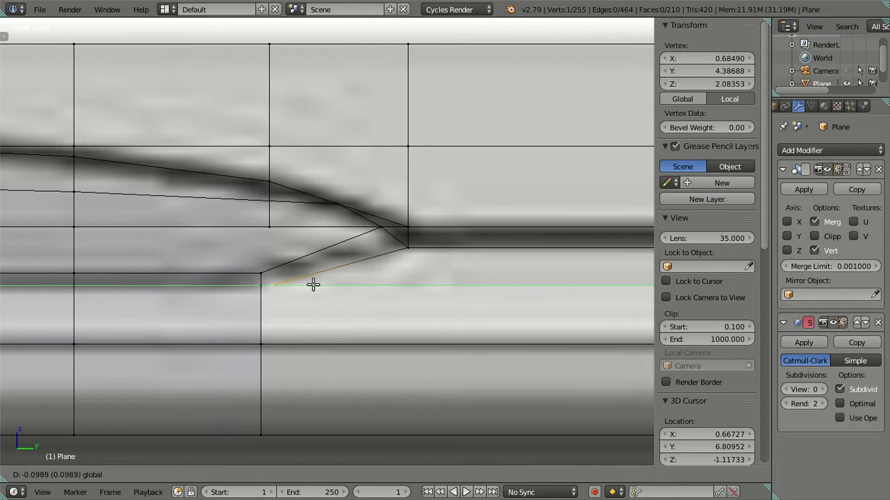
left_click(407, 194)
key("z")
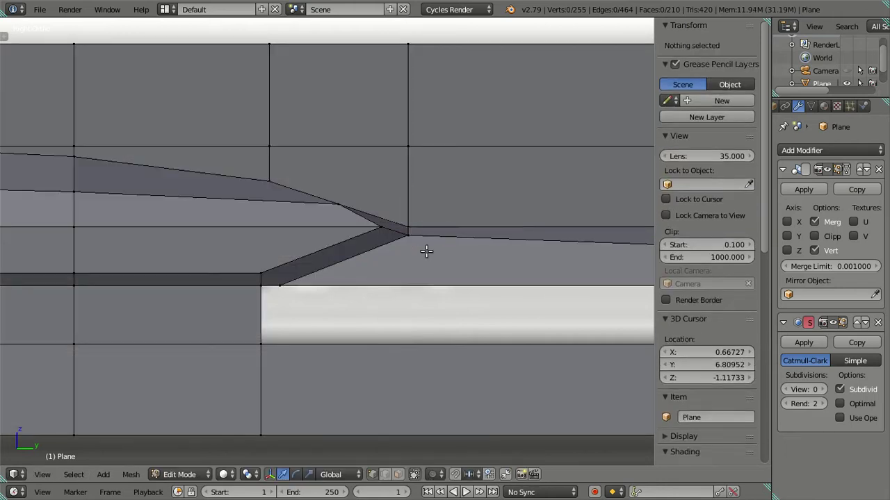
scroll(426, 252, "down", 3)
key("a")
mouse_move(426, 253)
middle_mouse_down()
mouse_move(343, 297)
mouse_move(326, 247)
middle_mouse_up()
mouse_move(318, 299)
middle_mouse_down()
mouse_move(288, 333)
mouse_move(341, 213)
middle_mouse_up()
scroll(316, 269, "up", 2)
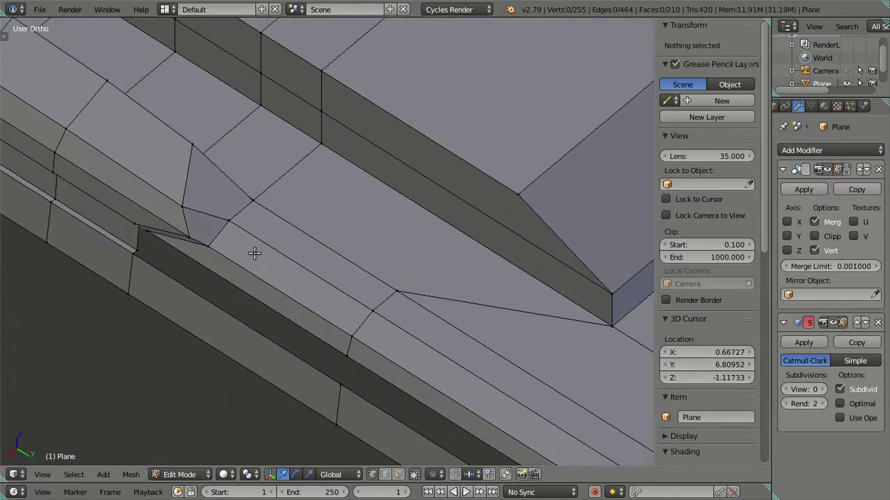
scroll(255, 253, "down", 2)
mouse_move(254, 253)
middle_mouse_down()
mouse_move(312, 212)
mouse_move(304, 201)
mouse_move(275, 221)
mouse_move(254, 215)
mouse_move(251, 222)
mouse_move(397, 194)
mouse_move(340, 254)
mouse_move(253, 230)
mouse_move(259, 223)
mouse_move(266, 260)
mouse_move(234, 253)
middle_mouse_up()
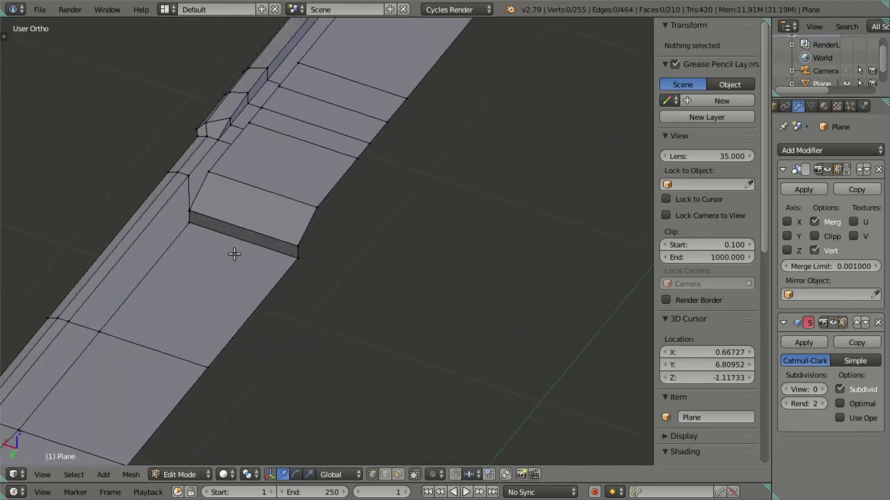
mouse_move(234, 255)
middle_mouse_down()
mouse_move(276, 248)
mouse_move(284, 276)
mouse_move(246, 278)
mouse_move(296, 228)
mouse_move(282, 194)
mouse_move(294, 199)
mouse_move(313, 246)
mouse_move(327, 199)
mouse_move(226, 216)
mouse_move(382, 229)
middle_mouse_up()
scroll(227, 217, "up", 4)
Step: Select the roof lip's front-corner loop, vertices and faces, framed in Right Ortho view
scroll(286, 238, "up", 2)
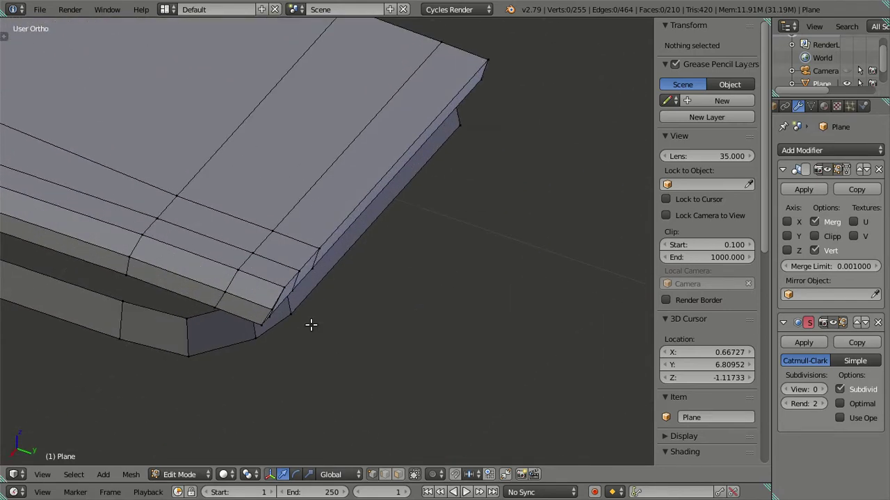
scroll(310, 324, "up", 2)
right_click(182, 321, "alt")
right_click(267, 309, "shift")
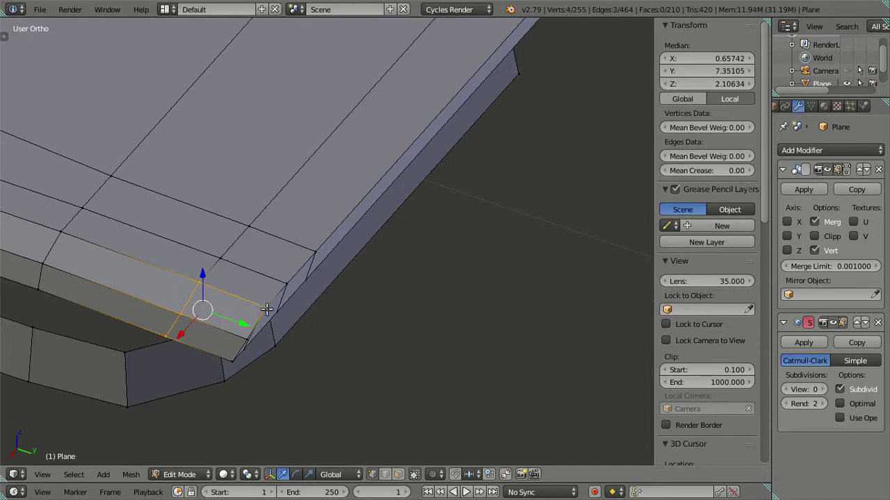
right_click(232, 357, "shift")
mouse_move(176, 211)
middle_mouse_down("shift")
mouse_move(217, 98)
mouse_move(275, 287)
mouse_move(207, 320)
mouse_move(300, 243)
middle_mouse_up("shift")
right_click(210, 312, "shift")
key("KP_3")
scroll(300, 242, "down", 5)
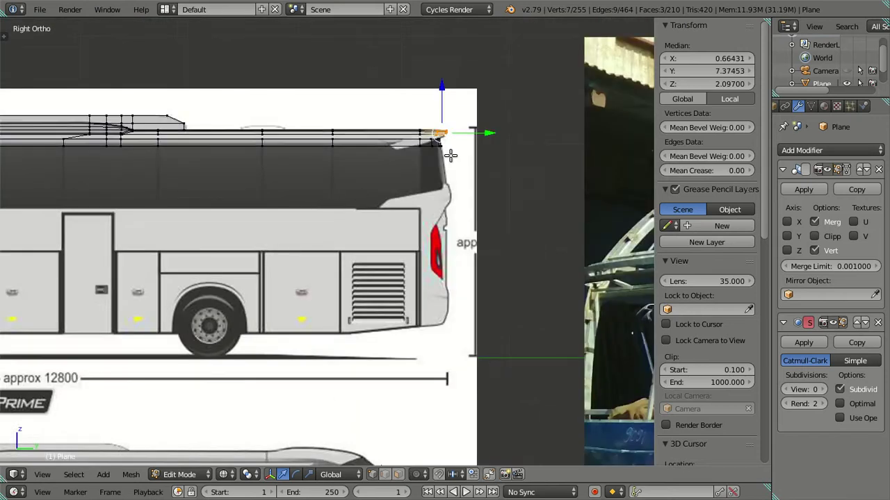
scroll(353, 243, "up", 1)
scroll(354, 242, "up", 3)
scroll(390, 246, "down", 2)
middle_click_drag(390, 246, 437, 269)
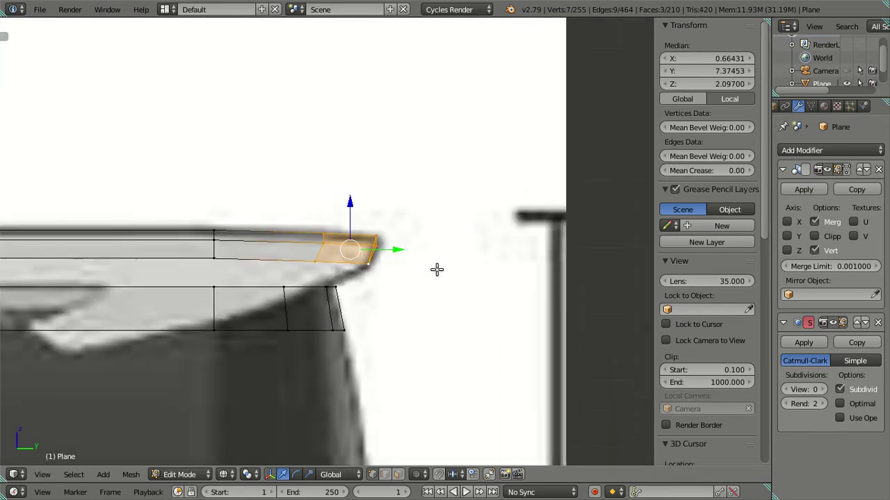
Step: Shift the corner faces slightly along Y, then add adjacent corner faces and shift them along Y
key("g")
key("y")
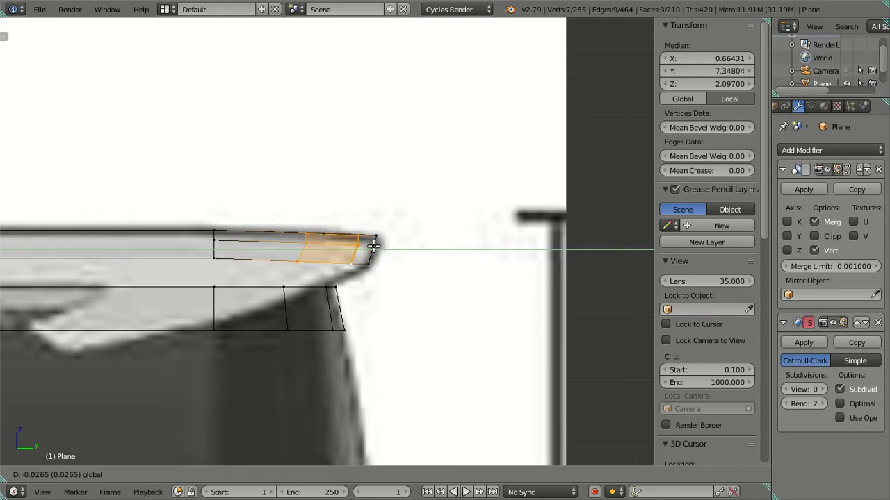
left_click(375, 247)
mouse_move(375, 247)
middle_mouse_down()
mouse_move(244, 374)
mouse_move(324, 188)
middle_mouse_up()
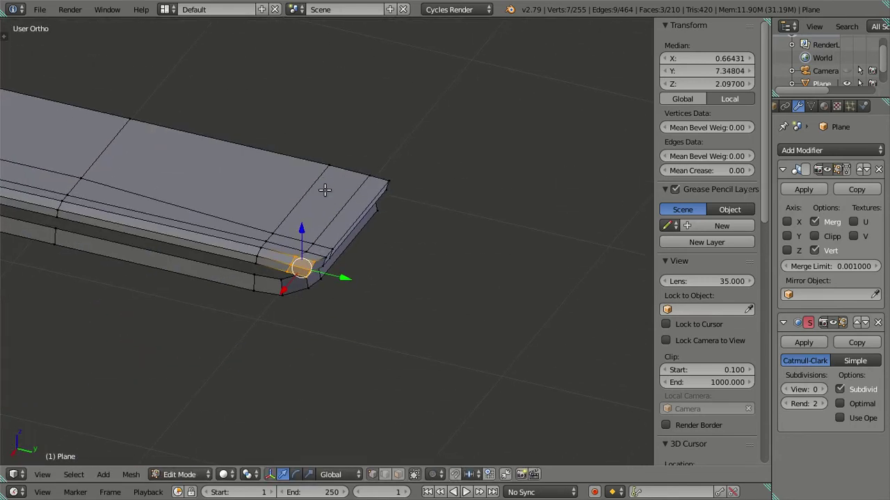
scroll(350, 294, "up", 3)
scroll(369, 205, "down", 2)
middle_click_drag(370, 205, 208, 268)
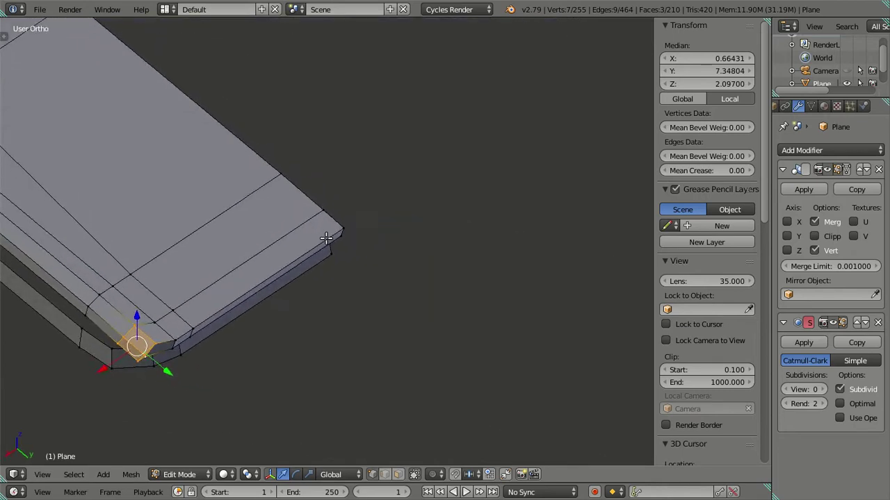
left_click(240, 275, "shift")
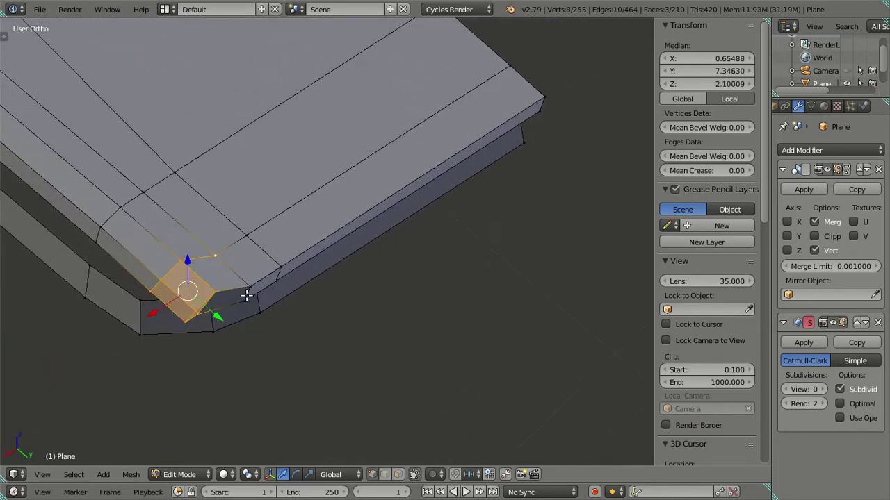
left_click(228, 319, "shift")
key("g")
key("y")
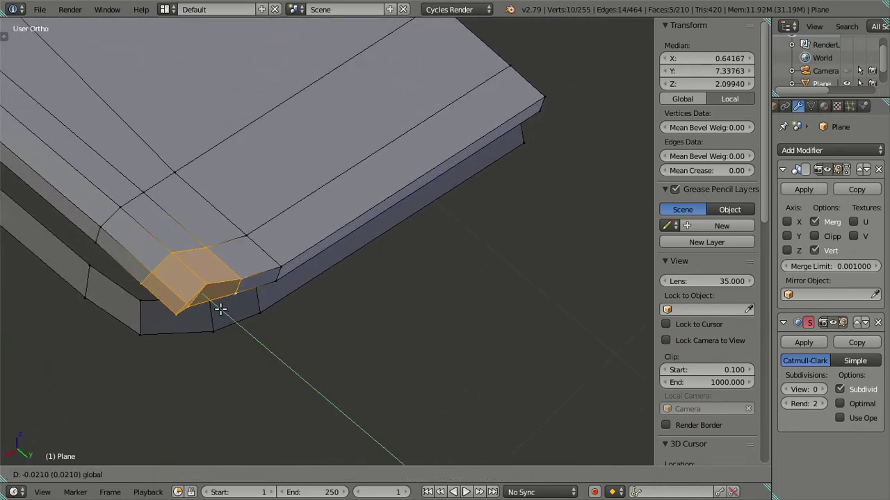
left_click(221, 310)
Step: Narrow the selection to a single corner face and move it slightly along Y
scroll(220, 288, "up", 2)
left_click(185, 278, "shift")
left_click(196, 306, "shift")
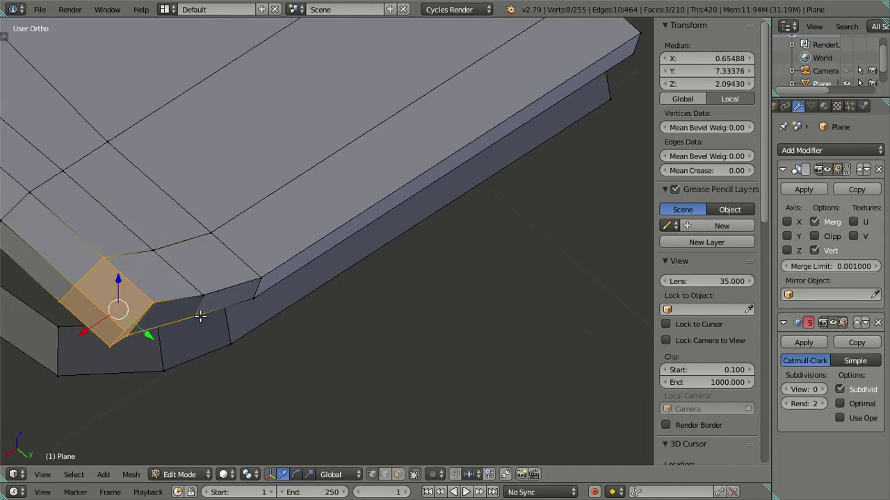
left_click(147, 321, "shift")
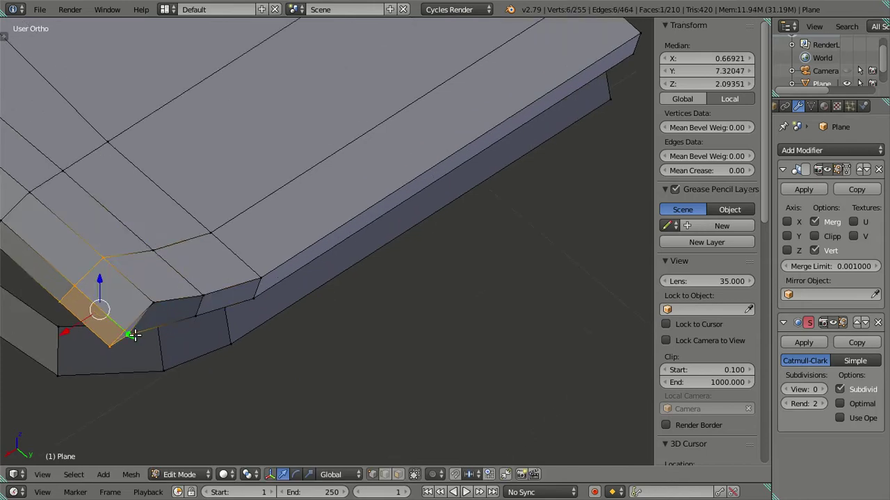
left_click(139, 302, "shift")
middle_click_drag(171, 302, 349, 259)
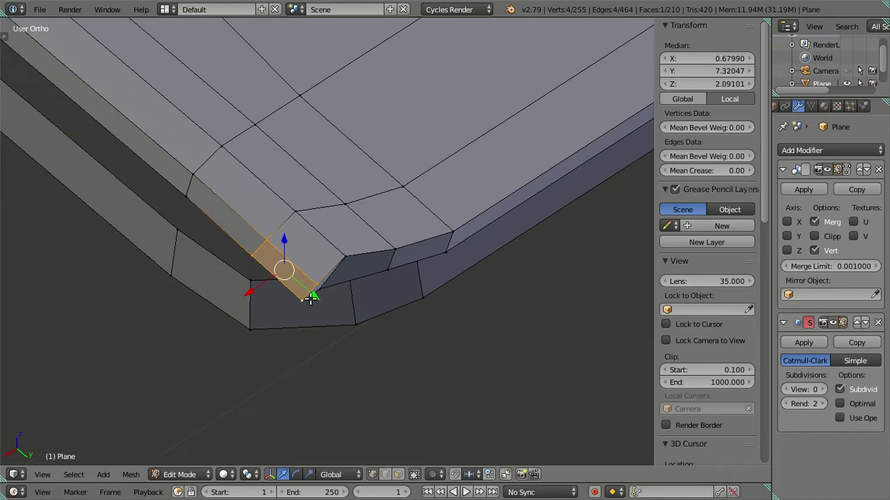
key("g")
key("y")
left_click(290, 259)
key("a")
mouse_move(289, 259)
middle_mouse_down()
mouse_move(378, 213)
mouse_move(437, 264)
middle_mouse_up()
mouse_move(412, 294)
middle_mouse_down()
mouse_move(294, 227)
mouse_move(310, 237)
mouse_move(276, 226)
mouse_move(294, 206)
mouse_move(322, 236)
mouse_move(354, 250)
mouse_move(323, 277)
mouse_move(385, 257)
mouse_move(626, 258)
middle_mouse_up()
mouse_move(572, 243)
middle_mouse_down()
mouse_move(463, 240)
mouse_move(377, 223)
mouse_move(407, 210)
mouse_move(357, 232)
mouse_move(401, 219)
middle_mouse_up()
Step: Compare the rounded corner against the reference in Right Ortho, toggling wireframe and solid shading
key("KP_3")
scroll(478, 274, "up", 2)
scroll(478, 274, "up", 1)
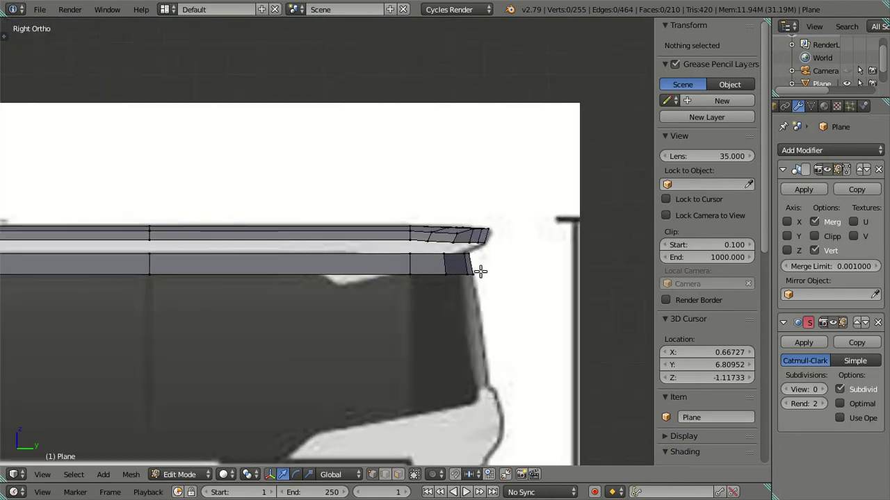
scroll(483, 267, "up", 1)
scroll(487, 264, "up", 1)
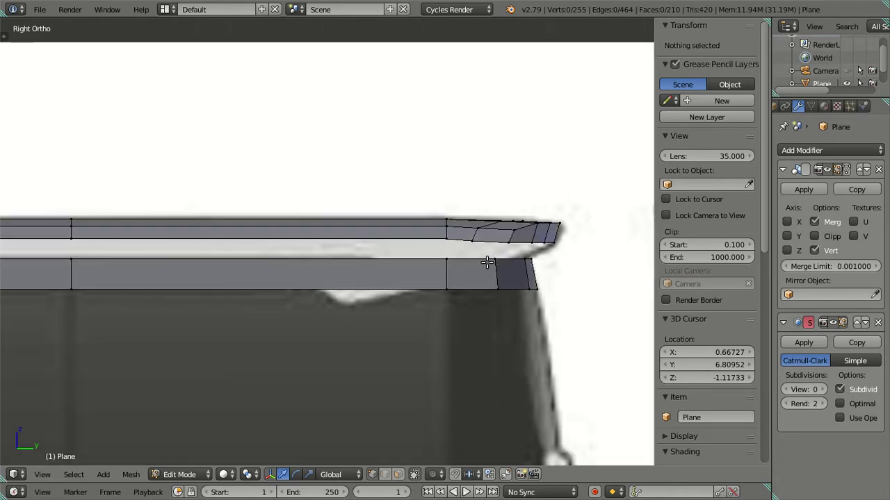
scroll(495, 257, "down", 3)
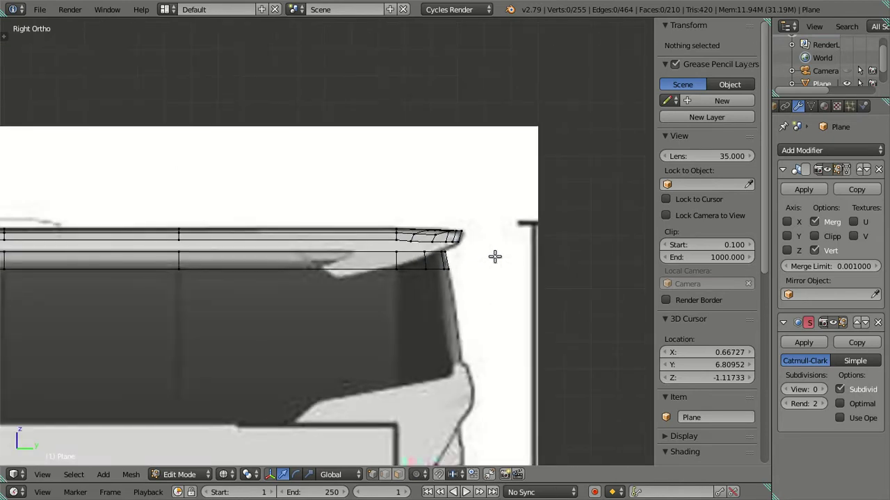
mouse_move(470, 265)
middle_mouse_down()
mouse_move(474, 333)
mouse_move(460, 265)
mouse_move(465, 280)
mouse_move(453, 300)
mouse_move(364, 260)
mouse_move(341, 284)
mouse_move(391, 280)
middle_mouse_up()
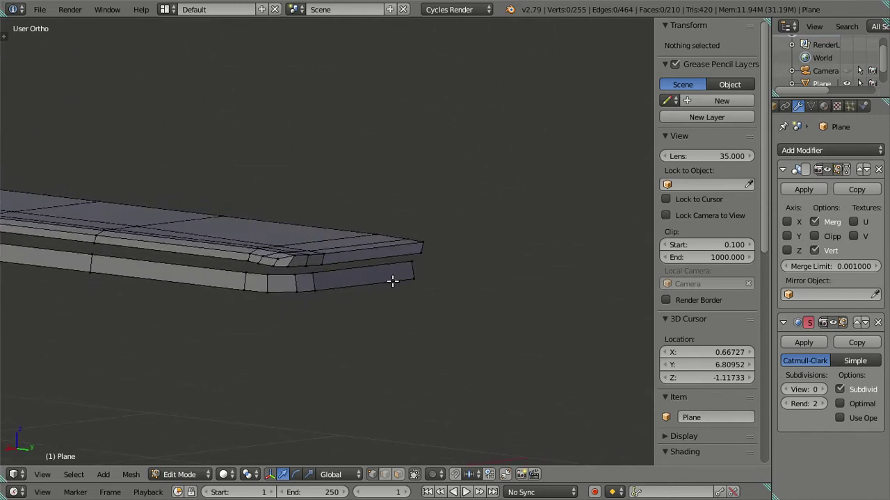
key("KP_3")
scroll(426, 261, "up", 2)
key("z")
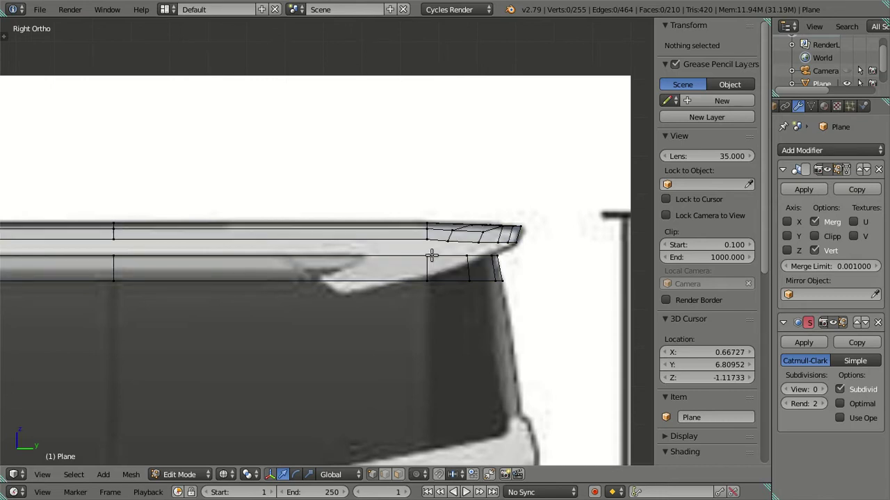
key("z")
scroll(410, 235, "down", 3)
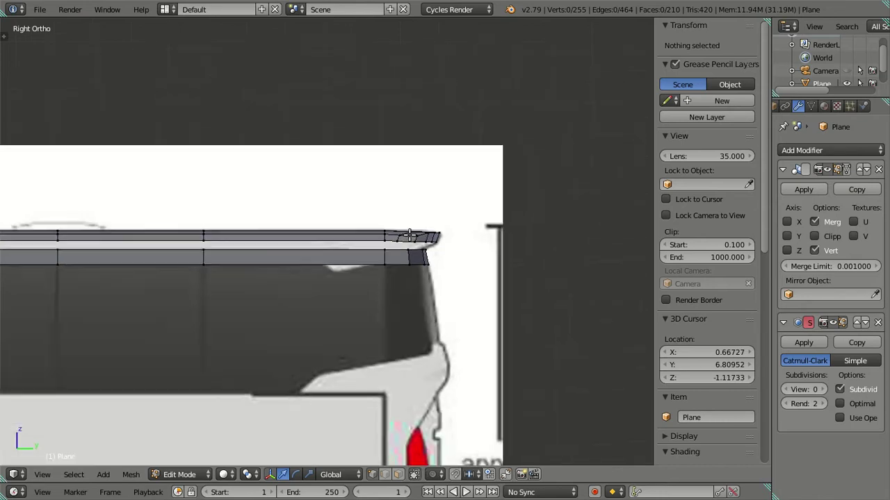
scroll(409, 236, "up", 2)
middle_click_drag(410, 236, 407, 263)
scroll(387, 274, "up", 1)
scroll(419, 278, "up", 1)
scroll(414, 289, "up", 1)
scroll(389, 313, "up", 1)
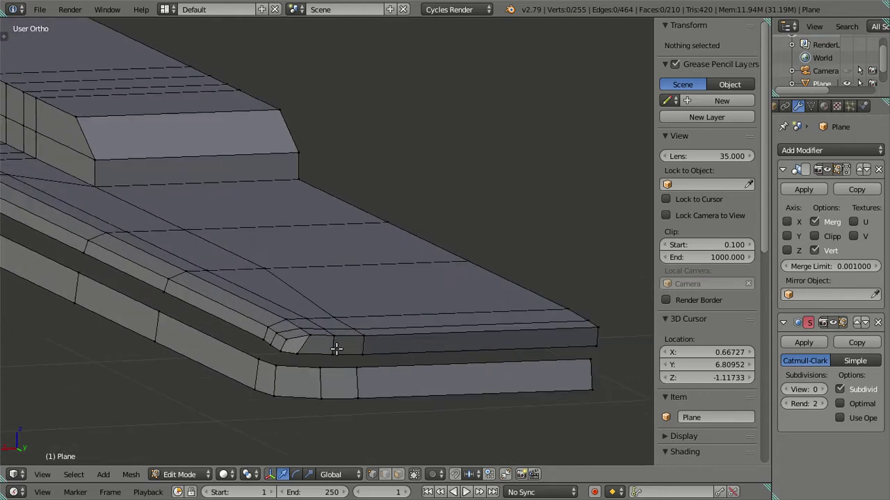
Step: Delete the four-face loop along the lip's front strip, leaving 206 faces, and check it in Right Ortho
left_click(397, 474)
right_click(292, 342)
right_click(451, 341, "alt")
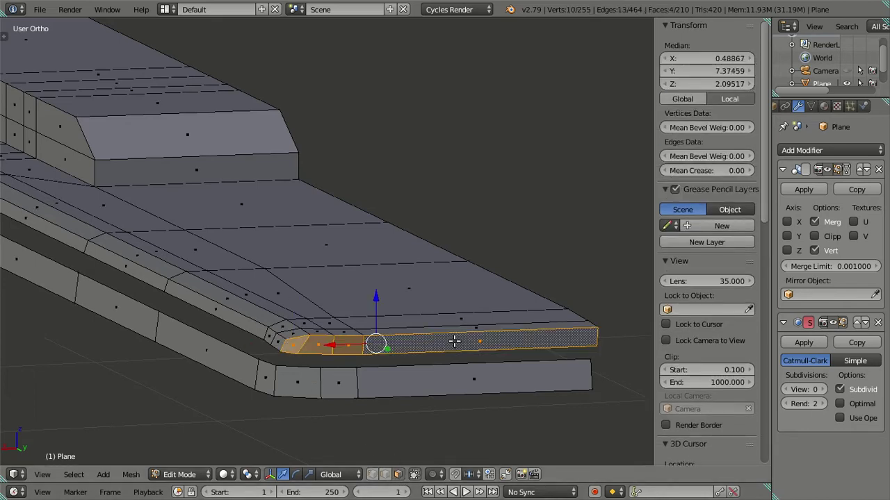
key("x")
left_click(438, 282)
mouse_move(367, 322)
middle_mouse_down()
mouse_move(342, 374)
mouse_move(391, 360)
mouse_move(283, 340)
mouse_move(179, 284)
mouse_move(338, 377)
mouse_move(288, 364)
mouse_move(315, 346)
mouse_move(353, 346)
middle_mouse_up()
key("KP_3")
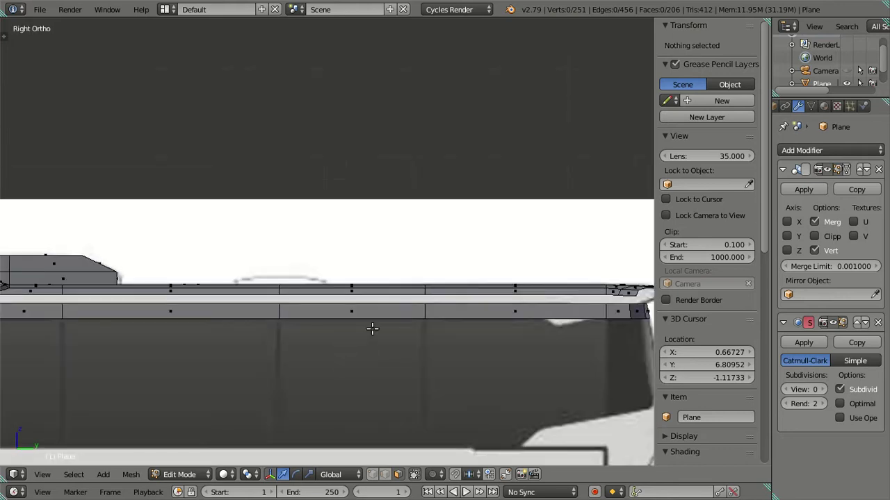
scroll(400, 314, "up", 2)
scroll(400, 314, "up", 2)
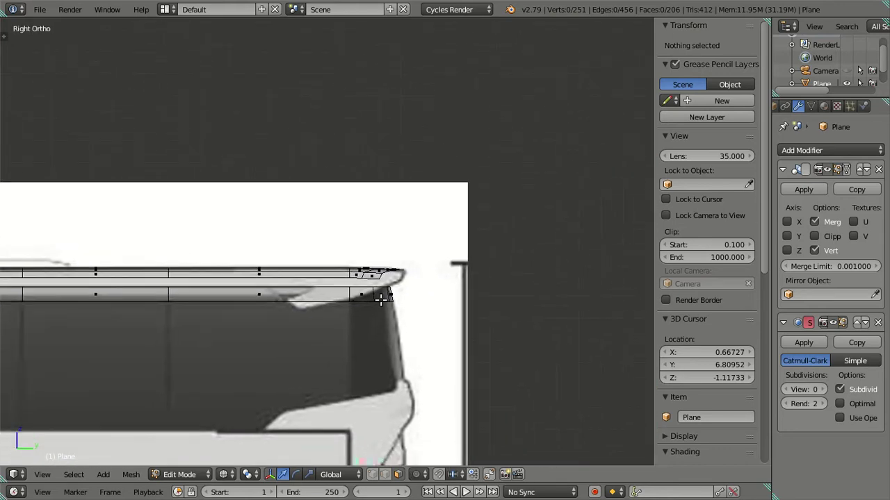
scroll(417, 387, "up", 2)
Step: Slide the two front-tip edges of the roof lip along Y in Right Ortho view
scroll(426, 324, "down", 1)
mouse_move(427, 324)
middle_mouse_down()
mouse_move(413, 373)
mouse_move(376, 389)
middle_mouse_up()
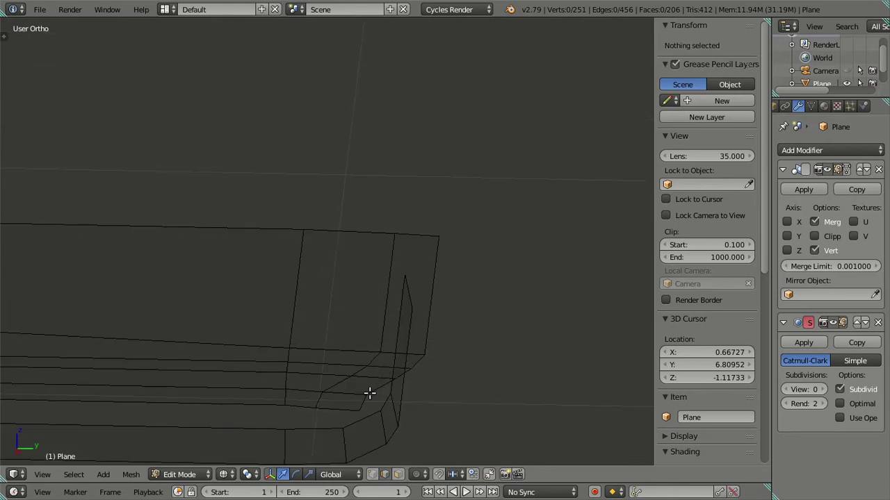
right_click(369, 393)
key("KP_3")
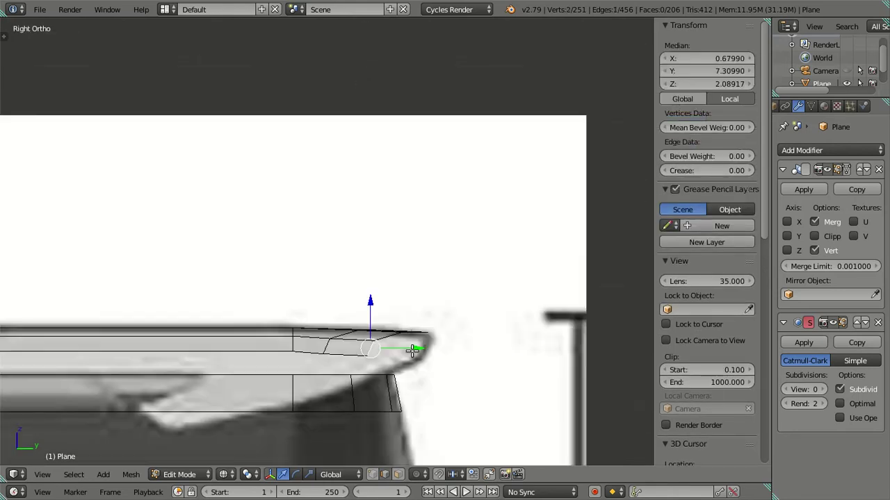
left_click_drag(409, 343, 455, 368)
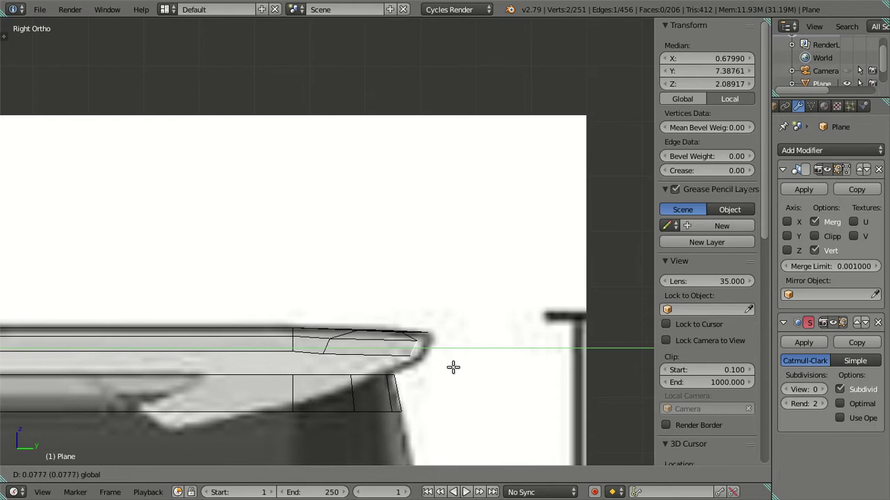
left_click(460, 369)
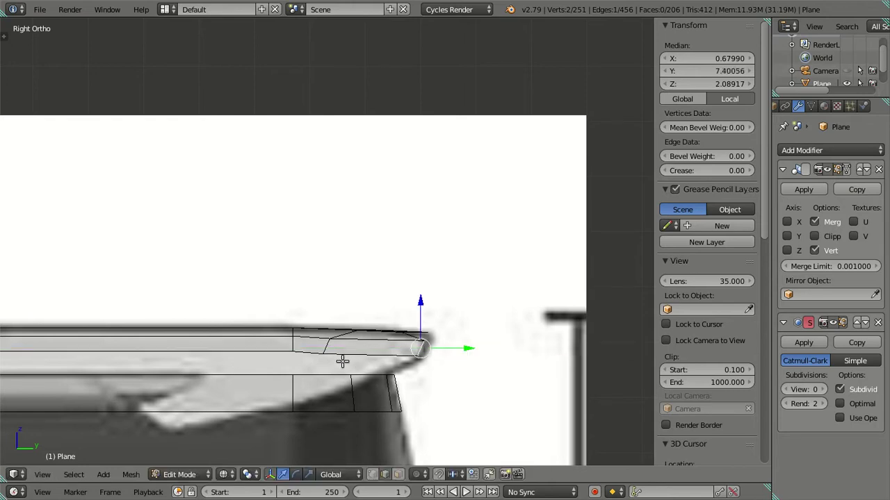
right_click(327, 345)
left_click_drag(369, 342, 390, 348)
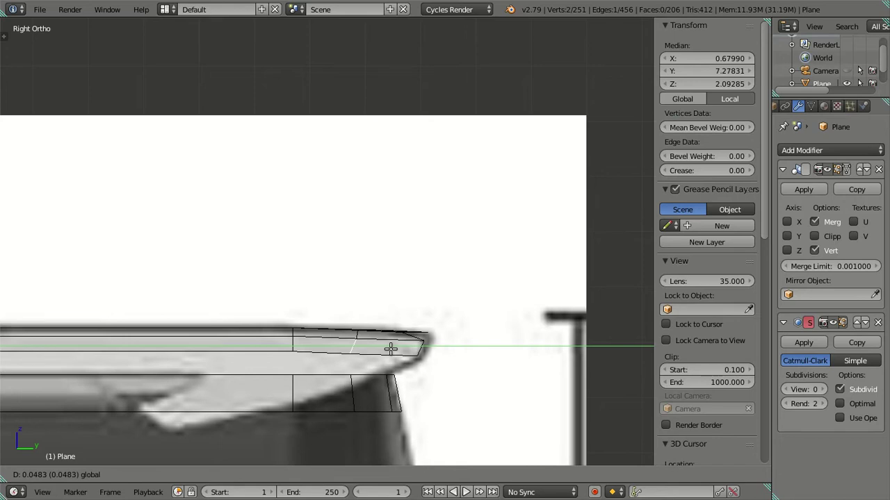
left_click_drag(392, 348, 391, 348)
key("a")
Step: Shift the lip's underside edge and another tip edge along Y to follow the reference
mouse_move(445, 362)
middle_mouse_down()
mouse_move(413, 397)
mouse_move(373, 383)
middle_mouse_up()
right_click(373, 381)
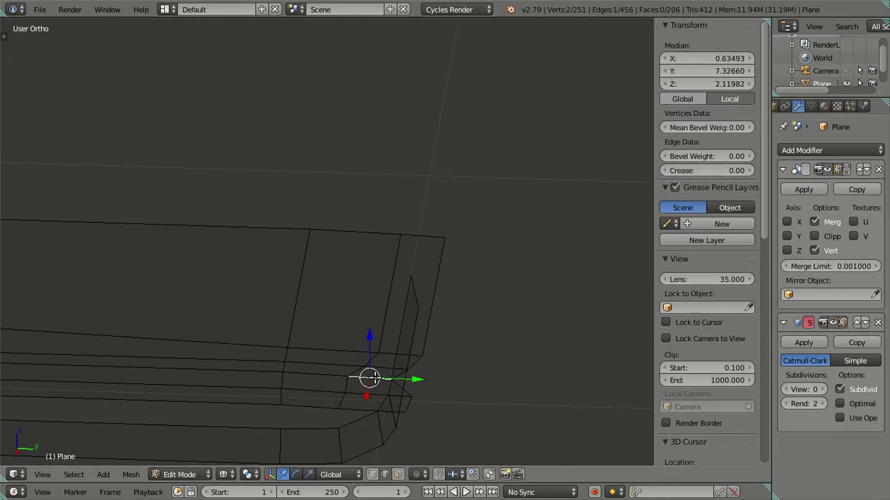
key("KP_3")
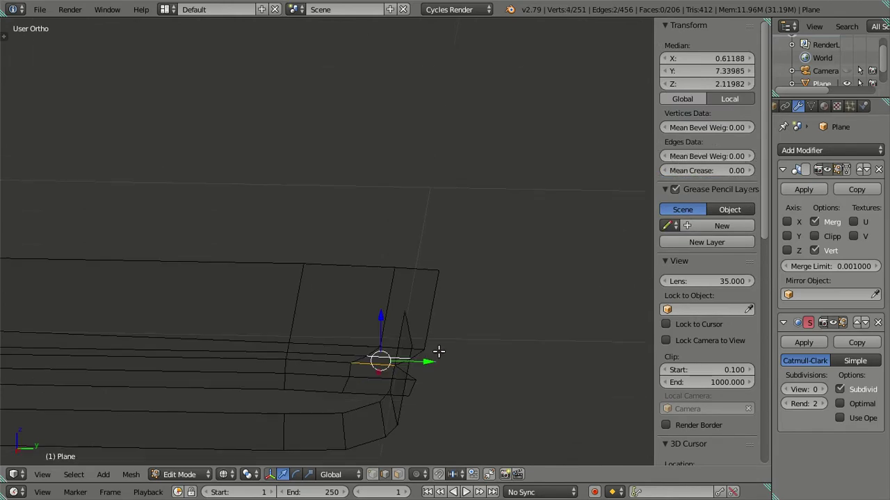
left_click_drag(428, 332, 458, 338)
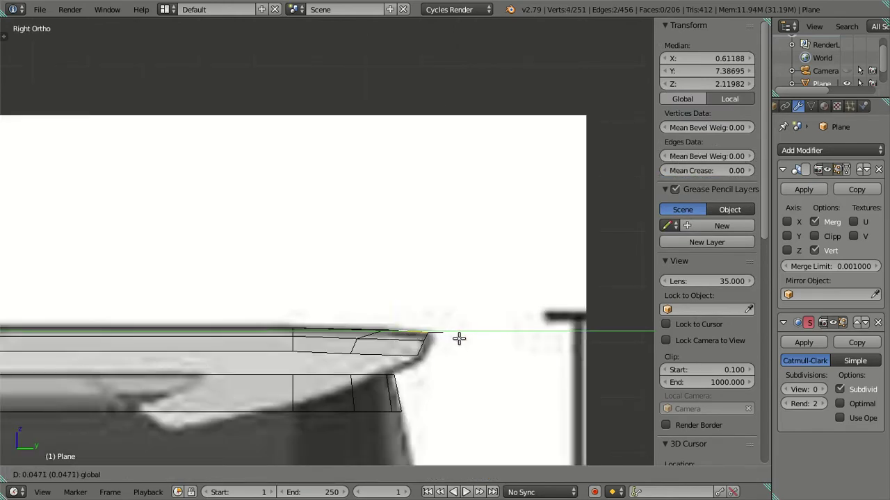
left_click(459, 339)
mouse_move(458, 339)
middle_mouse_down()
mouse_move(431, 367)
mouse_move(431, 389)
middle_mouse_up()
right_click(432, 364)
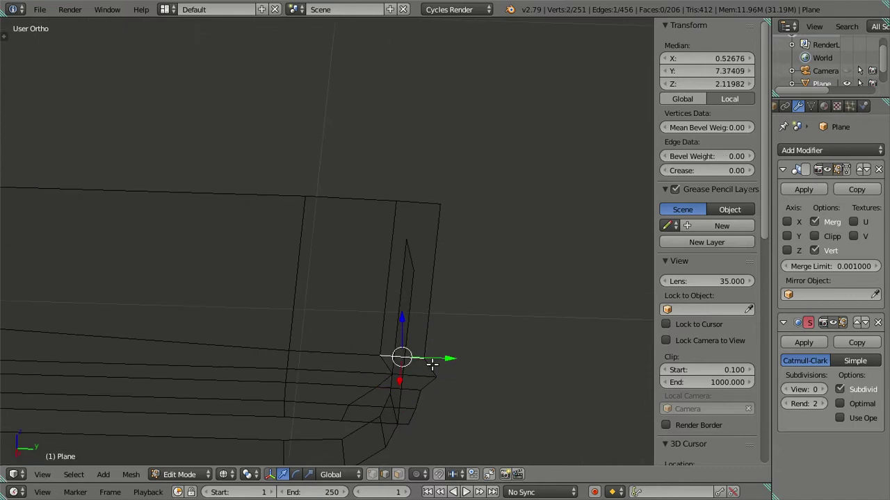
key("g")
key("y")
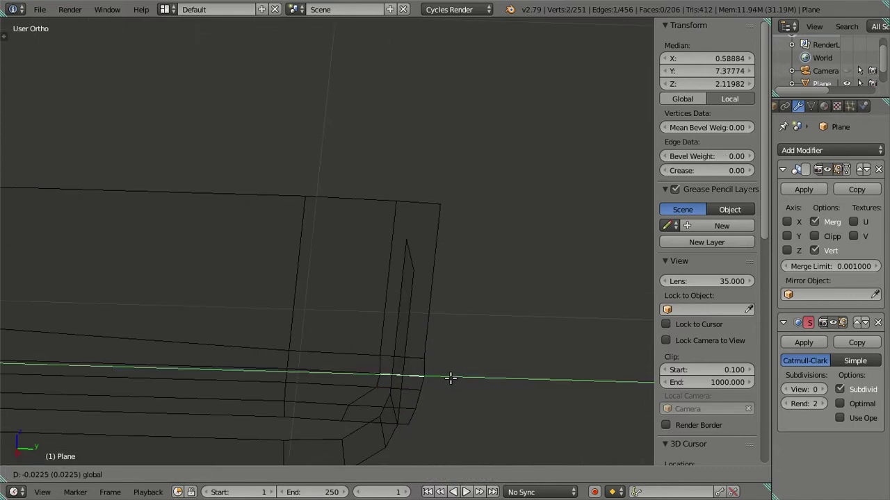
left_click(397, 375)
key("a")
Step: Move one more front-tip edge along Y in side view, then check the corner in 3D
mouse_move(401, 387)
middle_mouse_down()
mouse_move(366, 376)
mouse_move(374, 415)
middle_mouse_up()
right_click(358, 414)
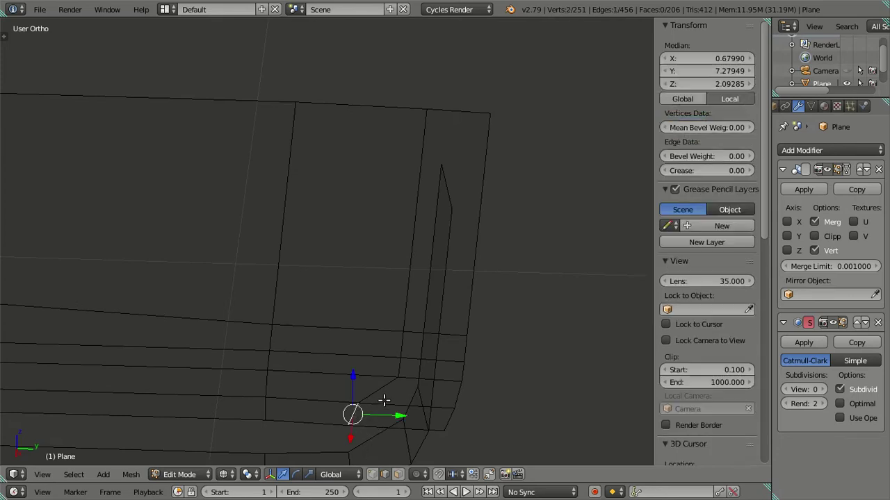
key("KP_1")
key("g")
key("y")
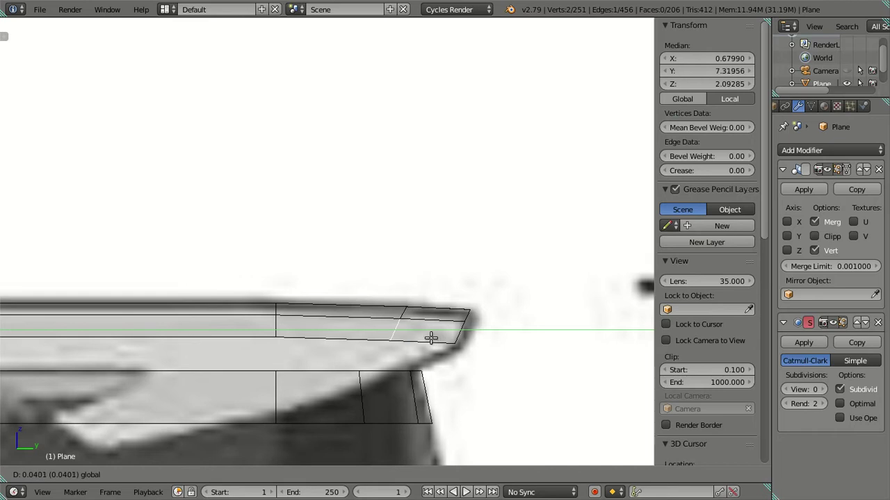
left_click(433, 338)
key("a")
mouse_move(429, 338)
middle_mouse_down()
mouse_move(383, 401)
mouse_move(515, 350)
mouse_move(441, 333)
middle_mouse_up()
key("KP_3")
scroll(433, 315, "down", 1)
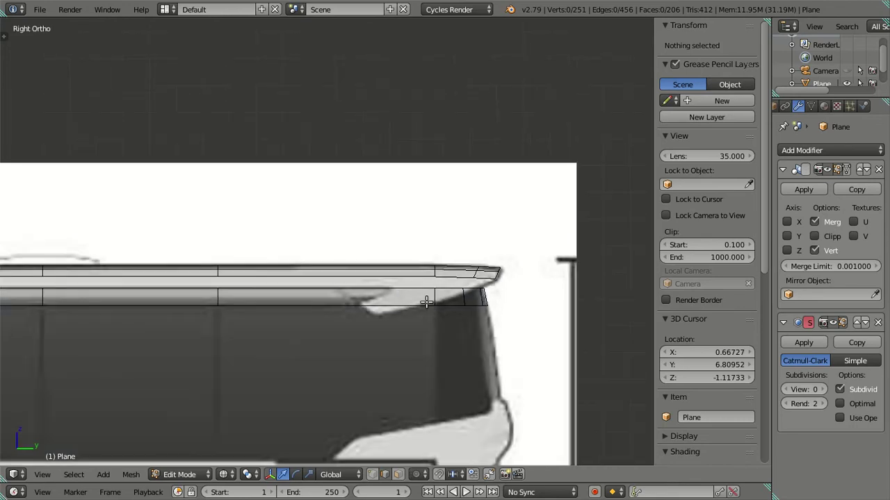
scroll(437, 312, "down", 1)
scroll(348, 294, "down", 1)
mouse_move(323, 294)
middle_mouse_down("shift")
mouse_move(413, 322)
mouse_move(457, 325)
middle_mouse_up("shift")
scroll(452, 322, "down", 1)
scroll(417, 320, "down", 1)
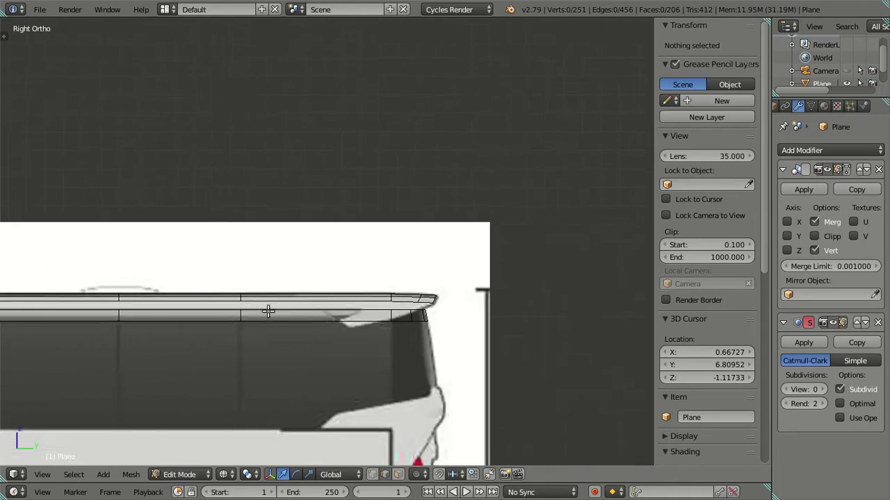
scroll(276, 311, "up", 3)
right_click(357, 347, "alt")
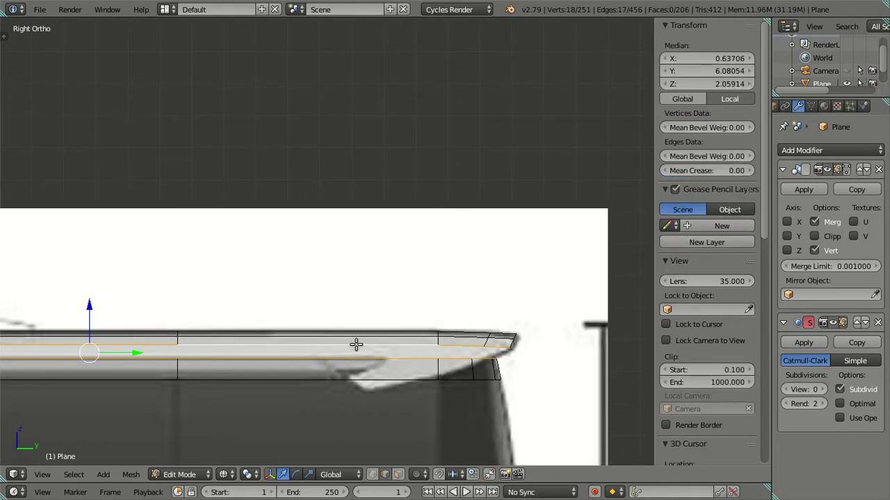
key("a")
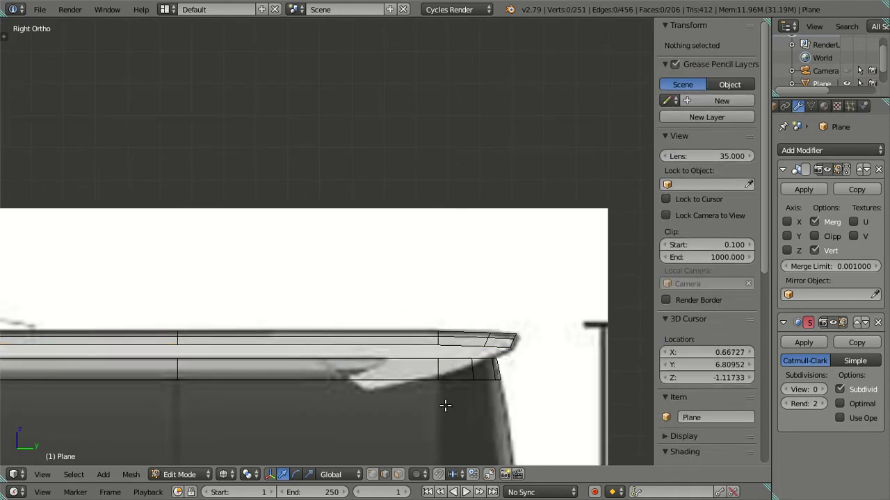
left_click(396, 474)
mouse_move(438, 354)
middle_mouse_down()
mouse_move(313, 382)
mouse_move(252, 431)
mouse_move(236, 351)
mouse_move(218, 352)
mouse_move(288, 332)
mouse_move(229, 349)
mouse_move(252, 357)
mouse_move(230, 364)
mouse_move(295, 346)
middle_mouse_up()
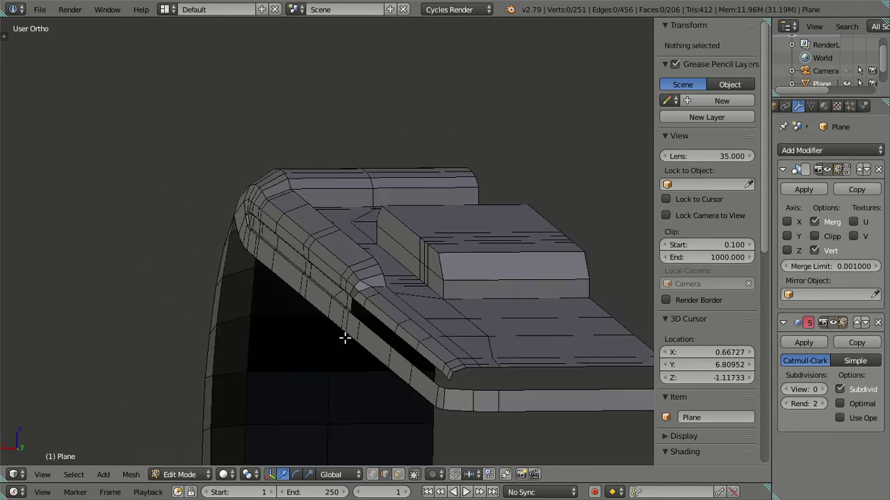
key("KP_3")
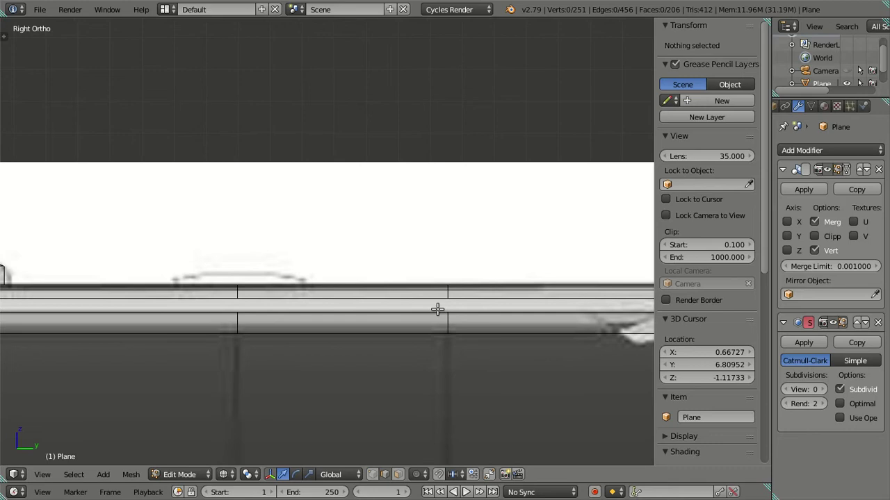
middle_click_drag(436, 328, 311, 329, "shift")
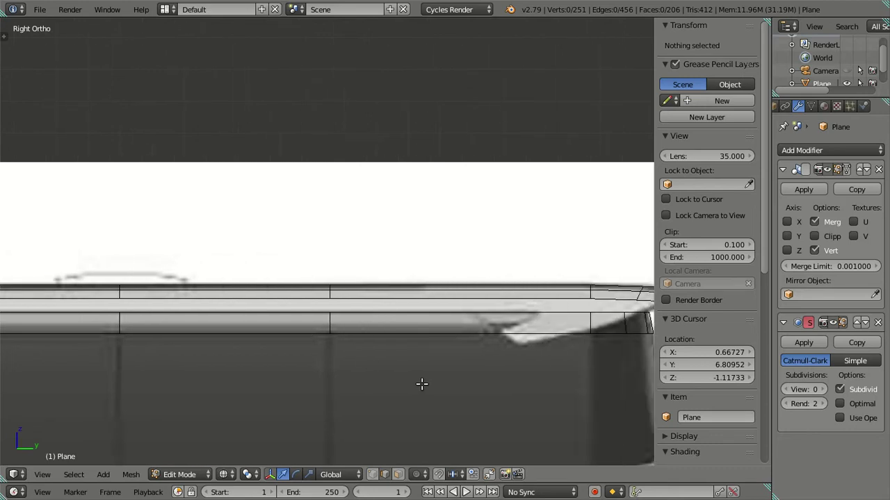
scroll(414, 376, "down", 2)
middle_click_drag(403, 363, 301, 377, "shift")
scroll(303, 377, "up", 2)
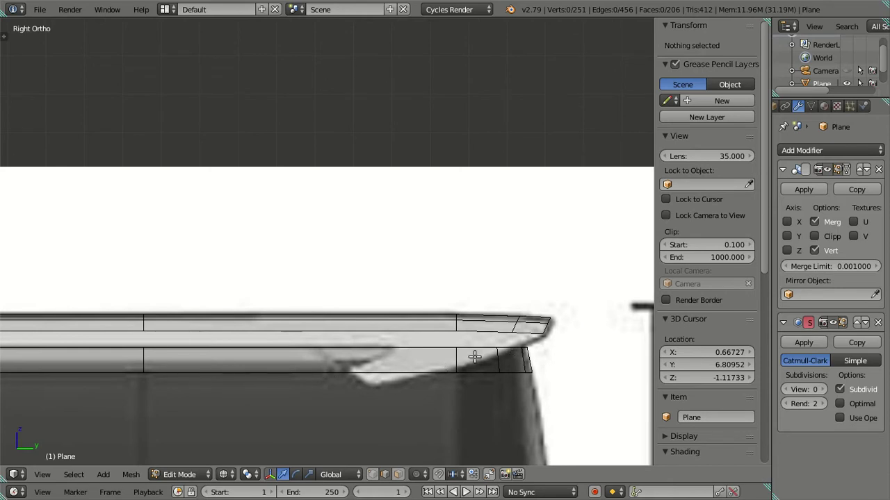
scroll(474, 356, "down", 2)
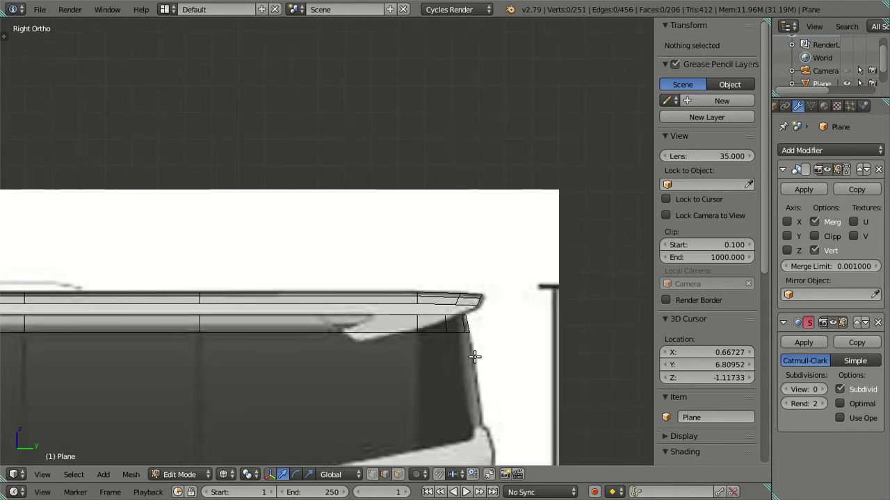
middle_click_drag(413, 376, 423, 306, "shift")
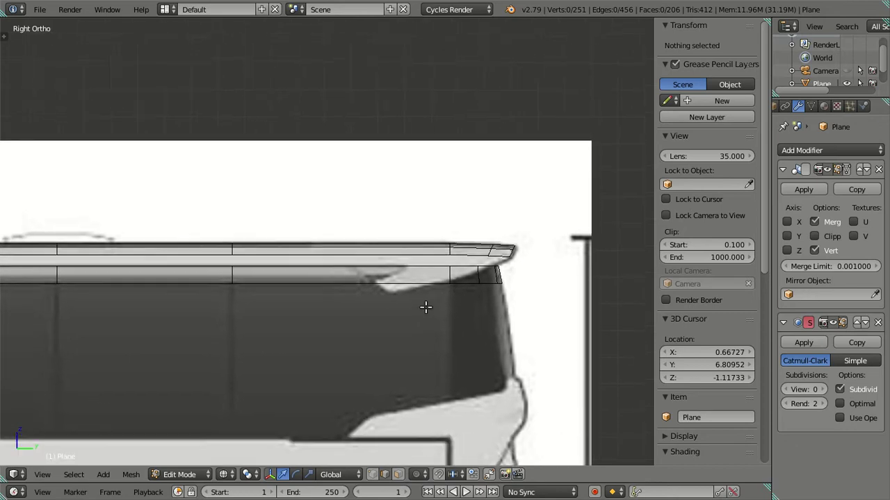
scroll(399, 304, "up", 2)
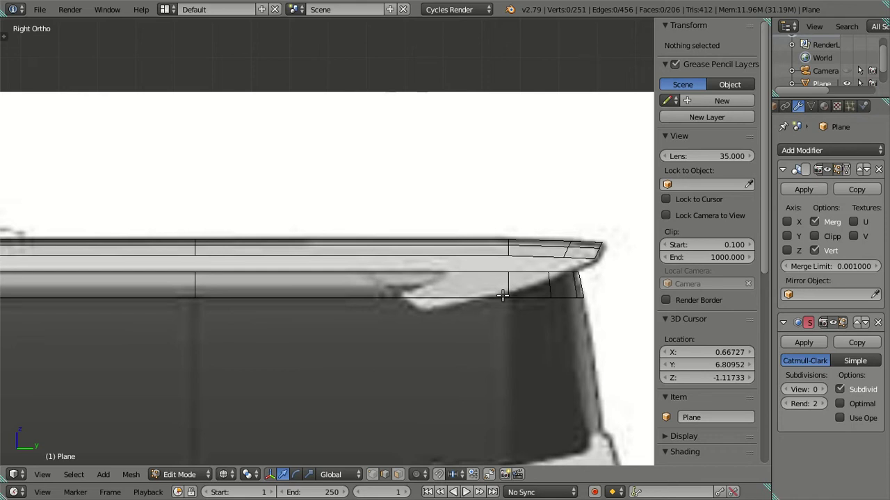
Step: Add two loop cuts across the lower roof band near the front
key("ctrl+r")
left_click(399, 274)
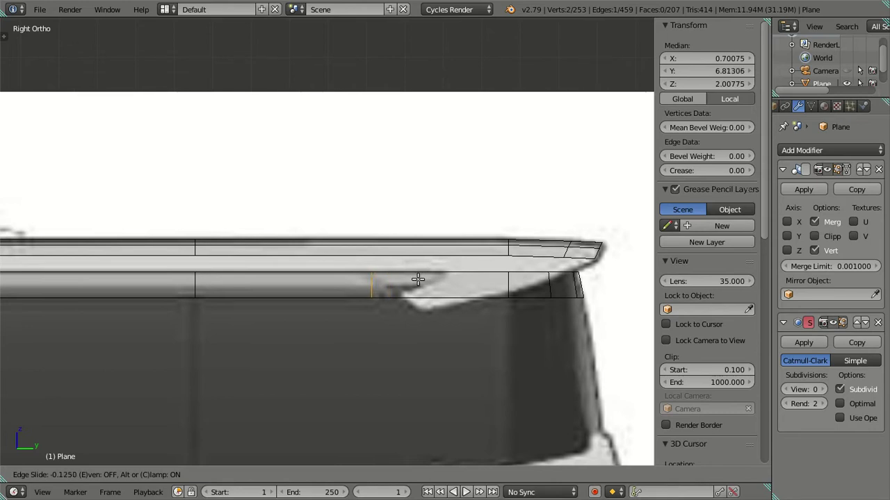
left_click(418, 279)
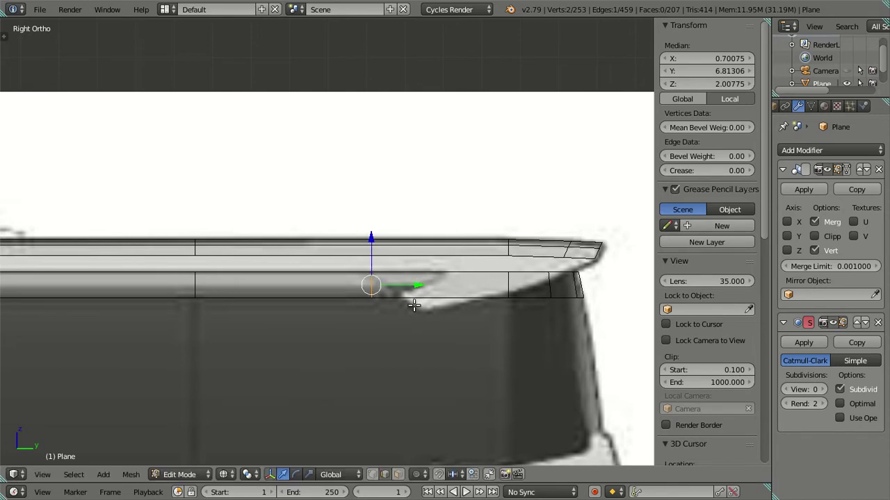
key("ctrl+r")
left_click(452, 291)
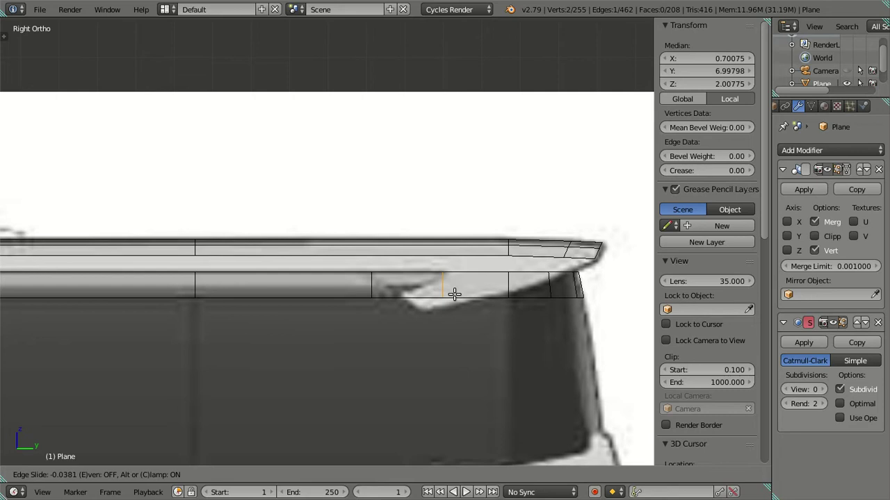
right_click(453, 294)
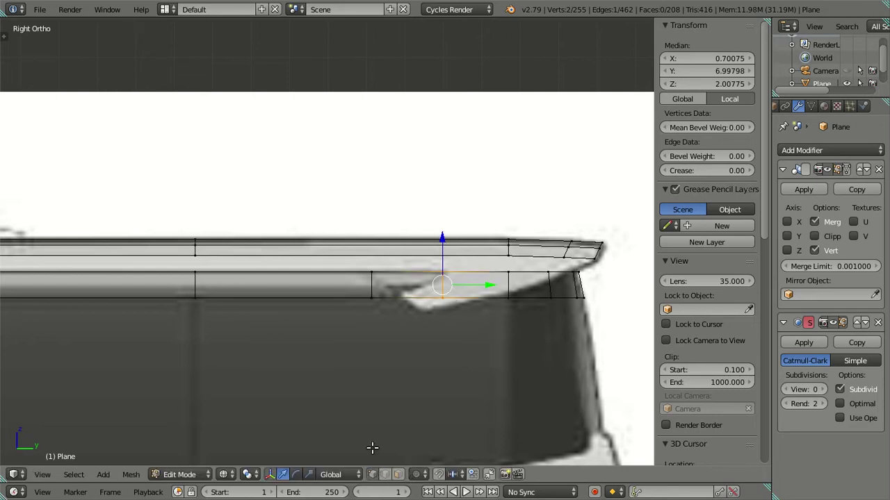
Step: Slide a lower roof-band vertex along Y toward the new cut
right_click(376, 307)
key("g")
key("y")
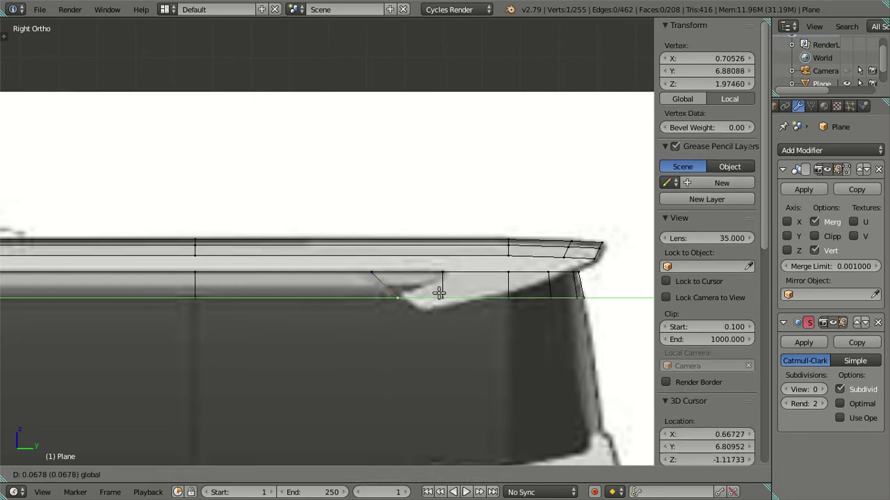
left_click(438, 293)
Step: Slide the new cut's lower vertex along Y to angle the notch
right_click(443, 299)
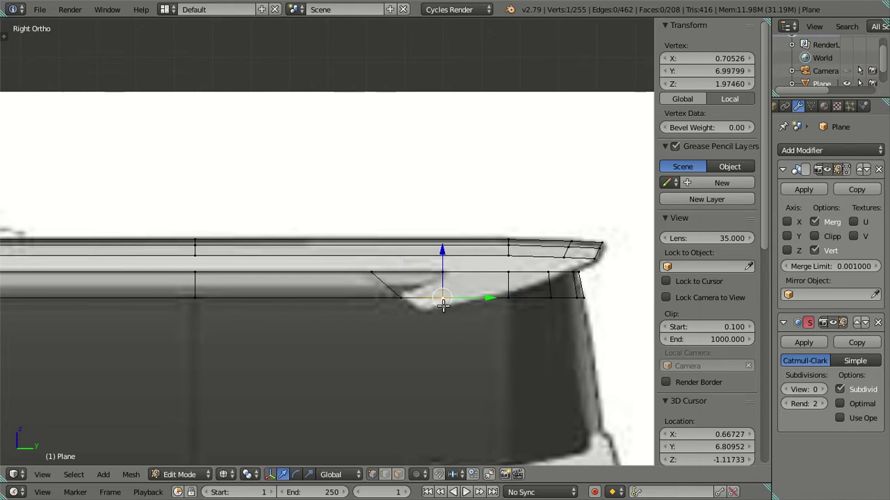
right_click(376, 271, "shift")
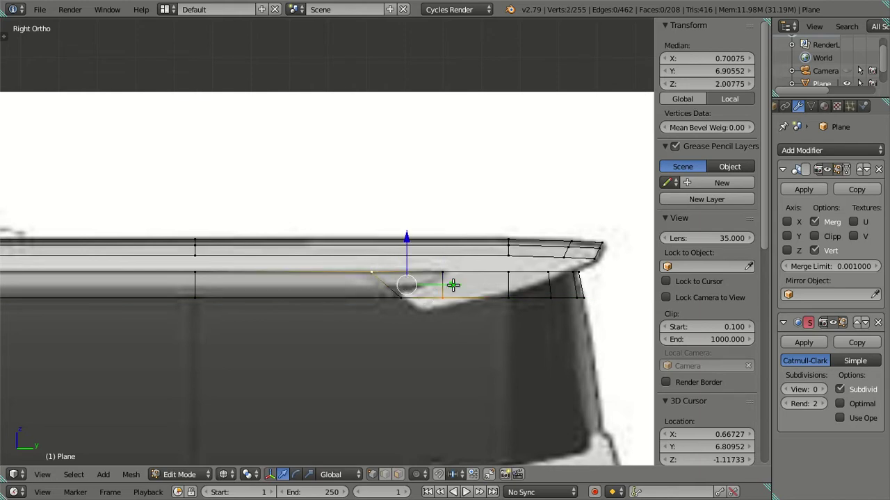
right_click(402, 297)
right_click(372, 272, "shift")
key("g")
key("y")
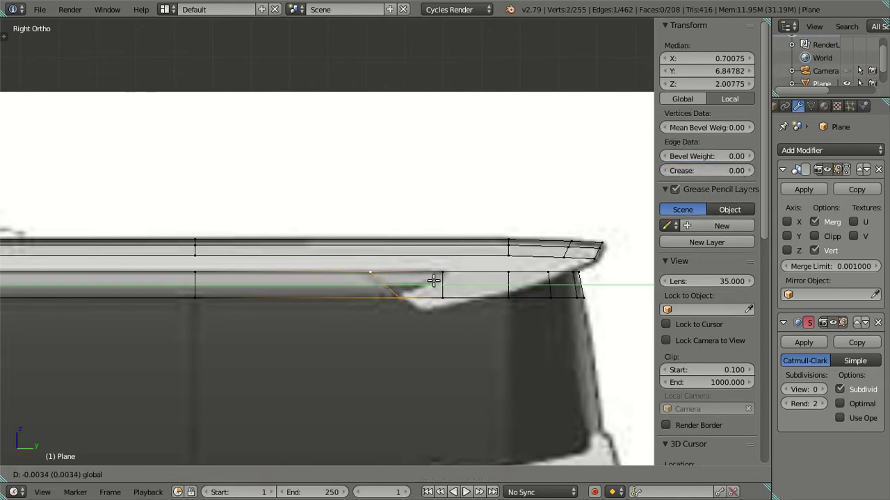
right_click(433, 280)
right_click(444, 297)
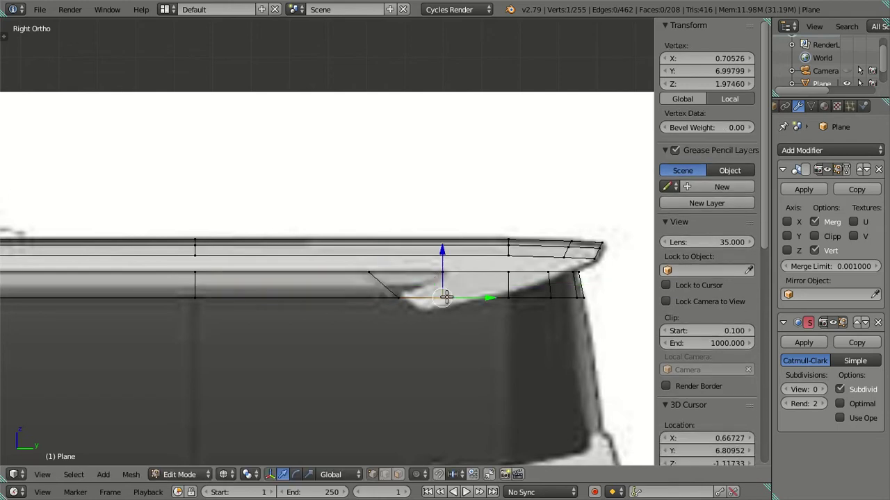
key("g")
key("y")
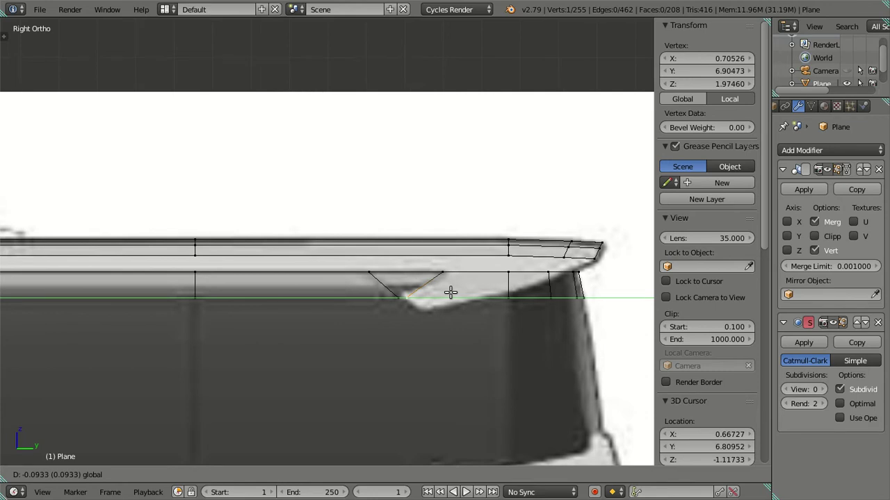
left_click(449, 292)
Step: Add a third loop cut beside the notch and drag its lower vertex down to deepen it
key("ctrl+r")
left_click(450, 274)
right_click(450, 273)
right_click(455, 296)
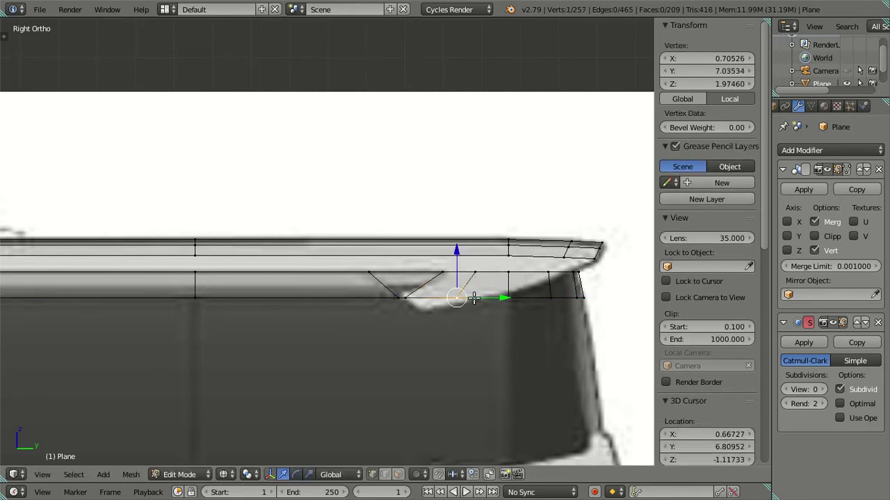
key("g")
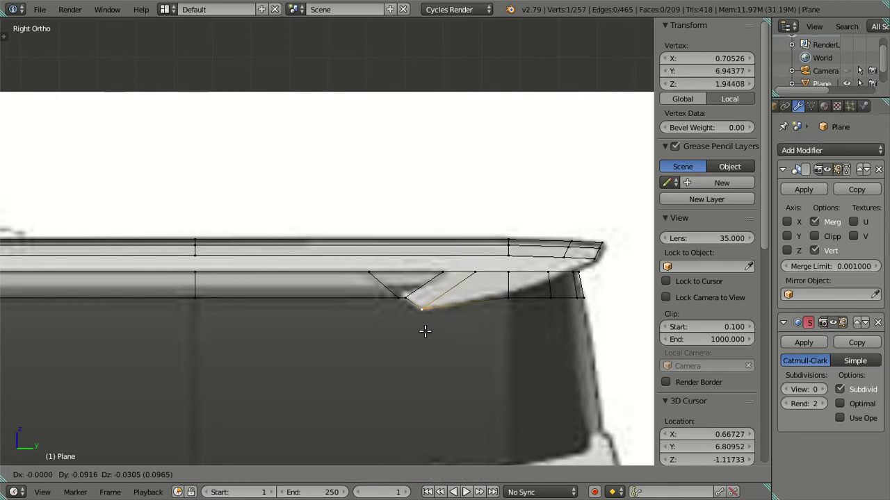
left_click(425, 332)
Step: Raise the band's front-end vertex along Z, then deselect and frame the notch
right_click(508, 288)
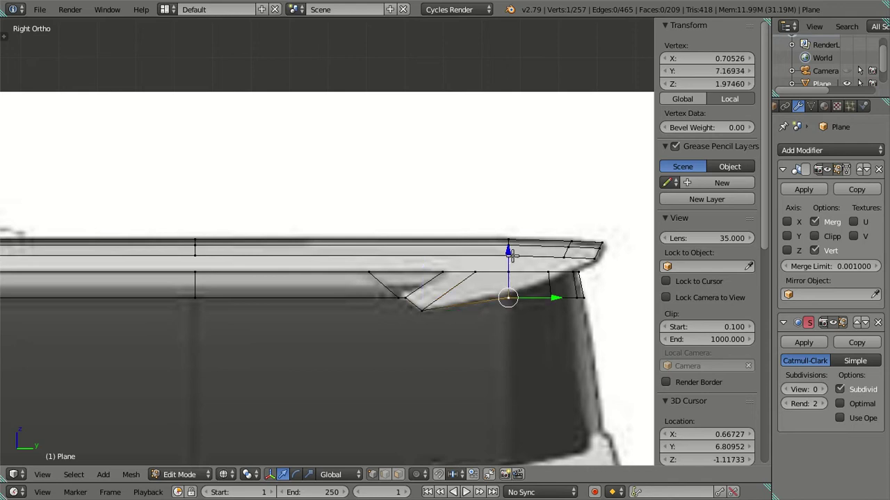
key("g")
key("z")
left_click(511, 249)
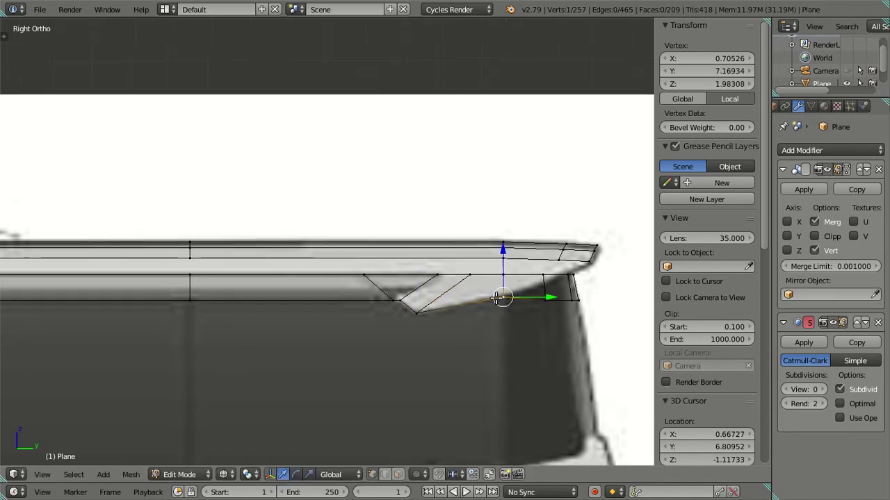
scroll(471, 332, "up", 2)
key("a")
middle_click_drag(487, 336, 453, 331, "shift")
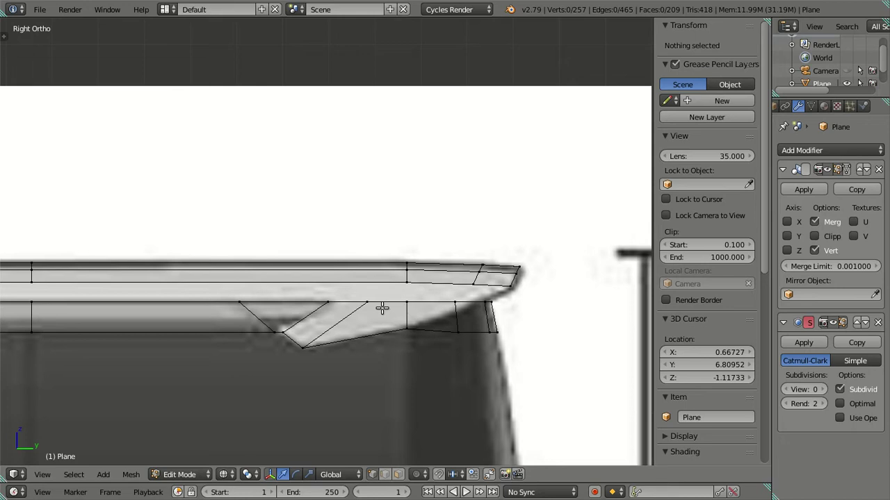
Step: Delete the two faces at the rim's rear corner
middle_click_drag(478, 315, 406, 319, "shift")
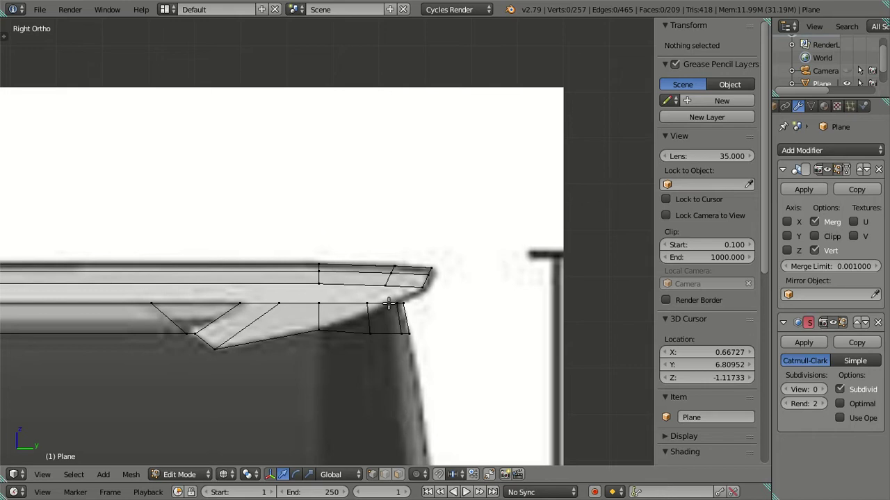
right_click(390, 274)
right_click(421, 278, "shift")
key("x")
left_click(487, 279)
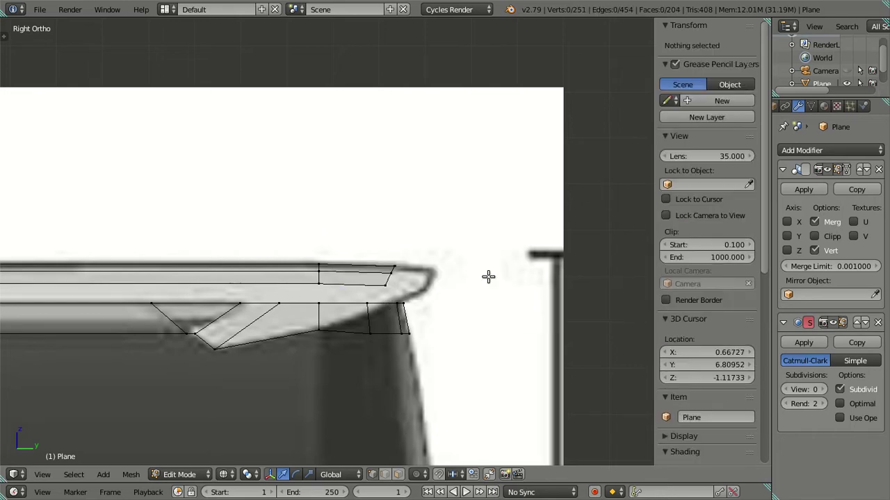
Step: Slide the corner edge loop along the Y axis
right_click(390, 280, "alt")
key("g")
key("y")
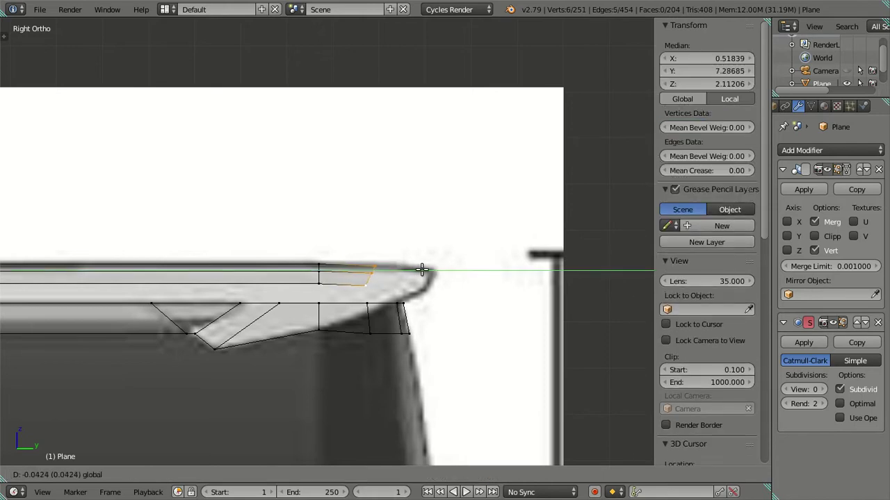
left_click(422, 270)
key("a")
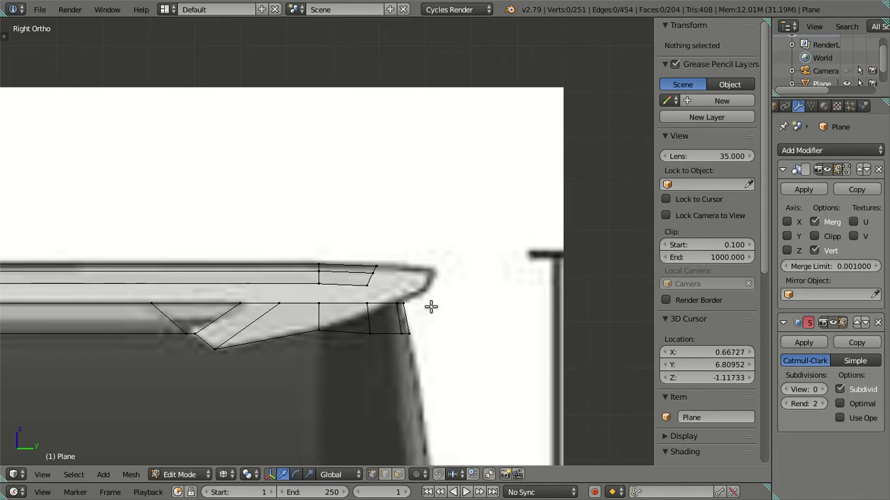
Step: Raise the corner face strip along Z toward the reference outline in side view
right_click(382, 329, "alt")
middle_click_drag(369, 331, 386, 332)
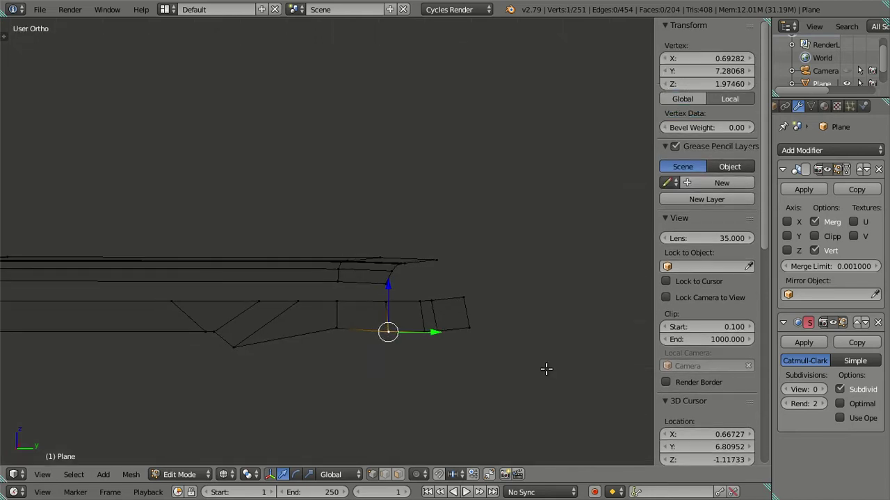
right_click(471, 296, "alt+shift")
key("KP_3")
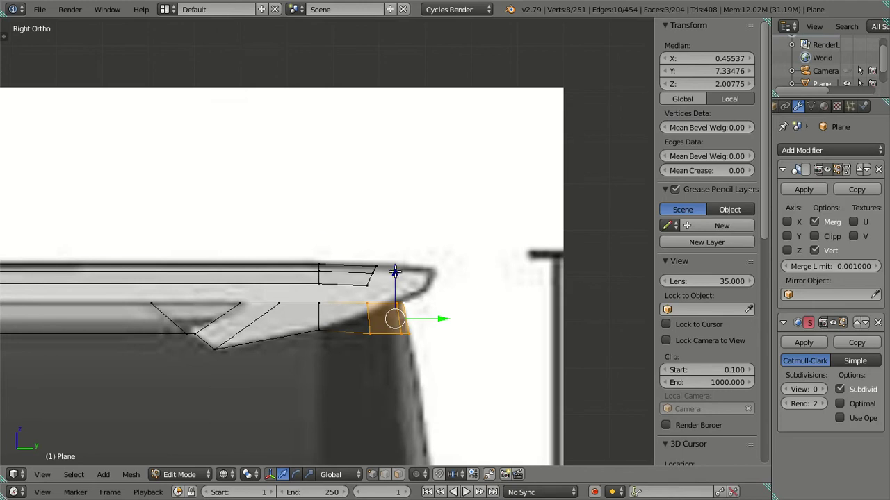
left_click_drag(400, 268, 396, 245)
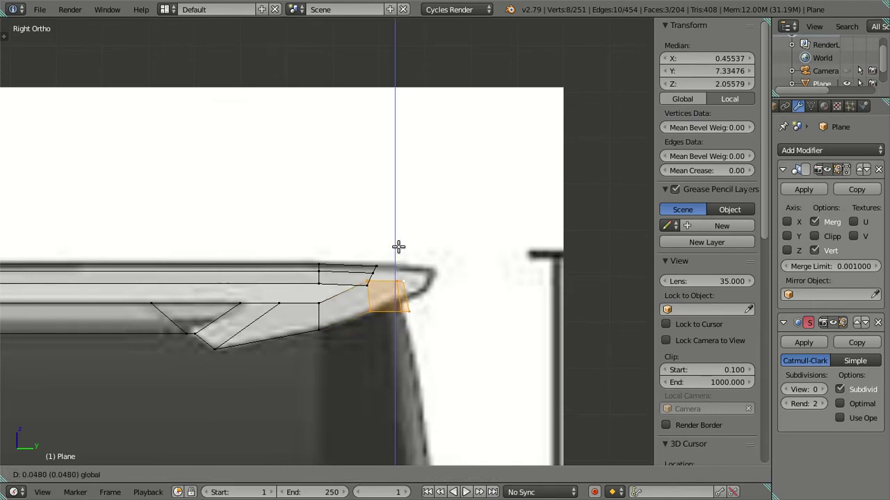
left_click(398, 246)
Step: Adjust the strip's remaining vertices along Z so the end face meets the rim tip
right_click(370, 297, "shift")
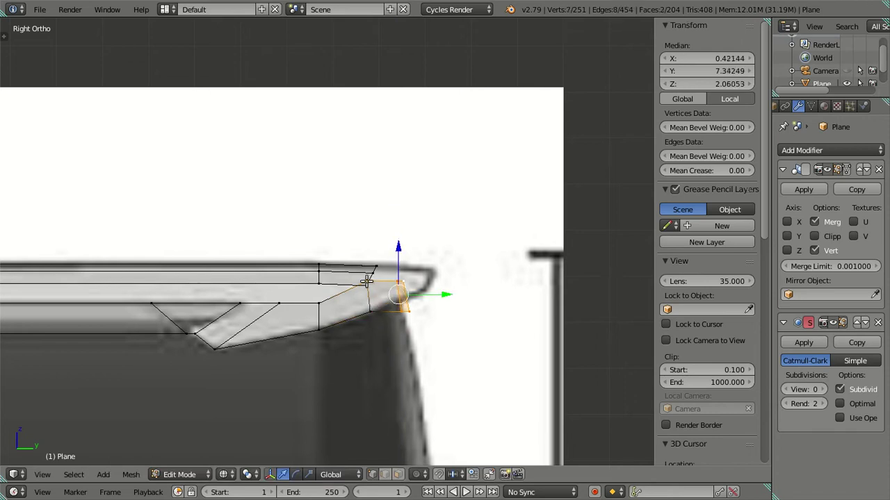
left_click_drag(394, 246, 392, 263)
right_click(368, 294, "shift")
key("g")
key("z")
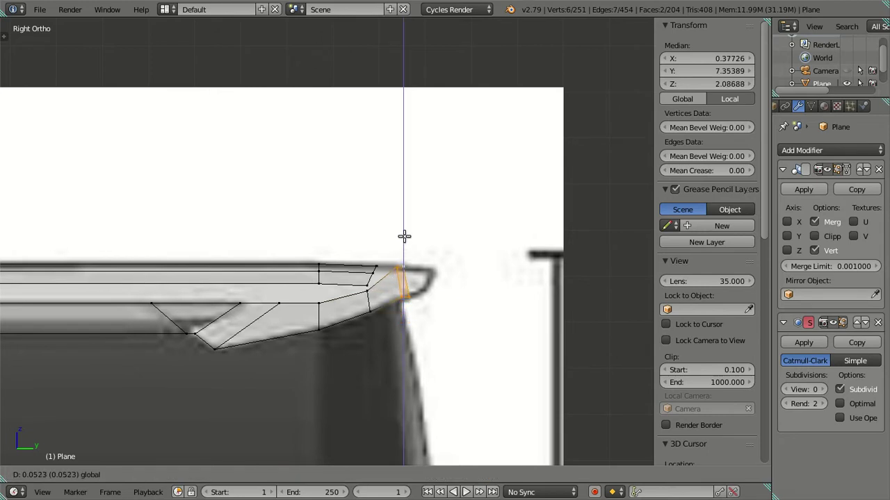
left_click(403, 237)
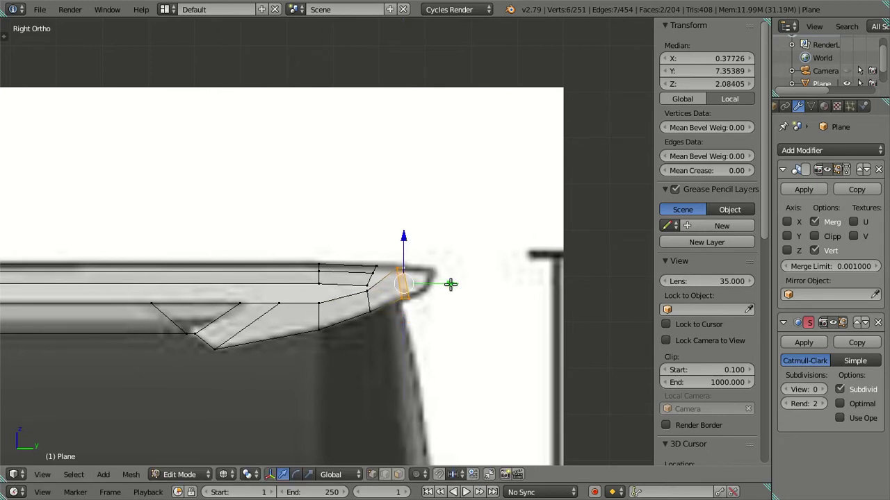
scroll(419, 308, "up", 1)
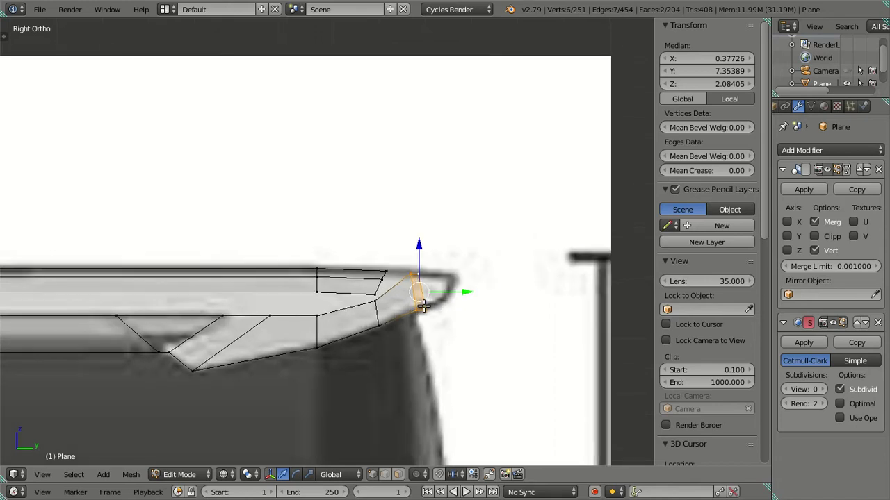
middle_click_drag(423, 306, 413, 316, "shift")
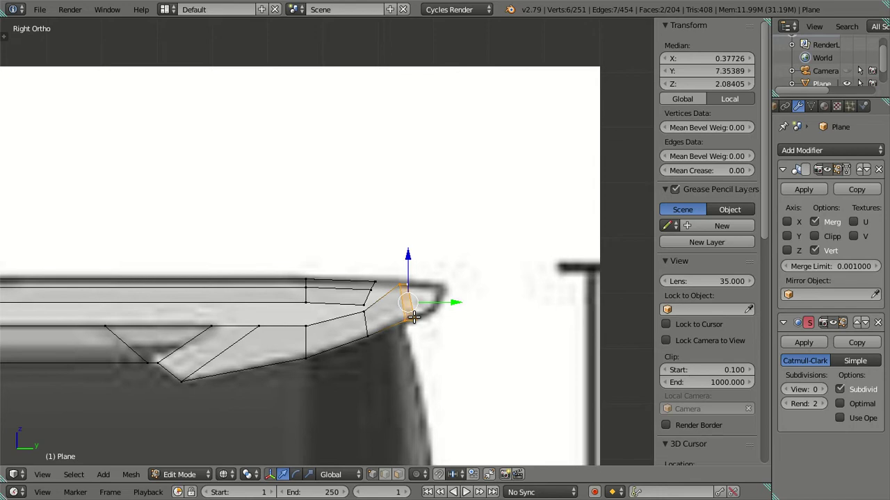
middle_click_drag(431, 321, 398, 305)
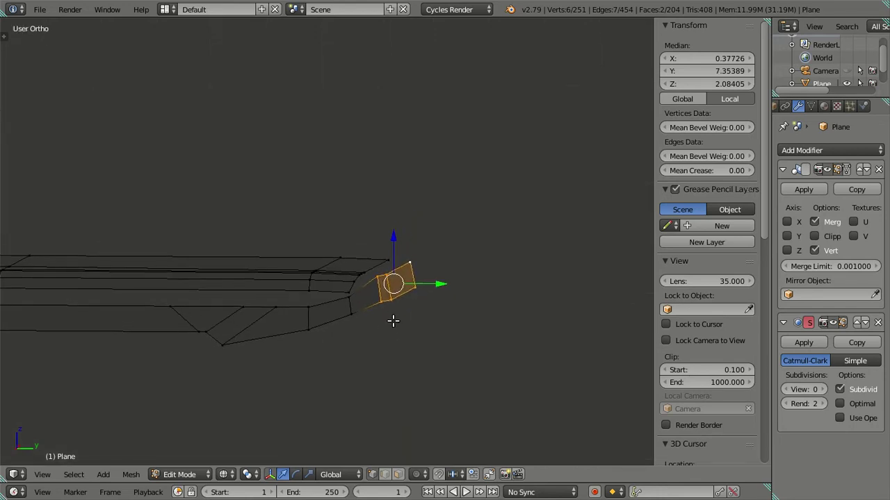
Step: Shift the four-vertex corner quad along Y, then raise it along Z
left_click(419, 324)
left_click(413, 291, "shift")
left_click(447, 271, "shift")
left_click(454, 305, "shift")
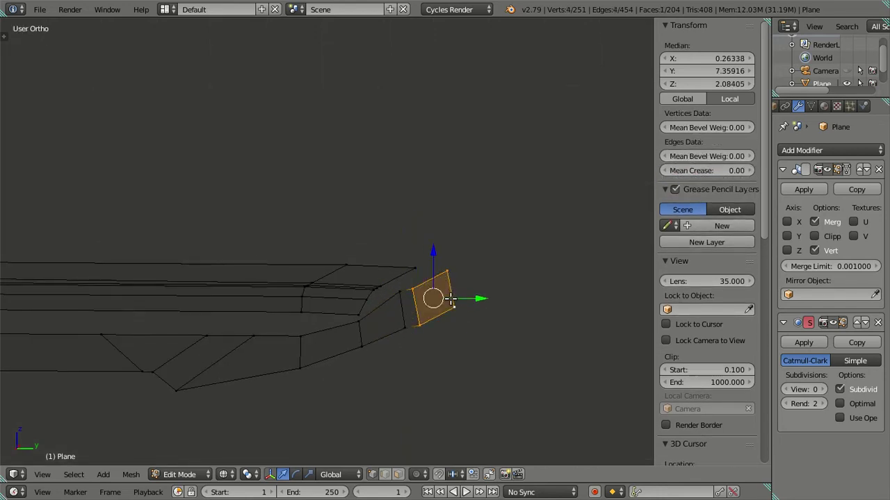
key("KP_3")
key("g")
key("y")
left_click(435, 302)
key("g")
key("z")
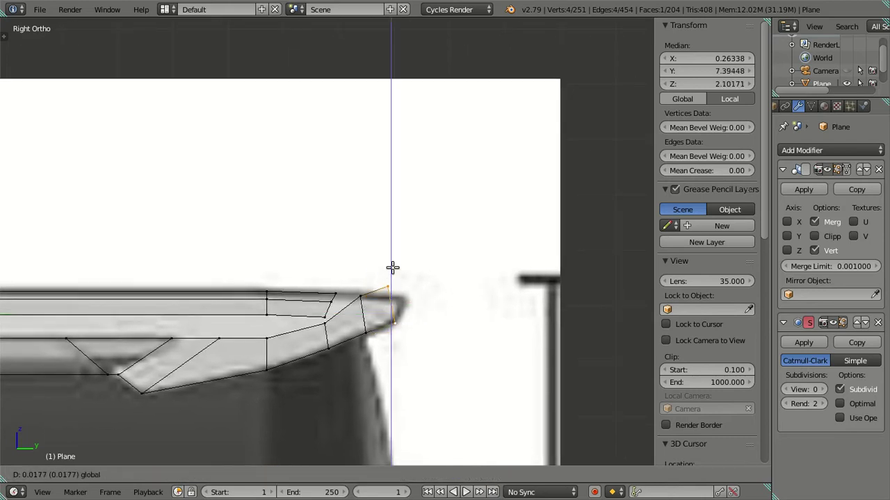
left_click(392, 267)
Step: Lower the tip vertices along Z and stretch the tip outward along Y
scroll(392, 267, "up", 2)
left_click(359, 293, "shift")
scroll(375, 264, "up", 2)
left_click_drag(404, 243, 409, 248)
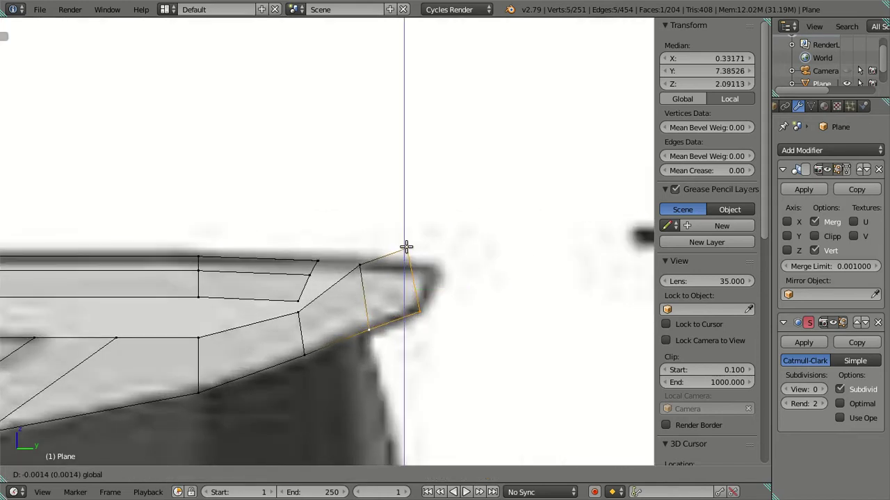
right_click(373, 327, "shift")
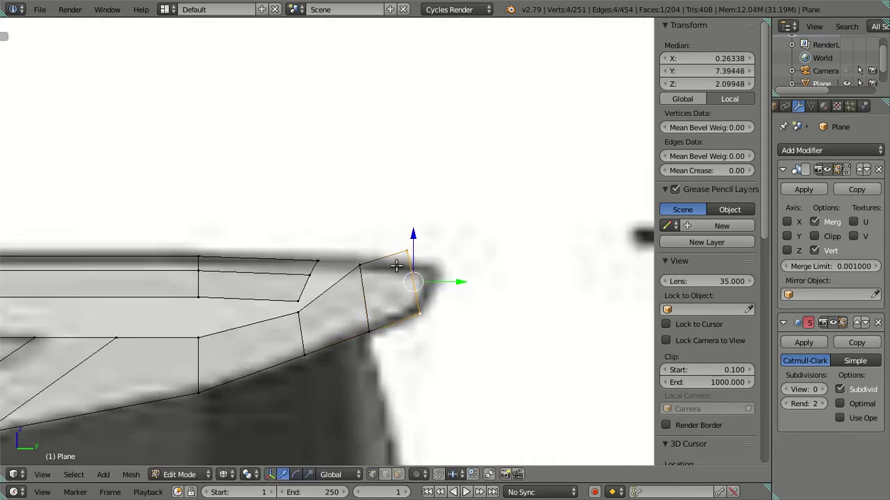
right_click(421, 317, "shift")
left_click_drag(409, 192, 411, 209)
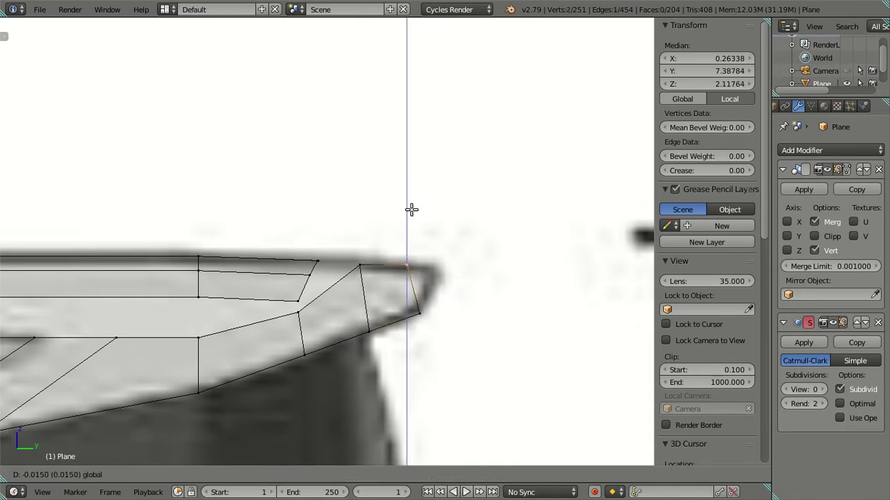
left_click(413, 210)
left_click_drag(456, 269, 475, 273)
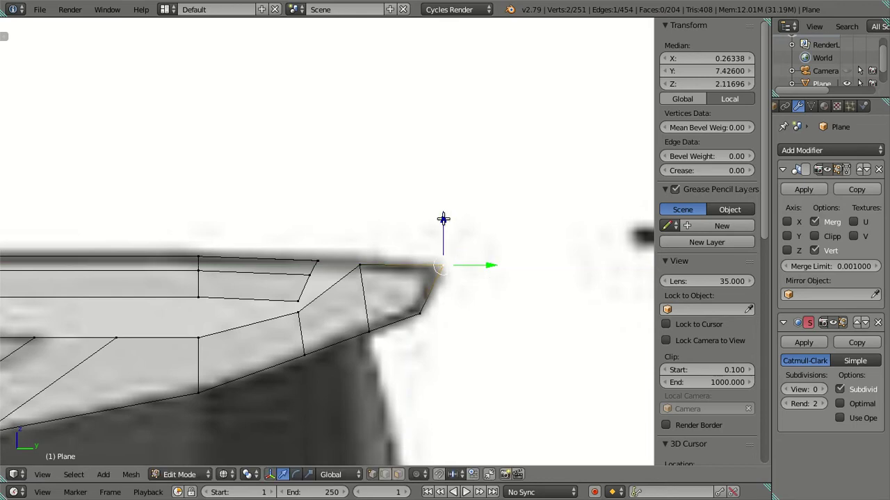
key("a")
Step: Move the lower corner vertex along Z to its new height
key("c")
left_click(426, 320)
key("Escape")
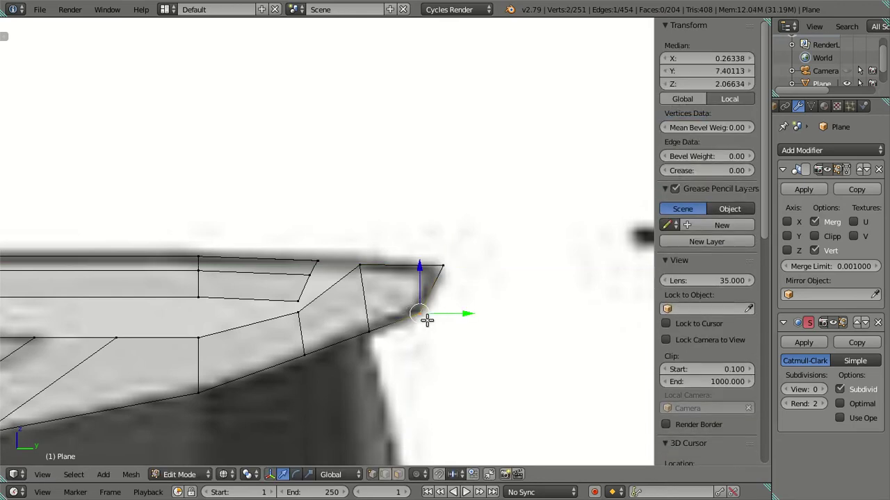
key("g")
key("z")
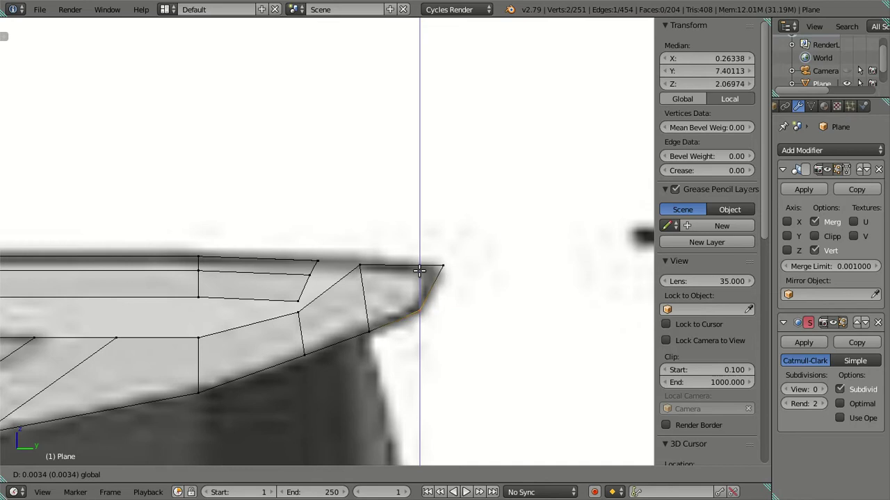
left_click(420, 272)
key("a")
Step: Raise the two groove-edge vertices along Z and check them from other angles
scroll(334, 335, "down", 1)
mouse_move(333, 335)
middle_mouse_down()
mouse_move(358, 308)
mouse_move(316, 286)
middle_mouse_up()
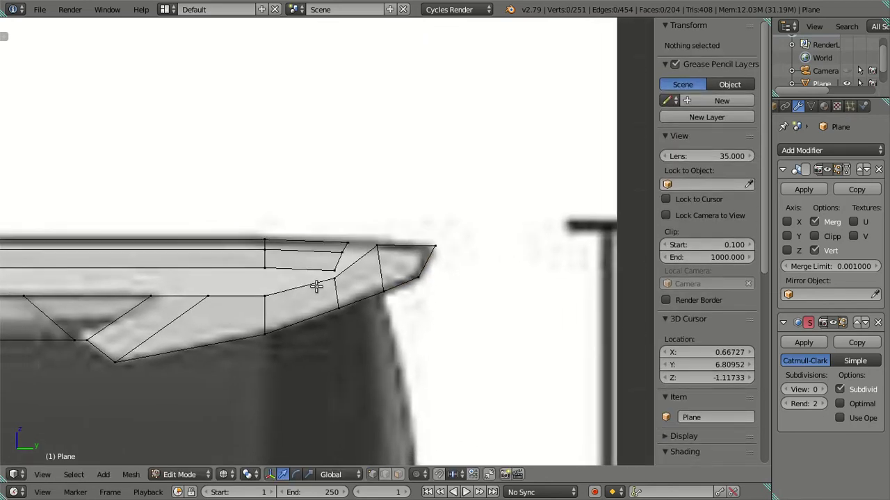
right_click(333, 282)
right_click(264, 295, "shift")
key("g")
key("z")
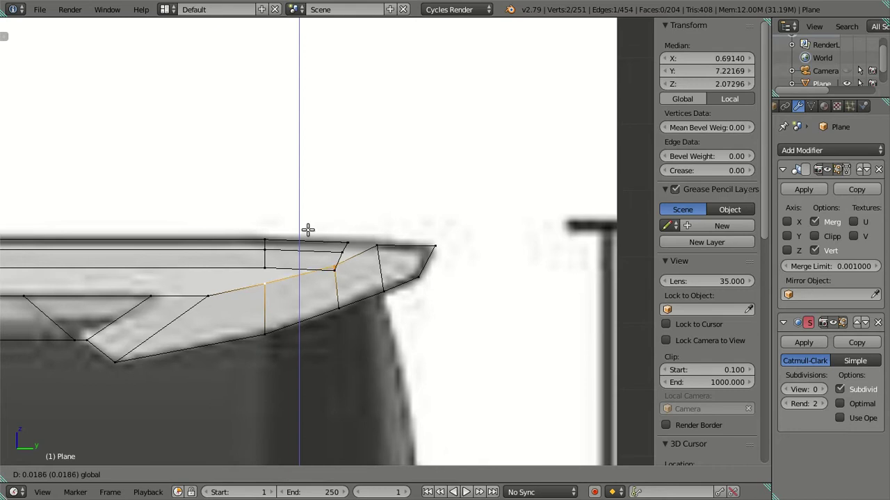
left_click(308, 230)
key("a")
middle_click_drag(351, 301, 158, 314)
mouse_move(275, 305)
middle_mouse_down()
mouse_move(350, 280)
mouse_move(472, 267)
mouse_move(208, 294)
mouse_move(249, 296)
mouse_move(308, 267)
middle_mouse_up()
key("KP_3")
Step: Slide the roof-edge vertex along X to line up with the roof edge
right_click(308, 266)
key("g")
key("x")
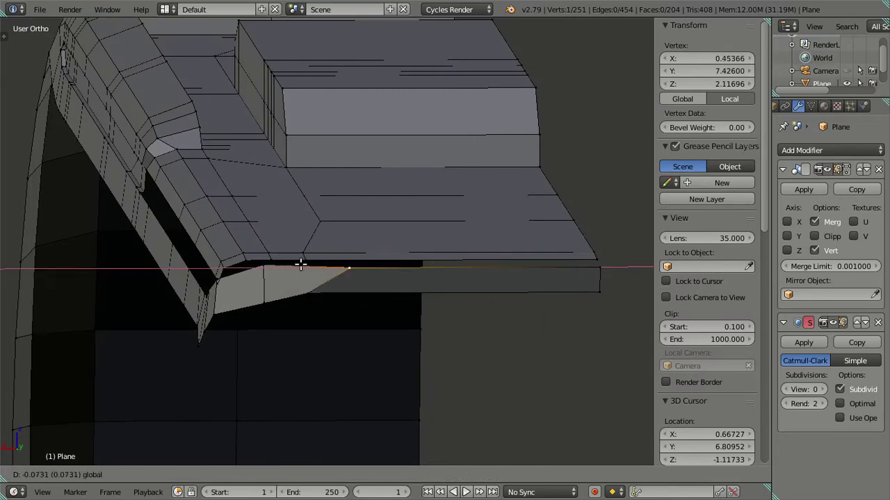
left_click(256, 271)
mouse_move(220, 285)
middle_mouse_down()
mouse_move(208, 302)
mouse_move(246, 281)
mouse_move(272, 308)
middle_mouse_up()
key("g")
key("x")
left_click(244, 286)
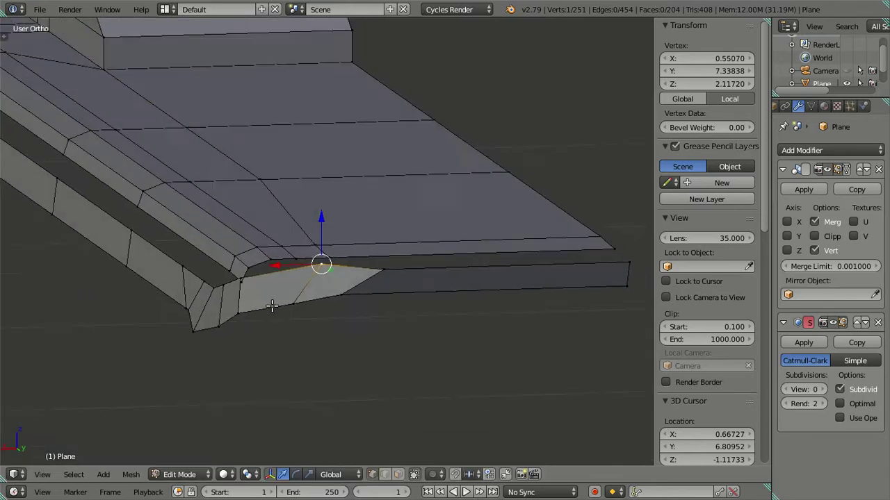
Step: Slide the groove's corner vertex along X
right_click(235, 275)
key("g")
key("x")
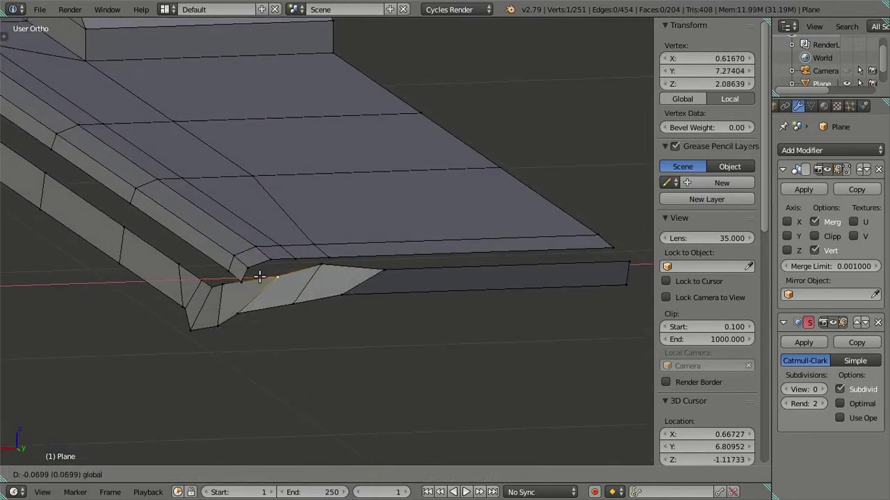
left_click(220, 286)
mouse_move(193, 287)
middle_mouse_down()
mouse_move(393, 287)
mouse_move(305, 258)
mouse_move(255, 278)
mouse_move(145, 288)
mouse_move(104, 332)
mouse_move(308, 282)
middle_mouse_up()
key("a")
Step: Lower the rim-corner vertices along Z to follow the reference in side view
right_click(317, 264)
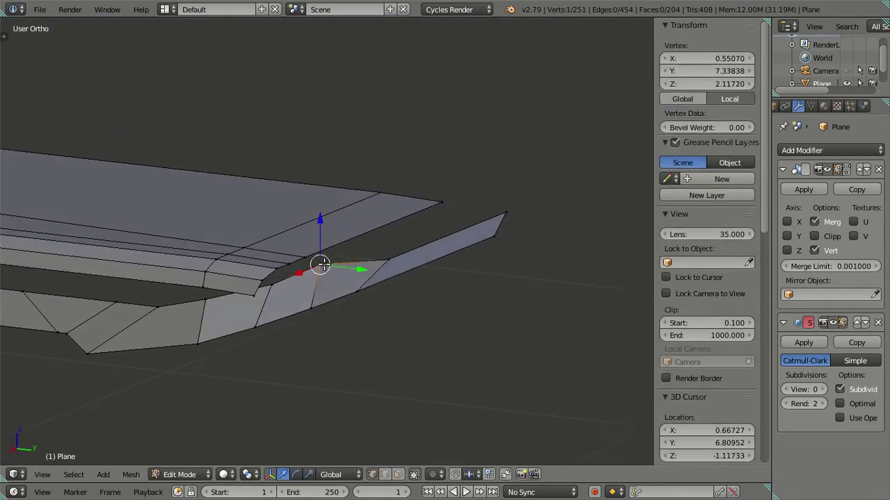
scroll(321, 265, "down", 2)
key("KP_3")
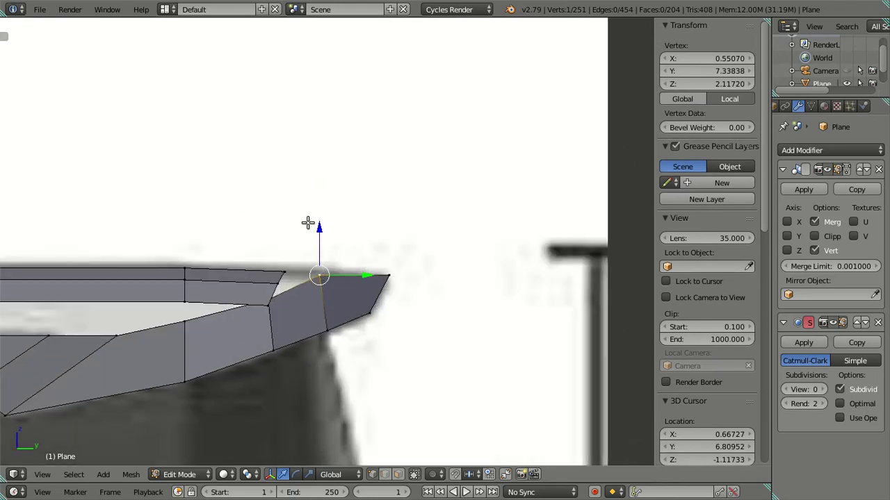
left_click_drag(321, 226, 332, 234)
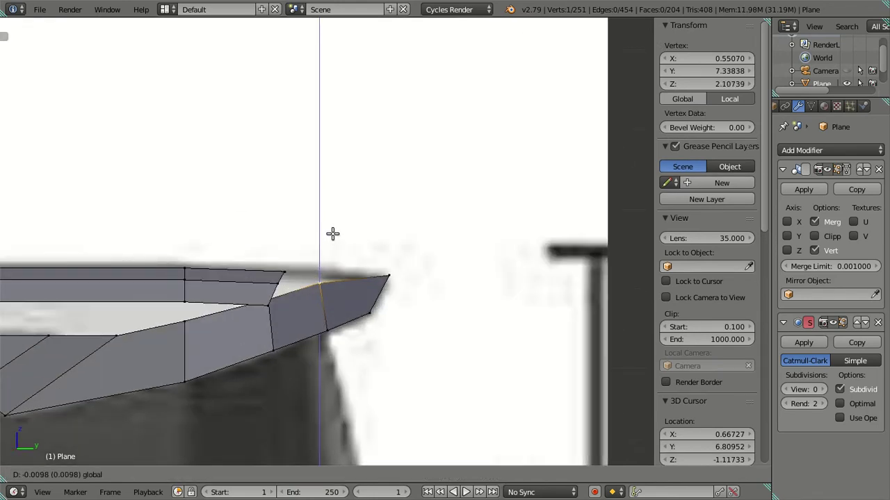
left_click(332, 233)
right_click(187, 319, "ctrl")
left_click_drag(257, 258, 225, 312)
Step: Nudge the rim-corner vertex pair along Z and slide the tip vertex along Y
right_click(184, 325)
right_click(270, 306)
right_click(319, 290, "shift")
left_click_drag(293, 252, 316, 255)
right_click(311, 291)
left_click_drag(364, 298, 376, 295)
key("a")
mouse_move(376, 295)
middle_mouse_down()
mouse_move(187, 340)
mouse_move(373, 308)
mouse_move(373, 324)
mouse_move(331, 321)
mouse_move(382, 320)
mouse_move(359, 304)
mouse_move(292, 333)
mouse_move(330, 310)
mouse_move(366, 329)
mouse_move(366, 406)
mouse_move(403, 338)
mouse_move(445, 342)
mouse_move(394, 308)
mouse_move(359, 320)
mouse_move(373, 334)
mouse_move(292, 355)
mouse_move(274, 324)
mouse_move(209, 307)
middle_mouse_up()
key("KP_1")
Step: Select the two vertices of the rim's tip edge
right_click(209, 311)
scroll(228, 303, "down", 1)
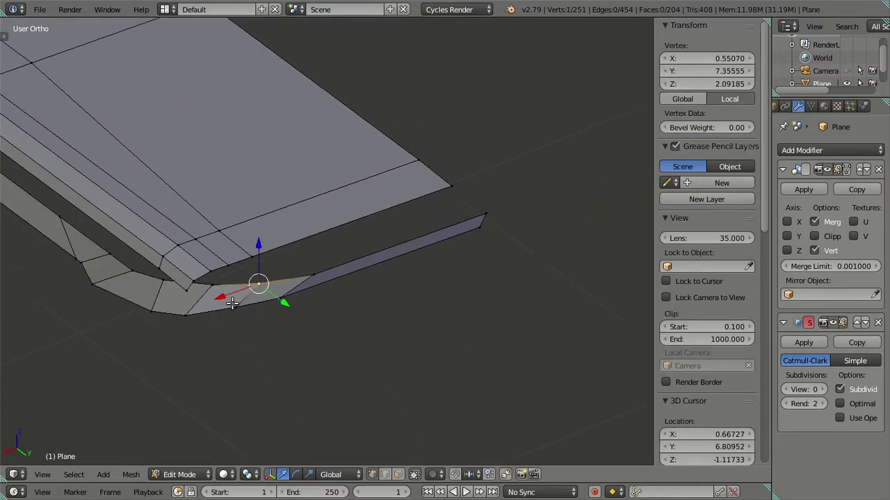
key("KP_3")
scroll(343, 306, "up", 1)
key("a")
mouse_move(347, 301)
middle_mouse_down()
mouse_move(338, 330)
mouse_move(328, 304)
middle_mouse_up()
right_click(327, 303)
right_click(369, 182, "shift")
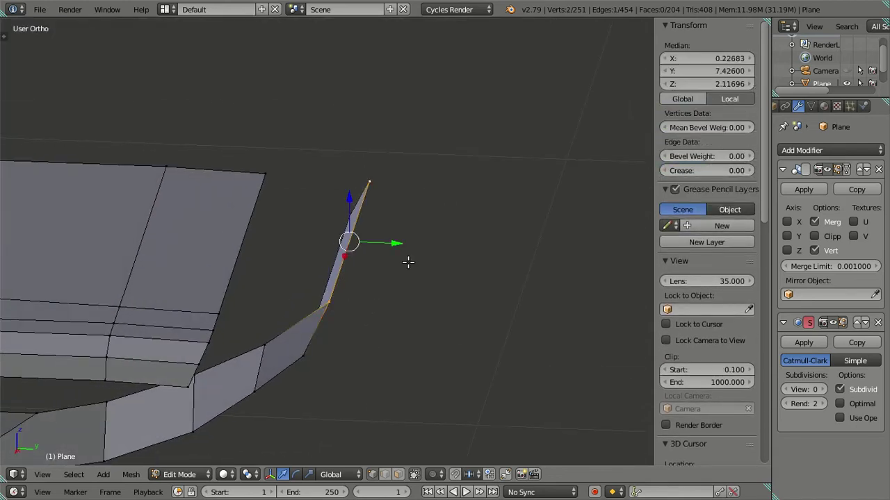
Step: Extrude the tip edge into a new face, moving it back along Y and up along Z onto the outline
key("KP_3")
key("e")
right_click(370, 292)
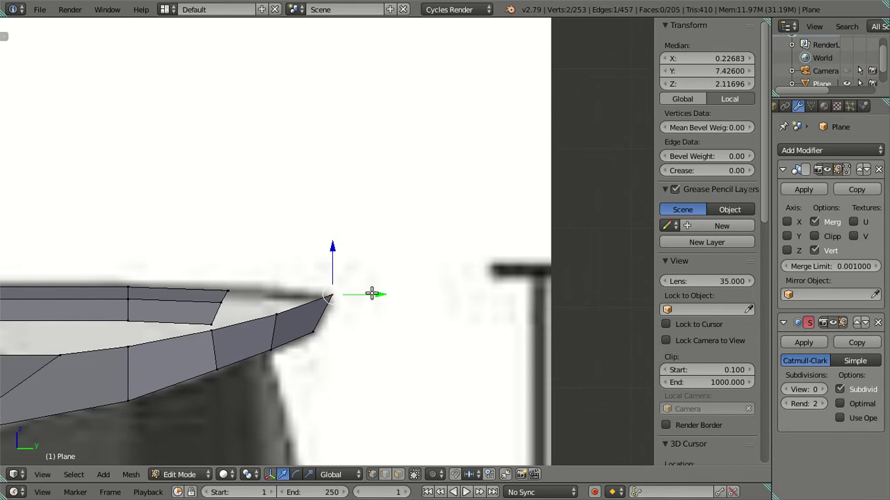
left_click_drag(372, 293, 311, 288)
left_click(310, 286)
key("g")
key("z")
left_click(272, 251)
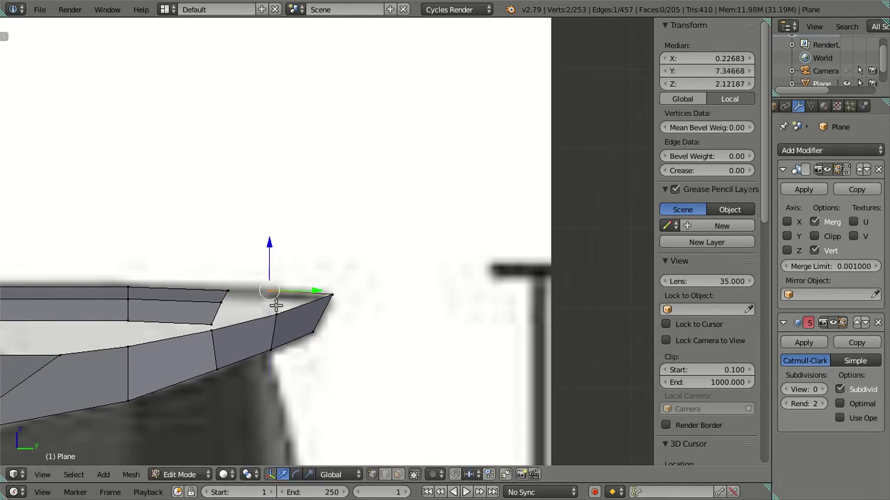
Step: Orbit around the new tip face to check it against the reference
mouse_move(299, 282)
middle_mouse_down()
mouse_move(294, 326)
mouse_move(284, 313)
mouse_move(228, 342)
mouse_move(229, 357)
mouse_move(258, 294)
mouse_move(285, 300)
mouse_move(278, 303)
mouse_move(361, 290)
middle_mouse_up()
key("KP_3")
scroll(361, 289, "up", 2)
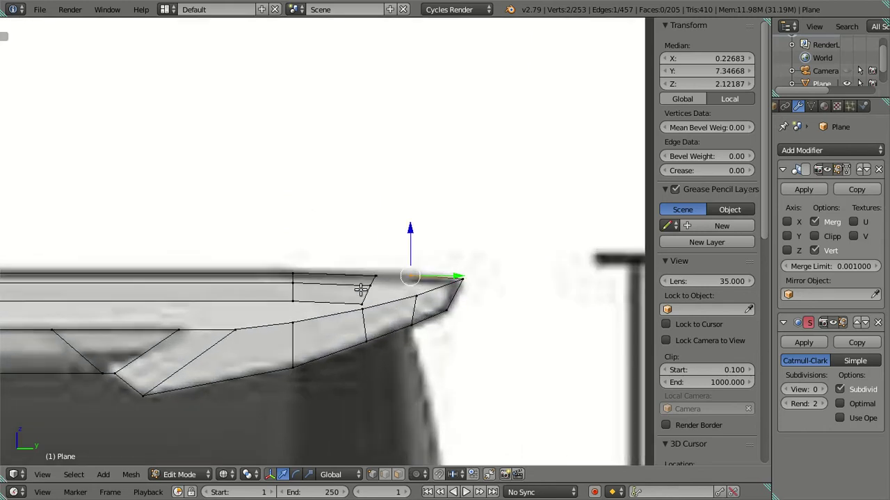
key("a")
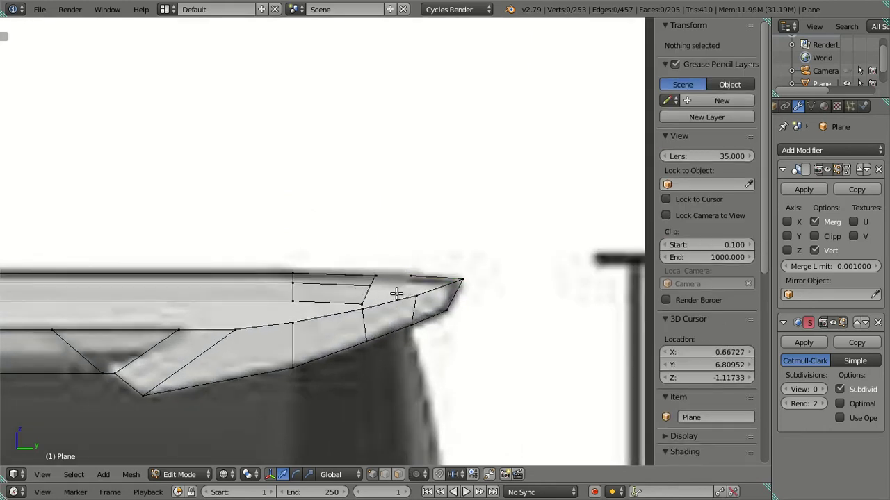
scroll(396, 293, "up", 1)
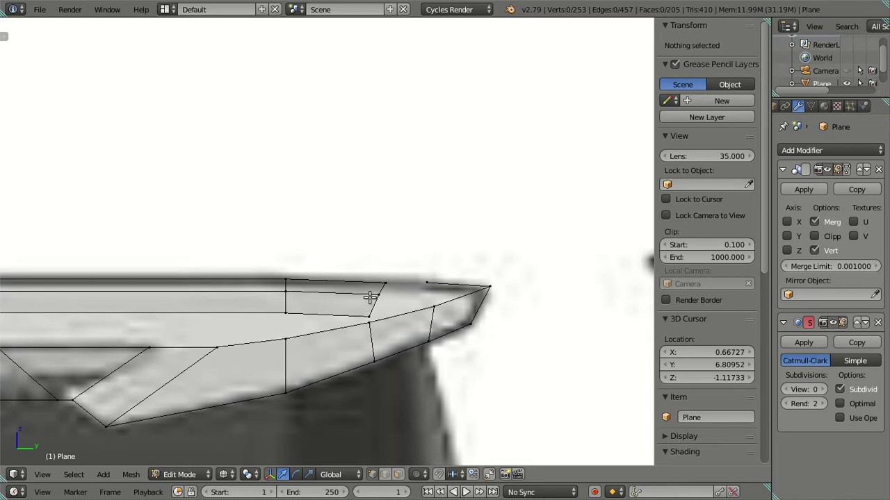
mouse_move(393, 297)
middle_mouse_down()
mouse_move(308, 325)
mouse_move(298, 360)
mouse_move(274, 330)
mouse_move(282, 338)
mouse_move(313, 324)
mouse_move(383, 328)
middle_mouse_up()
Step: Delete the stray face strip across the rim tip
right_click(371, 285, "alt")
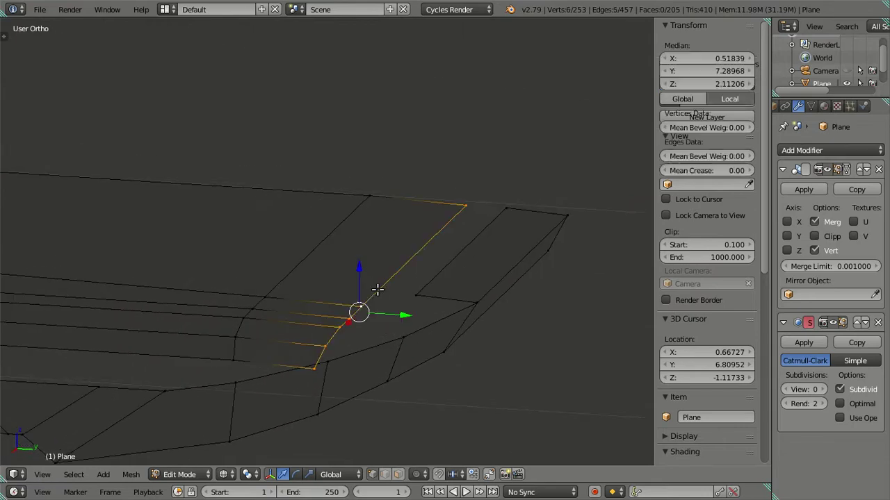
key("x")
left_click(426, 248)
Step: In side view, extrude a new edge from the rim's upper edge and raise it along Z
key("KP_3")
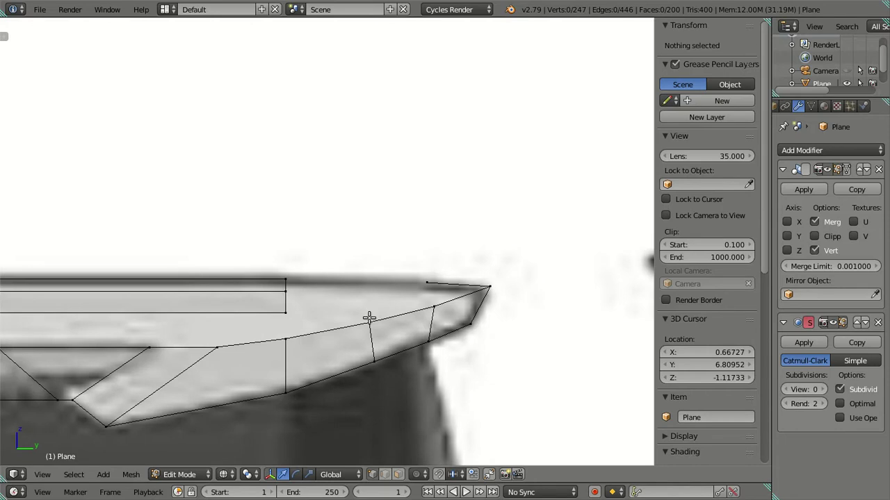
right_click(371, 321)
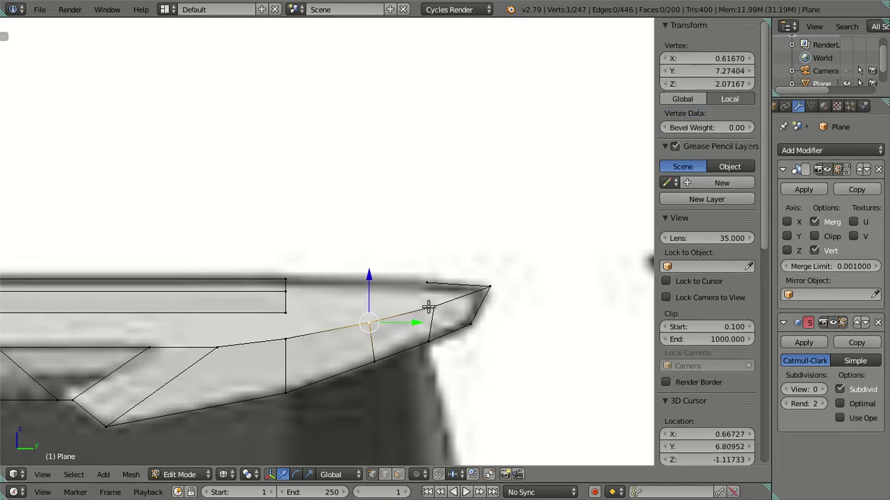
right_click(428, 307, "shift")
key("e")
right_click(401, 277)
key("g")
key("z")
left_click(396, 252)
Step: Shift the new edge along Y, then inward along X
key("g")
key("y")
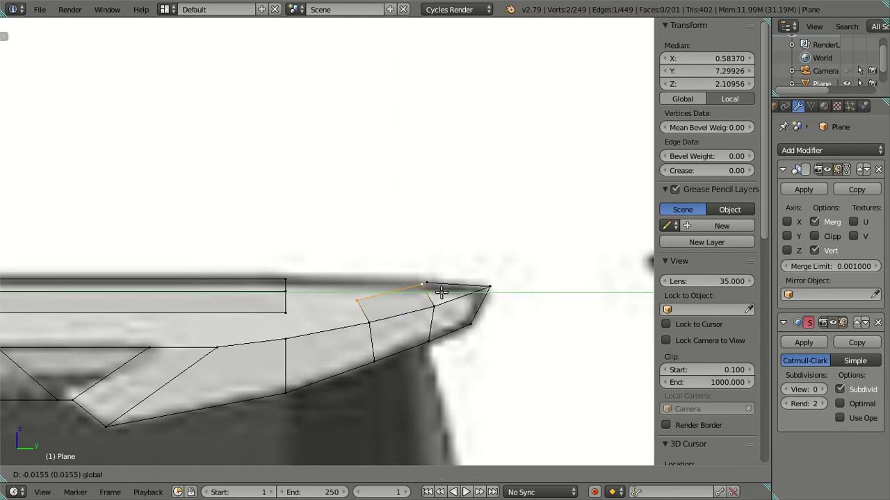
left_click(441, 292)
mouse_move(442, 292)
middle_mouse_down()
mouse_move(361, 317)
mouse_move(282, 327)
mouse_move(162, 295)
middle_mouse_up()
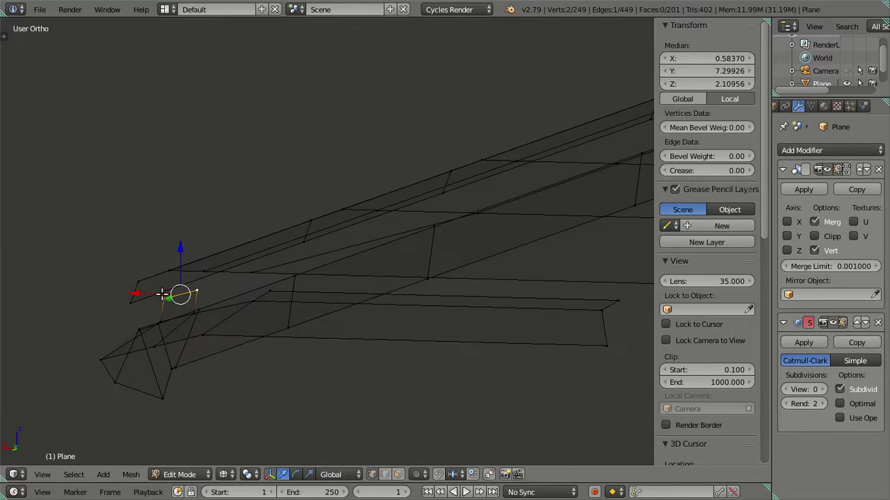
key("g")
key("x")
left_click(195, 292)
Step: In solid top view, reposition a rear corner vertex along X and Y
key("z")
scroll(238, 299, "up", 3)
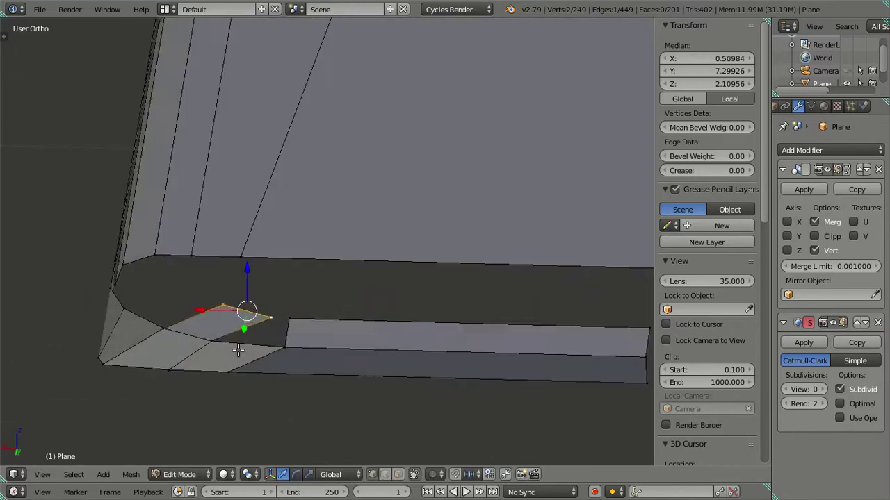
scroll(291, 386, "up", 3)
mouse_move(290, 387)
middle_mouse_down()
mouse_move(341, 354)
mouse_move(348, 427)
mouse_move(358, 292)
middle_mouse_up()
key("KP_7")
middle_click_drag(339, 206, 319, 285, "shift")
scroll(308, 292, "up", 2)
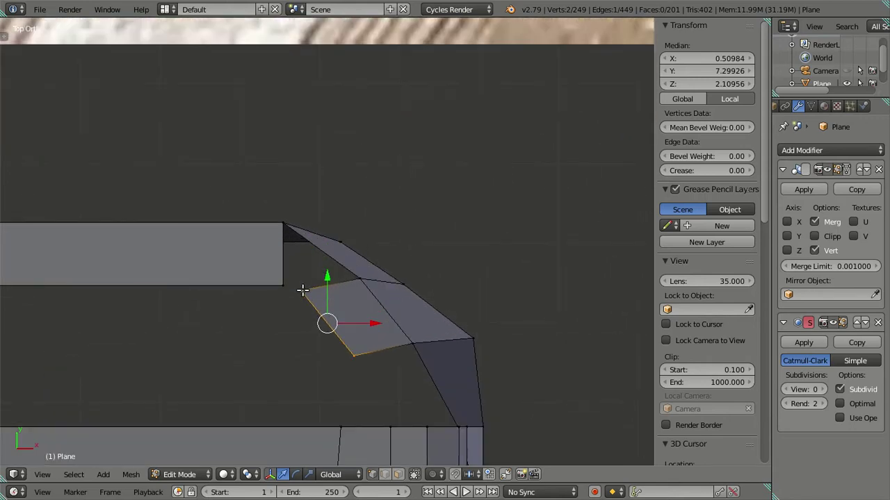
right_click(301, 290)
key("g")
key("x")
left_click(373, 300)
key("g")
key("y")
left_click(330, 264)
Step: Nudge another corner vertex along X and fill the corner gap with a new face
right_click(351, 351)
key("g")
key("x")
left_click(404, 353)
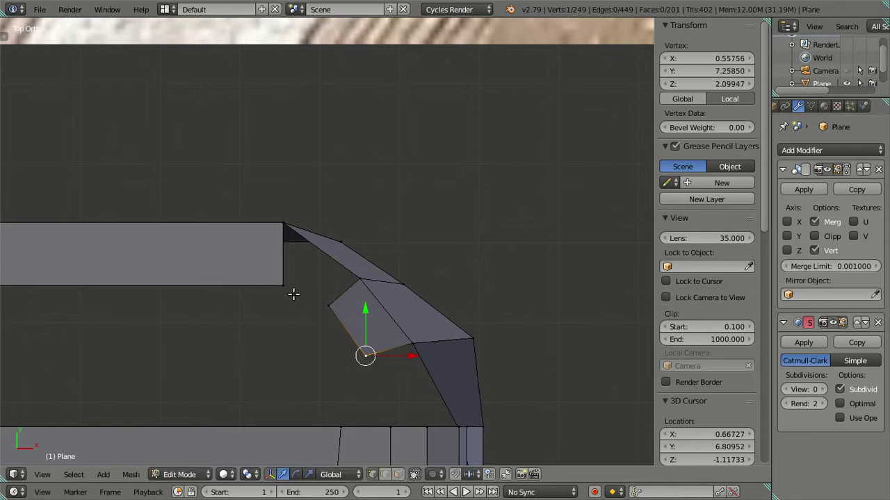
right_click(306, 299)
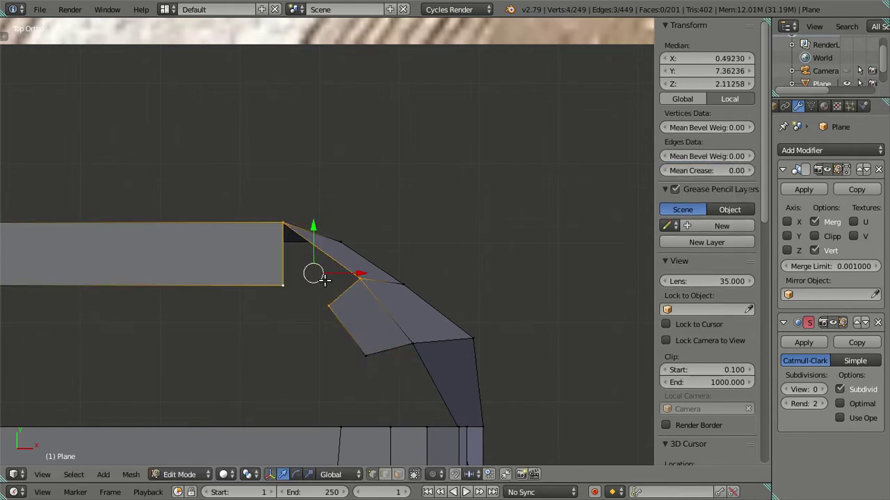
key("f")
key("a")
mouse_move(382, 327)
middle_mouse_down()
mouse_move(223, 248)
mouse_move(157, 181)
mouse_move(110, 200)
mouse_move(169, 205)
middle_mouse_up()
Step: Raise the rim-tip vertex 0.0164 to match the reference outline in side view
right_click(211, 296)
mouse_move(210, 296)
middle_mouse_down()
mouse_move(282, 268)
mouse_move(290, 279)
middle_mouse_up()
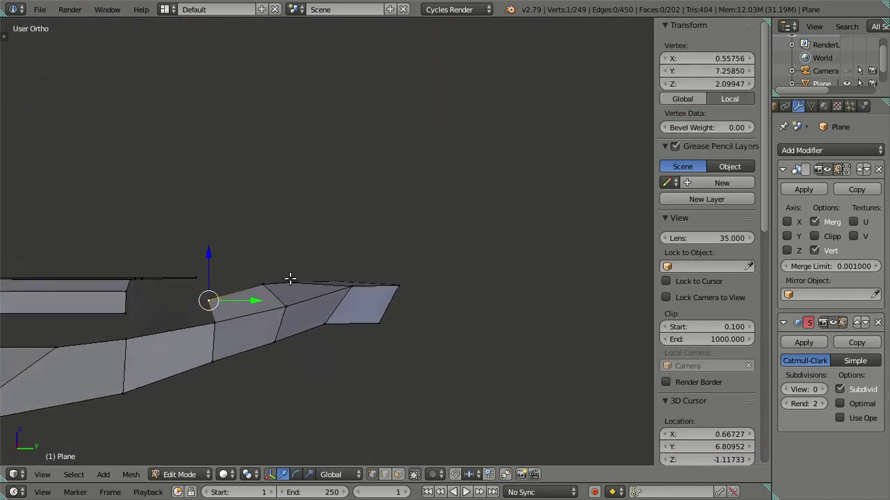
key("KP_3")
left_click_drag(207, 255, 208, 241)
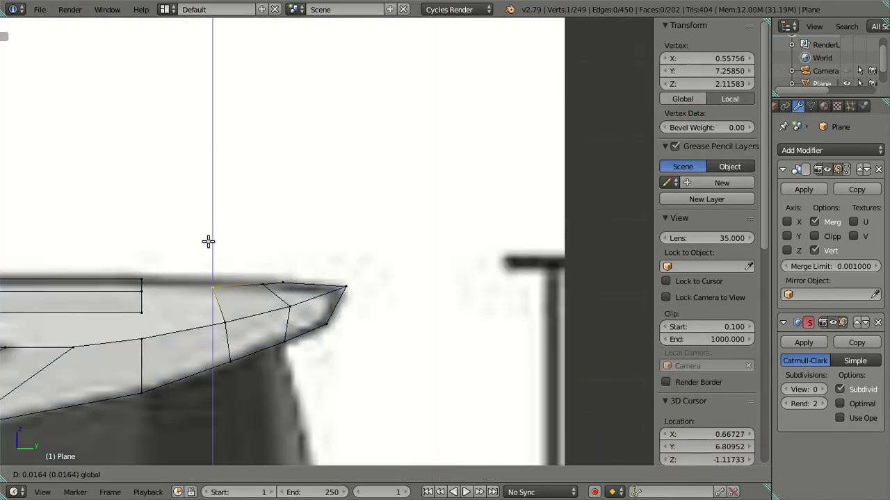
left_click(210, 246)
key("a")
mouse_move(210, 247)
middle_mouse_down()
mouse_move(143, 294)
mouse_move(151, 313)
mouse_move(178, 320)
mouse_move(215, 360)
mouse_move(318, 352)
mouse_move(363, 319)
mouse_move(192, 300)
mouse_move(284, 353)
mouse_move(308, 324)
mouse_move(306, 334)
mouse_move(178, 352)
mouse_move(218, 341)
mouse_move(369, 341)
mouse_move(246, 269)
mouse_move(236, 285)
mouse_move(341, 352)
middle_mouse_up()
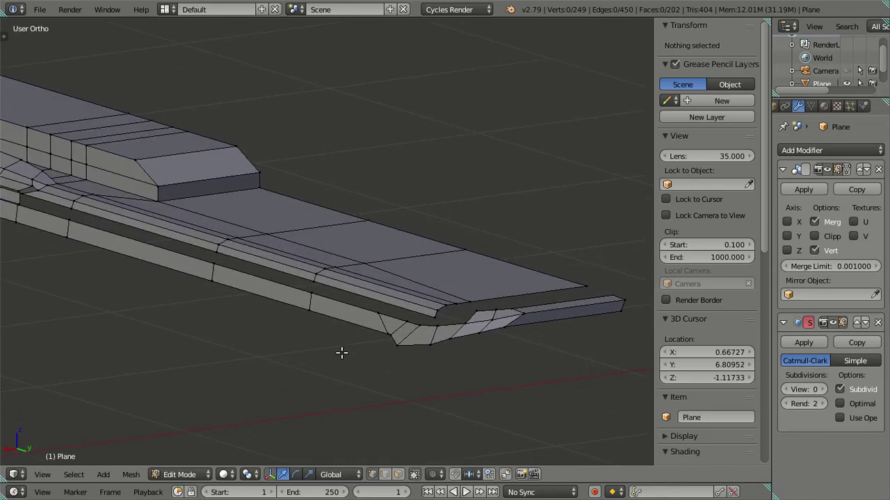
Step: Select the rim edge loop and compare it with the roof edge in side view
right_click(425, 331)
right_click(442, 331)
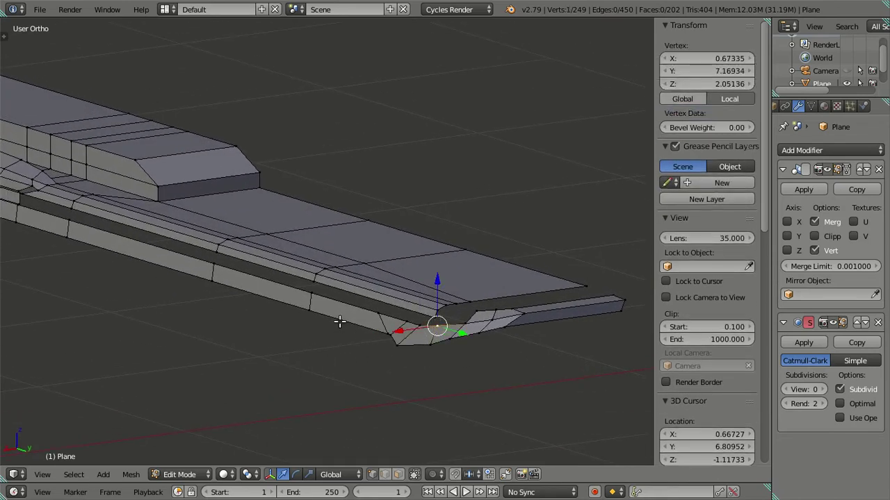
middle_click_drag(338, 321, 347, 356)
right_click(225, 308, "alt")
middle_click_drag(224, 308, 303, 323)
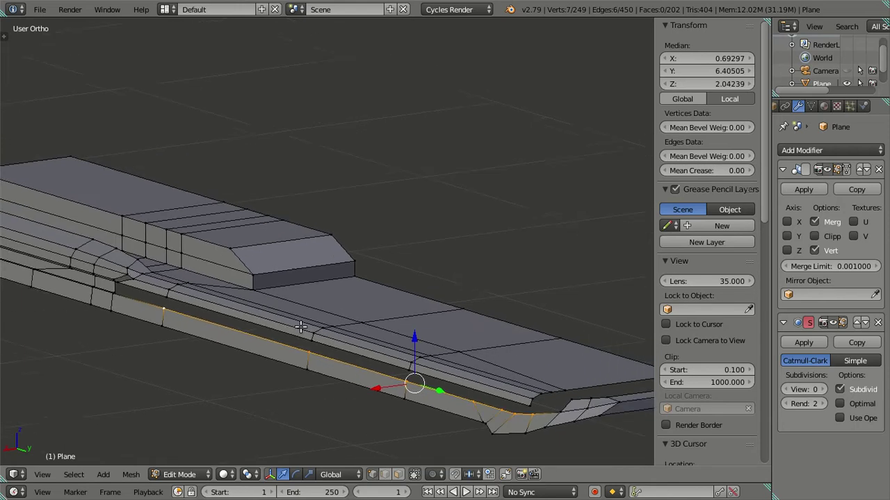
key("KP_3")
middle_click_drag(347, 364, 326, 264, "shift")
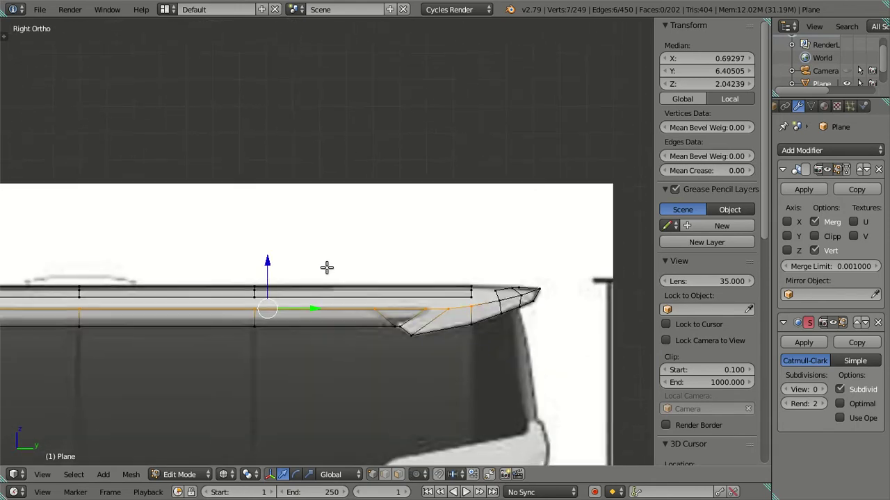
scroll(309, 335, "up", 2)
scroll(307, 334, "down", 2)
scroll(292, 328, "up", 2, "ctrl")
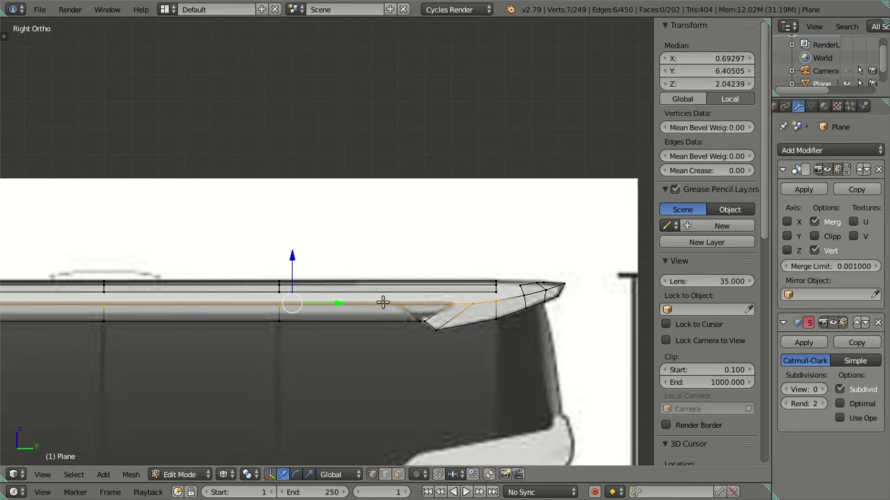
key("a")
Step: Delete the ten roof-top faces in the face loops beside the rim
mouse_move(383, 302)
middle_mouse_down()
mouse_move(367, 331)
mouse_move(403, 269)
mouse_move(458, 281)
middle_mouse_up()
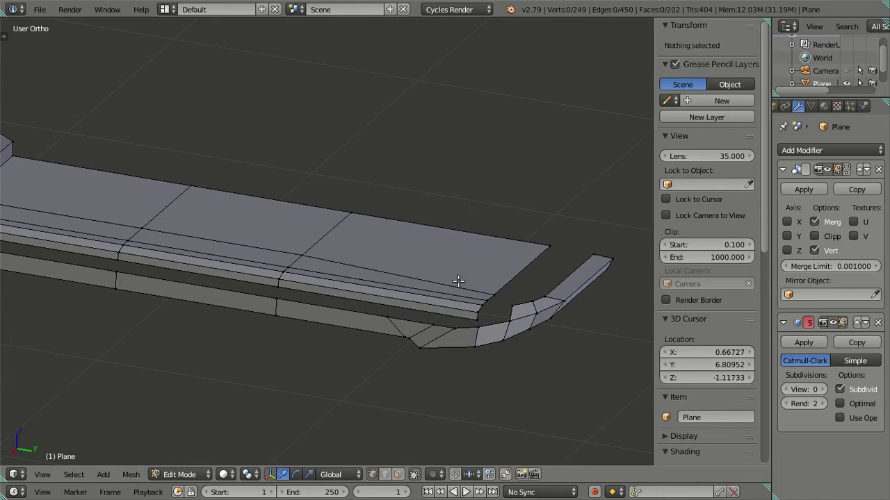
left_click(508, 265, "alt")
left_click(285, 243, "alt")
left_click(278, 206, "alt+shift")
key("x")
left_click(287, 204)
Step: Slide the roof's front edge loop back along Y
mouse_move(233, 243)
middle_mouse_down()
mouse_move(352, 270)
mouse_move(284, 255)
mouse_move(310, 264)
mouse_move(253, 260)
mouse_move(329, 262)
middle_mouse_up()
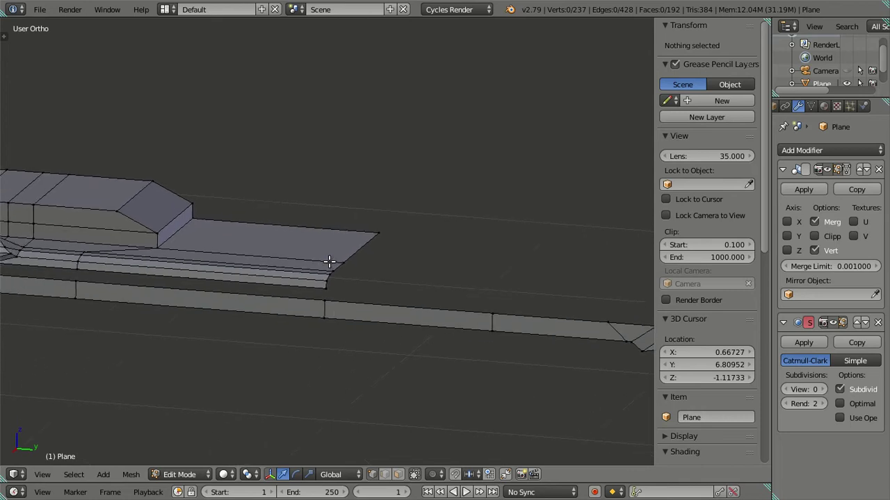
left_click(336, 262, "alt")
left_click(336, 265, "alt+shift")
left_click(336, 265, "alt")
left_click_drag(389, 267, 254, 258)
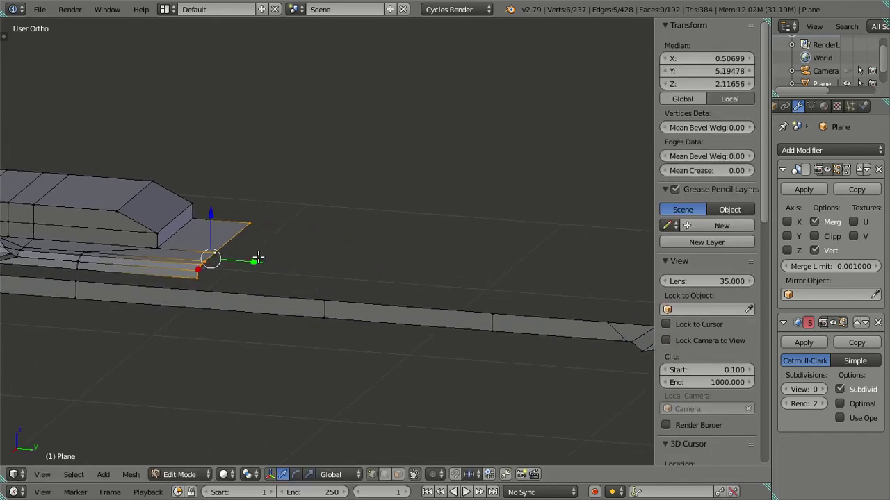
key("a")
Step: Select the rim's top edge loop and view it against the side reference
middle_click_drag(411, 284, 205, 274, "shift")
right_click(137, 285)
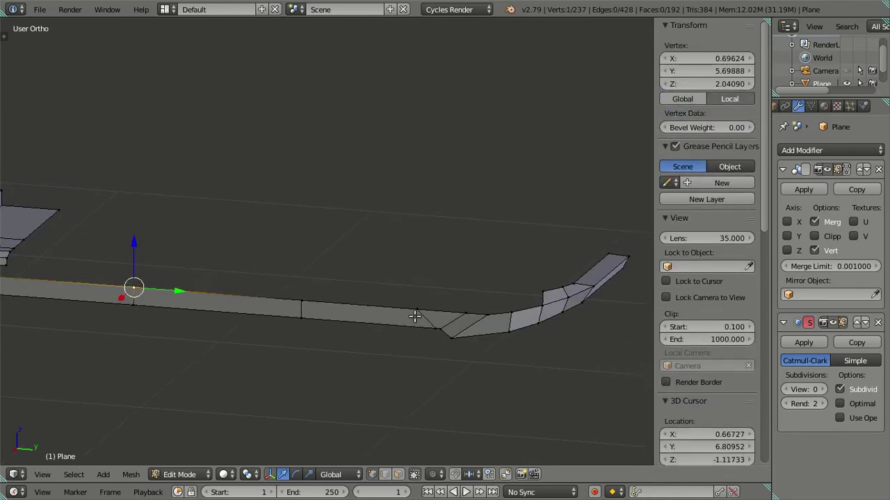
right_click(504, 315, "alt")
scroll(486, 302, "down", 3)
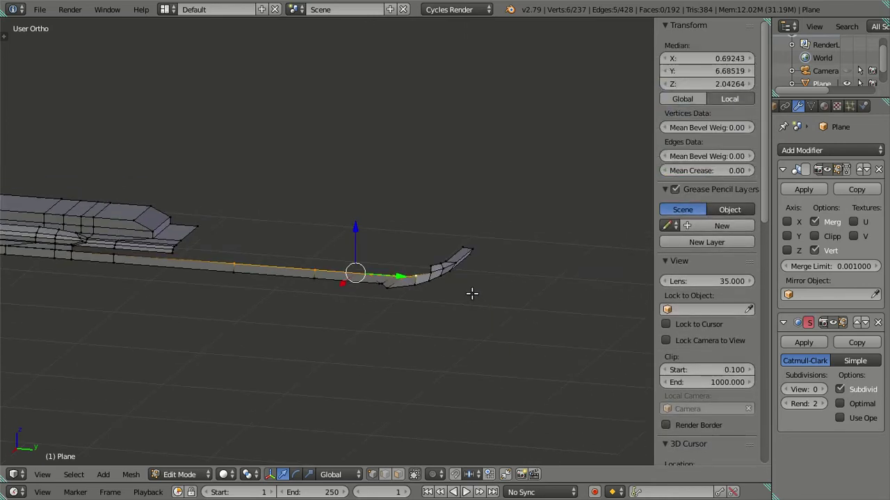
key("KP_3")
scroll(308, 316, "up", 2)
Step: Raise the rim's top edge loop slightly along Z
middle_click_drag(377, 322, 349, 334, "shift")
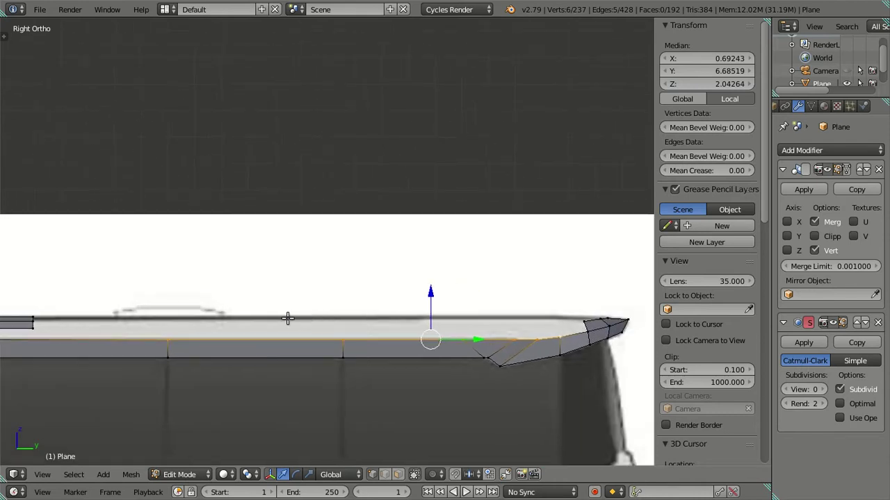
key("g")
right_click(355, 310)
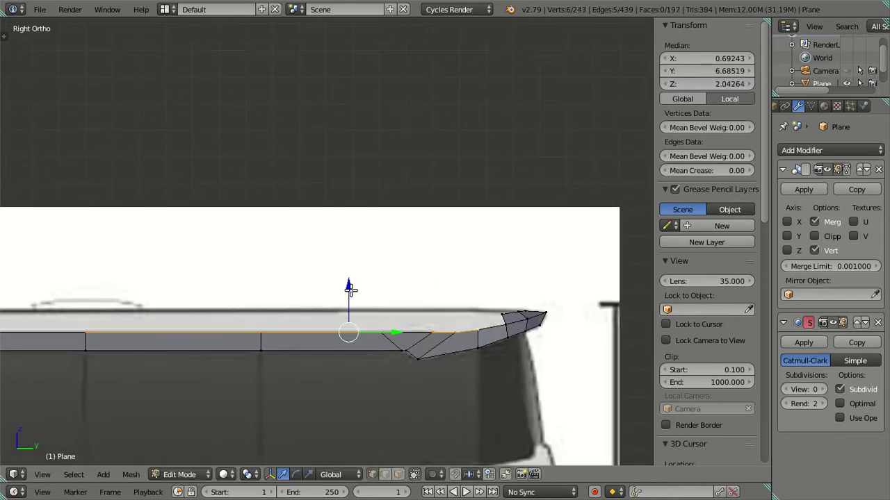
scroll(333, 299, "down", 2)
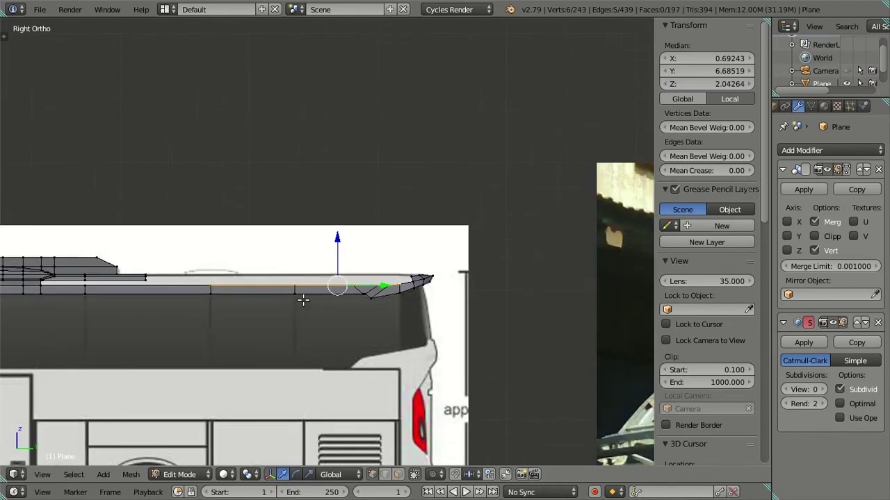
scroll(334, 277, "up", 3)
key("g")
key("z")
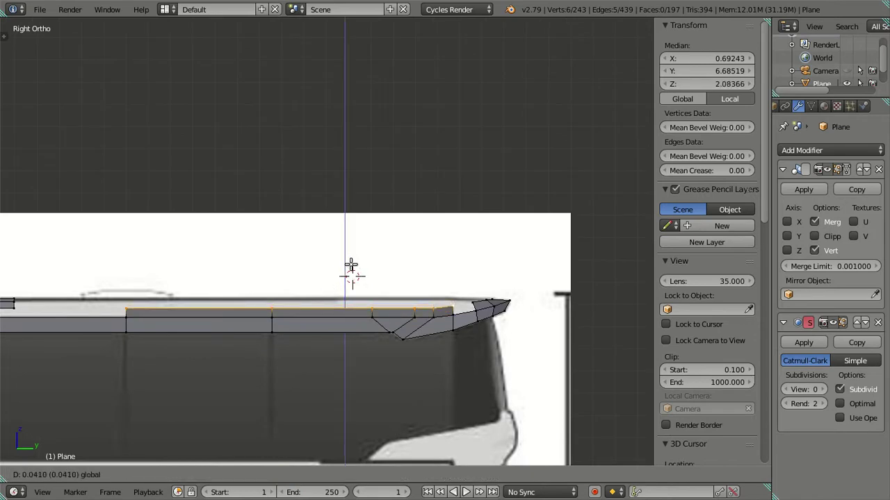
left_click(351, 266)
scroll(403, 317, "up", 1)
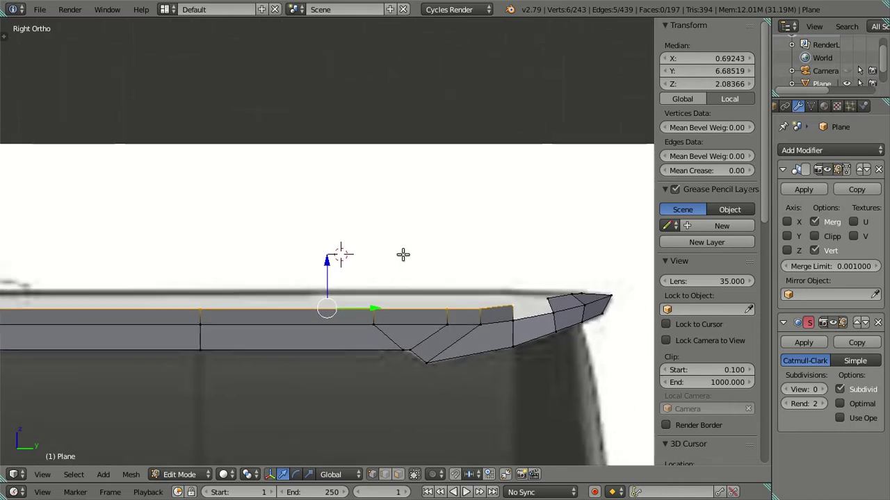
scroll(403, 255, "up", 1)
scroll(450, 304, "up", 1)
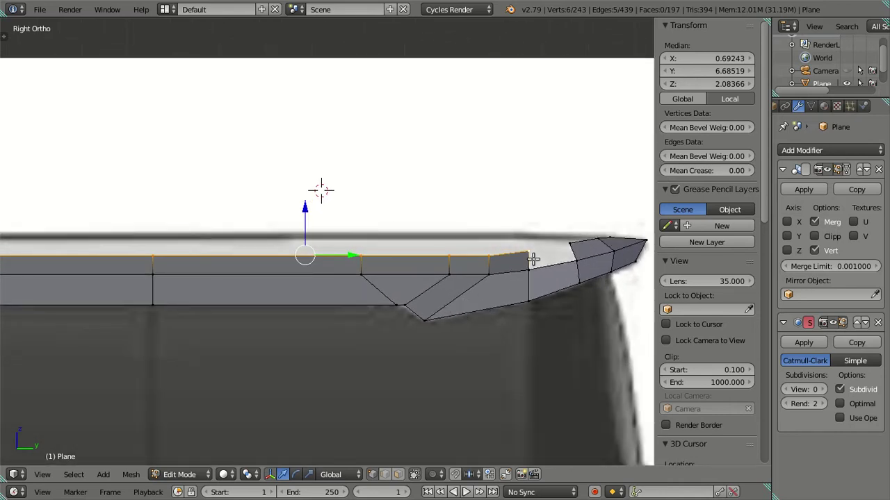
Step: Shift the rim's rear edges about 0.055 inward along X, then view from the top
middle_click_drag(531, 255, 424, 274)
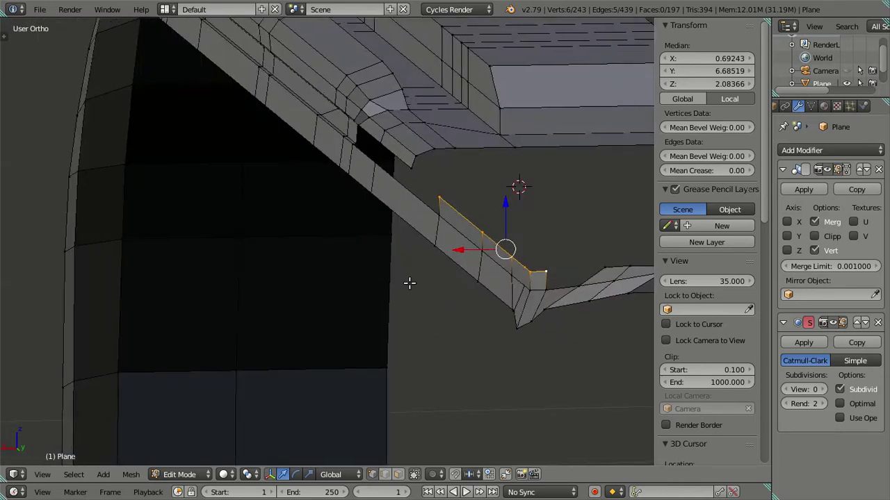
key("g")
key("x")
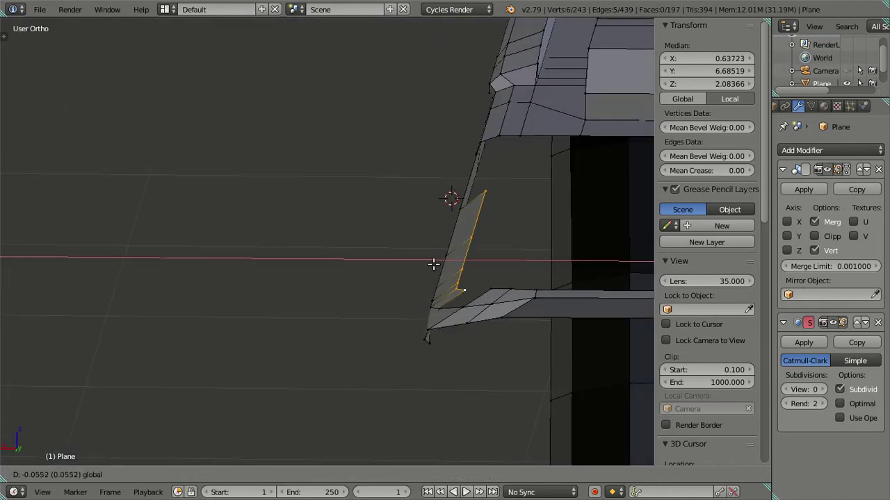
left_click(429, 262)
mouse_move(429, 262)
middle_mouse_down()
mouse_move(617, 283)
mouse_move(514, 315)
mouse_move(397, 294)
middle_mouse_up()
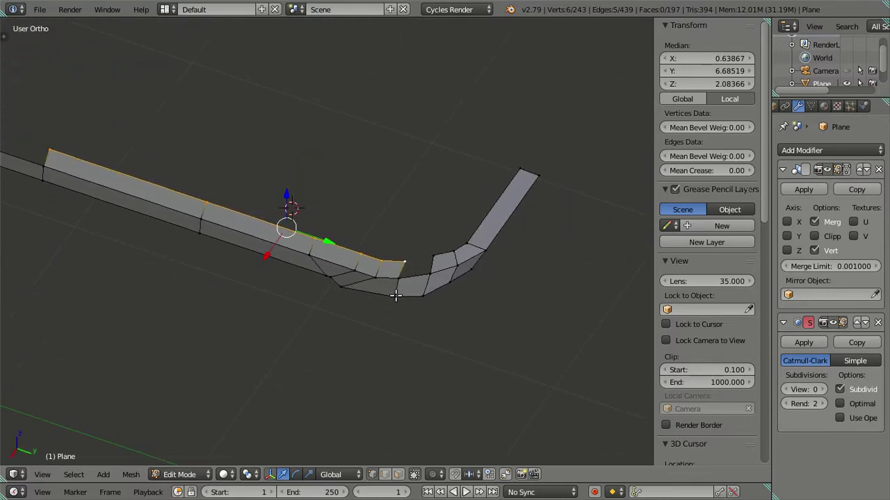
key("KP_7")
scroll(298, 258, "up", 2)
Step: Reposition the inner bend corner vertex and shift the upper bend vertex along X
scroll(308, 242, "up", 5)
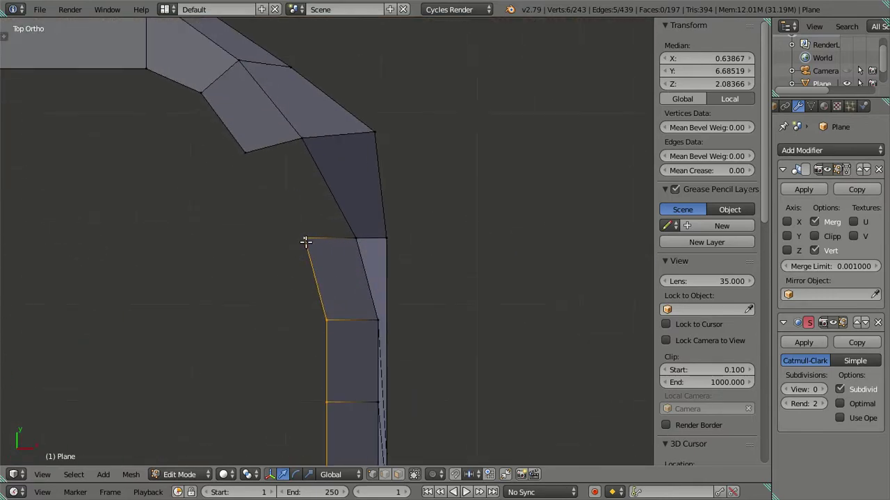
right_click(305, 240)
key("g")
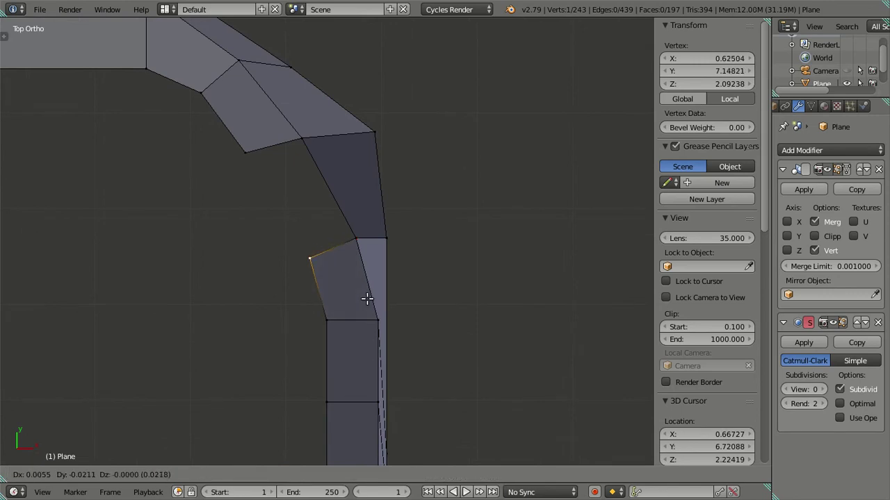
left_click(367, 299)
right_click(244, 151)
key("g")
left_click(272, 158)
left_click_drag(288, 153, 290, 152)
left_click(295, 153)
Step: Fine-tune the upper bend vertex along Y and X, undoing one overshoot
key("g")
key("y")
left_click(291, 157)
key("g")
key("x")
left_click(297, 160)
key("g")
key("y")
left_click(259, 127)
key("ctrl+z")
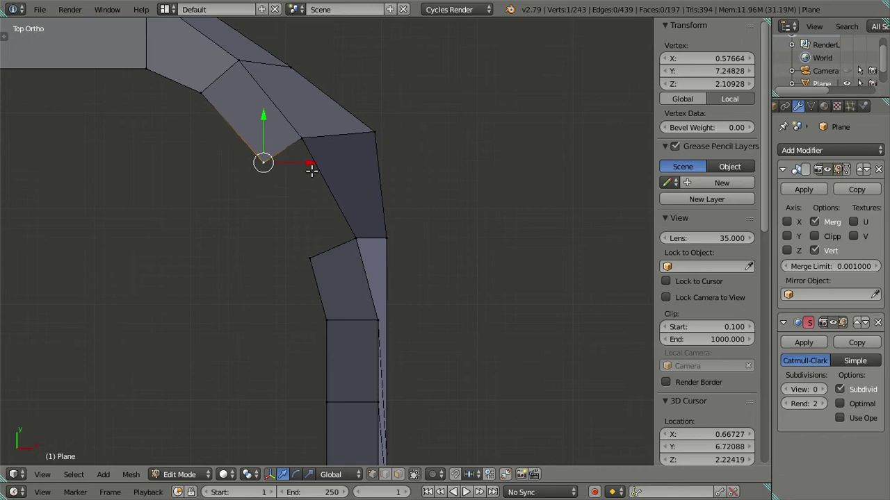
key("g")
key("x")
left_click(302, 157)
Step: Join the two bend corner vertices with a new face to close the gap
right_click(310, 258)
right_click(256, 158, "shift")
key("f")
key("a")
mouse_move(265, 189)
middle_mouse_down()
mouse_move(292, 195)
mouse_move(243, 125)
mouse_move(209, 188)
mouse_move(103, 121)
mouse_move(209, 145)
middle_mouse_up()
scroll(213, 191, "down", 3)
mouse_move(212, 192)
middle_mouse_down()
mouse_move(403, 230)
mouse_move(371, 252)
mouse_move(345, 251)
mouse_move(378, 304)
middle_mouse_up()
Step: Select the rim's front-end vertex in the side reference view
key("KP_3")
scroll(351, 280, "up", 2)
right_click(120, 255)
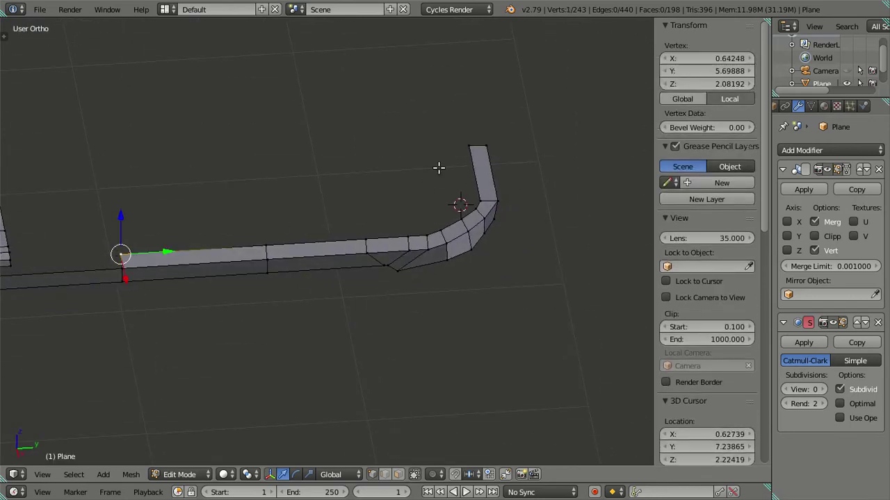
Step: Extrude the rim's top edge loop in place, leaving the new edges unmoved
right_click(462, 172, "alt")
key("e")
right_click(471, 271)
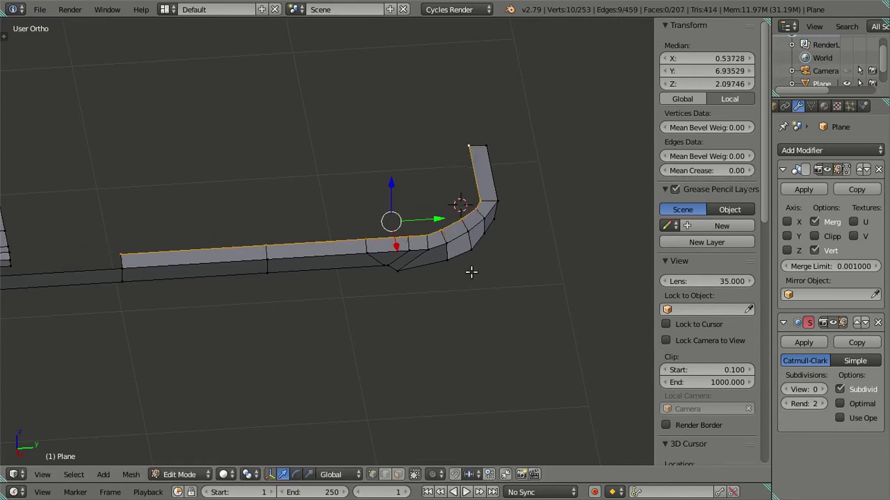
middle_click_drag(477, 220, 514, 260)
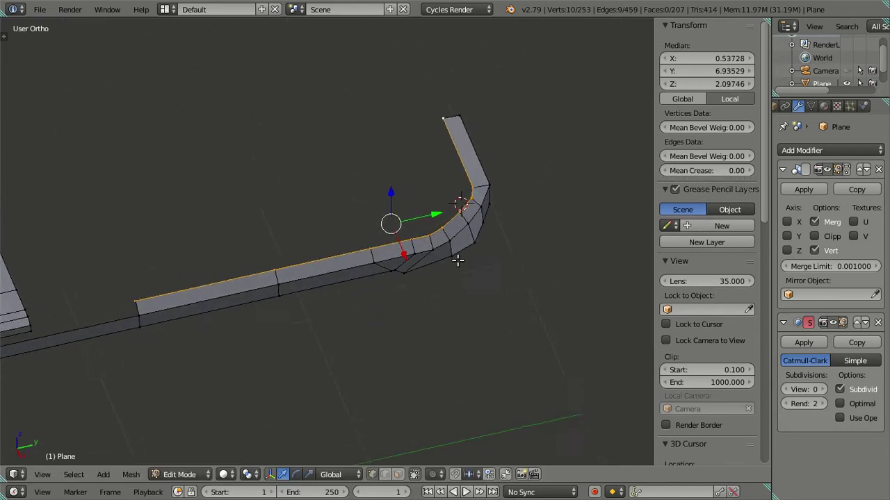
middle_click_drag(397, 209, 415, 271, "shift")
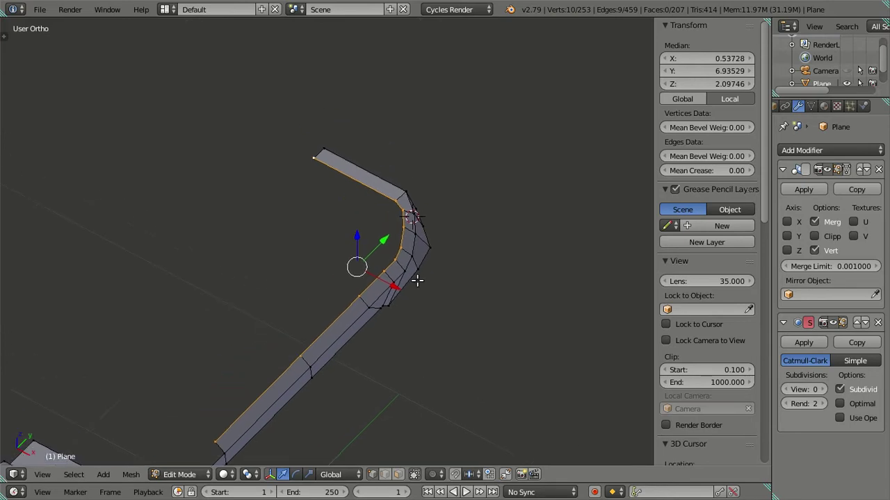
scroll(415, 270, "up", 2)
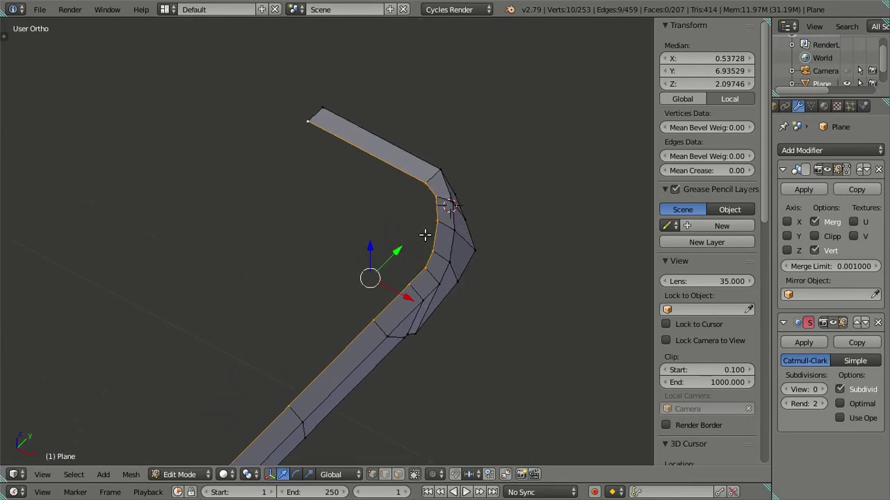
Step: Deselect the curved bend and raise the straight section of the loop along Z
key("z")
key("c")
middle_click_drag(284, 119, 443, 221)
right_click(441, 221)
key("z")
key("KP_3")
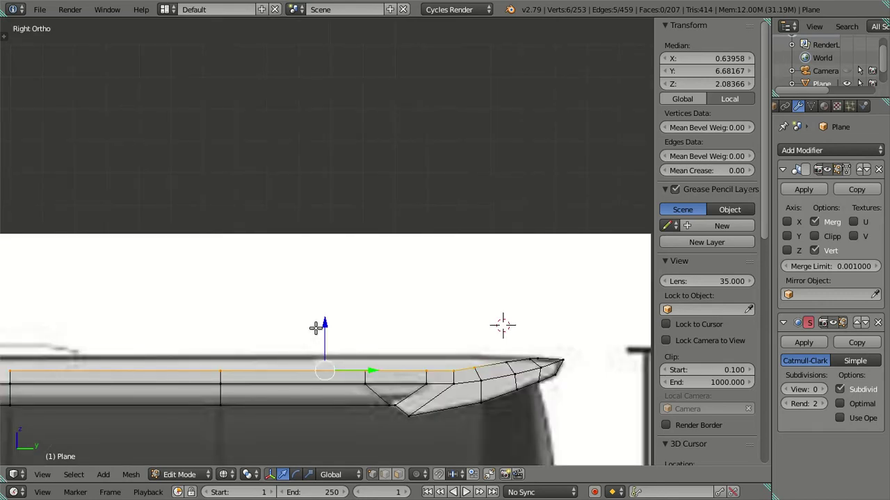
key("g")
key("z")
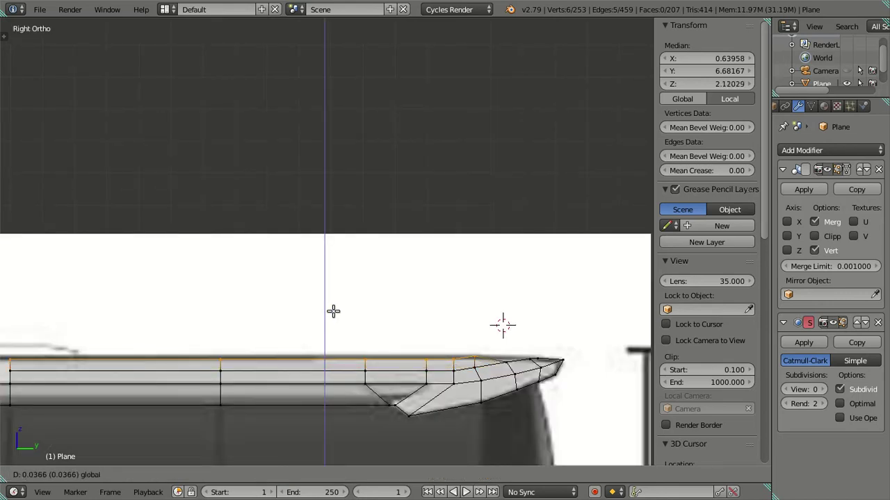
left_click(333, 312)
Step: Set the lip's front-end vertex to a Z height of 2.12616
mouse_move(319, 315)
middle_mouse_down("shift")
mouse_move(374, 238)
mouse_move(294, 228)
middle_mouse_up("shift")
middle_click_drag(222, 280, 419, 282, "shift")
mouse_move(208, 265)
middle_mouse_down("shift")
mouse_move(286, 281)
mouse_move(290, 299)
mouse_move(242, 280)
middle_mouse_up("shift")
right_click(234, 283)
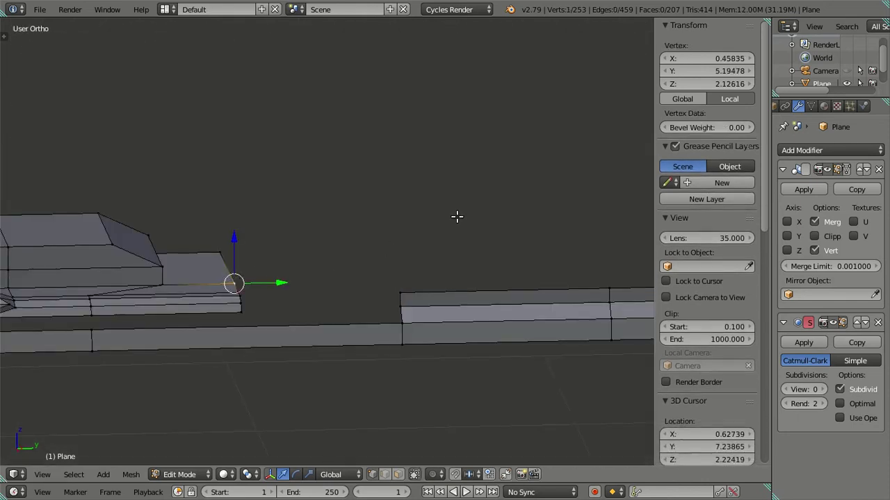
key("Return")
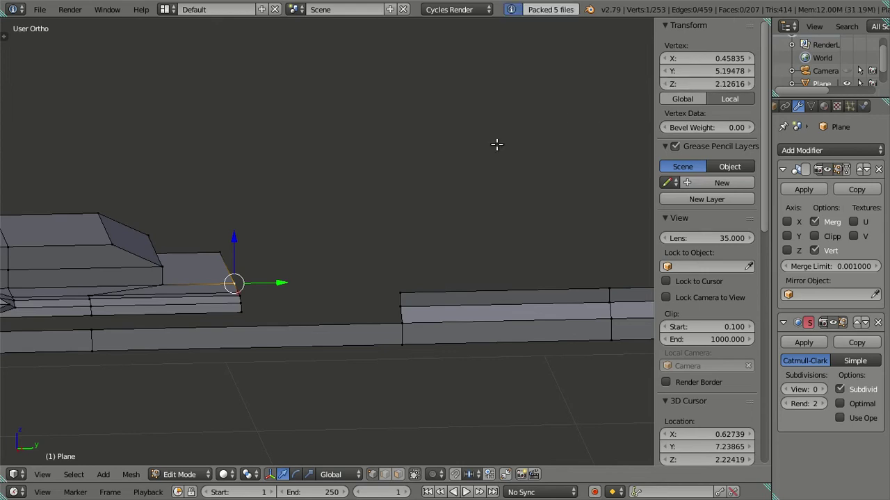
left_click(696, 83)
key("Return")
Step: Compare the raised lip against the side-view reference, selecting vertices along the top edge
scroll(385, 177, "down", 2)
mouse_move(385, 177)
middle_mouse_down()
mouse_move(498, 255)
mouse_move(369, 235)
middle_mouse_up()
key("a")
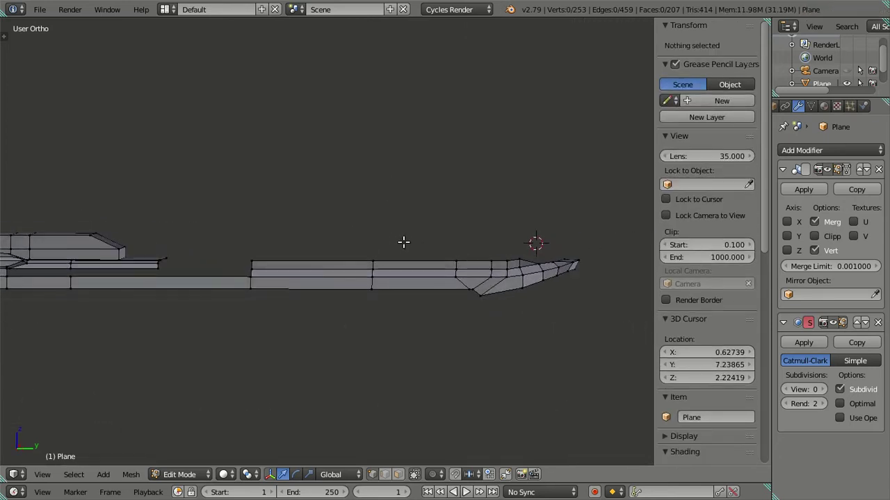
key("KP_3")
scroll(453, 241, "up", 2)
scroll(369, 201, "up", 2)
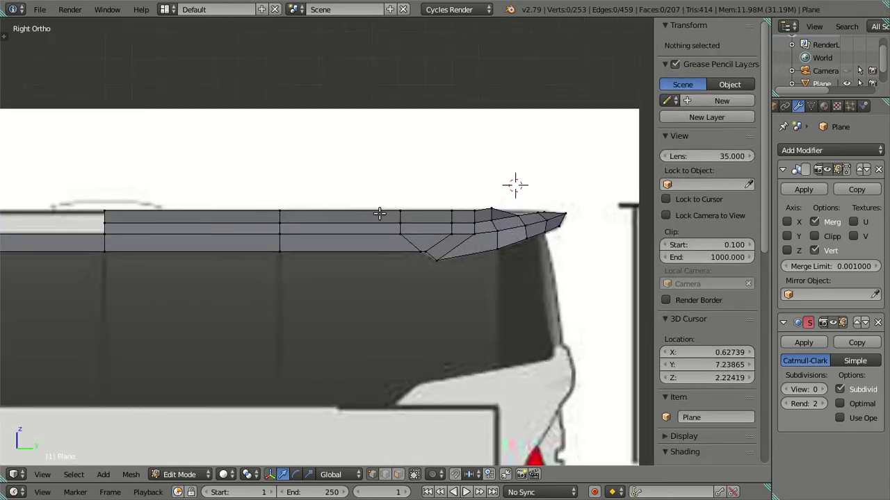
right_click(480, 220)
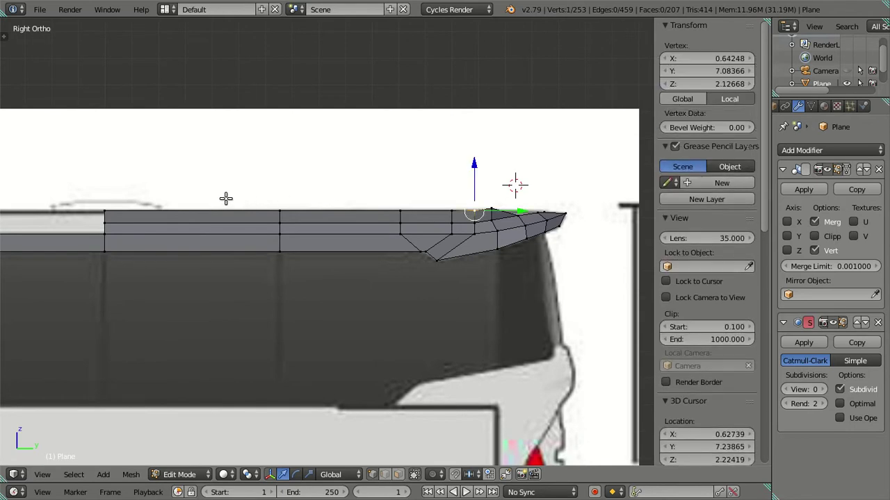
right_click(104, 211, "ctrl")
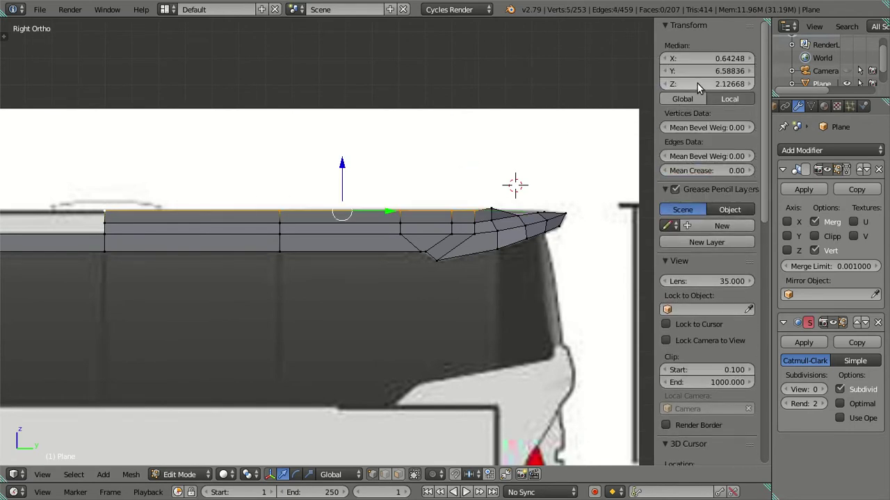
Step: Check a top-edge vertex near the tip, hide the coordinate readout, and reselect the top edge loop
key("a")
scroll(453, 183, "up", 2)
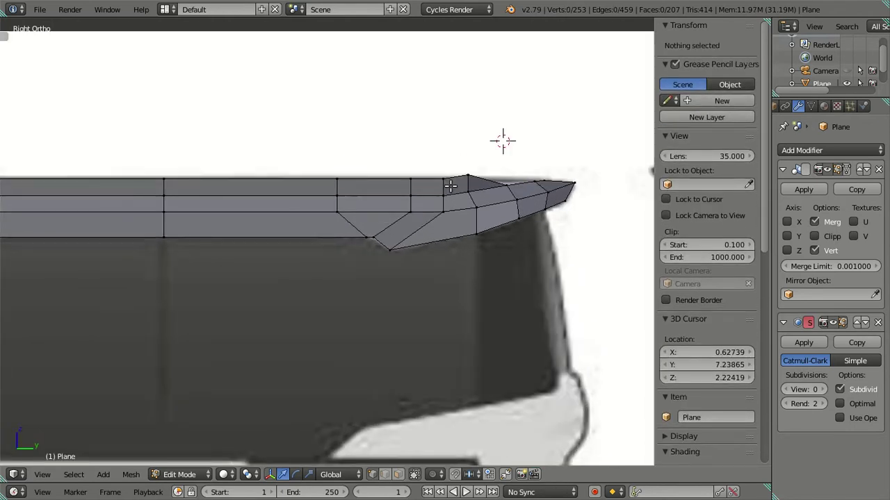
right_click(465, 180)
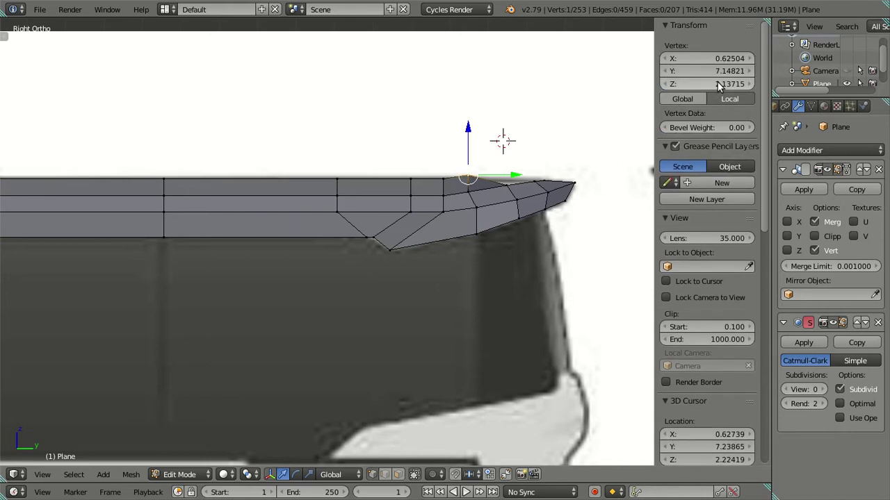
left_click(688, 25)
scroll(487, 195, "down", 3)
key("a")
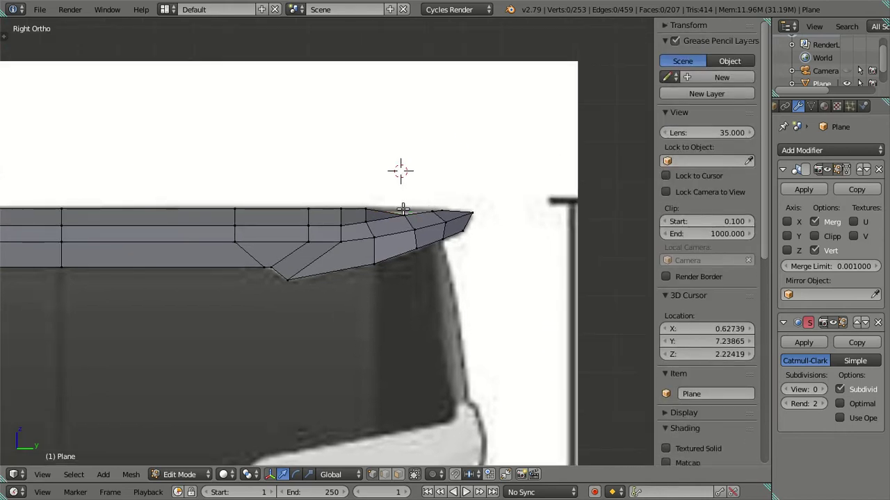
middle_click_drag(402, 209, 416, 263)
right_click(378, 198, "alt")
middle_click_drag(356, 217, 300, 186)
Step: Select the edge run along the top ridge and shift it along X
key("a")
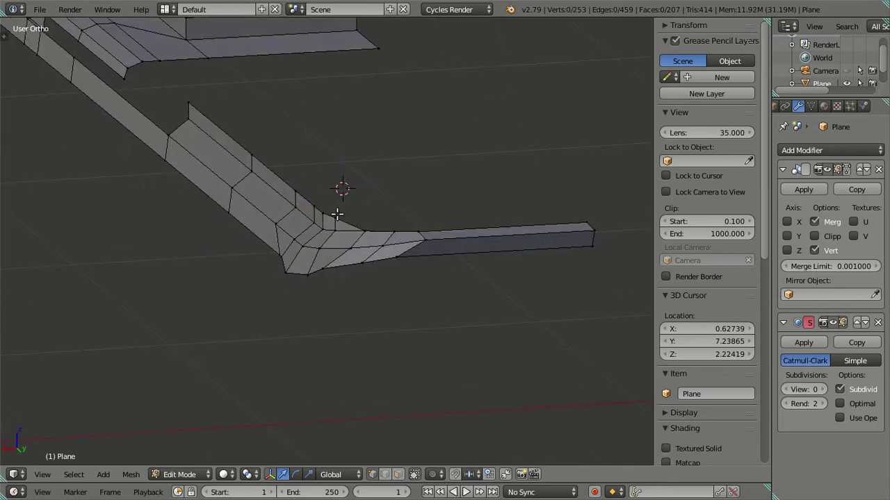
right_click(185, 105, "alt")
middle_click_drag(185, 105, 422, 180)
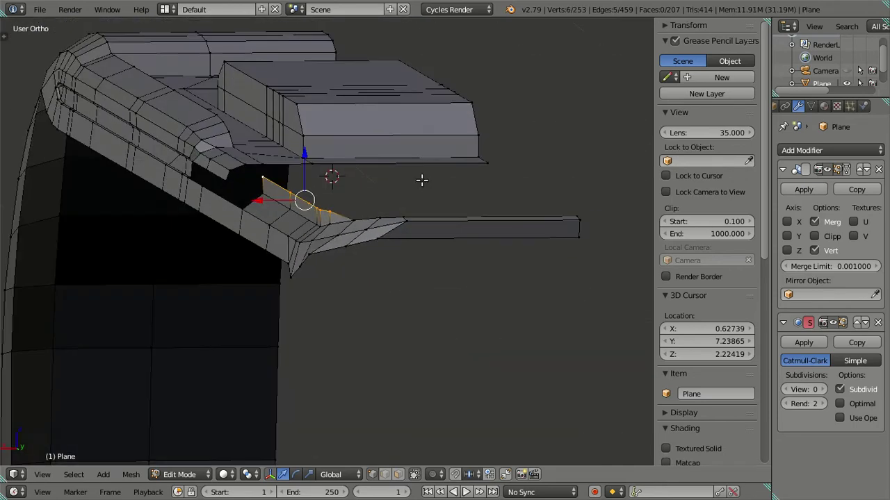
key("g")
key("x")
left_click(290, 203)
mouse_move(290, 203)
middle_mouse_down()
mouse_move(367, 234)
mouse_move(513, 252)
mouse_move(526, 276)
mouse_move(488, 275)
middle_mouse_up()
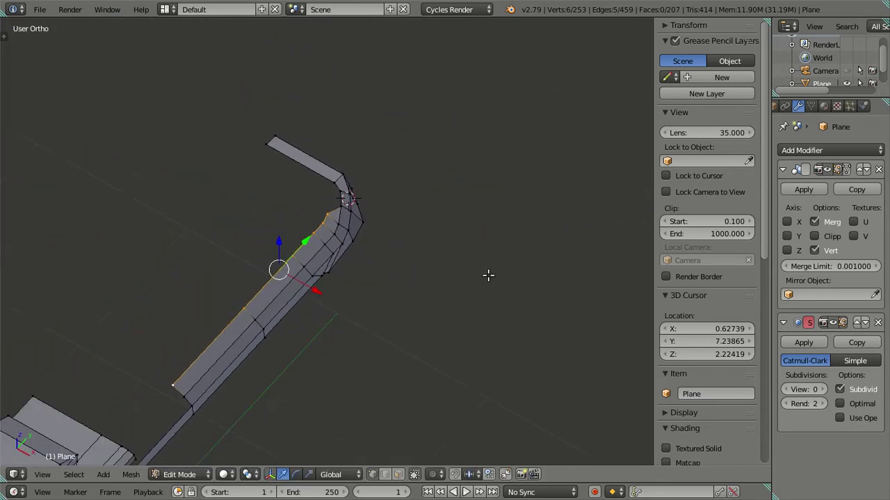
Step: From top view, shift the selected ridge edges further along X
key("KP_7")
scroll(364, 292, "up", 1)
scroll(364, 292, "up", 1)
key("g")
key("x")
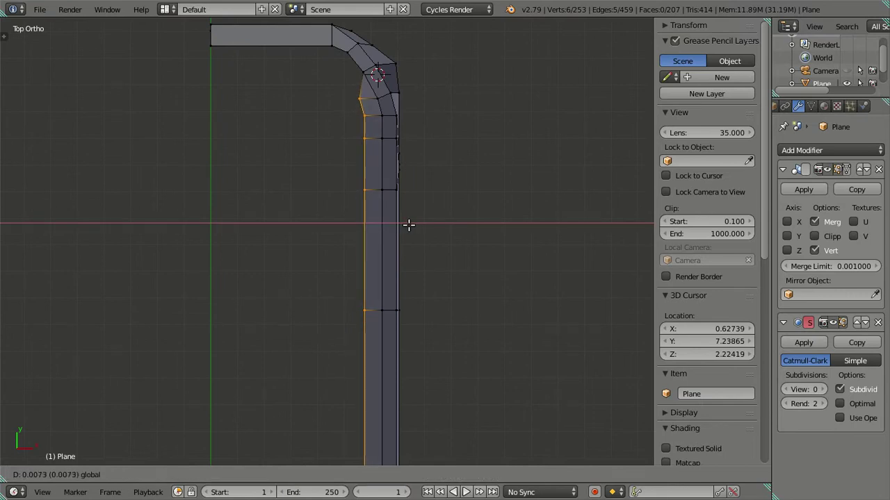
left_click(411, 225)
mouse_move(411, 224)
middle_mouse_down()
mouse_move(407, 98)
mouse_move(376, 206)
middle_mouse_up()
scroll(375, 206, "up", 2)
Step: Select the strip's side edge loop, brushing off the upper strip's vertices to keep the inner edge
key("a")
mouse_move(477, 223)
middle_mouse_down()
mouse_move(496, 253)
mouse_move(284, 163)
mouse_move(235, 259)
mouse_move(287, 291)
mouse_move(292, 233)
mouse_move(269, 224)
mouse_move(287, 249)
middle_mouse_up()
scroll(270, 224, "down", 3)
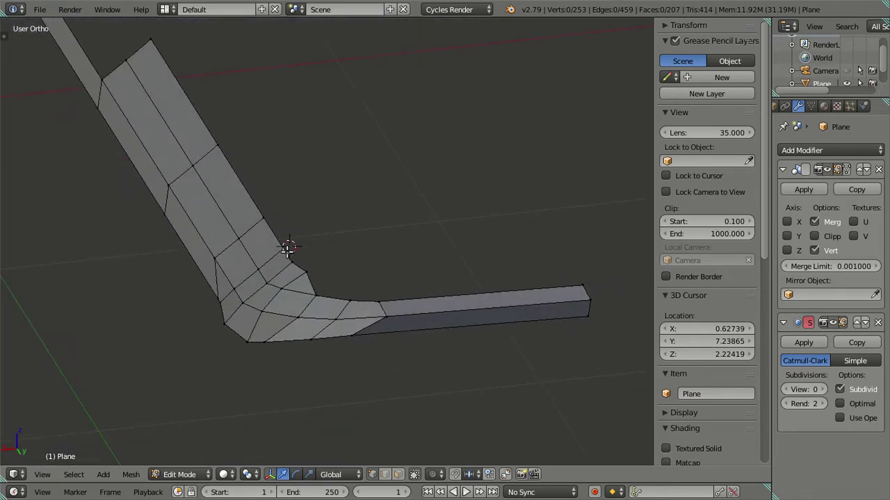
right_click(285, 241, "alt")
scroll(300, 236, "down", 2)
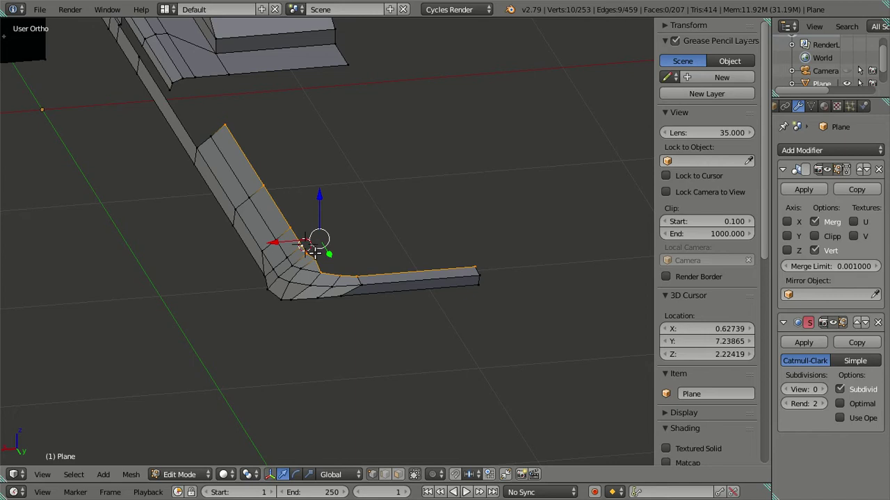
key("c")
middle_click_drag(232, 129, 311, 231)
middle_click(311, 232)
right_click(312, 231)
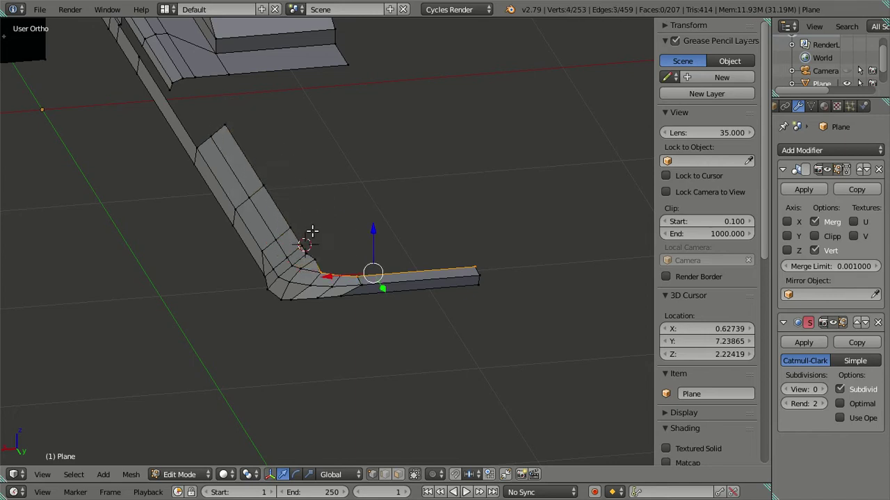
Step: Extrude the inner edge along Y in top view to add a new row of faces
key("KP_7")
mouse_move(378, 180)
middle_mouse_down("ctrl")
mouse_move(349, 272)
mouse_move(321, 164)
middle_mouse_up("ctrl")
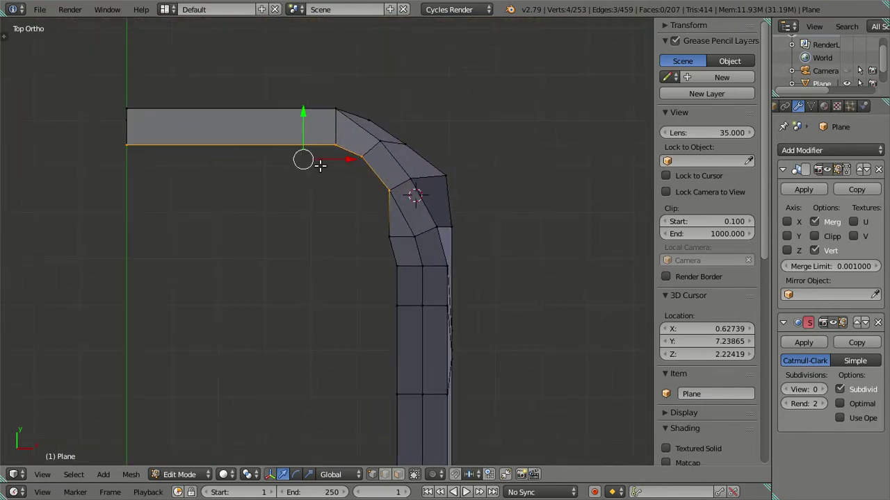
key("e")
key("y")
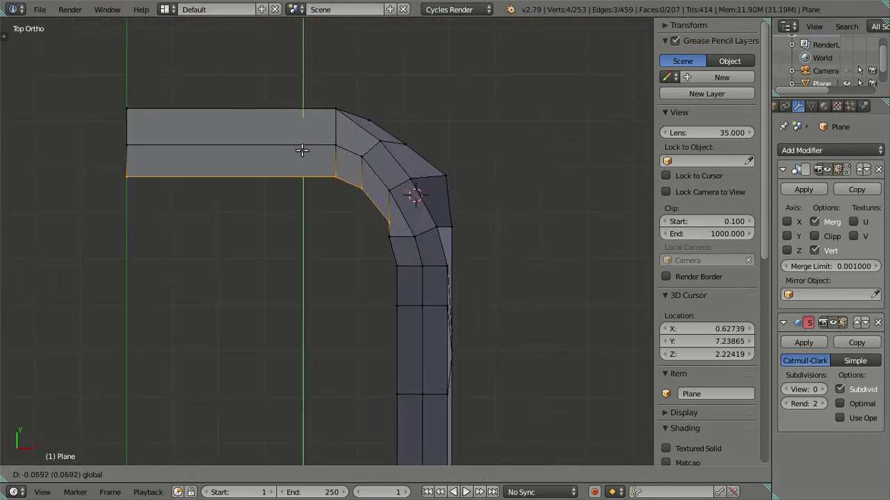
left_click(302, 150)
scroll(383, 209, "up", 2)
middle_click_drag(383, 209, 387, 260, "shift")
Step: Move the diagonal inner corner edge along X and Y to start rounding the bend
right_click(425, 254)
right_click(438, 261)
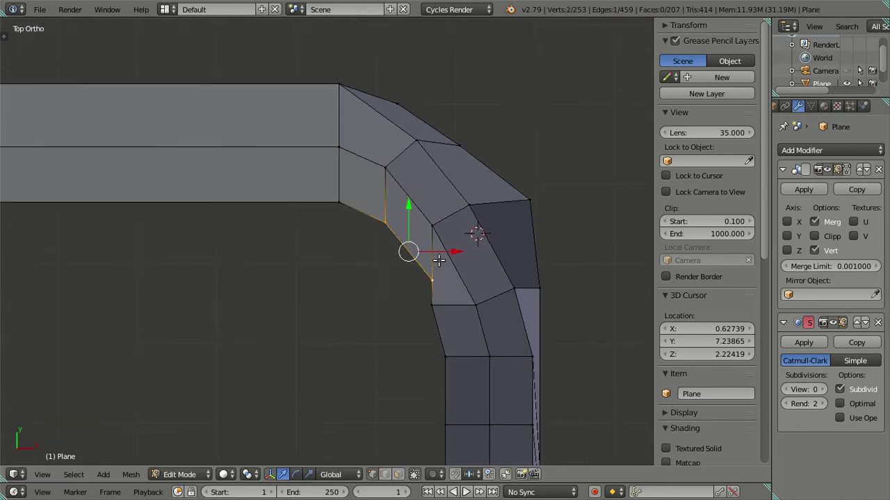
key("g")
key("x")
left_click(417, 239)
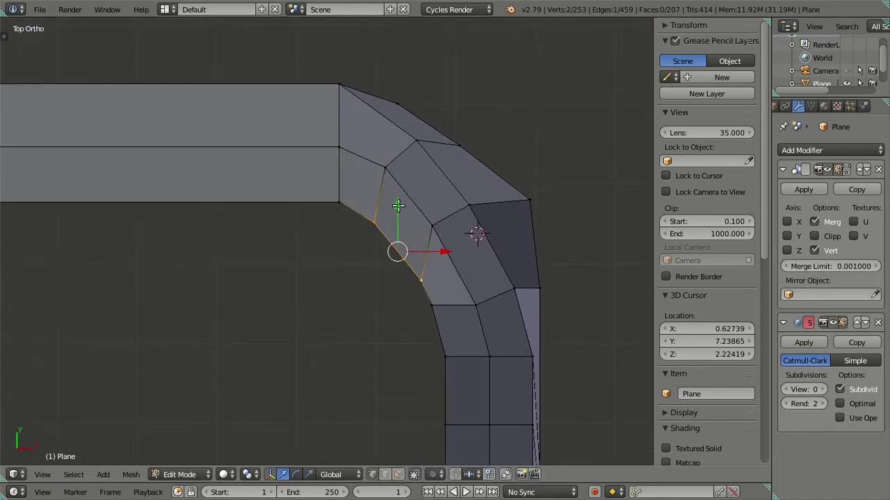
key("g")
key("y")
left_click(445, 244)
left_click(450, 247)
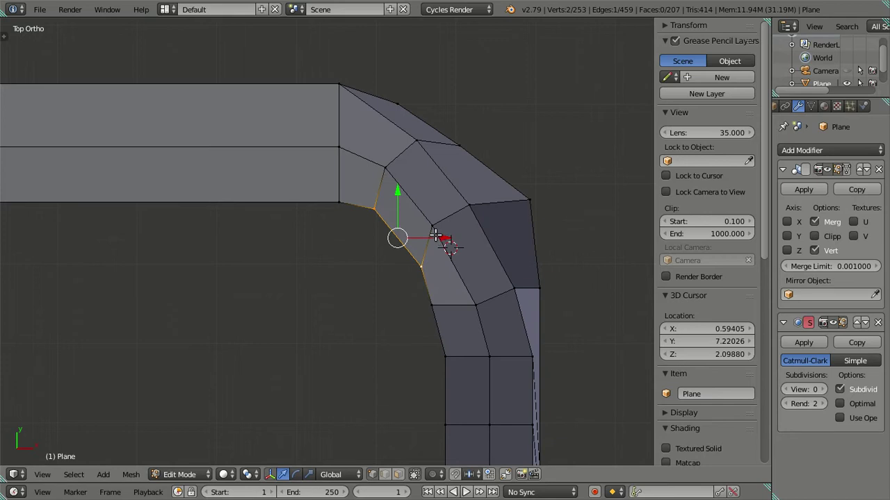
key("g")
key("x")
left_click(425, 231)
left_click_drag(388, 197, 395, 176)
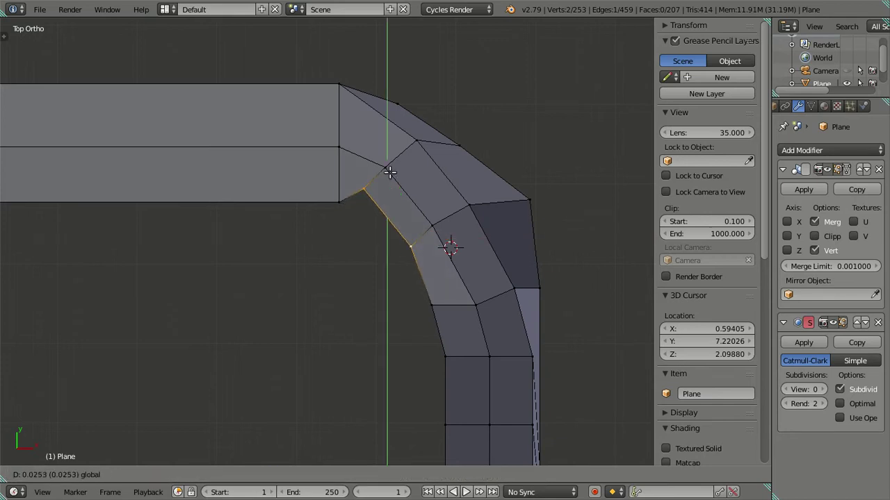
left_click_drag(434, 220, 421, 221)
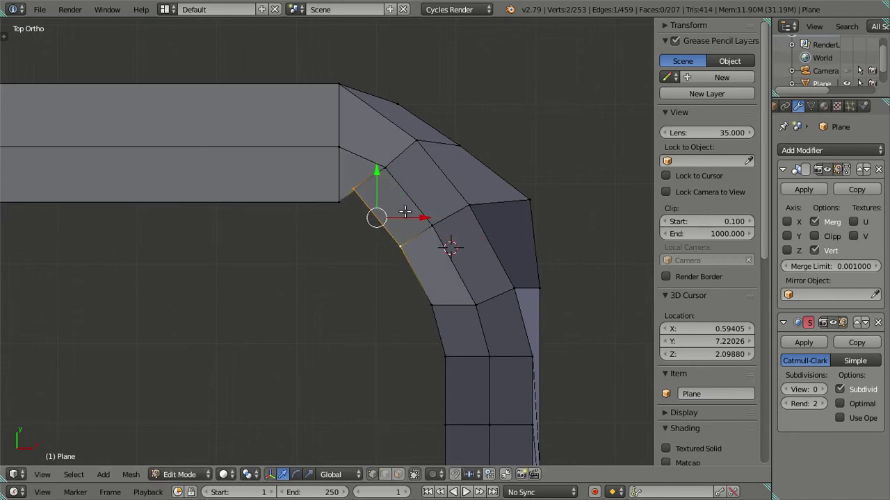
Step: Reposition individual vertices on the inner curve to smooth it
right_click(427, 317)
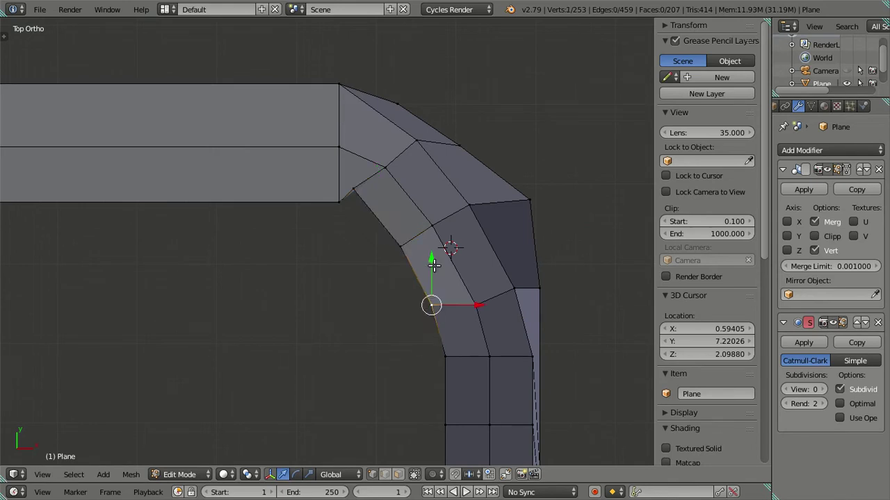
left_click_drag(433, 265, 438, 292)
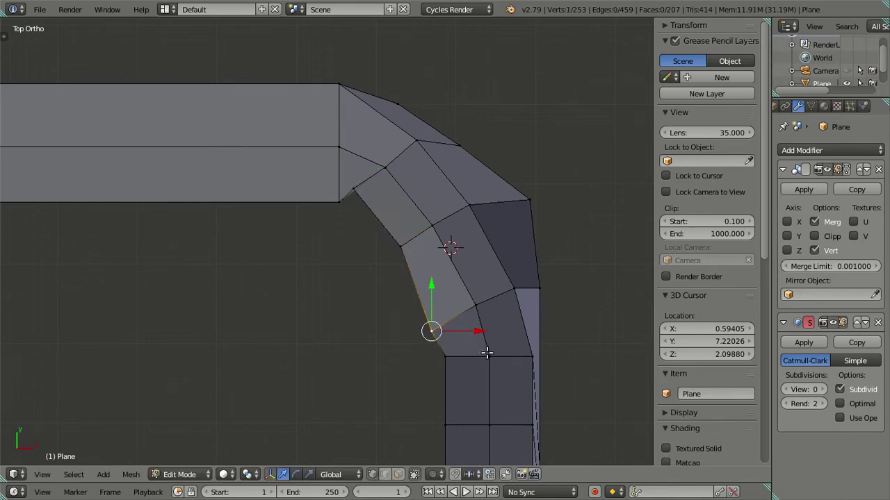
key("g")
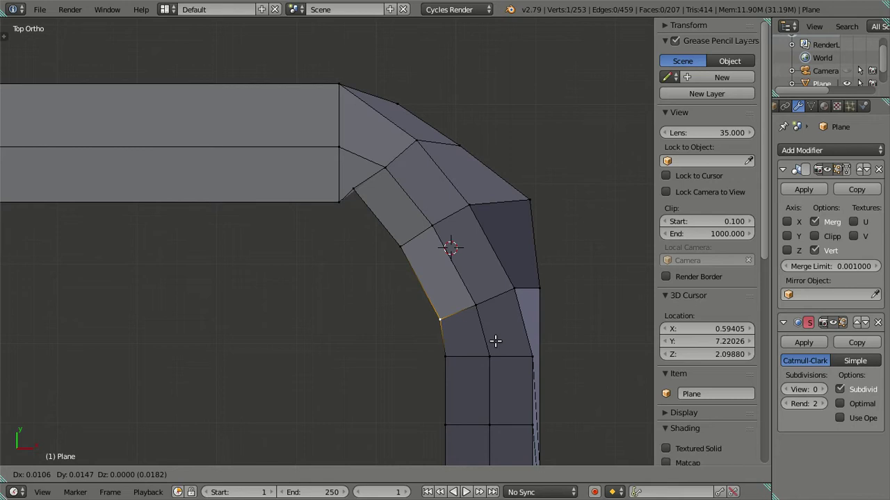
left_click(494, 341)
right_click(400, 247)
right_click(354, 189)
key("g")
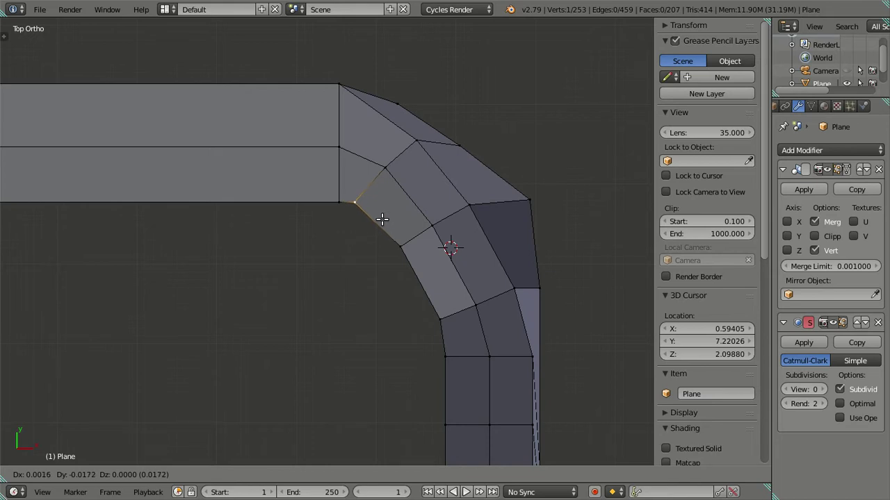
left_click(383, 220)
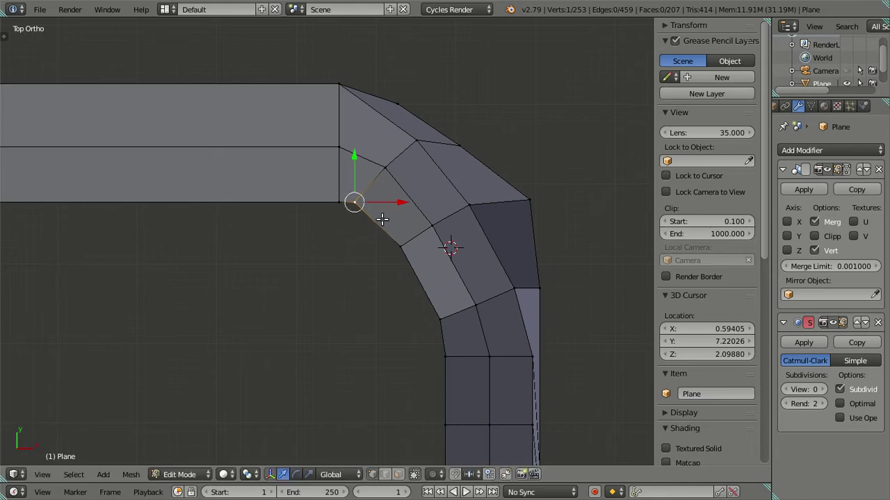
Step: Move the two inner corner vertices together along X and then Y
right_click(338, 201)
key("g")
right_click(374, 206)
key("g")
key("x")
right_click(397, 201)
right_click(387, 168, "shift")
left_click(411, 190)
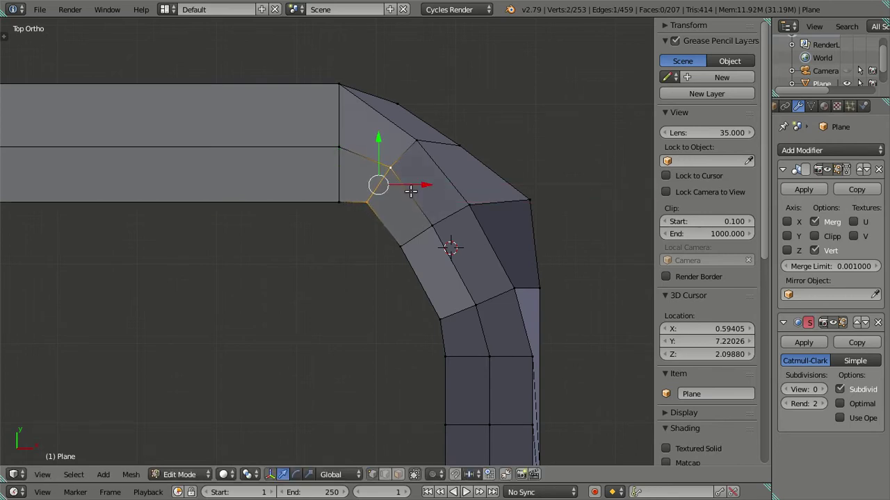
left_click_drag(381, 144, 381, 147)
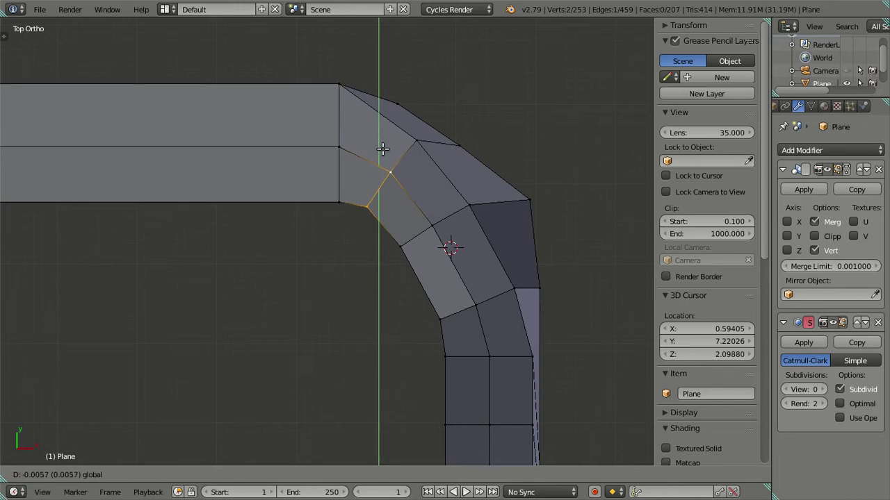
left_click(382, 149)
Step: Nudge the lower inner-curve vertex and diagonal corner edge slightly to even out the curve
right_click(403, 240)
left_click_drag(414, 197, 417, 200)
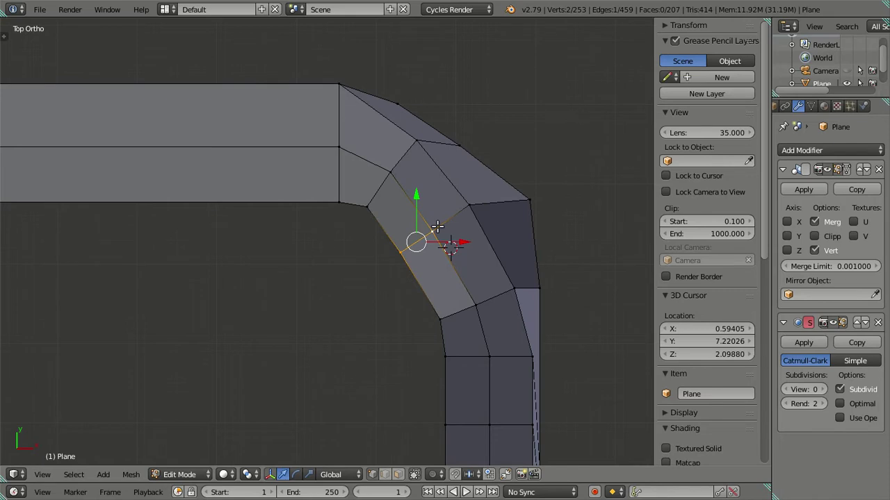
left_click_drag(458, 241, 442, 244)
left_click_drag(404, 209, 407, 213)
left_click_drag(449, 253, 452, 254)
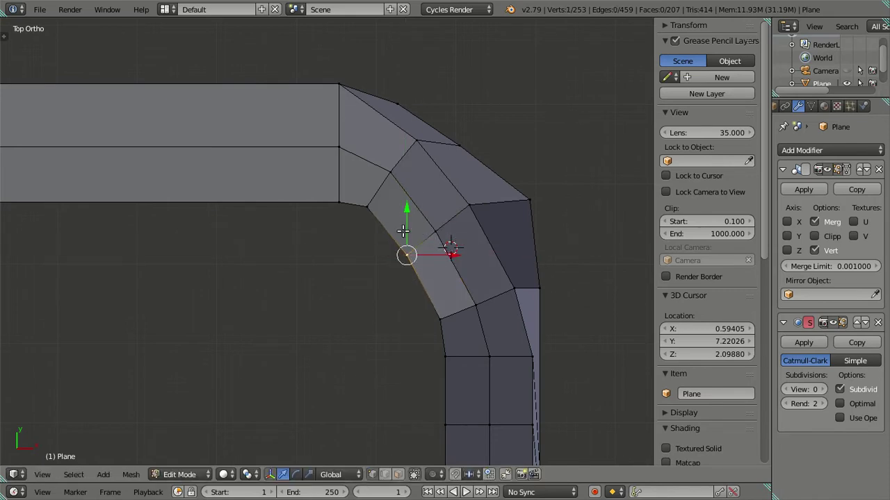
right_click(381, 192)
left_click_drag(415, 185, 420, 188)
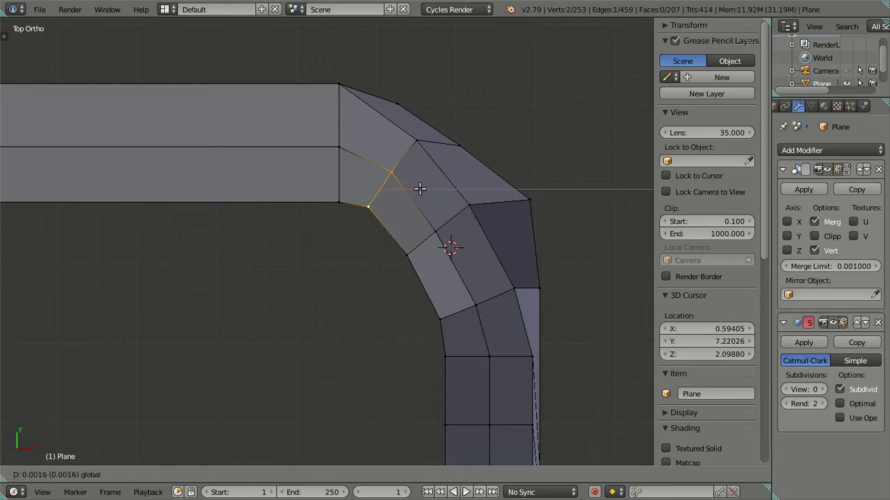
key("a")
mouse_move(447, 249)
middle_mouse_down()
mouse_move(417, 243)
mouse_move(343, 165)
mouse_move(328, 201)
mouse_move(299, 209)
mouse_move(297, 243)
middle_mouse_up()
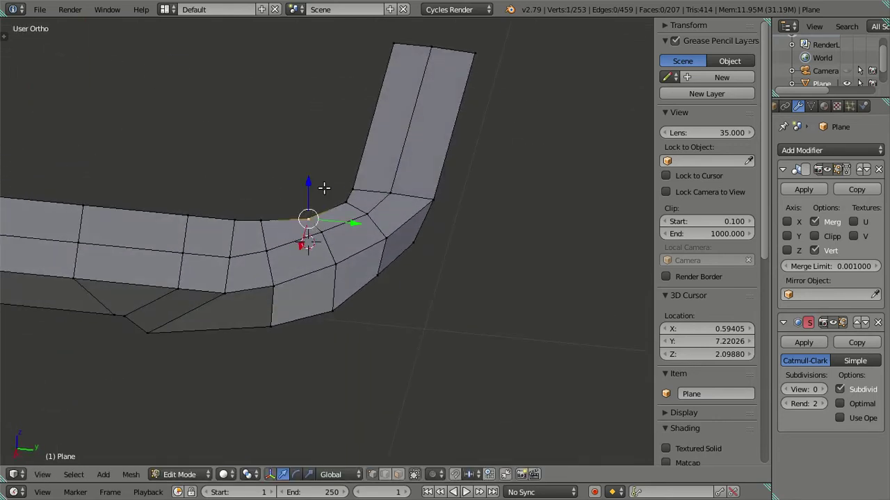
Step: In Right Ortho view, raise the selected edge to match the reference roof line
middle_click_drag(324, 187, 356, 111)
key("KP_3")
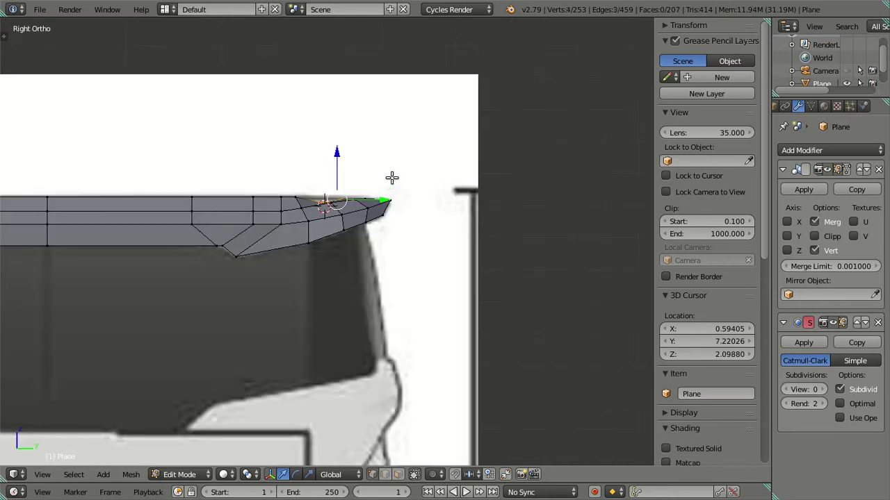
scroll(355, 195, "up", 3)
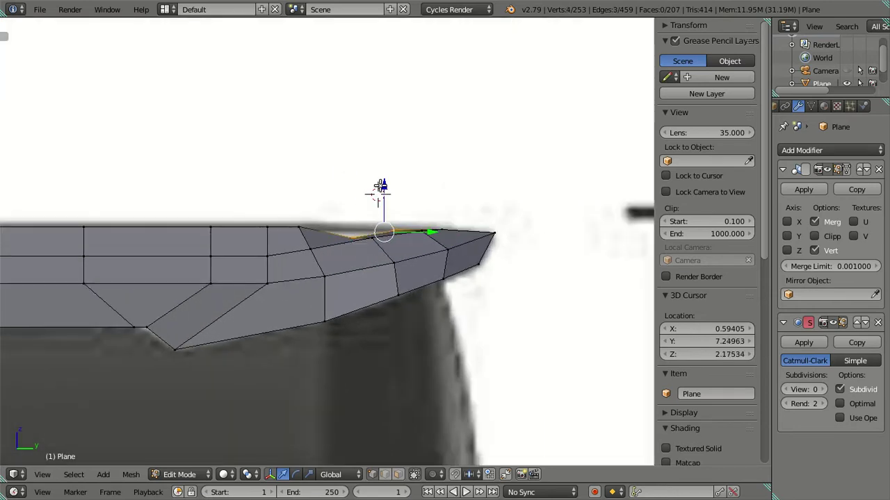
left_click_drag(384, 189, 383, 179)
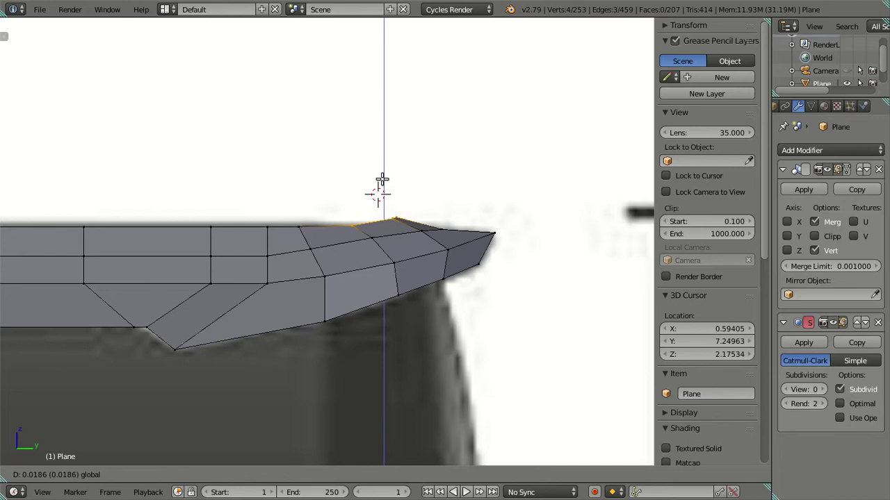
left_click(383, 180)
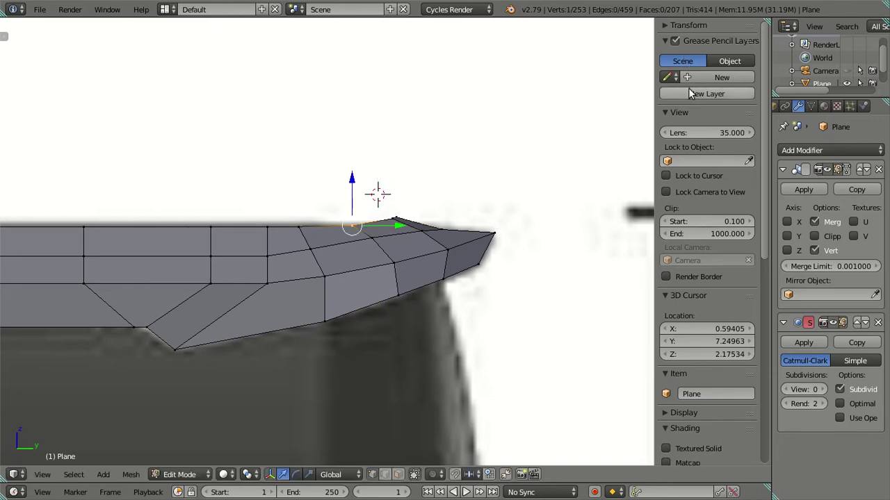
Step: Check the selected vertex's coordinates and try repositioning it near the fold, then undo
left_click(667, 27)
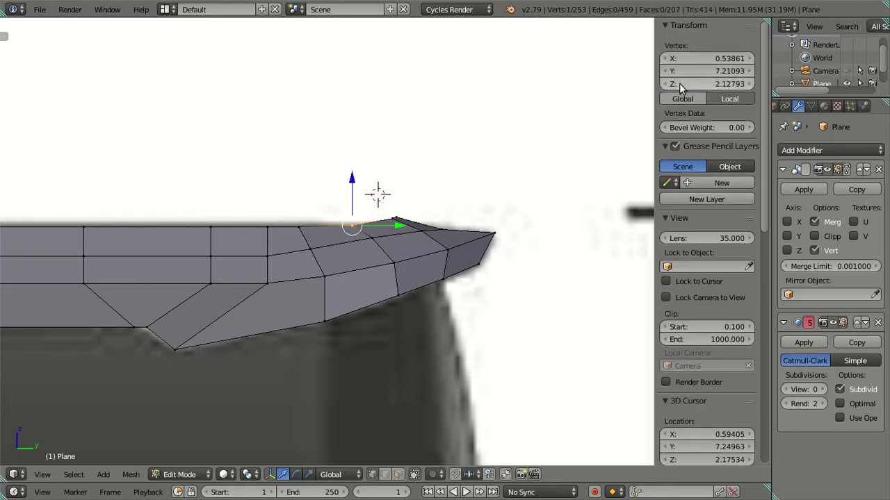
scroll(480, 213, "up", 2)
middle_click_drag(481, 213, 392, 220)
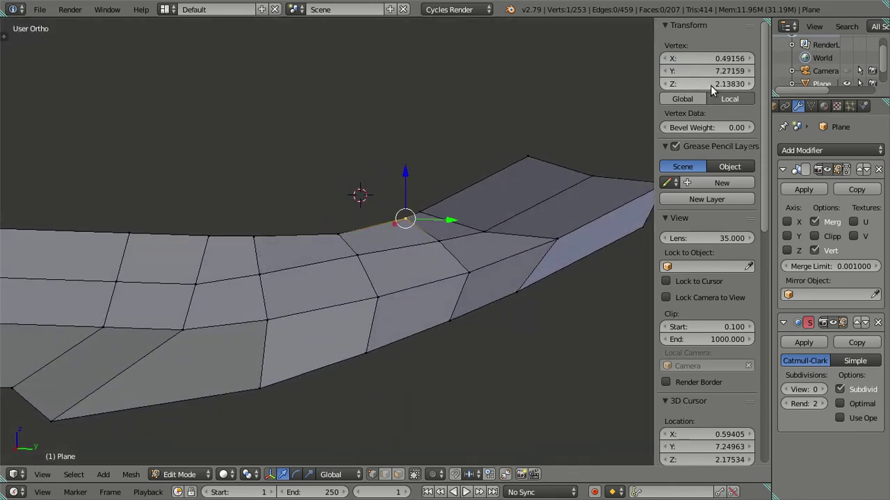
key("g")
left_click(482, 164)
key("BackSpace")
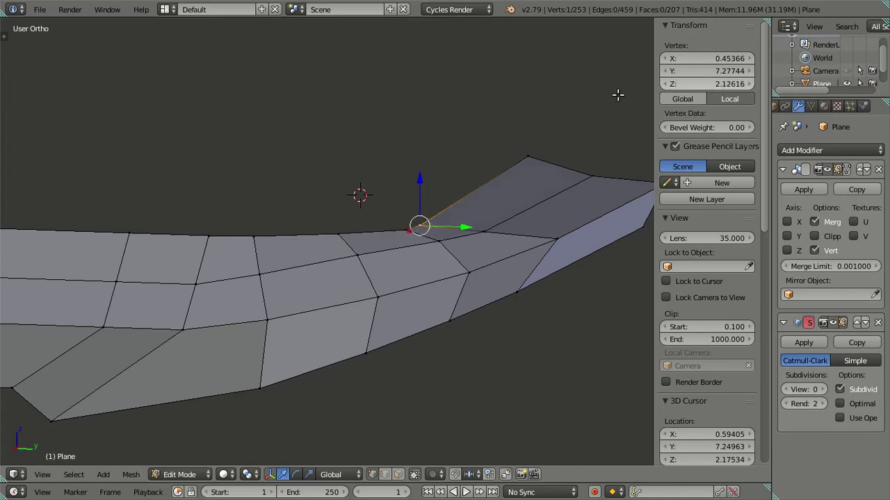
key("ctrl+z")
Step: Select the vertex path up to the fold tip and frame the rear tip in side view
middle_click_drag(427, 185, 397, 180)
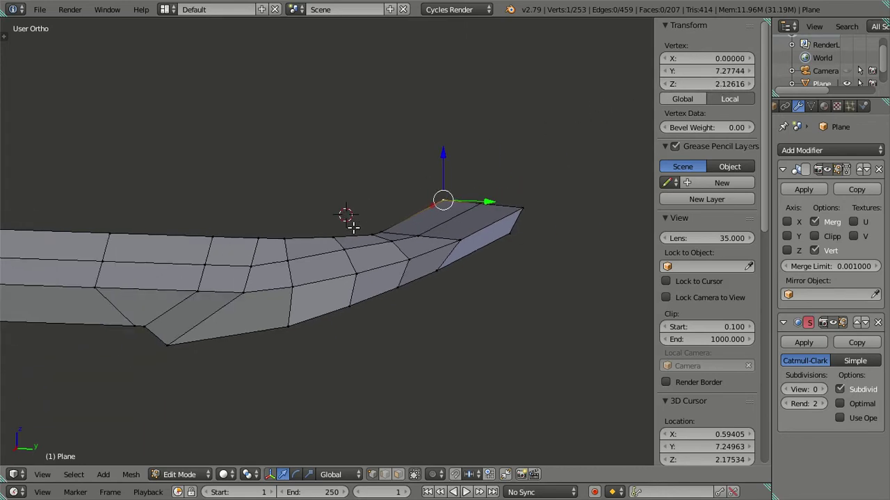
left_click(401, 178, "ctrl")
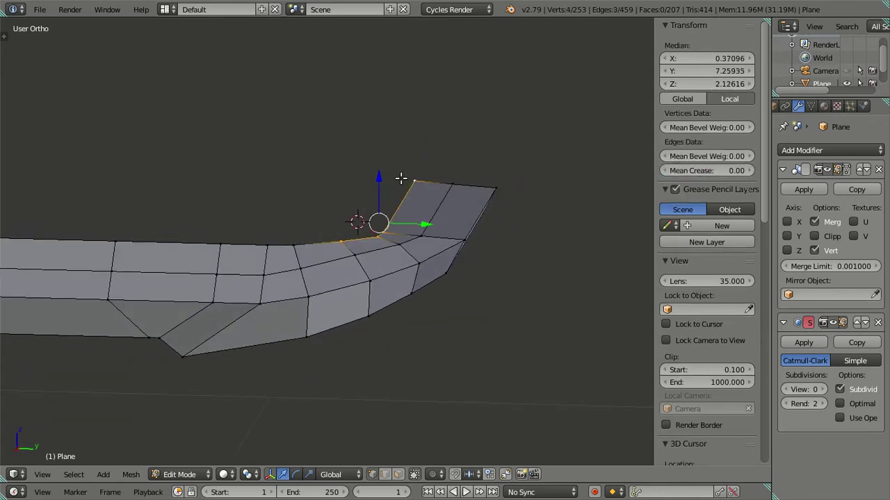
key("KP_3")
scroll(401, 209, "up", 3)
middle_click_drag(418, 223, 395, 239, "shift")
mouse_move(503, 261)
middle_mouse_down("shift")
mouse_move(417, 258)
mouse_move(401, 290)
middle_mouse_up("shift")
Step: Select two rear-tip vertices and try lowering them vertically, cancelling the move
key("a")
right_click(367, 250)
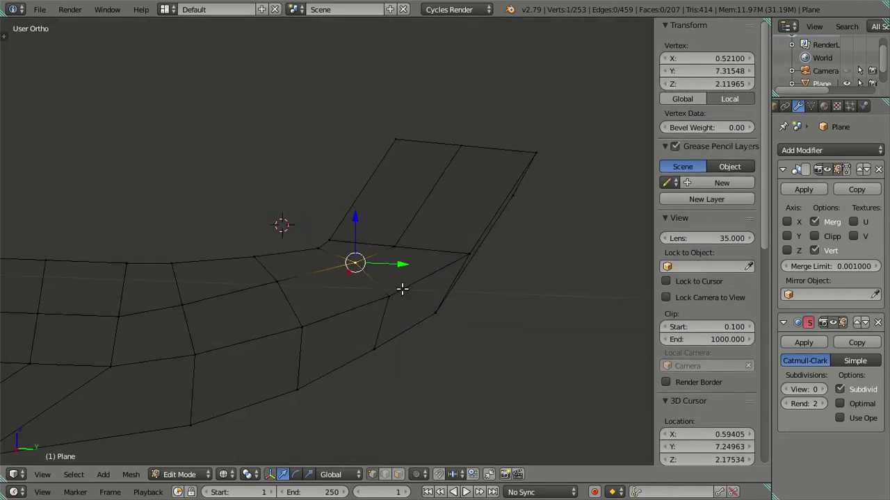
right_click(446, 146, "ctrl")
key("KP_3")
scroll(404, 202, "up", 1)
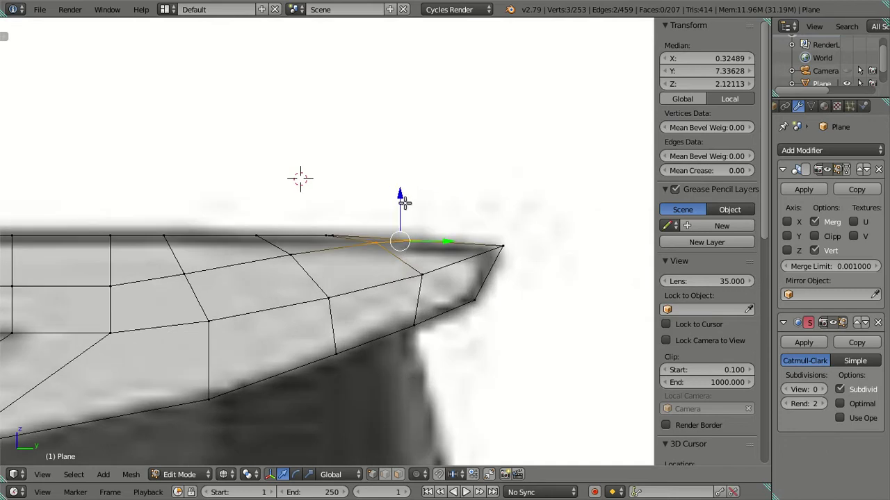
left_click_drag(402, 190, 404, 201)
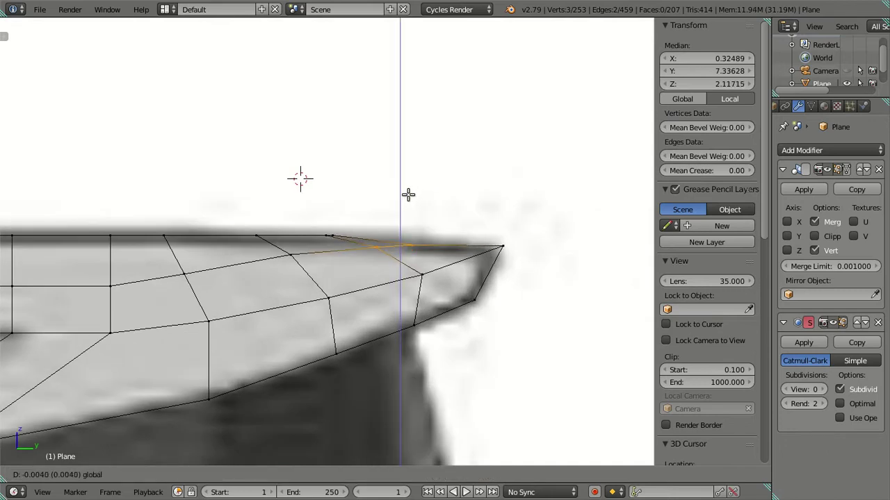
key("Escape")
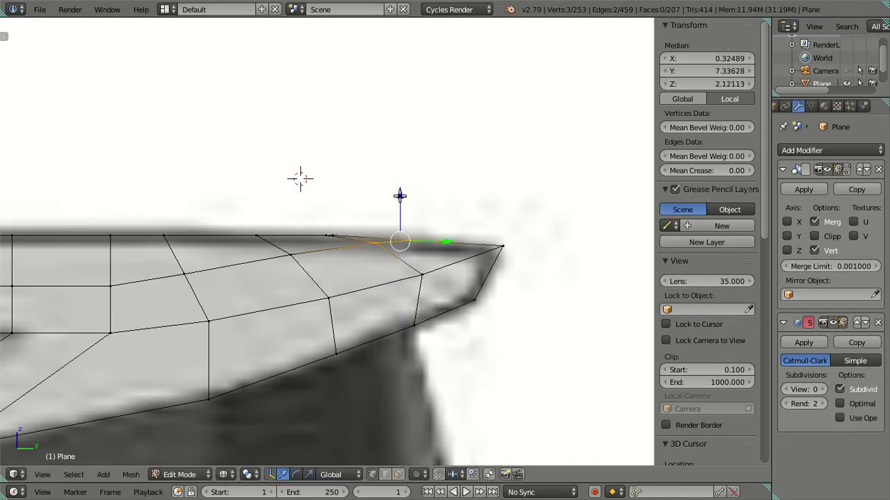
Step: Reposition a vertex on the tip's edge and add a second tip vertex to the selection
key("a")
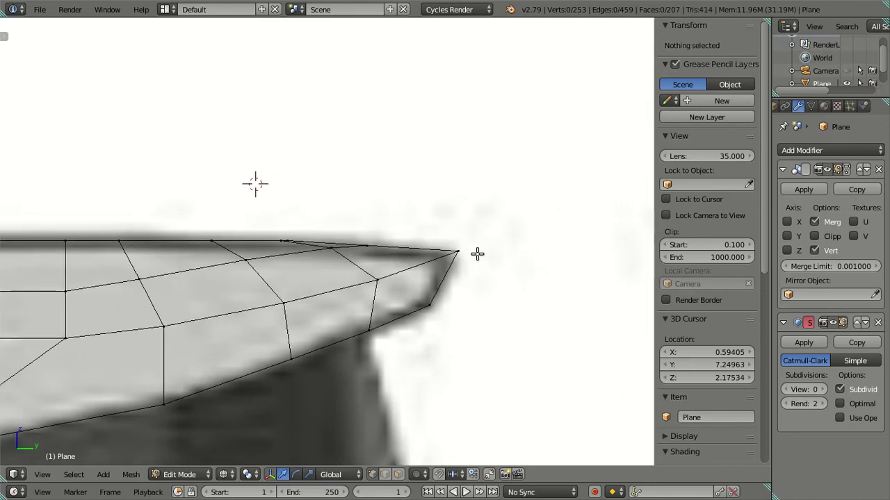
middle_click_drag(477, 253, 454, 264)
right_click(454, 265)
key("g")
key("Escape")
key("g")
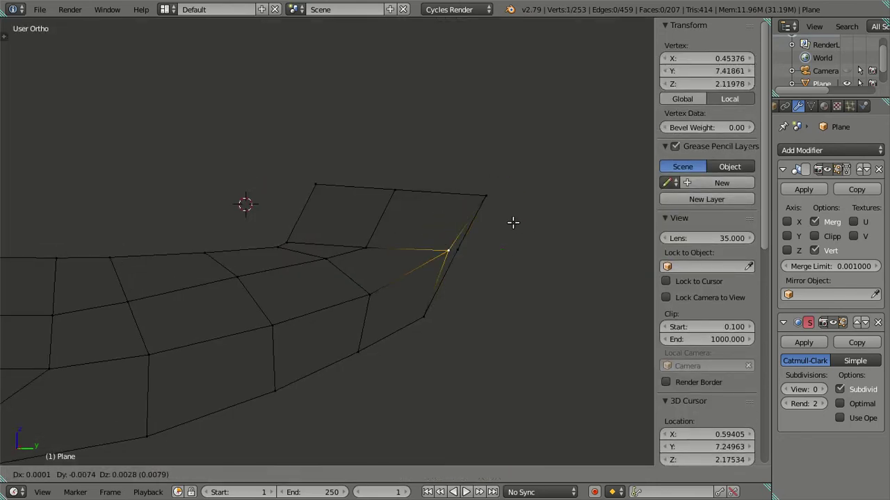
left_click(509, 207)
middle_click_drag(508, 208, 505, 227)
right_click(543, 273, "shift")
middle_click_drag(547, 258, 493, 249)
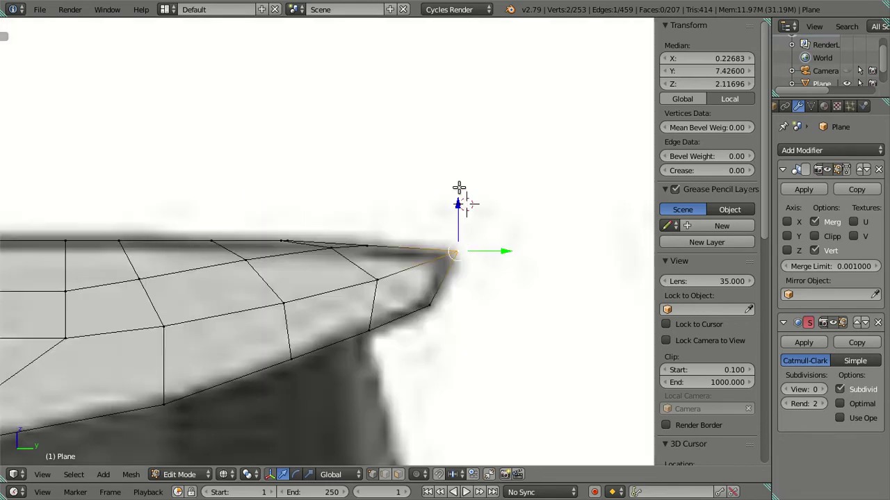
Step: Move the two tip vertices along Y, then adjust their height along Z
key("g")
key("z")
key("Escape")
key("g")
key("y")
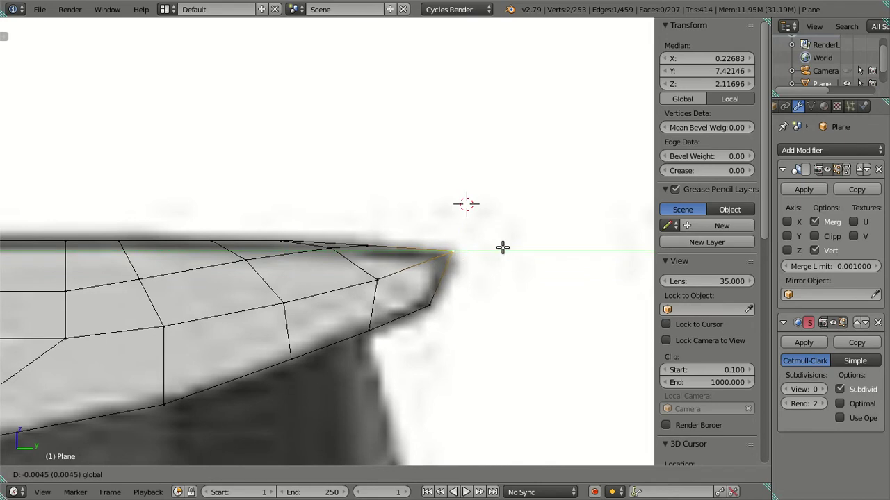
left_click(502, 249)
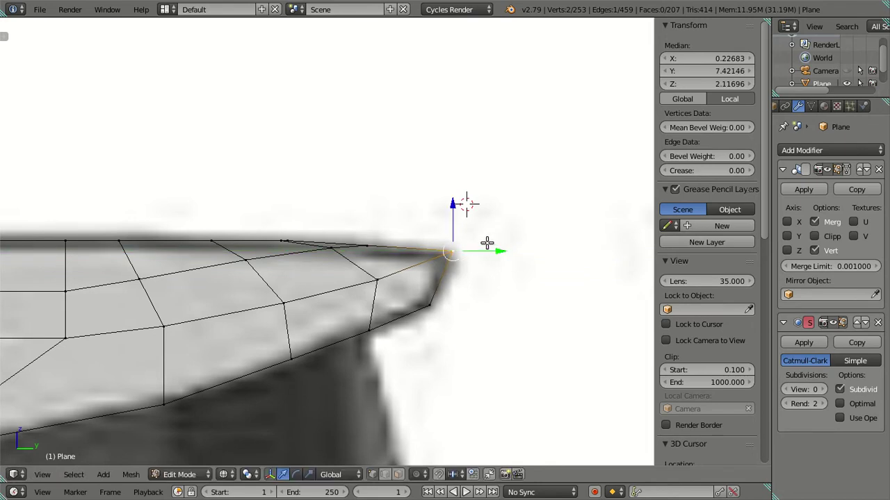
key("g")
key("z")
left_click(464, 210)
key("a")
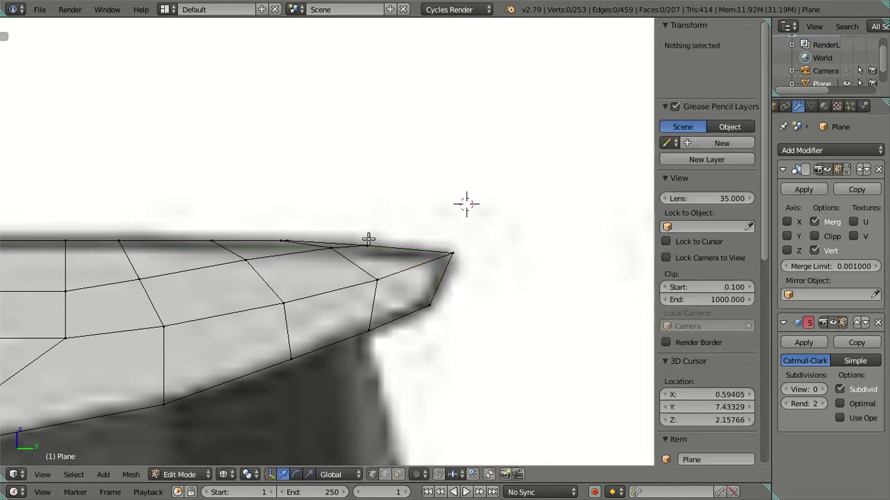
Step: Adjust the height of the top edge near the tip along Z
middle_click_drag(298, 254, 326, 248, "shift")
left_click(362, 251)
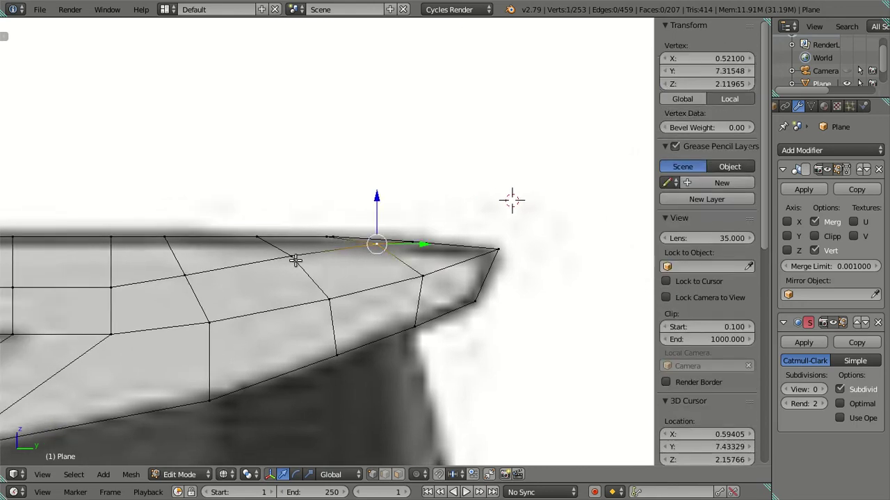
key("g")
key("z")
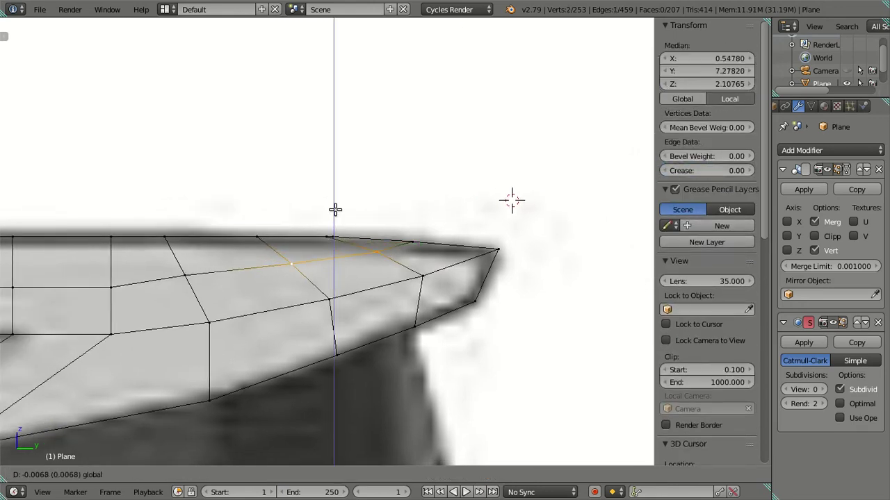
left_click(335, 209)
Step: Lower two neighbouring top-edge vertices to the reference roof line and deselect all
scroll(294, 263, "up", 2)
right_click(263, 240)
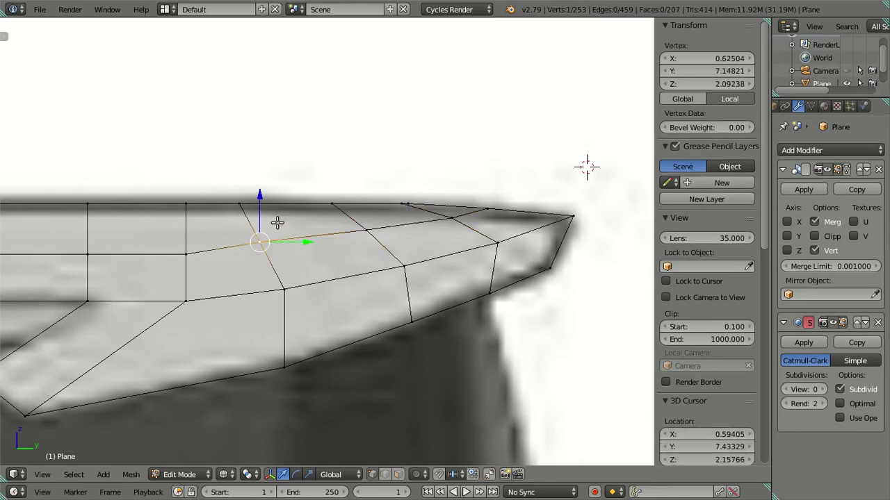
left_click_drag(260, 196, 265, 201)
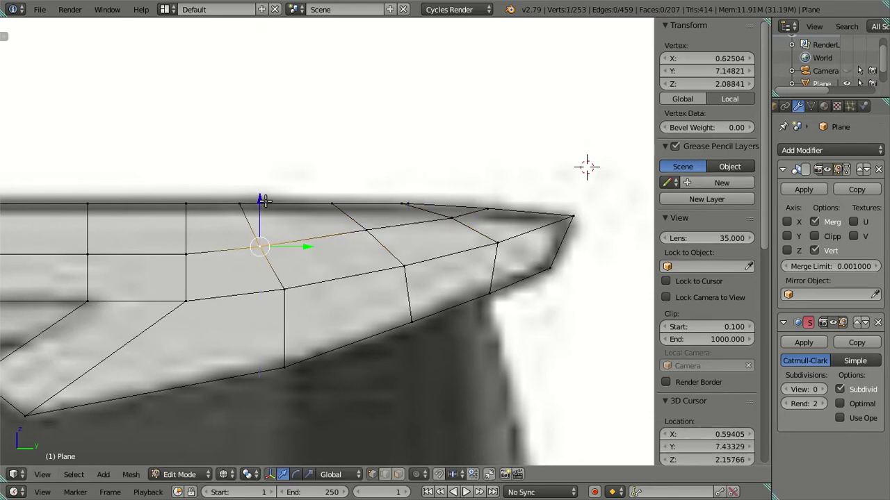
middle_click_drag(264, 201, 312, 227)
right_click(357, 232)
left_click_drag(359, 185, 362, 187)
key("a")
mouse_move(361, 187)
middle_mouse_down()
mouse_move(411, 258)
mouse_move(312, 268)
mouse_move(260, 250)
mouse_move(294, 248)
mouse_move(287, 243)
mouse_move(265, 332)
mouse_move(258, 312)
mouse_move(278, 274)
mouse_move(248, 283)
mouse_move(296, 303)
middle_mouse_up()
Step: Select the bent-corner edge loop and shift it along X
right_click(278, 244)
right_click(281, 264, "alt")
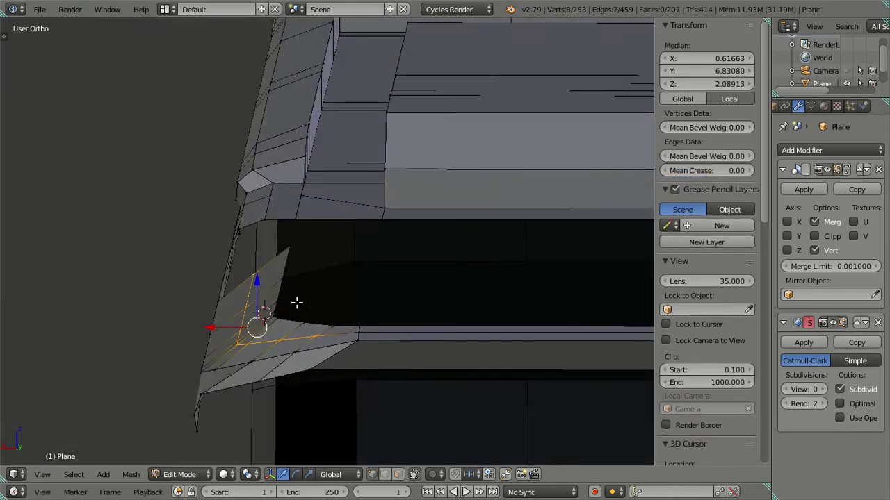
left_click_drag(222, 329, 205, 312)
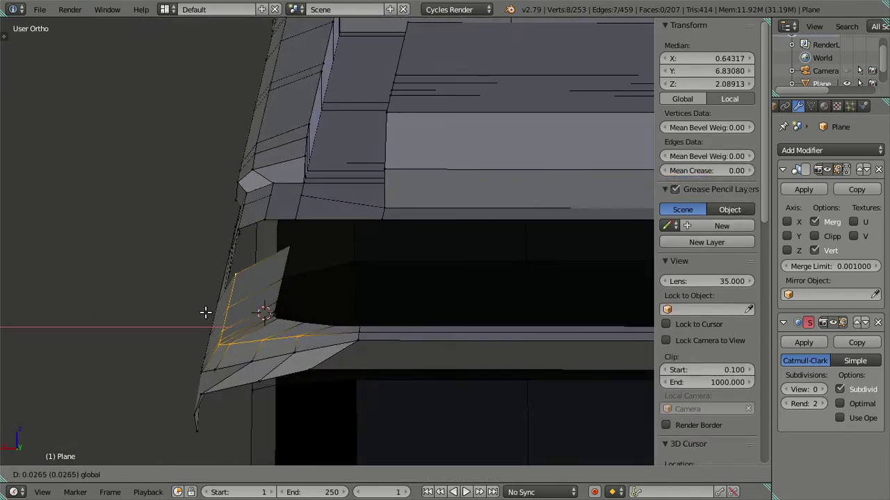
left_click_drag(203, 312, 204, 313)
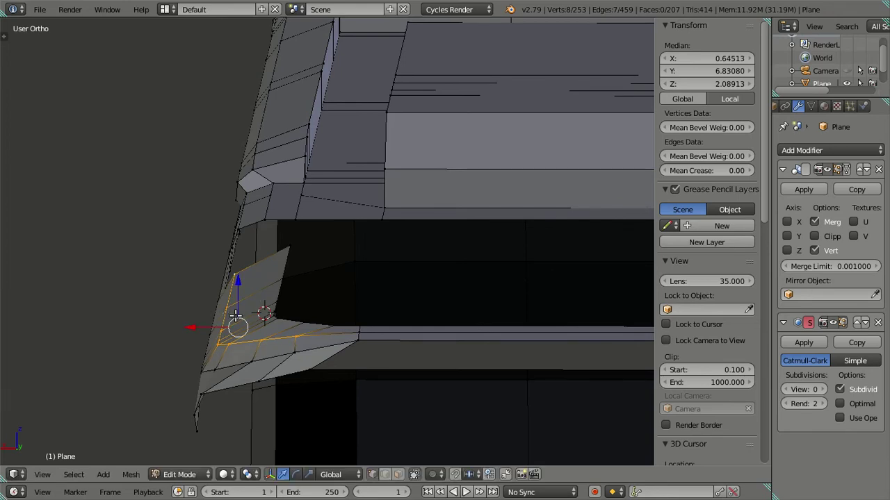
key("a")
mouse_move(264, 312)
middle_mouse_down()
mouse_move(362, 292)
mouse_move(466, 337)
mouse_move(509, 330)
mouse_move(337, 308)
mouse_move(115, 297)
mouse_move(192, 342)
mouse_move(238, 316)
middle_mouse_up()
Step: Check the bent roof shape in Object Mode from the side and at an angle
key("Tab")
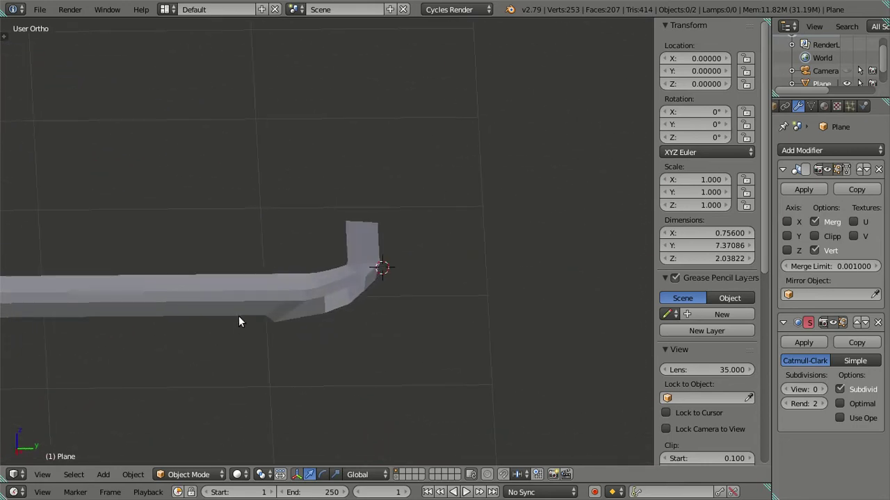
key("KP_3")
scroll(300, 306, "up", 2)
middle_click_drag(300, 313, 321, 291, "shift")
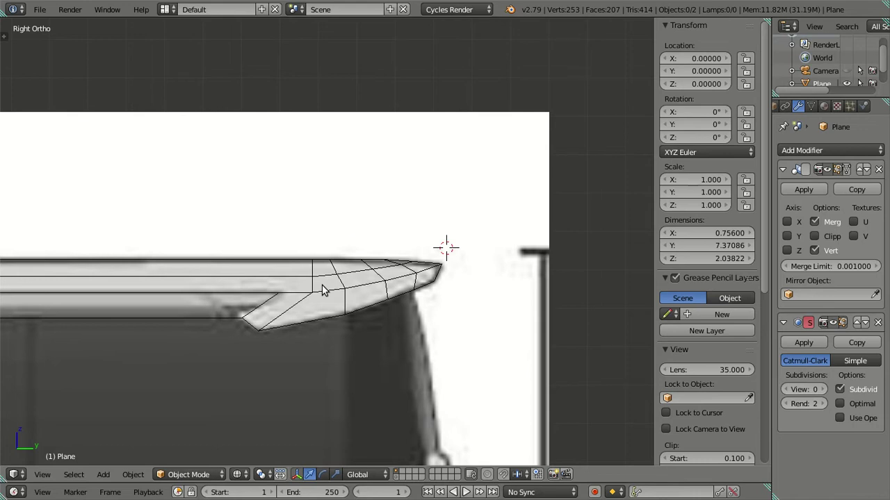
mouse_move(311, 285)
middle_mouse_down()
mouse_move(376, 284)
mouse_move(257, 305)
mouse_move(249, 292)
mouse_move(259, 304)
mouse_move(258, 289)
mouse_move(278, 301)
mouse_move(252, 304)
mouse_move(383, 270)
mouse_move(359, 270)
mouse_move(364, 265)
mouse_move(342, 290)
mouse_move(341, 278)
mouse_move(374, 269)
mouse_move(412, 222)
mouse_move(402, 265)
mouse_move(363, 287)
middle_mouse_up()
Step: Back in Edit Mode, select another corner edge loop and slide it along X
key("Tab")
scroll(365, 265, "up", 2)
scroll(373, 271, "up", 2)
right_click(357, 279)
key("a")
right_click(387, 260, "alt")
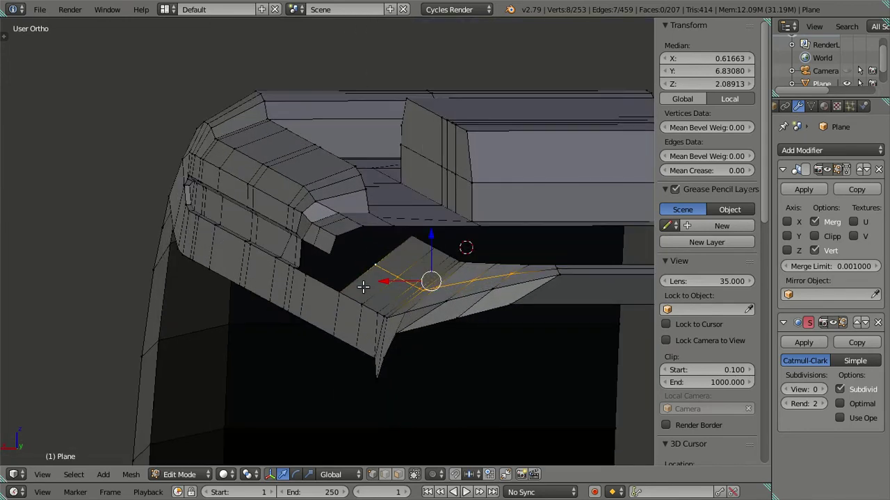
mouse_move(385, 280)
left_mouse_down()
mouse_move(372, 274)
mouse_move(392, 271)
left_mouse_up()
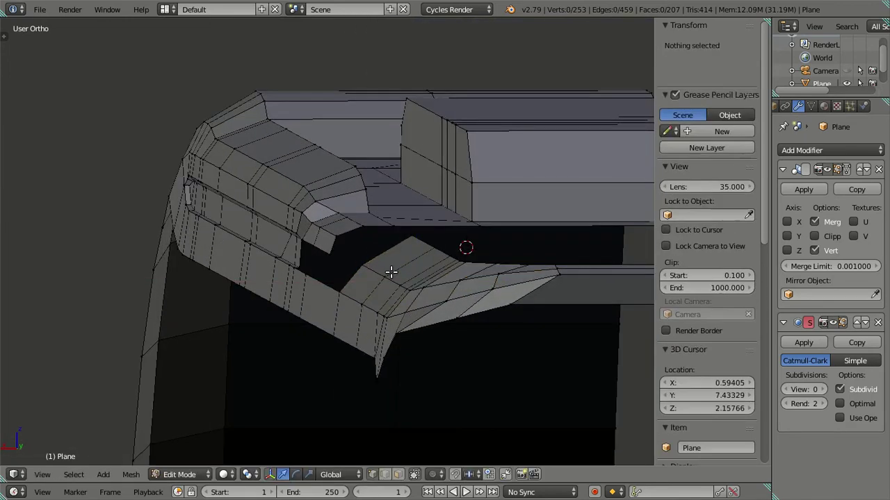
middle_click_drag(391, 271, 421, 317)
Step: Nudge the inner corner vertices along the X axis
right_click(470, 347)
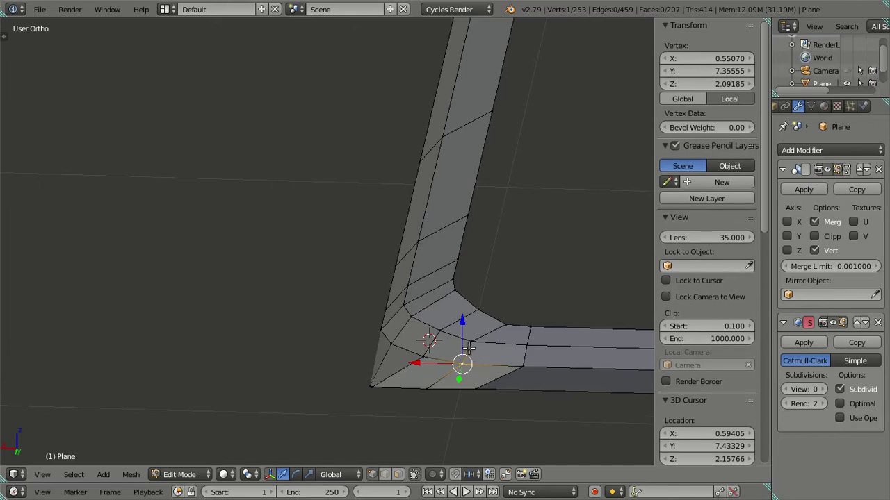
right_click(429, 339, "shift")
left_click_drag(424, 338, 428, 340)
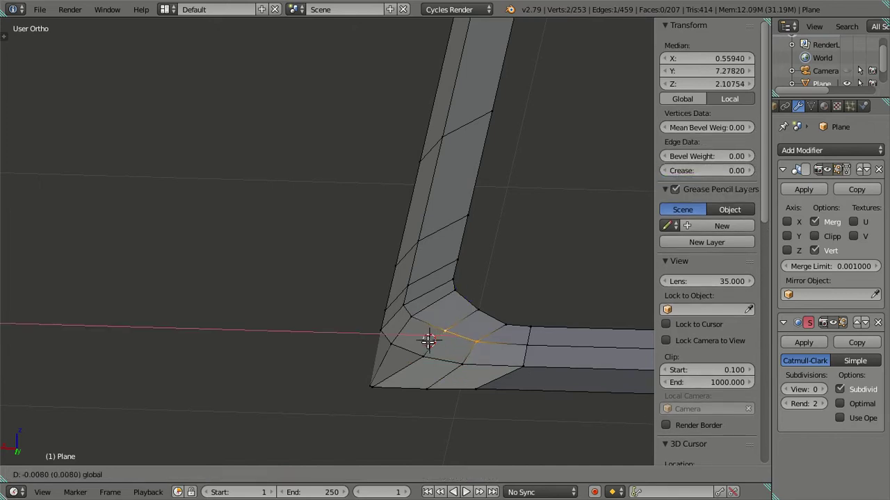
right_click(429, 341)
right_click(428, 341, "shift")
key("g")
key("x")
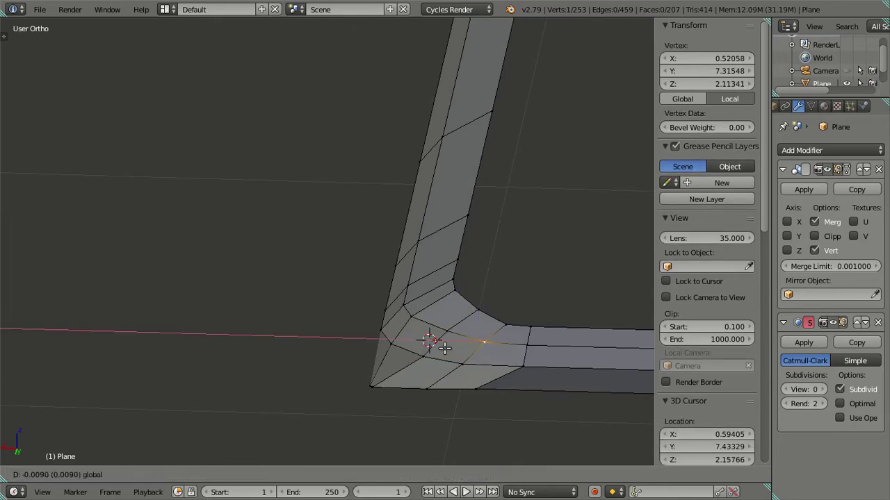
right_click(444, 347)
key("a")
Step: Move one more corner vertex along X, then return to Object Mode
right_click(413, 316)
key("g")
key("x")
left_click(372, 317)
key("a")
key("Tab")
mouse_move(403, 313)
middle_mouse_down()
mouse_move(510, 339)
mouse_move(619, 258)
mouse_move(434, 260)
mouse_move(417, 223)
mouse_move(479, 310)
mouse_move(453, 357)
middle_mouse_up()
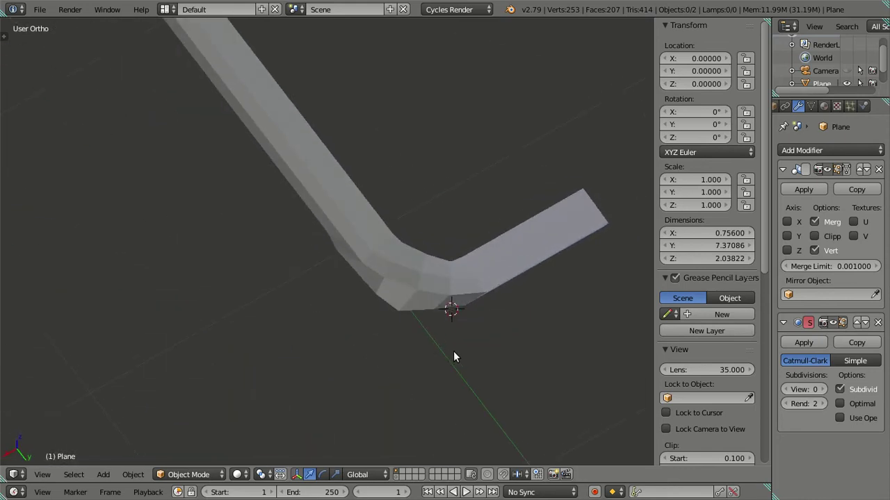
Step: In Edit Mode, shift a vertex on the bend's outer edge inward along X
key("Tab")
mouse_move(401, 334)
middle_mouse_down()
mouse_move(411, 348)
mouse_move(369, 323)
mouse_move(312, 258)
mouse_move(330, 318)
middle_mouse_up()
right_click(329, 305)
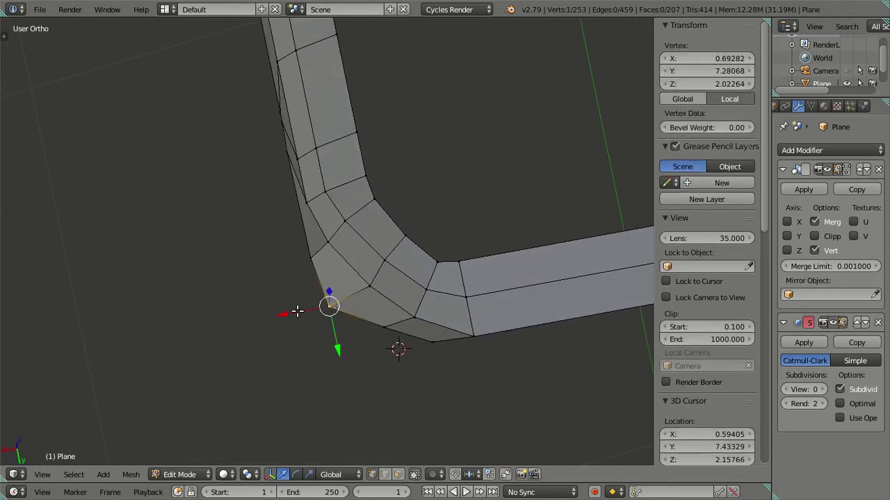
left_click_drag(296, 311, 310, 310)
left_click(311, 310)
mouse_move(311, 310)
middle_mouse_down()
mouse_move(357, 294)
mouse_move(455, 201)
mouse_move(324, 186)
mouse_move(391, 198)
middle_mouse_up()
key("a")
Step: Inspect the rim tip from the front and right side views to locate the extra face
key("KP_1")
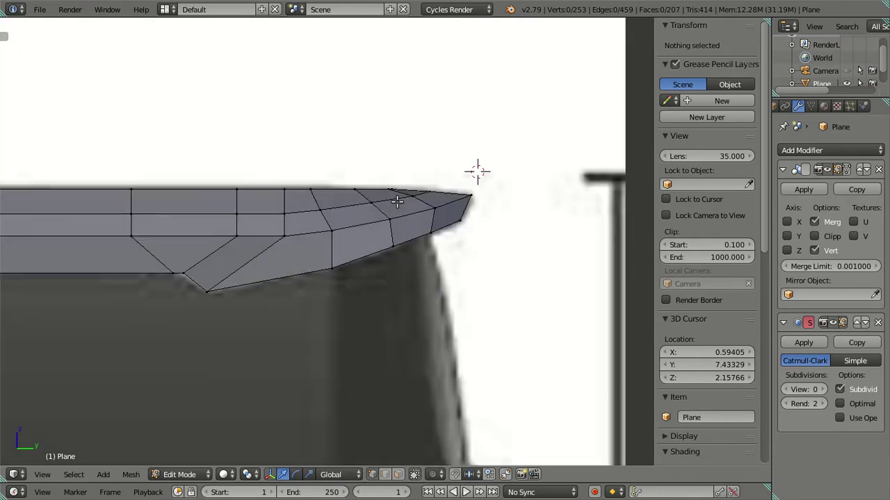
middle_click_drag(479, 238, 455, 261, "shift")
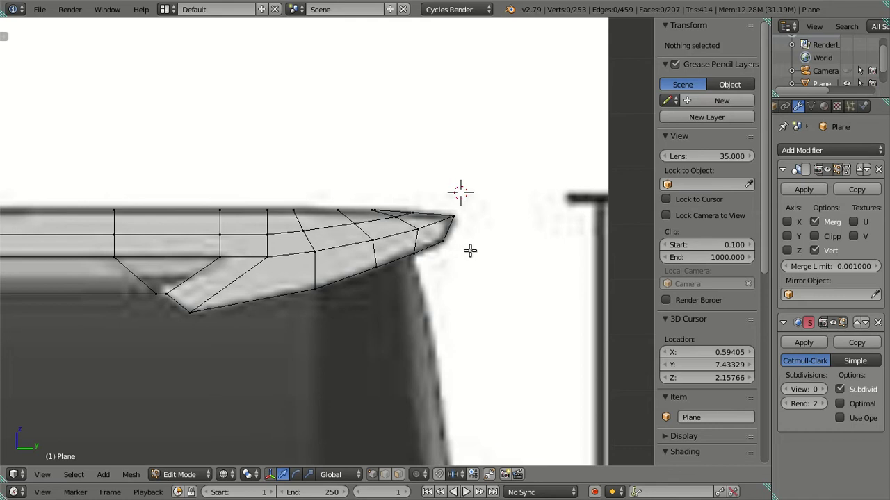
mouse_move(465, 287)
middle_mouse_down()
mouse_move(449, 258)
mouse_move(392, 255)
mouse_move(437, 294)
mouse_move(453, 279)
mouse_move(440, 278)
middle_mouse_up()
key("KP_3")
scroll(441, 278, "up", 1)
scroll(440, 278, "up", 1)
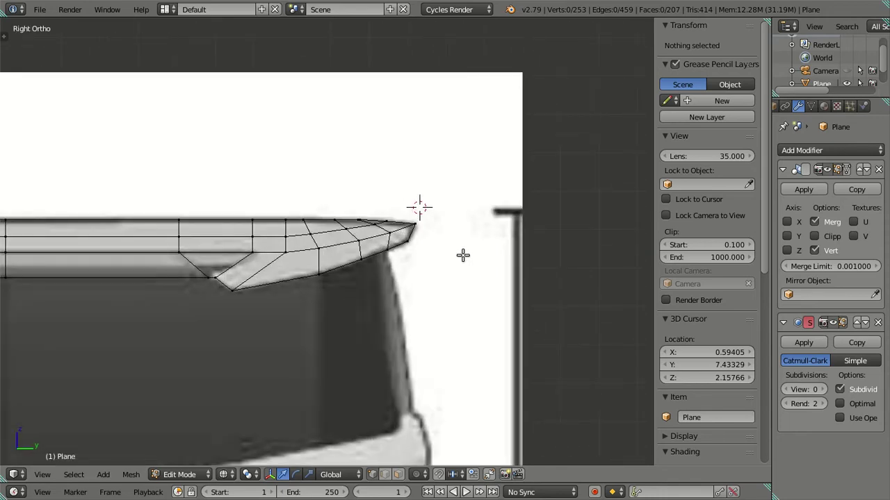
mouse_move(486, 258)
middle_mouse_down()
mouse_move(421, 250)
mouse_move(558, 251)
middle_mouse_up()
Step: Select the protruding tip face by its edges and delete it, leaving 206 faces
right_click(561, 226)
right_click(426, 240, "shift")
right_click(444, 229, "shift")
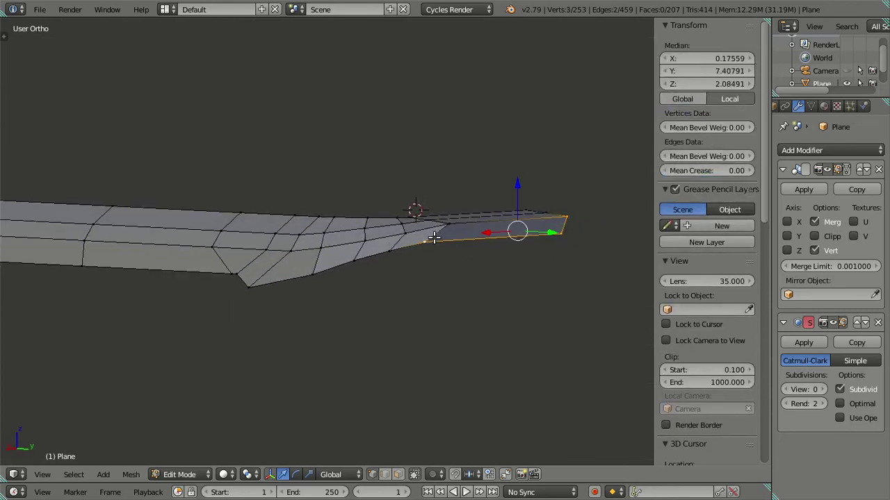
right_click(538, 235, "shift")
key("x")
left_click(487, 234)
mouse_move(407, 209)
middle_mouse_down()
mouse_move(381, 285)
mouse_move(383, 250)
mouse_move(308, 294)
mouse_move(303, 313)
middle_mouse_up()
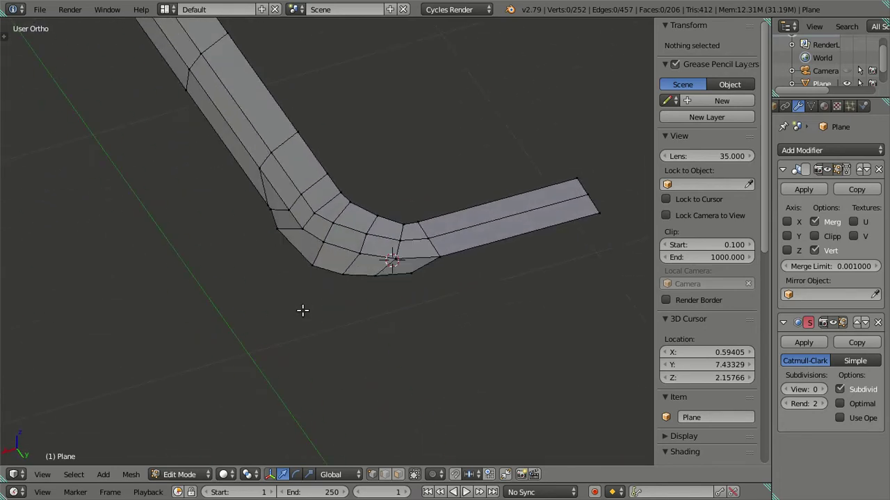
right_click(412, 276)
mouse_move(425, 283)
middle_mouse_down()
mouse_move(431, 364)
mouse_move(447, 234)
mouse_move(521, 234)
mouse_move(532, 298)
mouse_move(549, 244)
mouse_move(498, 229)
mouse_move(459, 292)
mouse_move(443, 238)
mouse_move(394, 244)
mouse_move(383, 254)
mouse_move(423, 254)
mouse_move(449, 268)
mouse_move(318, 288)
mouse_move(327, 305)
mouse_move(358, 269)
middle_mouse_up()
Step: Check the mesh against the right-side reference image and zoom in on the rim groove
key("KP_3")
key("a")
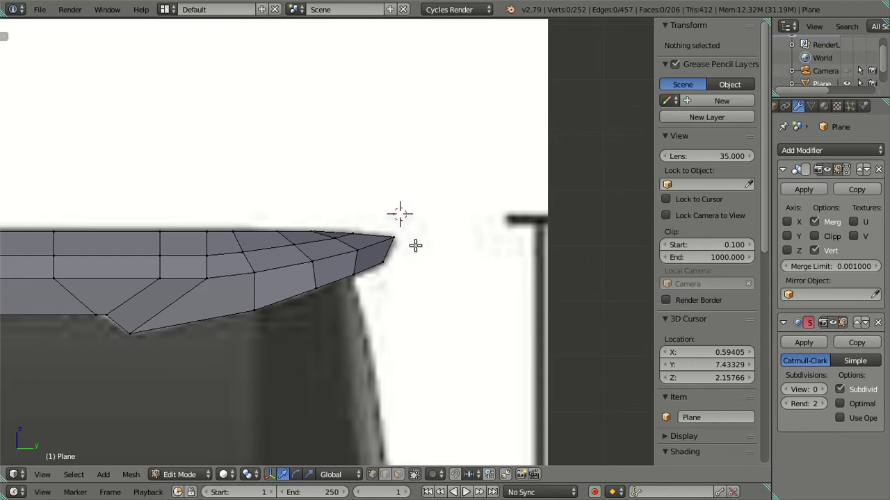
key("z")
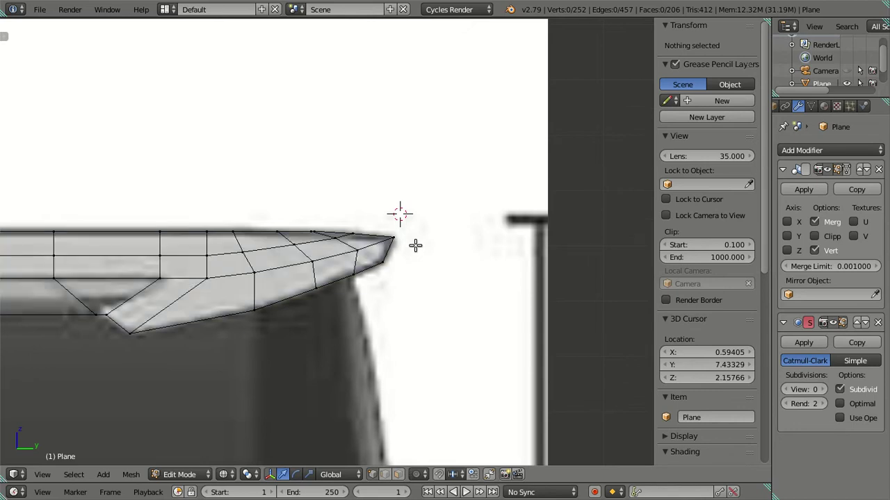
key("z")
mouse_move(367, 225)
middle_mouse_down()
mouse_move(343, 308)
mouse_move(344, 296)
mouse_move(271, 285)
mouse_move(361, 208)
mouse_move(343, 159)
mouse_move(418, 247)
middle_mouse_up()
key("KP_3")
scroll(320, 261, "up", 1)
scroll(306, 268, "up", 1)
scroll(305, 271, "up", 1)
scroll(306, 267, "up", 1)
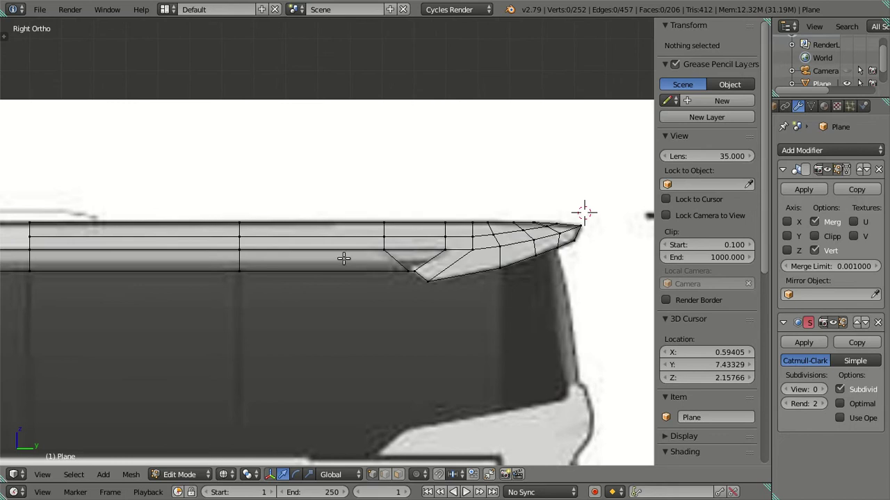
scroll(417, 257, "up", 1)
scroll(458, 258, "up", 1)
scroll(452, 250, "up", 1)
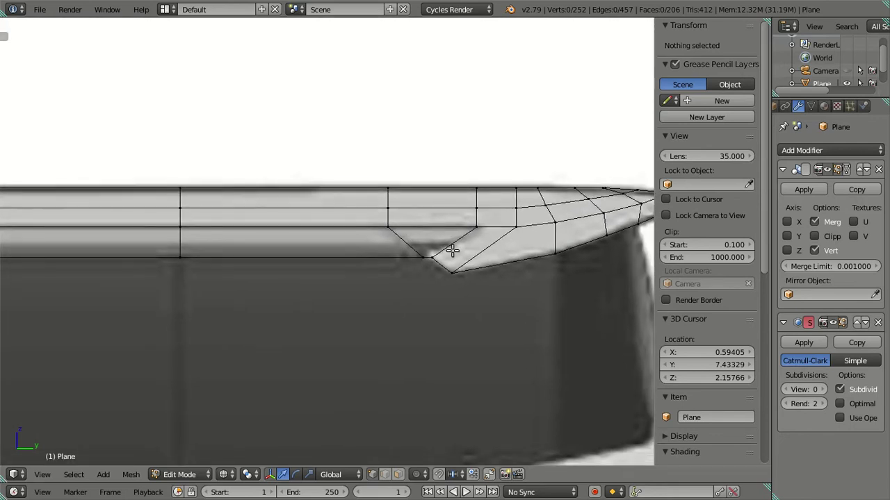
middle_click_drag(454, 252, 424, 249, "shift")
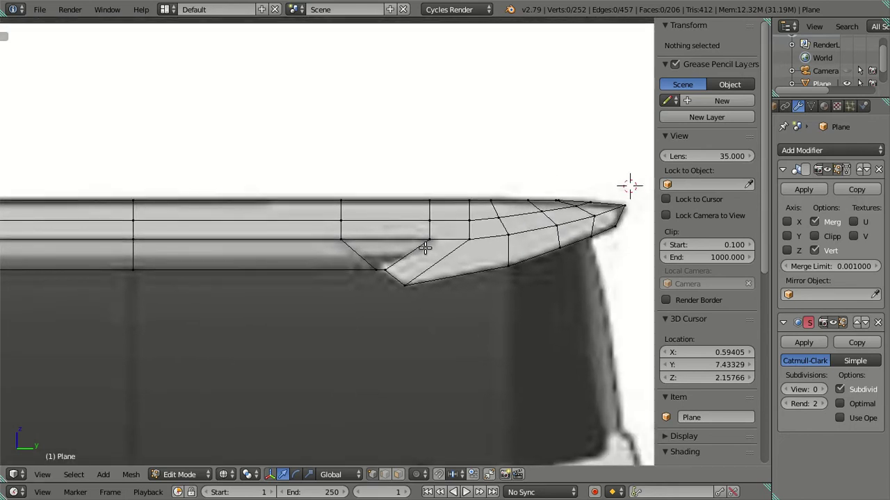
scroll(453, 257, "down", 5)
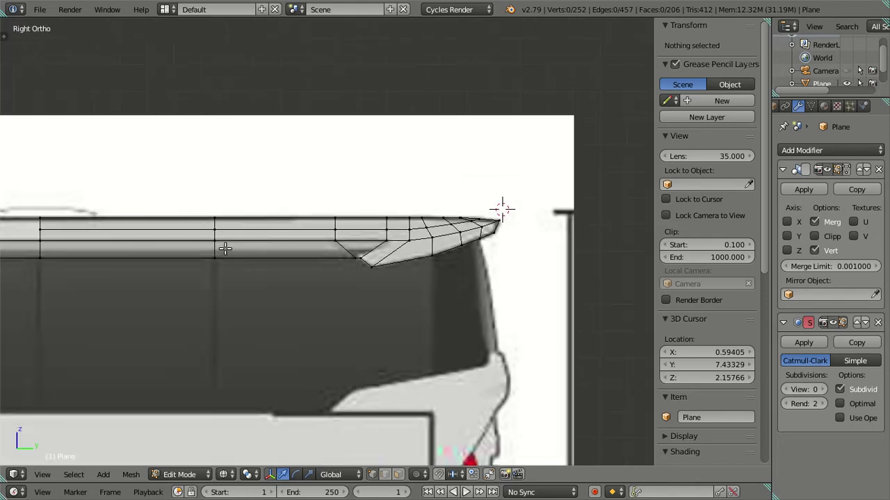
scroll(432, 258, "up", 2)
key("a")
key("a")
Step: Fill the gap at the bent rear rim corner with a new face, then return to Object Mode
mouse_move(393, 243)
middle_mouse_down()
mouse_move(242, 271)
mouse_move(253, 309)
mouse_move(266, 234)
middle_mouse_up()
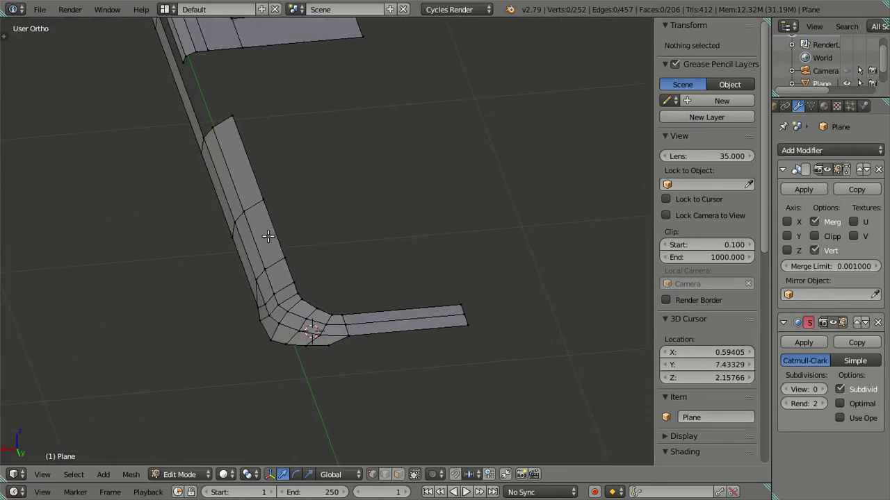
mouse_move(267, 233)
middle_mouse_down()
mouse_move(306, 292)
mouse_move(315, 282)
middle_mouse_up()
mouse_move(316, 281)
middle_mouse_down()
mouse_move(326, 282)
mouse_move(303, 285)
middle_mouse_up()
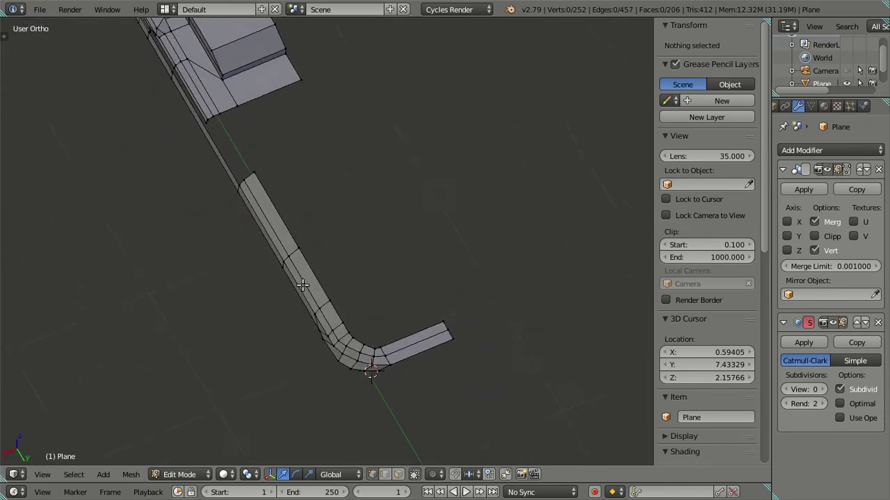
mouse_move(399, 346)
middle_mouse_down()
mouse_move(391, 303)
mouse_move(419, 352)
mouse_move(426, 324)
mouse_move(320, 266)
mouse_move(361, 290)
mouse_move(431, 268)
mouse_move(254, 312)
mouse_move(292, 302)
mouse_move(119, 234)
mouse_move(109, 220)
mouse_move(203, 220)
mouse_move(268, 325)
middle_mouse_up()
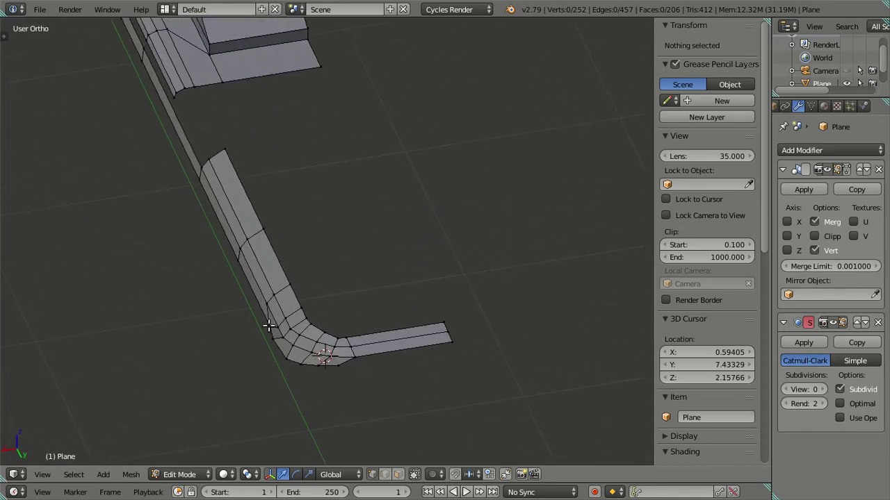
right_click(349, 330)
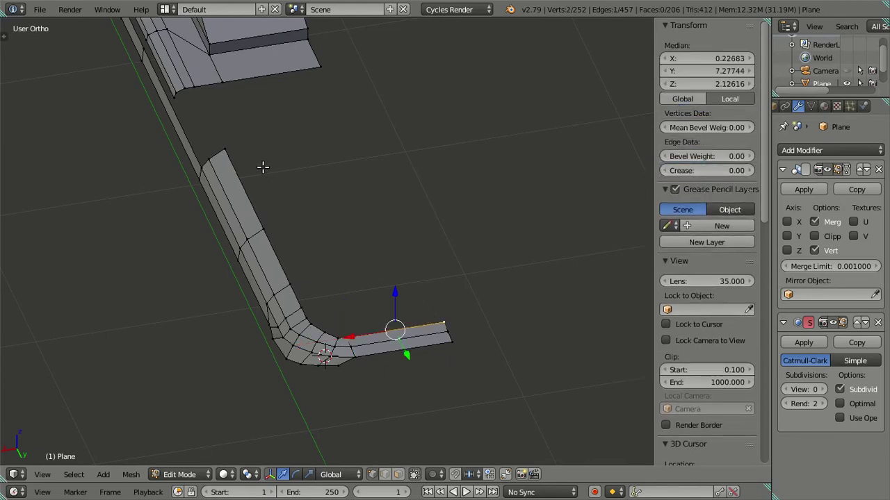
key("f")
key("a")
mouse_move(318, 75)
middle_mouse_down()
mouse_move(317, 213)
mouse_move(308, 225)
mouse_move(294, 193)
mouse_move(292, 213)
mouse_move(294, 198)
mouse_move(403, 274)
mouse_move(521, 196)
mouse_move(424, 203)
mouse_move(453, 198)
mouse_move(376, 184)
mouse_move(276, 182)
mouse_move(355, 221)
middle_mouse_up()
key("Tab")
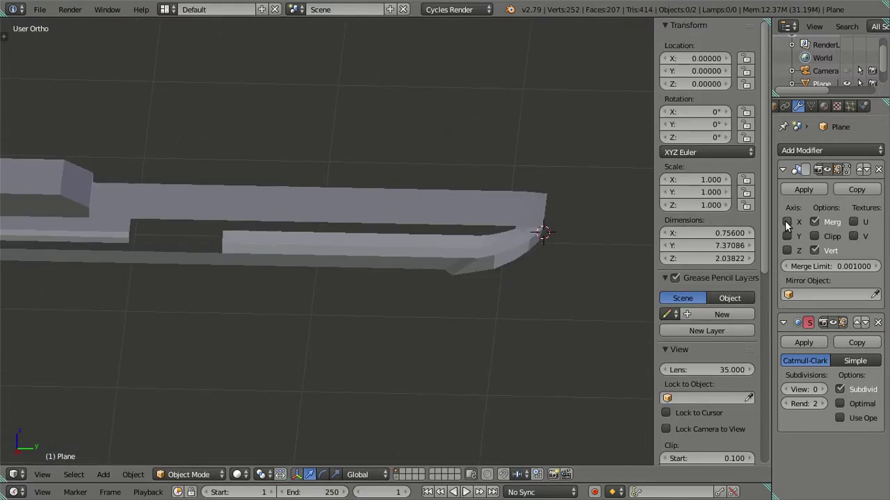
Step: Enable Mirror X with Clipping and set viewport subdivision to 1 to preview the smoothed roof
left_click(787, 222)
left_click(814, 236)
mouse_move(417, 207)
middle_mouse_down()
mouse_move(377, 284)
mouse_move(390, 263)
mouse_move(424, 278)
middle_mouse_up()
left_click(823, 390)
mouse_move(452, 230)
middle_mouse_down()
mouse_move(423, 210)
mouse_move(407, 170)
mouse_move(339, 171)
mouse_move(327, 193)
mouse_move(348, 184)
mouse_move(405, 213)
mouse_move(431, 181)
mouse_move(472, 188)
mouse_move(405, 218)
mouse_move(509, 247)
mouse_move(558, 239)
mouse_move(359, 225)
mouse_move(352, 244)
mouse_move(755, 381)
middle_mouse_up()
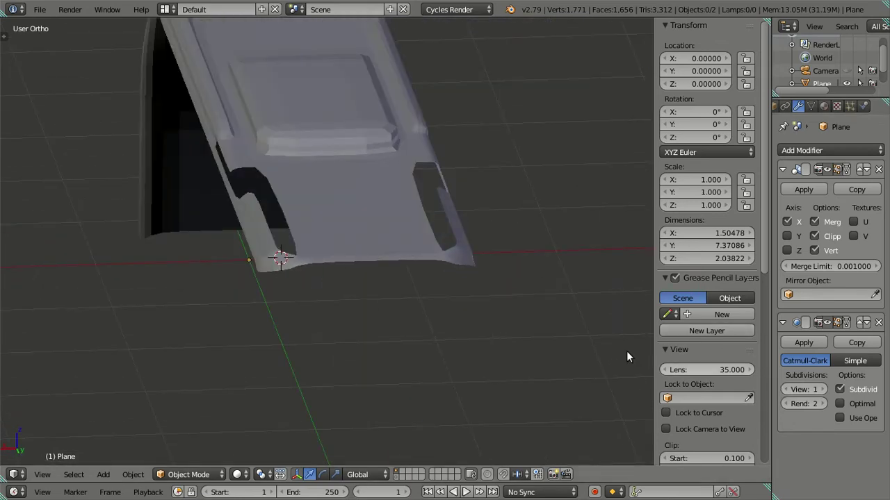
scroll(337, 270, "up", 2)
Step: Turn off the X mirror, set viewport subdivision back to 0, and resume Edit Mode
left_click(787, 222)
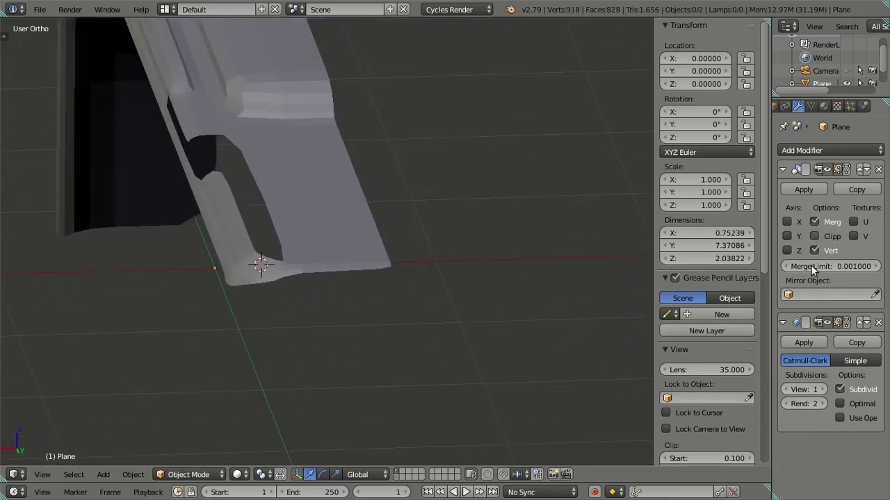
left_click(787, 391)
key("Tab")
mouse_move(333, 310)
middle_mouse_down()
mouse_move(171, 246)
mouse_move(299, 258)
mouse_move(252, 249)
mouse_move(327, 178)
mouse_move(333, 244)
mouse_move(366, 344)
middle_mouse_up()
scroll(299, 258, "up", 2)
scroll(331, 271, "up", 2)
scroll(334, 278, "down", 2)
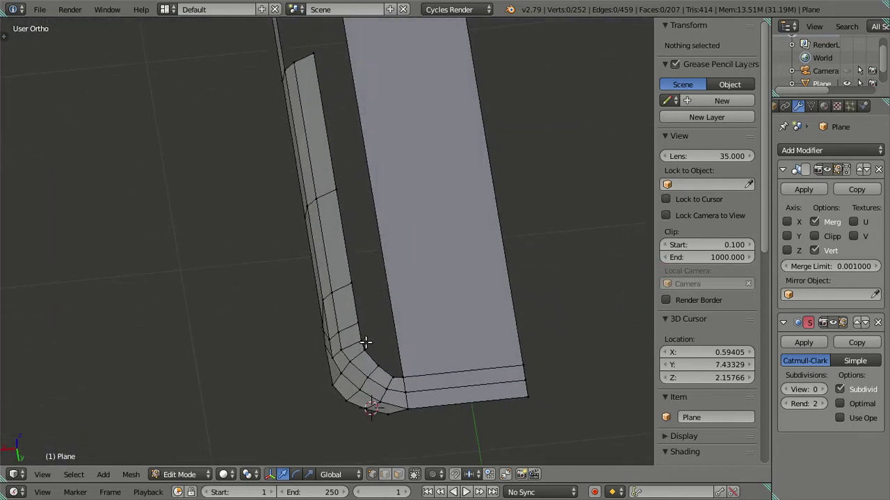
Step: Move two vertices at the rear rim corner to reshape the bend
scroll(375, 249, "up", 2)
scroll(381, 215, "up", 2)
right_click(341, 248)
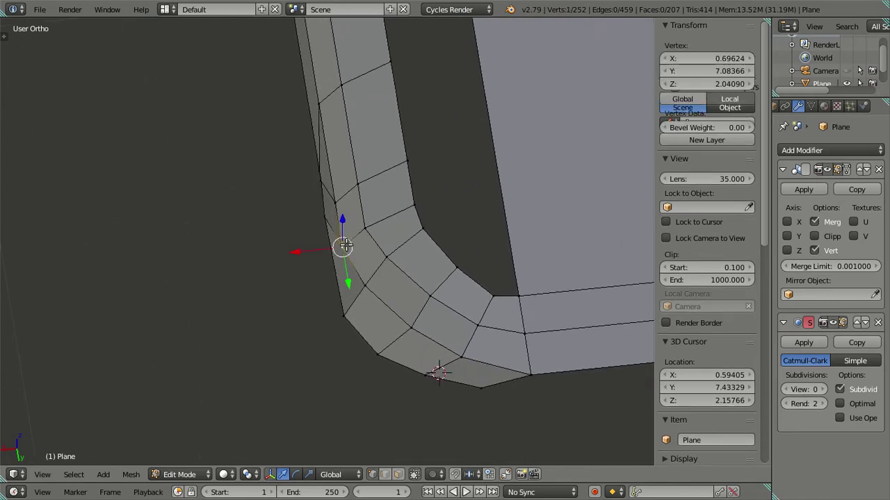
right_click(367, 228, "shift")
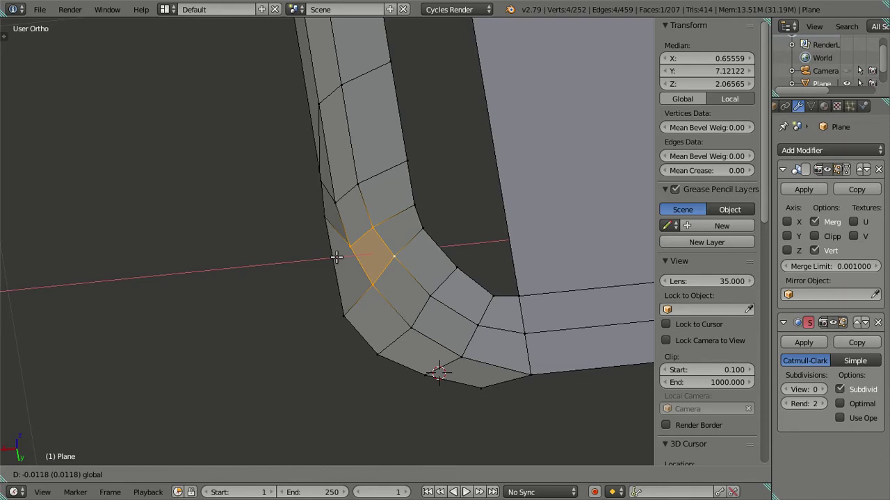
scroll(417, 208, "down", 3, "shift")
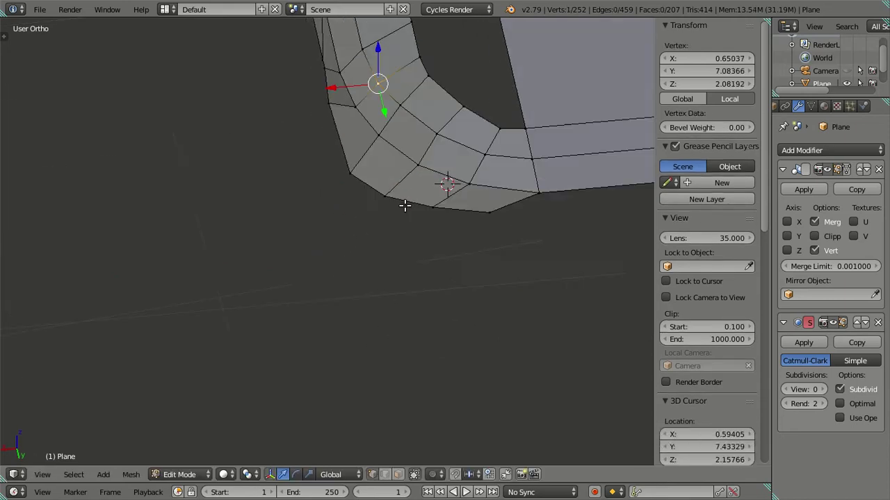
key("a")
mouse_move(403, 195)
middle_mouse_down()
mouse_move(248, 304)
mouse_move(294, 274)
mouse_move(413, 239)
mouse_move(547, 218)
mouse_move(562, 234)
mouse_move(581, 230)
mouse_move(490, 202)
mouse_move(403, 212)
mouse_move(330, 252)
mouse_move(329, 265)
mouse_move(351, 256)
middle_mouse_up()
Step: Line up the right side view and frame the rim tip for editing
key("Tab")
left_click(561, 280)
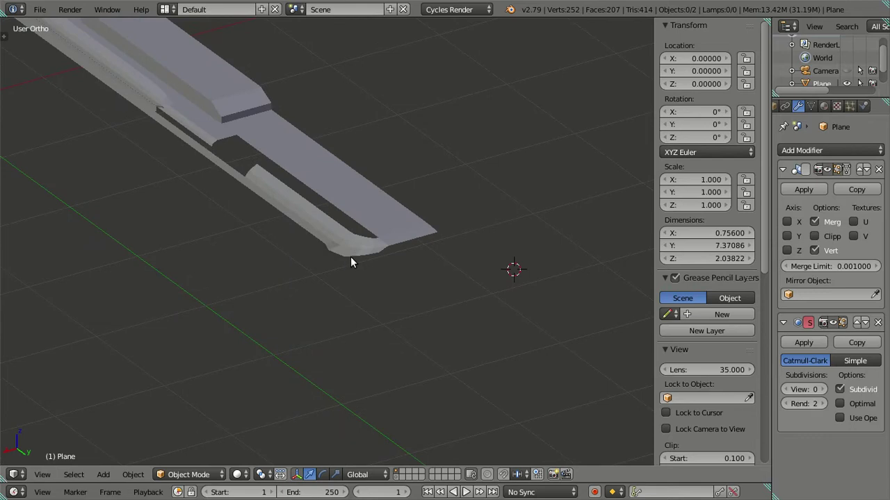
key("KP_3")
key("Tab")
middle_click_drag(490, 213, 383, 248, "shift")
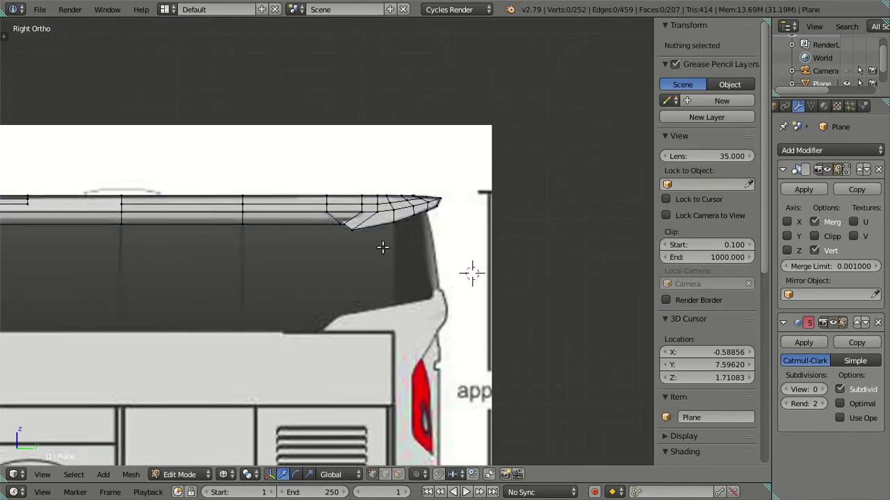
scroll(382, 247, "up", 2)
mouse_move(374, 213)
middle_mouse_down()
mouse_move(377, 223)
mouse_move(451, 240)
mouse_move(484, 228)
mouse_move(466, 230)
mouse_move(356, 299)
middle_mouse_up()
Step: In top view, slide two rim-tip vertices along X so the corner meets the straight edge
key("ctrl+z")
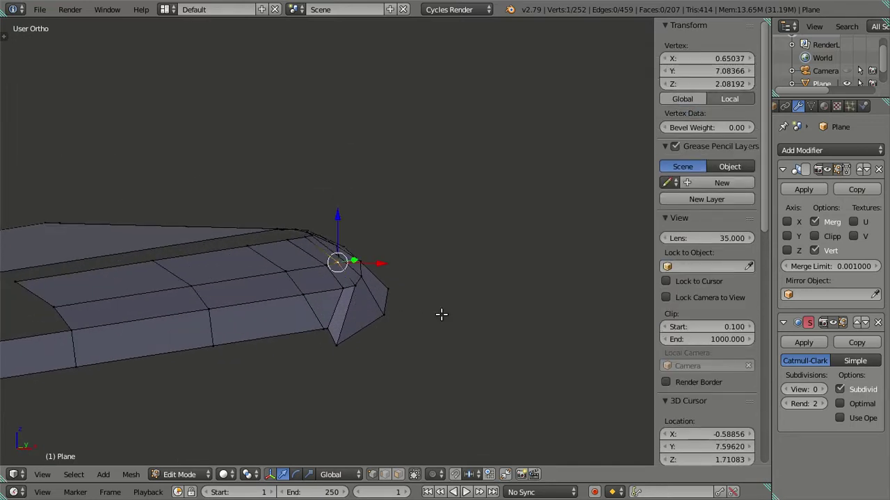
right_click(336, 342)
mouse_move(336, 343)
middle_mouse_down()
mouse_move(417, 381)
mouse_move(424, 433)
mouse_move(377, 302)
mouse_move(392, 292)
middle_mouse_up()
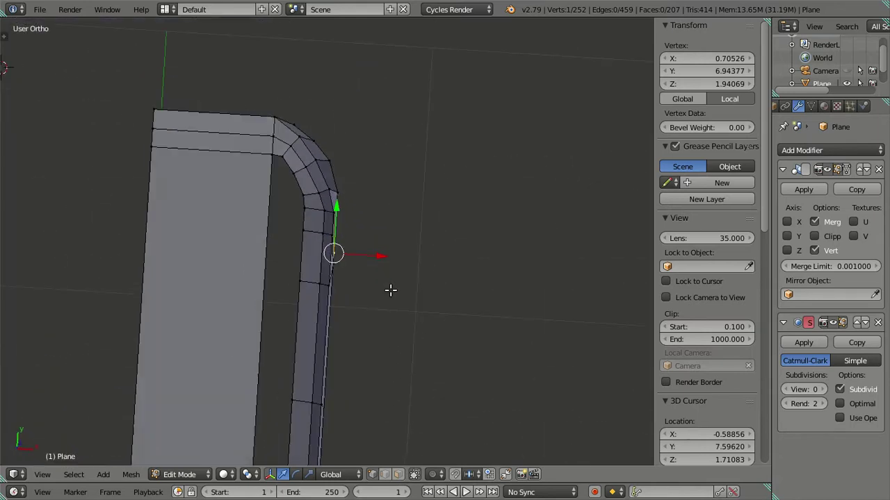
key("KP_7")
scroll(374, 251, "up", 2)
scroll(376, 257, "up", 2, "shift")
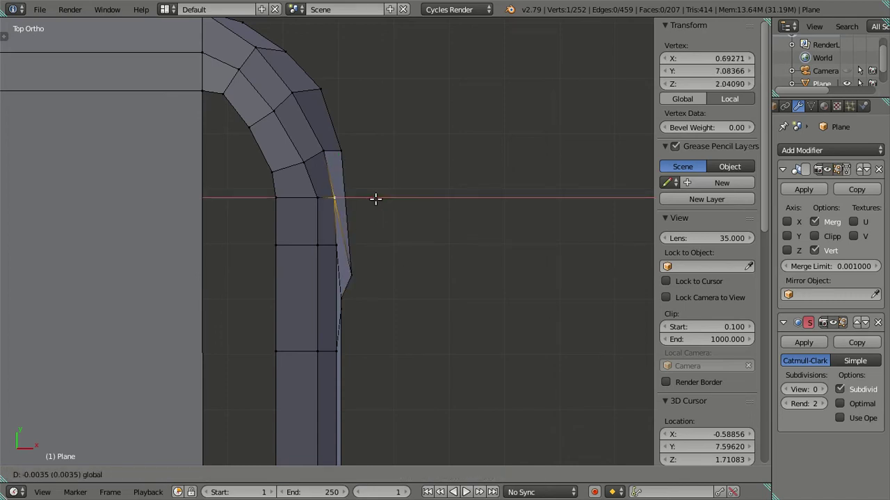
right_click(333, 198, "shift")
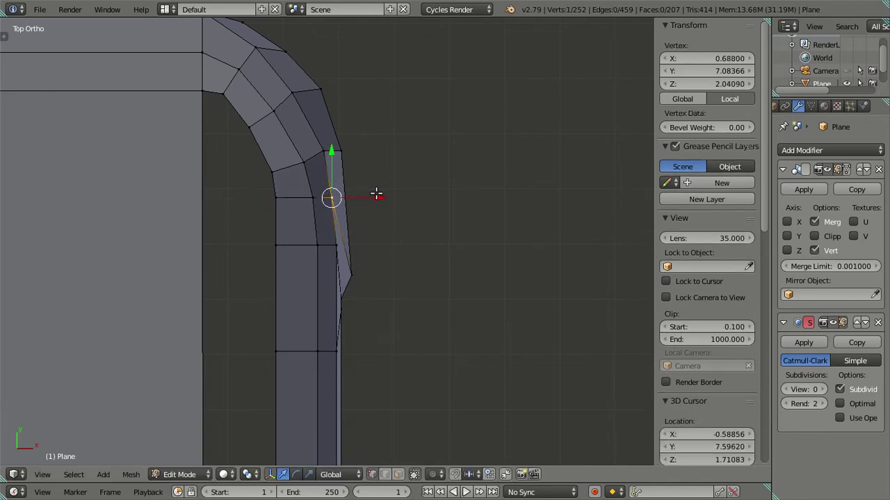
left_click(378, 195)
key("a")
mouse_move(399, 233)
middle_mouse_down()
mouse_move(239, 108)
mouse_move(155, 114)
mouse_move(223, 161)
middle_mouse_up()
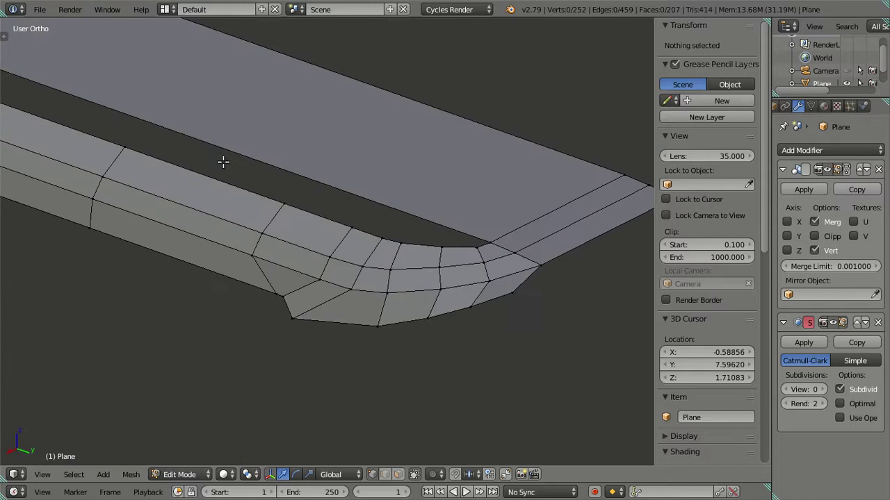
right_click(379, 326)
key("KP_3")
key("z")
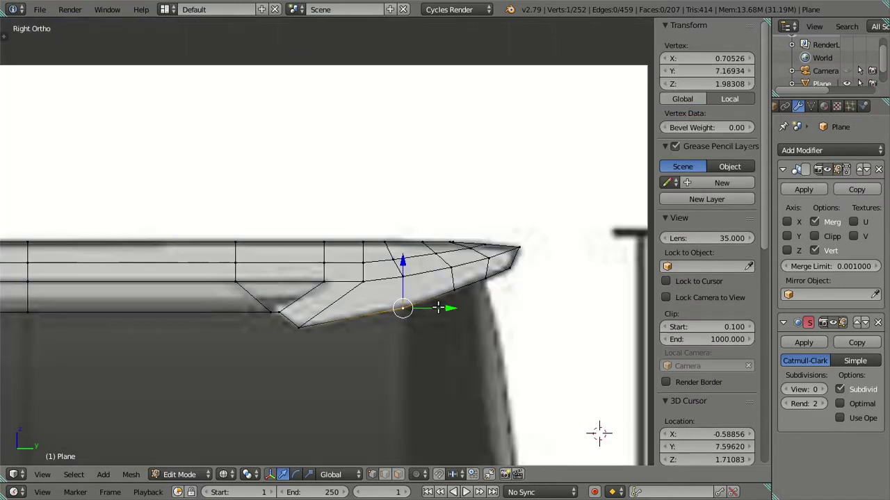
scroll(435, 308, "down", 2)
key("a")
key("z")
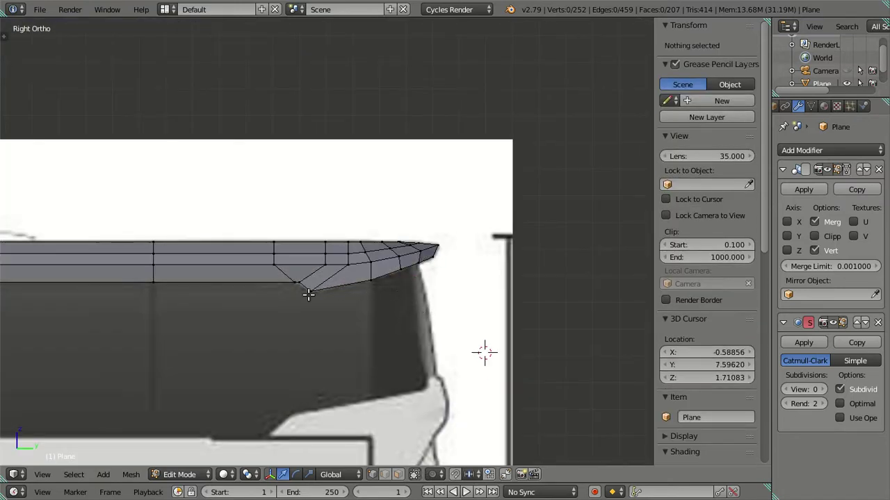
scroll(306, 287, "down", 2)
scroll(307, 287, "down", 2)
scroll(307, 287, "down", 1)
mouse_move(308, 232)
middle_mouse_down()
mouse_move(264, 299)
mouse_move(149, 232)
middle_mouse_up()
mouse_move(334, 249)
middle_mouse_down()
mouse_move(324, 260)
mouse_move(308, 244)
middle_mouse_up()
scroll(408, 296, "up", 3)
scroll(408, 295, "down", 3)
mouse_move(410, 287)
middle_mouse_down()
mouse_move(422, 278)
mouse_move(345, 274)
mouse_move(377, 298)
mouse_move(382, 270)
mouse_move(396, 303)
mouse_move(391, 207)
mouse_move(403, 204)
mouse_move(294, 224)
mouse_move(403, 207)
mouse_move(304, 241)
mouse_move(276, 199)
mouse_move(352, 306)
mouse_move(373, 217)
mouse_move(388, 246)
middle_mouse_up()
right_click(352, 278, "alt")
scroll(349, 272, "up", 4)
key("a")
Step: Merge the two groove ridge vertices into one, using At First
right_click(383, 246)
key("a")
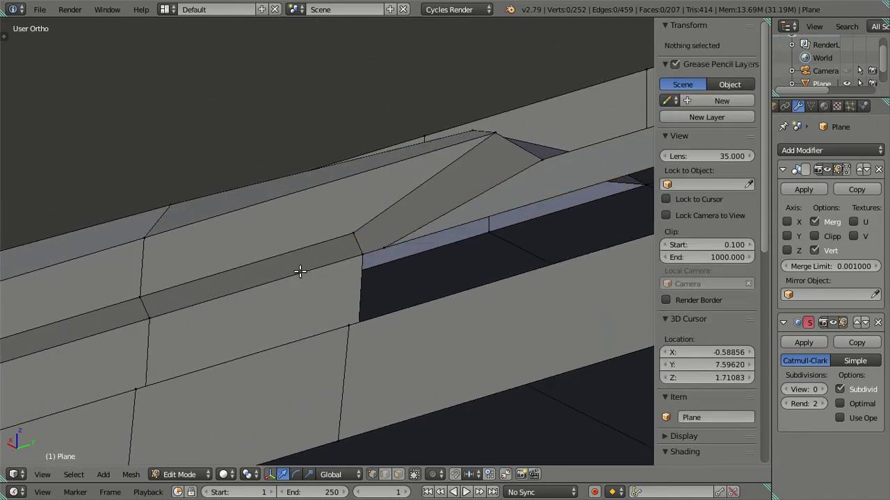
mouse_move(313, 269)
middle_mouse_down()
mouse_move(347, 258)
mouse_move(399, 276)
mouse_move(357, 264)
mouse_move(349, 246)
mouse_move(421, 254)
mouse_move(421, 243)
mouse_move(398, 313)
middle_mouse_up()
right_click(349, 246)
scroll(398, 313, "up", 2)
right_click(416, 270, "shift")
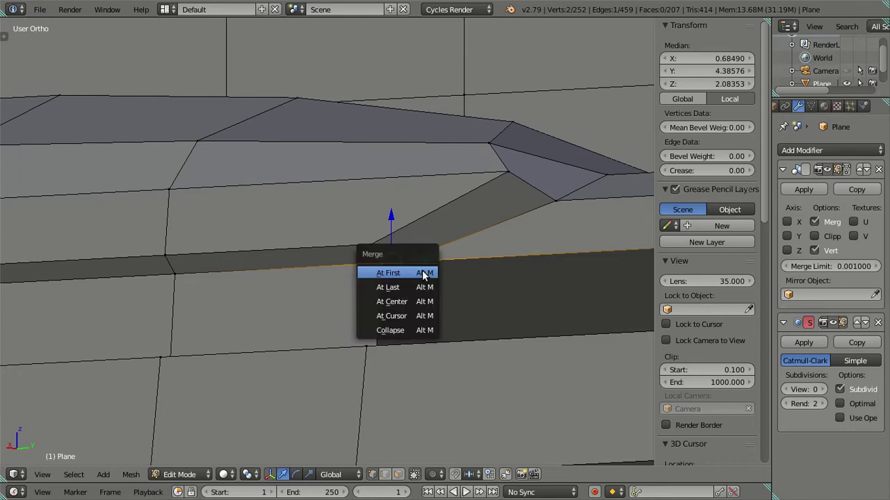
left_click(388, 287)
key("a")
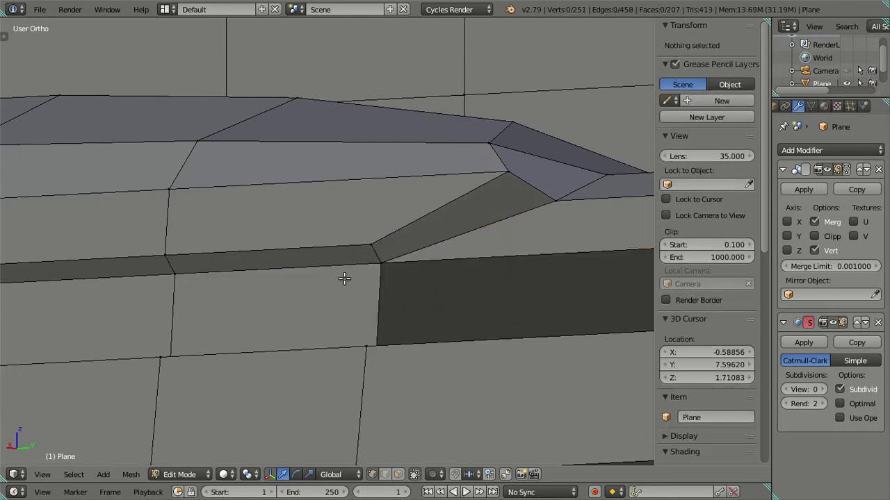
Step: Select the edge loop along the long groove and bring up the Delete menu
scroll(496, 290, "up", 1)
scroll(494, 290, "up", 2)
scroll(485, 287, "up", 1)
scroll(403, 304, "up", 2)
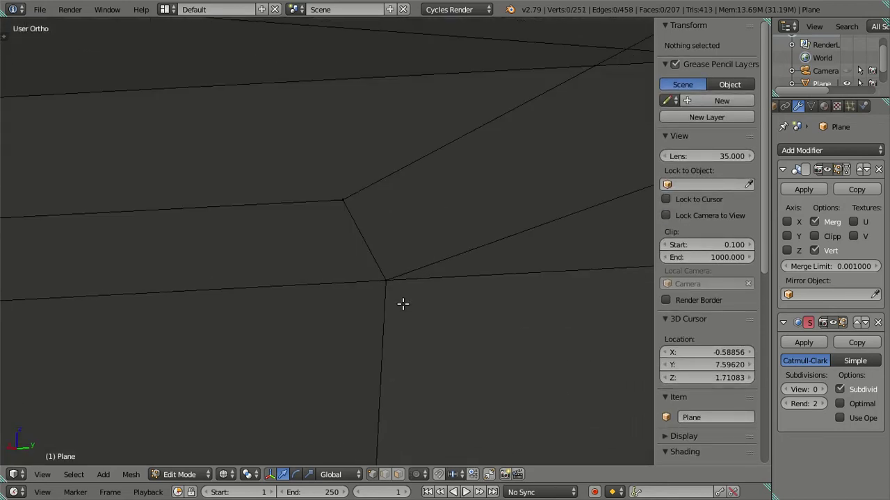
scroll(402, 304, "down", 2)
scroll(308, 276, "down", 2)
right_click(269, 258, "alt")
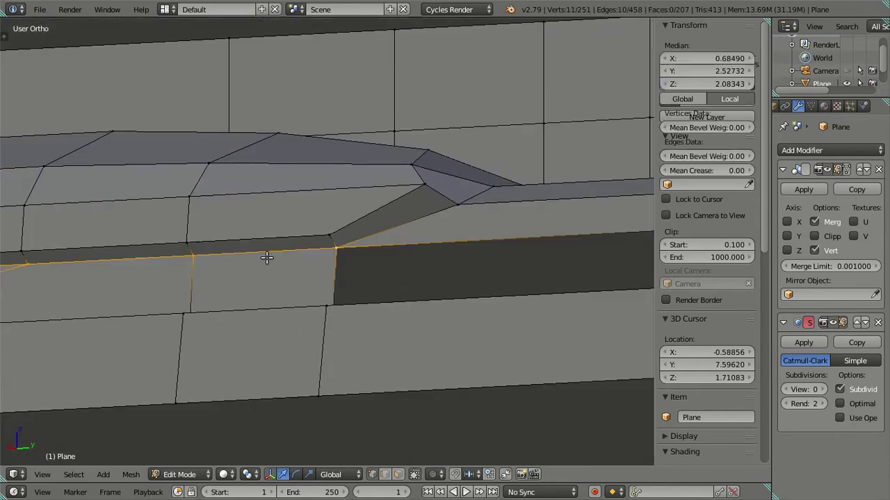
mouse_move(276, 261)
middle_mouse_down()
mouse_move(264, 312)
mouse_move(232, 258)
mouse_move(463, 319)
mouse_move(310, 265)
mouse_move(379, 245)
mouse_move(337, 301)
mouse_move(322, 254)
middle_mouse_up()
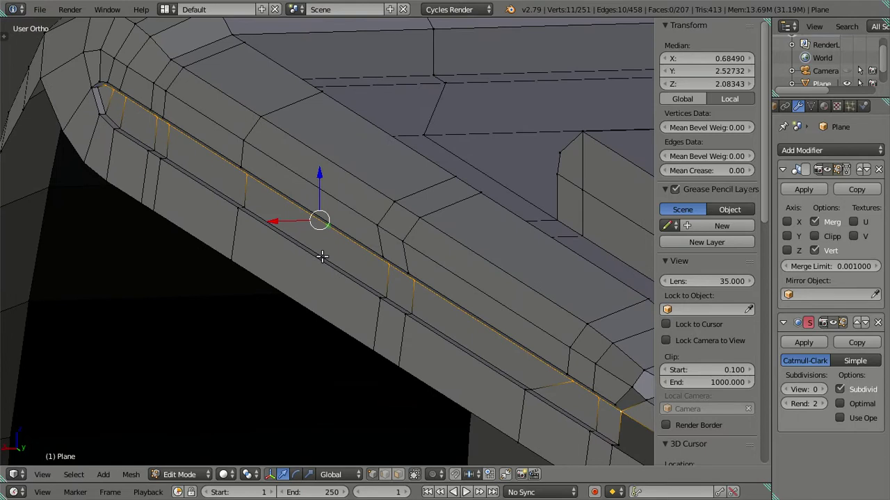
right_click(323, 255, "alt+shift")
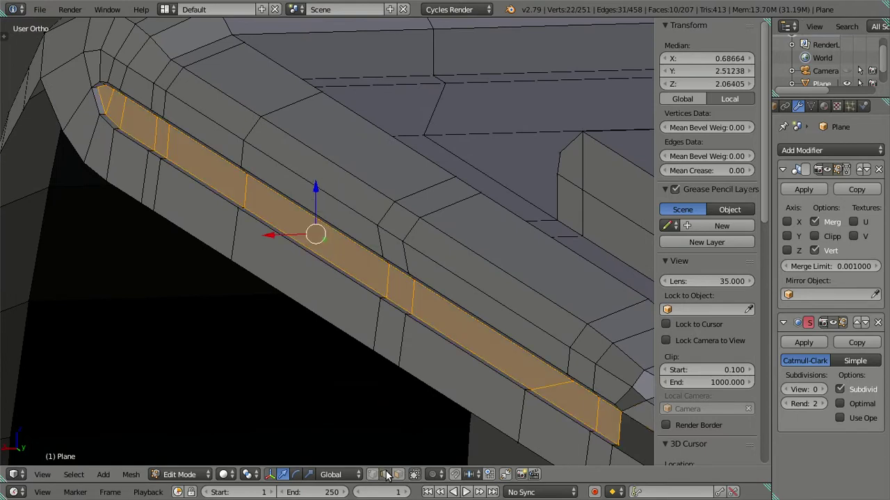
key("a")
right_click(452, 335, "alt")
key("x")
mouse_move(89, 135)
middle_mouse_down()
mouse_move(292, 251)
mouse_move(358, 309)
mouse_move(354, 364)
mouse_move(345, 331)
middle_mouse_up()
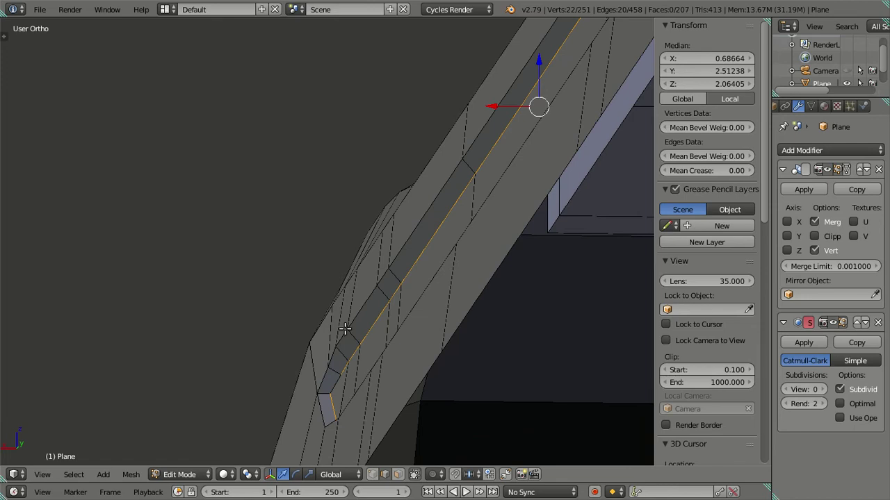
Step: Cancel the Delete menu so the groove keeps all 207 faces, and clear the selection
key("x")
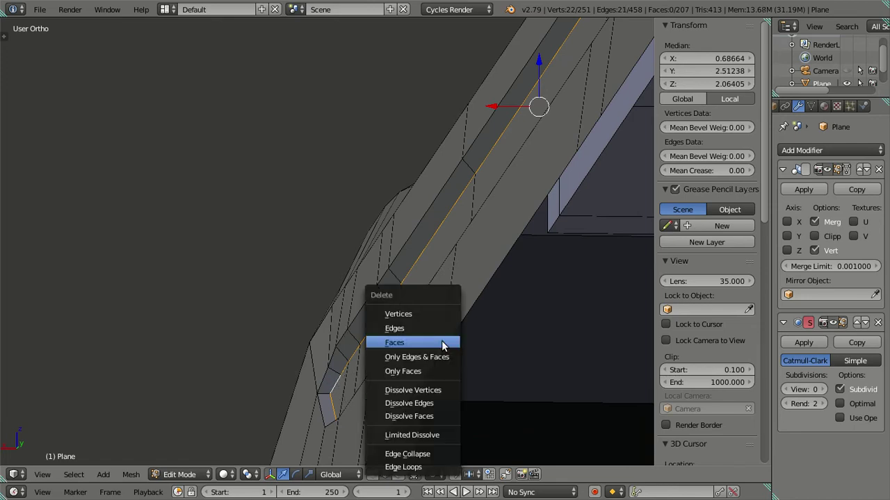
key("Escape")
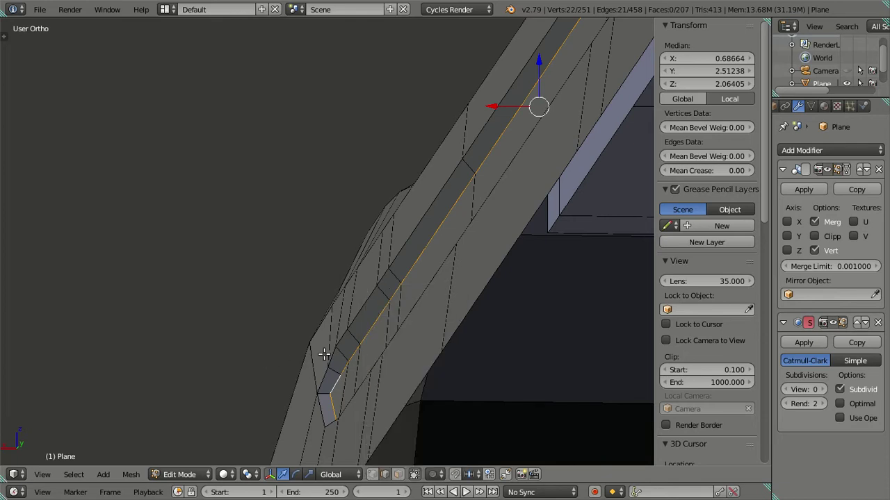
key("a")
mouse_move(324, 354)
middle_mouse_down()
mouse_move(338, 338)
mouse_move(196, 351)
mouse_move(246, 347)
mouse_move(193, 316)
mouse_move(505, 386)
mouse_move(297, 253)
middle_mouse_up()
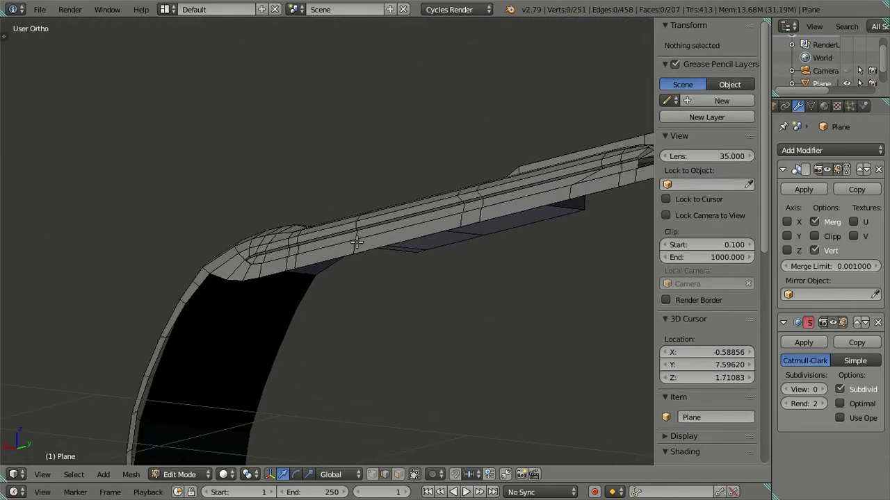
right_click(222, 254, "alt")
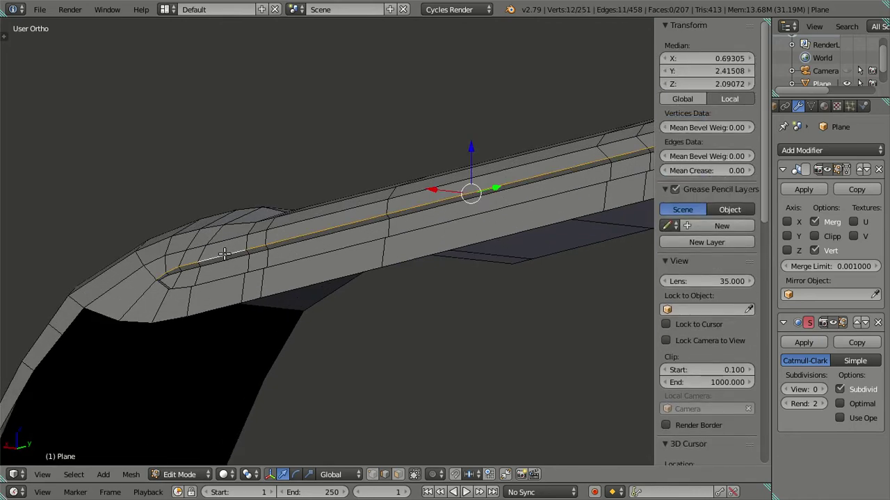
middle_click_drag(222, 254, 254, 259)
mouse_move(344, 260)
middle_mouse_down()
mouse_move(280, 275)
mouse_move(194, 210)
mouse_move(465, 234)
mouse_move(197, 182)
middle_mouse_up()
key("KP_3")
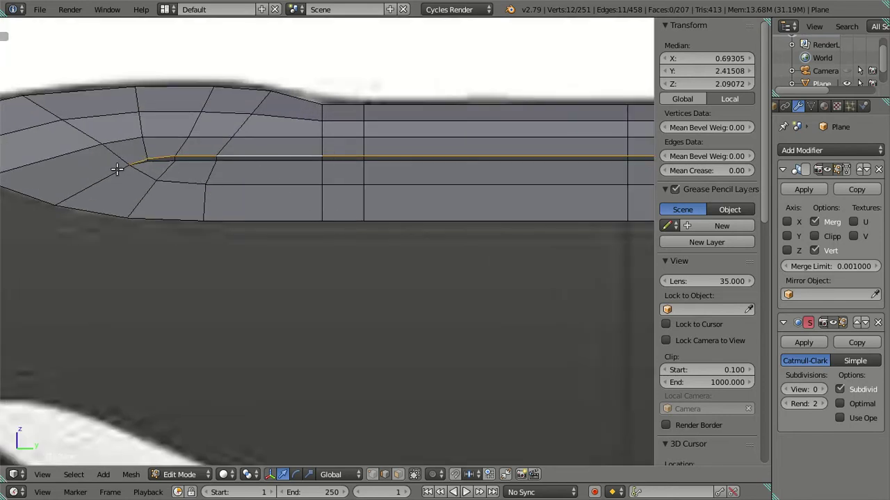
scroll(167, 158, "up", 2)
scroll(84, 207, "up", 2)
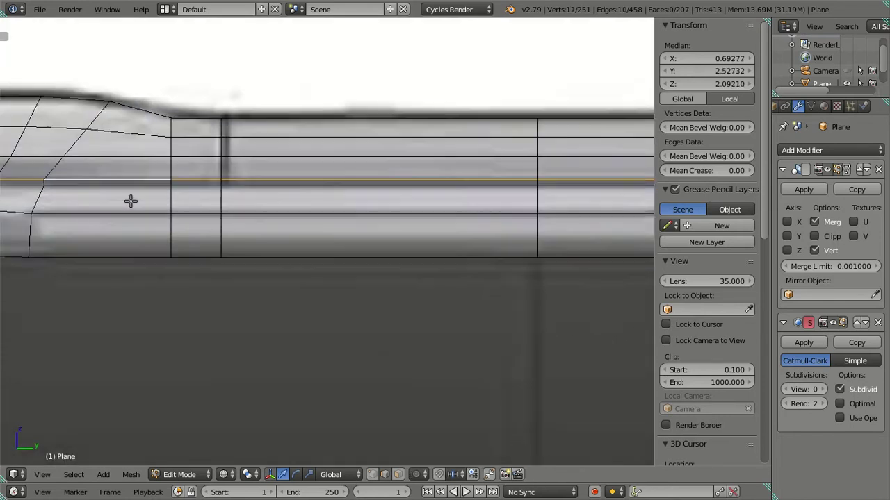
scroll(132, 201, "up", 2)
scroll(260, 265, "up", 2)
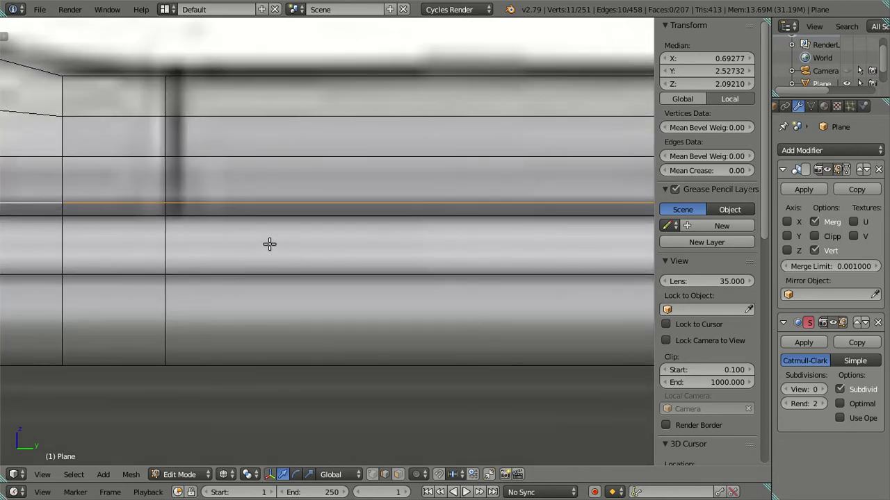
scroll(270, 244, "down", 2)
scroll(270, 243, "down", 1)
middle_click_drag(270, 243, 343, 244, "shift")
scroll(338, 242, "up", 1)
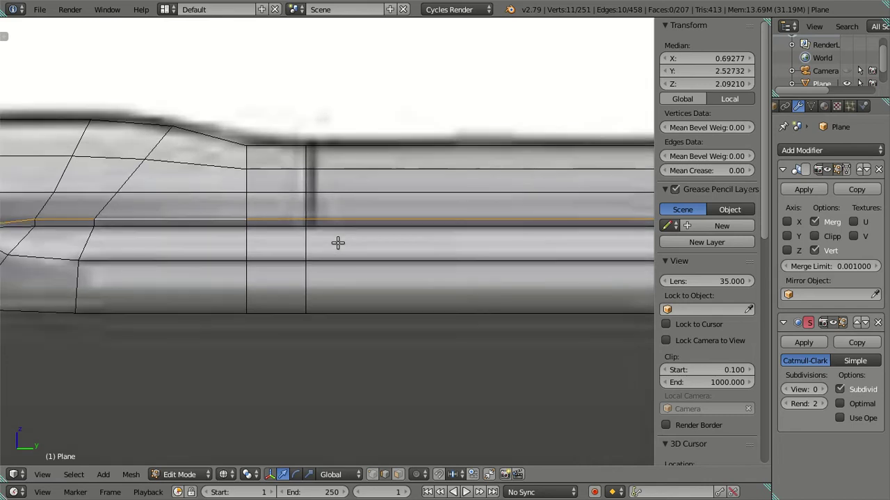
key("a")
right_click(389, 228)
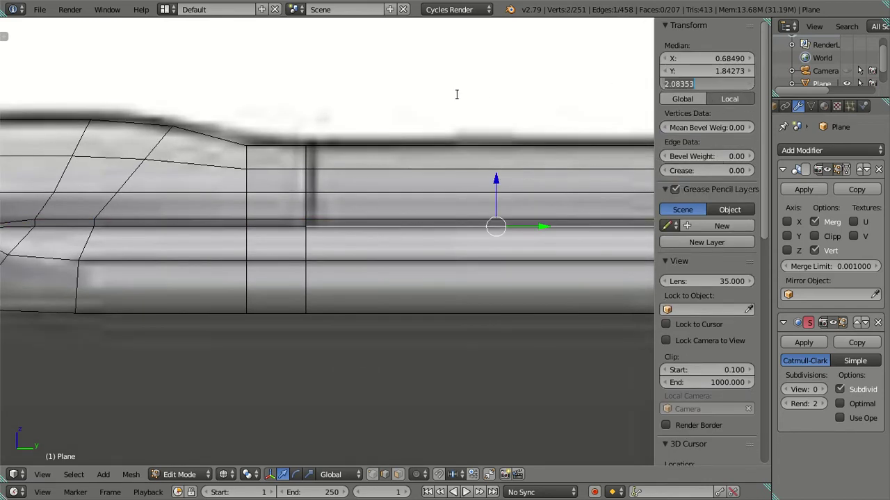
key("Escape")
key("a")
key("KP_3")
right_click(410, 228, "alt")
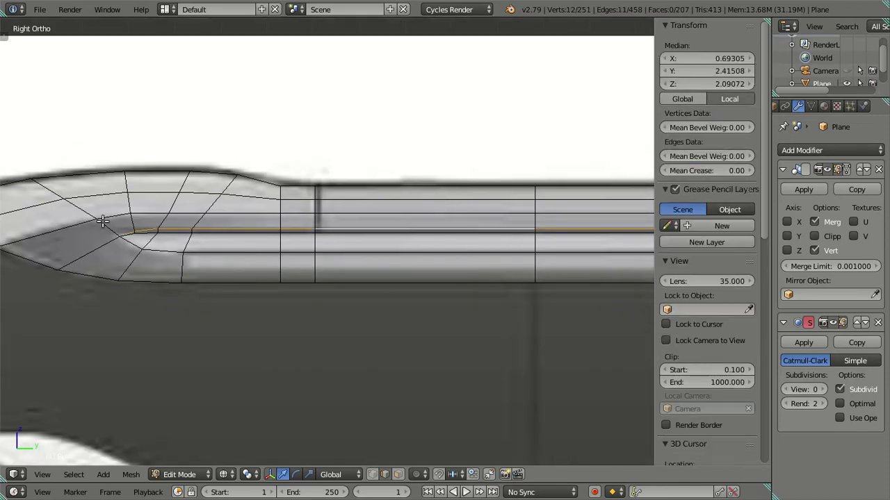
scroll(240, 205, "up", 2)
scroll(249, 205, "up", 1)
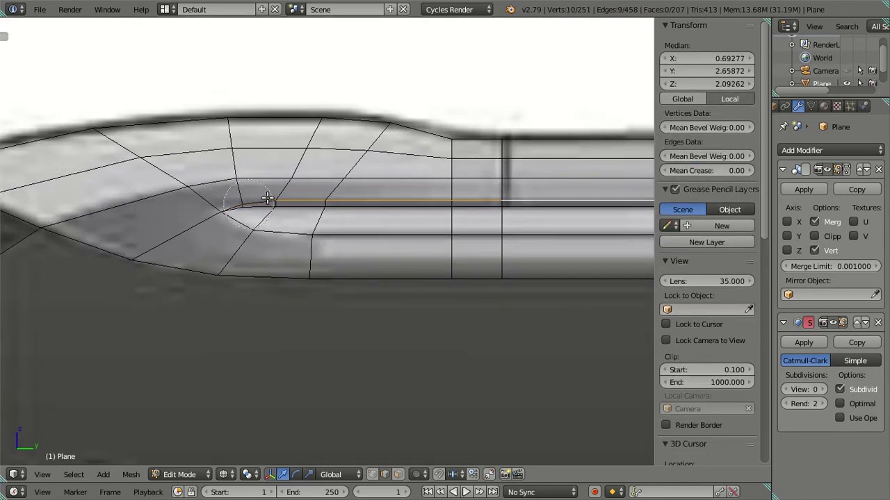
scroll(292, 194, "up", 3)
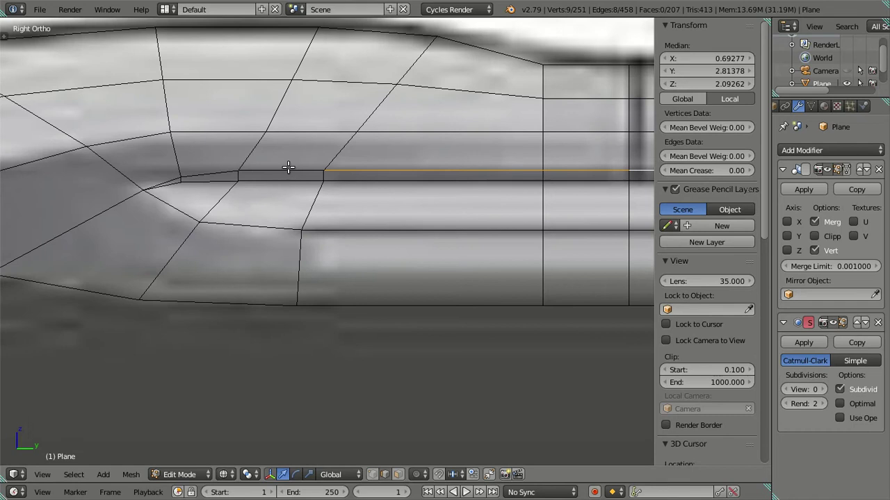
key("a")
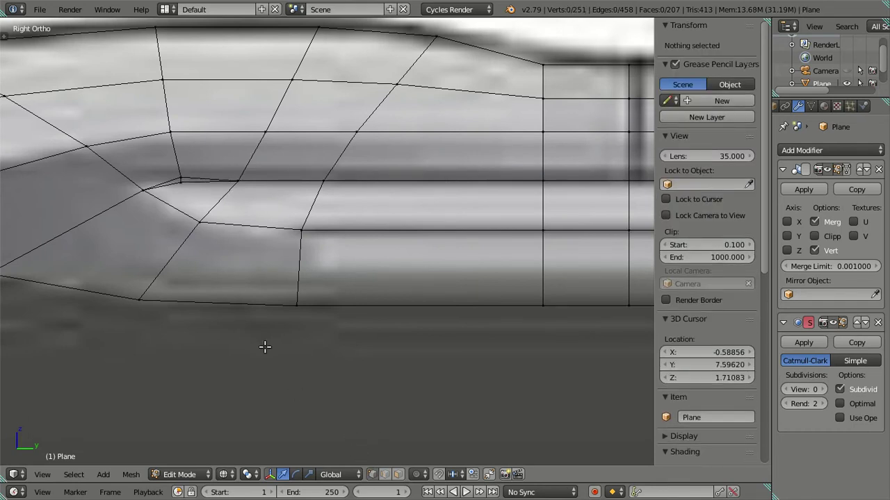
key("z")
right_click(181, 179)
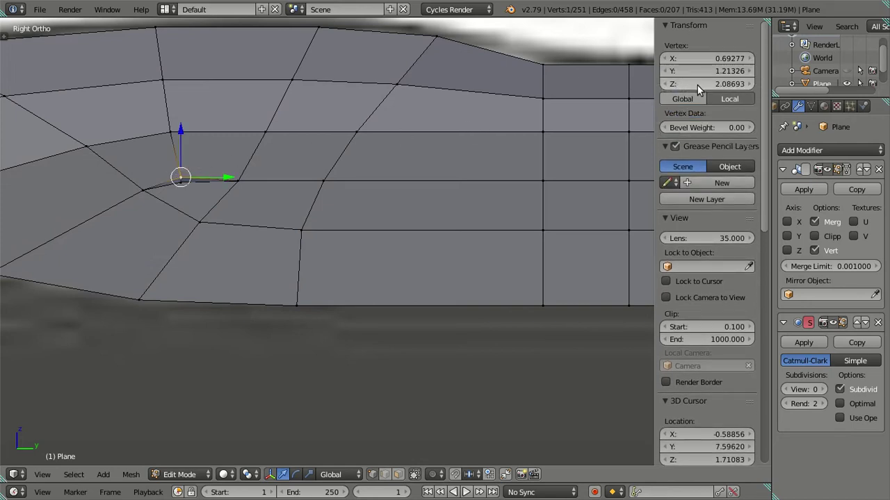
key("a")
key("z")
scroll(161, 219, "up", 3)
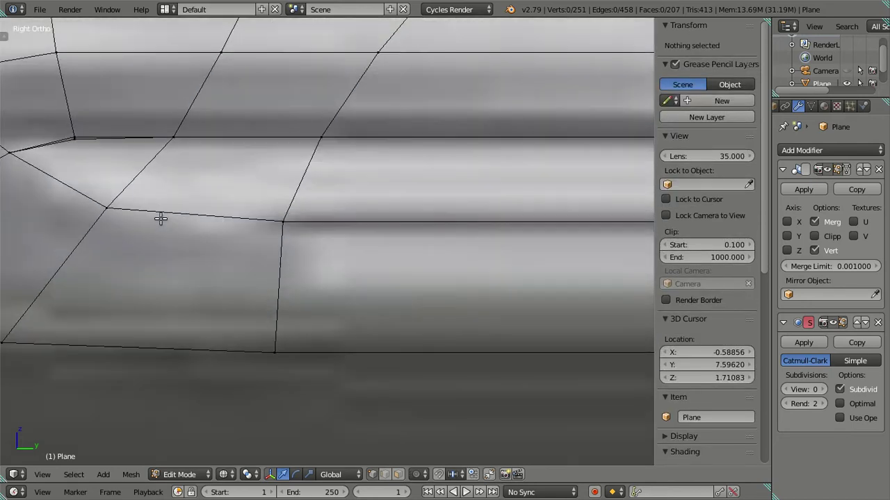
middle_click_drag(160, 219, 269, 269, "shift")
scroll(261, 258, "up", 1)
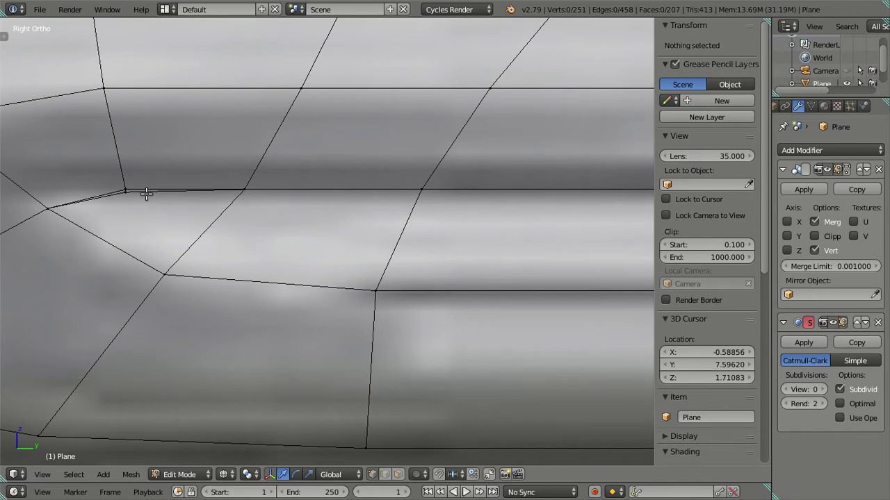
middle_click_drag(146, 193, 407, 218, "shift")
scroll(407, 219, "up", 2)
scroll(369, 217, "up", 2)
scroll(278, 214, "up", 1)
scroll(199, 213, "up", 1)
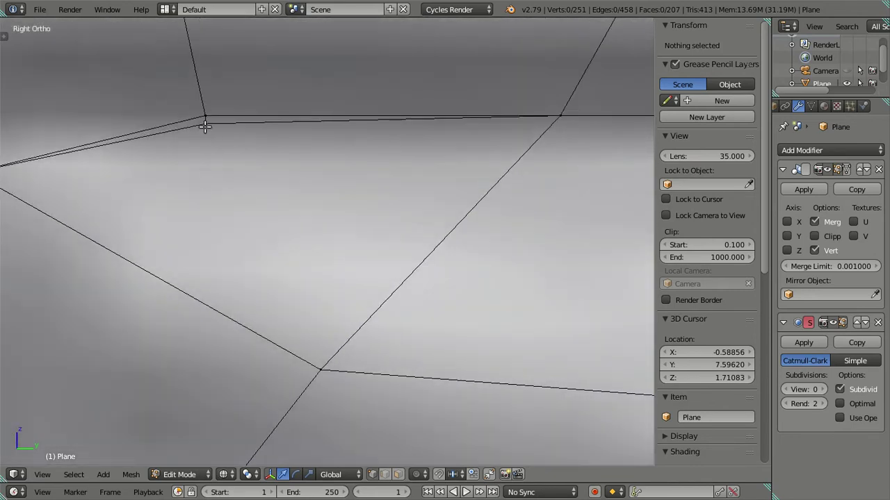
right_click(204, 126)
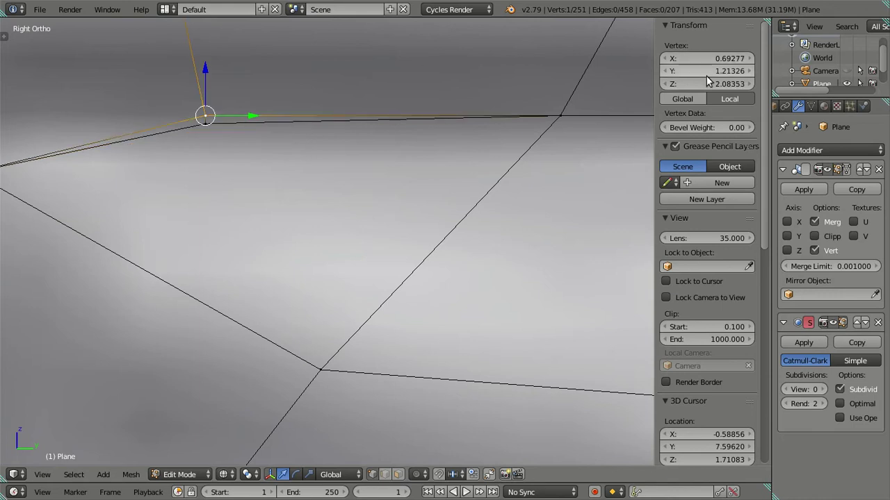
key("a")
scroll(274, 205, "down", 3)
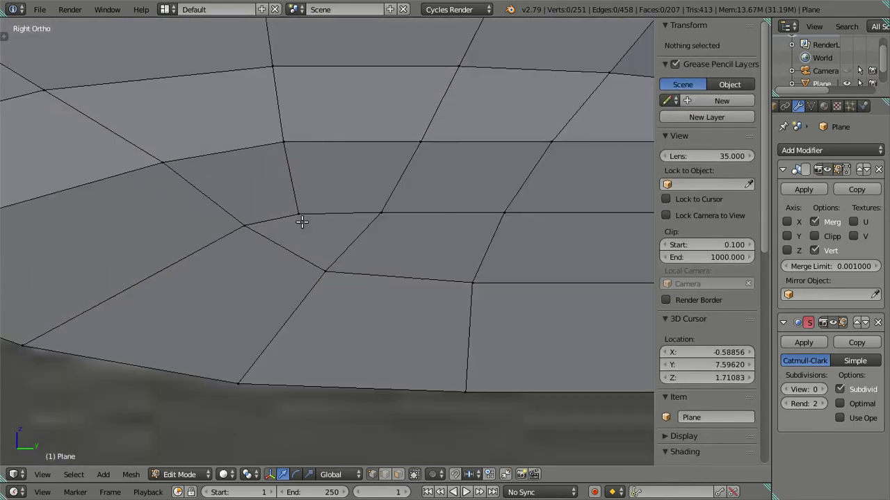
middle_click_drag(435, 317, 366, 304)
middle_click_drag(497, 338, 377, 246, "shift")
scroll(374, 248, "up", 2)
scroll(322, 294, "up", 2)
scroll(484, 317, "up", 2)
mouse_move(484, 317)
middle_mouse_down()
mouse_move(455, 312)
mouse_move(452, 298)
middle_mouse_up()
scroll(453, 298, "up", 2)
Step: Dissolve both groove edge loops, opening the slot and dropping the mesh to 186 faces
scroll(390, 318, "up", 2)
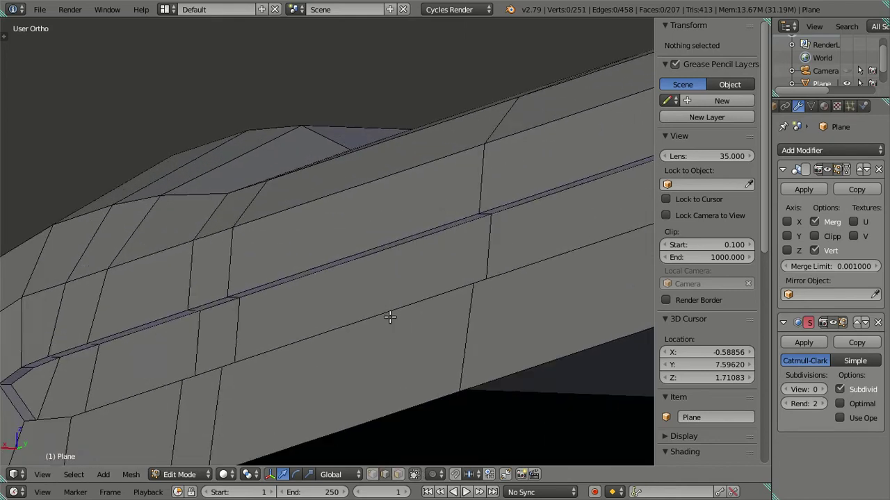
right_click(379, 255, "alt")
middle_click_drag(379, 255, 360, 297)
right_click(384, 242, "alt+shift")
mouse_move(384, 242)
middle_mouse_down()
mouse_move(245, 213)
mouse_move(151, 370)
mouse_move(387, 248)
mouse_move(283, 235)
middle_mouse_up()
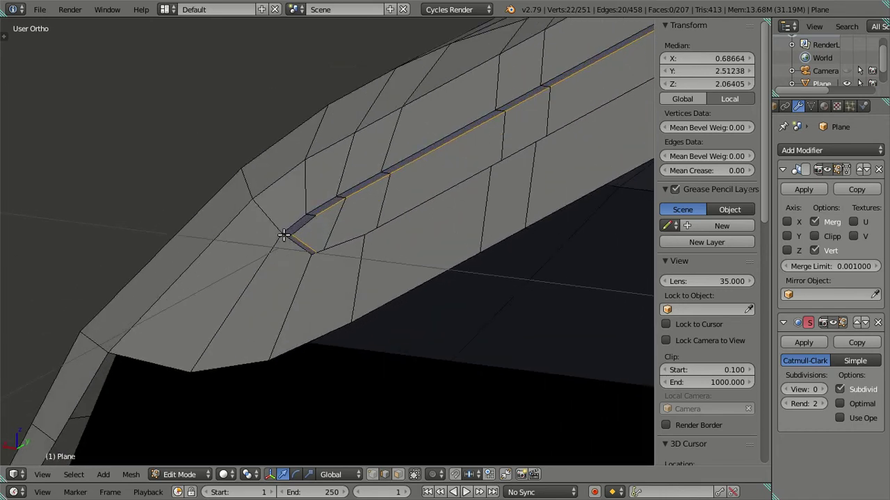
key("x")
left_click(411, 264)
mouse_move(407, 262)
middle_mouse_down()
mouse_move(392, 266)
mouse_move(417, 252)
mouse_move(247, 292)
mouse_move(390, 242)
mouse_move(297, 306)
mouse_move(334, 331)
mouse_move(350, 357)
mouse_move(344, 240)
mouse_move(337, 253)
middle_mouse_up()
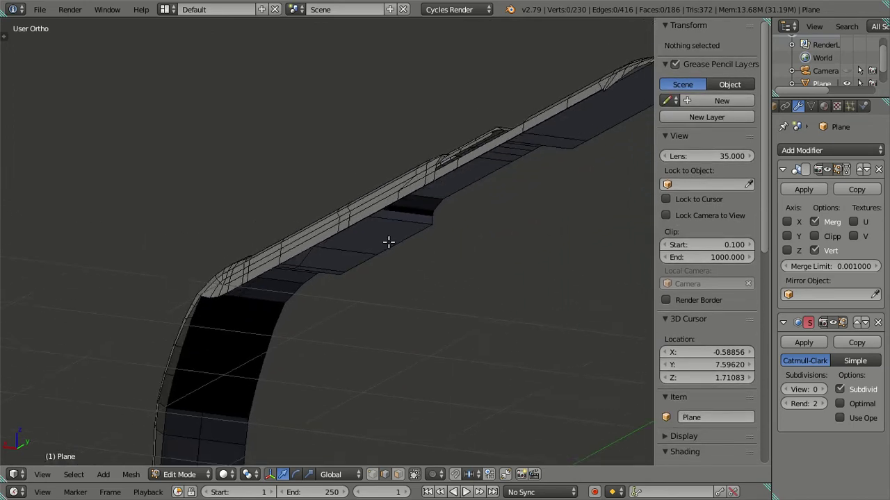
scroll(328, 249, "up", 3)
scroll(328, 249, "up", 2)
scroll(324, 251, "down", 3)
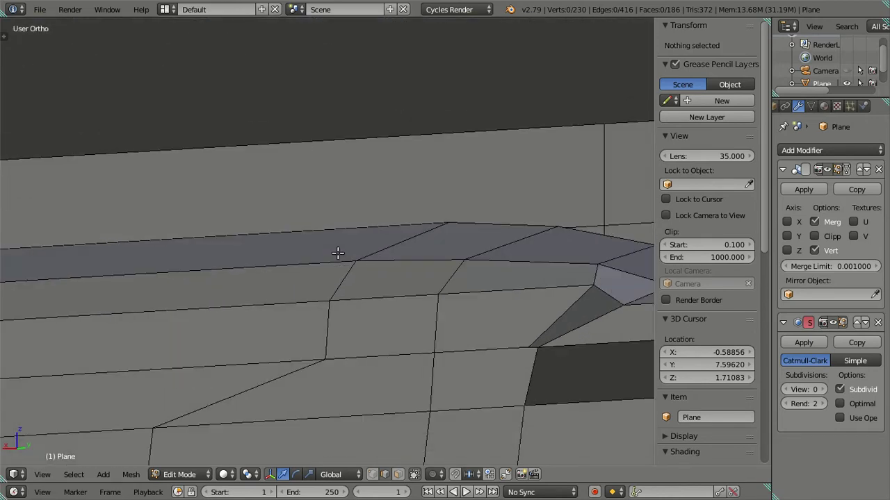
Step: Merge the two vertices at the open slot's front corner At Last
right_click(516, 351)
right_click(528, 342, "shift")
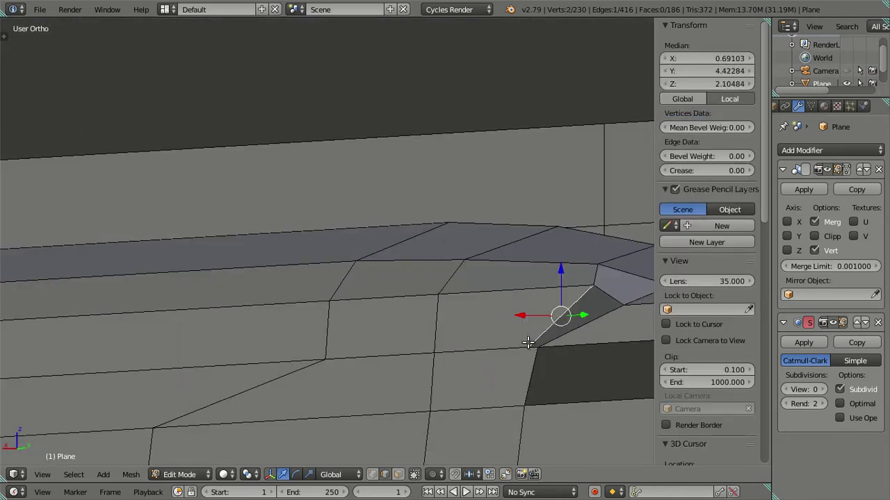
middle_click_drag(562, 335, 378, 413)
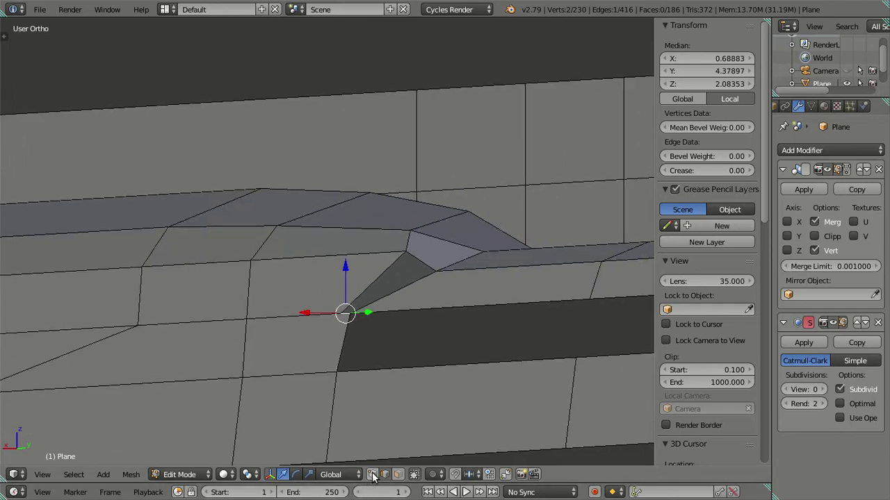
key("a")
scroll(382, 286, "up", 3)
scroll(366, 227, "down", 3)
scroll(366, 227, "down", 2)
mouse_move(367, 227)
middle_mouse_down()
mouse_move(353, 322)
mouse_move(363, 404)
middle_mouse_up()
scroll(244, 321, "up", 2)
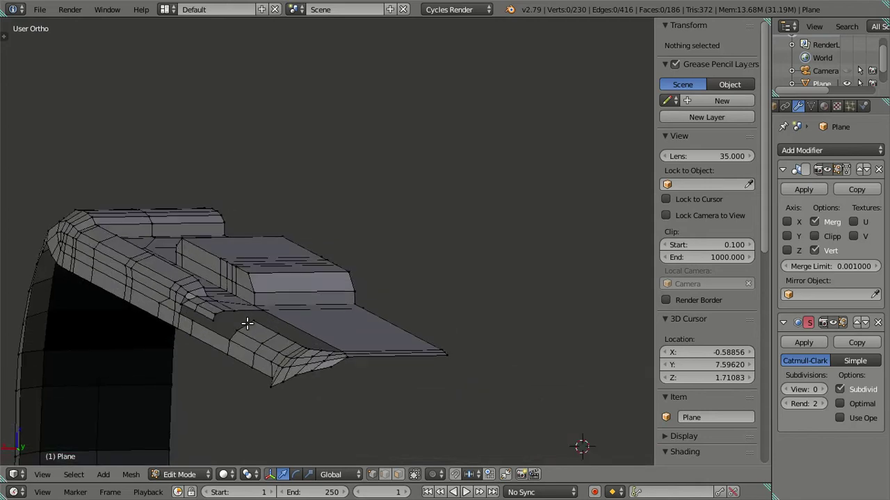
scroll(324, 351, "up", 1)
scroll(324, 352, "up", 1)
scroll(331, 270, "up", 2)
scroll(331, 269, "up", 2)
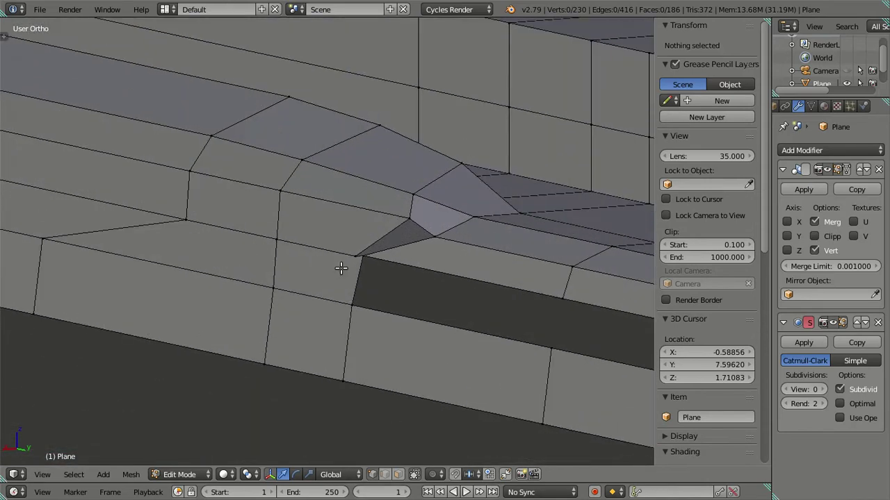
scroll(341, 268, "up", 2)
right_click(394, 272)
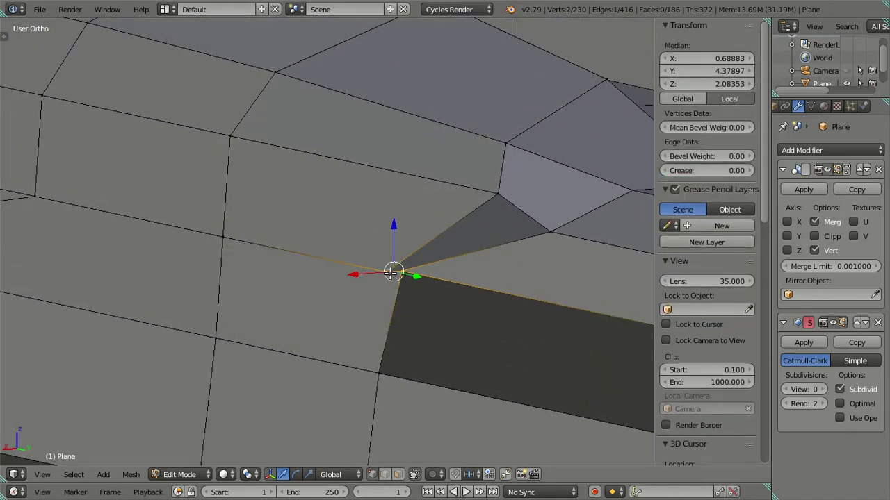
key("alt+m")
left_click(391, 274)
Step: Show the mesh in Right Ortho view against the side reference image
scroll(384, 271, "down", 5)
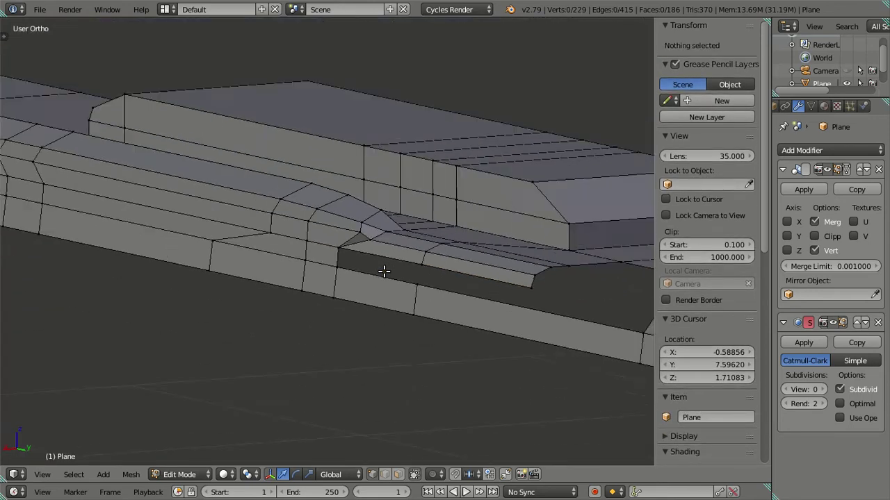
key("KP_3")
scroll(388, 264, "down", 2)
middle_click_drag(387, 264, 422, 297, "shift")
scroll(422, 297, "up", 1)
scroll(236, 294, "up", 1)
scroll(317, 327, "up", 2)
scroll(327, 294, "up", 1)
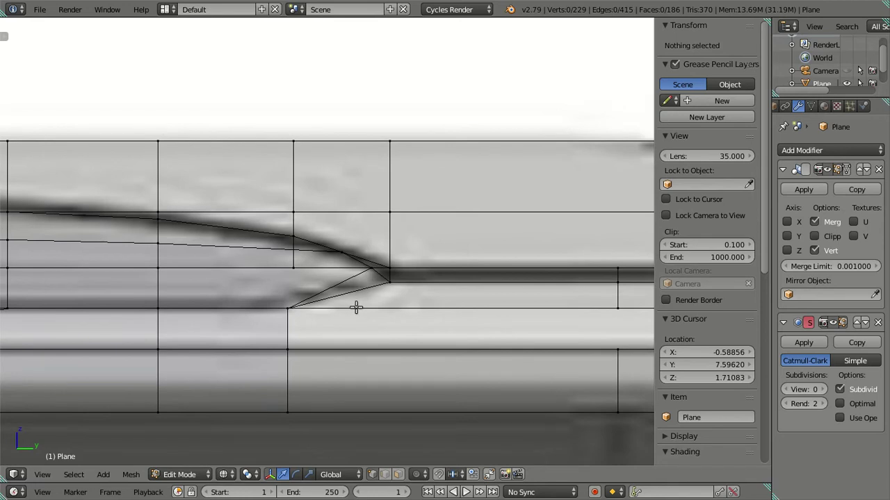
scroll(356, 307, "down", 3)
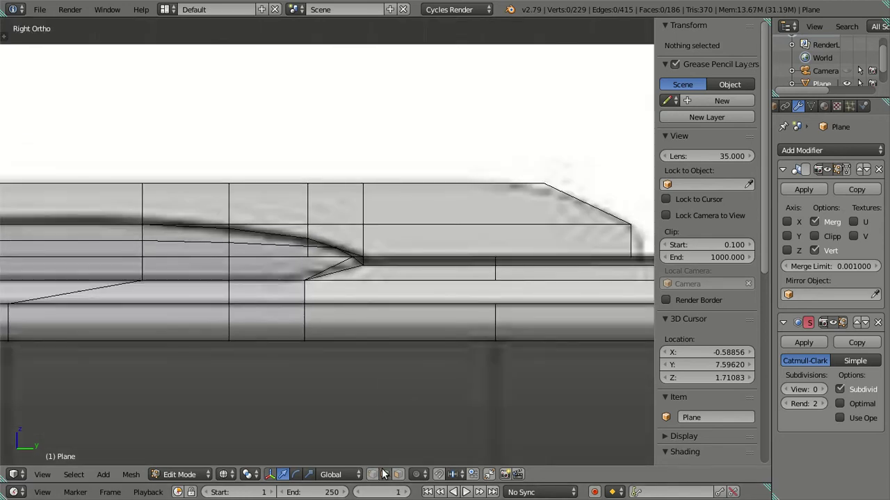
key("Tab")
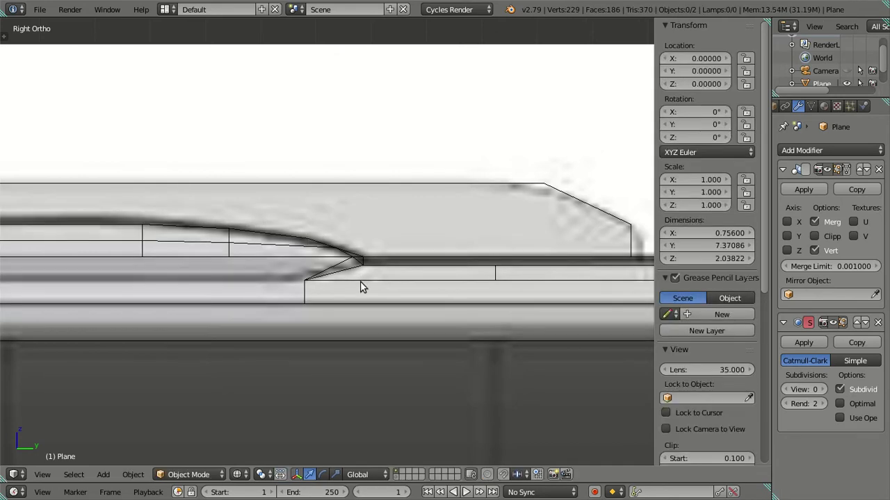
key("KP_4")
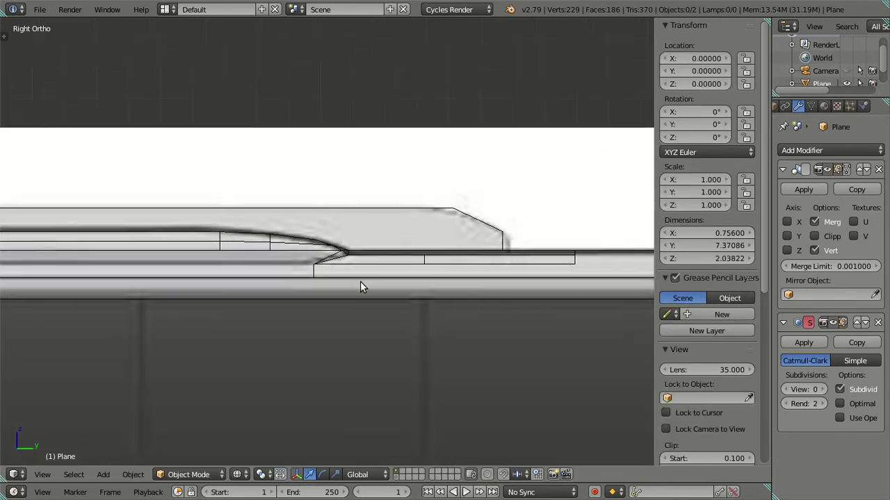
key("Tab")
key("KP_4")
scroll(308, 273, "down", 2)
mouse_move(308, 273)
middle_mouse_down()
mouse_move(469, 302)
mouse_move(513, 287)
middle_mouse_up()
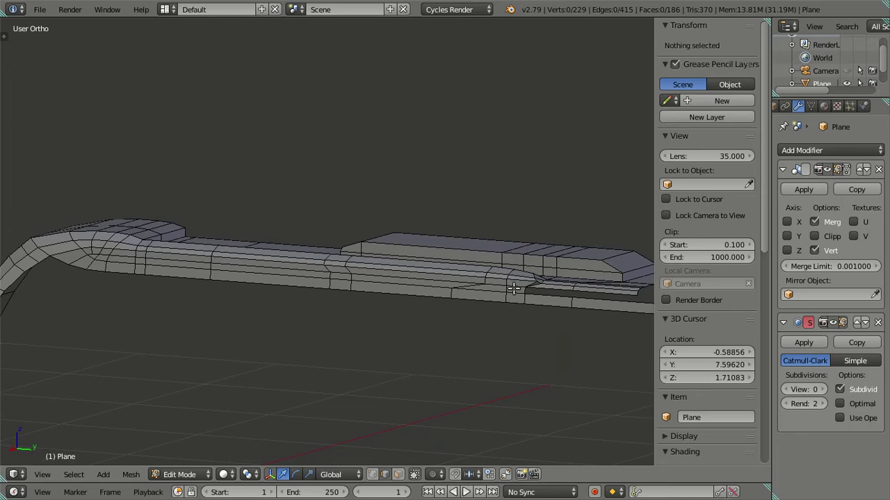
mouse_move(513, 288)
middle_mouse_down()
mouse_move(478, 281)
mouse_move(429, 290)
mouse_move(423, 258)
middle_mouse_up()
scroll(422, 258, "up", 3)
scroll(417, 224, "up", 3)
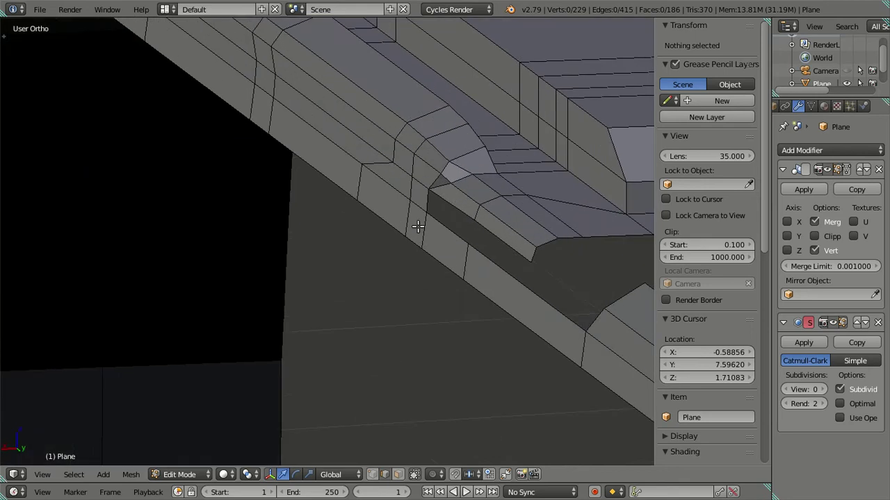
scroll(372, 187, "down", 5)
mouse_move(369, 207)
middle_mouse_down()
mouse_move(330, 215)
mouse_move(310, 235)
mouse_move(293, 192)
middle_mouse_up()
scroll(329, 218, "up", 3)
scroll(232, 253, "up", 2)
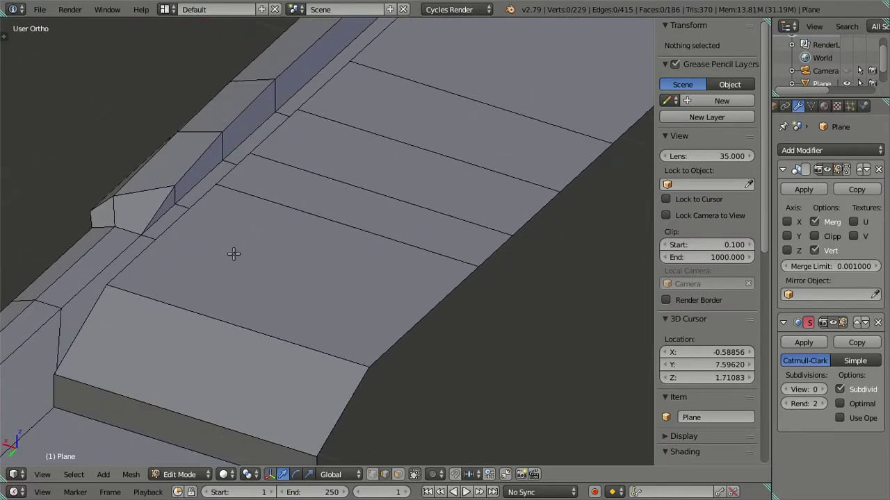
scroll(302, 298, "up", 1)
scroll(249, 260, "up", 2)
right_click(256, 278)
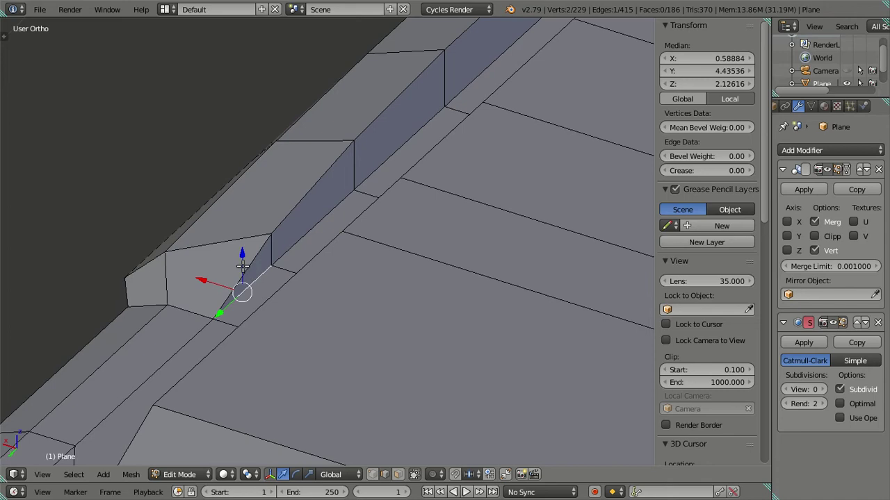
Step: Dissolve the edge loop across the raised section by the slot's front end, leaving 179 faces
scroll(243, 266, "down", 3)
key("a")
mouse_move(248, 258)
middle_mouse_down()
mouse_move(354, 287)
mouse_move(420, 262)
middle_mouse_up()
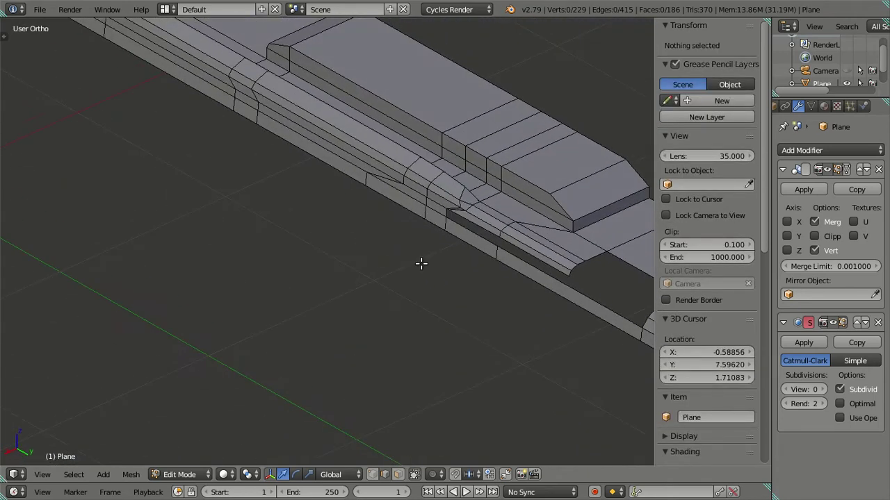
scroll(314, 304, "up", 2)
scroll(314, 304, "up", 2)
right_click(341, 282, "alt")
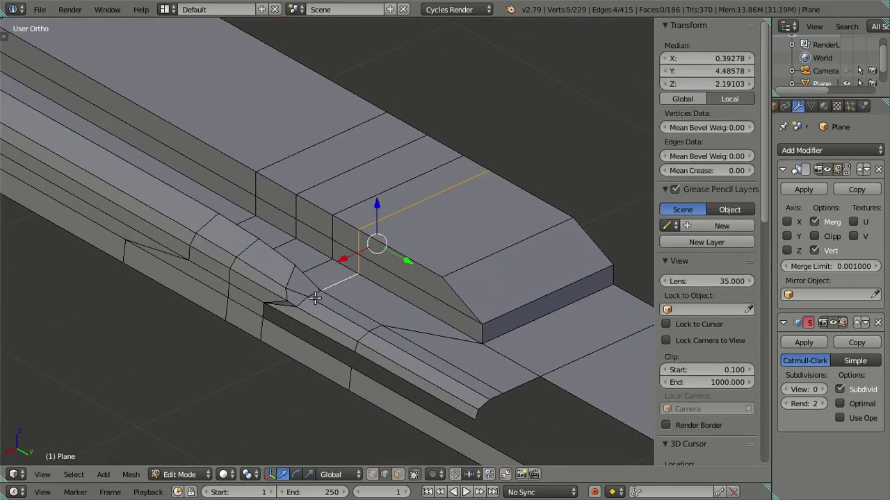
key("x")
left_click(415, 274)
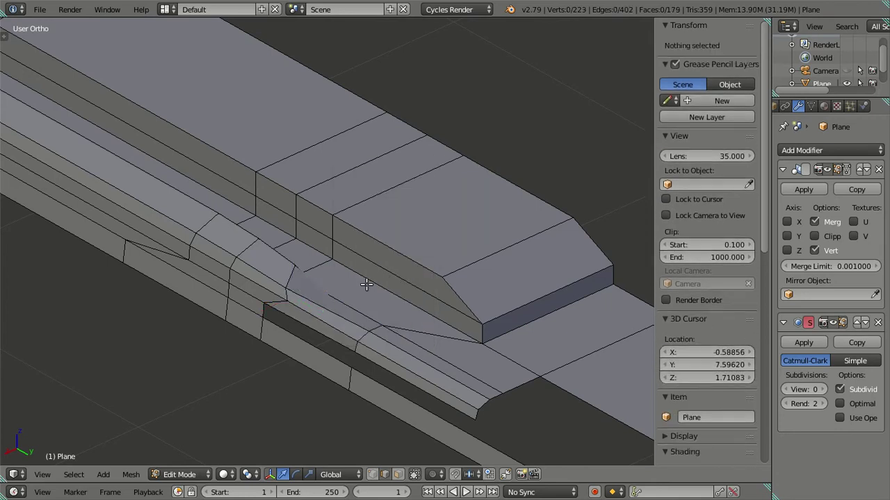
mouse_move(367, 285)
middle_mouse_down()
mouse_move(288, 369)
mouse_move(262, 302)
mouse_move(217, 263)
mouse_move(396, 272)
mouse_move(384, 271)
middle_mouse_up()
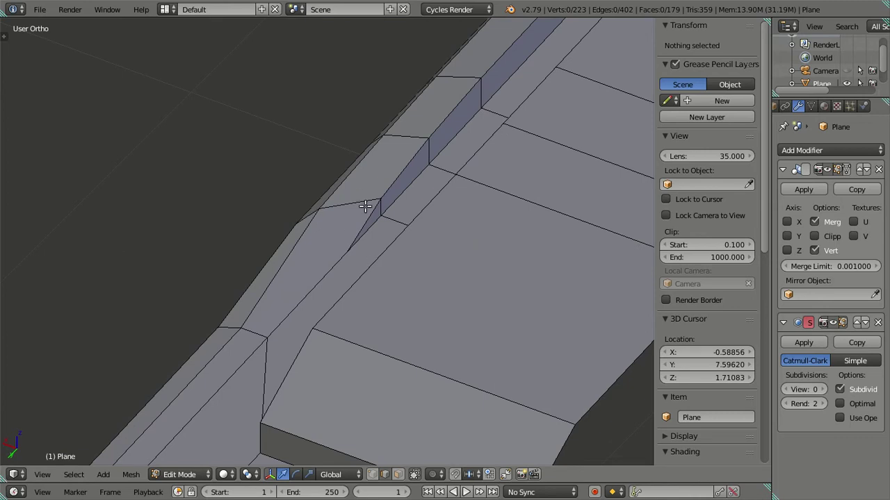
Step: Cut a centred edge loop across the rim and check it against the reference in Right Ortho
key("ctrl+r")
left_click(344, 266)
right_click(344, 266)
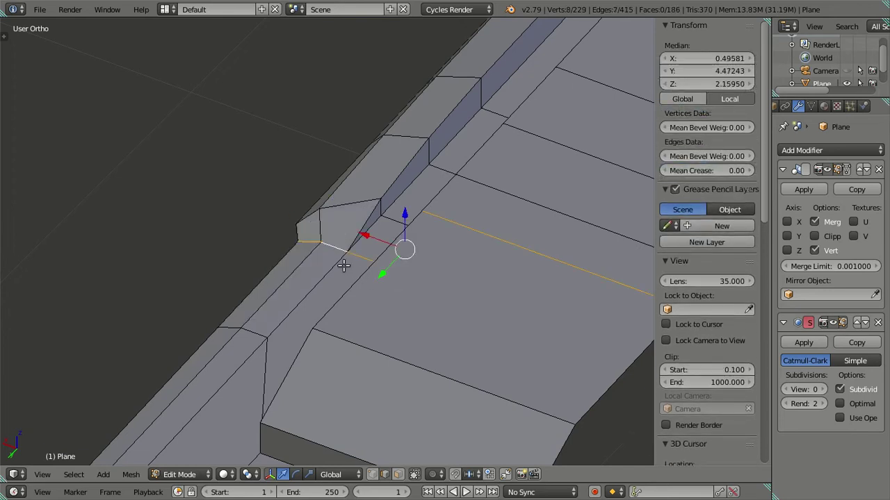
middle_click_drag(343, 265, 511, 239)
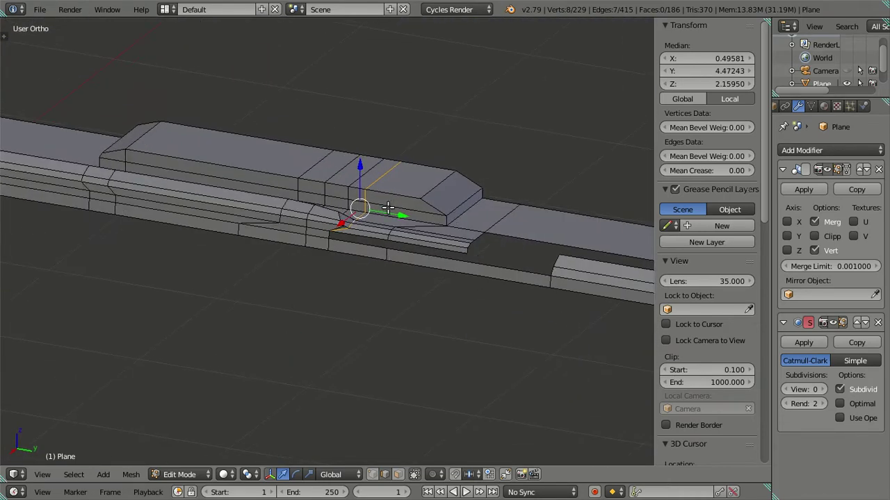
key("KP_3")
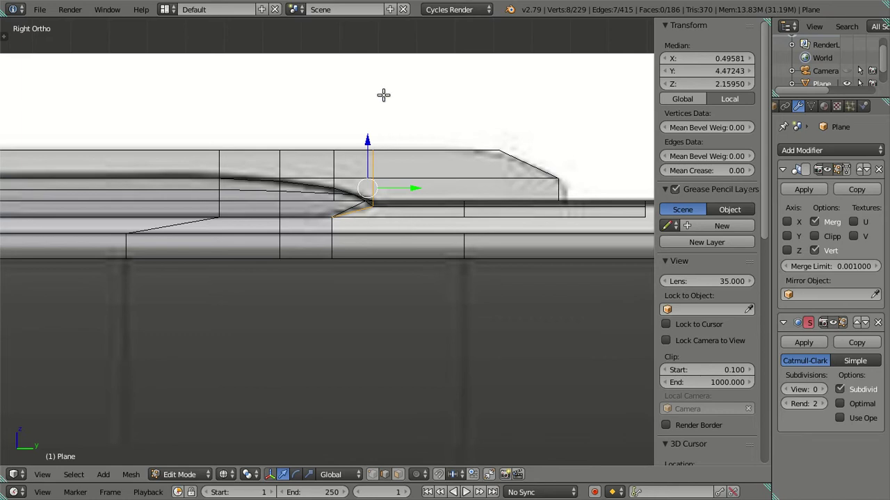
scroll(393, 210, "up", 3)
Step: Select the nine-vertex loop near the rim corner and inspect it, leaving it undeleted
key("a")
mouse_move(394, 211)
middle_mouse_down()
mouse_move(394, 193)
mouse_move(379, 206)
mouse_move(329, 218)
mouse_move(348, 189)
middle_mouse_up()
left_click(348, 189, "alt")
key("a")
left_click(375, 158, "alt")
mouse_move(375, 158)
middle_mouse_down()
mouse_move(431, 173)
mouse_move(399, 230)
mouse_move(318, 170)
middle_mouse_up()
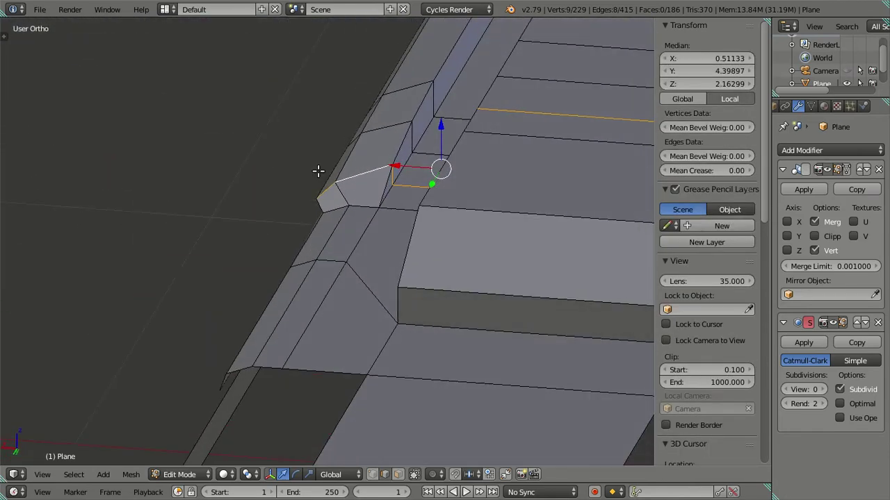
key("x")
mouse_move(492, 213)
middle_mouse_down()
mouse_move(429, 241)
mouse_move(407, 212)
middle_mouse_up()
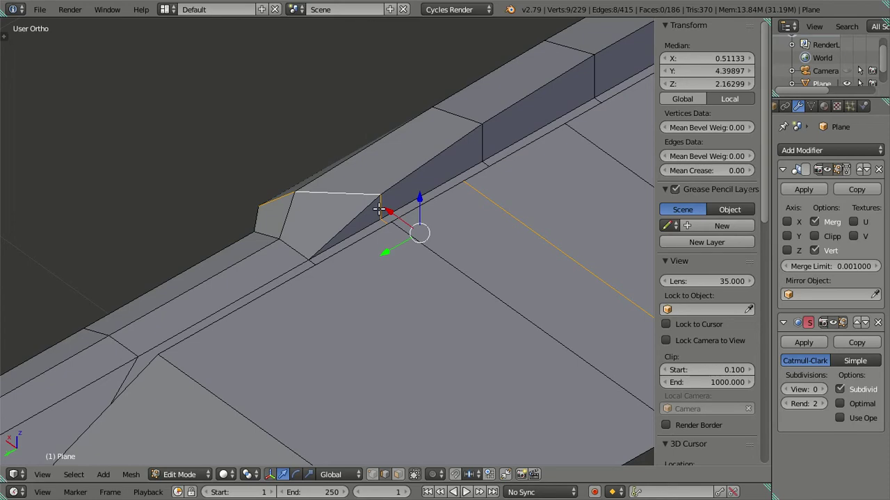
Step: Dissolve the selected edges around the wedge-shaped notch
key("x")
left_click(401, 179)
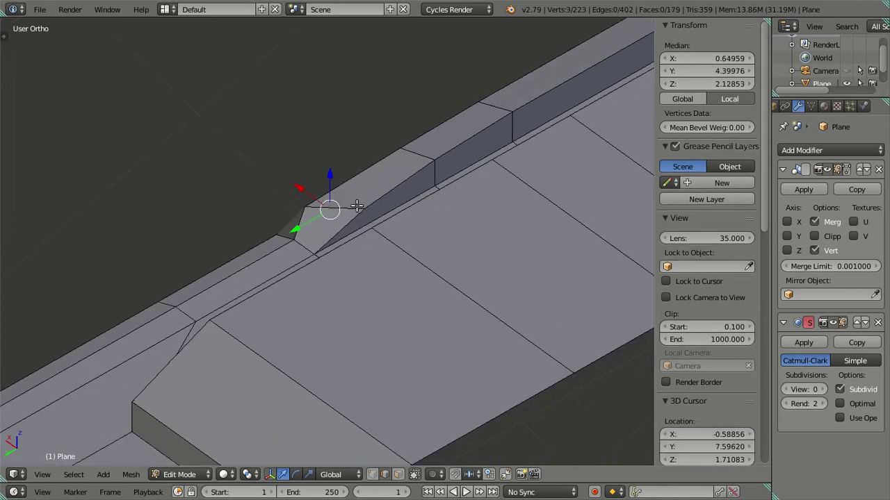
mouse_move(357, 207)
middle_mouse_down()
mouse_move(573, 207)
mouse_move(420, 165)
mouse_move(552, 165)
mouse_move(569, 156)
mouse_move(562, 167)
mouse_move(369, 174)
middle_mouse_up()
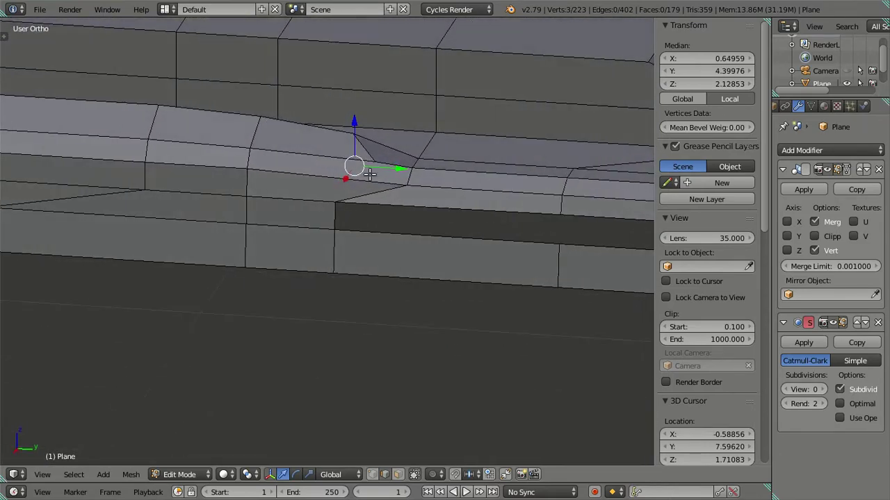
Step: Try merging an edge on the notched strip At Last, then undo the merge
right_click(348, 166)
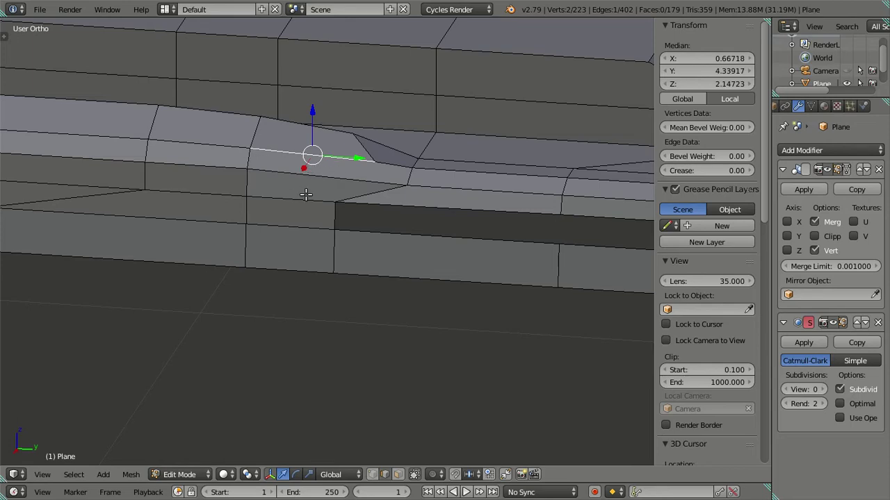
mouse_move(381, 176)
middle_mouse_down()
mouse_move(383, 153)
mouse_move(357, 197)
mouse_move(357, 290)
mouse_move(218, 197)
mouse_move(338, 171)
mouse_move(373, 190)
mouse_move(401, 294)
mouse_move(396, 336)
mouse_move(230, 234)
mouse_move(213, 212)
mouse_move(308, 169)
mouse_move(298, 167)
mouse_move(302, 195)
mouse_move(328, 235)
middle_mouse_up()
right_click(410, 210)
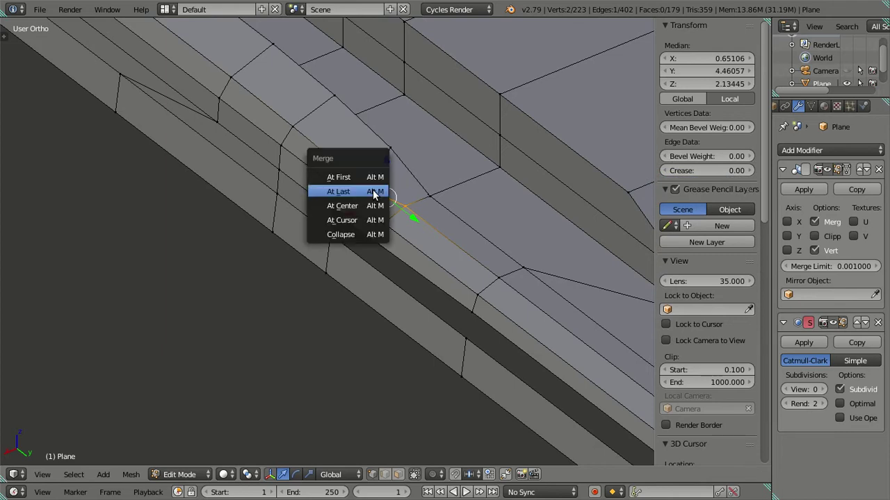
left_click(374, 192)
key("a")
mouse_move(374, 194)
middle_mouse_down()
mouse_move(374, 229)
mouse_move(279, 203)
mouse_move(363, 212)
mouse_move(367, 193)
mouse_move(403, 206)
mouse_move(369, 171)
mouse_move(374, 165)
middle_mouse_up()
key("ctrl+z")
key("ctrl+z")
key("a")
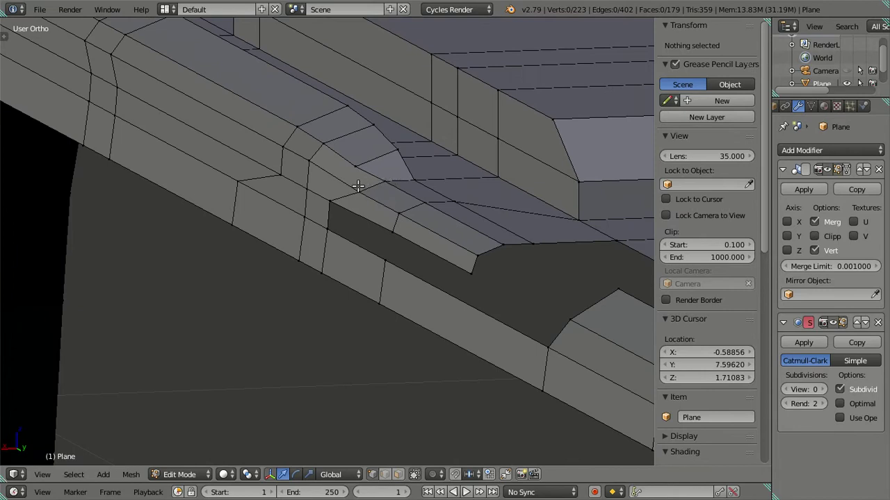
Step: Merge the stray edge's two vertices at the last one with Alt+M
mouse_move(420, 205)
middle_mouse_down()
mouse_move(411, 225)
mouse_move(397, 215)
mouse_move(373, 229)
mouse_move(395, 225)
mouse_move(403, 184)
middle_mouse_up()
right_click(402, 184)
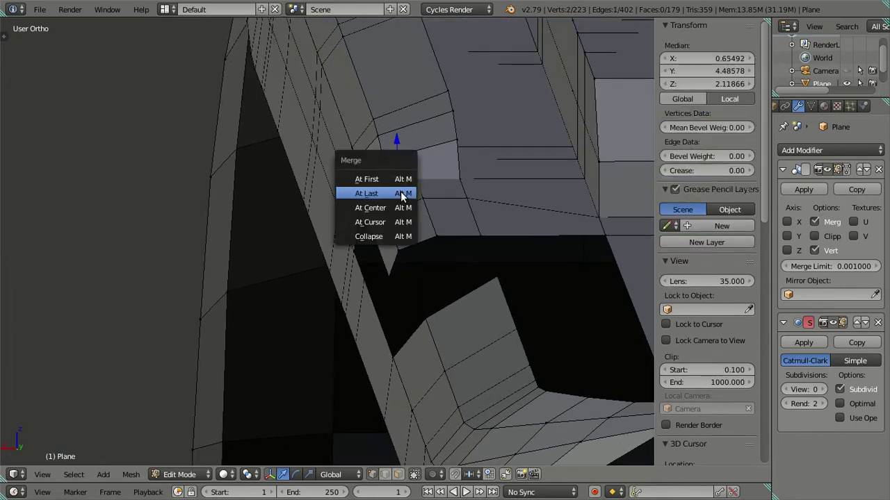
left_click(402, 194)
Step: Dissolve the leftover edge chain along the strip, using Dissolve Edges rather than Dissolve Vertices
mouse_move(403, 192)
middle_mouse_down()
mouse_move(403, 184)
mouse_move(472, 184)
mouse_move(536, 199)
mouse_move(502, 247)
middle_mouse_up()
right_click(502, 246, "alt")
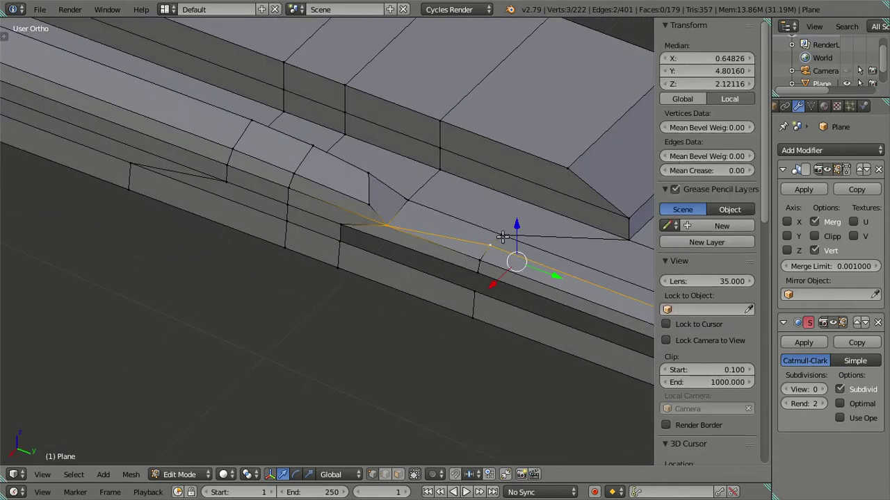
scroll(502, 237, "down", 2)
key("x")
left_click(512, 217)
key("ctrl+z")
key("x")
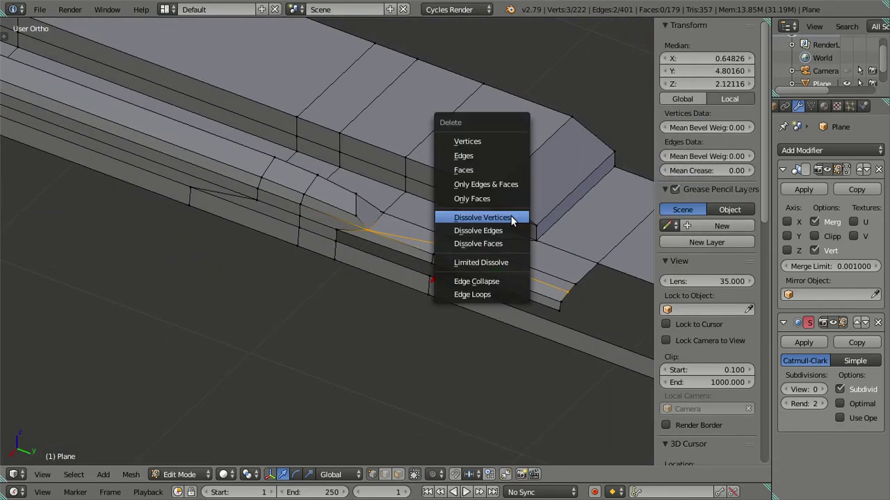
left_click(509, 231)
mouse_move(433, 232)
middle_mouse_down()
mouse_move(327, 185)
mouse_move(353, 292)
mouse_move(364, 261)
mouse_move(331, 161)
middle_mouse_up()
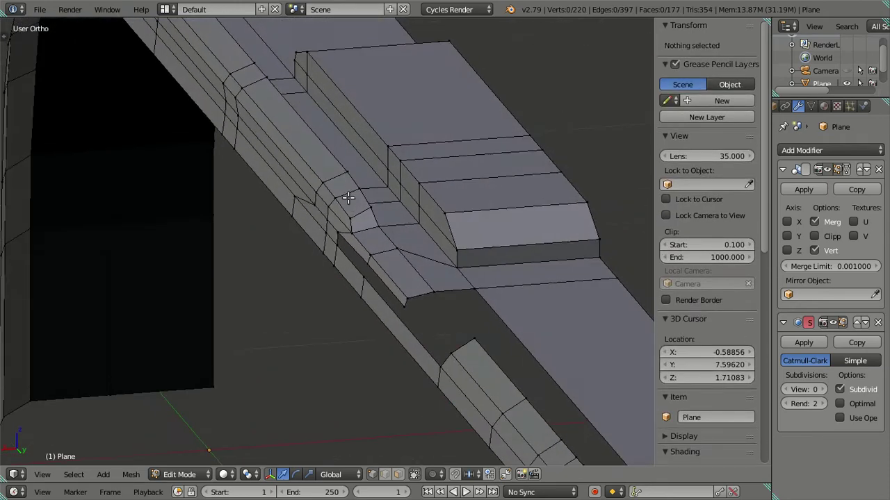
mouse_move(342, 273)
middle_mouse_down()
mouse_move(413, 302)
mouse_move(430, 331)
mouse_move(346, 226)
mouse_move(338, 190)
mouse_move(294, 246)
mouse_move(371, 224)
middle_mouse_up()
Step: Add two edge loops across the top panel, sliding the second to Y 6.35498
right_click(311, 243)
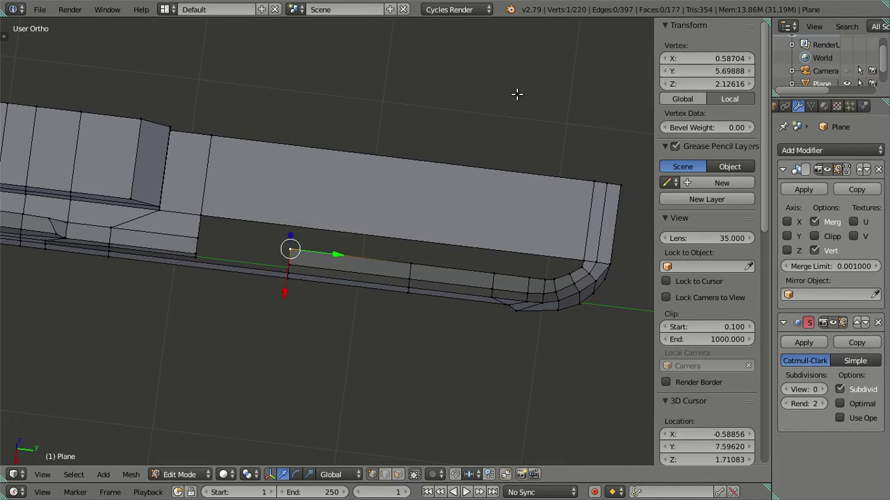
key("ctrl+r")
left_click(415, 164)
right_click(416, 163)
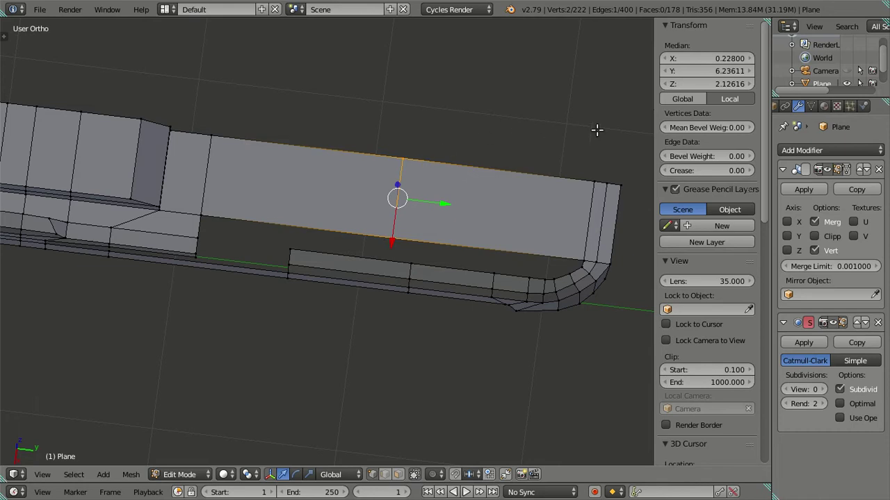
left_click_drag(684, 72, 650, 72)
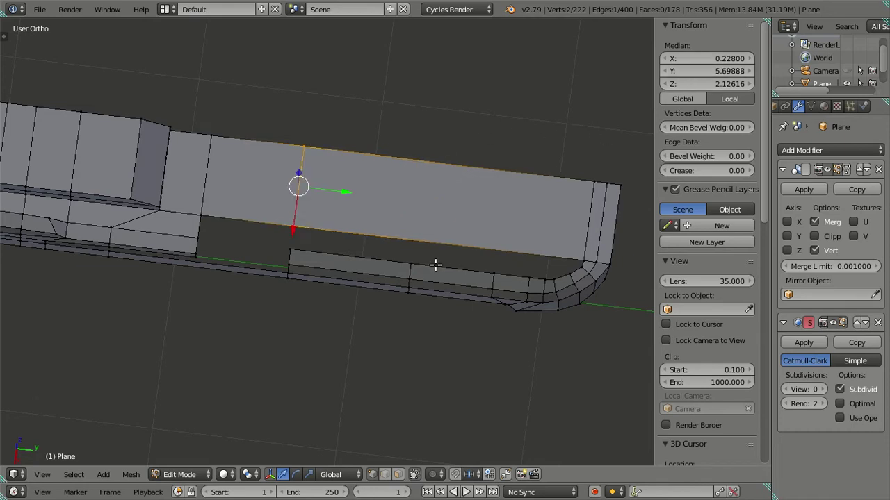
right_click(411, 264)
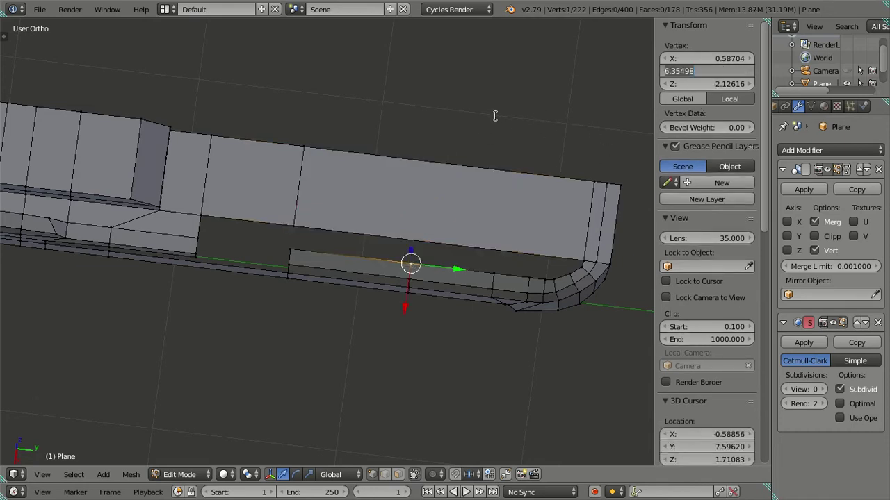
key("ctrl+r")
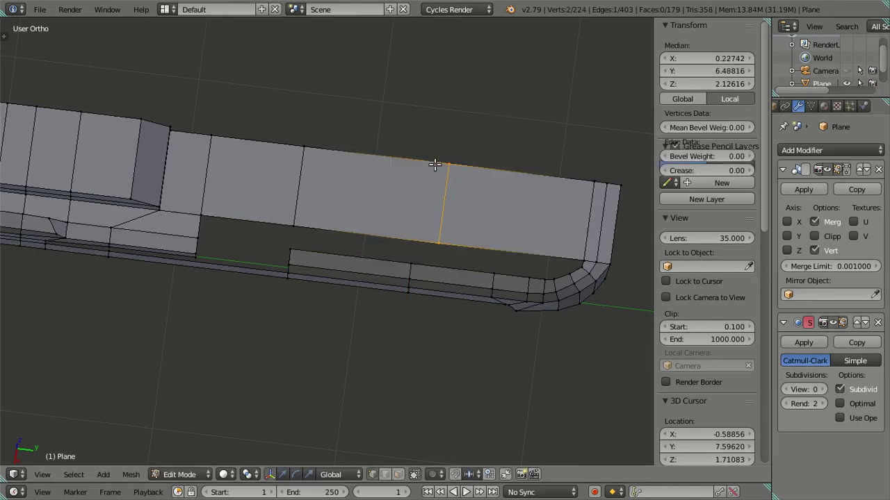
left_click(435, 164)
right_click(435, 164)
left_click_drag(696, 72, 689, 71)
Step: Fill a face between the lower strip's top edge and the upper panel edge
key("KP_3")
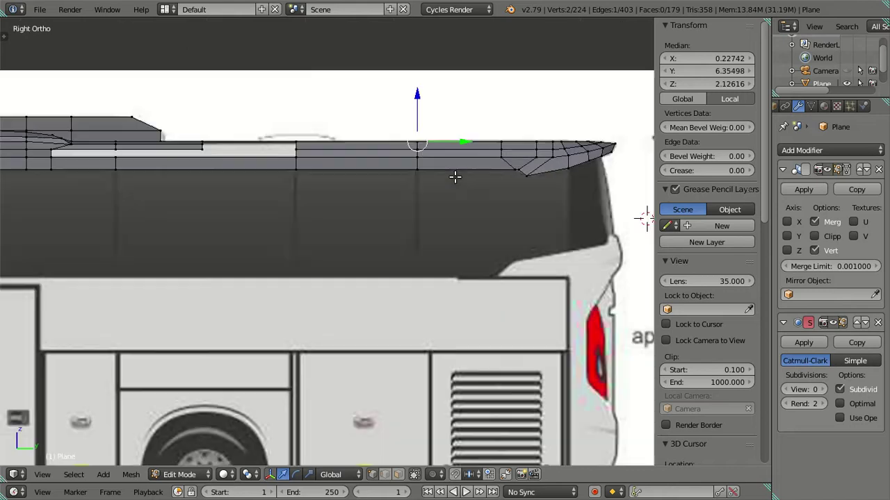
scroll(453, 180, "down", 1)
key("a")
mouse_move(405, 185)
middle_mouse_down()
mouse_move(335, 254)
mouse_move(413, 301)
middle_mouse_up()
scroll(366, 221, "up", 2)
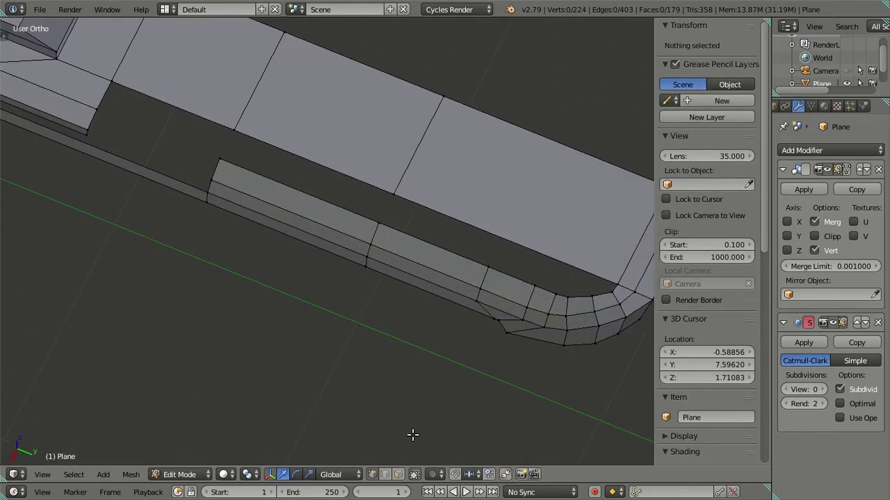
left_click(295, 194)
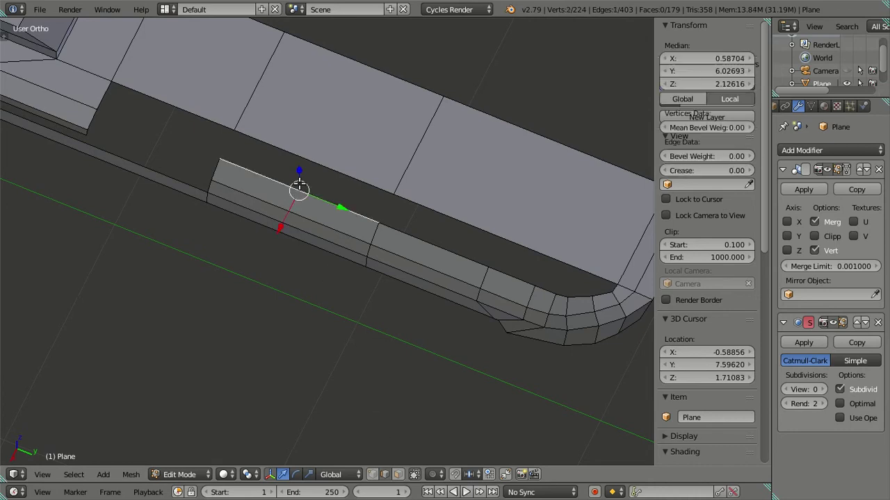
left_click(306, 167, "shift")
key("f")
right_click(415, 228)
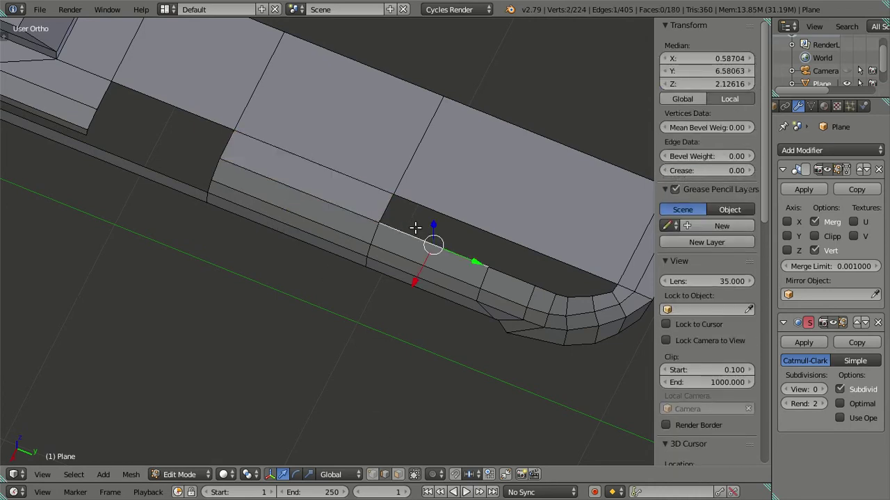
key("a")
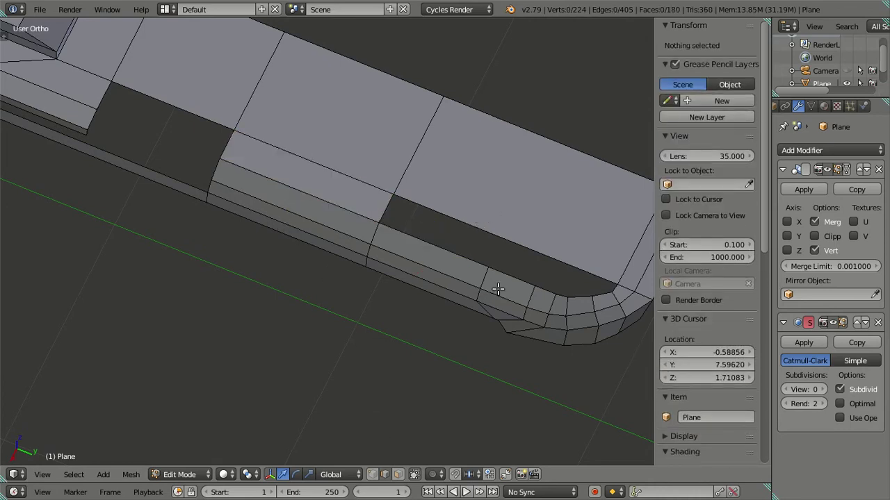
Step: Extrude the vertical edge near the rounded end up to the panel and fill the gap
right_click(489, 278)
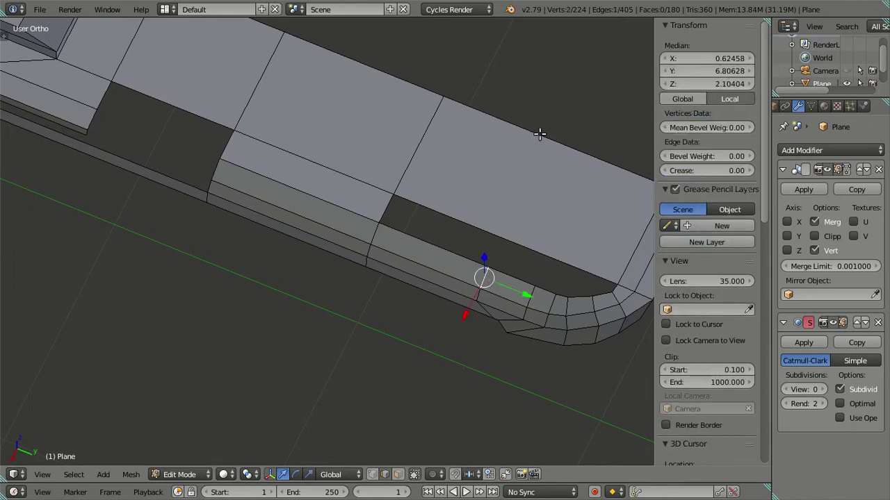
key("e")
left_click(539, 133)
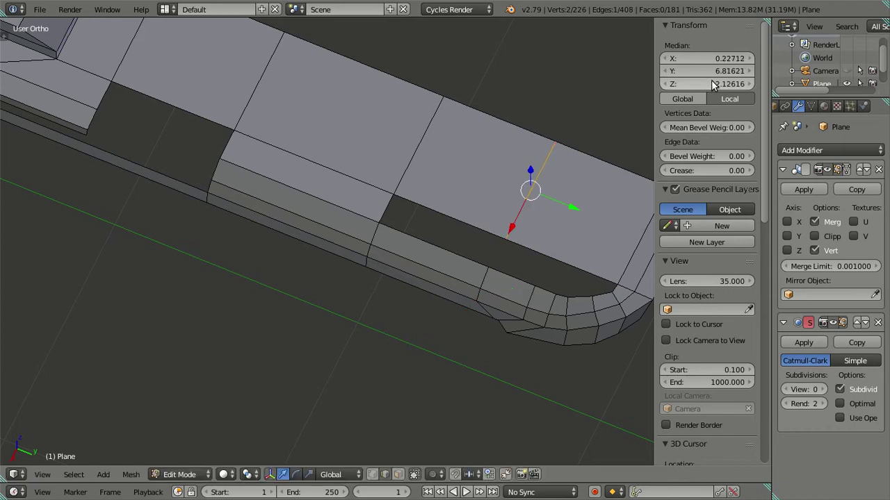
left_click_drag(712, 71, 705, 71)
right_click(453, 227, "alt")
key("f")
mouse_move(496, 267)
middle_mouse_down()
mouse_move(292, 208)
mouse_move(312, 211)
mouse_move(368, 186)
mouse_move(368, 254)
mouse_move(463, 272)
mouse_move(403, 230)
mouse_move(396, 258)
mouse_move(371, 249)
mouse_move(423, 249)
mouse_move(428, 281)
middle_mouse_up()
key("a")
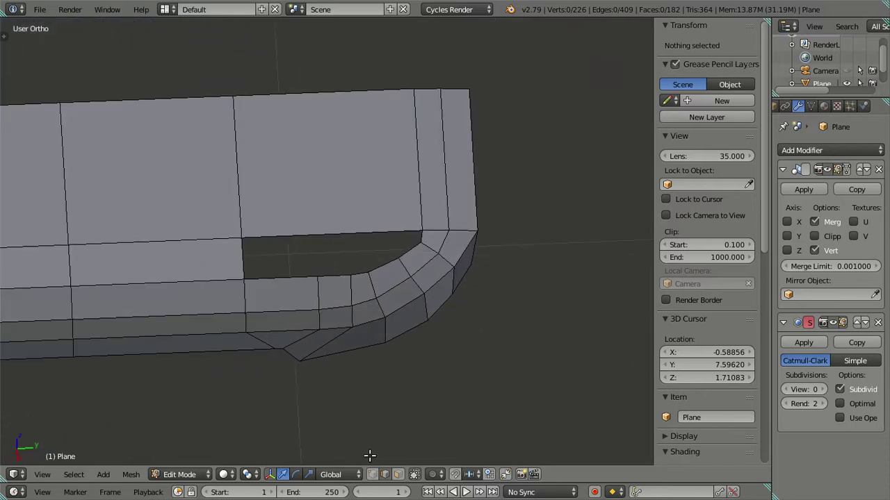
Step: Add a centred vertical loop cut across the top panel near the rounded end
right_click(316, 267)
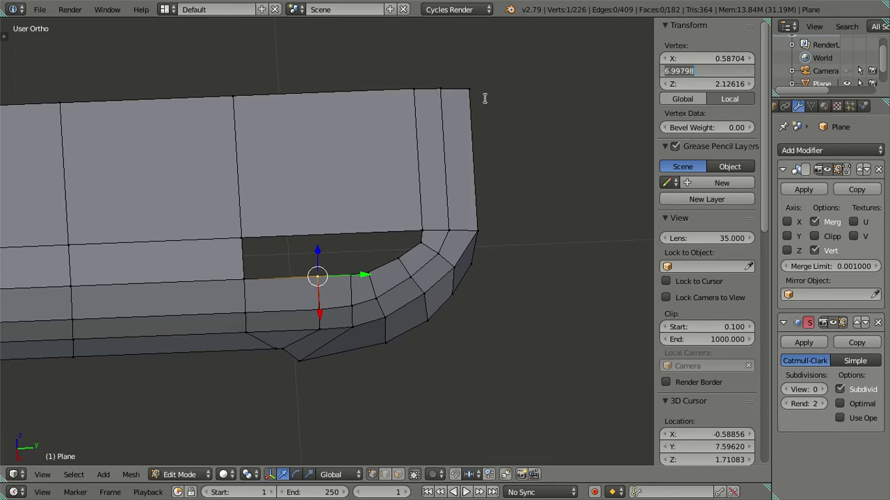
key("ctrl+r")
left_click(341, 90)
right_click(341, 90)
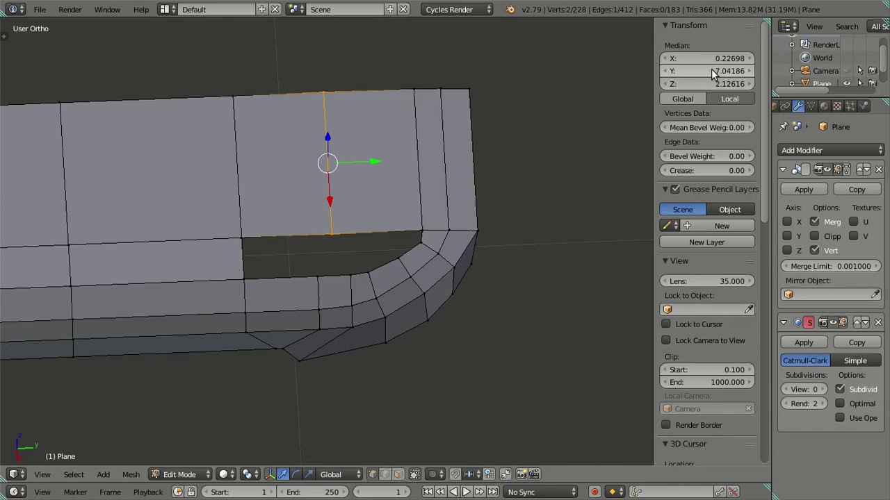
right_click(349, 265)
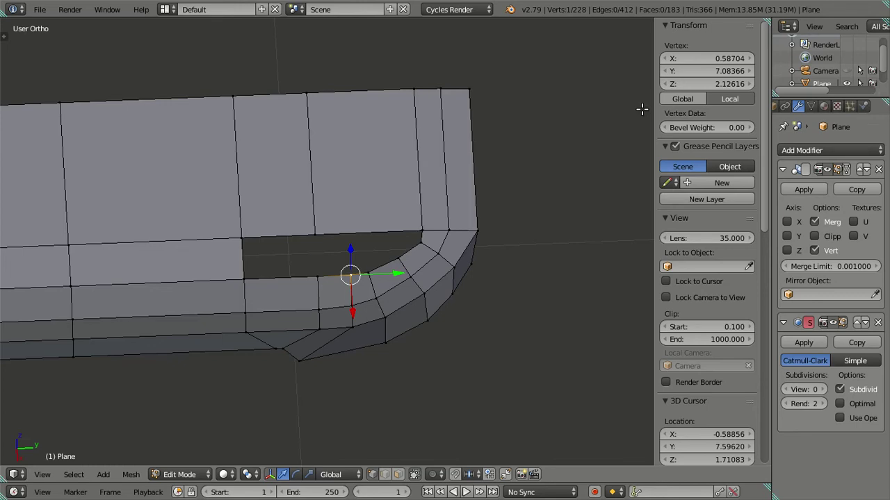
scroll(437, 254, "down", 4)
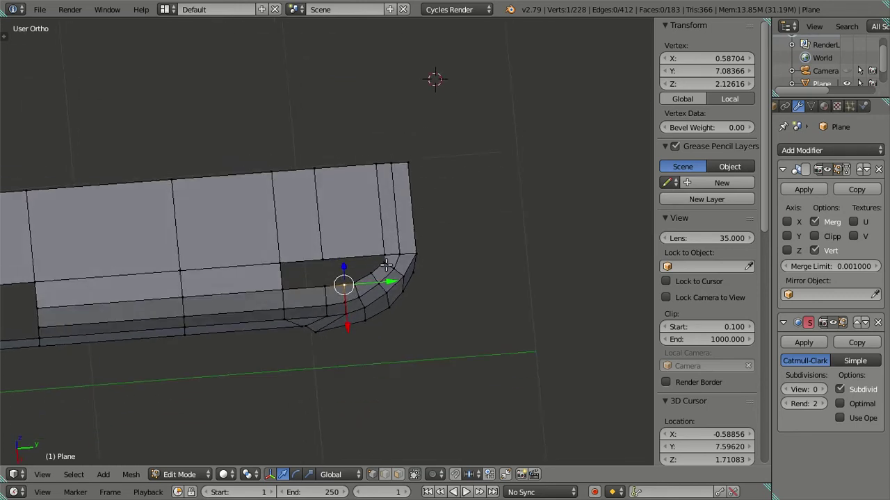
Step: In top view, frame the rounded corner and select two corner vertices, cancelling their move
middle_click_drag(387, 250, 421, 303)
key("KP_7")
scroll(440, 292, "up", 3)
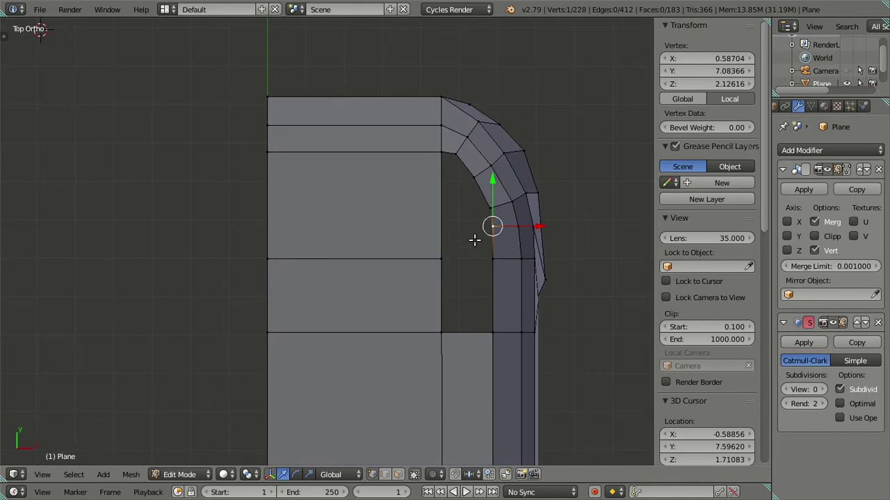
middle_click_drag(484, 232, 333, 253, "shift")
scroll(372, 221, "up", 1)
left_click(391, 196, "shift")
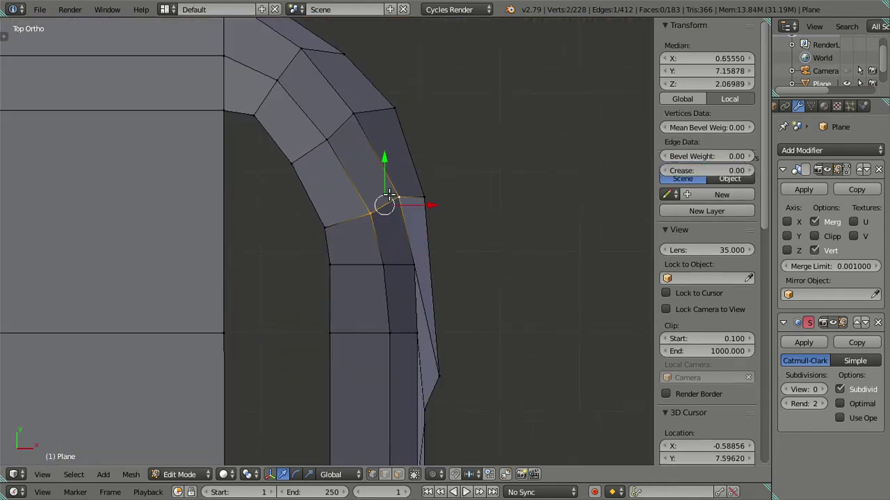
key("g")
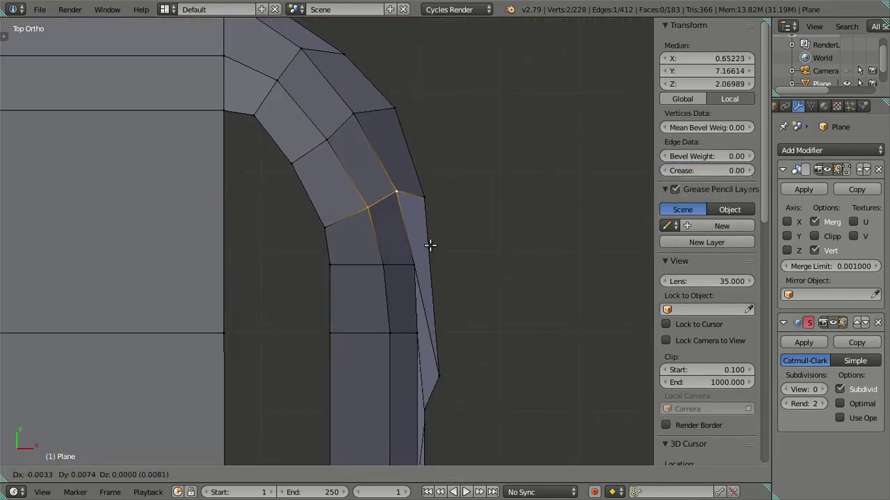
right_click(428, 243)
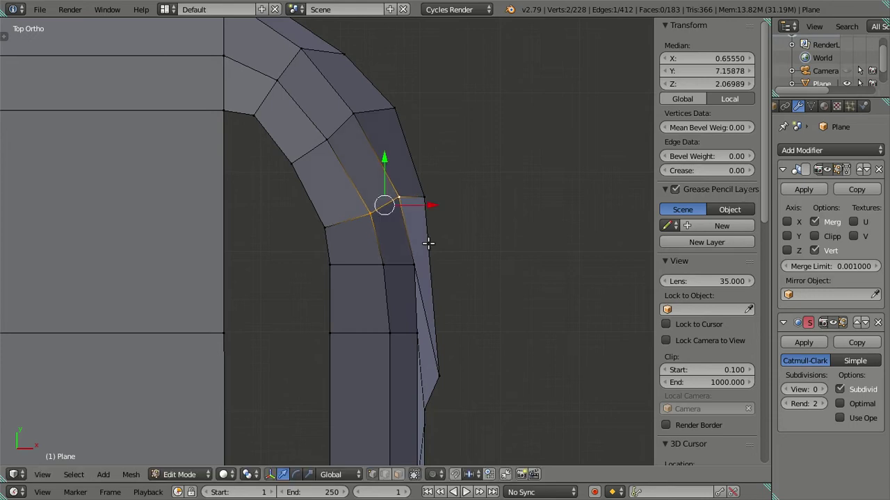
Step: Nudge two corner vertices to space the curve's segments more evenly
right_click(373, 209)
key("g")
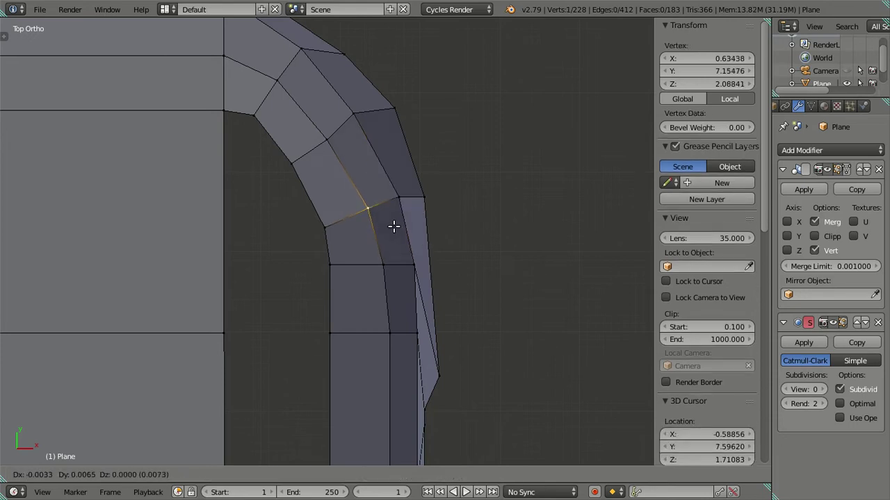
left_click(391, 225)
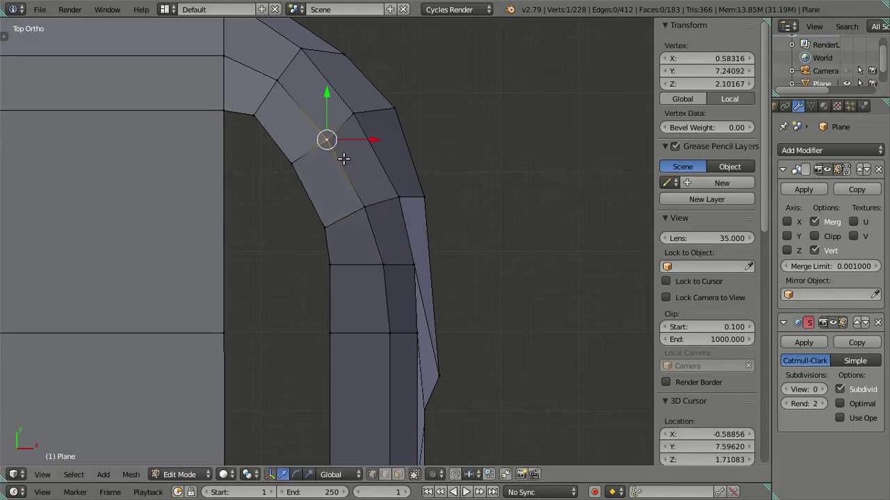
key("g")
left_click(366, 169)
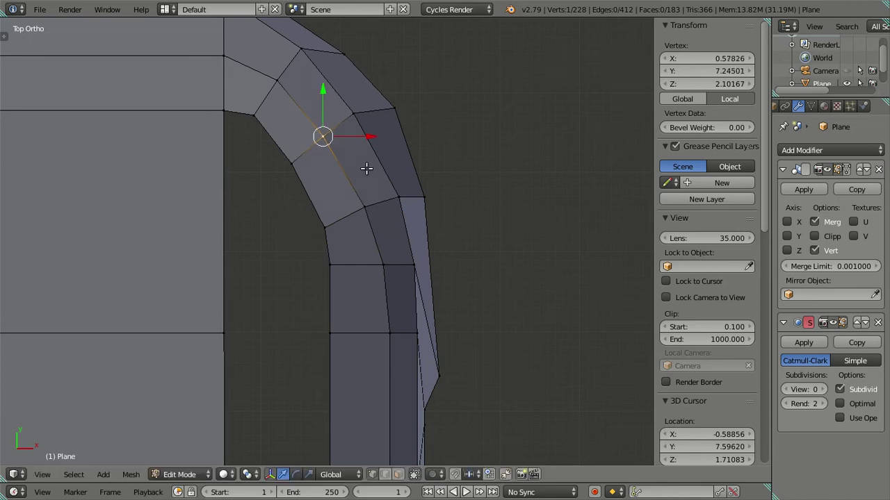
key("a")
mouse_move(403, 199)
middle_mouse_down()
mouse_move(317, 188)
mouse_move(314, 93)
mouse_move(324, 280)
mouse_move(347, 202)
mouse_move(477, 159)
mouse_move(323, 258)
mouse_move(353, 280)
mouse_move(341, 243)
middle_mouse_up()
Step: Knife-cut two vertical edges from the upper face down to the corner curve vertices
right_click(332, 231)
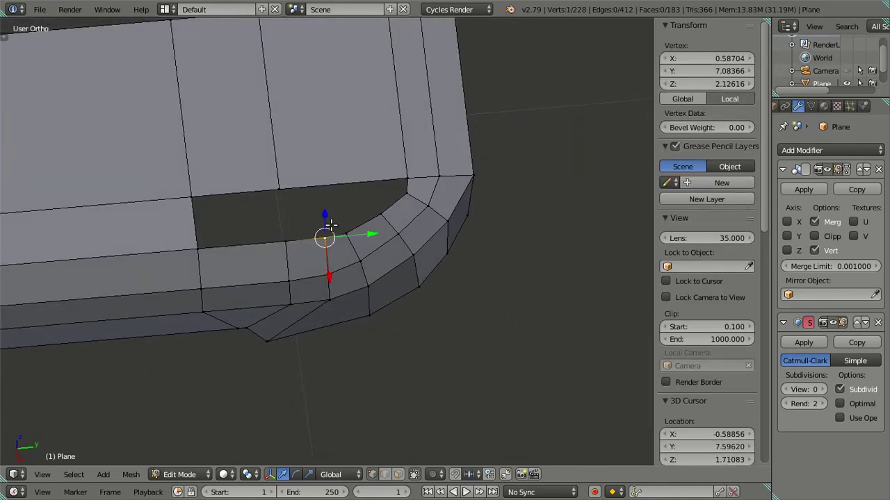
left_click(702, 69)
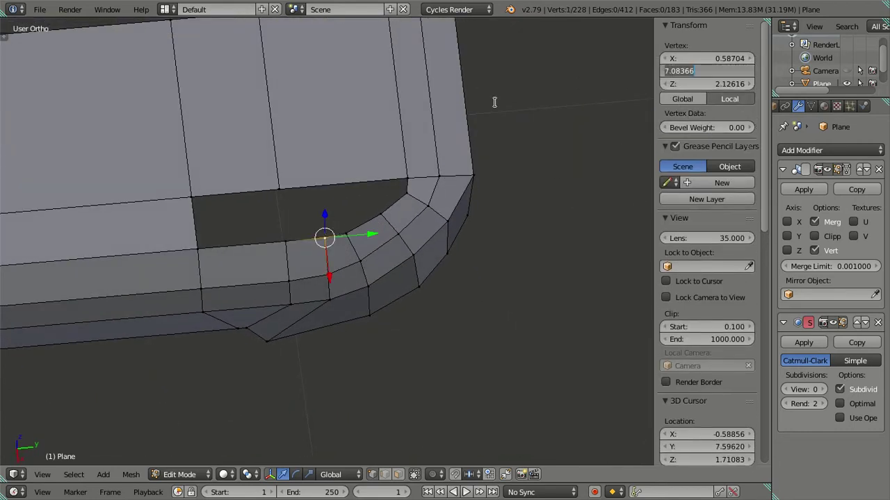
key("k")
left_click(346, 182)
key("Return")
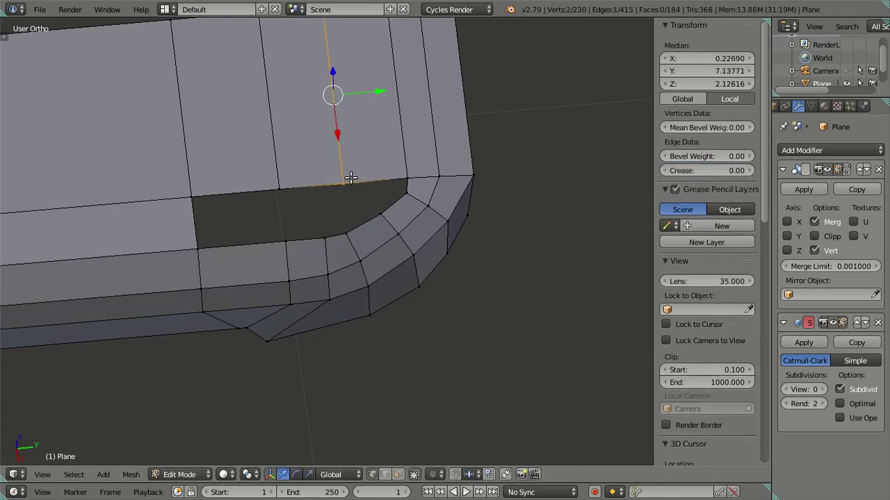
right_click(344, 229)
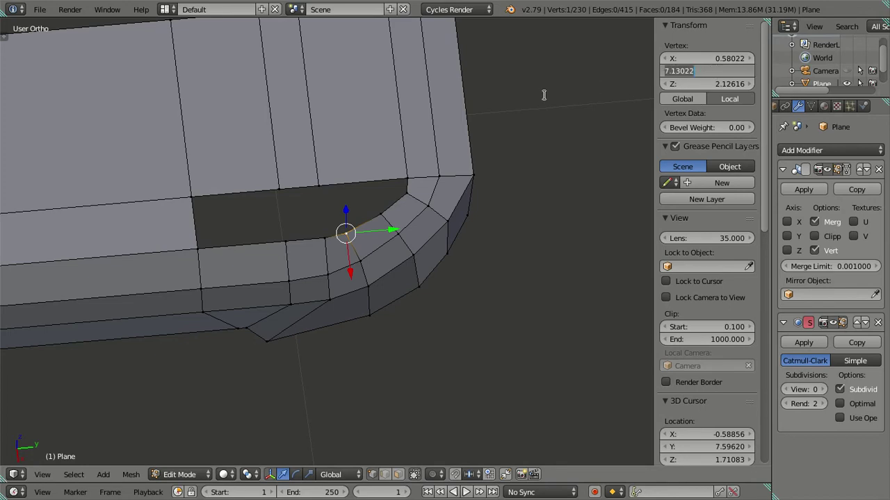
key("k")
left_click(362, 182)
key("Return")
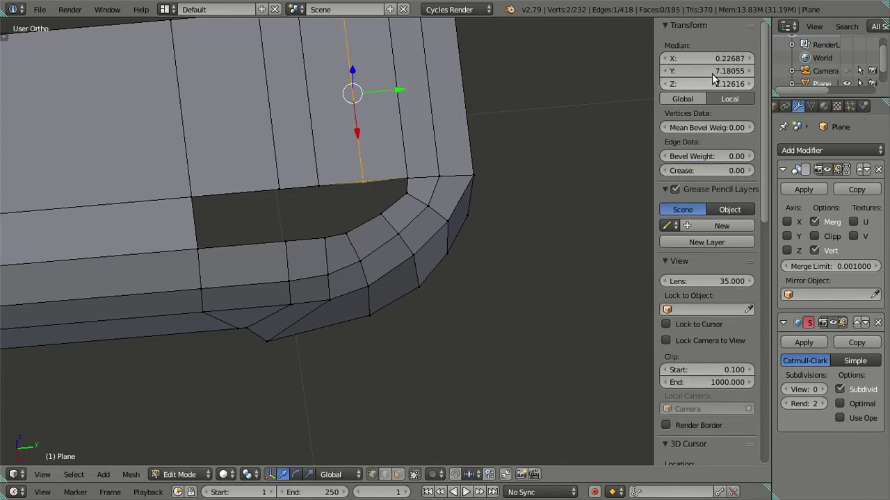
Step: Knife-cut a third vertical edge down to the next curve vertex
right_click(381, 213)
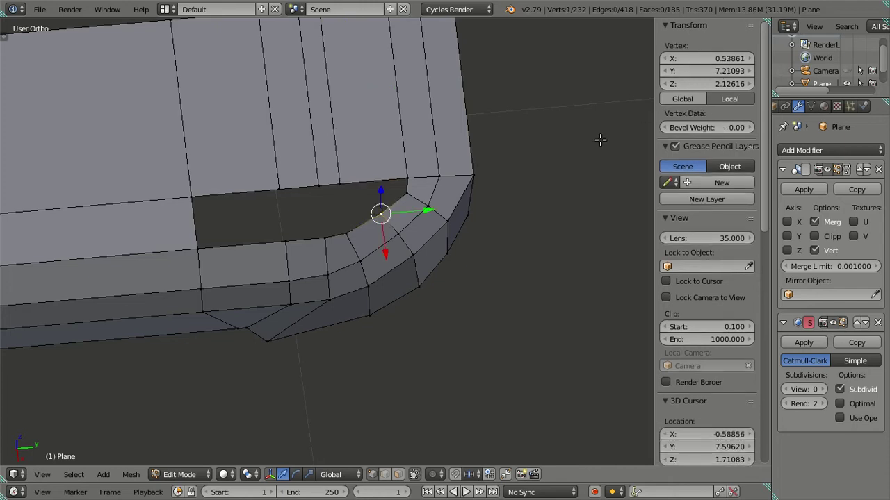
left_click(693, 73)
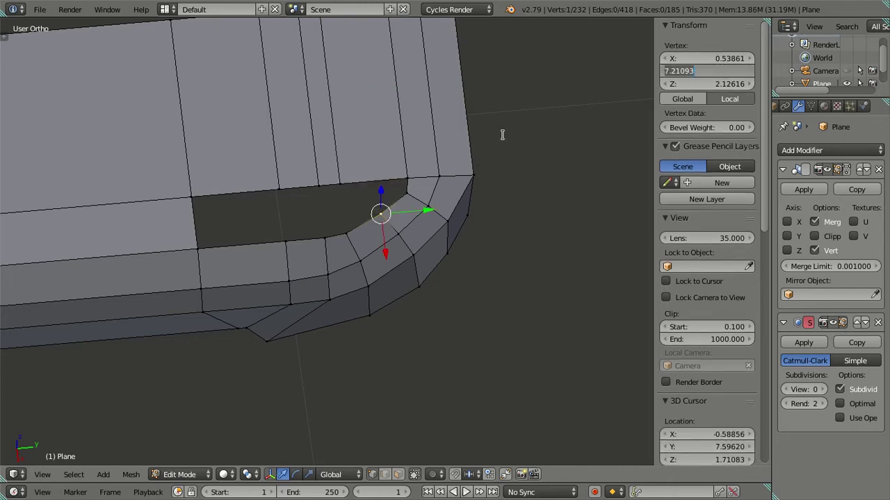
key("k")
left_click(379, 183)
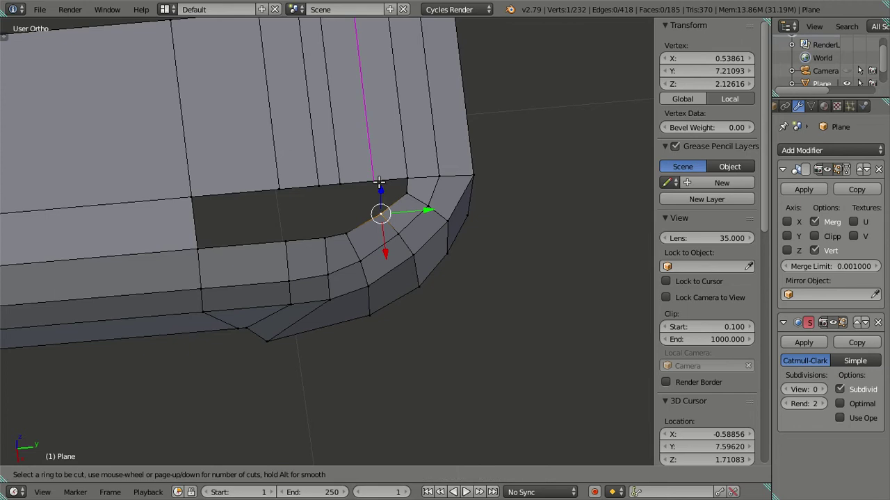
left_click(356, 20)
key("Return")
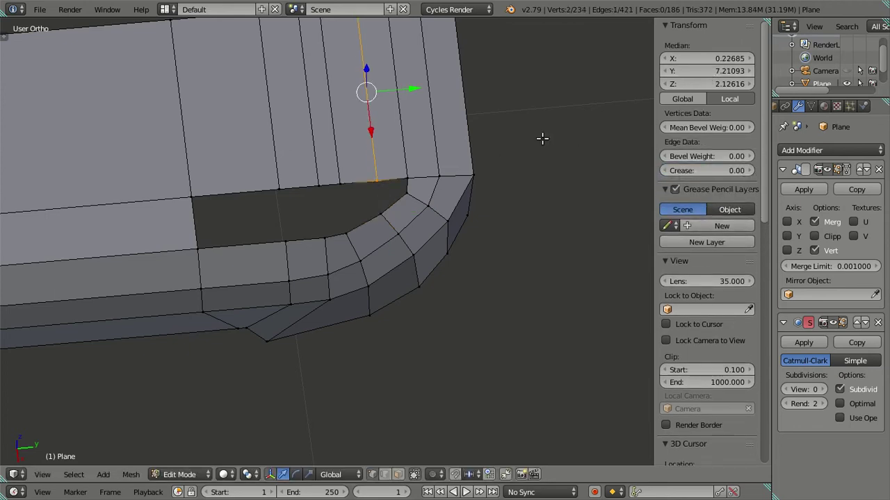
Step: Try sliding the edge chain beside the new cuts, then undo the slide
key("a")
right_click(376, 188, "alt")
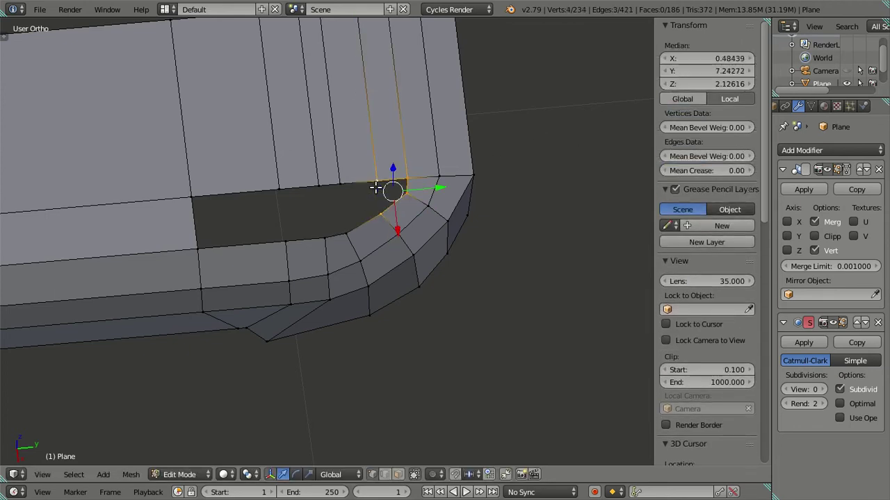
key("g")
key("g")
left_click(324, 226)
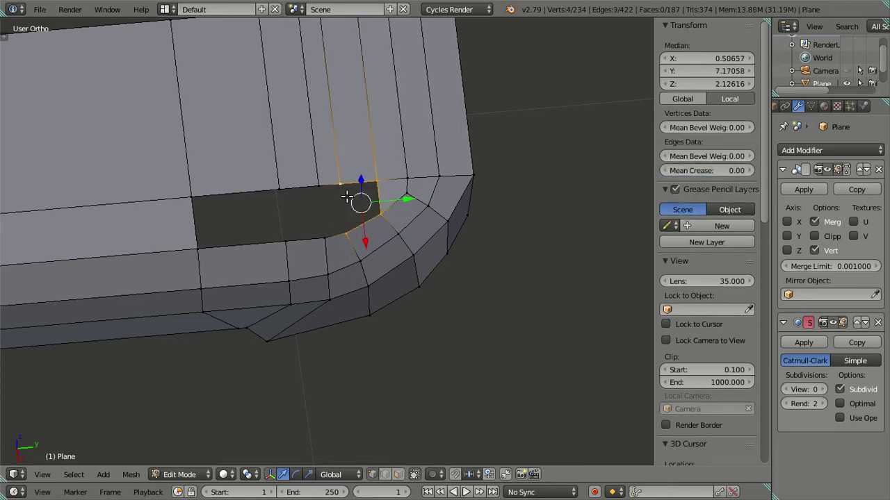
key("ctrl+z")
key("ctrl+shift+z")
key("ctrl+z")
Step: Fill the leftover hole from its three corner vertices with a new face
right_click(198, 247)
right_click(194, 201, "shift")
right_click(279, 236, "shift")
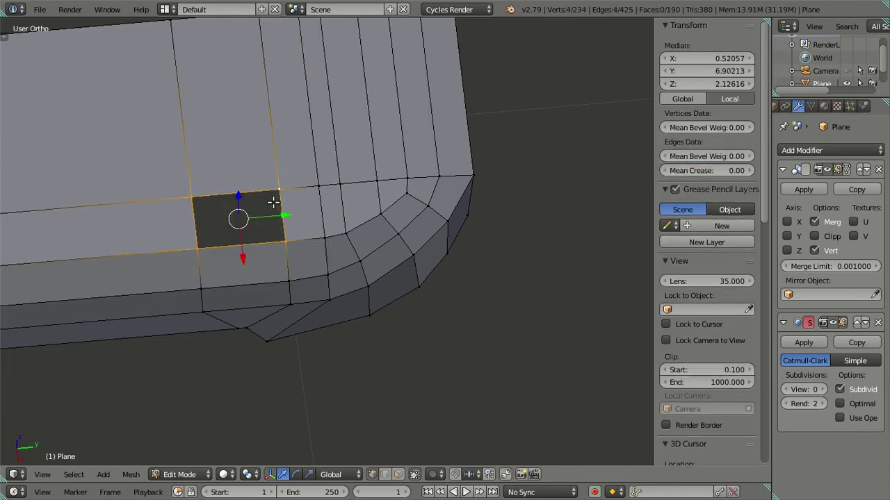
key("f")
key("a")
scroll(278, 199, "down", 3)
mouse_move(278, 199)
middle_mouse_down()
mouse_move(440, 244)
mouse_move(421, 253)
mouse_move(424, 314)
mouse_move(552, 194)
mouse_move(532, 260)
mouse_move(520, 185)
mouse_move(571, 182)
mouse_move(417, 188)
mouse_move(350, 153)
mouse_move(315, 152)
mouse_move(305, 260)
mouse_move(278, 229)
mouse_move(264, 260)
mouse_move(302, 182)
mouse_move(352, 236)
mouse_move(417, 224)
mouse_move(441, 190)
mouse_move(487, 169)
mouse_move(482, 255)
mouse_move(368, 141)
mouse_move(331, 132)
middle_mouse_up()
Step: Set the Subdivision Surface view level to 2 and inspect the smoothed rounded end
key("Tab")
key("Tab")
key("Tab")
left_click_drag(819, 390, 834, 389)
mouse_move(149, 149)
middle_mouse_down()
mouse_move(174, 209)
mouse_move(344, 229)
mouse_move(364, 224)
mouse_move(399, 114)
mouse_move(225, 107)
mouse_move(171, 127)
mouse_move(172, 165)
mouse_move(167, 146)
mouse_move(175, 164)
mouse_move(276, 201)
middle_mouse_up()
key("Tab")
mouse_move(289, 165)
middle_mouse_down()
mouse_move(294, 220)
mouse_move(292, 165)
mouse_move(454, 158)
mouse_move(551, 163)
mouse_move(546, 171)
mouse_move(549, 158)
middle_mouse_up()
key("Tab")
mouse_move(476, 182)
middle_mouse_down()
mouse_move(253, 188)
mouse_move(336, 164)
mouse_move(338, 188)
mouse_move(318, 192)
mouse_move(331, 199)
mouse_move(347, 230)
mouse_move(350, 274)
middle_mouse_up()
key("Tab")
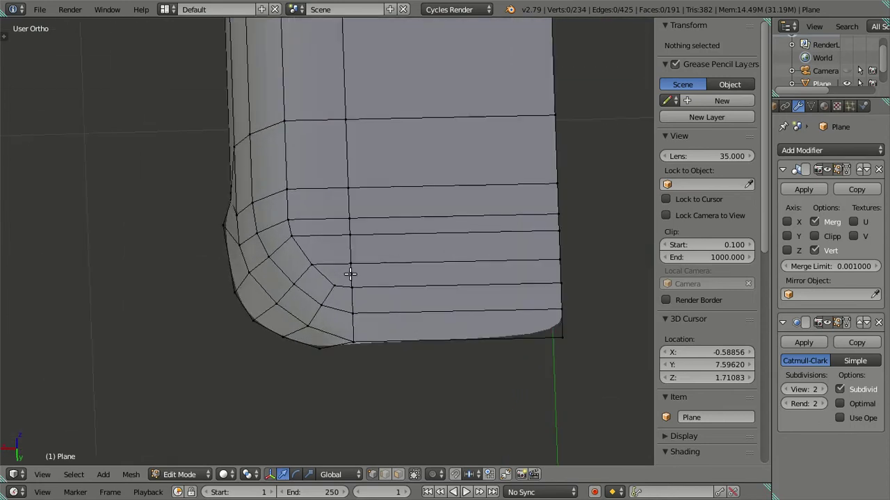
Step: In top view, slide the edge loop beside the rounded corner along X
right_click(355, 304)
scroll(347, 189, "down", 4)
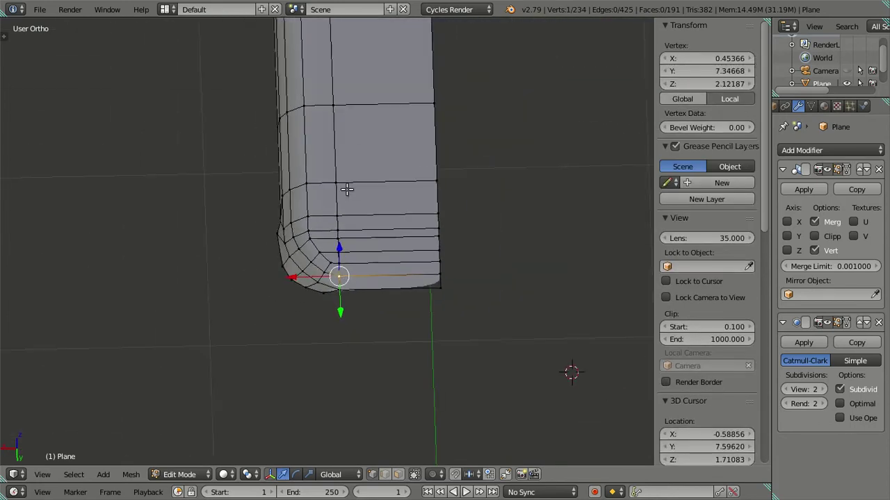
scroll(338, 215, "up", 2, "ctrl")
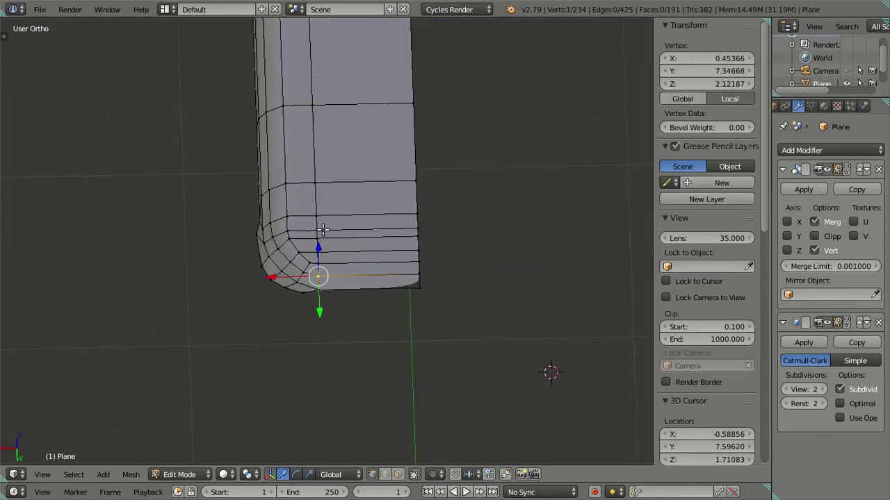
scroll(323, 229, "up", 2)
right_click(315, 225, "alt")
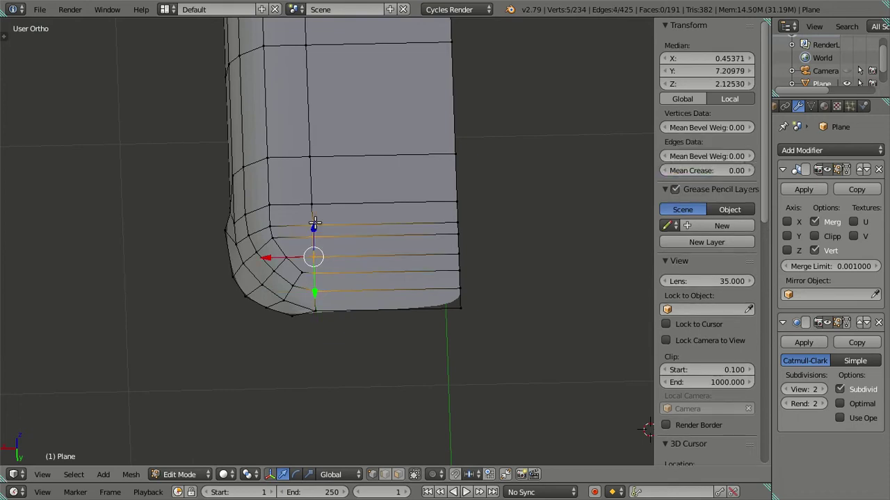
key("KP_7")
scroll(343, 182, "up", 2)
key("g")
key("x")
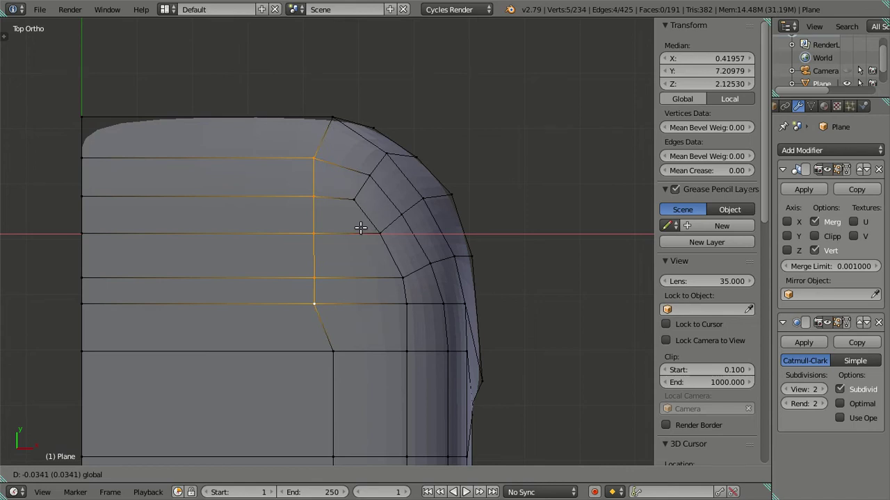
left_click(361, 228)
Step: Shift the vertex path along the corner curve along X, then Y, and preview the smoothed corner
right_click(401, 280)
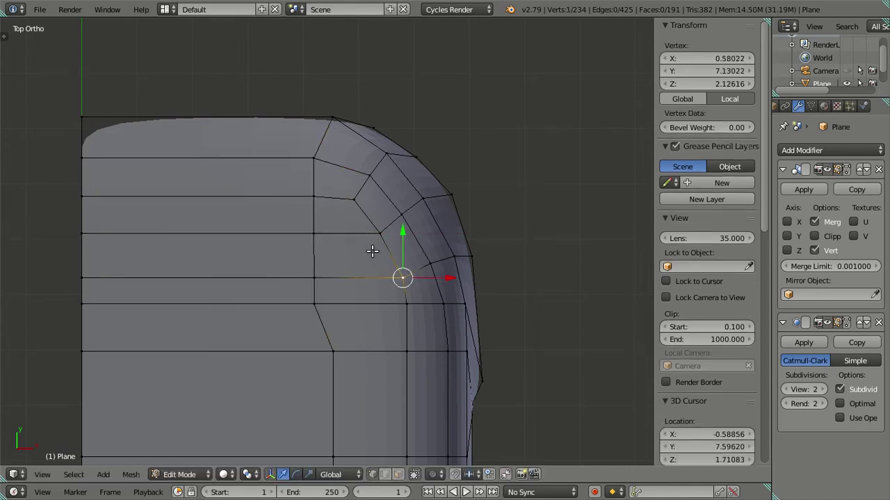
right_click(350, 200, "ctrl")
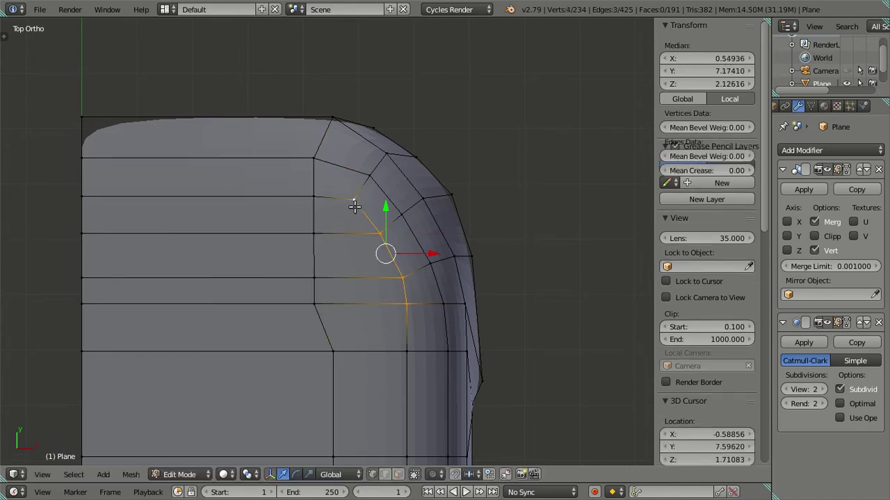
key("g")
key("x")
left_click(422, 255)
key("g")
key("y")
left_click(375, 215)
key("Tab")
mouse_move(431, 320)
middle_mouse_down()
mouse_move(385, 203)
mouse_move(334, 166)
mouse_move(253, 179)
mouse_move(216, 197)
mouse_move(296, 167)
mouse_move(351, 252)
middle_mouse_up()
key("Tab")
Step: Move the vertical edge loop through the corner along X and compare the smoothed result
right_click(357, 251)
right_click(331, 150, "alt")
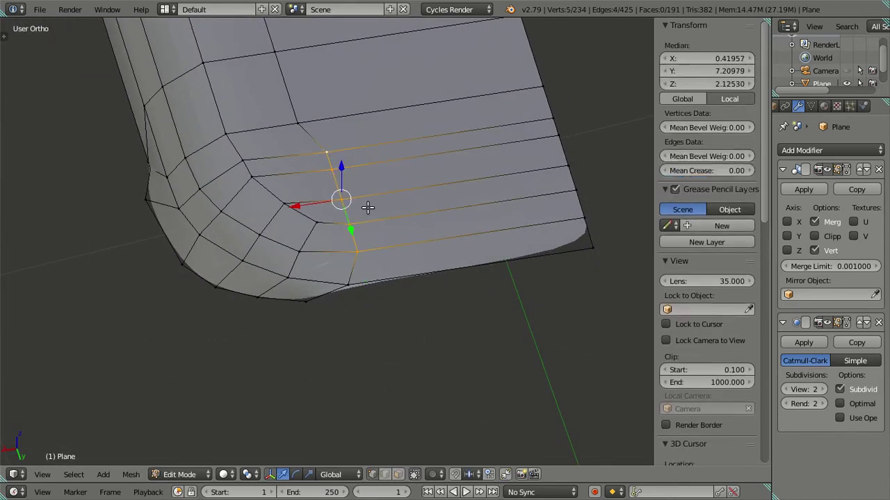
key("g")
key("x")
left_click(328, 203)
key("Tab")
mouse_move(342, 231)
middle_mouse_down()
mouse_move(389, 192)
mouse_move(459, 163)
mouse_move(514, 187)
mouse_move(561, 228)
mouse_move(443, 168)
mouse_move(423, 140)
mouse_move(441, 228)
mouse_move(505, 238)
middle_mouse_up()
key("Tab")
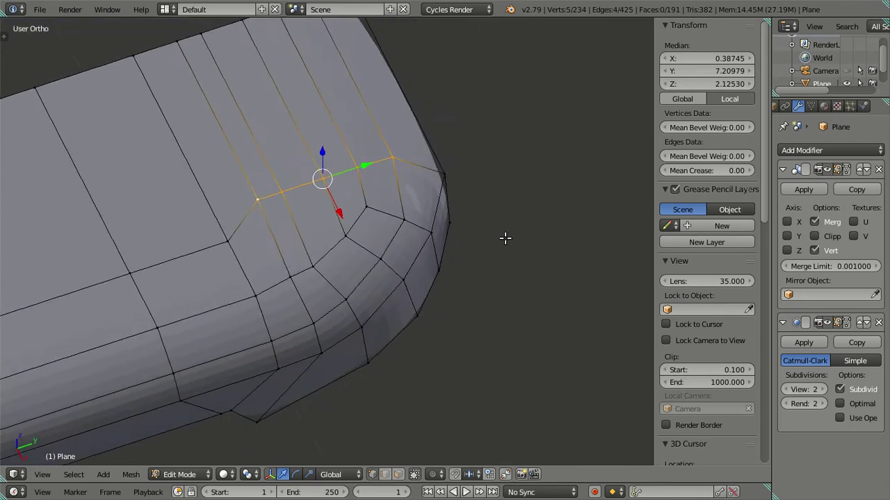
key("Tab")
key("Tab")
key("ctrl+z")
key("ctrl+z")
key("ctrl+z")
key("ctrl+z")
key("ctrl+z")
key("ctrl+z")
key("ctrl+z")
key("ctrl+z")
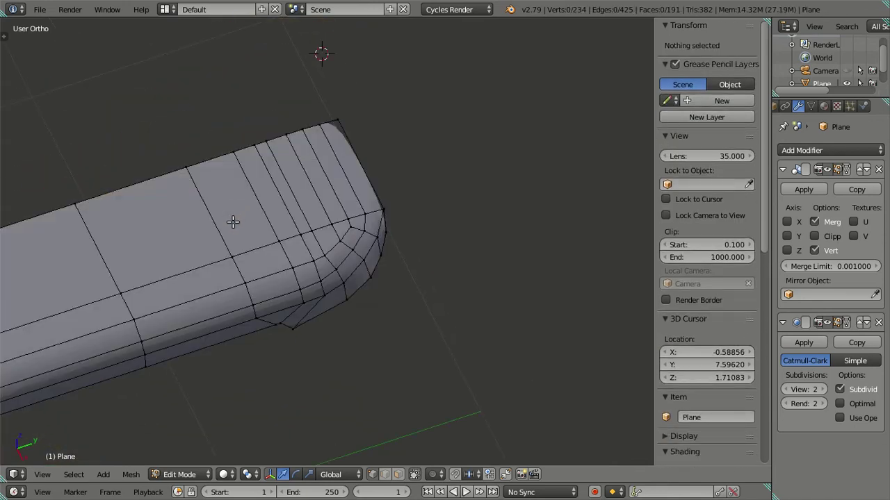
Step: Turn off the subdivision preview smoothing so the raw hull mesh is visible
scroll(235, 212, "down", 3)
middle_click_drag(235, 212, 351, 193)
middle_click_drag(228, 242, 357, 228, "shift")
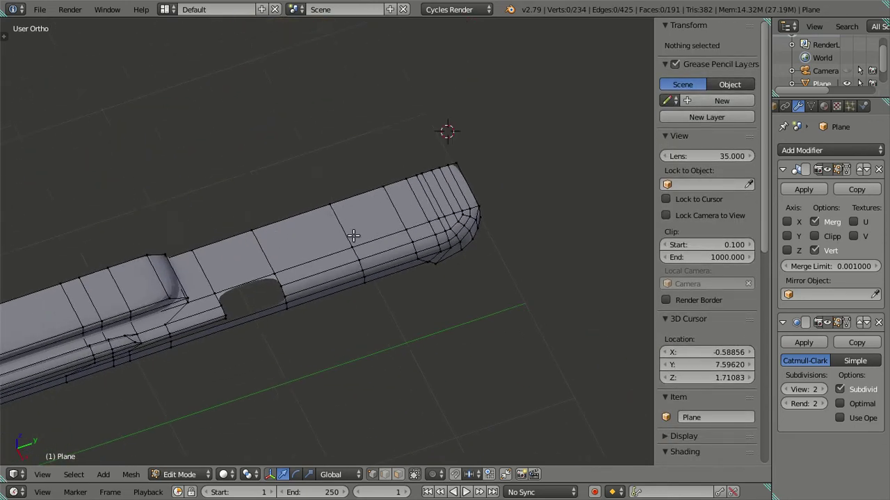
left_click(788, 389)
left_click(788, 389)
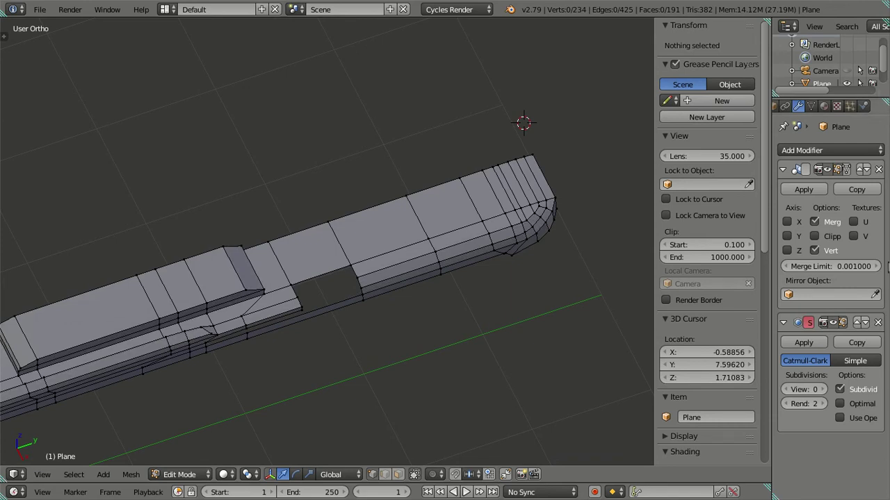
Step: Fill the two open gaps in the hull mesh with new faces
mouse_move(346, 196)
middle_mouse_down()
mouse_move(220, 284)
mouse_move(376, 239)
middle_mouse_up()
scroll(376, 238, "up", 3)
mouse_move(435, 183)
middle_mouse_down()
mouse_move(306, 280)
mouse_move(258, 274)
mouse_move(240, 260)
mouse_move(177, 139)
mouse_move(169, 162)
mouse_move(171, 145)
mouse_move(217, 142)
mouse_move(167, 167)
middle_mouse_up()
scroll(256, 273, "up", 2)
scroll(257, 272, "up", 1)
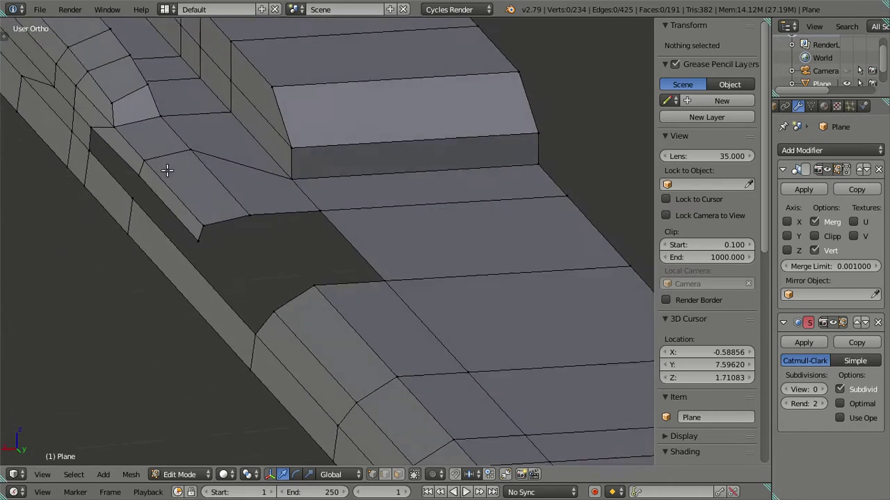
right_click(301, 271)
right_click(259, 224, "ctrl")
key("f")
right_click(279, 313)
right_click(199, 225, "ctrl")
key("f")
key("a")
Step: Check the window band against the side blueprint in solid shading, inspecting the dark strip's edge loop
mouse_move(297, 223)
middle_mouse_down()
mouse_move(288, 264)
mouse_move(414, 238)
mouse_move(425, 294)
mouse_move(404, 241)
middle_mouse_up()
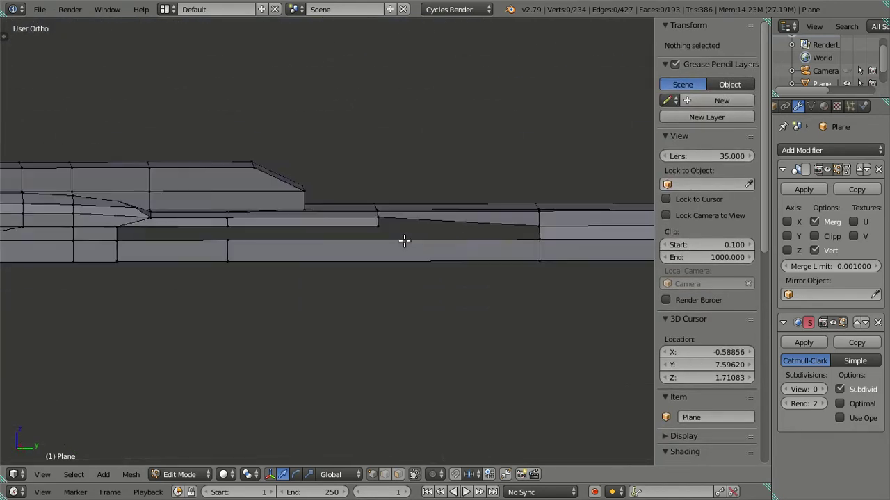
key("KP_3")
mouse_move(402, 222)
middle_mouse_down()
mouse_move(383, 234)
mouse_move(395, 310)
mouse_move(383, 286)
middle_mouse_up()
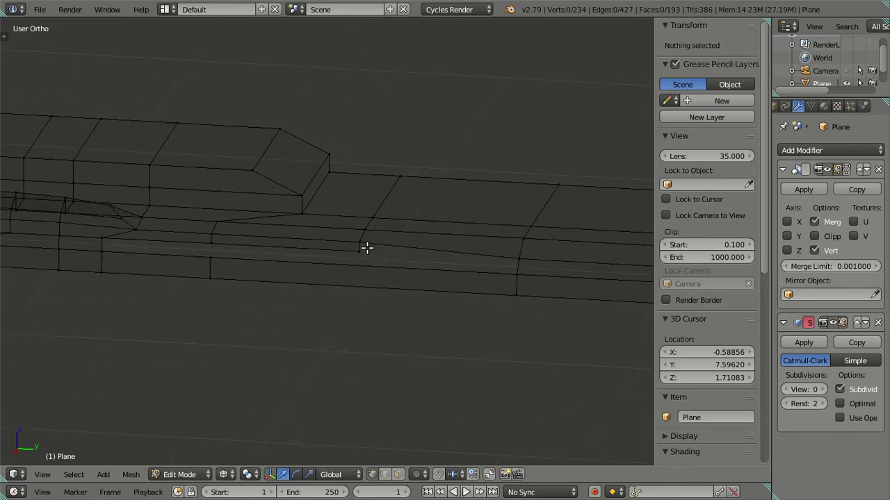
middle_click_drag(364, 248, 329, 266)
key("z")
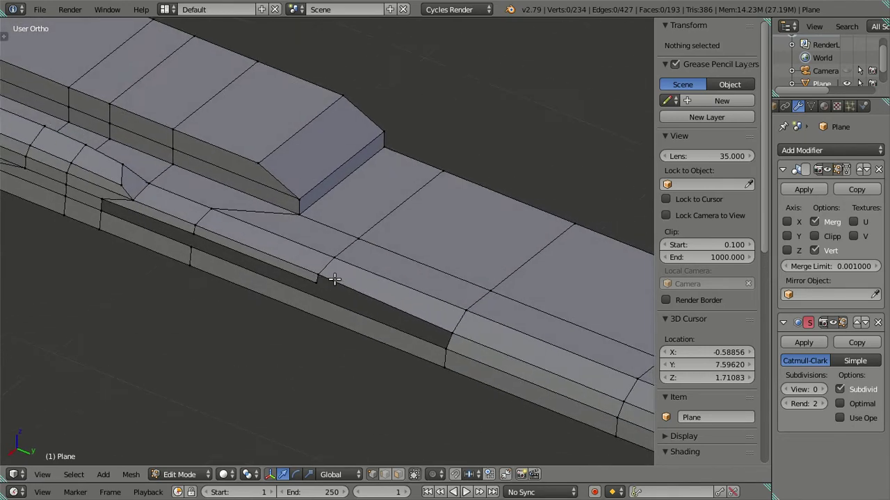
middle_click_drag(153, 258, 226, 260, "shift")
right_click(269, 251, "alt")
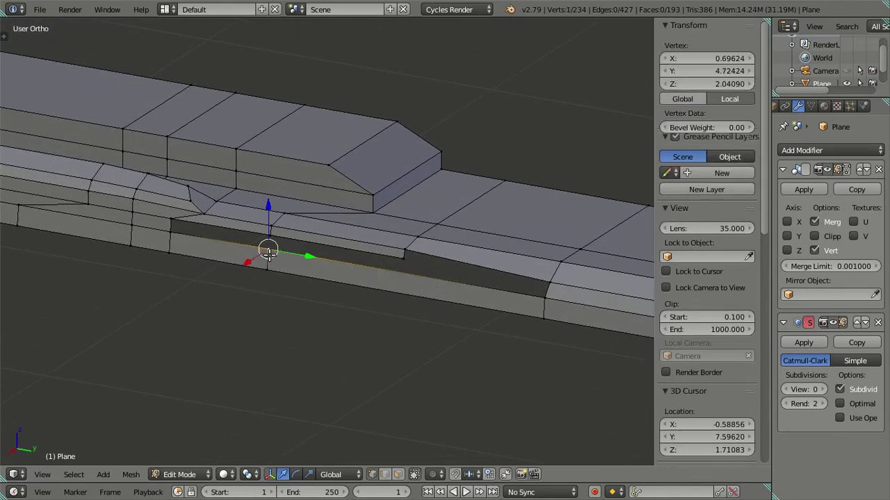
right_click(406, 254)
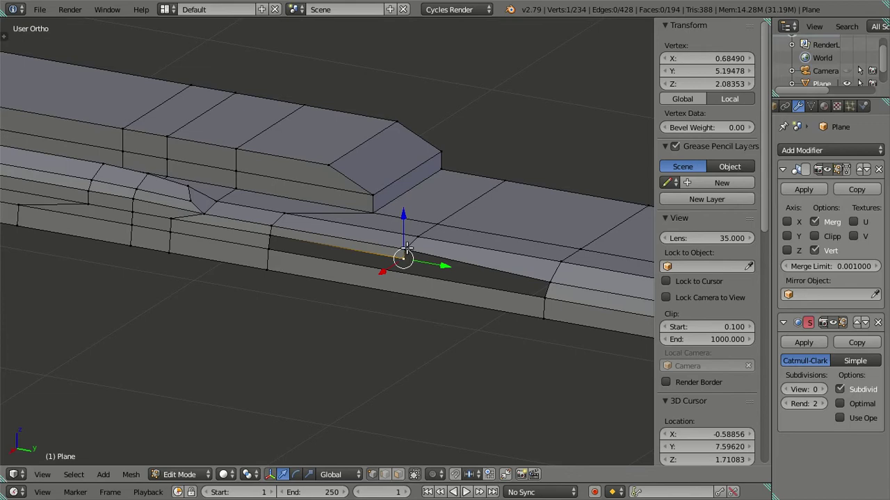
key("a")
mouse_move(401, 253)
middle_mouse_down()
mouse_move(378, 268)
mouse_move(317, 243)
mouse_move(413, 298)
mouse_move(436, 276)
mouse_move(453, 303)
mouse_move(438, 316)
mouse_move(324, 306)
mouse_move(334, 266)
mouse_move(348, 287)
mouse_move(341, 246)
mouse_move(262, 211)
mouse_move(292, 237)
middle_mouse_up()
scroll(317, 243, "up", 2)
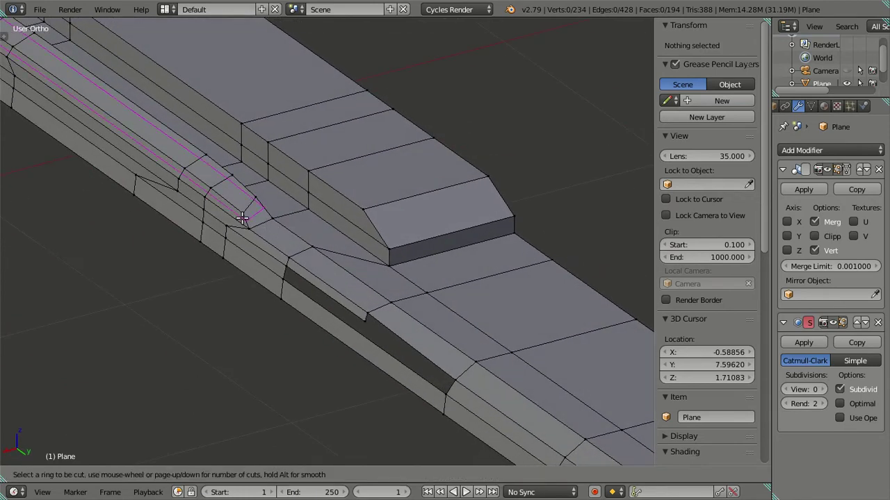
Step: Zoom in on the window band's front corner and pick out its stray vertices
mouse_move(292, 218)
middle_mouse_down()
mouse_move(223, 230)
mouse_move(301, 243)
mouse_move(294, 248)
mouse_move(345, 278)
mouse_move(421, 243)
mouse_move(439, 206)
mouse_move(467, 262)
mouse_move(477, 250)
mouse_move(500, 252)
mouse_move(489, 229)
mouse_move(372, 167)
mouse_move(331, 210)
mouse_move(270, 208)
mouse_move(253, 175)
mouse_move(258, 184)
middle_mouse_up()
scroll(270, 208, "up", 1)
scroll(270, 205, "up", 1)
scroll(270, 198, "up", 2)
scroll(270, 193, "up", 2)
scroll(252, 178, "up", 2)
scroll(262, 186, "up", 2)
right_click(331, 254)
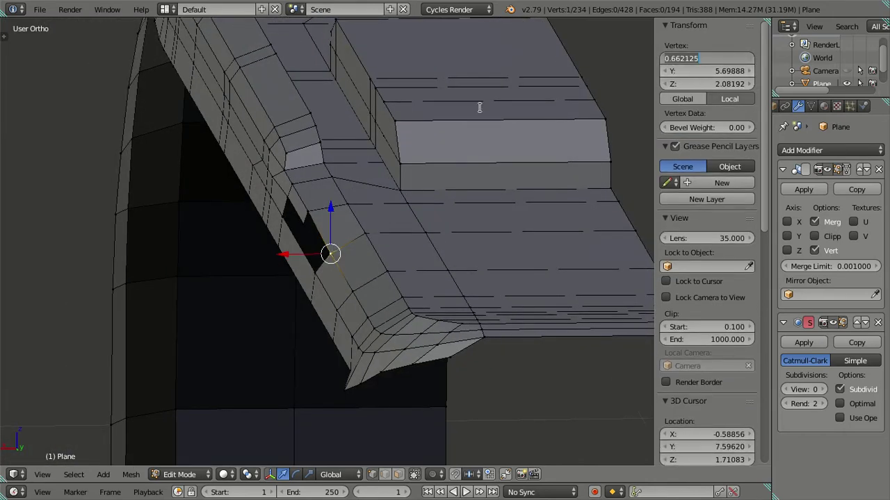
right_click(303, 186, "shift")
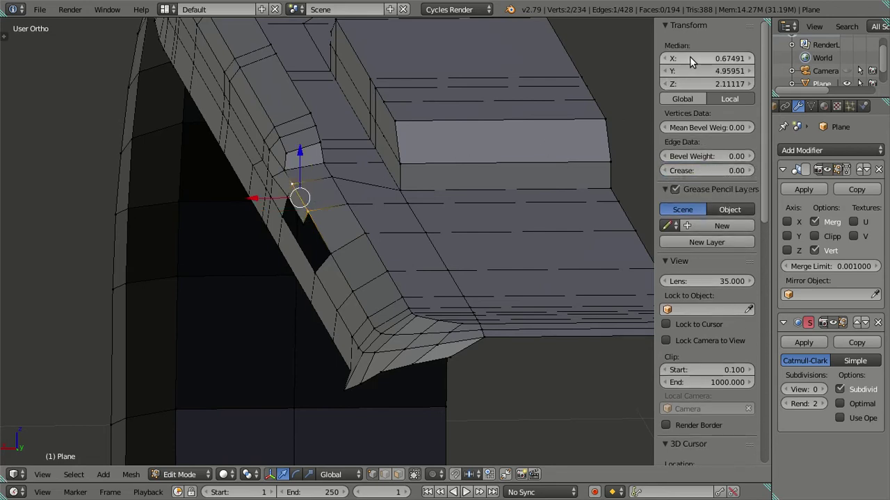
key("a")
middle_click_drag(353, 211, 362, 201)
right_click(363, 202)
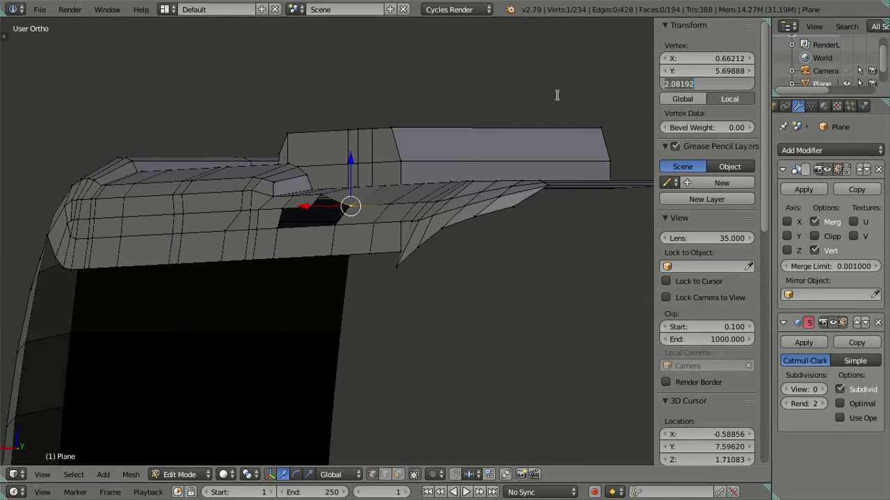
key("a")
Step: Nudge the short edge at the corner slightly downward
mouse_move(476, 126)
middle_mouse_down()
mouse_move(418, 165)
mouse_move(440, 159)
middle_mouse_up()
key("ctrl+z")
key("a")
key("ctrl+z")
left_click_drag(698, 82, 691, 84)
key("a")
mouse_move(341, 236)
middle_mouse_down()
mouse_move(366, 211)
mouse_move(329, 224)
mouse_move(375, 284)
mouse_move(338, 268)
mouse_move(394, 290)
middle_mouse_up()
scroll(390, 278, "up", 1)
mouse_move(334, 245)
middle_mouse_down()
mouse_move(275, 216)
mouse_move(486, 224)
mouse_move(536, 213)
mouse_move(340, 202)
mouse_move(298, 213)
mouse_move(285, 201)
mouse_move(302, 206)
mouse_move(334, 259)
mouse_move(322, 258)
middle_mouse_up()
key("a")
key("a")
Step: Merge the stray vertex pair At Last and delete the leftover corner geometry
right_click(330, 259)
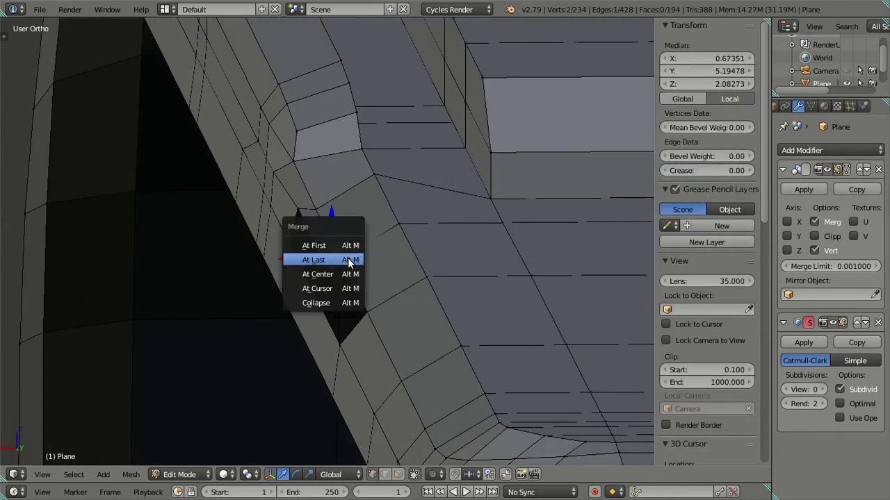
left_click(350, 260)
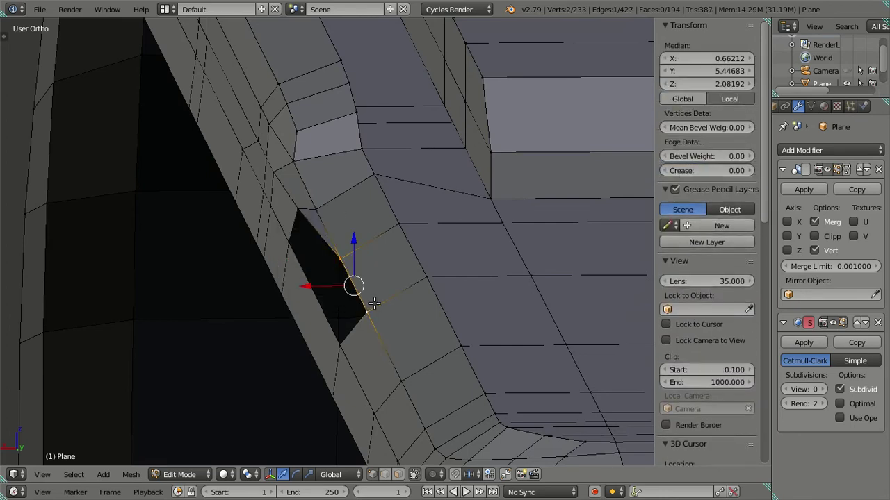
key("a")
key("ctrl+z")
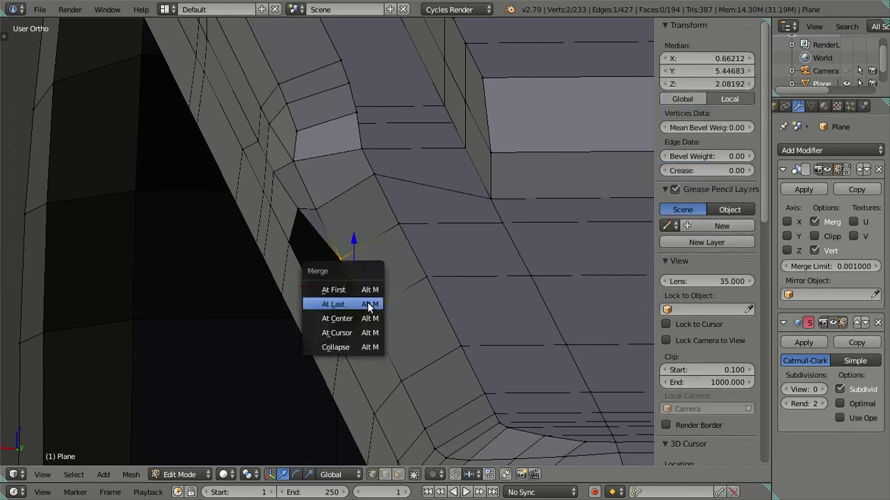
left_click(368, 305)
key("x")
left_click(444, 226)
key("a")
mouse_move(443, 224)
middle_mouse_down()
mouse_move(366, 240)
mouse_move(397, 259)
mouse_move(321, 244)
middle_mouse_up()
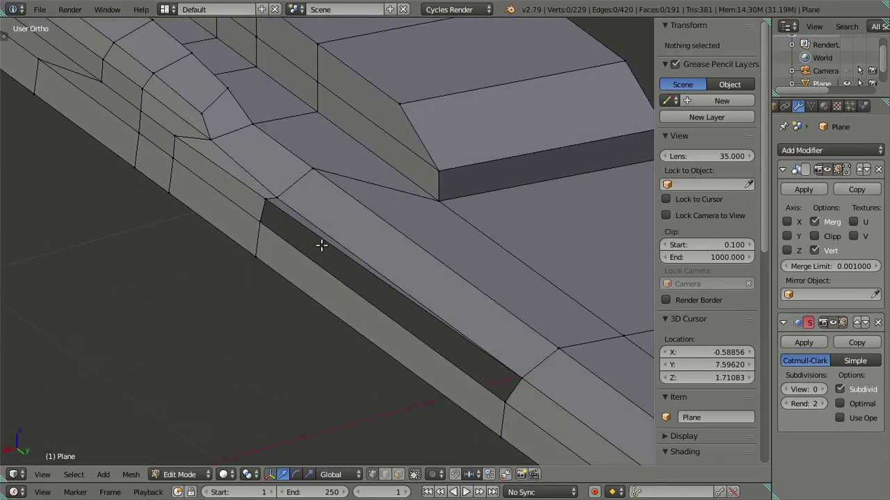
Step: Merge the short end edge At Last, then fill the dark strip's border vertices with a face
right_click(269, 201)
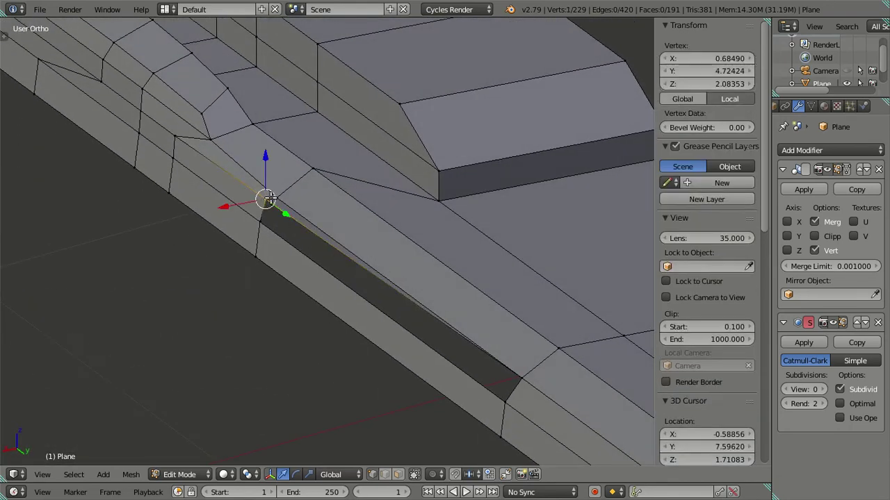
left_click(310, 200)
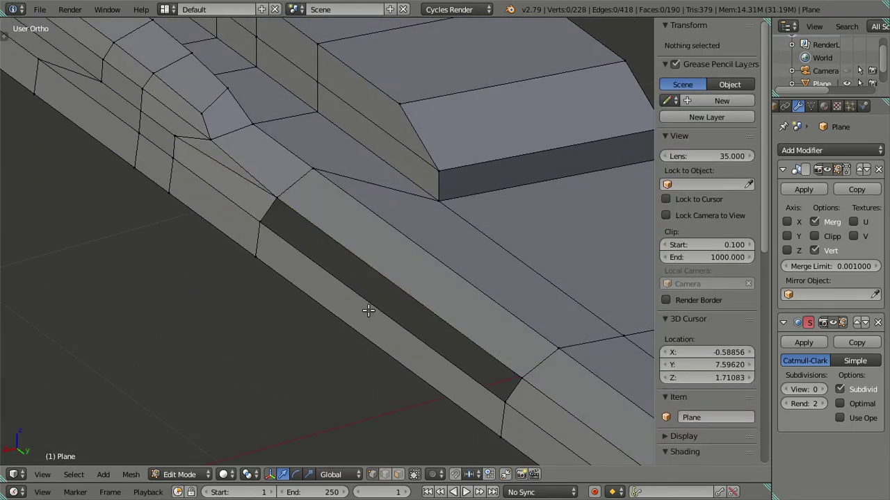
right_click(492, 394)
right_click(271, 195, "ctrl")
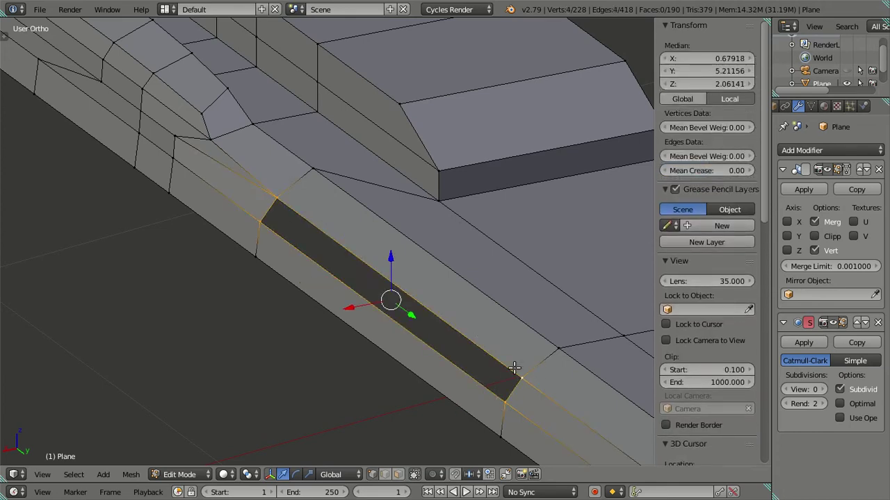
scroll(515, 368, "down", 2)
key("f")
key("a")
Step: Orbit around the rounded front corner to inspect its top and underside faces
mouse_move(453, 338)
middle_mouse_down()
mouse_move(440, 269)
mouse_move(536, 255)
mouse_move(572, 260)
mouse_move(379, 248)
middle_mouse_up()
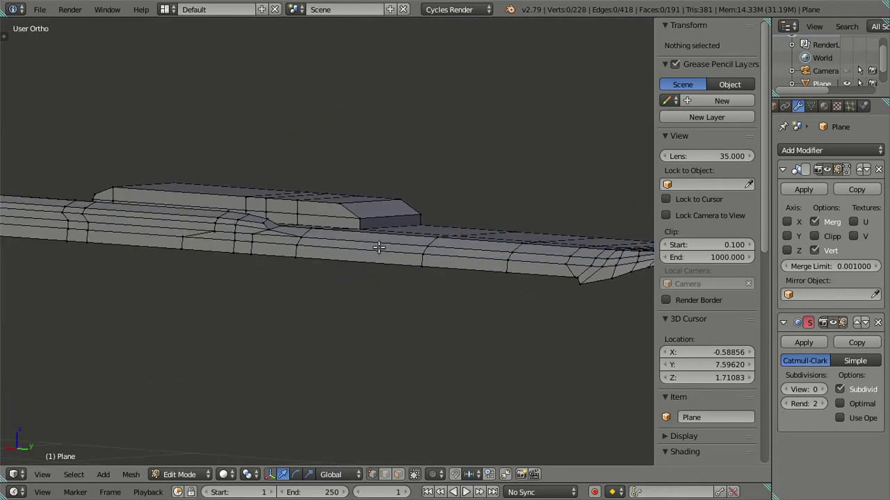
key("KP_3")
mouse_move(275, 245)
middle_mouse_down()
mouse_move(417, 232)
mouse_move(343, 260)
mouse_move(284, 247)
mouse_move(357, 239)
mouse_move(371, 283)
mouse_move(350, 255)
mouse_move(369, 256)
middle_mouse_up()
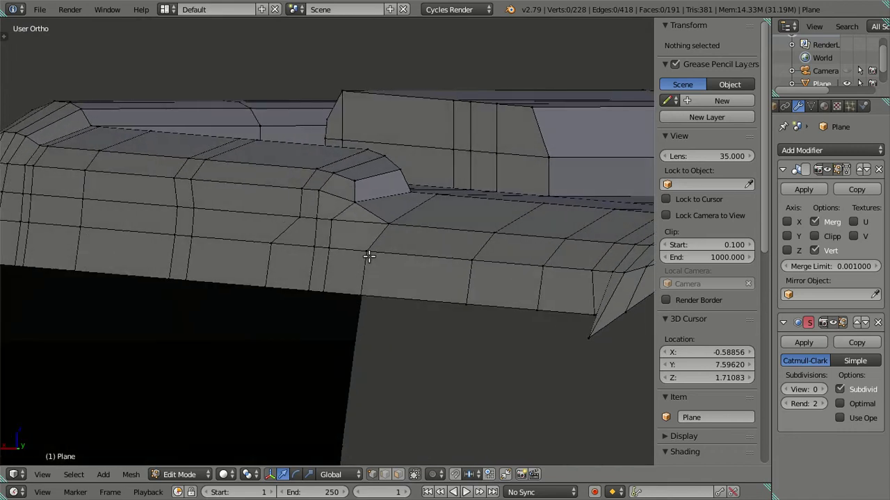
middle_click_drag(321, 240, 448, 271)
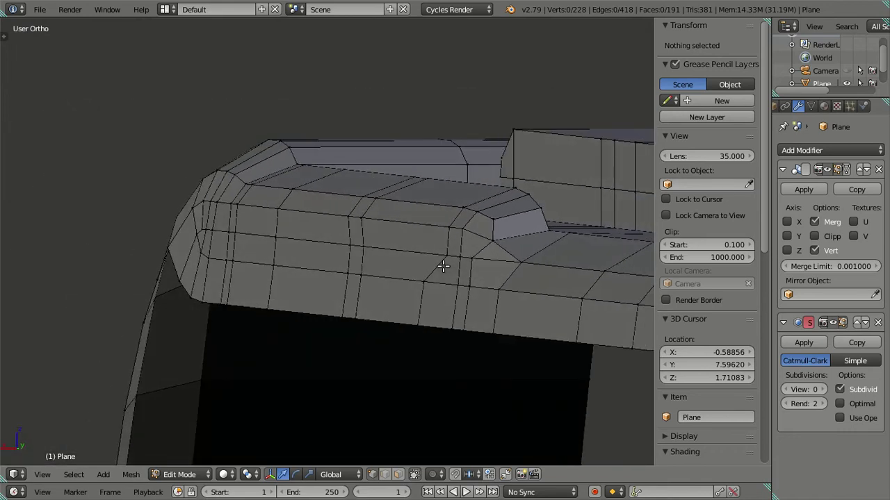
mouse_move(406, 238)
middle_mouse_down()
mouse_move(383, 248)
mouse_move(594, 252)
mouse_move(341, 243)
mouse_move(292, 254)
mouse_move(220, 250)
mouse_move(357, 239)
mouse_move(252, 254)
mouse_move(294, 257)
middle_mouse_up()
middle_click_drag(347, 254, 263, 246)
middle_click_drag(321, 270, 316, 264)
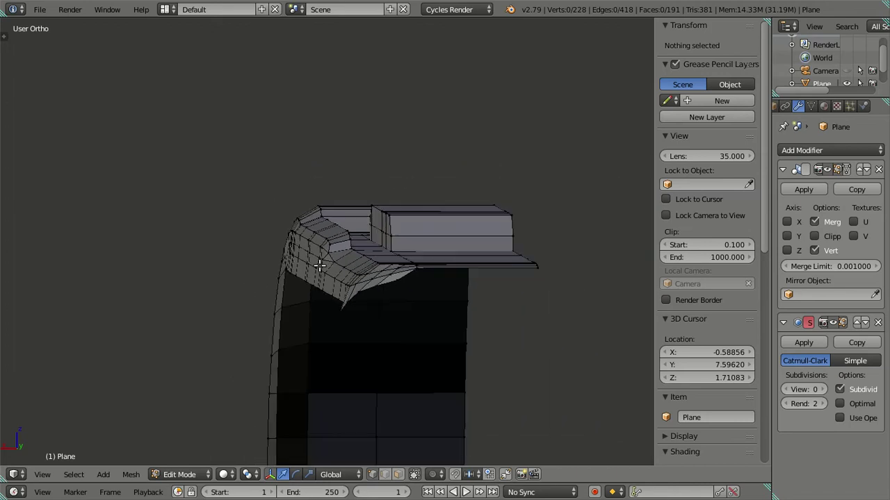
Step: In Right Ortho, pan and zoom over the blueprint to compare the roof rail with both bus outlines
key("KP_3")
middle_click_drag(249, 285, 494, 289, "shift")
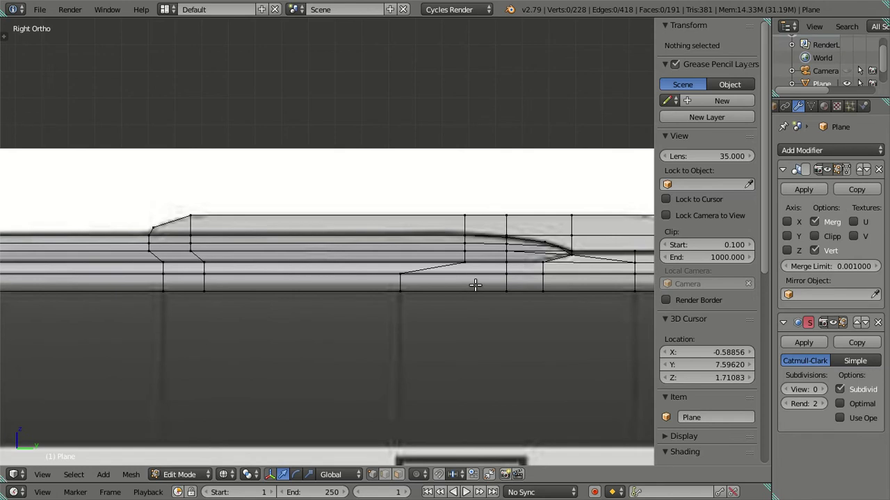
scroll(475, 281, "down", 2)
scroll(475, 281, "down", 1)
scroll(354, 276, "down", 1)
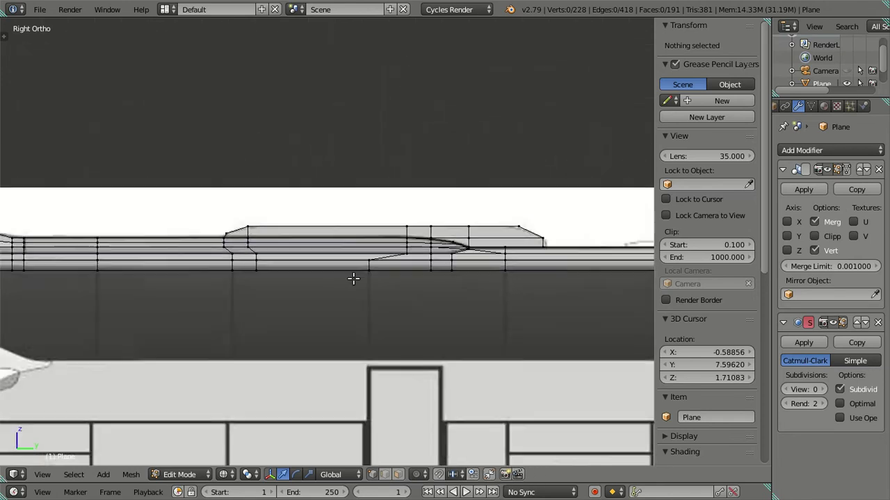
scroll(283, 269, "down", 2)
scroll(327, 271, "down", 1)
scroll(375, 274, "up", 4)
scroll(369, 278, "up", 1)
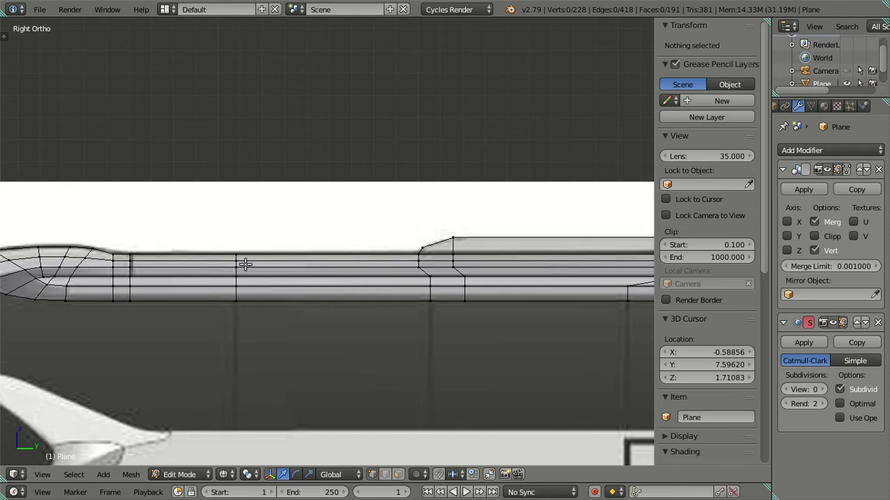
scroll(243, 261, "down", 1)
scroll(243, 261, "down", 3)
scroll(313, 313, "down", 1)
scroll(374, 375, "up", 1)
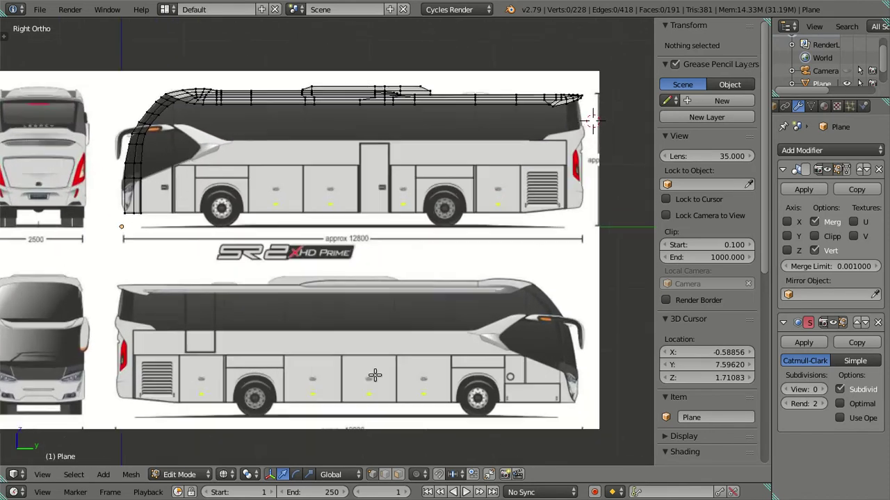
scroll(256, 251, "up", 2)
scroll(373, 246, "up", 3)
scroll(313, 290, "up", 1)
scroll(414, 210, "up", 1)
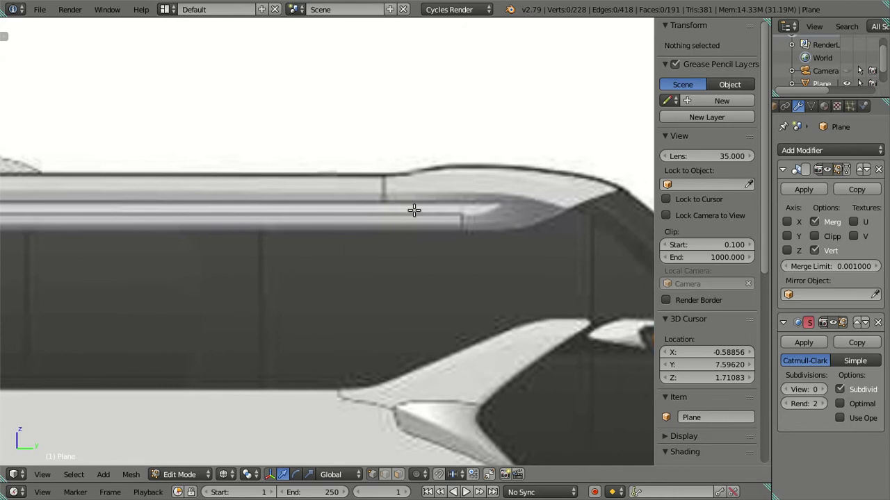
scroll(407, 239, "down", 1)
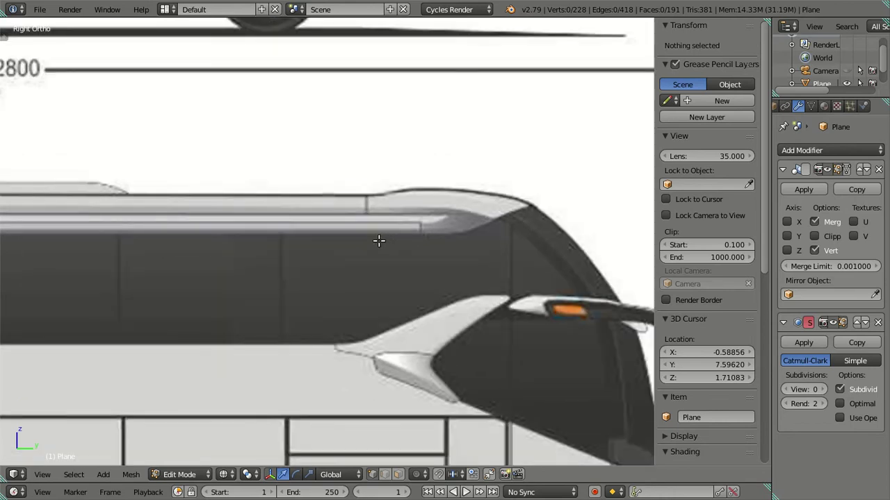
scroll(378, 241, "down", 5)
middle_click_drag(302, 246, 466, 256, "shift")
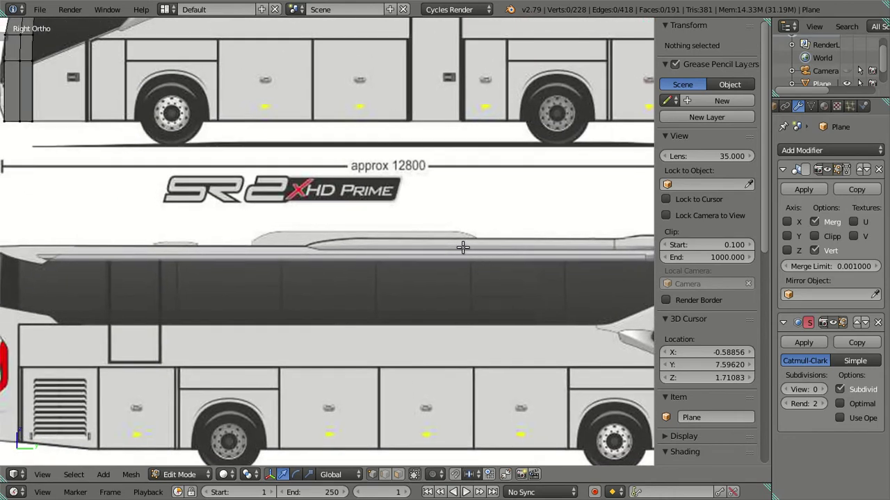
Step: Orbit and zoom around the roof wireframe, checking it from underneath and from above
scroll(463, 248, "down", 3)
scroll(417, 236, "down", 1)
scroll(361, 230, "up", 2)
mouse_move(333, 223)
middle_mouse_down()
mouse_move(220, 211)
mouse_move(340, 239)
mouse_move(342, 215)
middle_mouse_up()
scroll(339, 239, "up", 5)
scroll(314, 182, "up", 2)
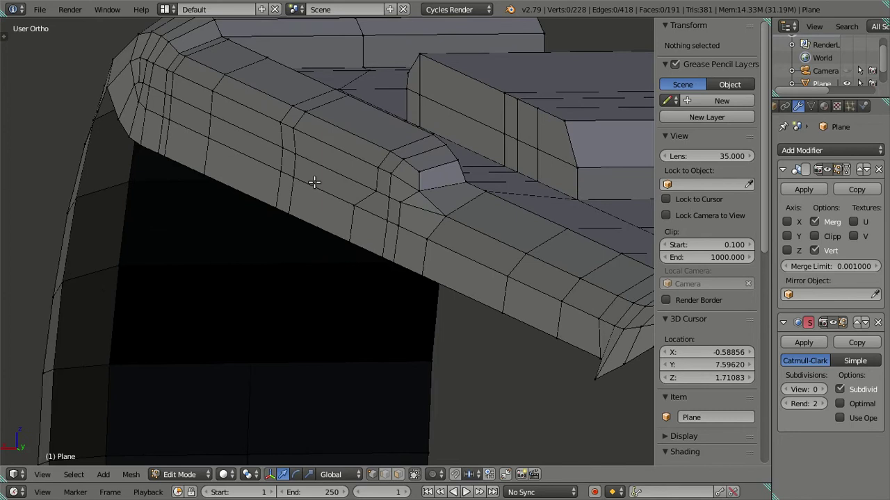
key("KP_8")
key("KP_8")
key("KP_8")
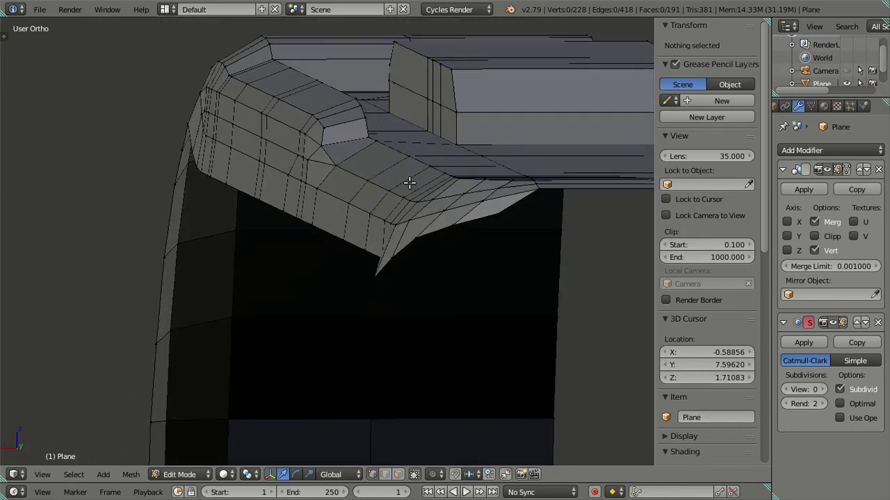
key("KP_8")
key("KP_8")
scroll(316, 132, "up", 2)
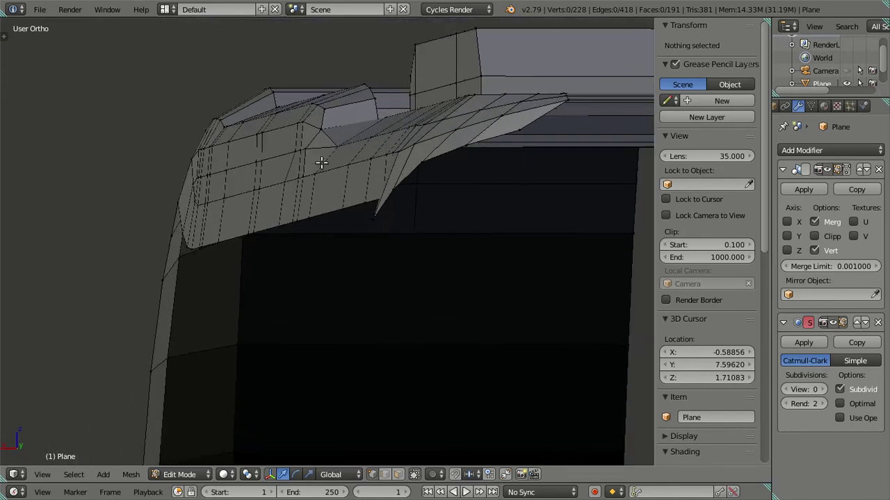
scroll(321, 156, "down", 2)
key("KP_2")
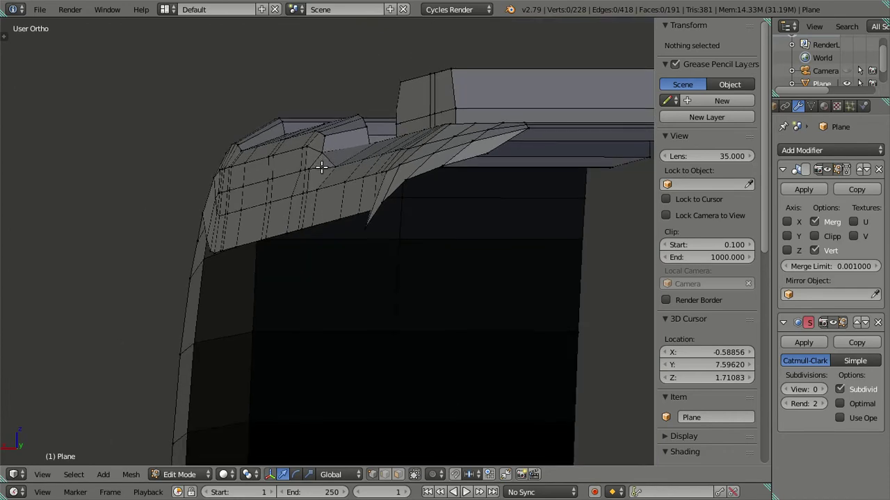
key("KP_2")
key("KP_2")
scroll(299, 186, "up", 2)
scroll(312, 191, "up", 2)
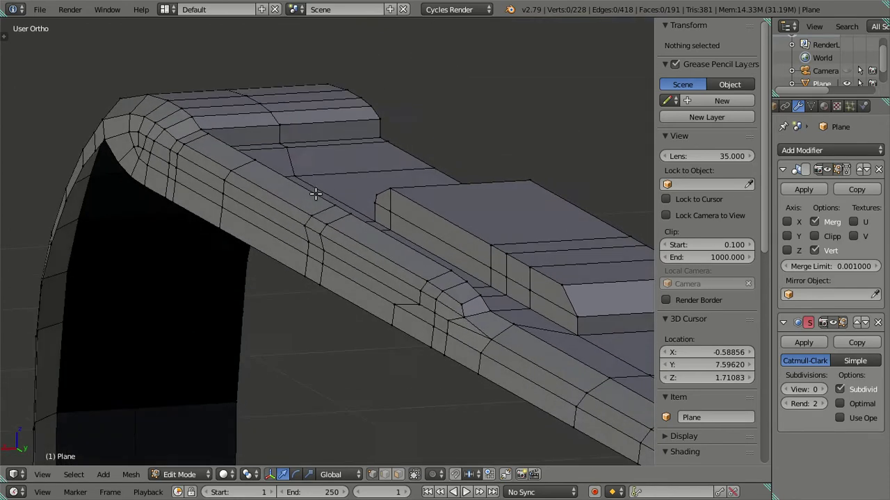
scroll(341, 205, "up", 2)
scroll(367, 218, "up", 2)
Step: View the raised step from a low side angle, then switch to Object Mode to see the solid body
mouse_move(366, 218)
middle_mouse_down()
mouse_move(397, 255)
mouse_move(407, 298)
mouse_move(465, 230)
mouse_move(472, 196)
middle_mouse_up()
scroll(472, 196, "up", 4)
mouse_move(426, 288)
middle_mouse_down()
mouse_move(433, 258)
mouse_move(214, 226)
middle_mouse_up()
scroll(214, 226, "down", 3)
scroll(194, 229, "down", 2)
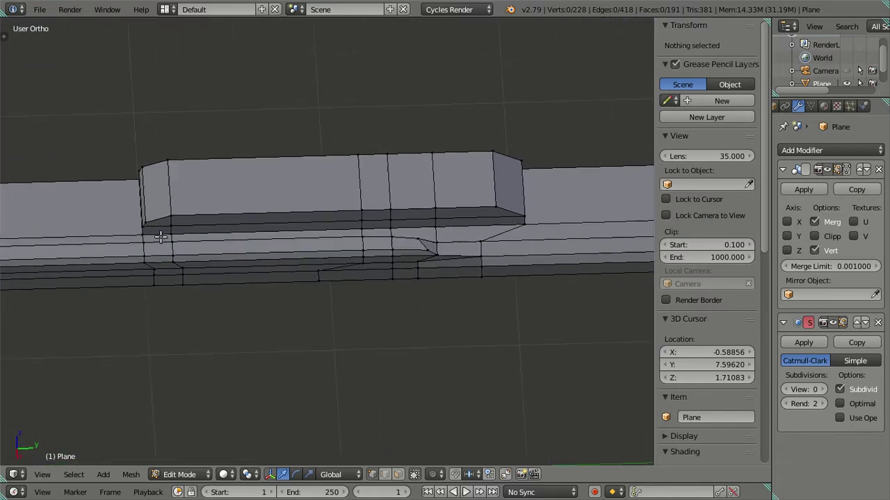
scroll(174, 233, "down", 2)
scroll(243, 235, "down", 2)
key("Tab")
mouse_move(347, 236)
middle_mouse_down()
mouse_move(363, 182)
mouse_move(432, 187)
mouse_move(391, 178)
mouse_move(361, 234)
mouse_move(355, 298)
mouse_move(373, 245)
mouse_move(425, 188)
middle_mouse_up()
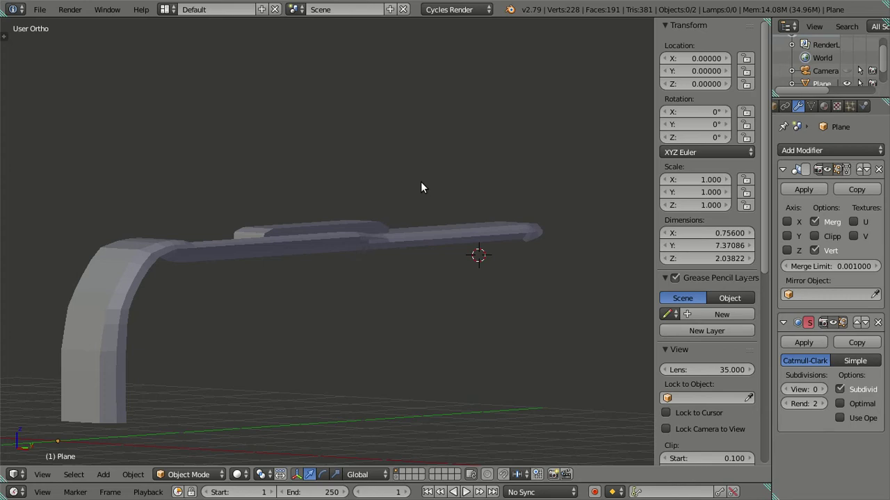
mouse_move(379, 210)
middle_mouse_down()
mouse_move(238, 288)
mouse_move(273, 302)
mouse_move(348, 301)
mouse_move(312, 258)
mouse_move(117, 219)
mouse_move(341, 264)
mouse_move(366, 224)
mouse_move(350, 205)
middle_mouse_up()
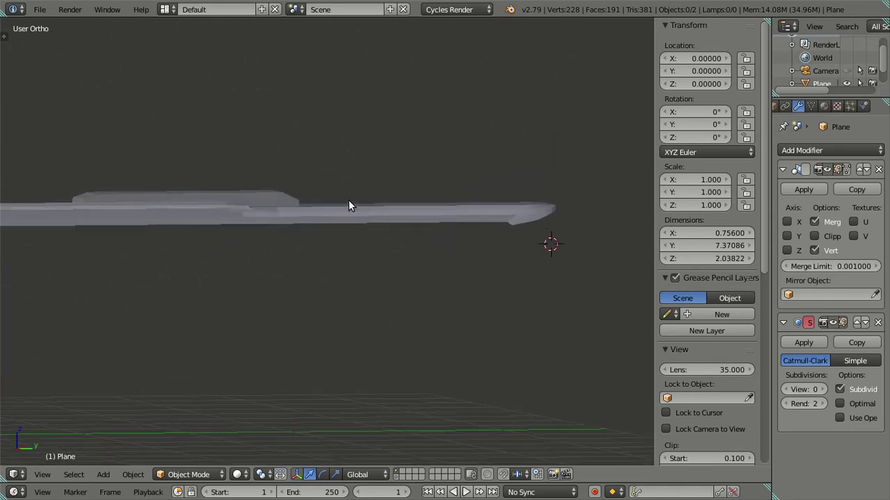
mouse_move(267, 199)
middle_mouse_down()
mouse_move(234, 177)
mouse_move(229, 193)
mouse_move(250, 221)
mouse_move(383, 250)
mouse_move(308, 257)
mouse_move(369, 268)
mouse_move(367, 278)
mouse_move(397, 264)
mouse_move(397, 244)
mouse_move(448, 210)
mouse_move(449, 225)
middle_mouse_up()
Step: Enter Edit Mode in Right Ortho view and zoom in on the bus roof over the blueprint
key("KP_3")
key("Tab")
scroll(528, 206, "up", 1)
scroll(536, 202, "up", 3)
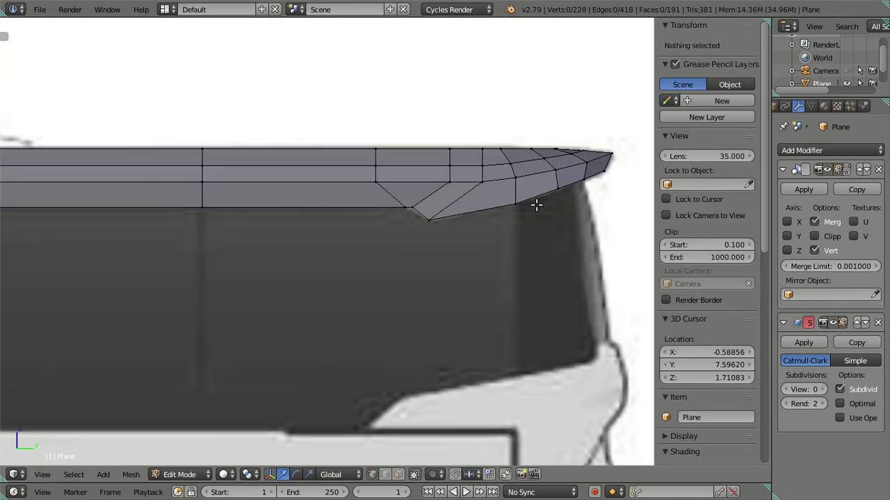
middle_click_drag(536, 202, 342, 256, "shift")
scroll(342, 256, "up", 2)
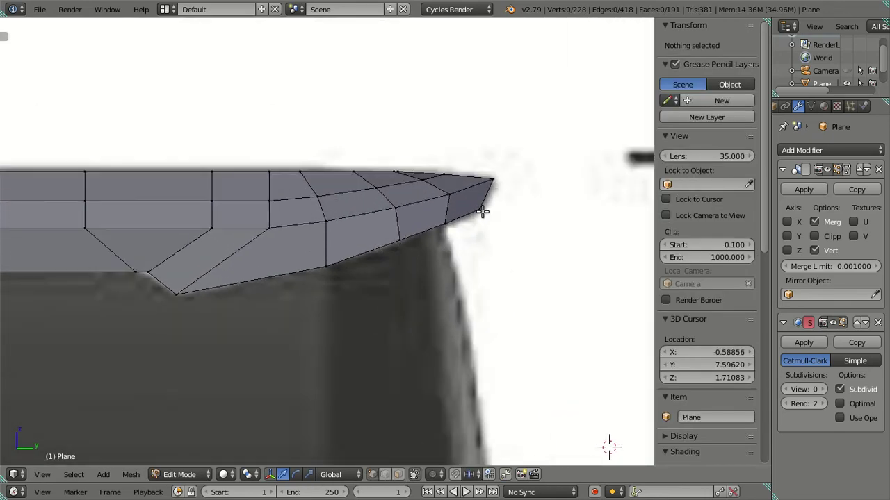
scroll(475, 238, "down", 2)
scroll(294, 246, "down", 2)
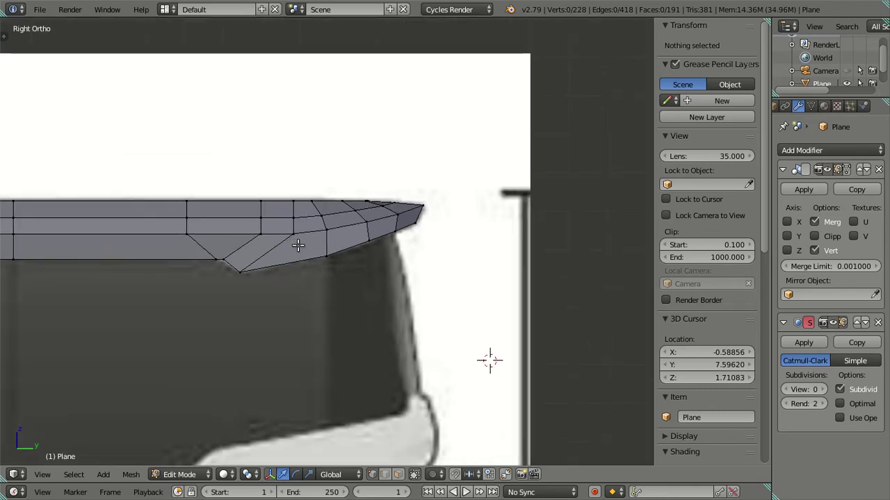
scroll(409, 195, "up", 2)
scroll(318, 233, "down", 1)
scroll(319, 233, "down", 1)
scroll(348, 191, "down", 1)
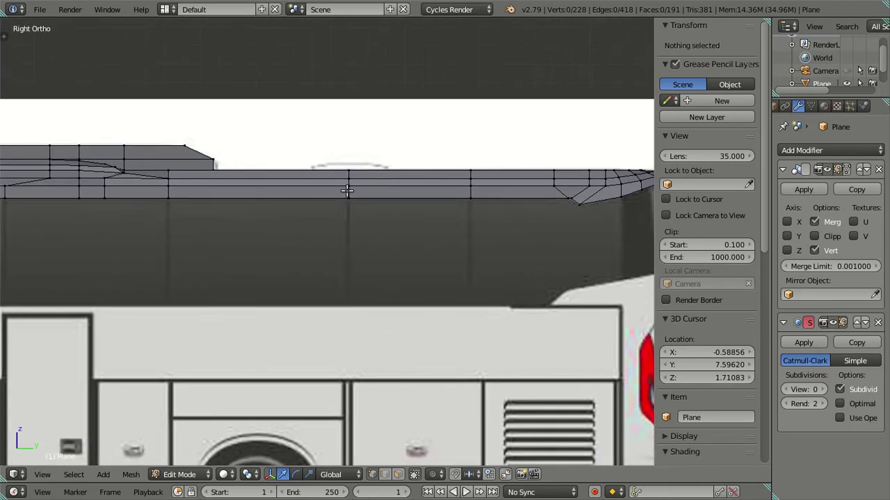
scroll(479, 196, "down", 2)
scroll(515, 184, "up", 2)
scroll(164, 220, "down", 3)
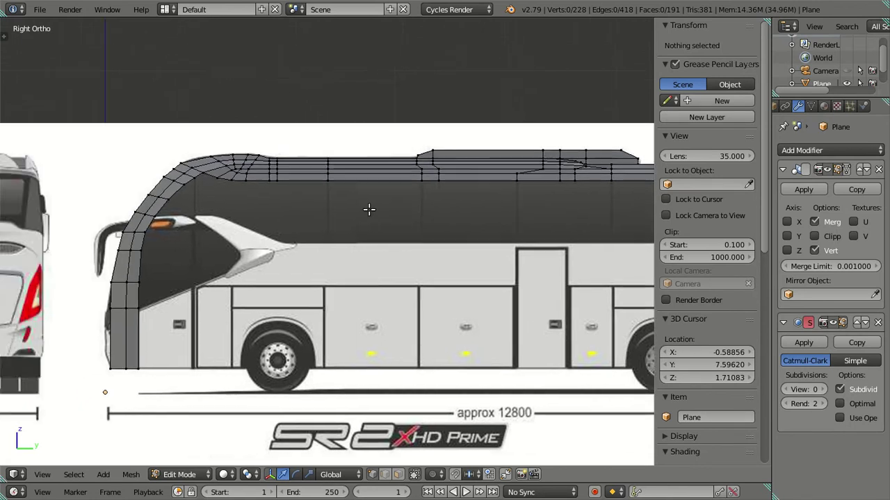
scroll(356, 210, "up", 6)
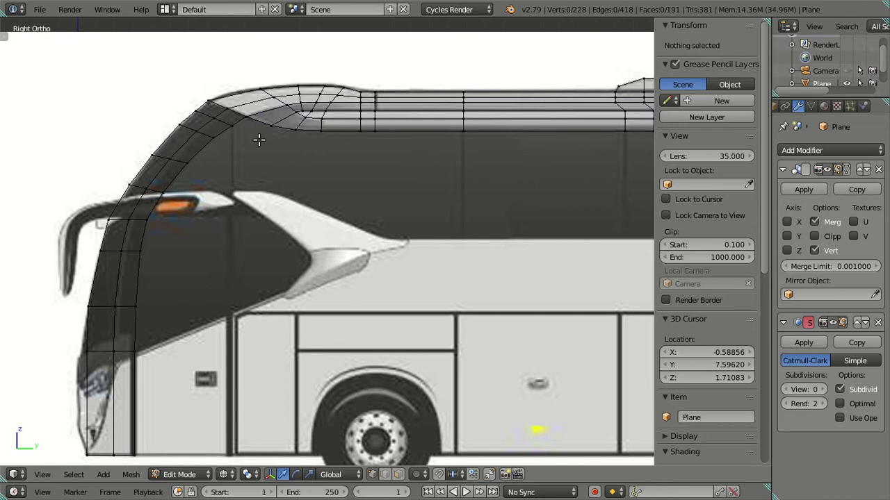
Step: Select the roof's bottom edge loop at the front of the roof with Alt+right-click
scroll(276, 140, "down", 4)
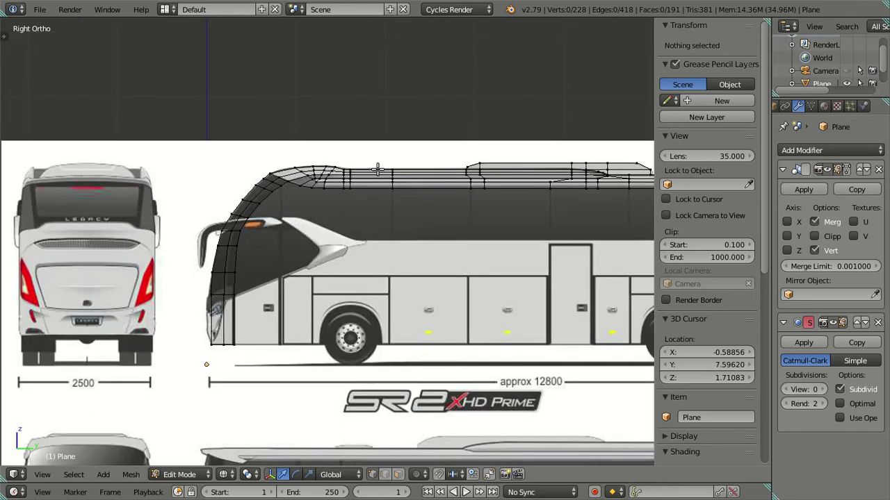
scroll(546, 207, "down", 5, "ctrl")
scroll(368, 215, "down", 3, "ctrl")
scroll(314, 234, "up", 3)
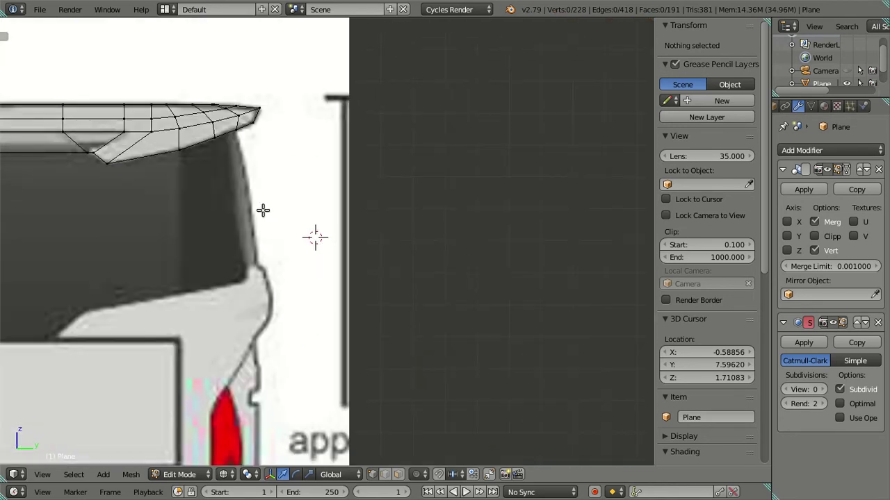
scroll(377, 252, "up", 3)
scroll(377, 182, "up", 2)
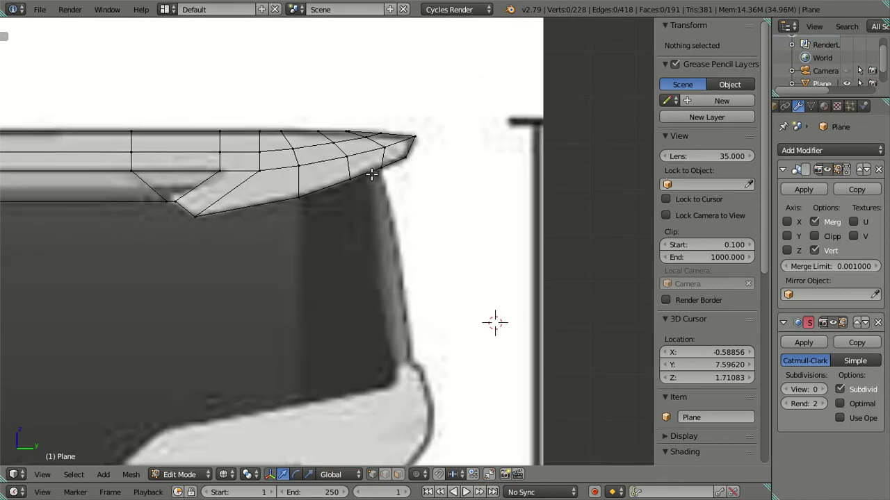
right_click(380, 174)
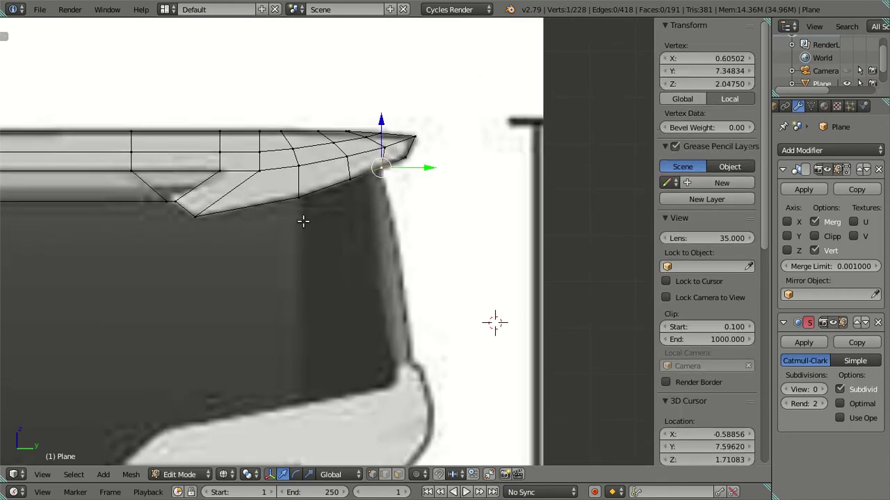
key("KP_3")
scroll(387, 202, "up", 2)
scroll(104, 177, "up", 2)
scroll(105, 177, "up", 3, "ctrl")
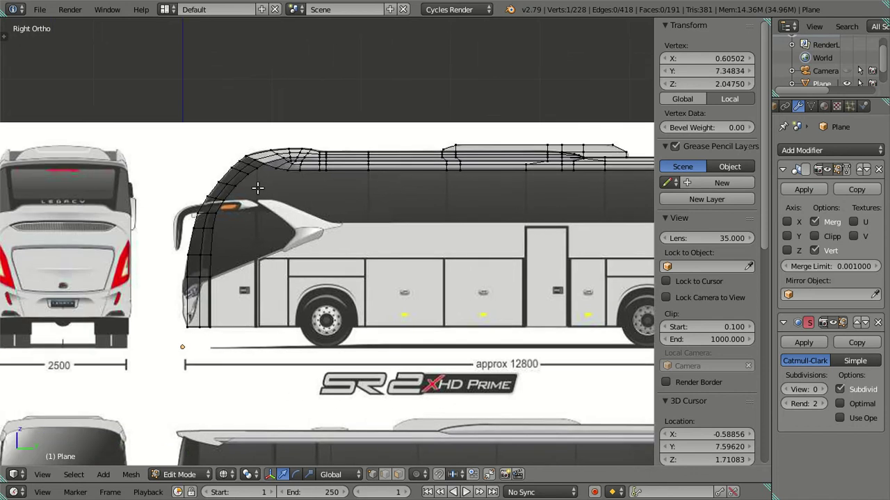
scroll(243, 198, "up", 3)
scroll(248, 201, "up", 1, "ctrl")
right_click(246, 194, "alt")
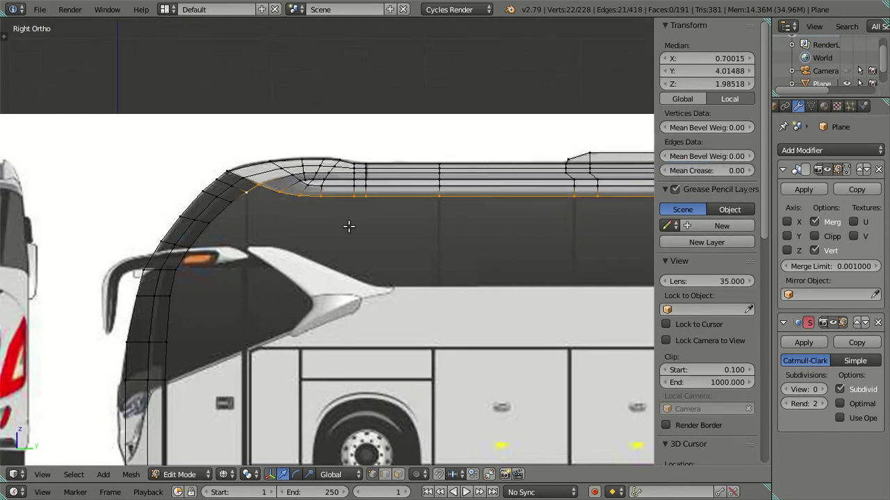
Step: Extrude the roof's lower edge loop straight down along Z to the window bottom line
scroll(250, 209, "up", 4, "ctrl")
scroll(258, 229, "up", 2, "shift")
scroll(324, 259, "down", 3)
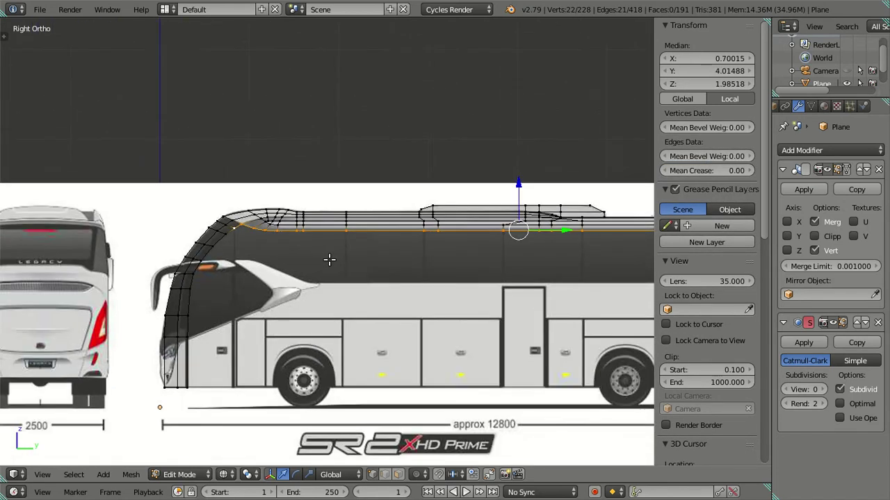
key("e")
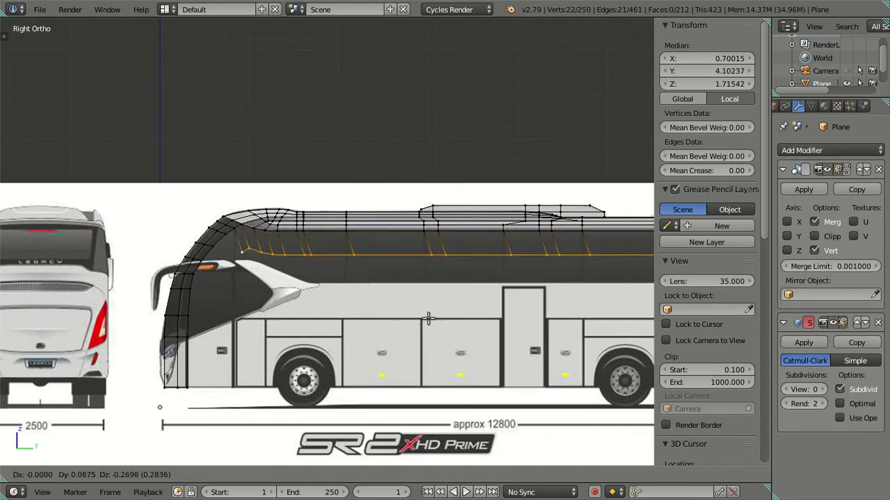
right_click(425, 312)
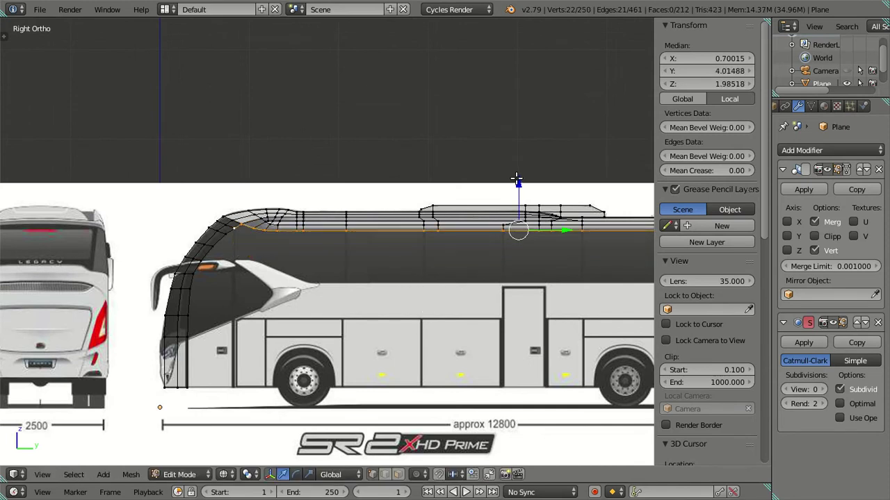
left_click_drag(517, 179, 532, 231)
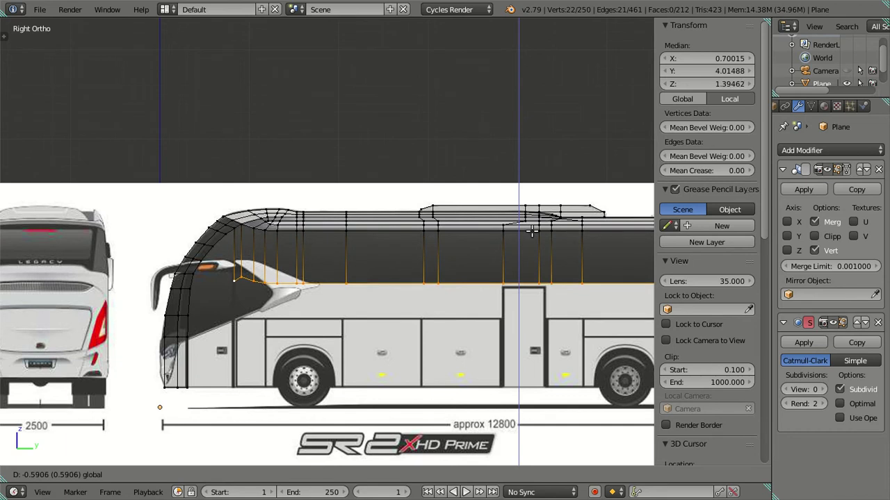
left_click(528, 231)
Step: Pan and zoom the view in on the rear roof corner of the bus
middle_click_drag(528, 232, 188, 258, "shift")
scroll(482, 304, "up", 2)
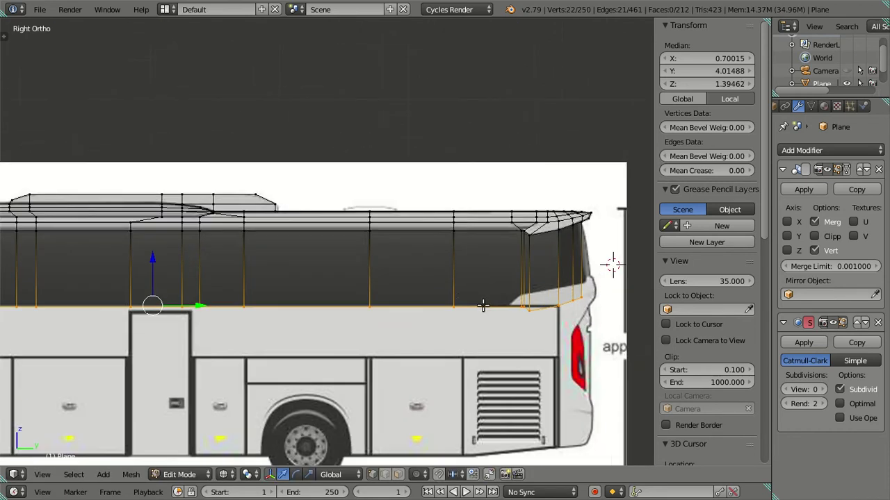
middle_click_drag(482, 303, 346, 278, "shift")
scroll(354, 312, "up", 3)
middle_click_drag(354, 312, 371, 336)
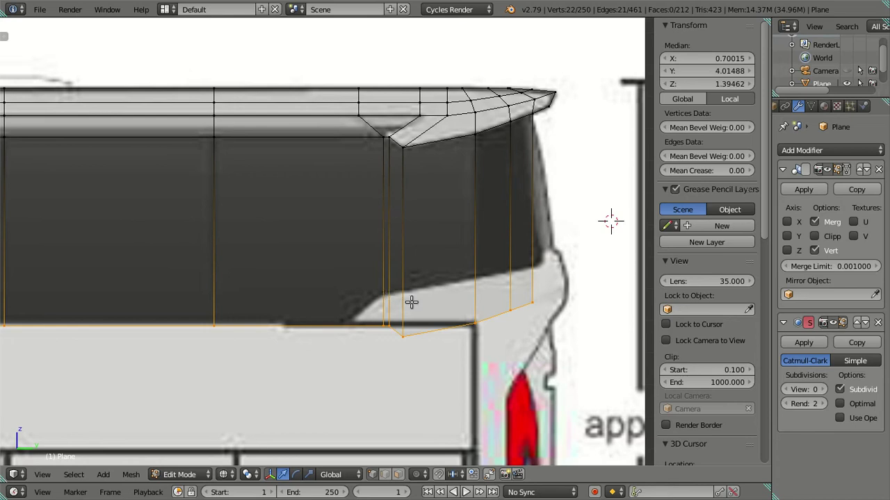
Step: Raise the rear window's bottom corner edges vertically
key("a")
right_click(517, 307)
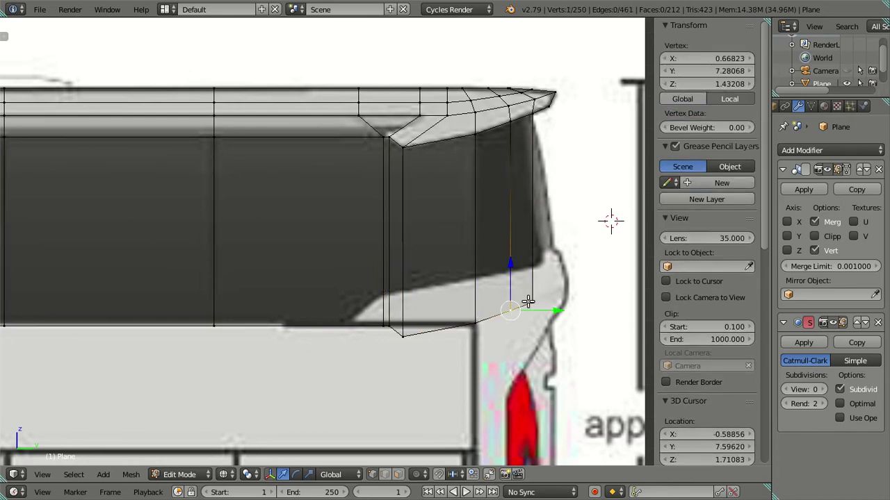
right_click(479, 323, "shift")
key("g")
key("z")
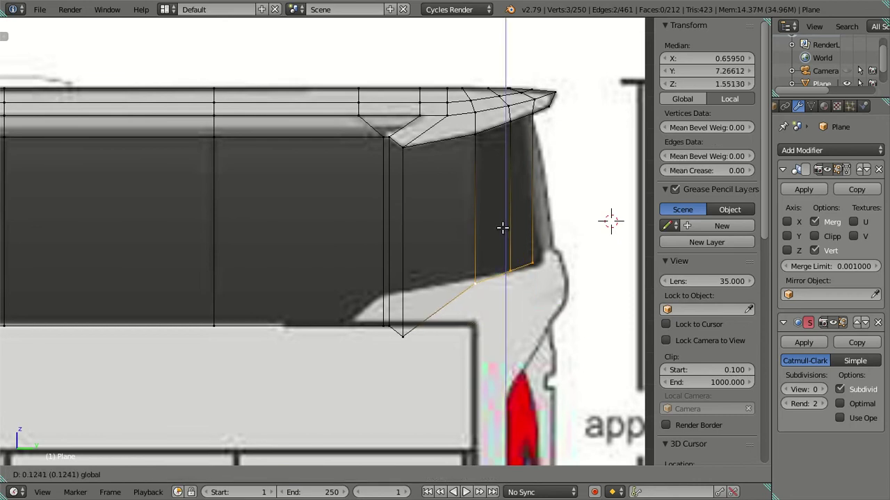
key("Escape")
right_click(381, 321, "ctrl")
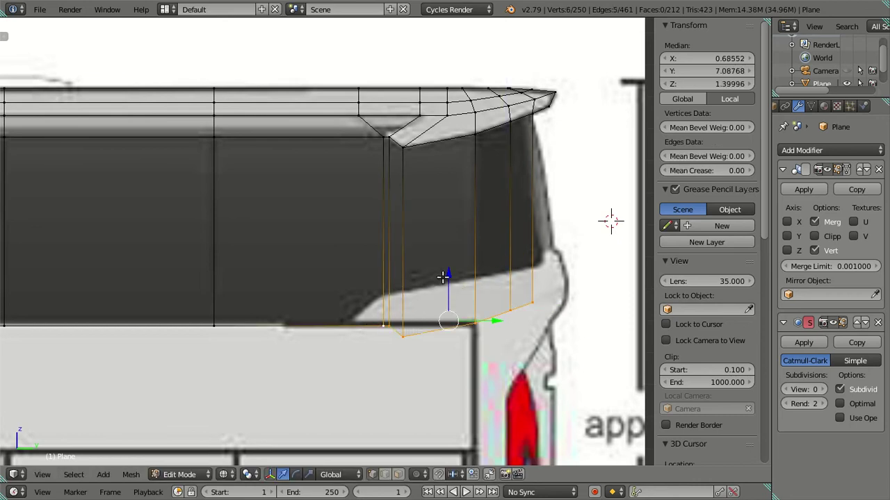
key("g")
key("z")
left_click(464, 241)
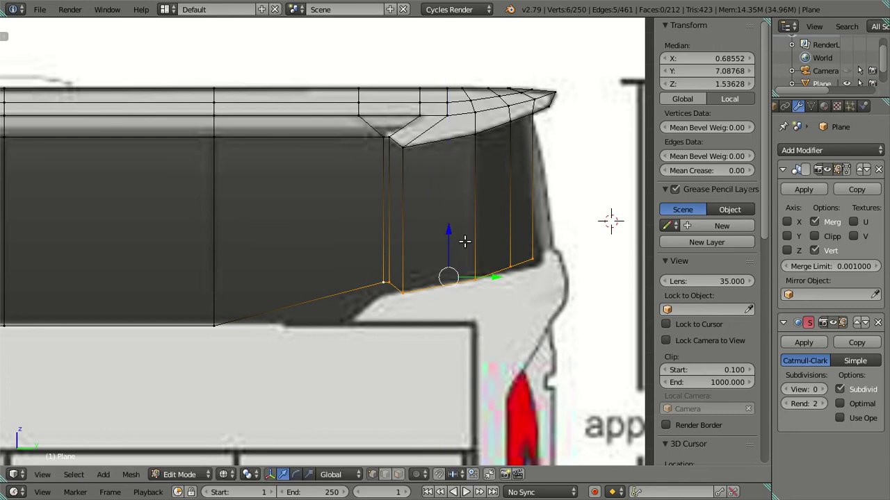
Step: Slide the vertical rear corner edge along Y and lower its bottom vertex onto the outline
right_click(512, 264)
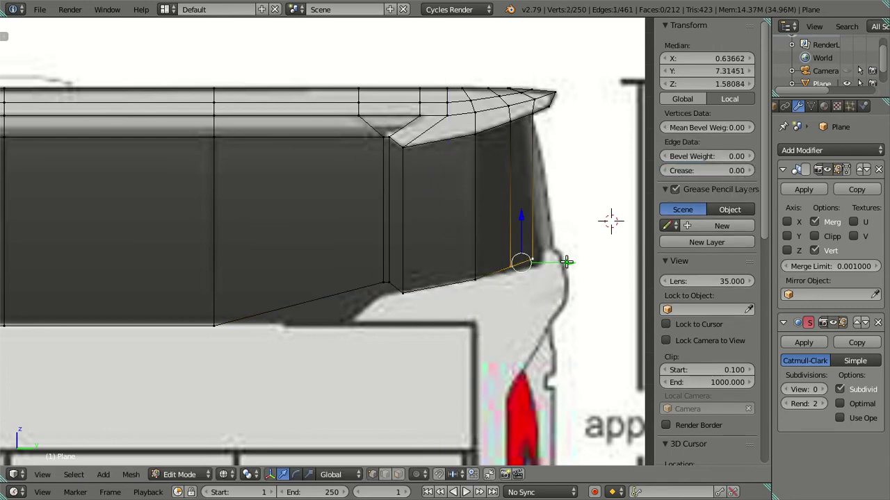
key("g")
key("y")
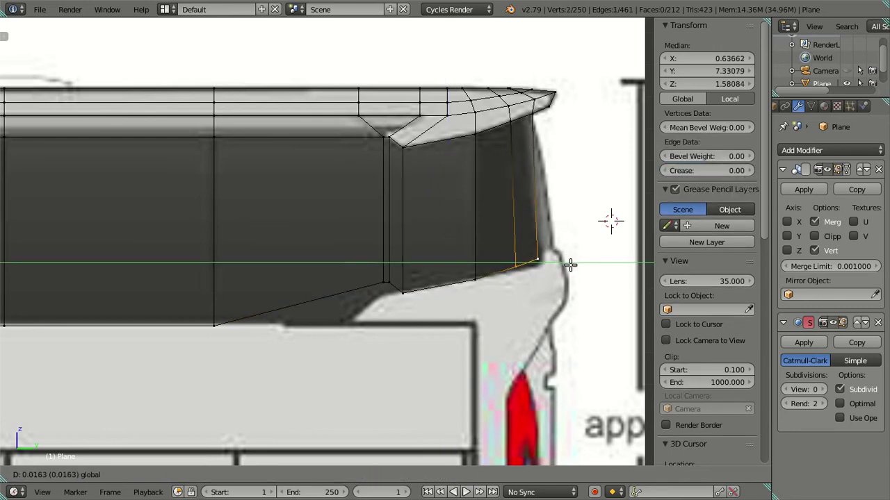
left_click(570, 265)
left_click_drag(526, 216, 530, 223)
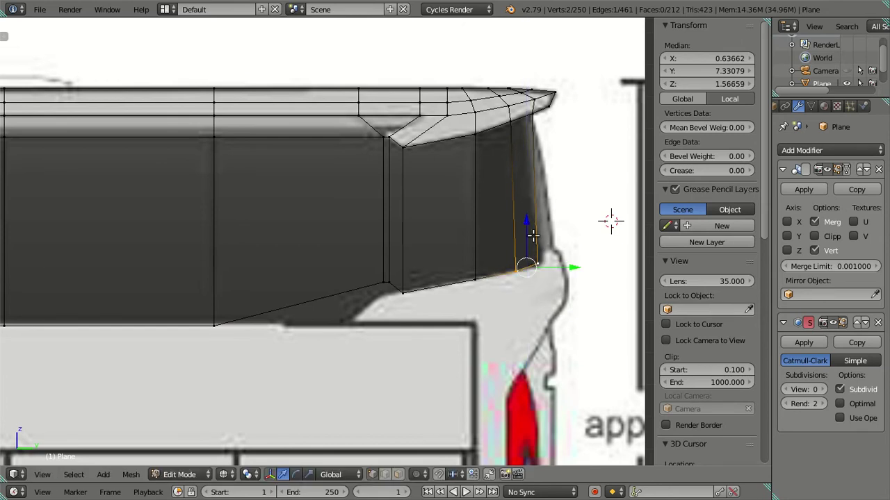
right_click(556, 264)
left_click_drag(541, 221, 546, 230)
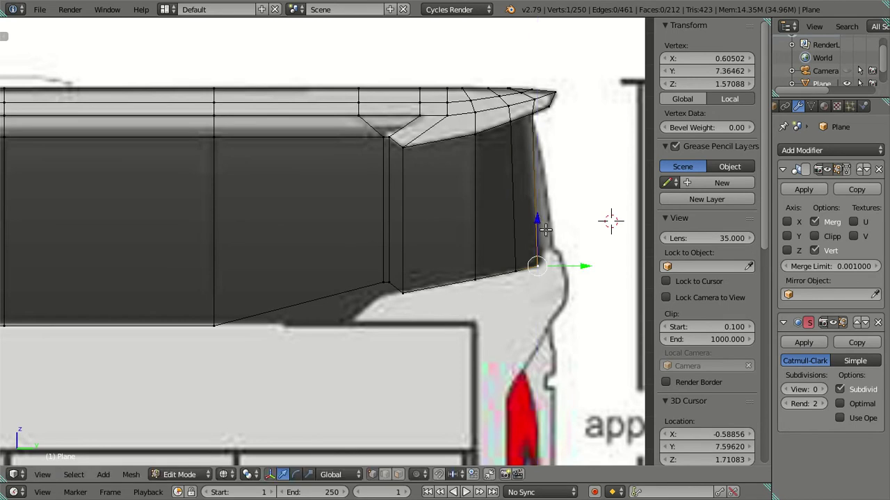
left_click_drag(576, 265, 578, 267)
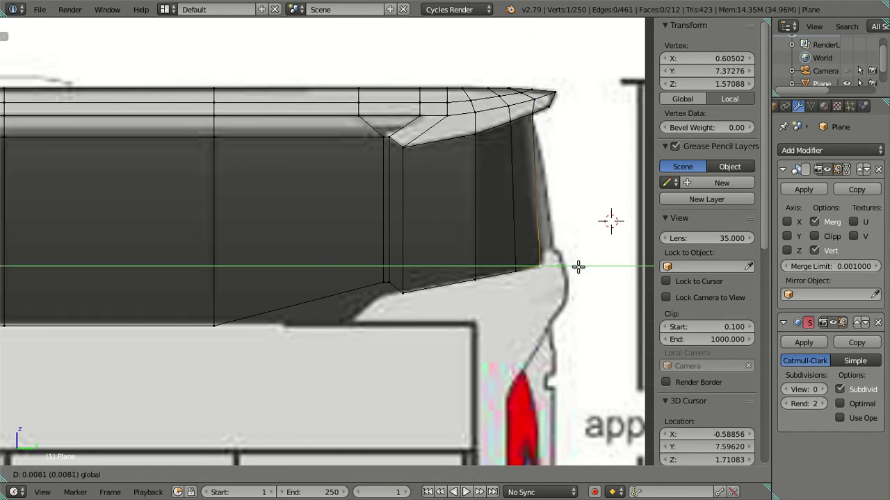
left_click(578, 267)
Step: Select the rear vertical edge and frame it in the side blueprint view
key("a")
mouse_move(532, 171)
middle_mouse_down()
mouse_move(459, 182)
mouse_move(438, 201)
mouse_move(446, 157)
mouse_move(439, 197)
mouse_move(455, 208)
mouse_move(475, 203)
middle_mouse_up()
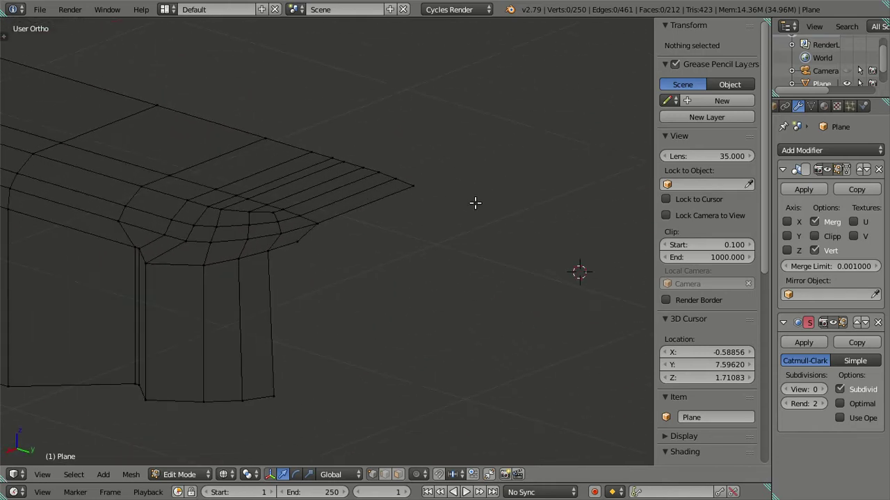
right_click(286, 387)
right_click(272, 253, "shift")
key("KP_Decimal")
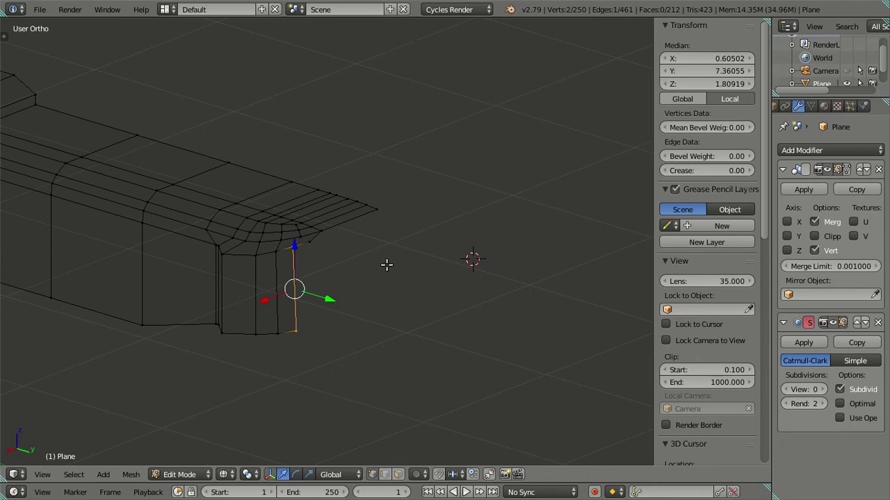
key("KP_3")
scroll(425, 249, "up", 1)
scroll(410, 250, "up", 1)
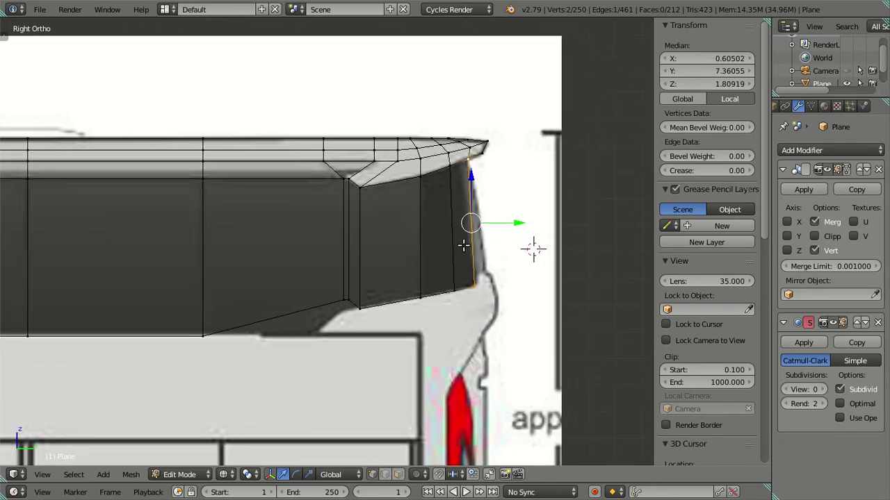
scroll(485, 174, "up", 2)
middle_click_drag(503, 173, 469, 195, "shift")
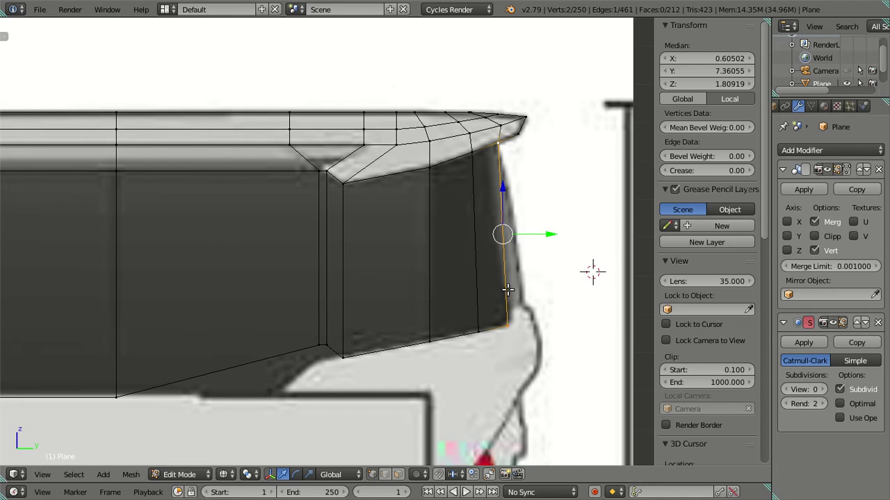
Step: Move the rear edge's bottom vertex along Y, then raise it along Z
right_click(507, 326)
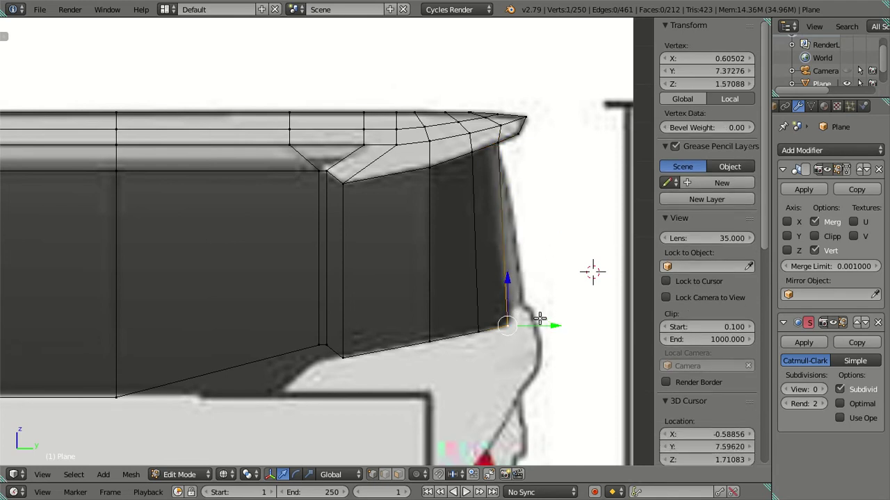
key("g")
key("y")
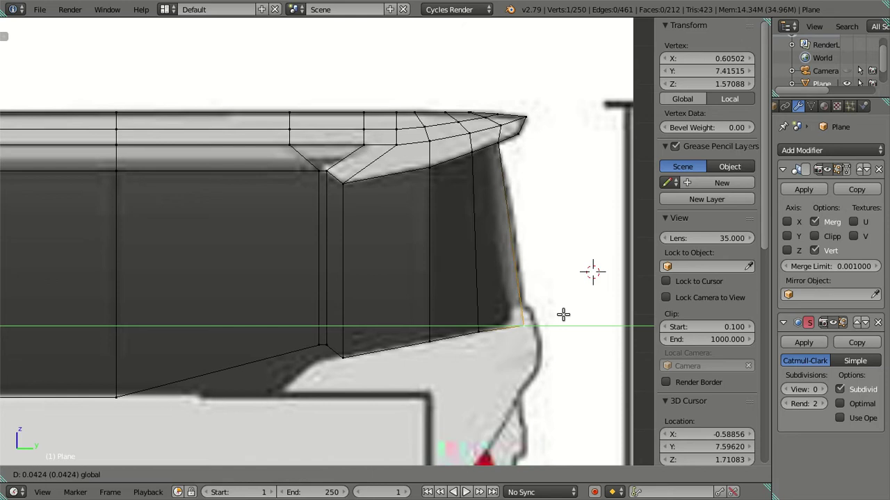
left_click(563, 315)
key("g")
key("z")
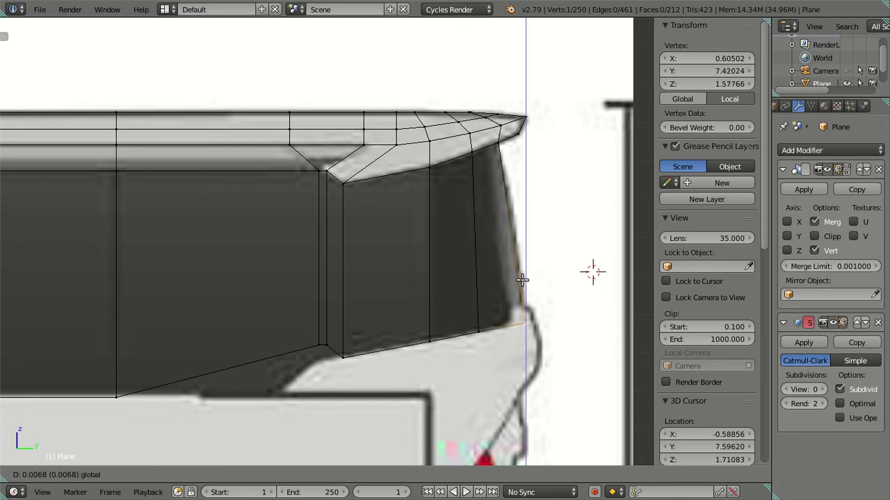
left_click(522, 279)
Step: Extrude the rear corner edge into a new edge, undoing a trial Y slide
key("a")
mouse_move(591, 271)
middle_mouse_down()
mouse_move(475, 311)
mouse_move(416, 314)
middle_mouse_up()
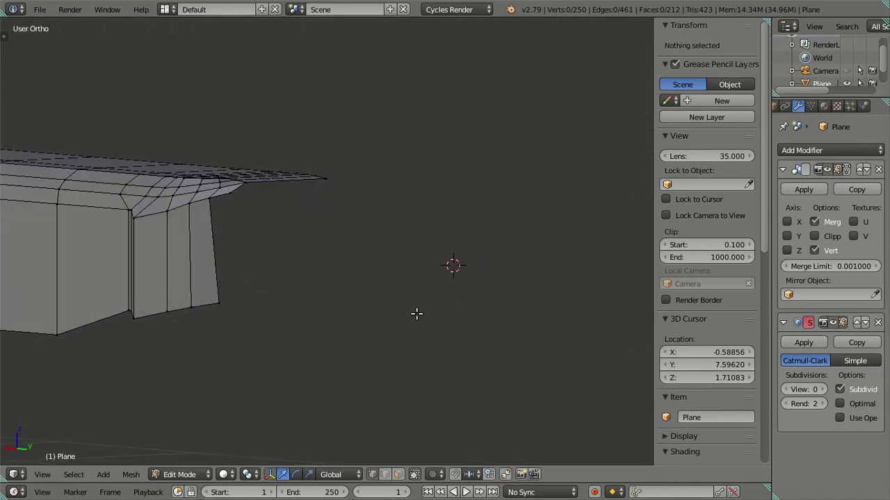
right_click(219, 302)
right_click(211, 201, "shift")
key("e")
right_click(333, 263)
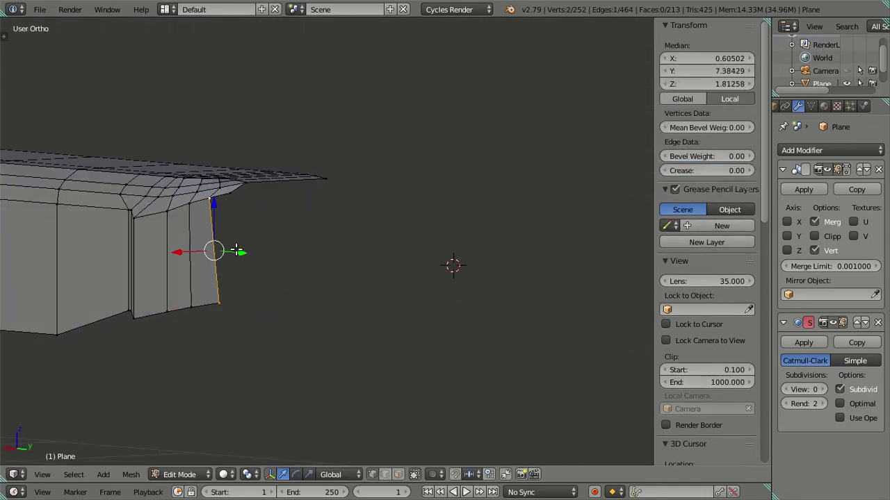
left_click_drag(236, 250, 258, 251)
mouse_move(258, 250)
middle_mouse_down()
mouse_move(218, 308)
mouse_move(209, 278)
mouse_move(188, 367)
mouse_move(221, 381)
mouse_move(235, 300)
middle_mouse_up()
key("ctrl+z")
Step: Enable mirror clipping and move the new edge along X onto the centreline
mouse_move(136, 332)
left_mouse_down()
mouse_move(185, 322)
mouse_move(165, 333)
left_mouse_up()
mouse_move(165, 334)
middle_mouse_down()
mouse_move(211, 247)
mouse_move(226, 178)
mouse_move(284, 284)
mouse_move(333, 304)
middle_mouse_up()
key("KP_3")
scroll(413, 250, "up", 2)
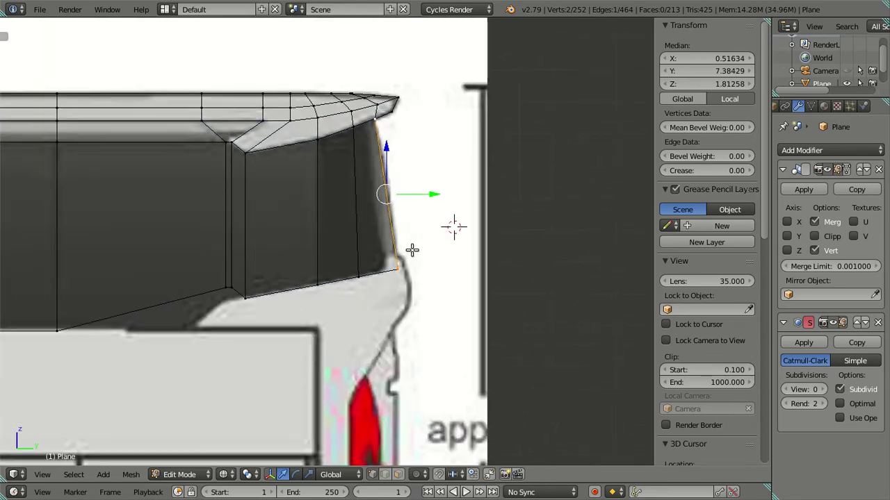
mouse_move(412, 219)
middle_mouse_down()
mouse_move(326, 244)
mouse_move(628, 219)
middle_mouse_up()
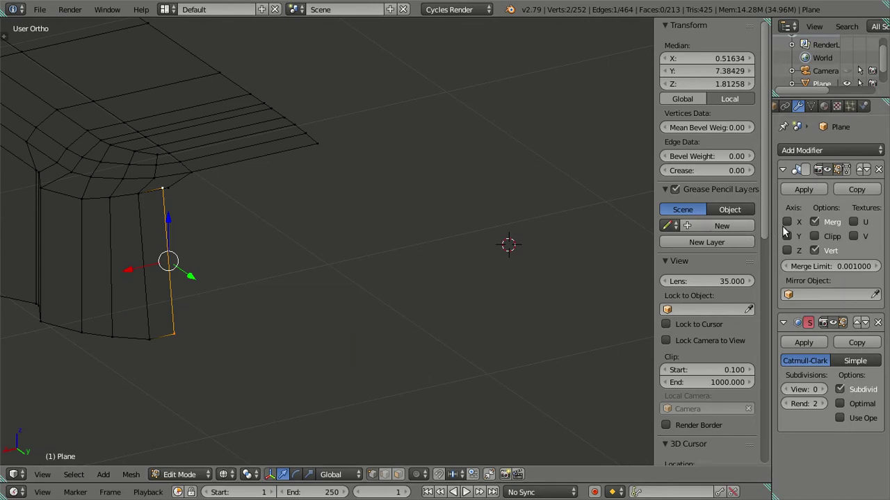
left_click(815, 237)
key("g")
key("x")
left_click(457, 252)
left_click(800, 220)
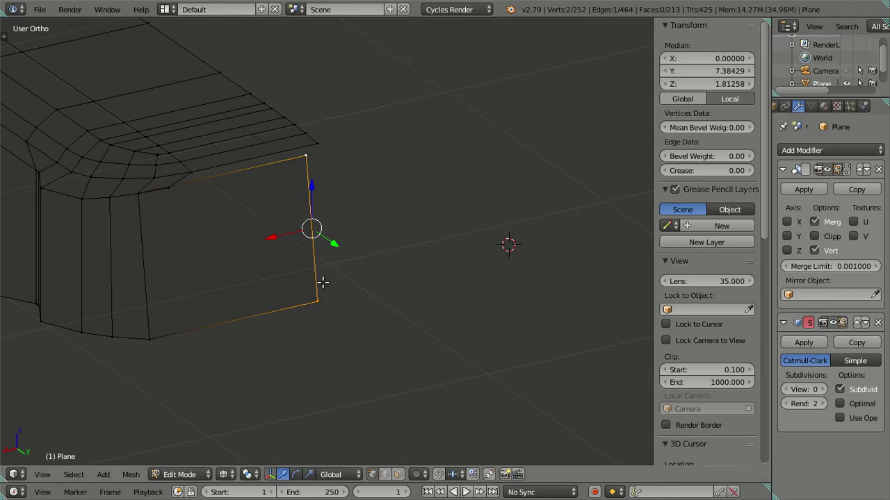
Step: Slide a rear corner vertex along Y to match the blueprint outline
key("KP_3")
right_click(430, 280)
key("g")
key("y")
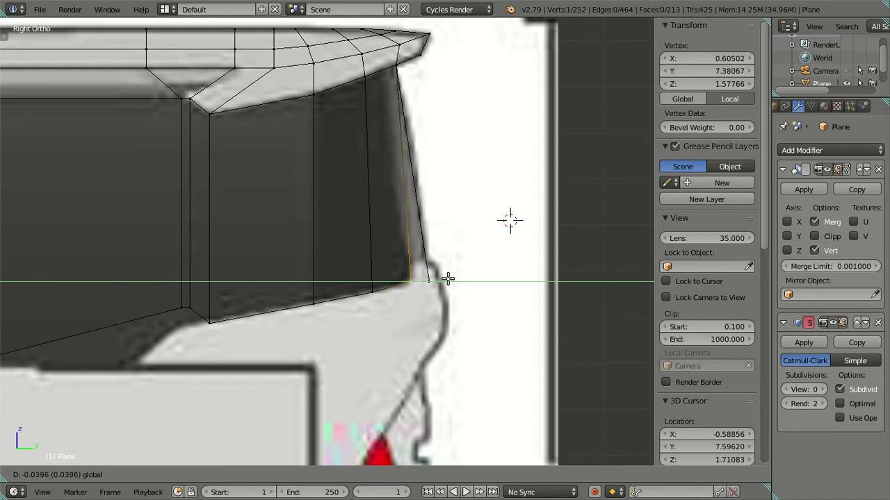
left_click(448, 279)
key("a")
Step: Nudge the centre edge's top vertex along Y onto the rear outline
mouse_move(432, 121)
middle_mouse_down()
mouse_move(404, 133)
mouse_move(279, 102)
mouse_move(278, 159)
mouse_move(308, 143)
mouse_move(293, 134)
middle_mouse_up()
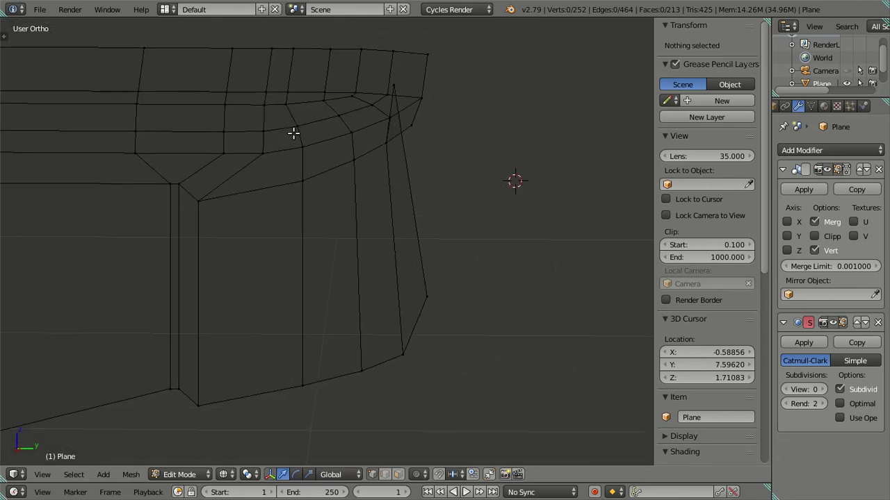
right_click(385, 142)
middle_click_drag(385, 141, 393, 99)
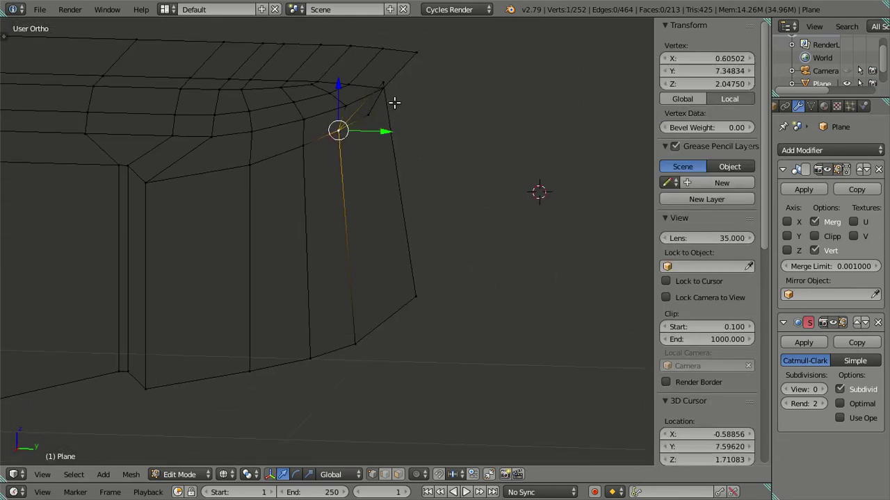
right_click(382, 75)
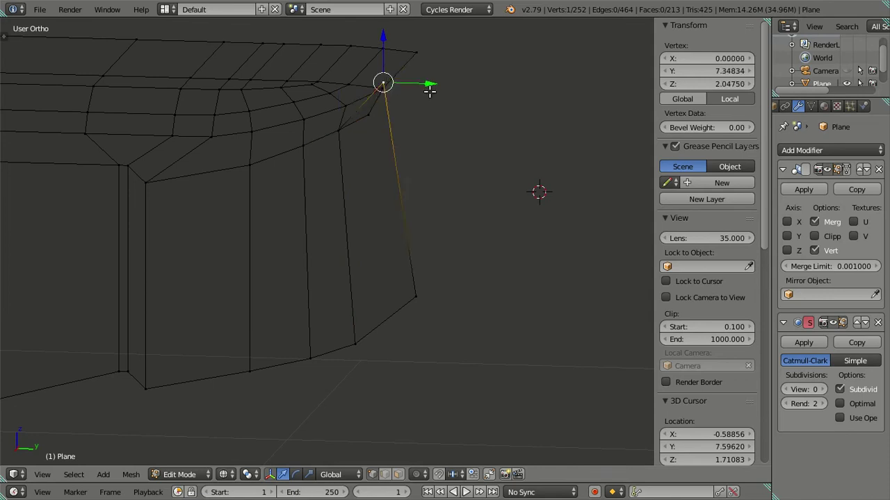
key("KP_3")
left_click_drag(434, 65, 437, 66)
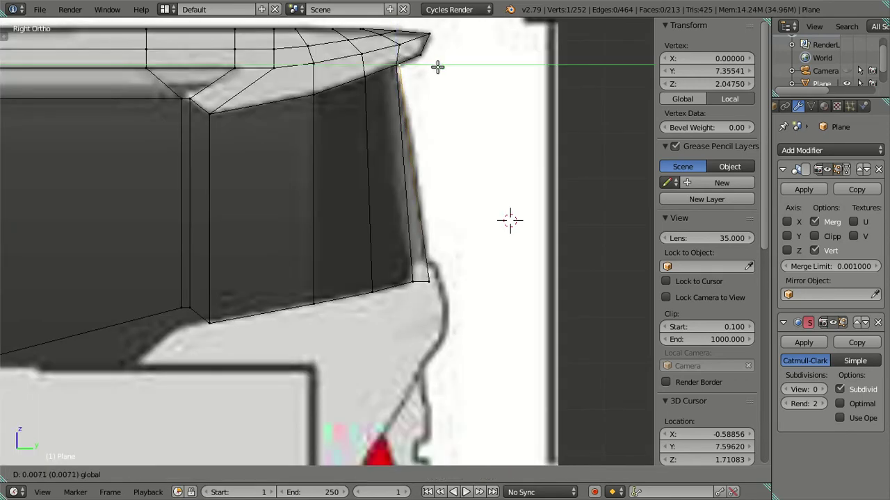
key("a")
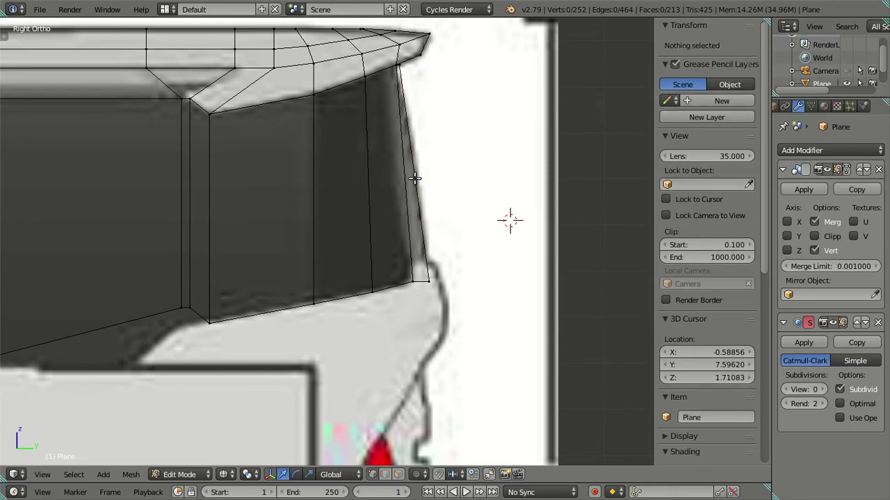
Step: Align the rear corner's bottom vertex along Y with the blueprint
right_click(432, 277)
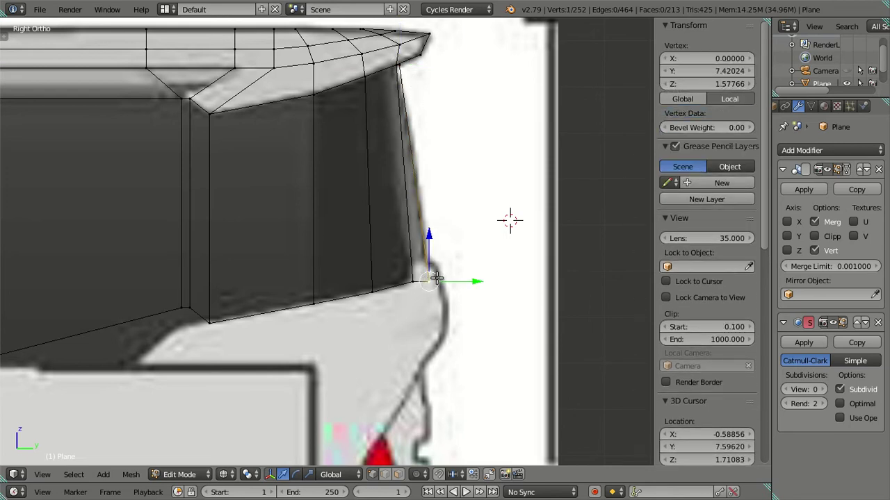
right_click(404, 276)
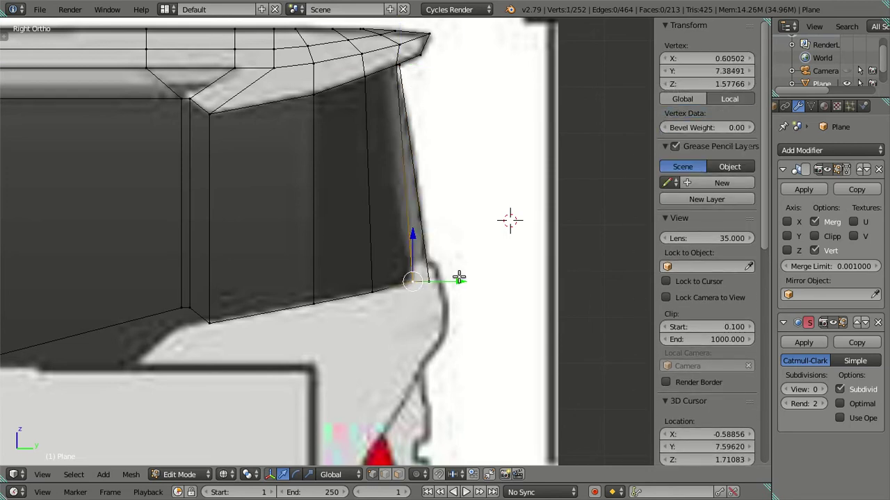
key("g")
key("y")
left_click(456, 277)
Step: Try raising the centre edge's bottom vertex along Z, then undo it
right_click(429, 280)
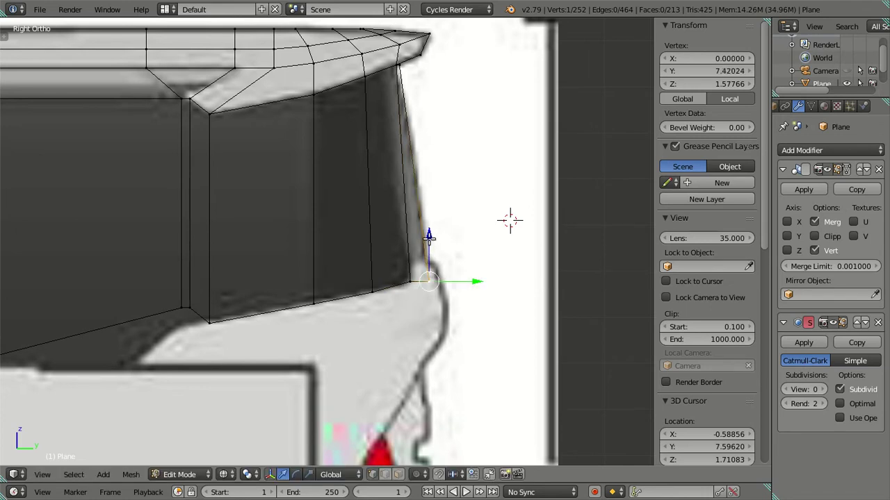
key("g")
key("z")
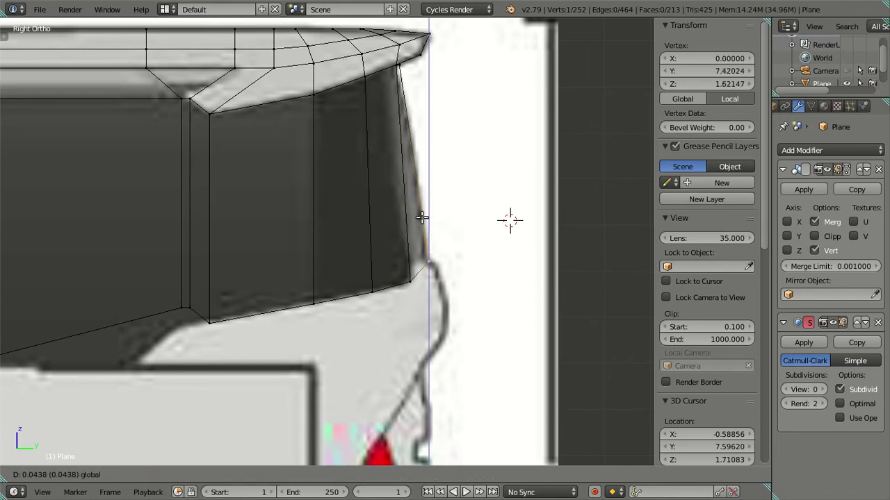
left_click(422, 217)
key("g")
key("y")
right_click(470, 254)
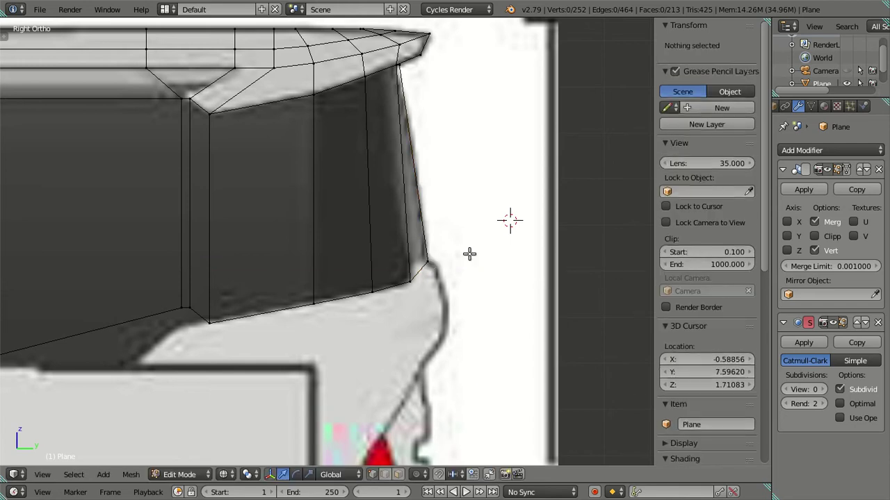
key("ctrl+z")
Step: Add a vertical loop cut across the rear side panel face
key("a")
mouse_move(466, 256)
middle_mouse_down()
mouse_move(368, 269)
mouse_move(280, 252)
mouse_move(301, 270)
mouse_move(271, 259)
mouse_move(267, 267)
middle_mouse_up()
right_click(213, 150)
middle_click_drag(280, 220, 268, 231)
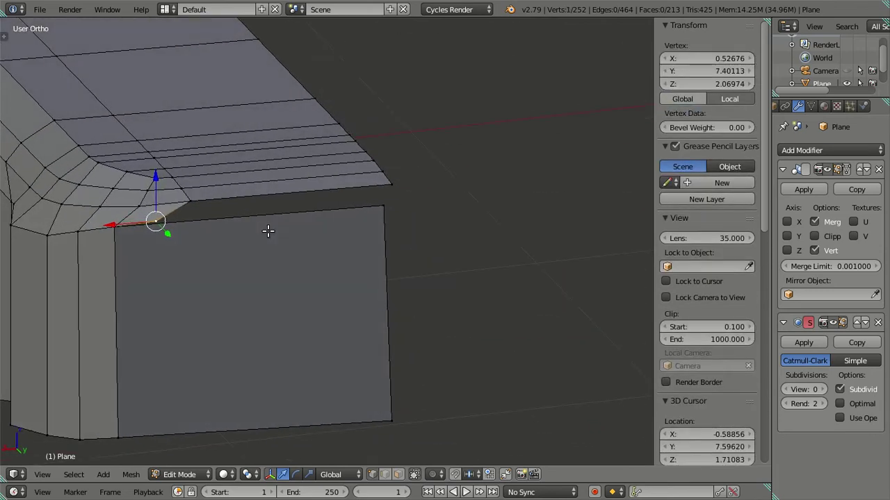
mouse_move(435, 195)
middle_mouse_down()
mouse_move(439, 123)
mouse_move(468, 97)
mouse_move(421, 127)
mouse_move(345, 233)
middle_mouse_up()
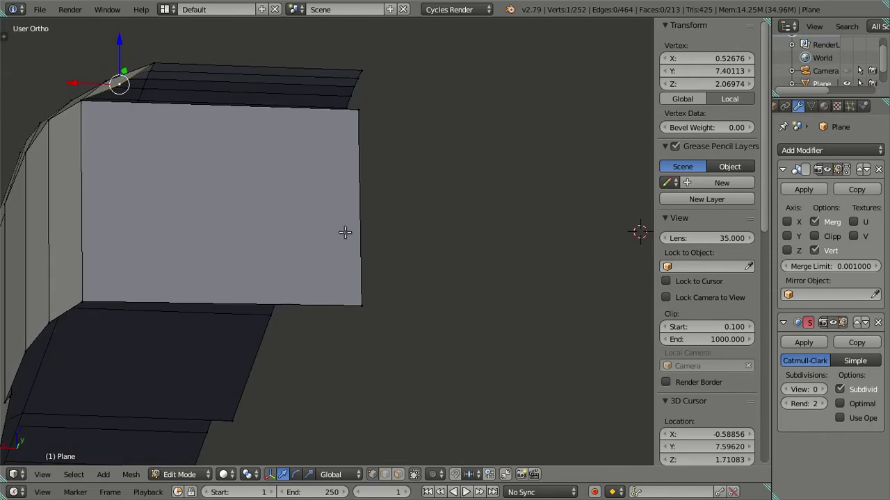
key("ctrl+r")
left_click(245, 304)
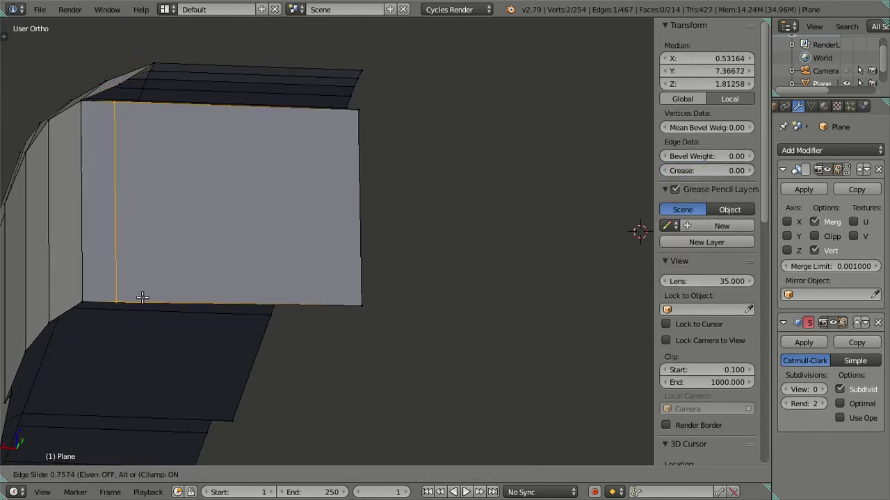
left_click(148, 301)
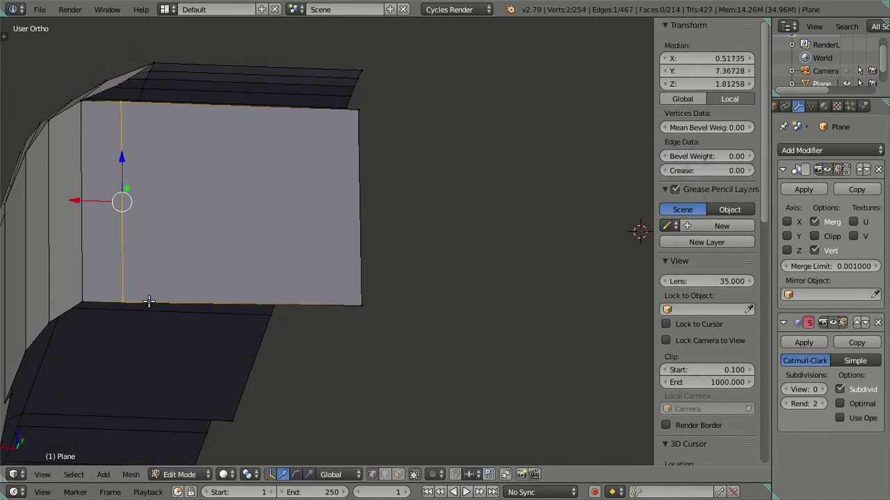
Step: Raise the side panel's two bottom corner vertices slightly in the blueprint side view
right_click(323, 321)
right_click(118, 297, "shift")
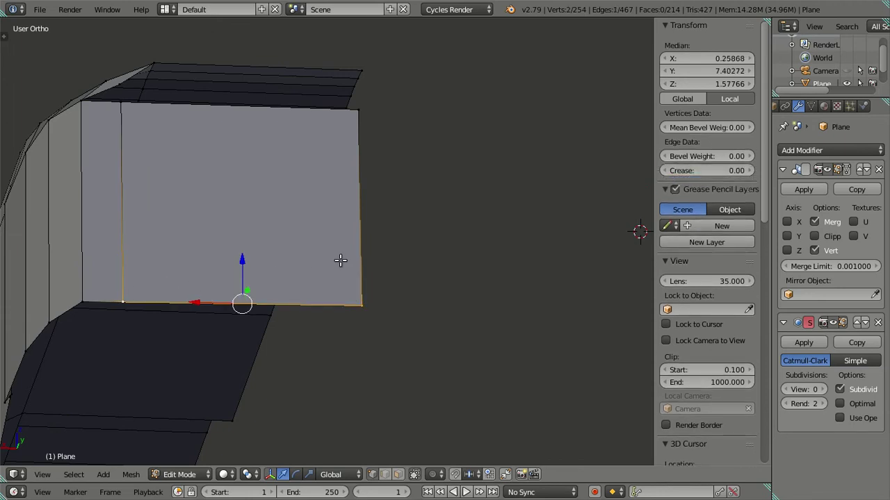
key("KP_3")
mouse_move(509, 322)
left_mouse_down()
mouse_move(508, 295)
mouse_move(513, 302)
left_mouse_up()
key("a")
Step: Inspect the roof's top edge vertices from several angles, then return to Object Mode
mouse_move(513, 302)
middle_mouse_down()
mouse_move(371, 199)
mouse_move(298, 218)
mouse_move(314, 213)
mouse_move(347, 294)
mouse_move(286, 201)
mouse_move(314, 194)
mouse_move(368, 213)
mouse_move(391, 243)
mouse_move(419, 231)
mouse_move(394, 203)
mouse_move(319, 196)
middle_mouse_up()
mouse_move(303, 152)
middle_mouse_down()
mouse_move(298, 198)
mouse_move(285, 215)
mouse_move(274, 211)
mouse_move(270, 187)
mouse_move(282, 199)
middle_mouse_up()
scroll(278, 222, "up", 4)
right_click(253, 255)
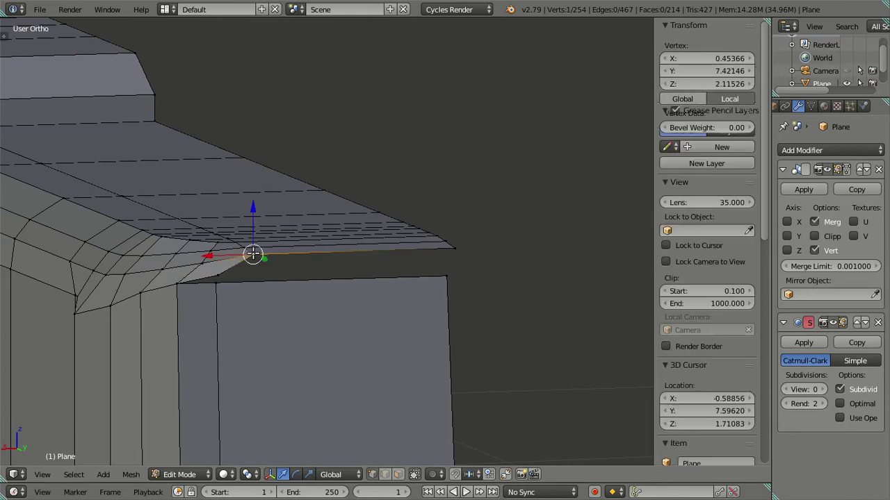
right_click(430, 253, "ctrl")
mouse_move(367, 264)
middle_mouse_down()
mouse_move(357, 226)
mouse_move(364, 253)
middle_mouse_up()
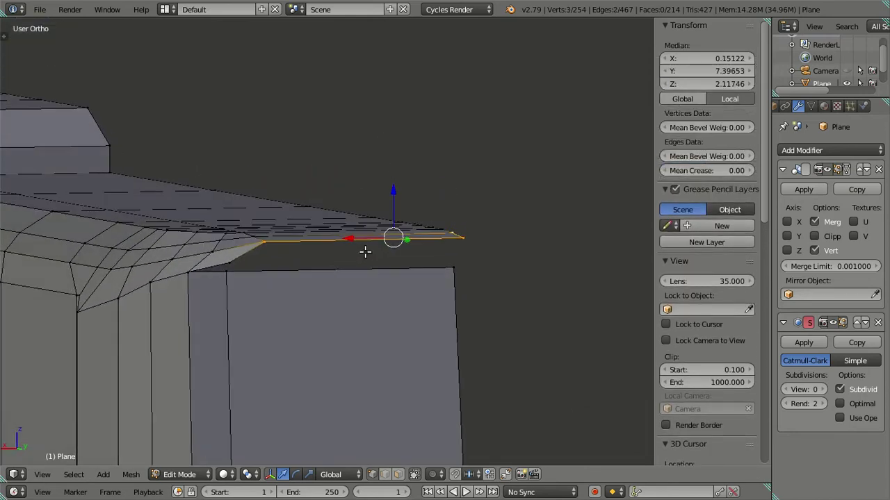
middle_click_drag(232, 275, 242, 232)
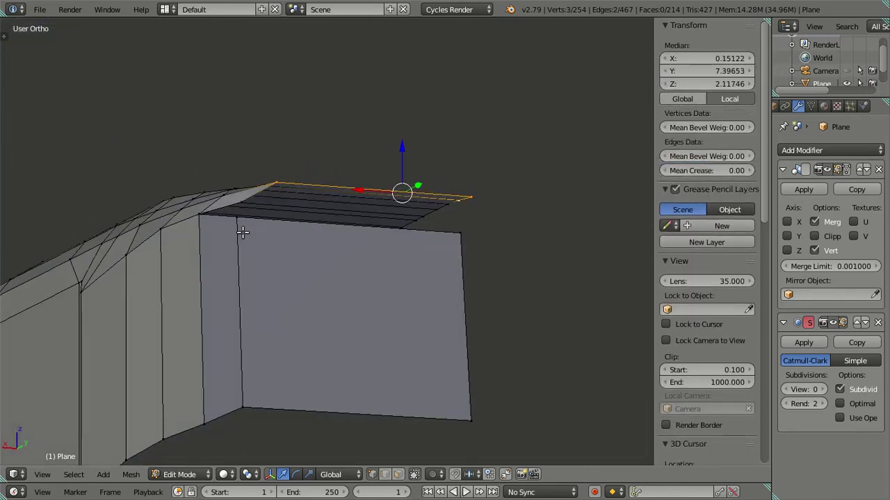
right_click(244, 200)
mouse_move(268, 199)
middle_mouse_down()
mouse_move(294, 238)
mouse_move(306, 238)
mouse_move(294, 280)
mouse_move(296, 229)
middle_mouse_up()
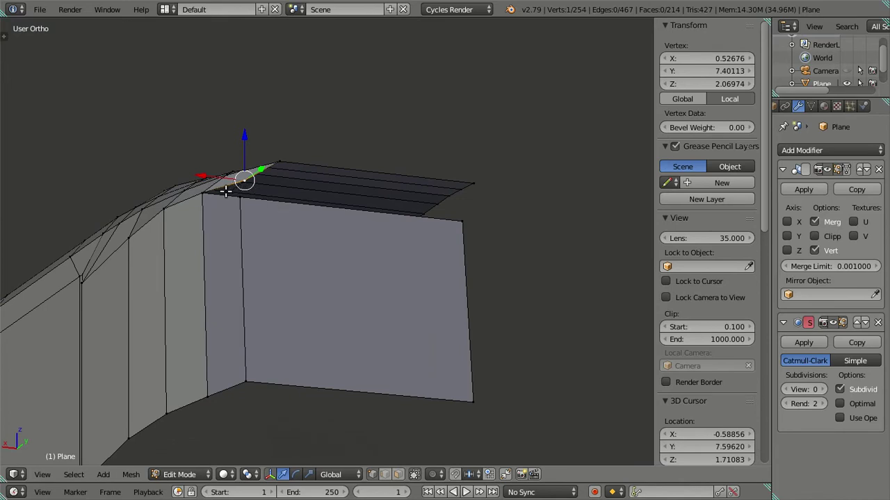
mouse_move(279, 203)
middle_mouse_down()
mouse_move(290, 276)
mouse_move(370, 233)
mouse_move(369, 225)
mouse_move(298, 234)
mouse_move(276, 247)
middle_mouse_up()
scroll(289, 277, "up", 3)
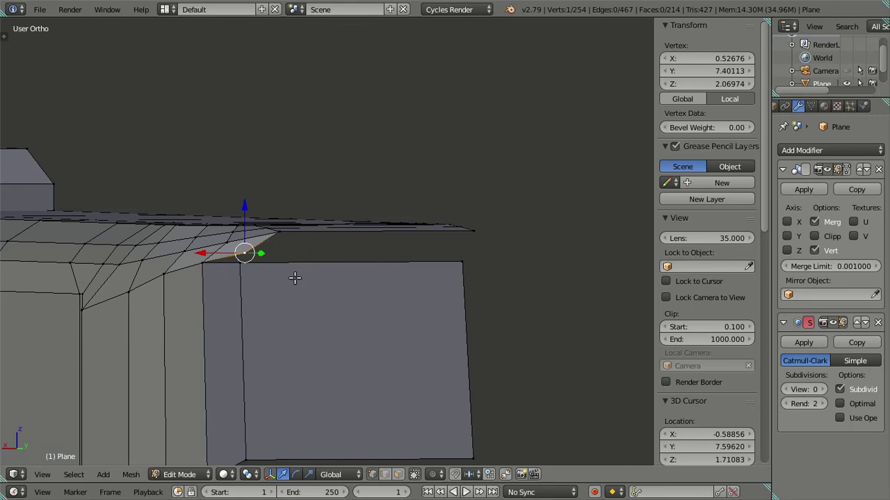
scroll(295, 278, "down", 5)
key("Tab")
mouse_move(334, 276)
middle_mouse_down()
mouse_move(334, 222)
mouse_move(429, 282)
mouse_move(426, 294)
mouse_move(415, 253)
mouse_move(364, 237)
middle_mouse_up()
Step: Go to the back orthographic view in wireframe and re-enter Edit Mode over the blueprint
scroll(355, 232, "down", 5)
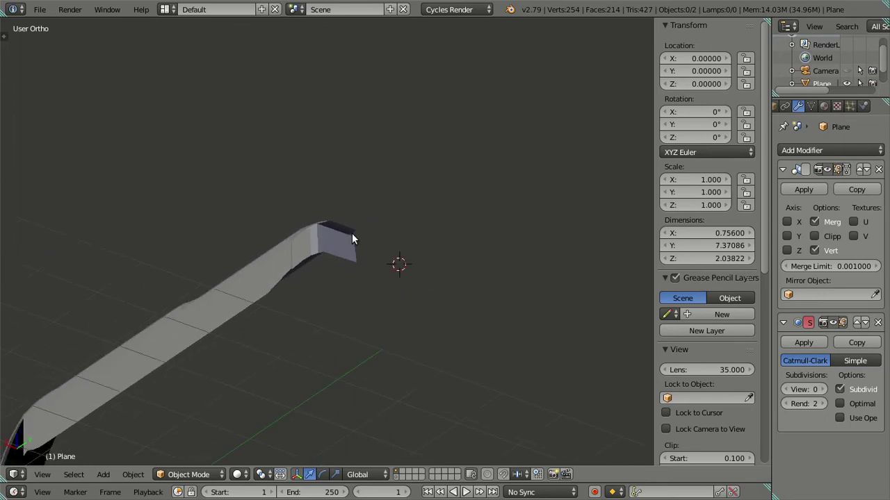
scroll(293, 195, "down", 3)
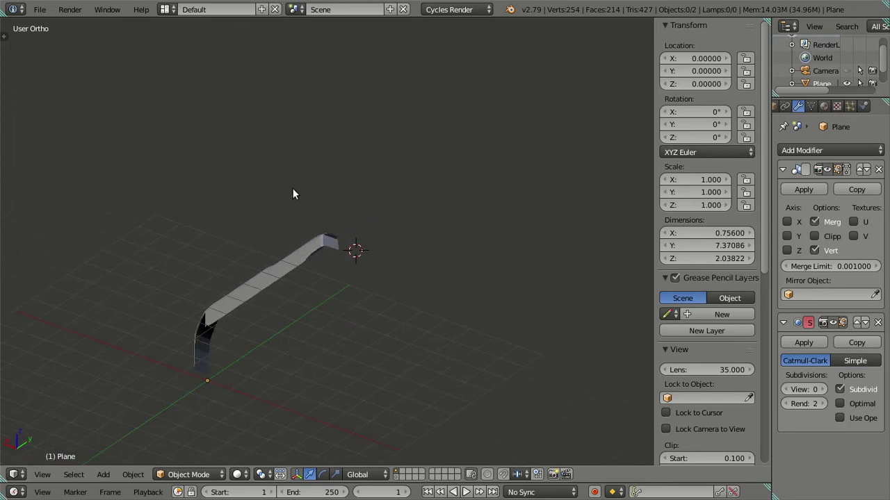
key("ctrl+KP_1")
scroll(324, 228, "up", 5)
scroll(325, 226, "up", 2)
key("z")
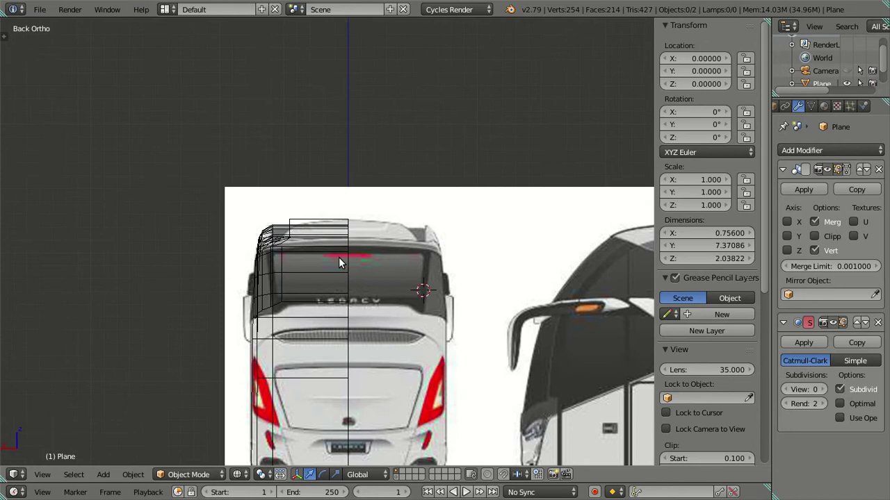
scroll(339, 257, "up", 2)
scroll(334, 260, "up", 1)
key("Tab")
scroll(310, 290, "up", 1)
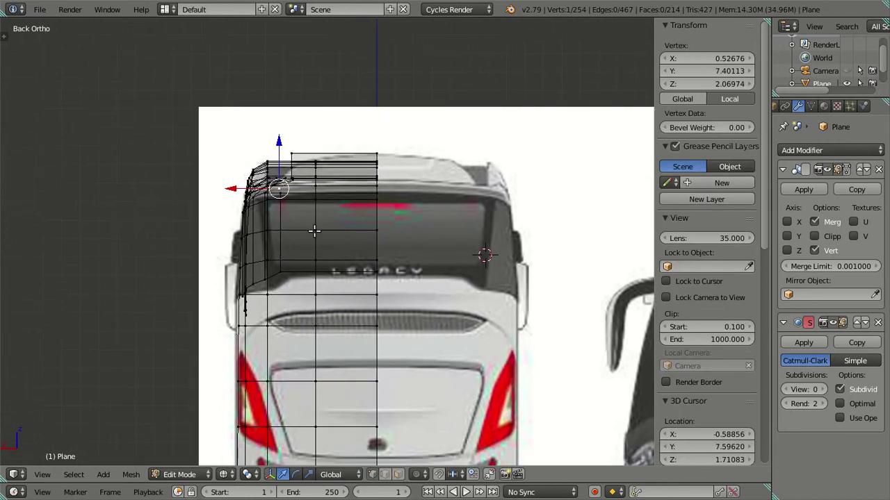
scroll(292, 292, "up", 2)
scroll(281, 257, "up", 1)
scroll(281, 257, "up", 1, "ctrl")
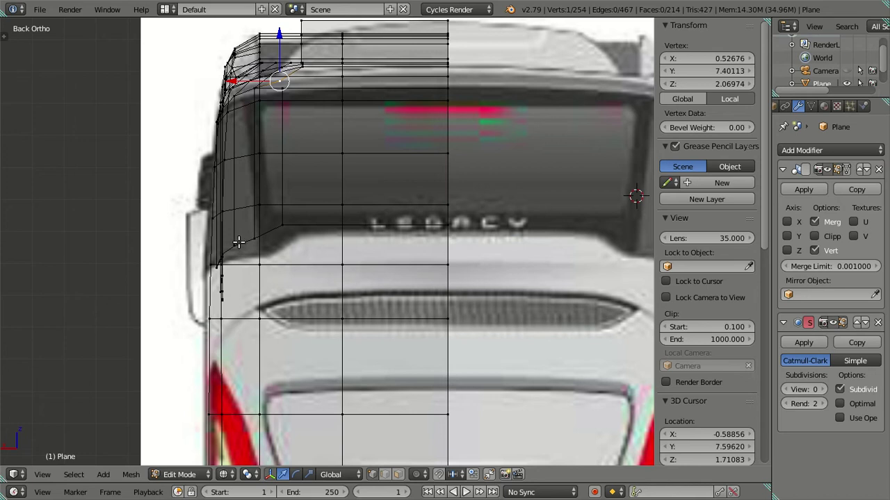
key("z")
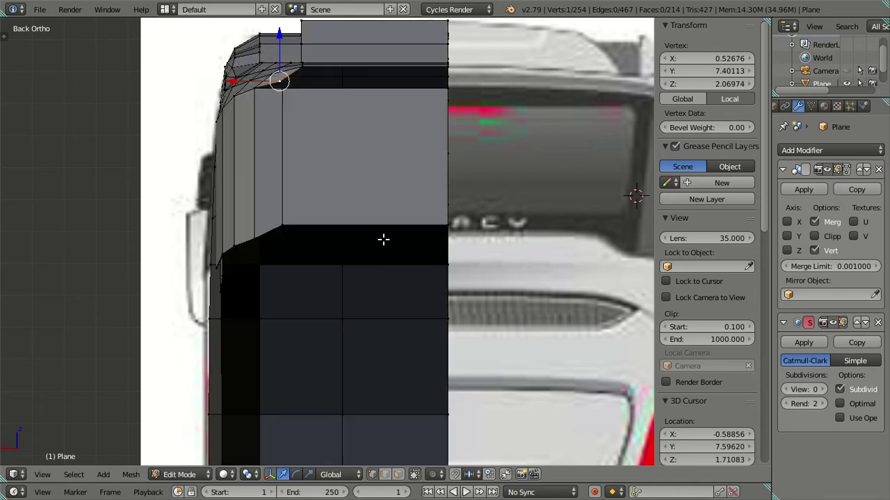
key("z")
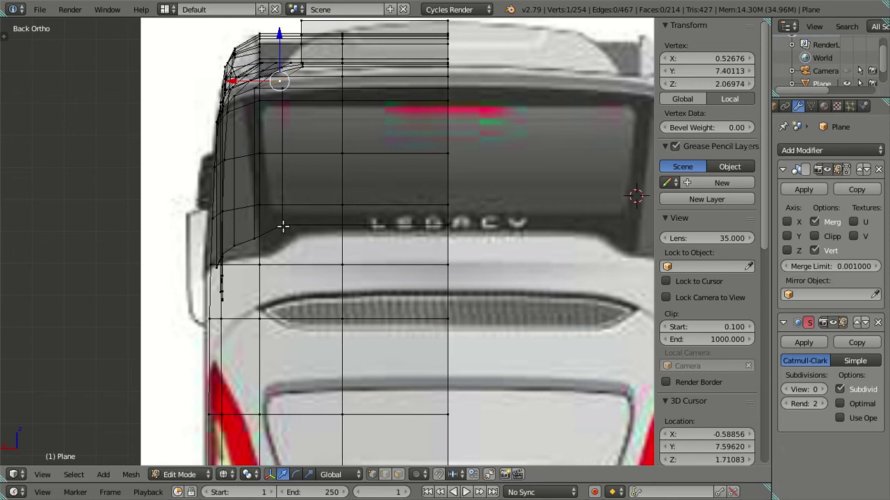
Step: Lower the window band's bottom edge vertically to match the back blueprint
right_click(283, 226)
key("z")
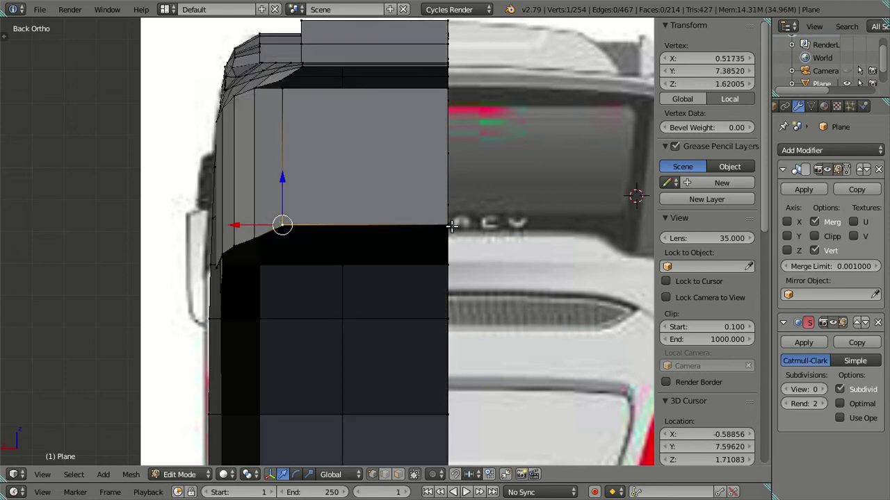
right_click(439, 223, "shift")
key("z")
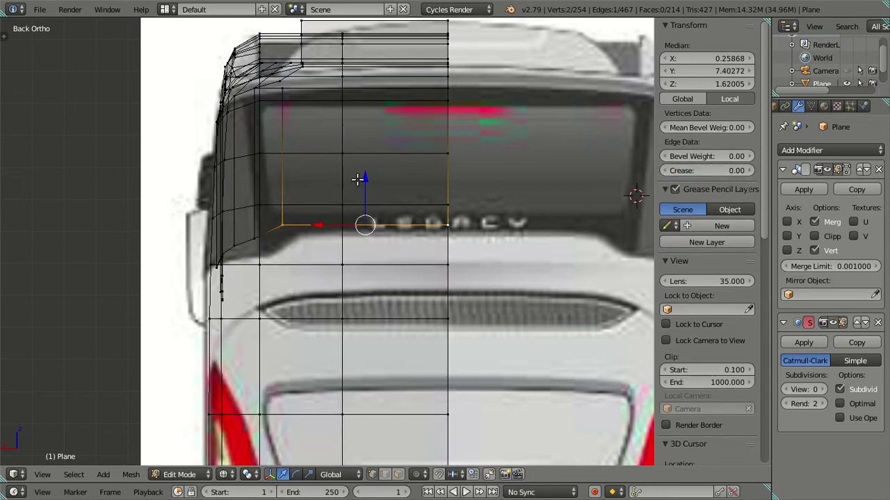
key("g")
key("z")
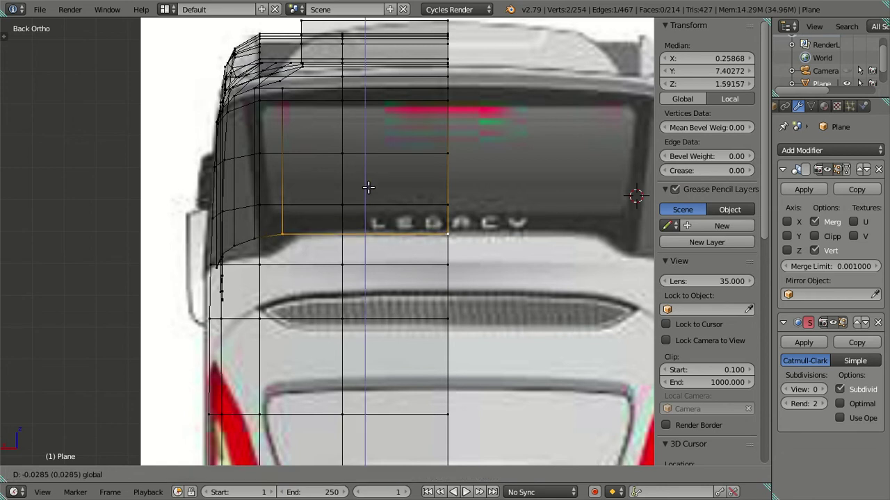
left_click(368, 187)
key("a")
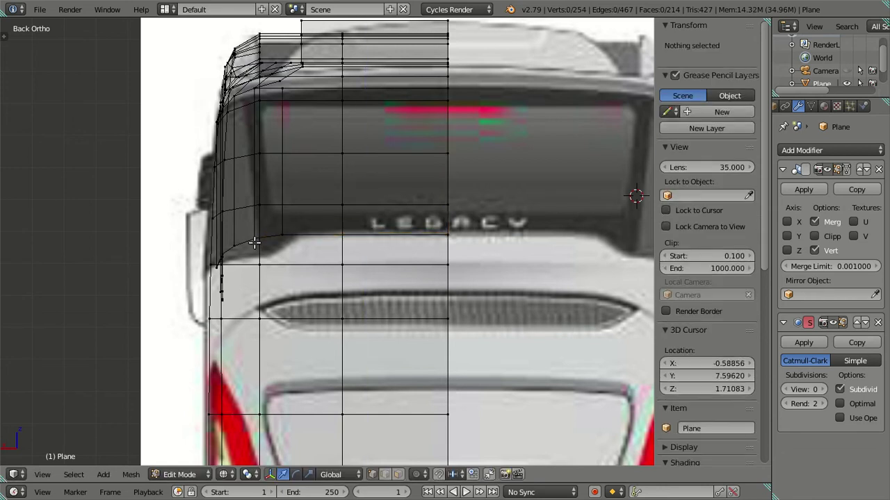
Step: Shift the rear window's vertical edge horizontally along X to fit the reference
right_click(286, 136)
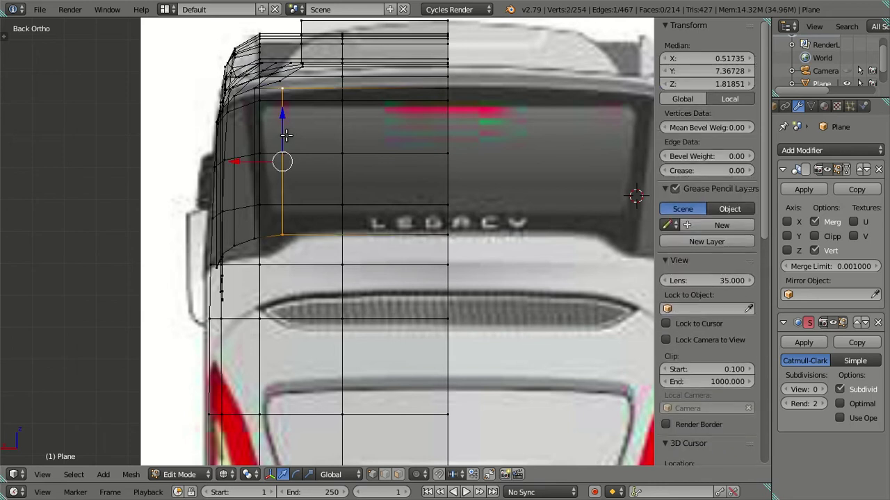
key("z")
key("z")
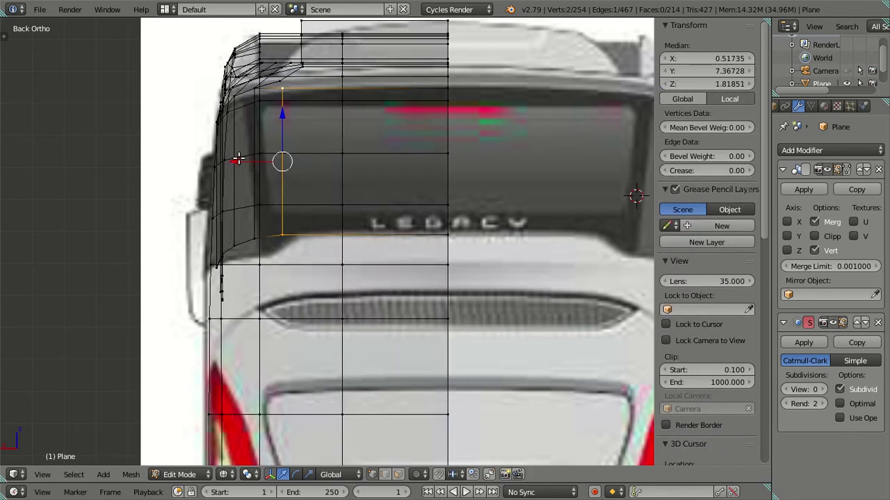
key("g")
key("x")
left_click(258, 156)
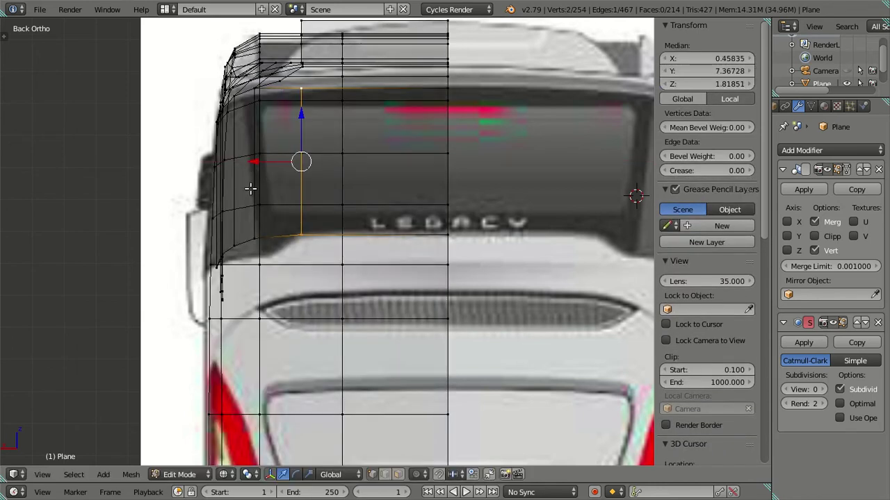
key("a")
key("z")
Step: Lower the corner edge at the band's bottom along Z
right_click(254, 241)
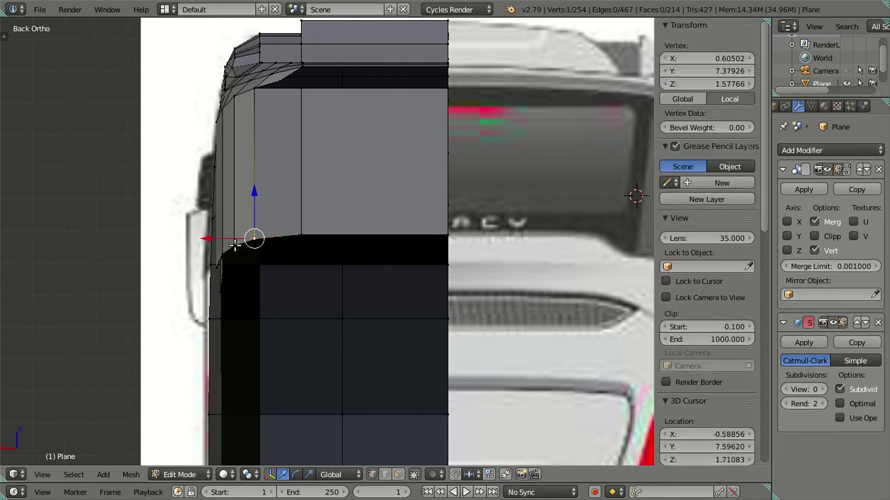
key("z")
right_click(236, 248, "shift")
key("g")
key("z")
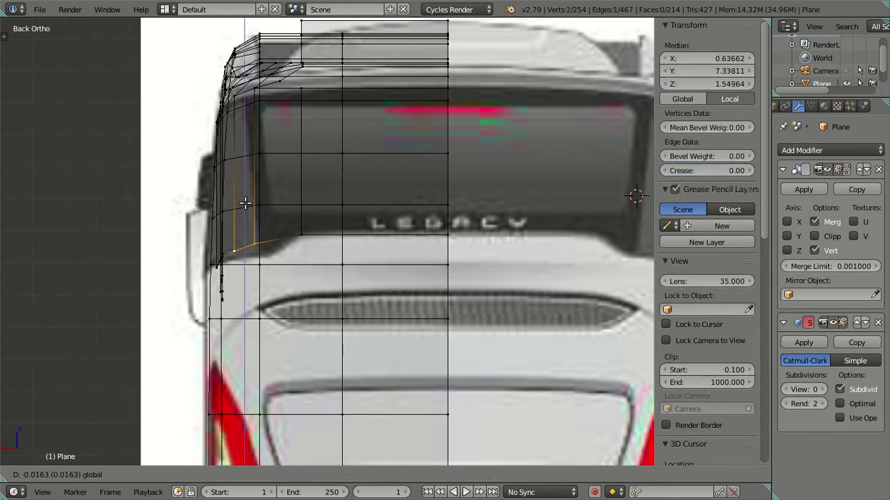
left_click(245, 203)
Step: In the right side view, raise the selected rear vertices slightly along Z
scroll(318, 218, "down", 4)
middle_click_drag(318, 218, 323, 220)
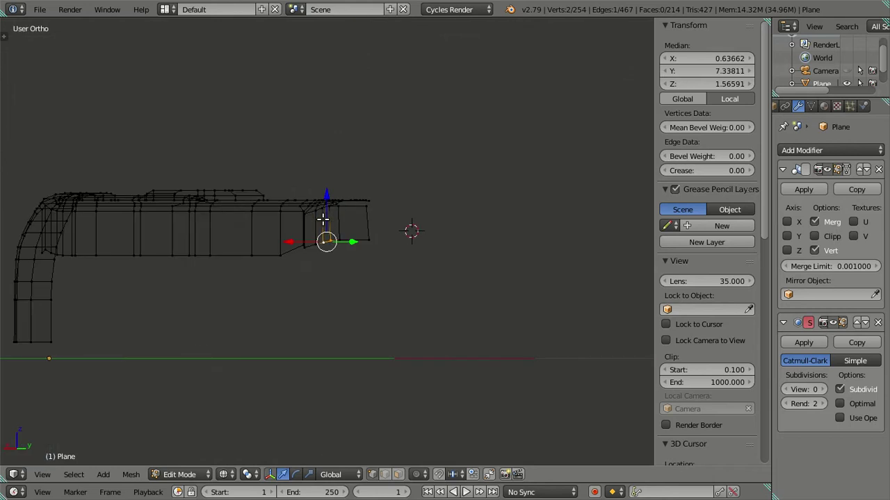
key("KP_3")
key("z")
scroll(362, 236, "up", 1)
scroll(382, 252, "up", 3)
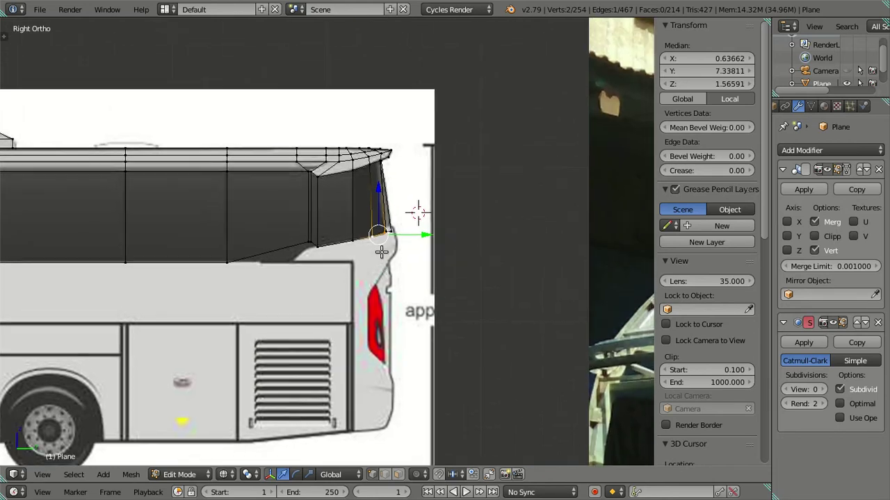
scroll(381, 251, "up", 2)
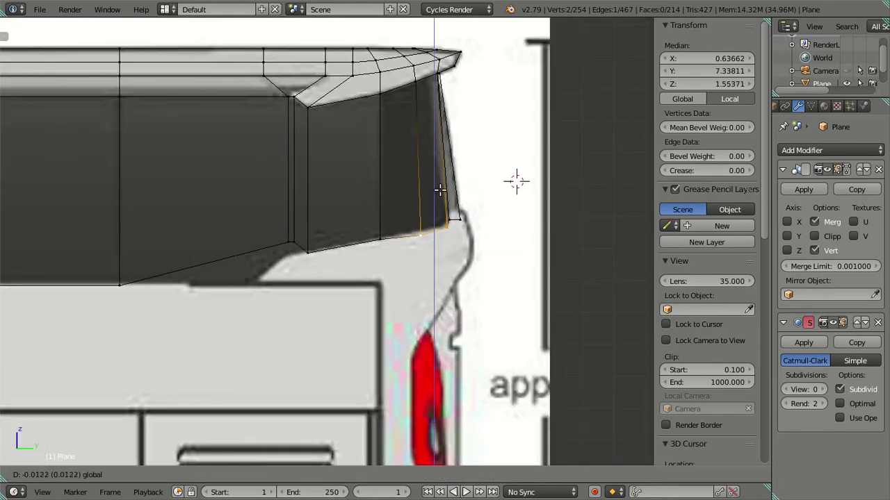
left_click(389, 223, "shift")
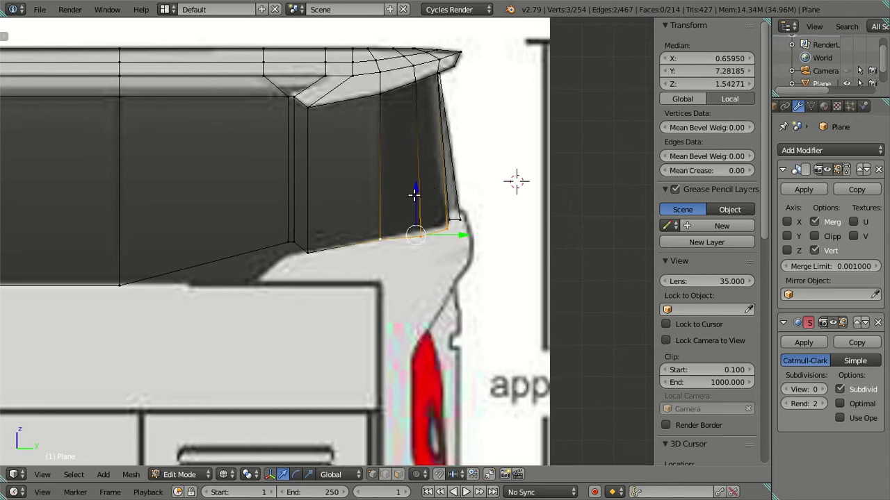
right_click(385, 227, "shift")
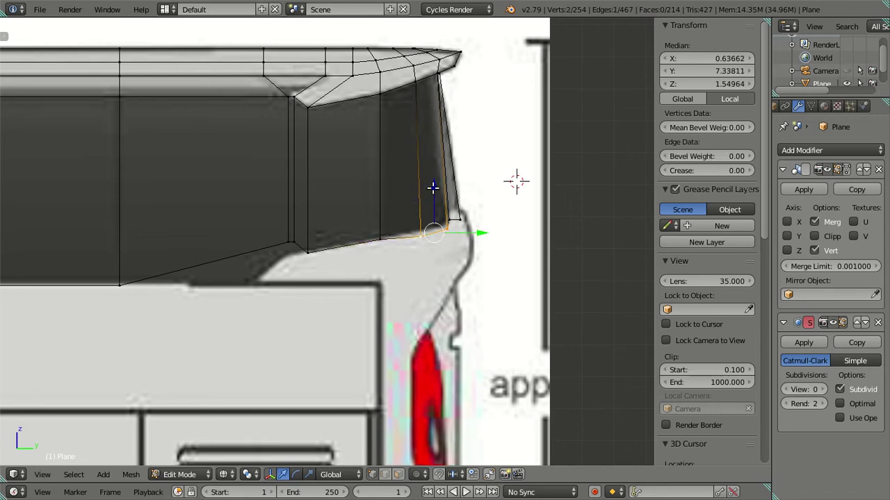
key("g")
key("z")
left_click(432, 185)
Step: Add the rear corner vertex and lower the selection vertically
right_click(365, 241, "shift")
key("g")
key("z")
left_click(416, 188)
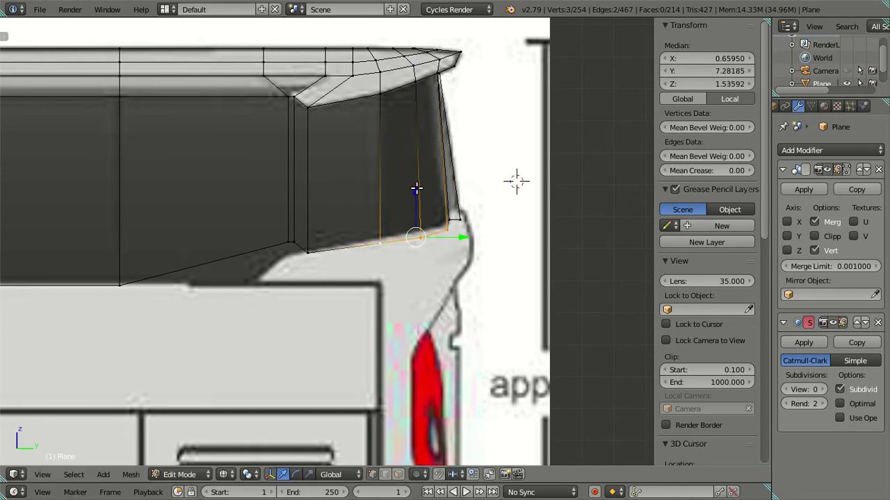
Step: Back in rear view, set a window-band corner vertex to a new height along Z
key("ctrl+KP_1")
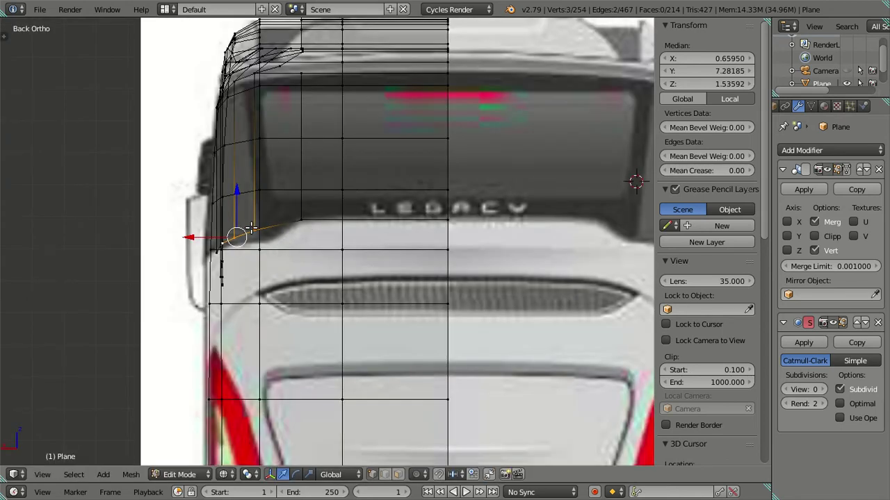
right_click(252, 229)
key("g")
key("z")
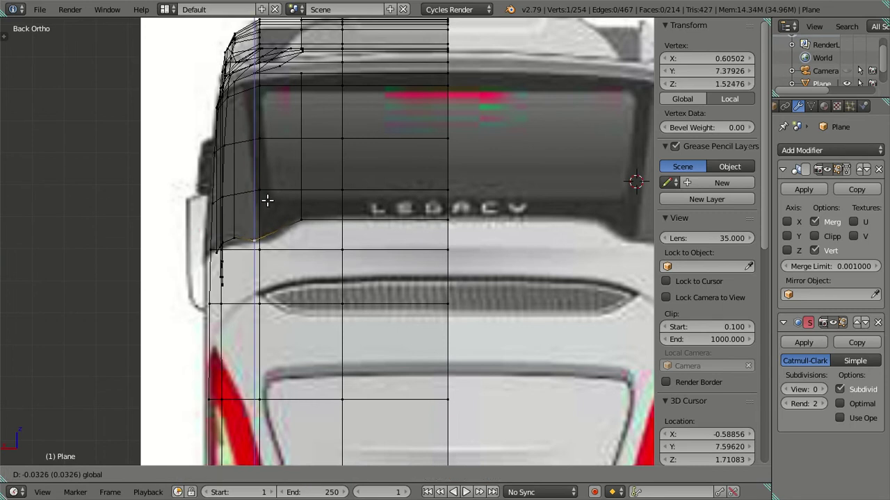
left_click(269, 201)
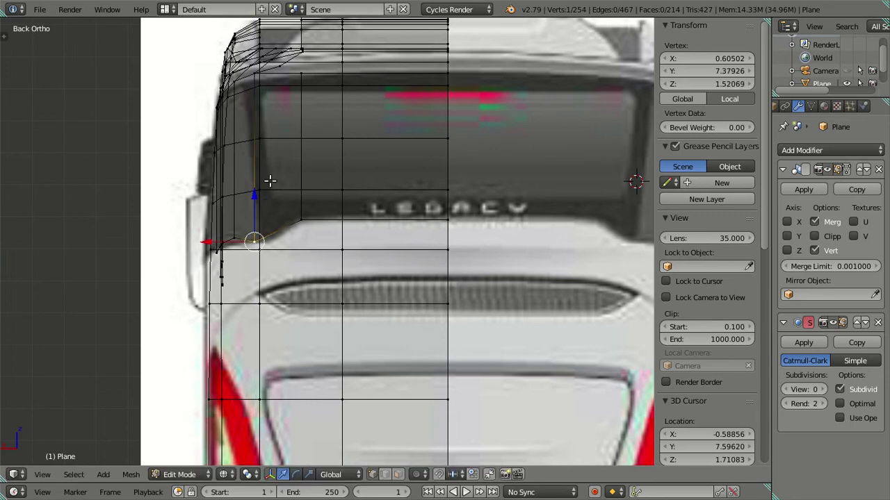
Step: Lower the neighbouring bottom vertex and fine-tune another vertex's height, then deselect all
right_click(235, 222)
key("g")
key("z")
left_click(235, 201)
right_click(249, 233, "shift")
right_click(243, 199)
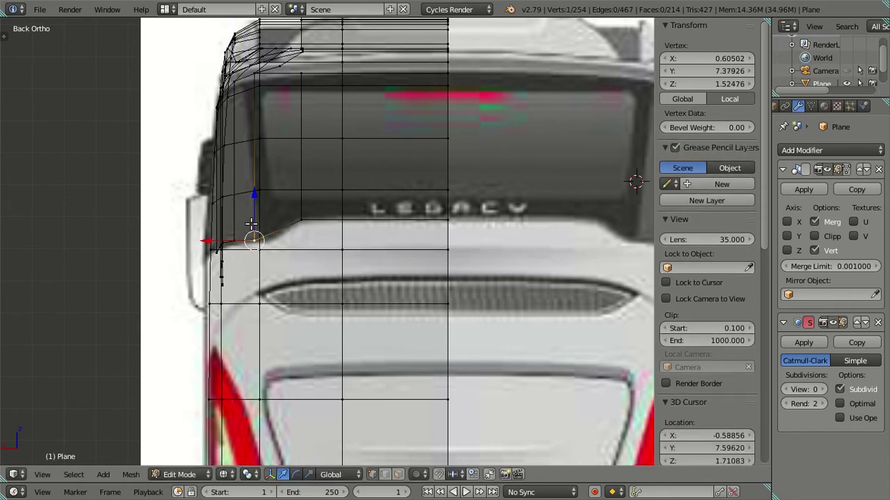
key("g")
key("z")
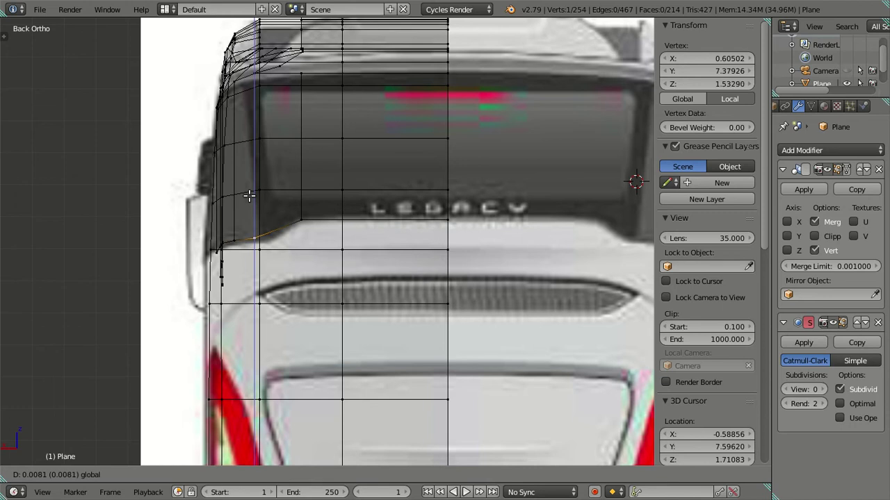
left_click(249, 196)
key("a")
Step: Review the refitted band in solid shading from the back and right side views
scroll(249, 196, "down", 4)
mouse_move(249, 196)
middle_mouse_down()
mouse_move(322, 246)
mouse_move(386, 201)
mouse_move(358, 232)
mouse_move(289, 217)
middle_mouse_up()
key("ctrl+KP_1")
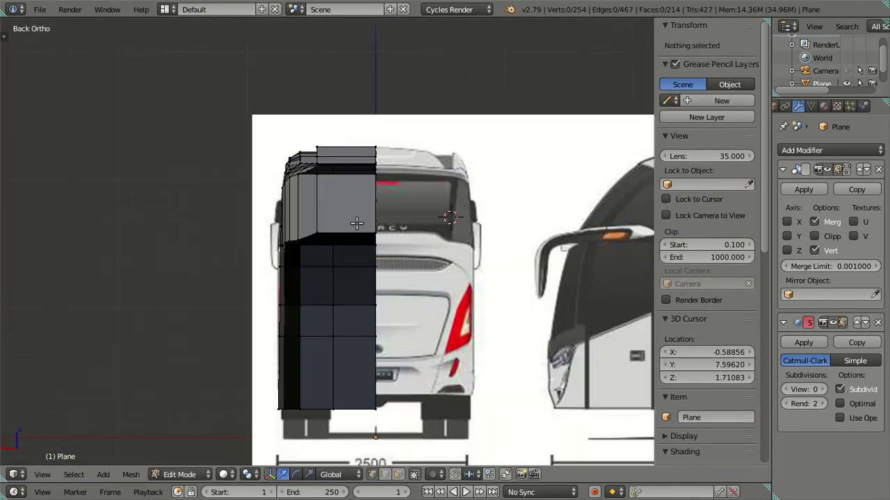
scroll(372, 231, "up", 3)
right_click(410, 225)
scroll(341, 230, "up", 1)
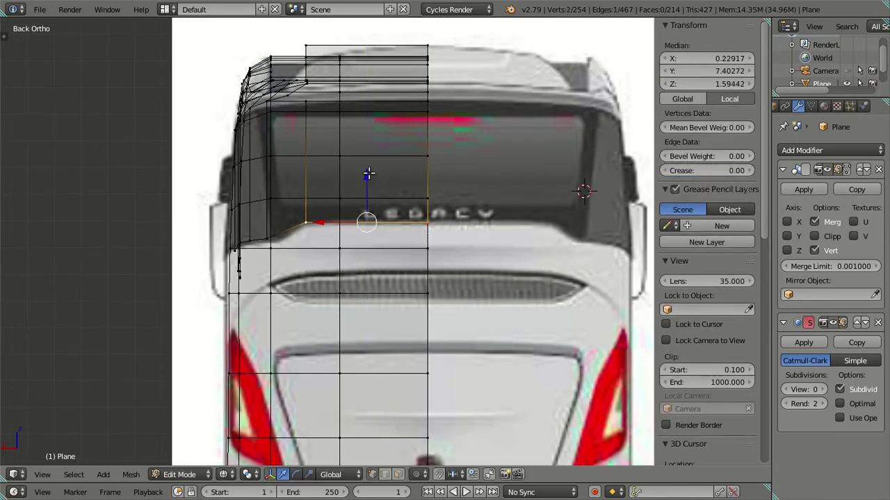
key("a")
key("z")
mouse_move(357, 192)
middle_mouse_down()
mouse_move(333, 241)
mouse_move(423, 236)
middle_mouse_up()
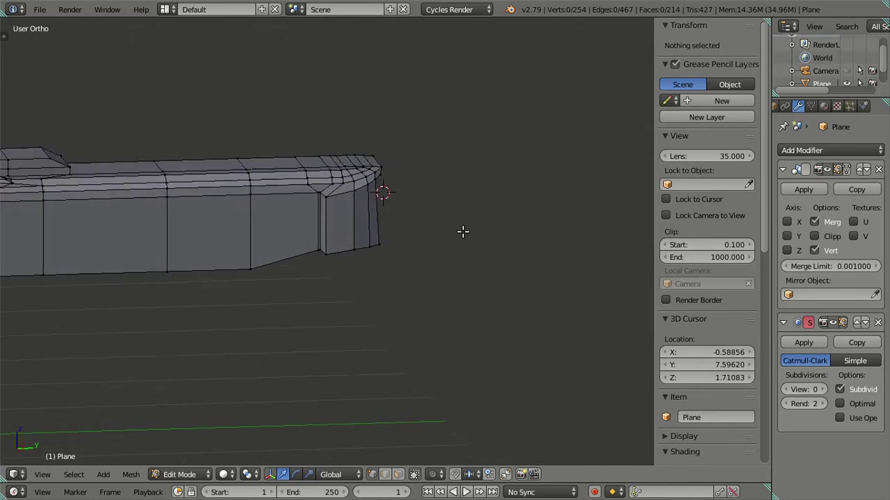
key("KP_3")
scroll(361, 249, "up", 2)
scroll(341, 249, "up", 2)
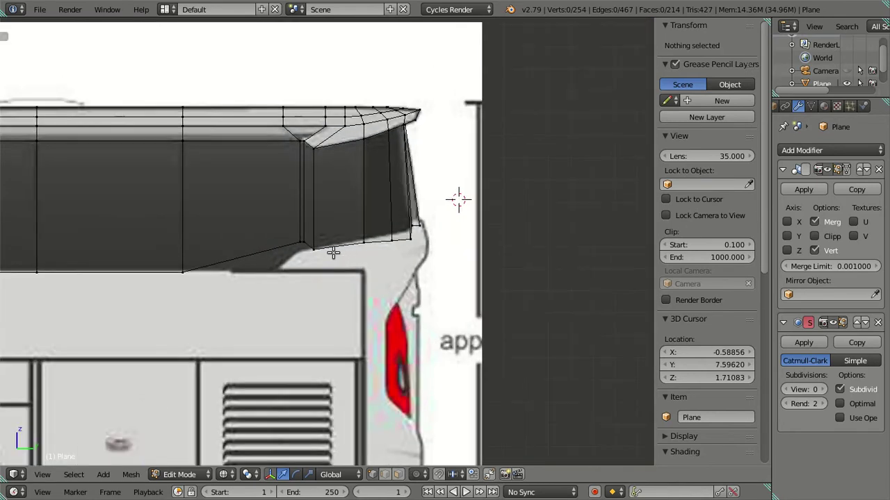
scroll(333, 249, "up", 1)
scroll(334, 249, "up", 1)
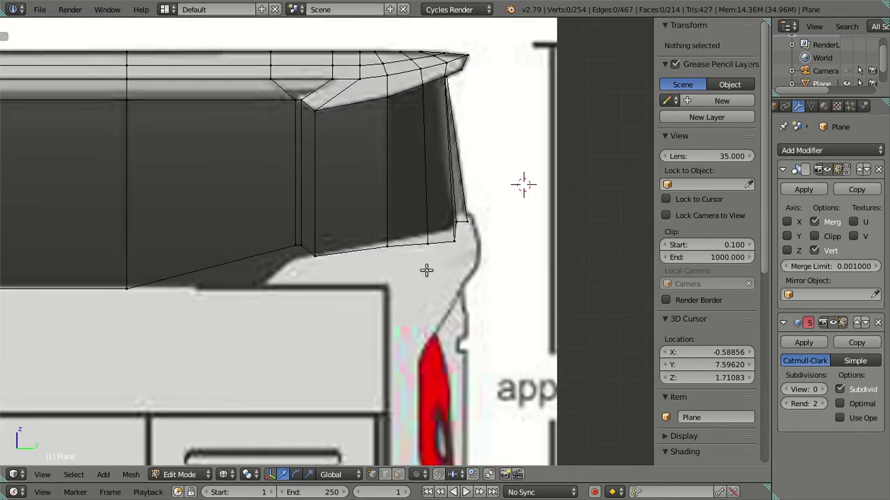
scroll(434, 259, "down", 4)
scroll(434, 256, "down", 2)
scroll(434, 254, "down", 1)
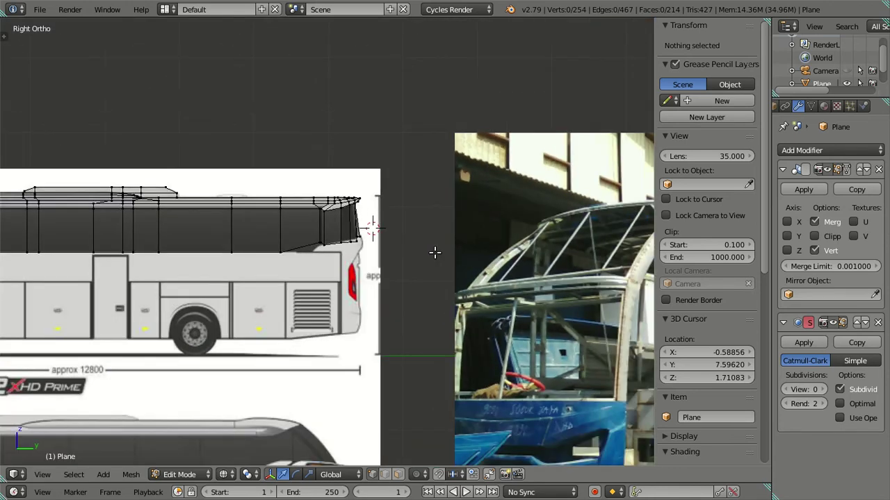
scroll(435, 252, "up", 2)
scroll(434, 252, "up", 2)
scroll(303, 269, "up", 3)
Step: Lower two bottom vertices of the rear window vertically
right_click(272, 247)
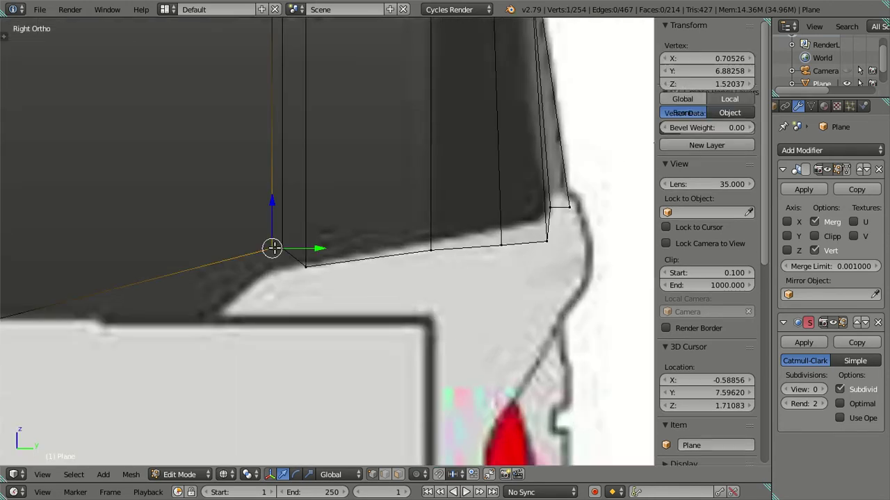
key("a")
right_click(278, 246)
right_click(281, 247, "shift")
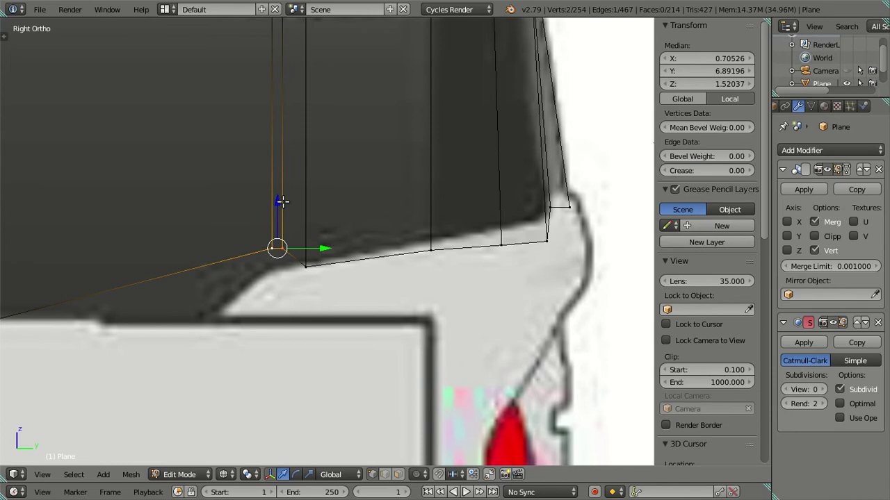
key("g")
key("z")
left_click(279, 217)
scroll(298, 234, "down", 5)
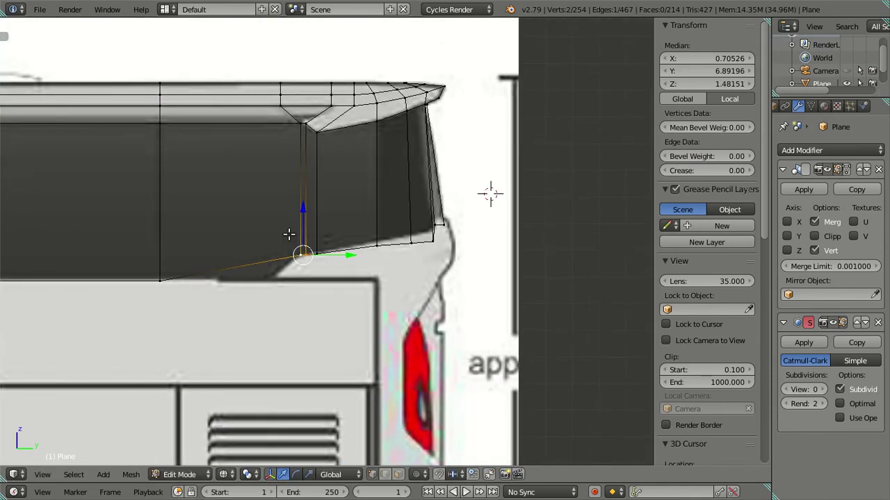
scroll(309, 245, "up", 2)
Step: In side view, raise the rear-corner vertices along the rear window edge to follow the blueprint
right_click(408, 259)
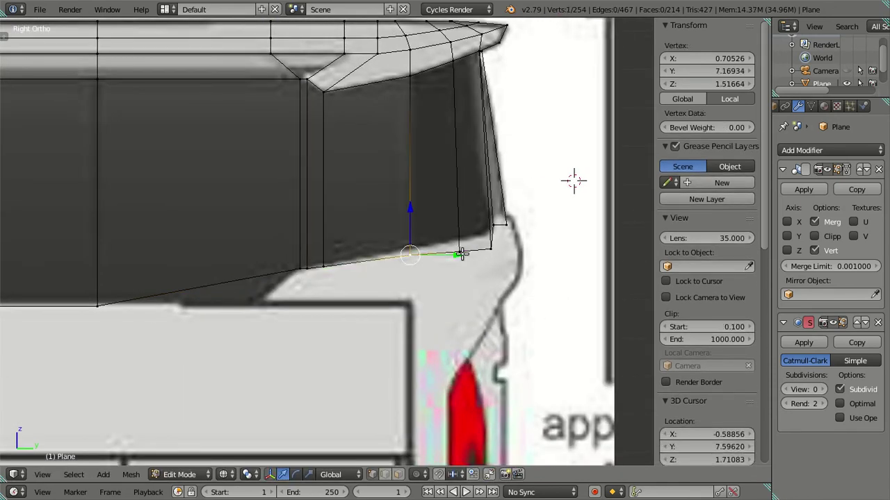
key("KP_5")
right_click(556, 224, "ctrl")
key("KP_5")
key("KP_3")
left_click_drag(473, 197, 499, 173)
right_click(410, 244, "shift")
left_click(489, 184)
right_click(460, 234, "shift")
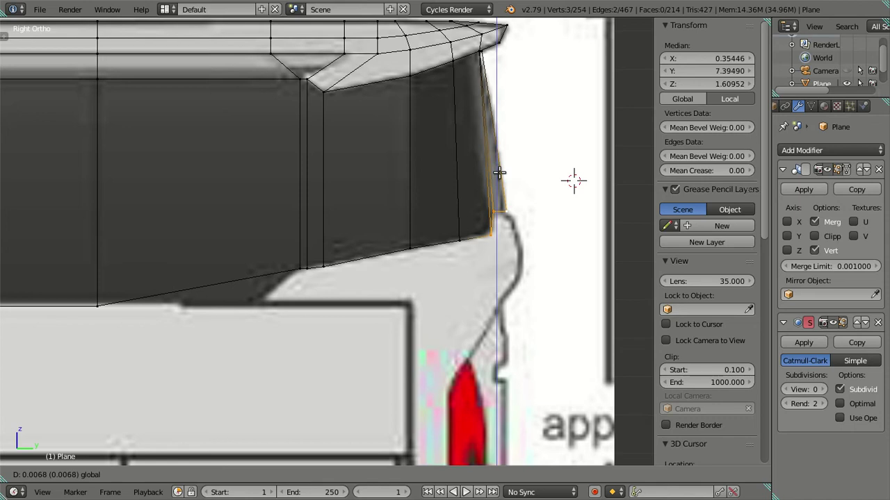
left_click_drag(499, 173, 499, 170)
Step: Re-add two rear vertices, place the 3D cursor beside the rear corner, then deselect all
left_click(420, 237, "shift")
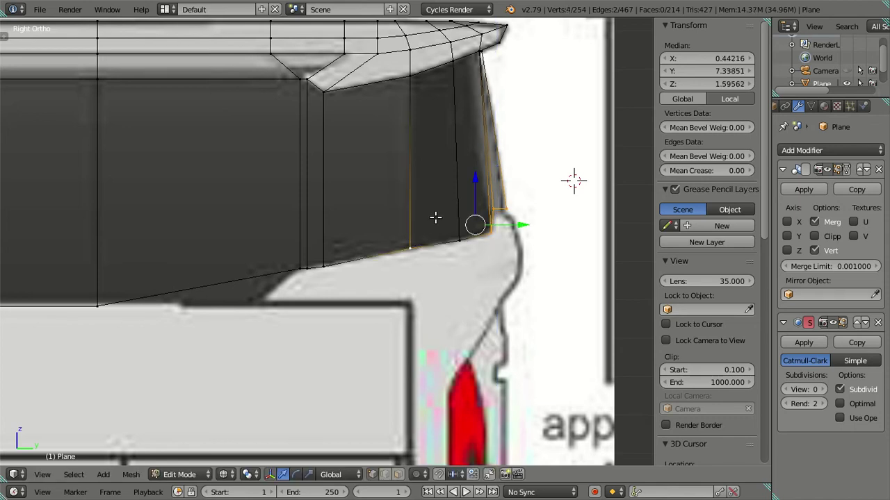
left_click(461, 235, "shift")
left_click(463, 180)
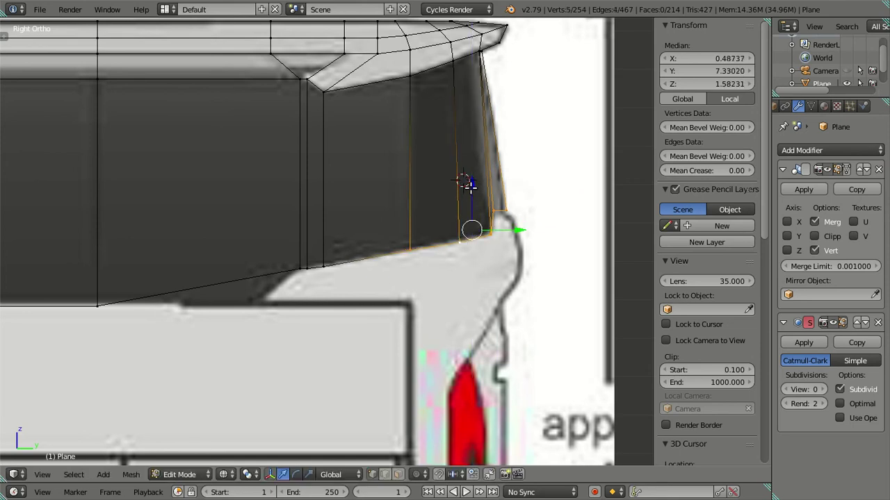
key("a")
scroll(326, 244, "down", 2)
scroll(343, 248, "up", 1)
scroll(366, 258, "up", 1)
Step: Nudge a band bottom vertex slightly toward the front and lower, undoing a misplaced move
right_click(365, 257)
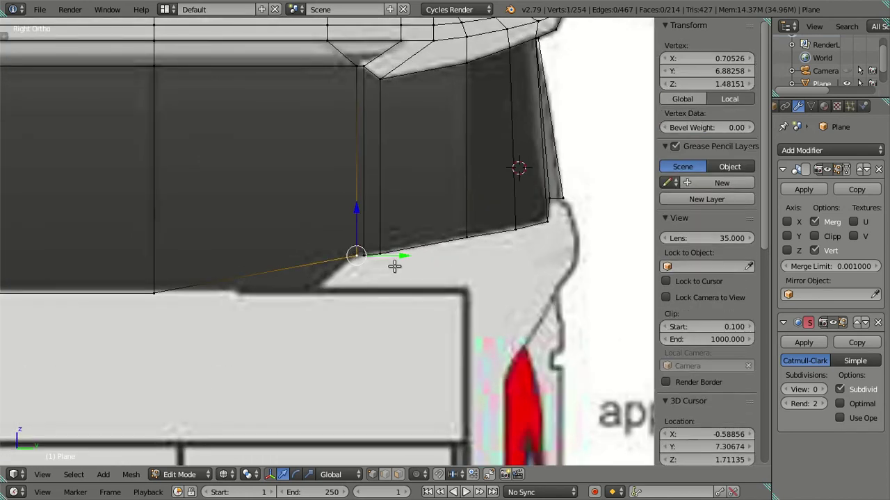
key("g")
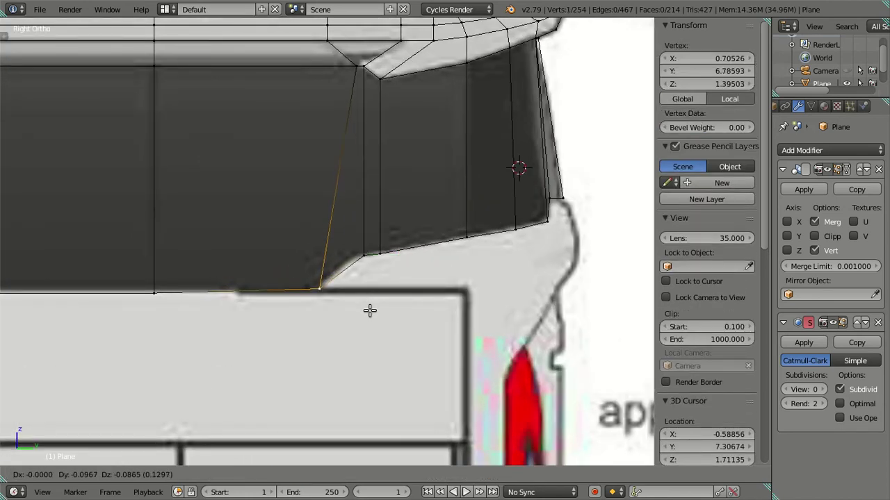
left_click(369, 311)
key("ctrl+z")
left_click_drag(402, 257, 387, 256)
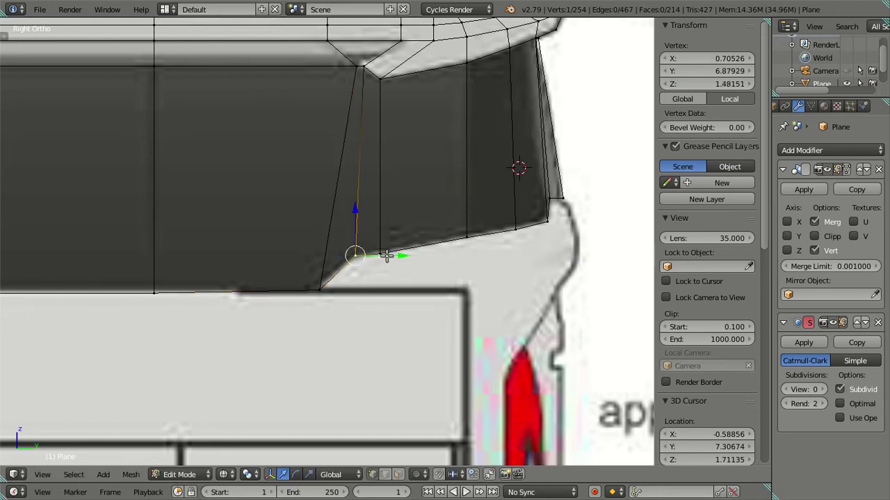
left_click_drag(352, 207, 356, 210)
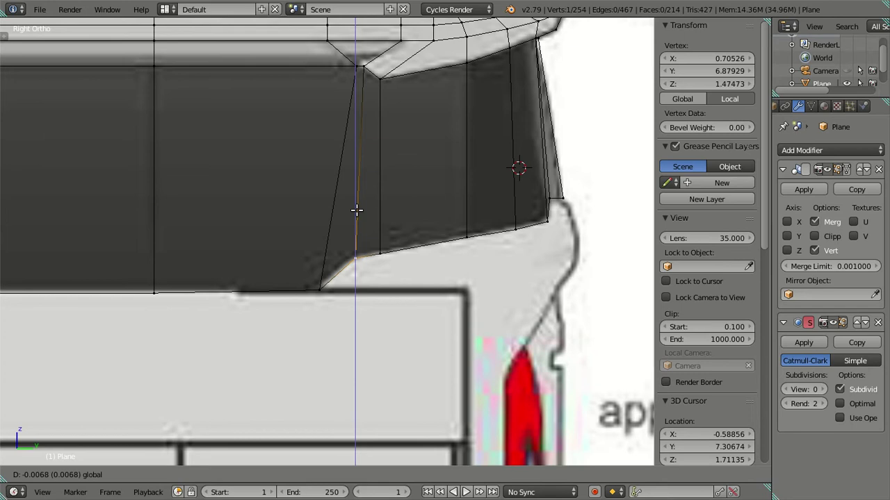
right_click(320, 289, "shift")
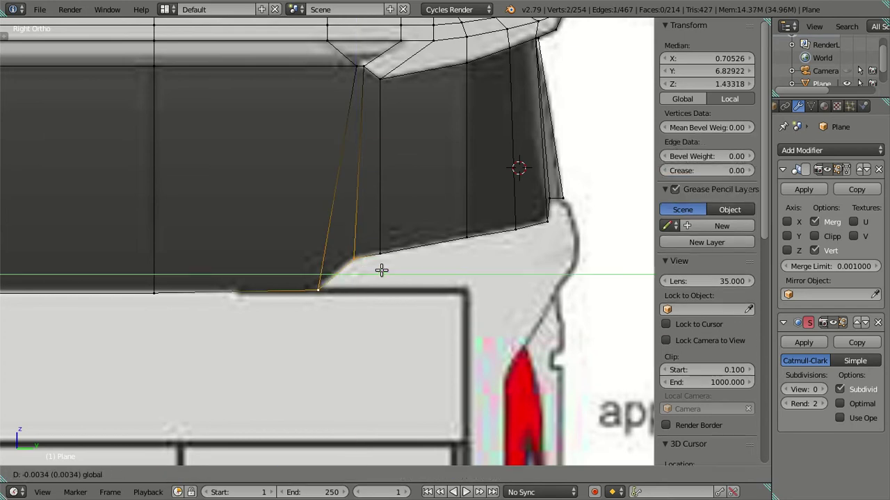
right_click(379, 253)
key("a")
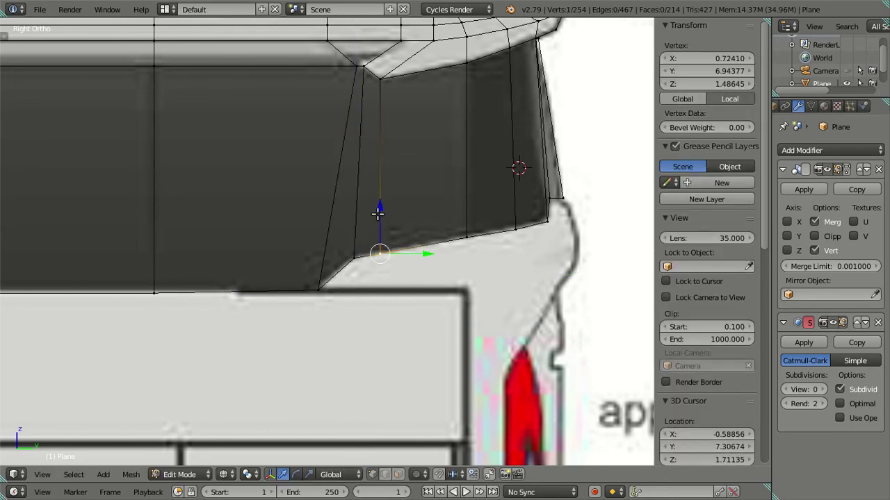
scroll(381, 209, "down", 2)
scroll(348, 225, "down", 2)
scroll(344, 221, "down", 2)
key("Tab")
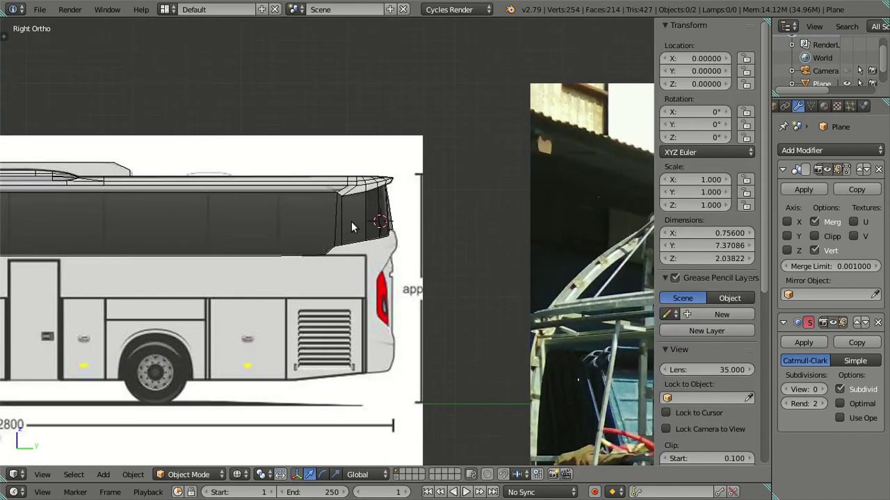
key("Tab")
key("Tab")
mouse_move(351, 221)
middle_mouse_down()
mouse_move(348, 266)
mouse_move(397, 221)
mouse_move(391, 193)
mouse_move(298, 200)
mouse_move(289, 268)
mouse_move(316, 328)
mouse_move(401, 280)
mouse_move(429, 215)
mouse_move(408, 157)
mouse_move(334, 135)
mouse_move(226, 179)
mouse_move(377, 272)
mouse_move(331, 199)
mouse_move(397, 291)
mouse_move(459, 232)
mouse_move(442, 276)
mouse_move(393, 260)
mouse_move(385, 232)
middle_mouse_up()
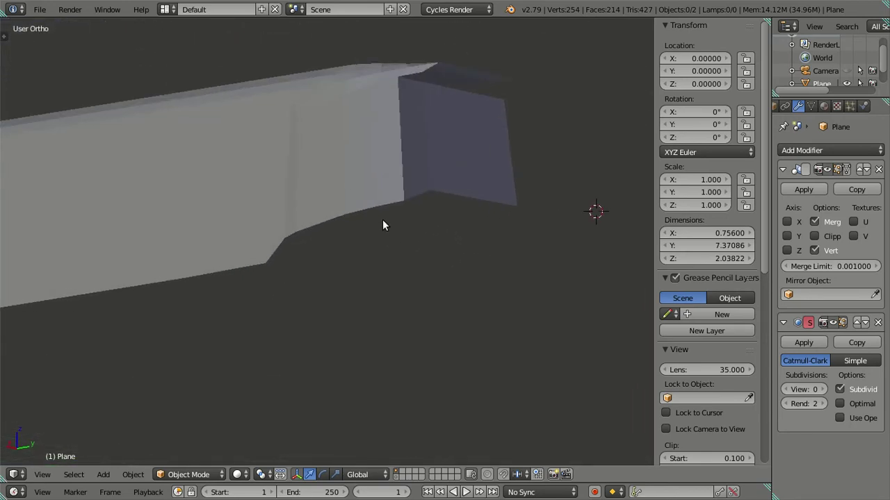
mouse_move(374, 83)
middle_mouse_down()
mouse_move(397, 99)
mouse_move(387, 119)
mouse_move(455, 99)
middle_mouse_up()
key("Tab")
mouse_move(419, 129)
middle_mouse_down()
mouse_move(349, 145)
mouse_move(392, 142)
mouse_move(359, 167)
mouse_move(461, 177)
mouse_move(422, 167)
mouse_move(444, 162)
mouse_move(463, 175)
mouse_move(387, 208)
middle_mouse_up()
Step: Cancel the top-loop extrusion, undo the extra 22-vertex loop, and zoom in on the body corner
right_click(461, 176, "alt")
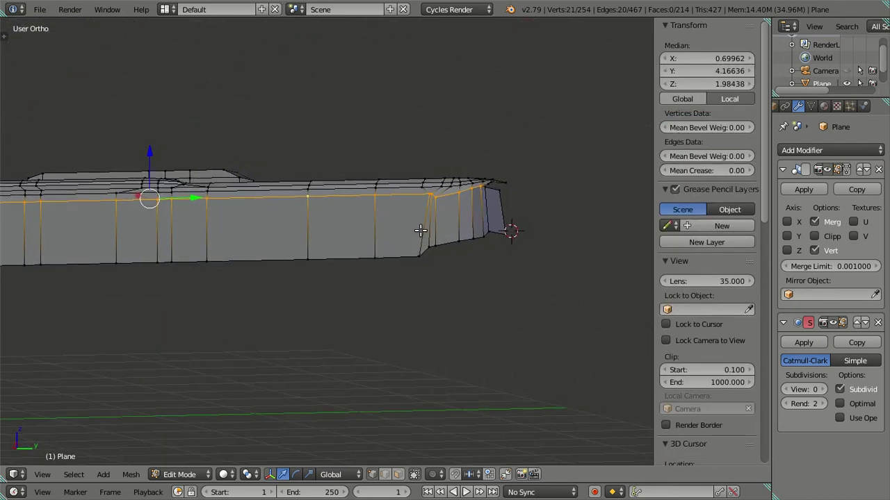
key("e")
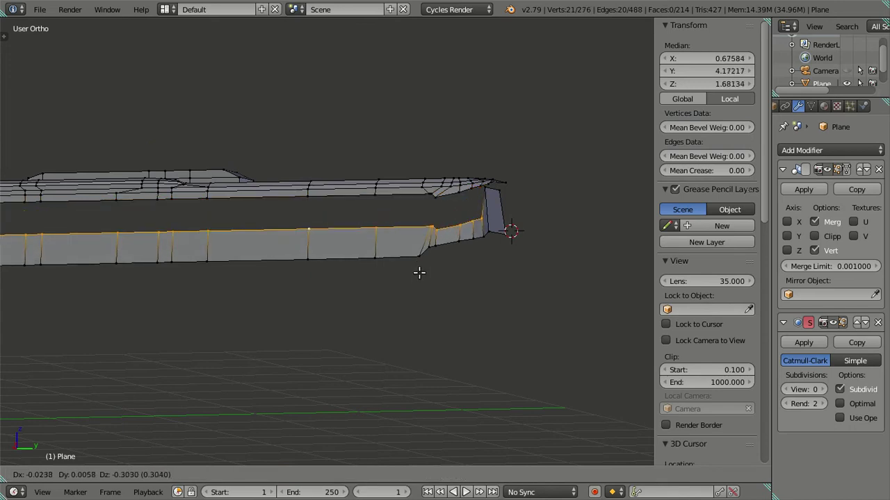
key("Escape")
mouse_move(383, 219)
middle_mouse_down()
mouse_move(344, 214)
mouse_move(298, 229)
mouse_move(347, 280)
mouse_move(286, 273)
middle_mouse_up()
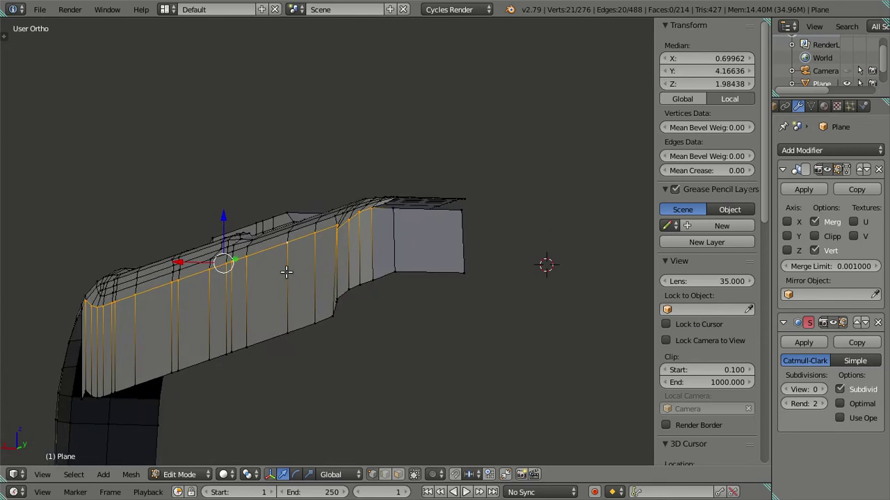
key("ctrl+z")
key("a")
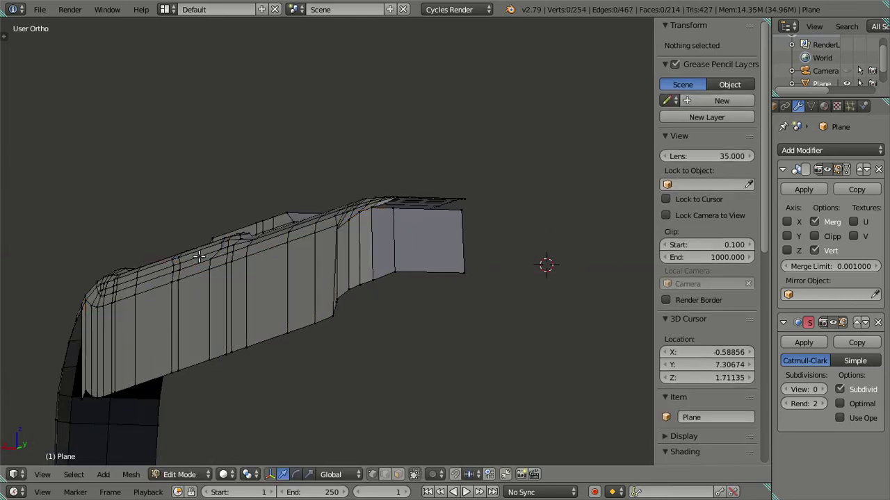
mouse_move(197, 261)
middle_mouse_down()
mouse_move(401, 292)
mouse_move(427, 282)
mouse_move(333, 300)
mouse_move(452, 246)
mouse_move(320, 318)
mouse_move(324, 357)
mouse_move(368, 330)
mouse_move(321, 287)
mouse_move(392, 238)
mouse_move(308, 246)
mouse_move(343, 242)
mouse_move(362, 252)
middle_mouse_up()
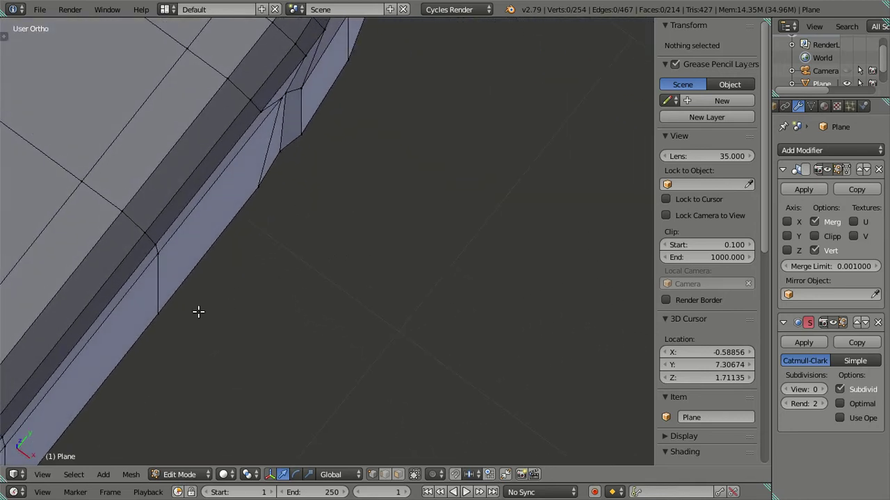
Step: Inspect the X coordinates of the lower body-corner vertices in the N panel, leaving them unchanged
right_click(155, 315)
left_click(695, 59)
left_click(448, 155)
right_click(258, 189)
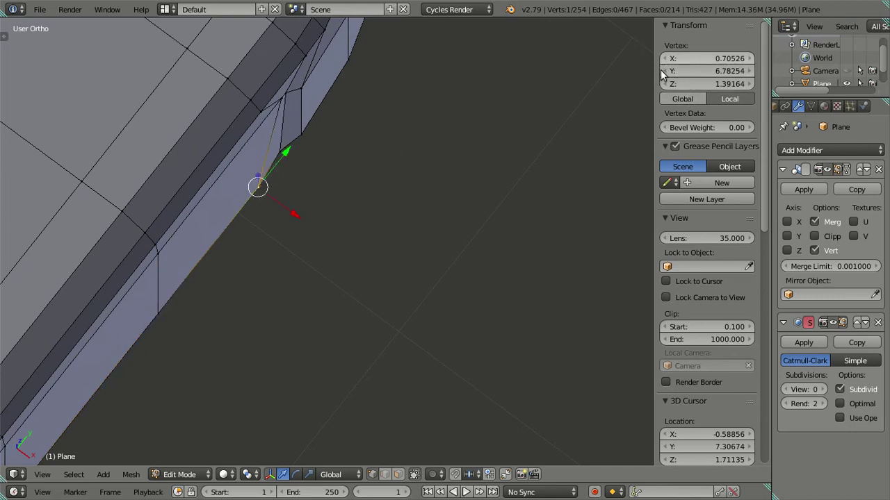
right_click(278, 153)
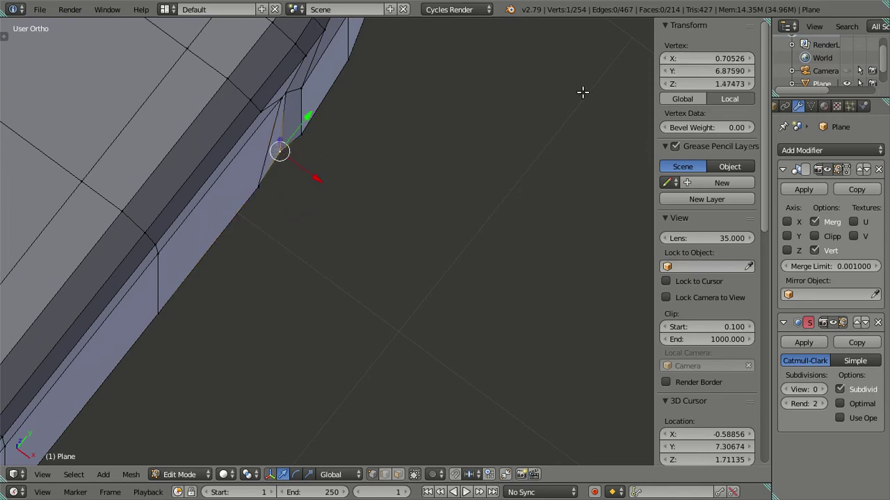
right_click(277, 174)
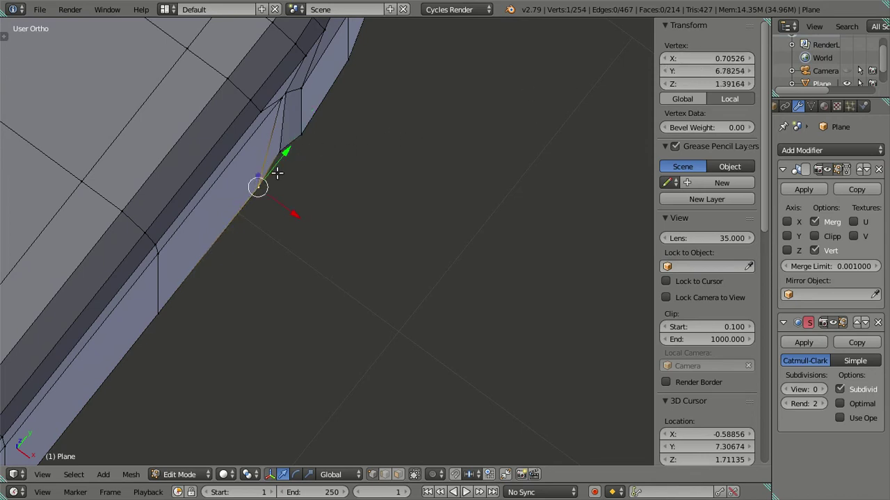
left_click(693, 60)
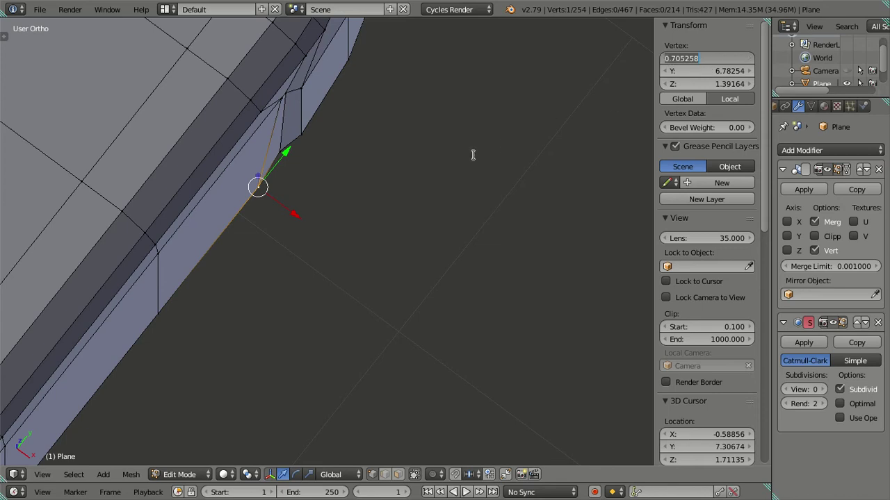
key("Return")
Step: Check the remaining corner vertices, then preview the smoothed bus body in Object Mode
right_click(297, 156)
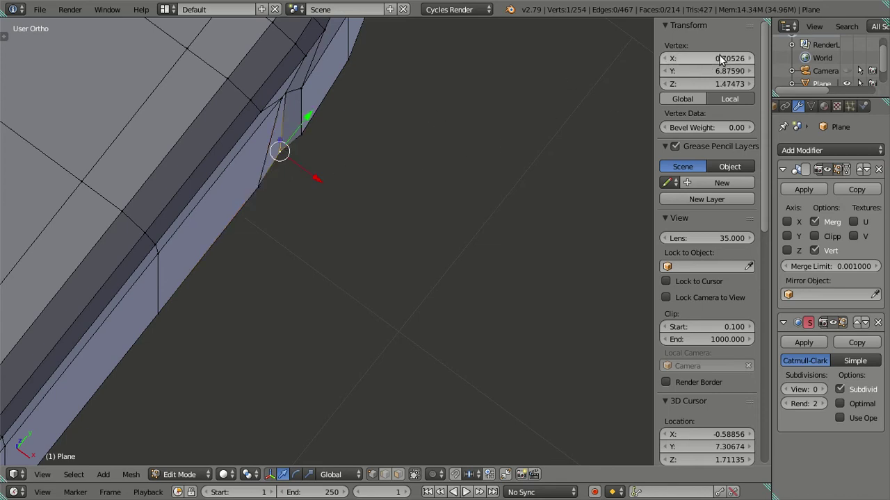
key("ctrl+z")
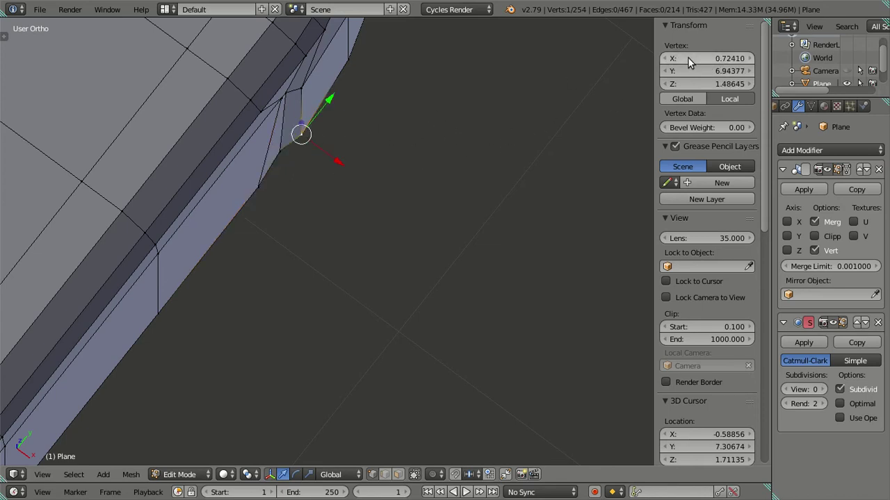
middle_click_drag(480, 119, 454, 266, "shift")
right_click(367, 216)
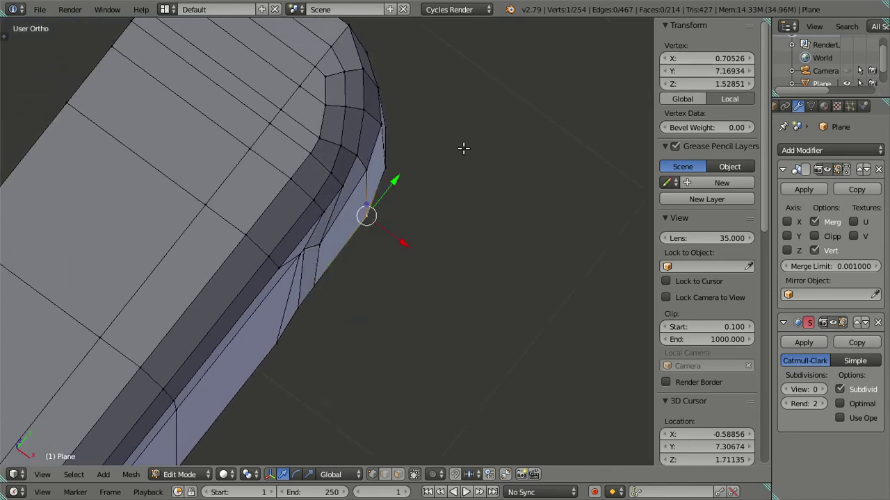
key("a")
mouse_move(427, 213)
middle_mouse_down()
mouse_move(479, 209)
mouse_move(482, 155)
mouse_move(386, 159)
mouse_move(292, 183)
mouse_move(521, 298)
mouse_move(473, 309)
mouse_move(435, 231)
mouse_move(494, 174)
mouse_move(397, 330)
mouse_move(469, 211)
mouse_move(539, 250)
middle_mouse_up()
key("Tab")
mouse_move(338, 255)
middle_mouse_down()
mouse_move(399, 248)
mouse_move(431, 230)
mouse_move(313, 235)
middle_mouse_up()
Step: Switch to the Right Ortho blueprint view, zoom in on the window band, and enter Edit Mode
key("KP_3")
scroll(271, 242, "up", 3)
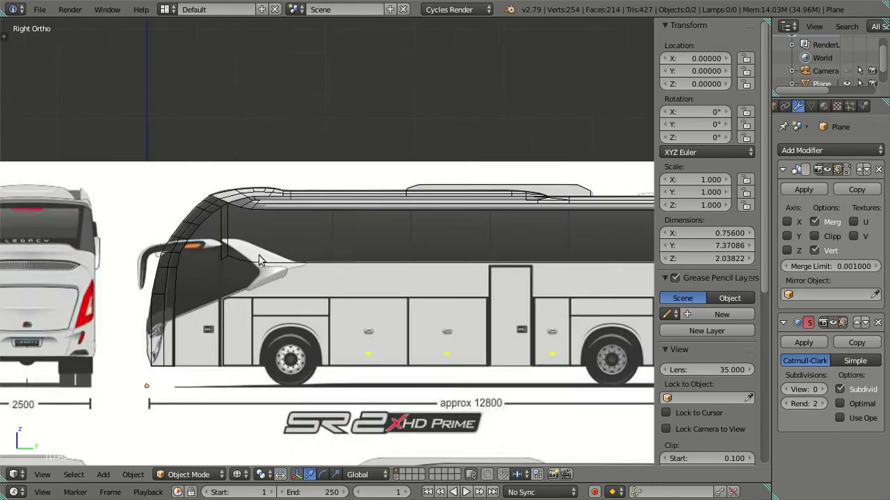
scroll(278, 245, "up", 2)
scroll(289, 249, "up", 2)
key("Tab")
scroll(306, 256, "up", 1)
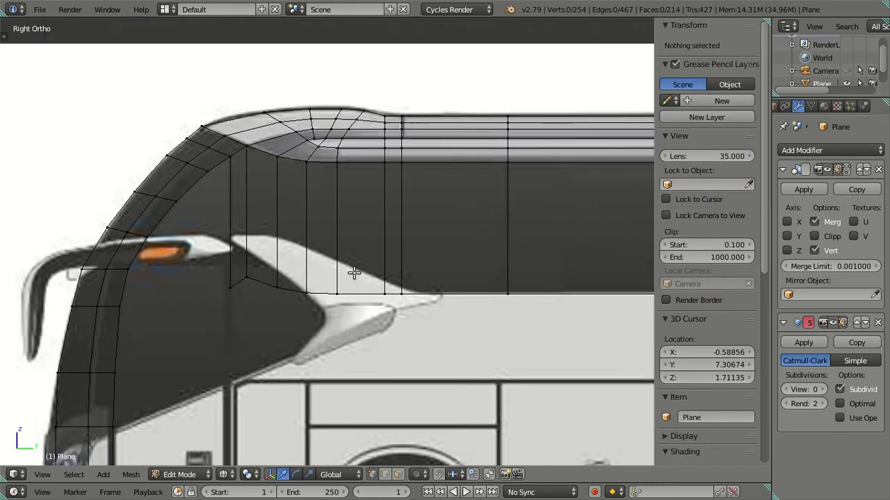
scroll(421, 292, "up", 1)
scroll(408, 293, "up", 2)
Step: Slide two lower window-band vertices along Y to the sweep curve's tip
right_click(405, 300)
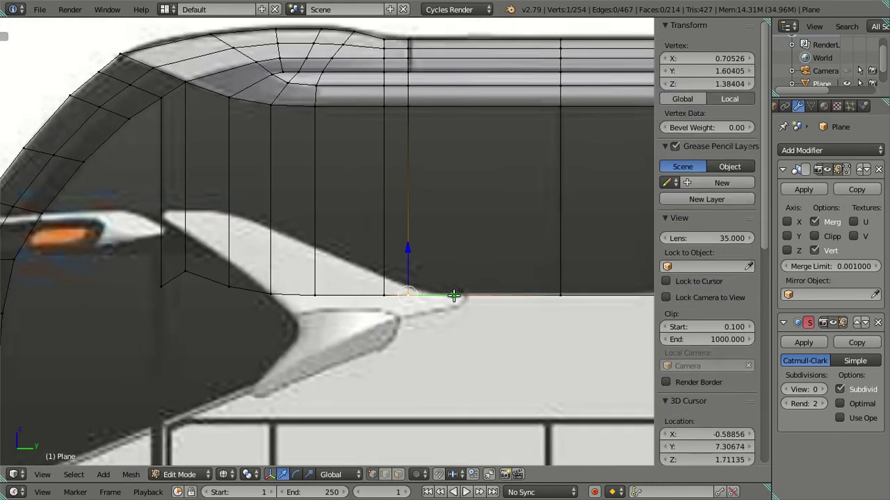
scroll(453, 290, "down", 2)
scroll(451, 286, "up", 2)
key("g")
key("y")
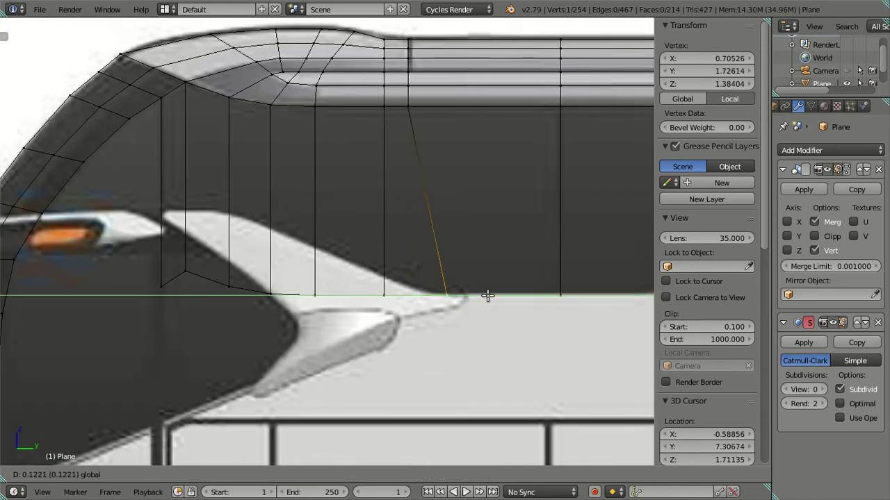
left_click(504, 300)
right_click_drag(394, 298, 434, 298)
key("g")
key("y")
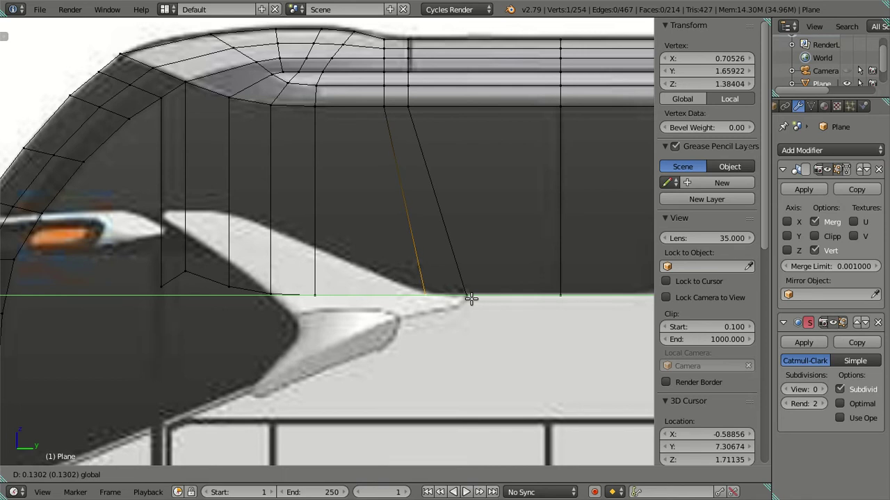
left_click(469, 297)
Step: Raise three lower-edge vertices vertically along Z onto the white sweep curve
right_click(315, 281)
key("g")
key("z")
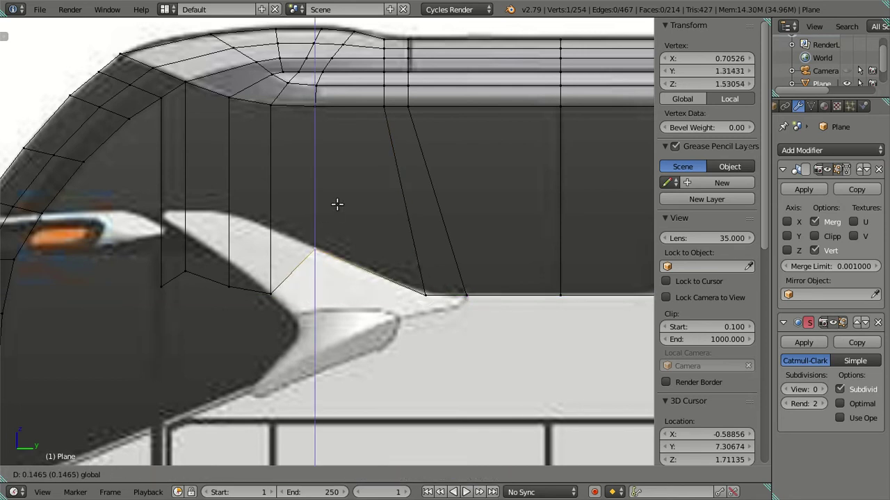
left_click(337, 203)
right_click(270, 292)
key("g")
key("z")
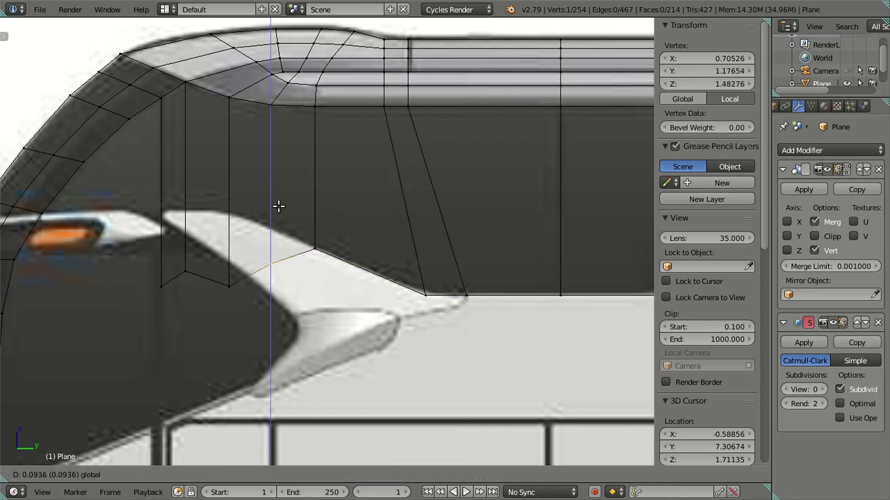
left_click(280, 181)
right_click(228, 283)
key("g")
key("z")
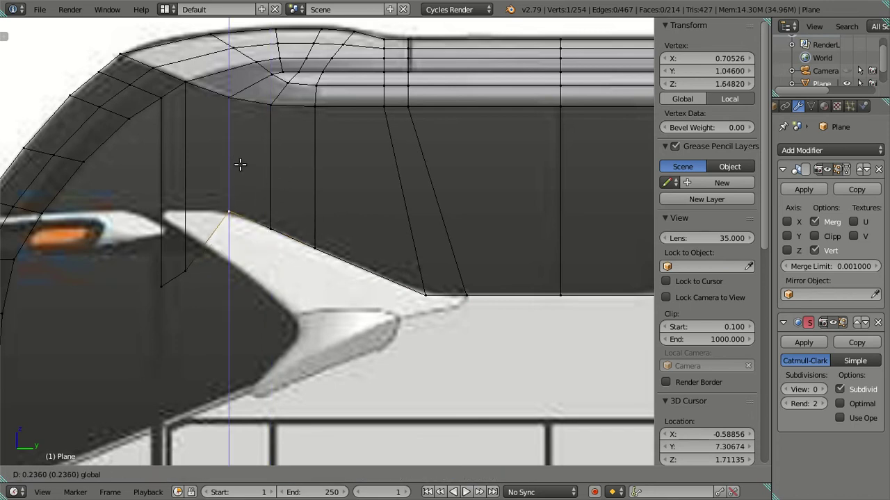
left_click(246, 168)
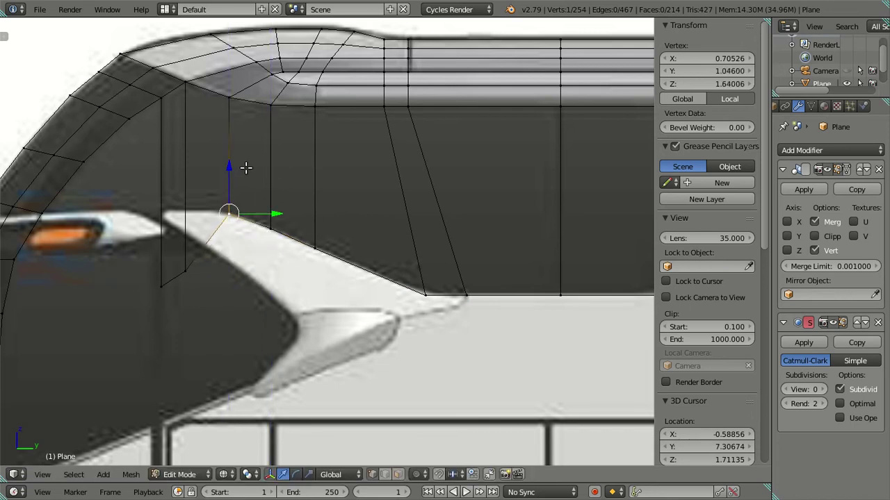
Step: Fine-tune the front lower-edge vertices onto the curve, ending with the window corner at Y 0.83367
left_click_drag(268, 214, 274, 214)
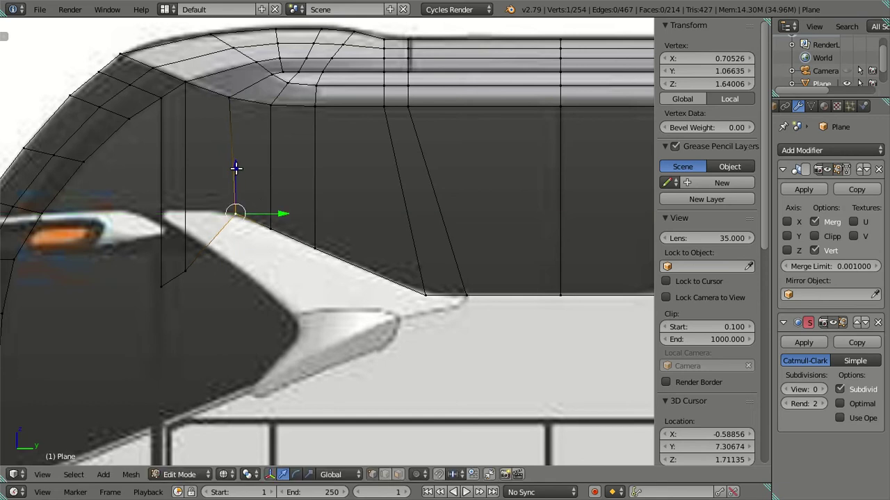
left_click_drag(235, 168, 243, 174)
right_click(185, 271)
left_click_drag(183, 226, 204, 176)
left_click_drag(232, 208, 254, 208)
right_click(161, 286)
left_click_drag(166, 240, 175, 159)
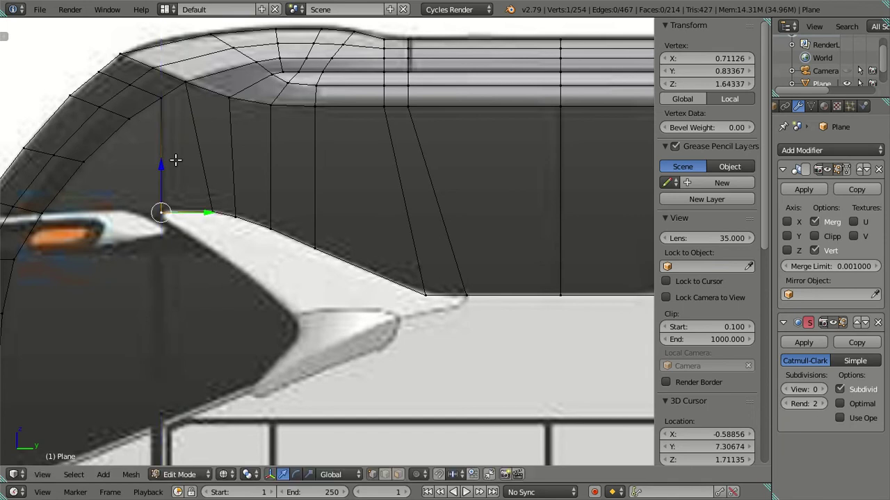
left_click_drag(201, 216, 200, 212)
key("a")
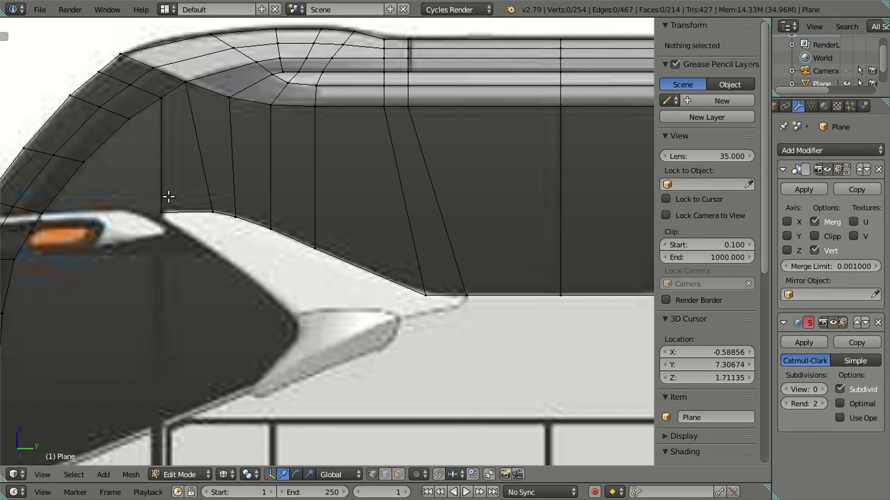
right_click(162, 211)
left_click_drag(161, 169, 161, 167)
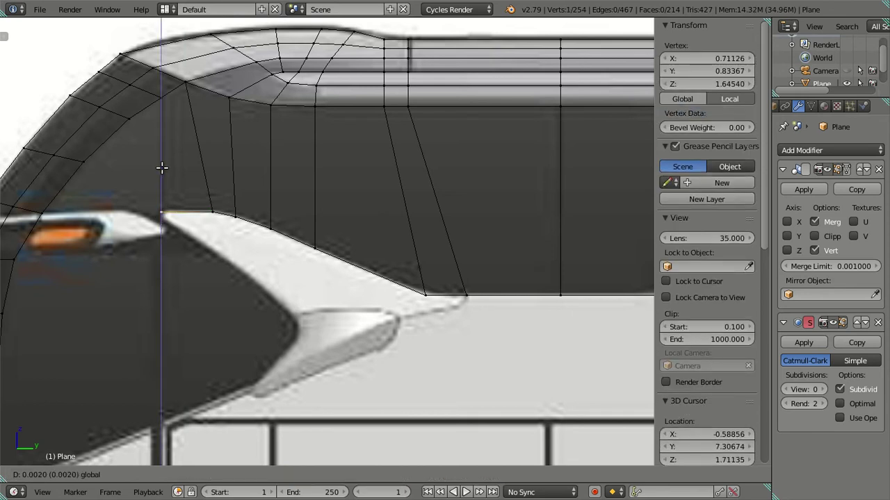
left_click(161, 167)
Step: Clear the selection, inspect the body in solid shading, then return to the wireframe side view of the front
key("a")
scroll(258, 258, "down", 3)
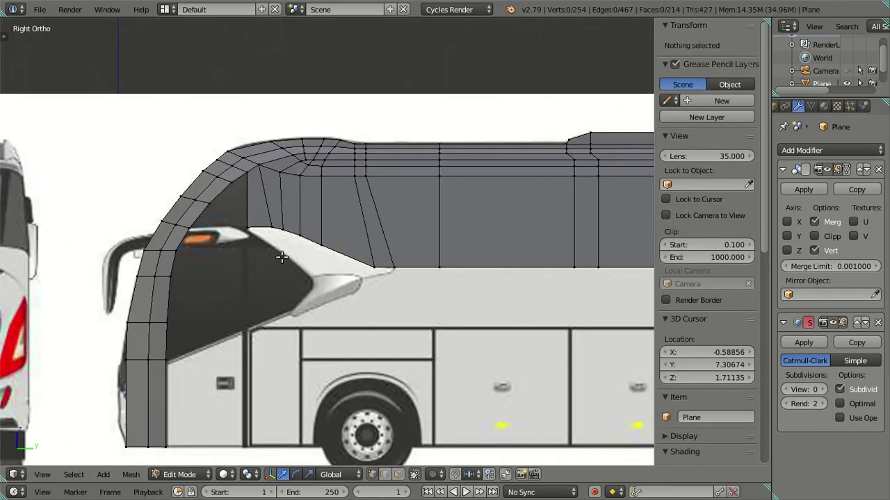
scroll(292, 258, "down", 3)
scroll(310, 258, "up", 3)
scroll(313, 261, "down", 4)
scroll(417, 271, "down", 1)
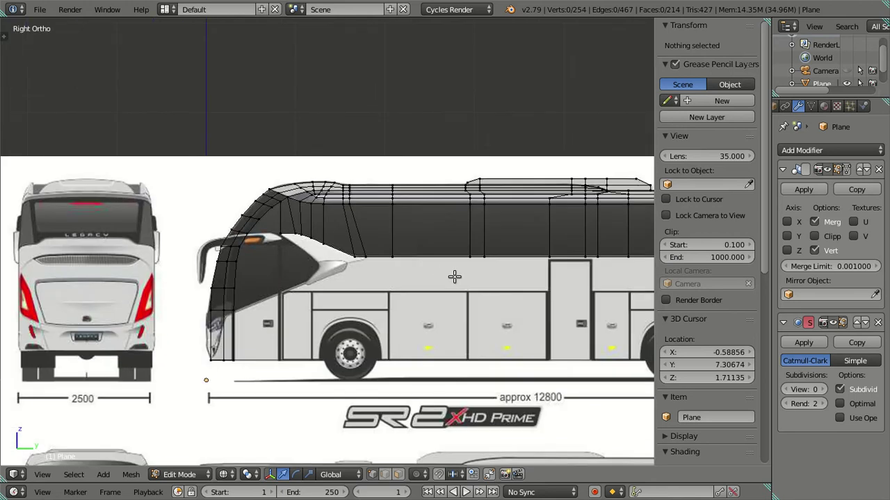
middle_click_drag(454, 277, 197, 274, "shift")
mouse_move(285, 301)
middle_mouse_down("shift")
mouse_move(246, 291)
mouse_move(293, 290)
middle_mouse_up("shift")
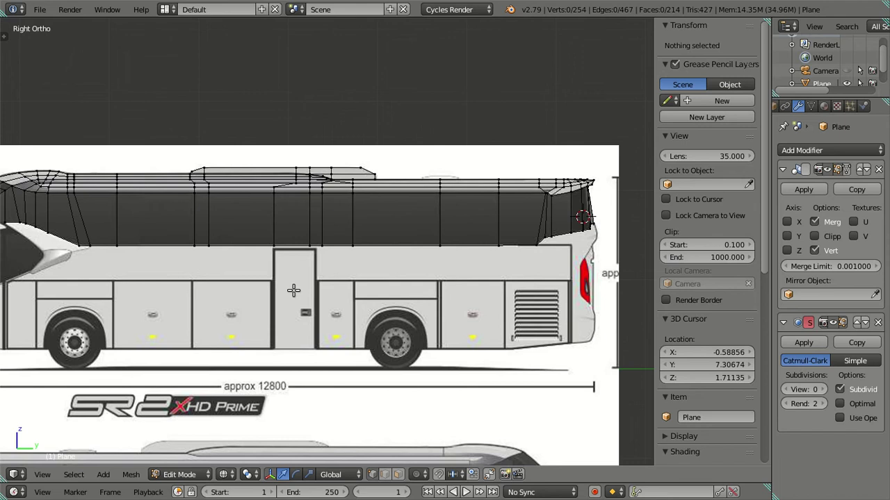
key("z")
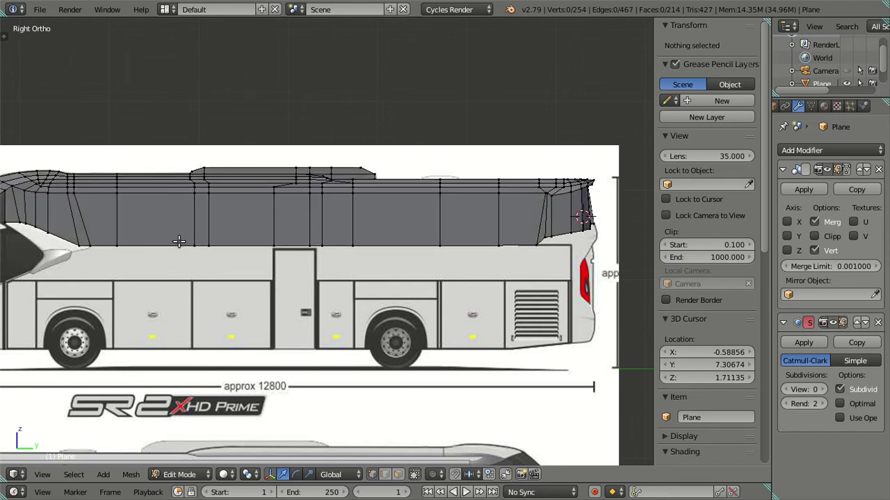
middle_click_drag(179, 242, 257, 259)
key("KP_3")
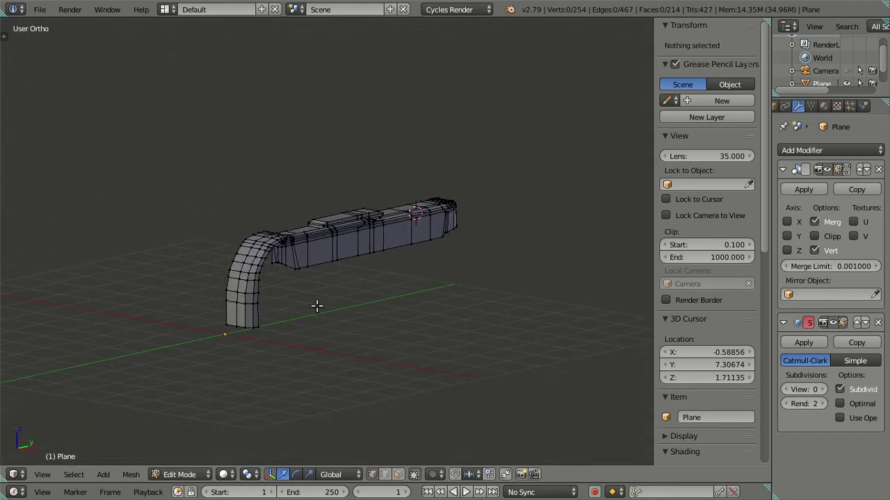
key("z")
scroll(270, 264, "down", 1)
scroll(270, 264, "up", 4)
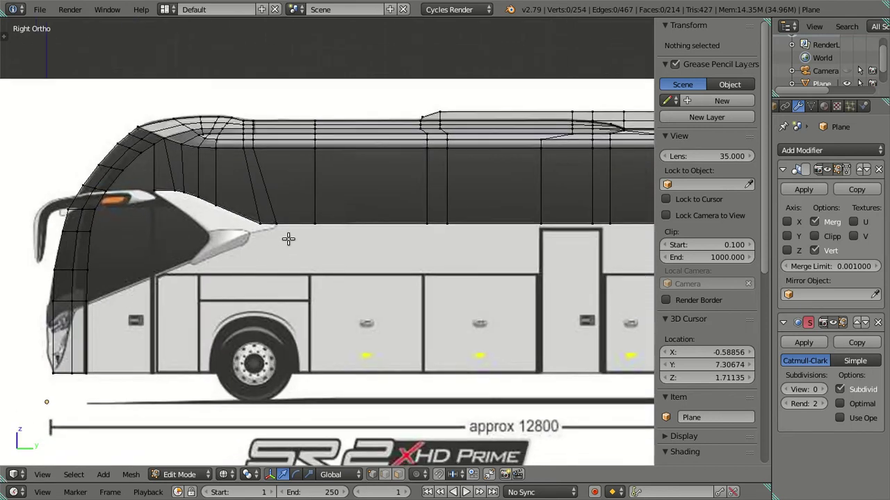
middle_click_drag(274, 260, 299, 208, "shift")
scroll(310, 167, "up", 2)
scroll(310, 166, "up", 1)
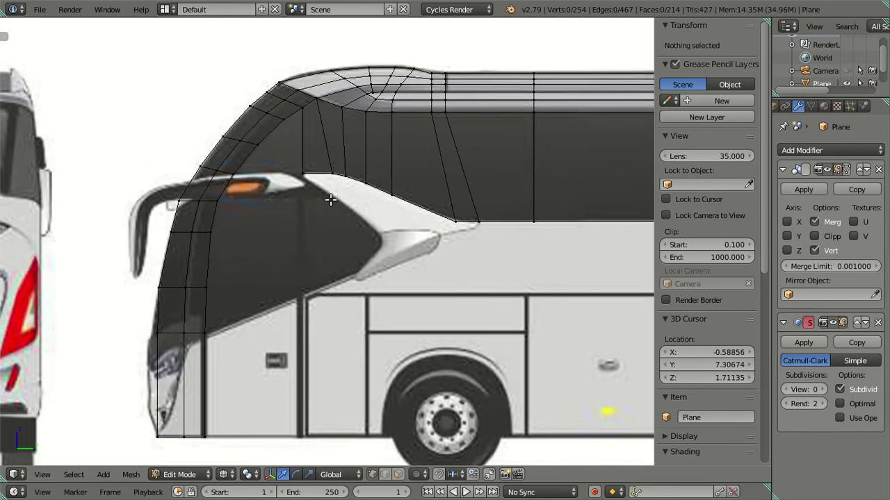
scroll(316, 172, "up", 2)
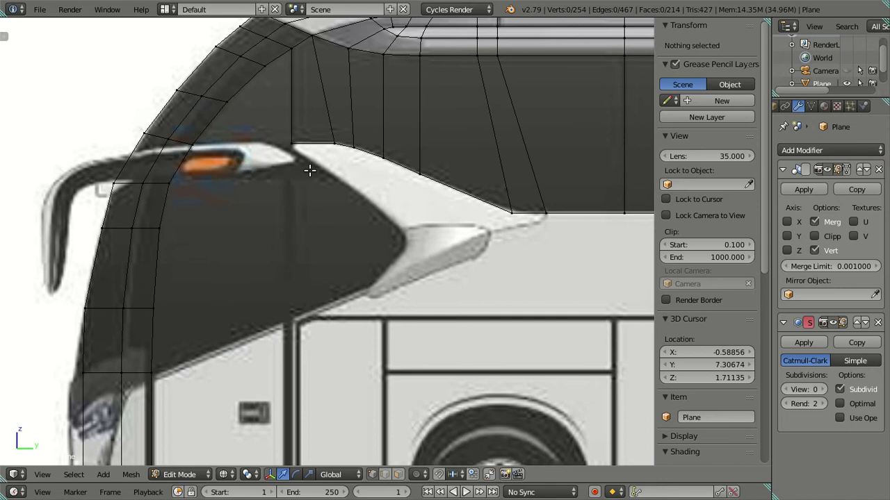
Step: Select the belt-line vertices from behind the front sweep back toward the rear
right_click(292, 143)
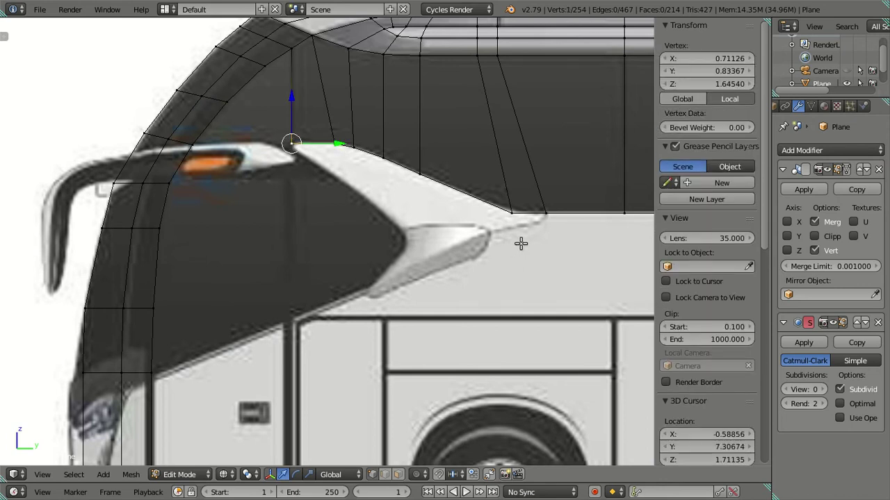
right_click(539, 218, "ctrl")
middle_click_drag(525, 225, 410, 253, "shift")
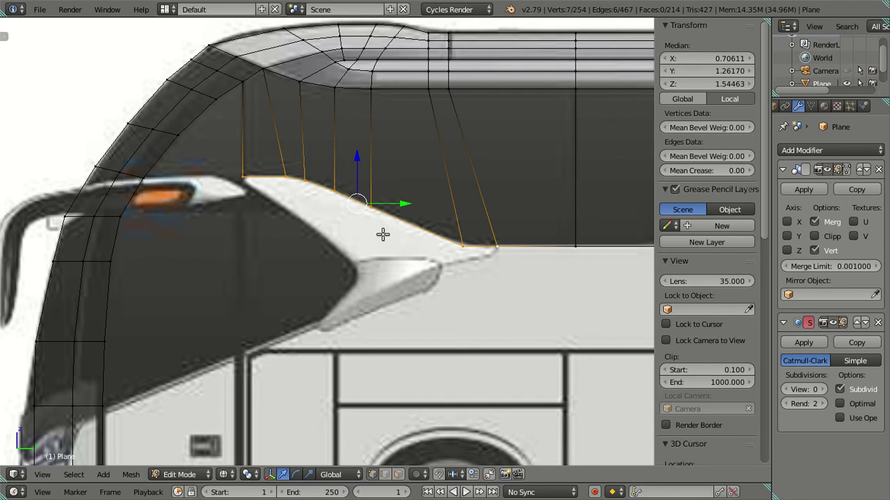
key("KP_3")
scroll(246, 248, "down", 1)
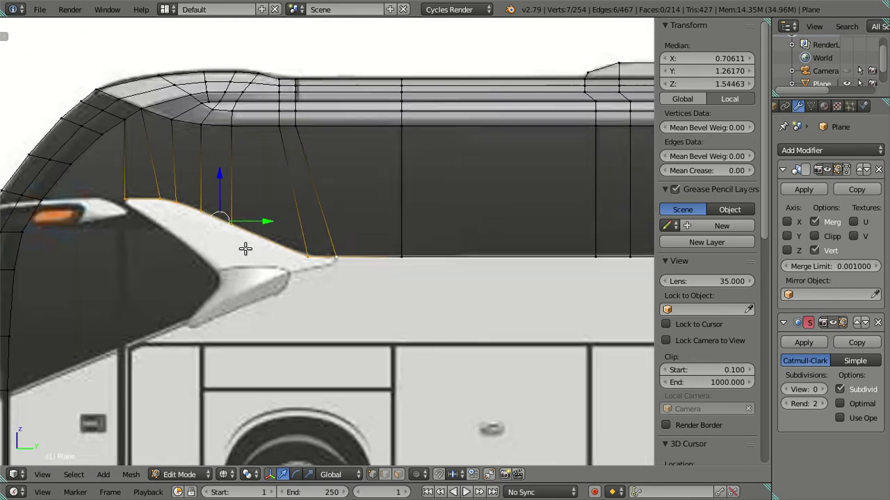
scroll(247, 248, "down", 2)
scroll(429, 272, "down", 3)
right_click(408, 253, "ctrl")
scroll(381, 268, "up", 3)
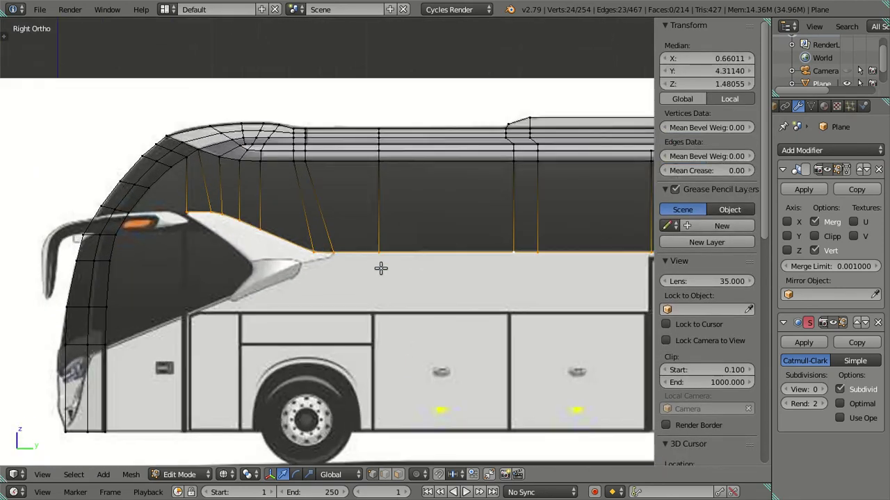
Step: Lower the selected belt-line edges along Z onto the blueprint's window line
key("Tab")
key("Tab")
scroll(405, 257, "down", 2)
scroll(431, 262, "down", 2)
scroll(453, 263, "up", 1)
scroll(361, 229, "up", 1)
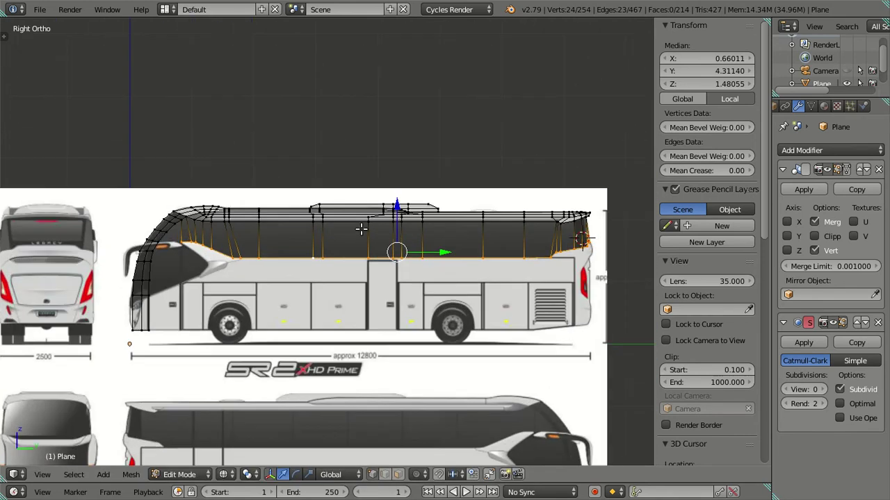
key("g")
key("z")
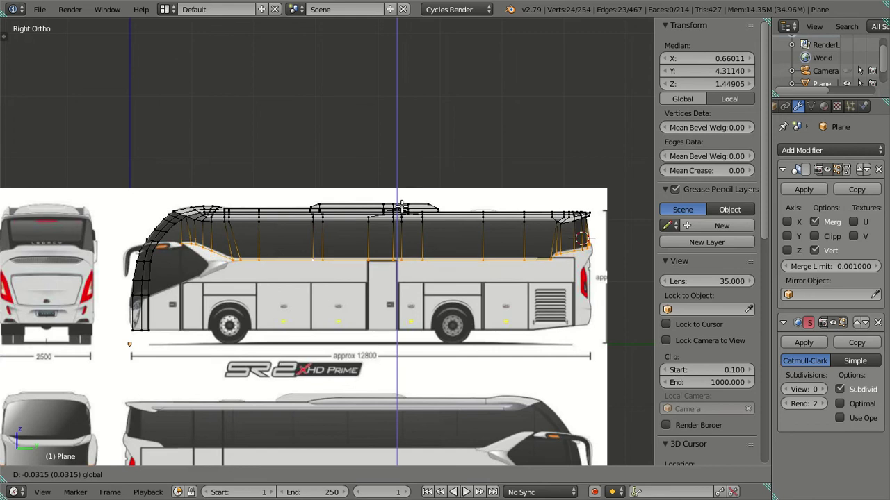
left_click(403, 240)
Step: Select the window band's lower edge loop, median Z 1.48055, and return to Right Ortho
scroll(408, 252, "up", 1)
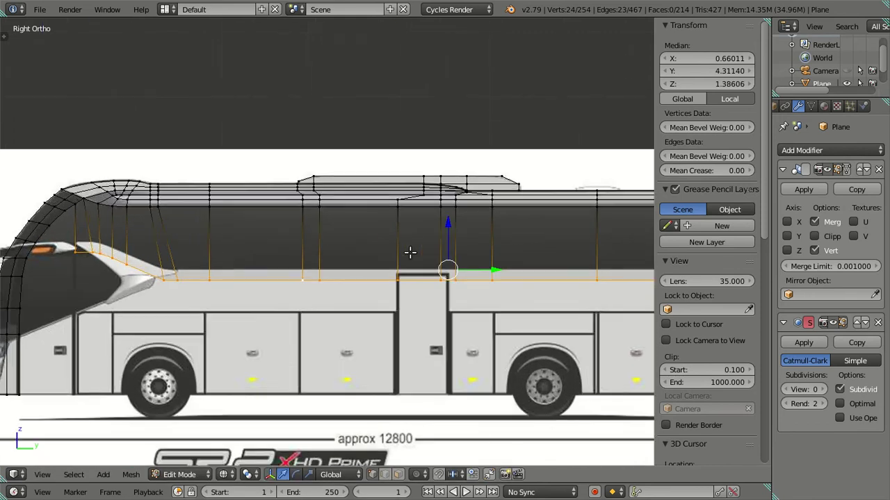
middle_click_drag(407, 253, 183, 237, "shift")
scroll(210, 244, "up", 1)
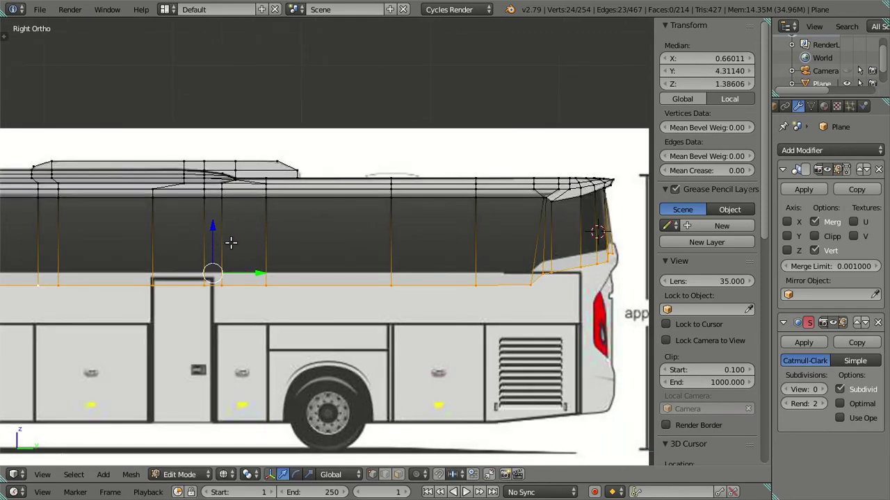
key("a")
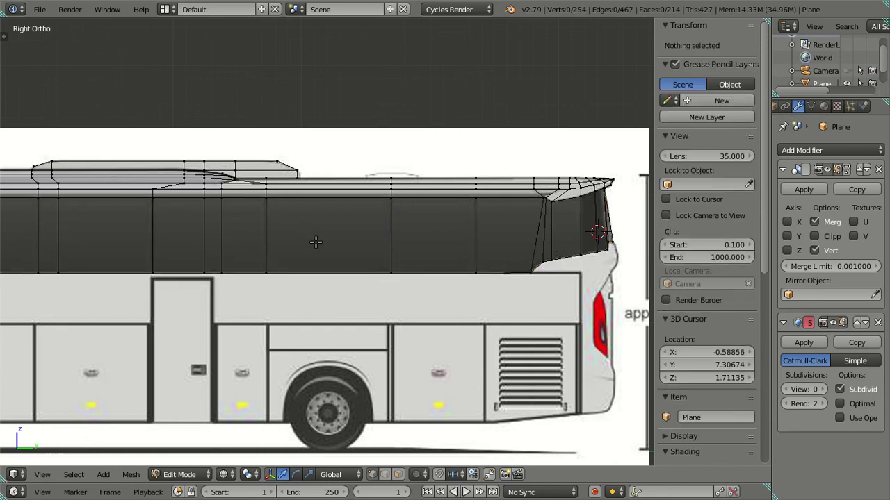
scroll(316, 242, "down", 3)
right_click(336, 261, "alt")
middle_click_drag(337, 261, 229, 279)
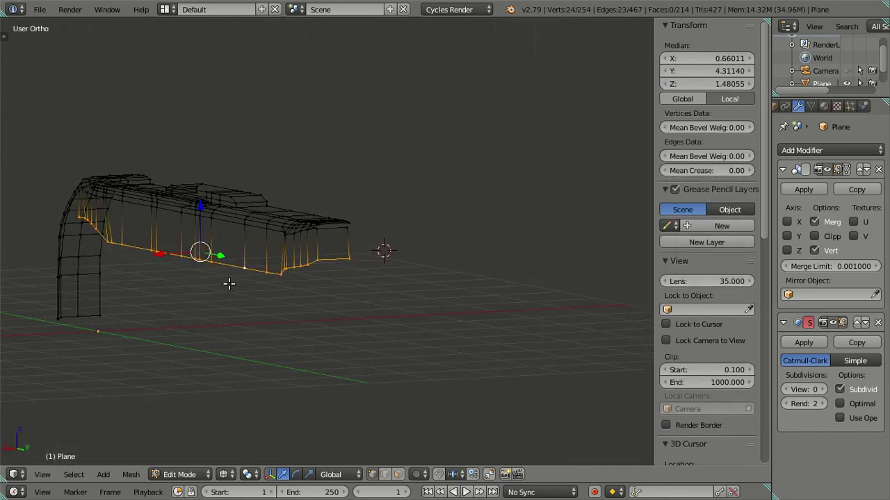
key("z")
key("KP_Decimal")
key("KP_3")
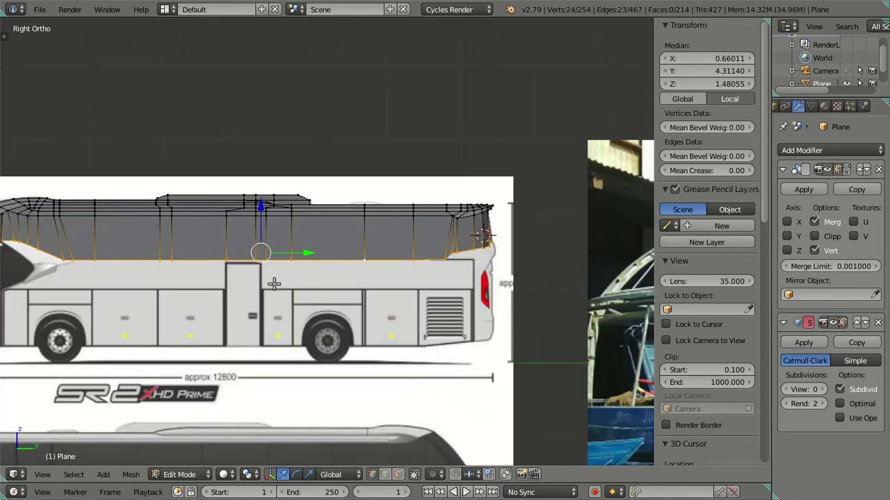
Step: Extrude the belt-line edge loop in place and lower it slightly
key("e")
key("Escape")
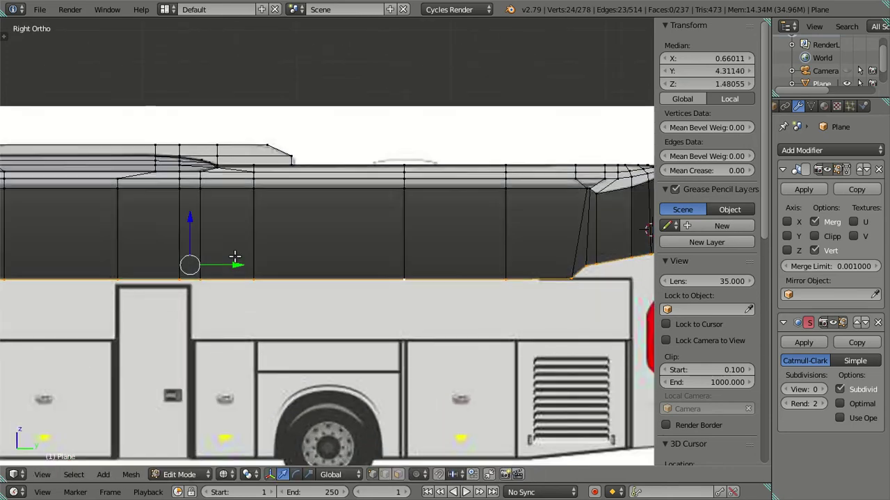
left_click_drag(191, 219, 203, 221)
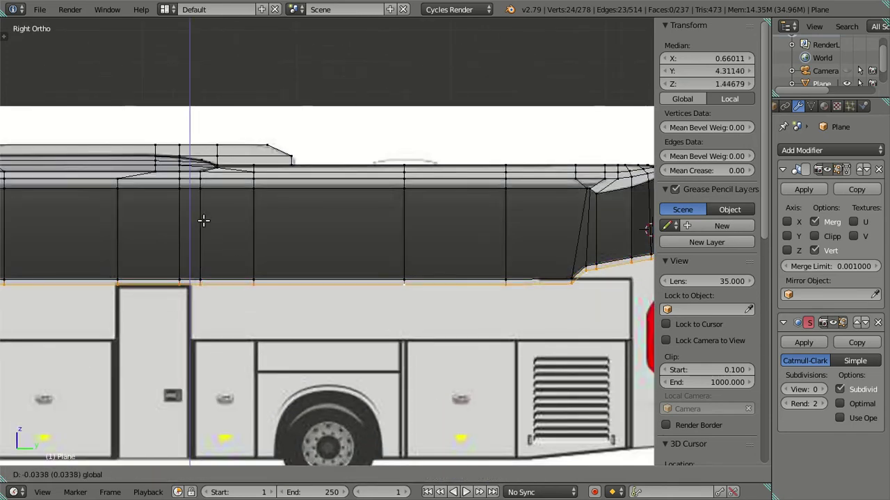
left_click_drag(213, 220, 210, 221)
Step: Slide the vertex at the windscreen's lower corner toward the bus front
mouse_move(185, 269)
middle_mouse_down("shift")
mouse_move(208, 267)
mouse_move(66, 244)
middle_mouse_up("shift")
scroll(207, 266, "down", 3)
scroll(65, 244, "up", 2)
scroll(323, 245, "up", 1)
scroll(323, 244, "up", 2)
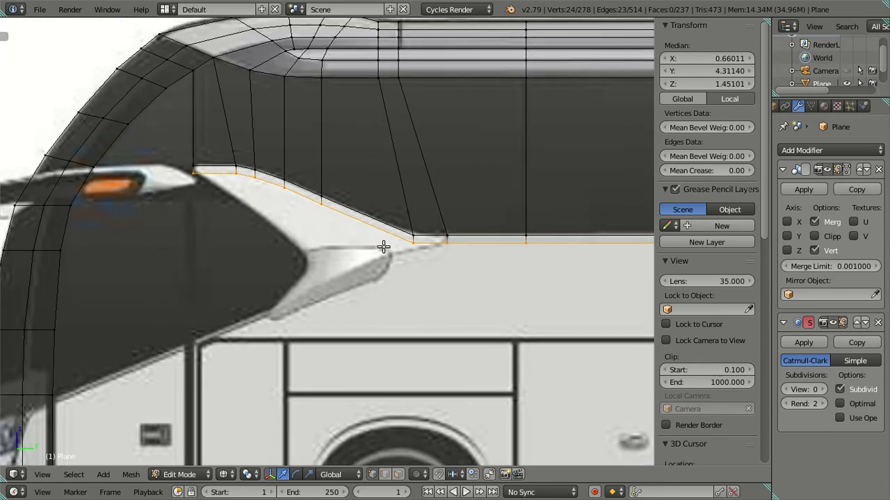
scroll(383, 250, "up", 2)
scroll(437, 264, "up", 1)
right_click(466, 264)
left_click_drag(507, 263, 498, 263)
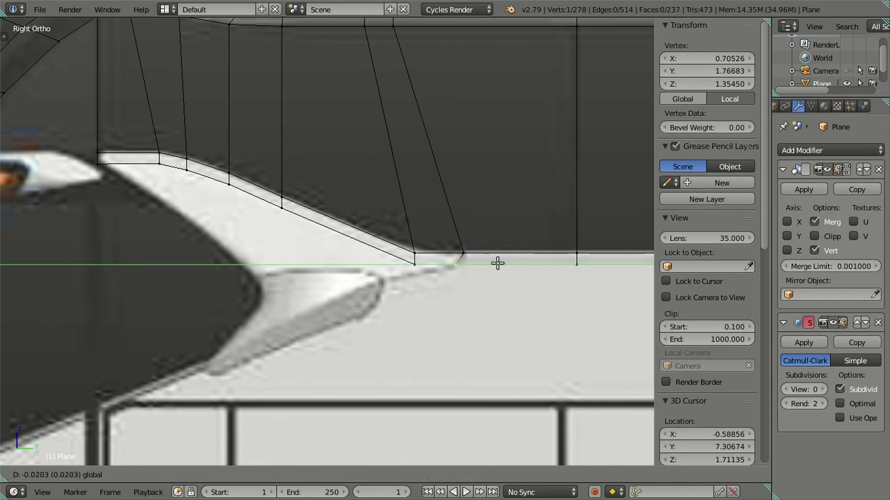
left_click(498, 264)
Step: Adjust the heights of the next two vertices along the sweep vertically
right_click(414, 250)
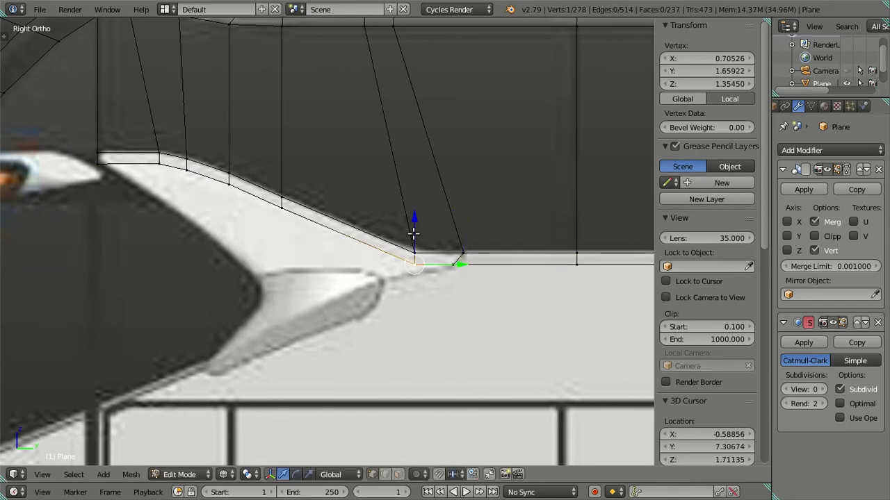
key("g")
key("z")
left_click(421, 235)
right_click(281, 205)
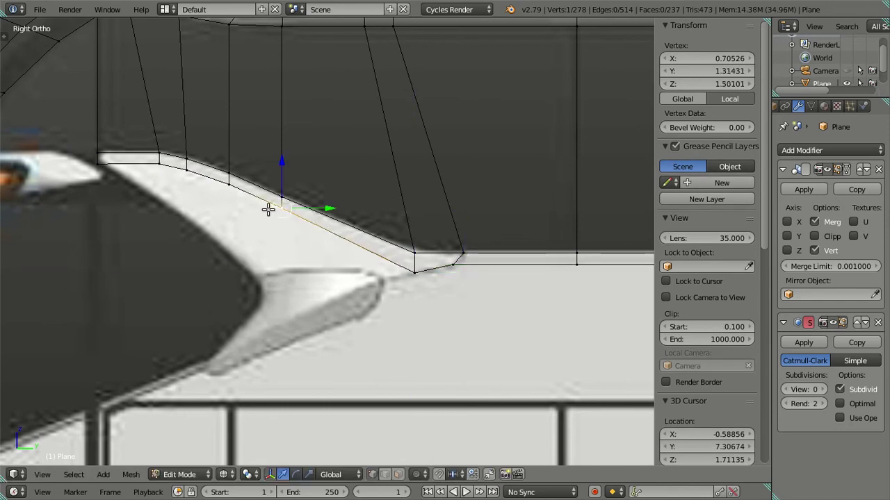
key("g")
key("z")
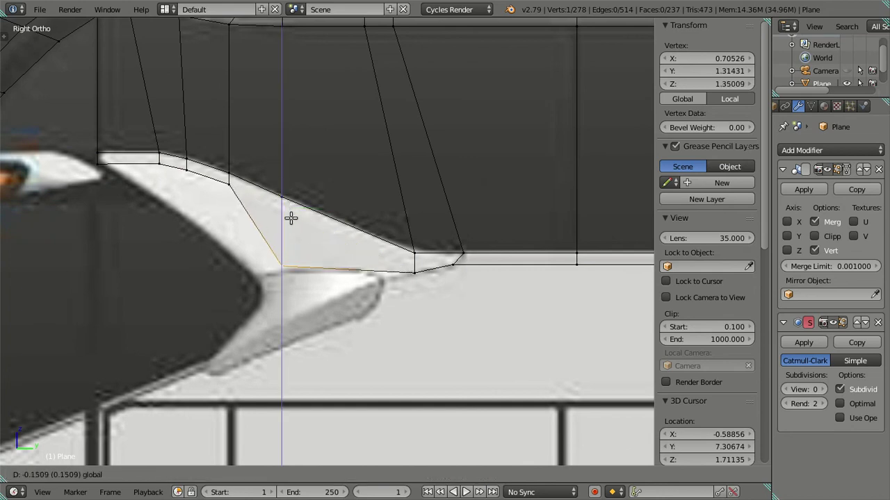
left_click(294, 220)
Step: Move sweep vertices onto the blueprint sweep's tip and lower point
right_click(231, 181)
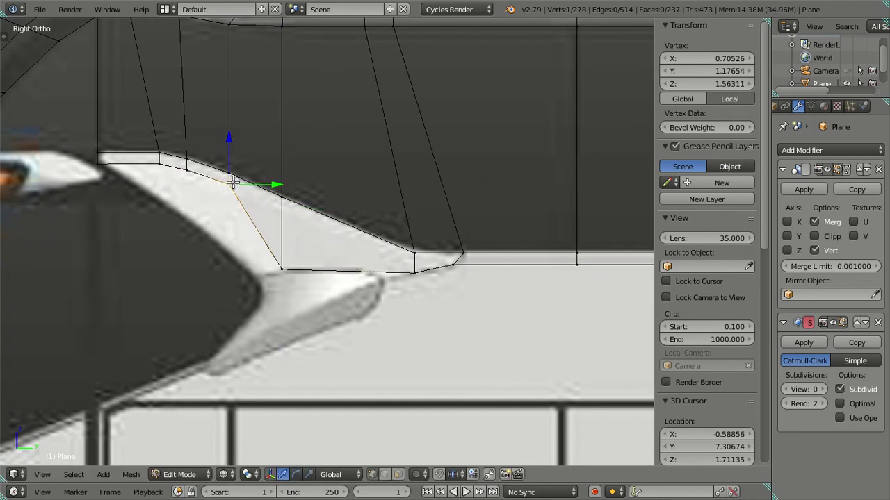
right_click(283, 264)
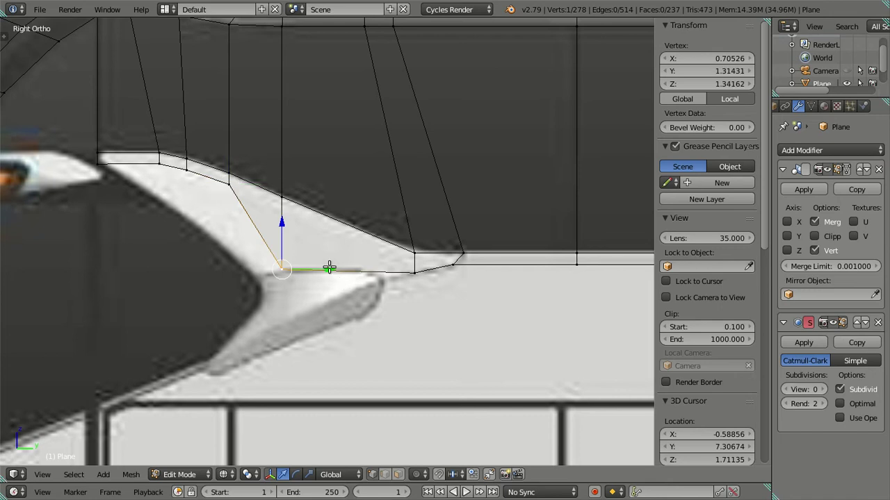
left_click_drag(329, 268, 431, 272)
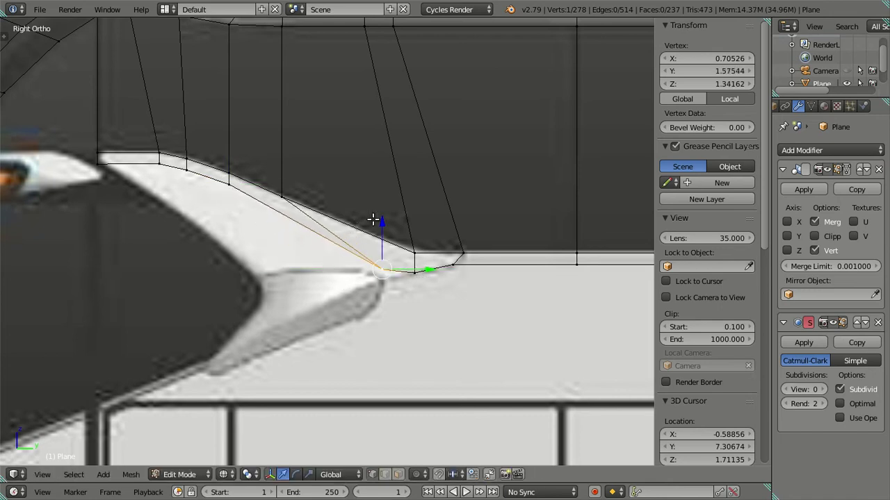
left_click_drag(373, 219, 392, 231)
left_click(393, 231)
right_click(224, 185)
key("g")
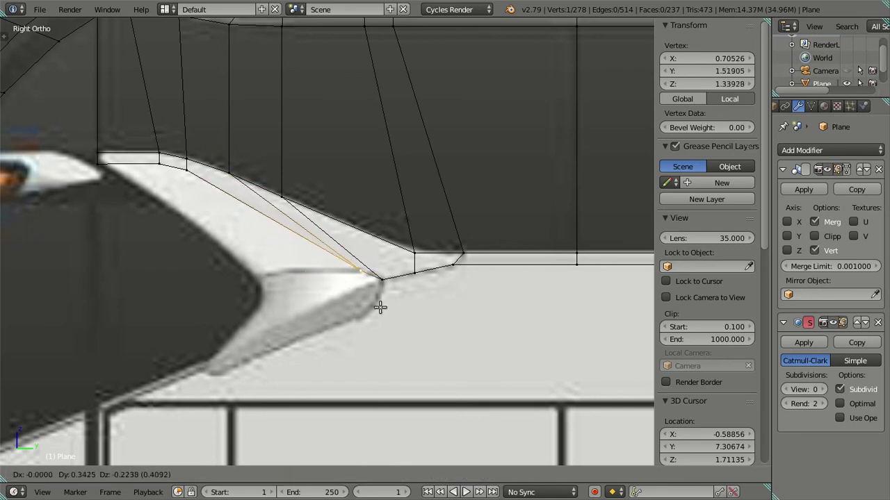
left_click(302, 292)
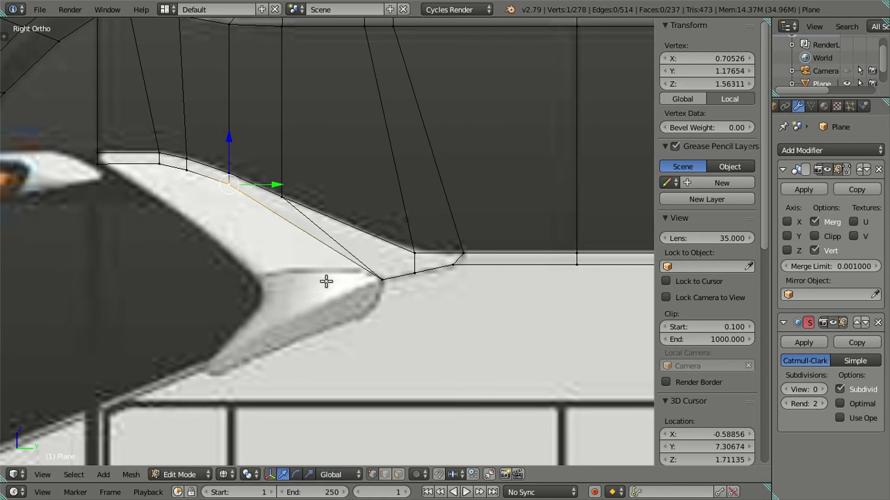
Step: Lower the front sweep vertex, then three vertices along the sweep's top edge
right_click(226, 187)
right_click(98, 155)
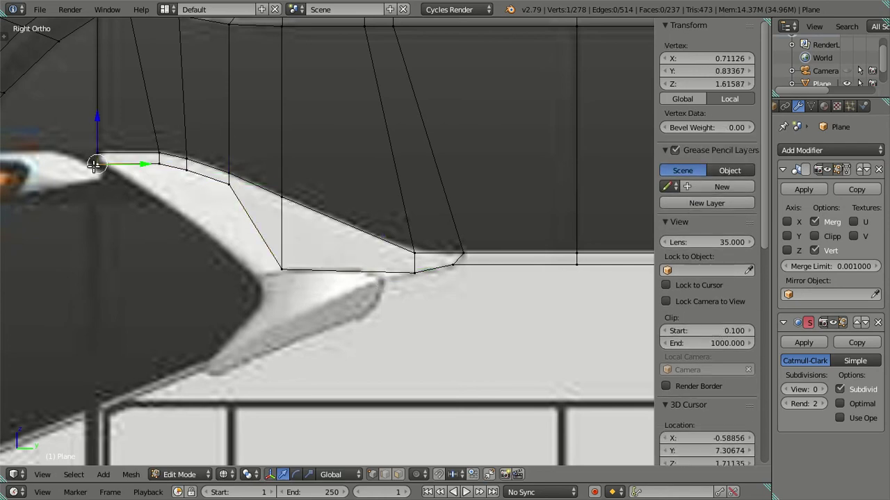
key("g")
key("z")
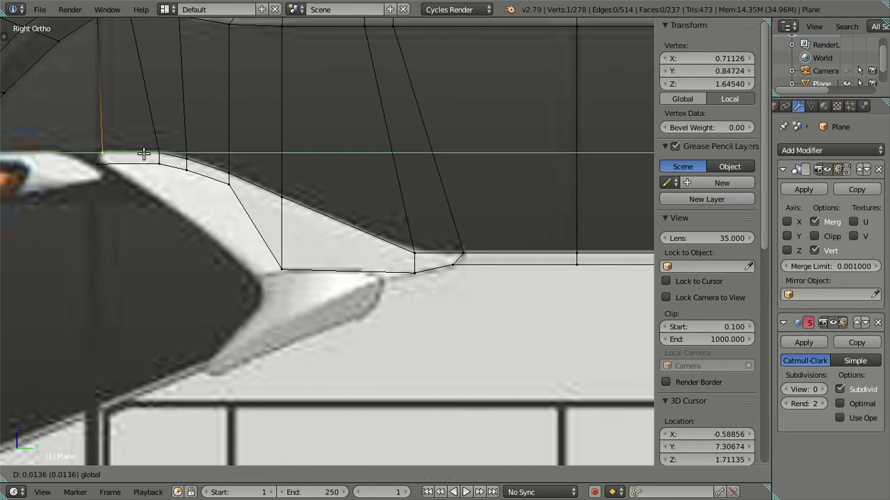
left_click(128, 163)
right_click(159, 165)
right_click(223, 184, "shift")
right_click(186, 168, "shift")
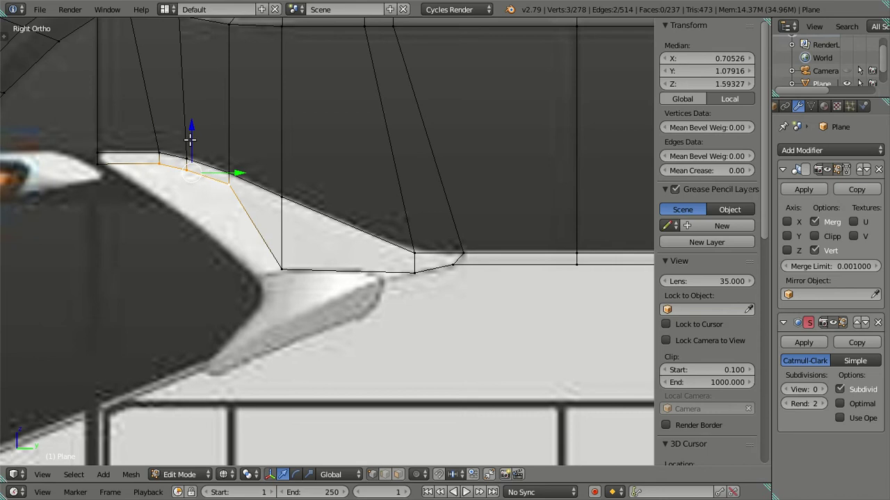
key("g")
key("z")
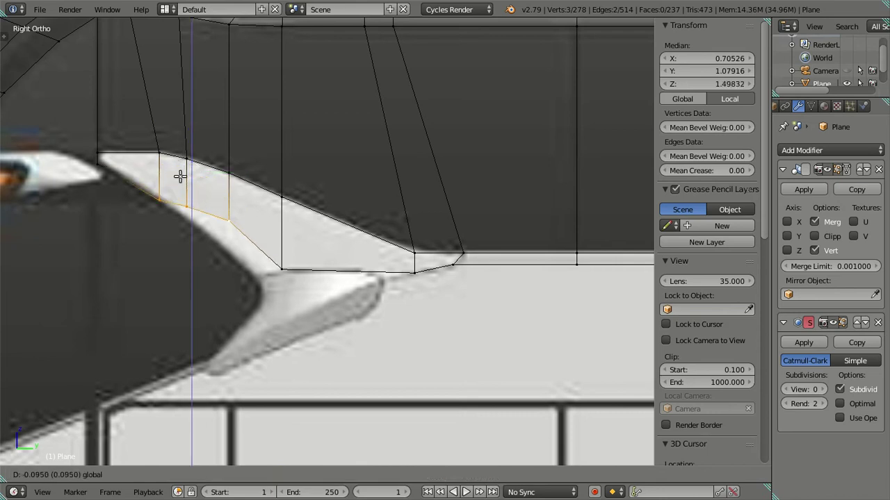
left_click(182, 174)
Step: Lower two of those vertices further, then adjust one lower-edge vertex's height
right_click(173, 203, "shift")
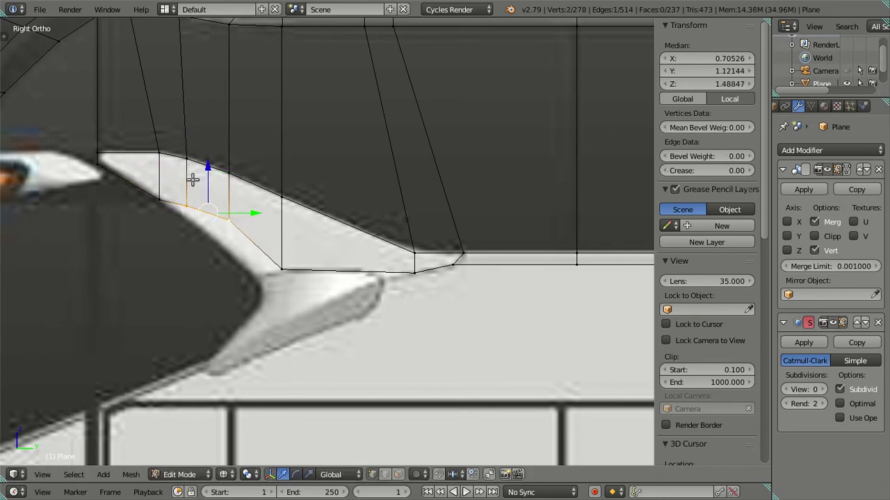
key("g")
key("z")
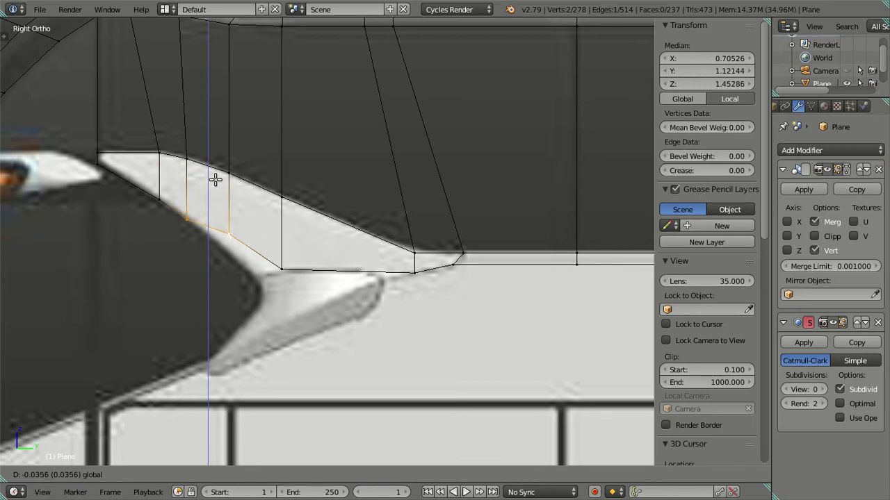
left_click(215, 180)
right_click(219, 193)
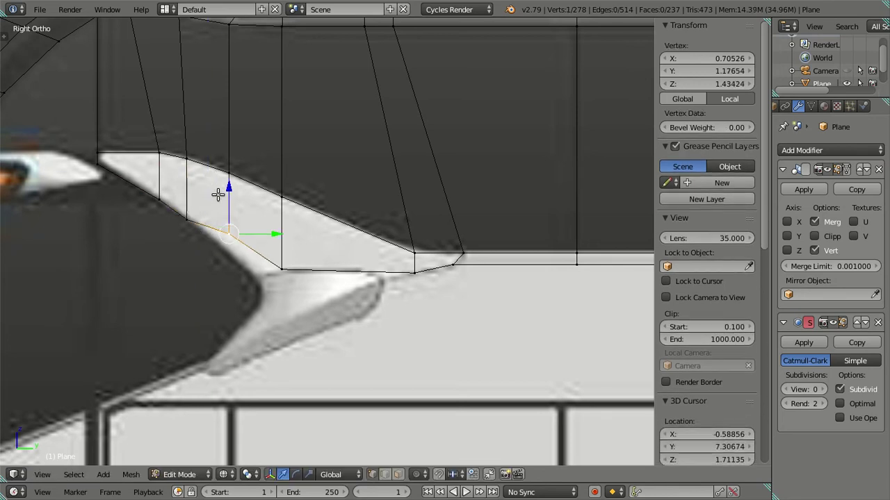
key("g")
key("z")
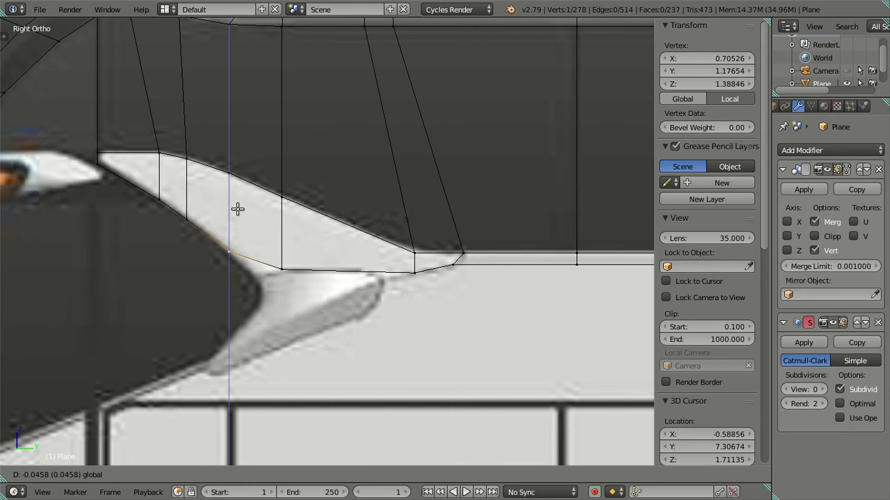
left_click(237, 209)
Step: Place two vertices onto the sweep's lower point and bottom edge
key("g")
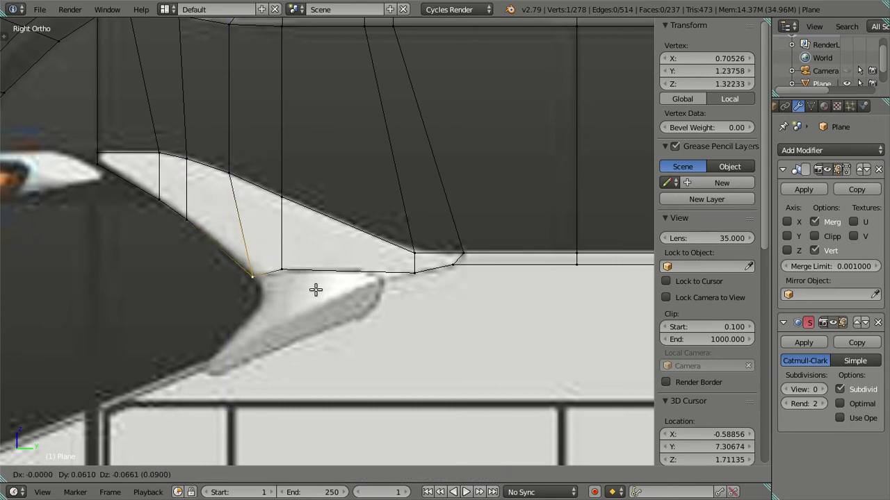
left_click(320, 290)
right_click(297, 271)
key("g")
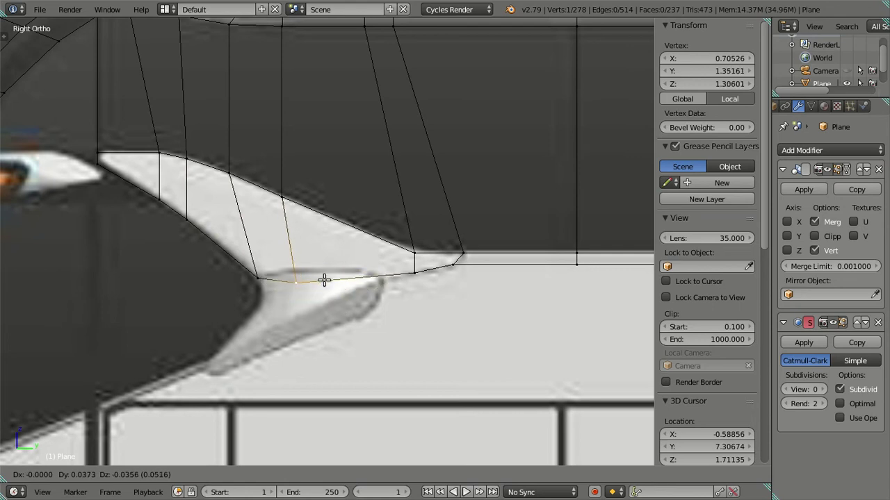
left_click(320, 270)
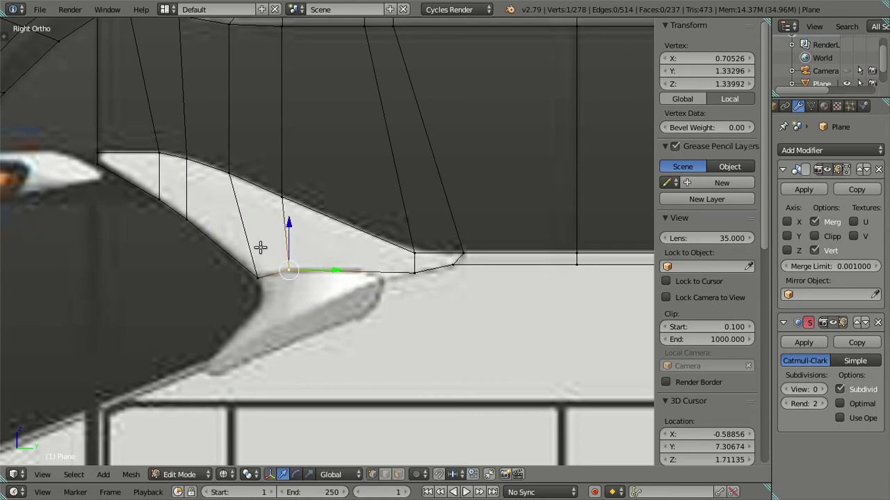
right_click(186, 221)
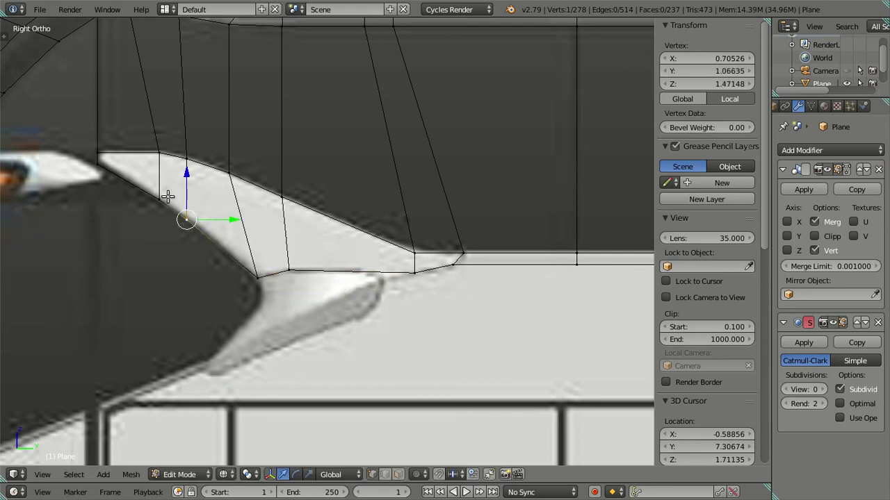
Step: Add a centred edge loop across the band through the sweep
scroll(244, 197, "down", 3)
key("a")
key("ctrl+r")
left_click(324, 233)
right_click(324, 233)
Step: Move the new loop's bottom vertex onto the sweep edge and drop its upper vertex onto it
scroll(375, 283, "up", 2)
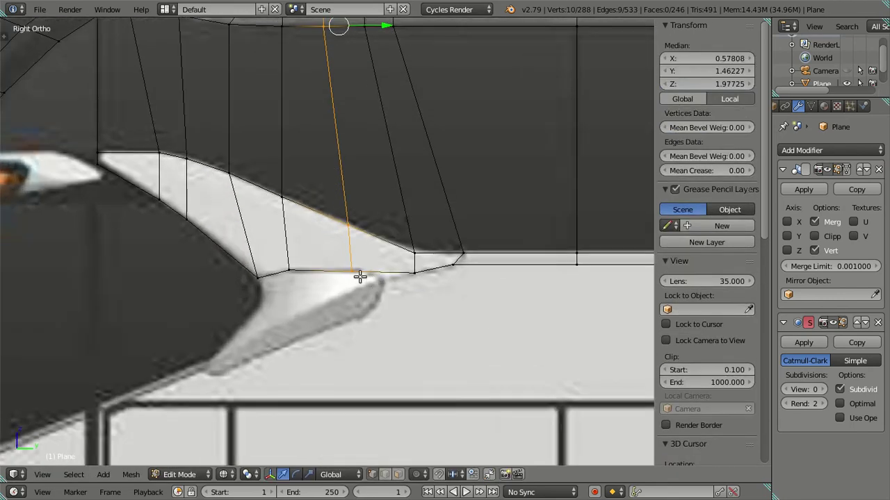
right_click(359, 278)
key("g")
key("y")
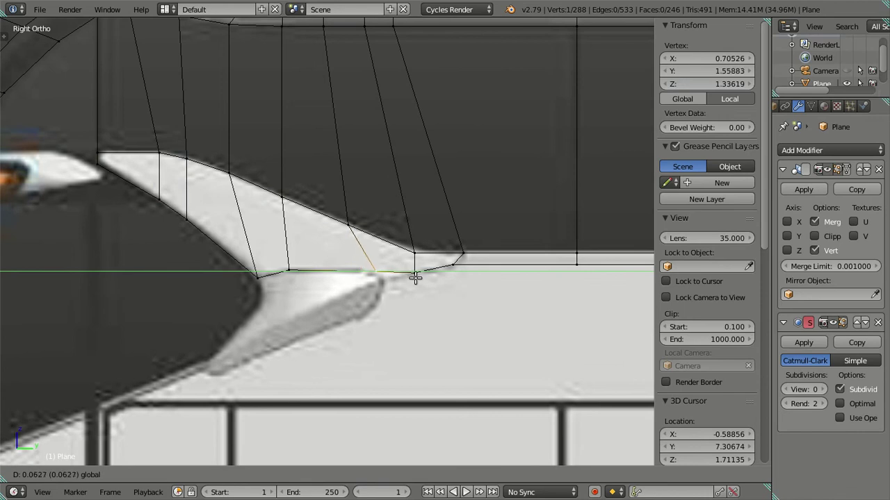
left_click(418, 278)
key("g")
key("z")
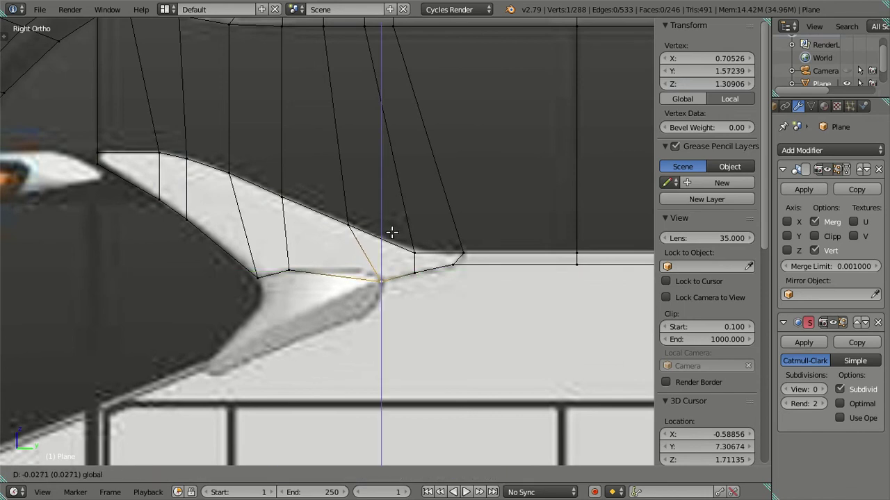
left_click(391, 236)
right_click(357, 228)
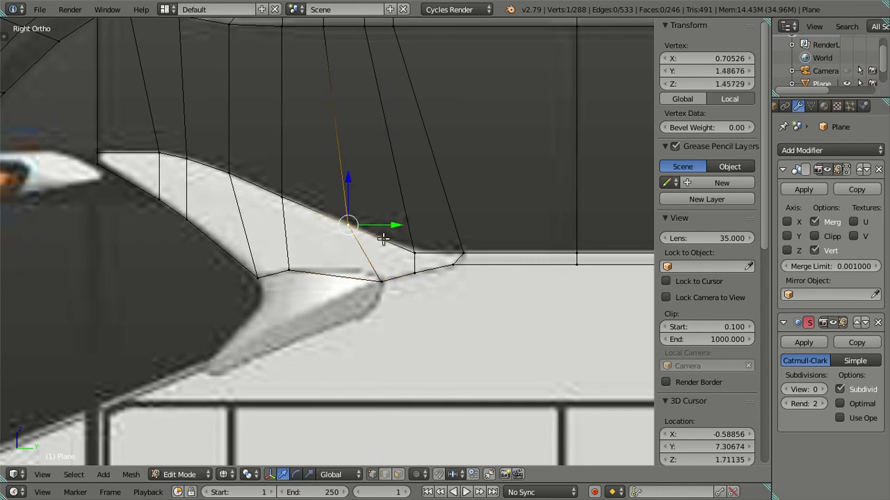
scroll(383, 238, "down", 3)
key("g")
left_click(357, 238)
Step: Select the whole mesh and merge the duplicate overlapping vertices
key("a")
key("a")
key("w")
left_click(357, 238)
key("a")
scroll(335, 238, "up", 1)
scroll(336, 238, "up", 2)
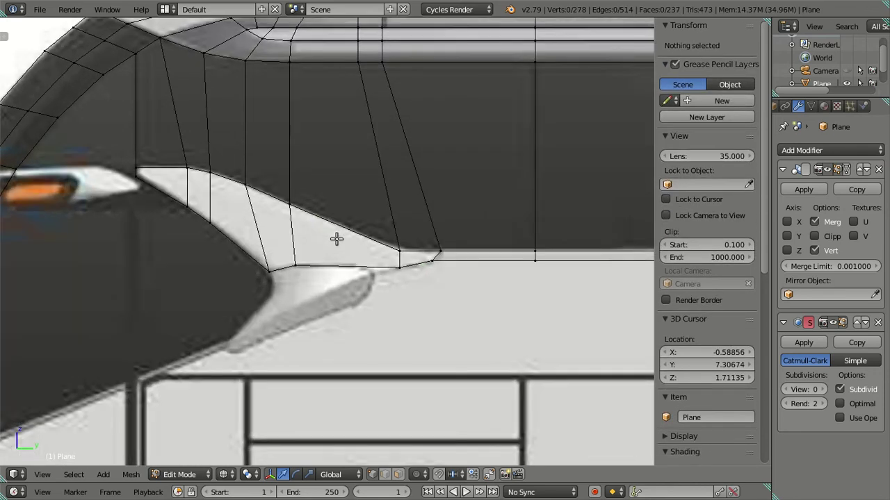
Step: Add two evenly spaced edge loops and place their bottom vertices along the sweep curve
key("ctrl+r")
scroll(338, 236, "up", 1)
left_click(347, 243)
right_click(348, 244)
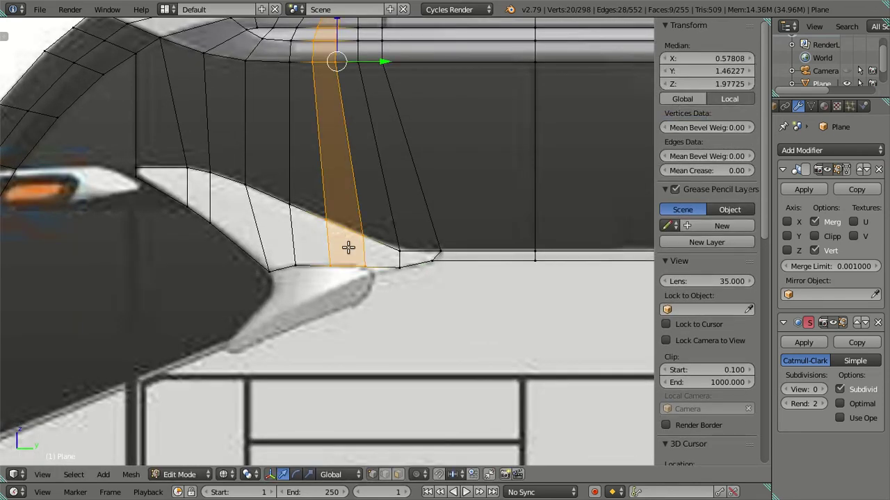
scroll(388, 282, "up", 3)
right_click(389, 282)
key("g")
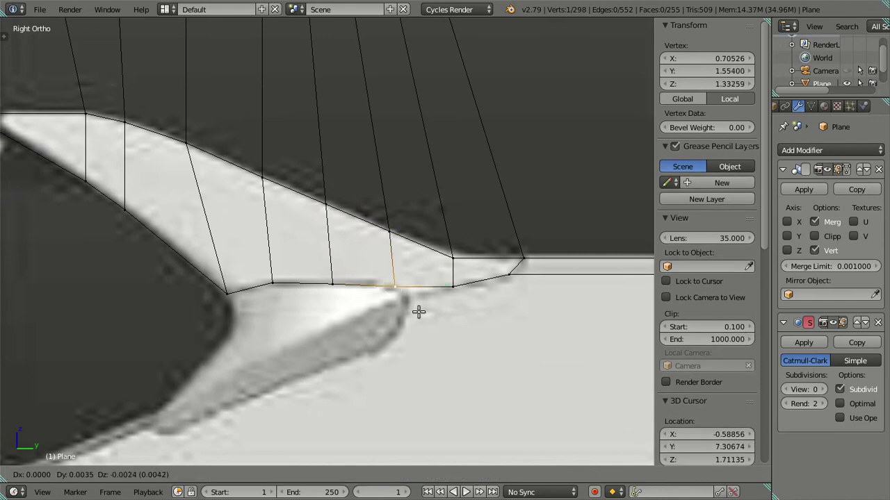
left_click(429, 322)
right_click(334, 290)
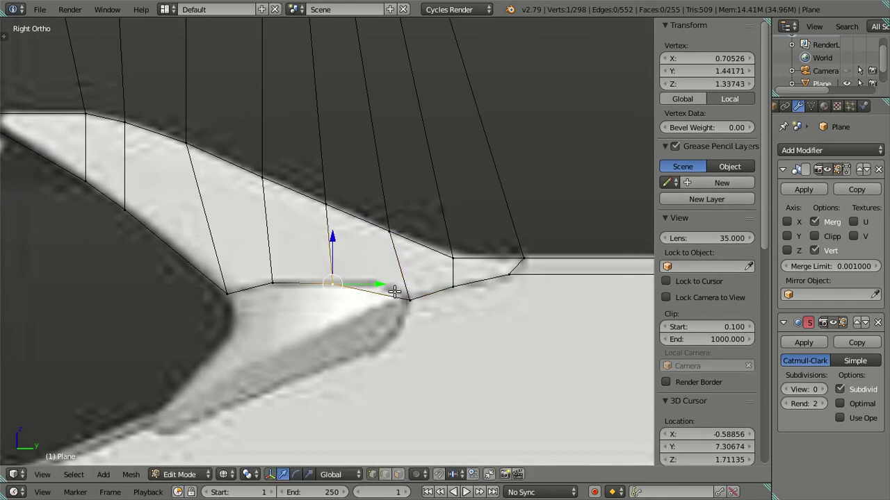
key("g")
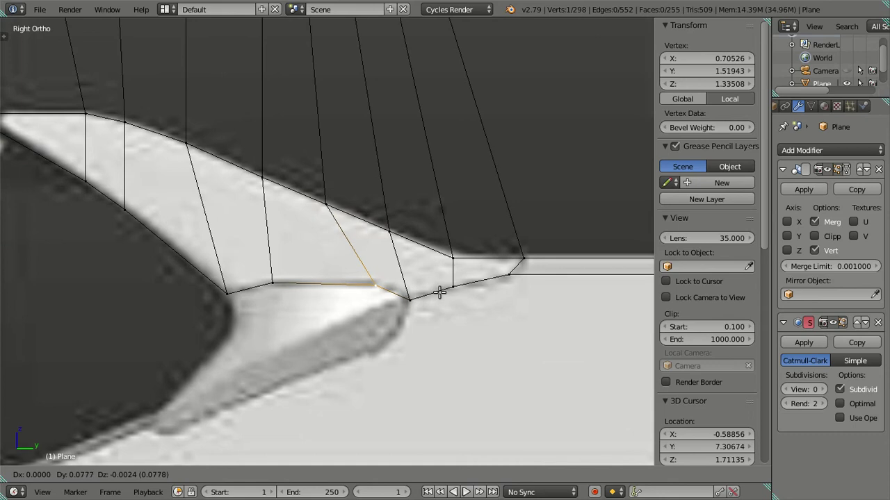
left_click(439, 292)
key("KP_5")
Step: Switch to Right Ortho side view and pan and zoom to the rear window corner
scroll(402, 282, "down", 3)
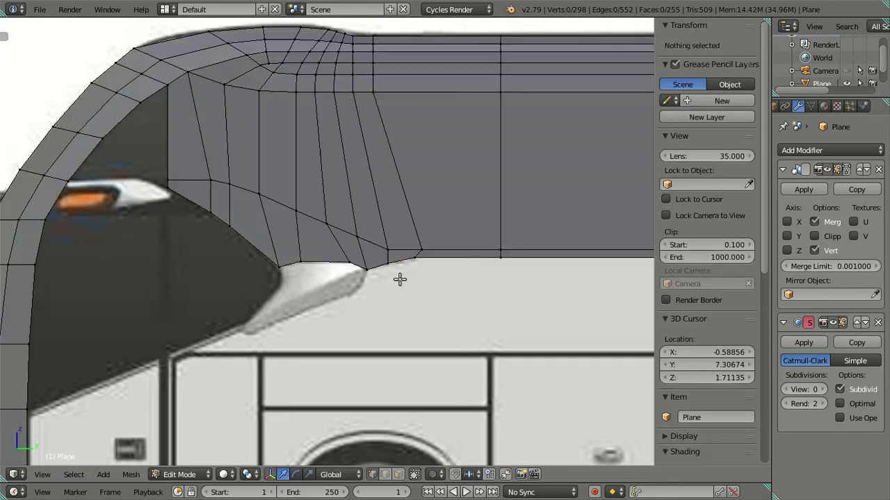
scroll(399, 278, "down", 4)
key("Tab")
mouse_move(363, 275)
middle_mouse_down()
mouse_move(446, 272)
mouse_move(229, 248)
mouse_move(389, 313)
mouse_move(372, 292)
mouse_move(452, 291)
mouse_move(494, 280)
mouse_move(327, 262)
middle_mouse_up()
key("Tab")
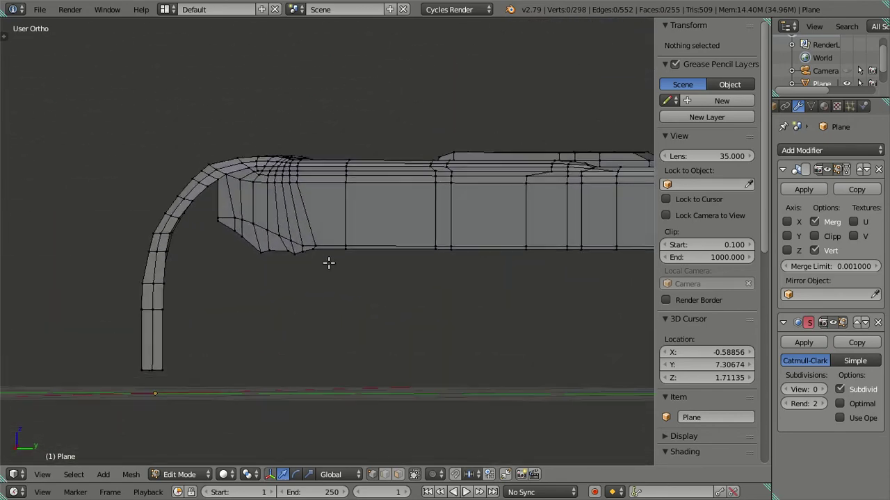
scroll(322, 260, "down", 3)
key("KP_3")
middle_click_drag(401, 268, 308, 255, "shift")
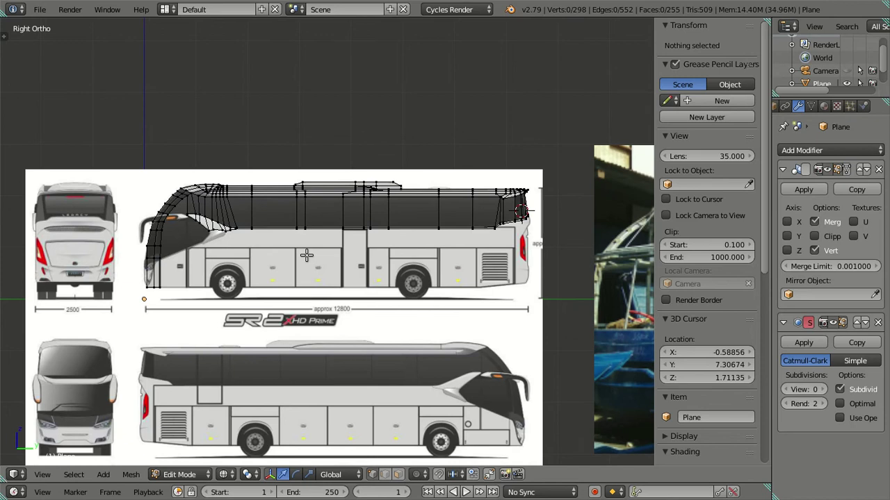
key("Tab")
scroll(377, 260, "up", 2)
scroll(504, 254, "up", 2)
key("Tab")
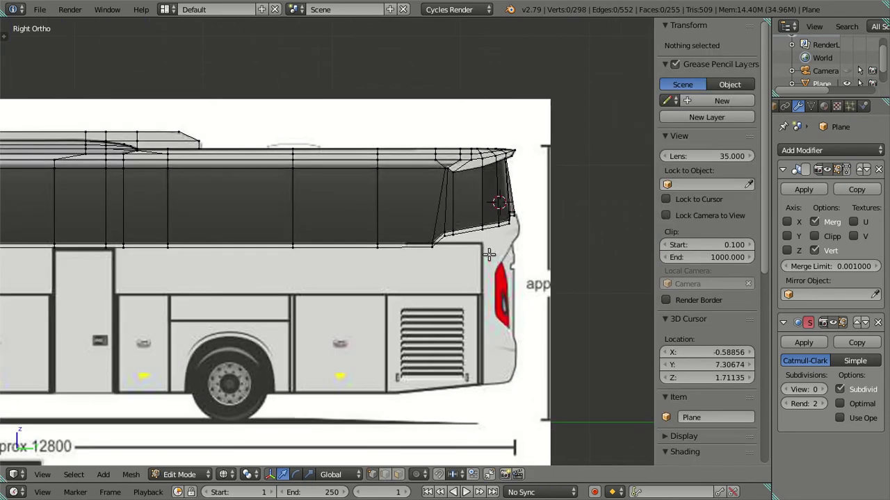
middle_click_drag(504, 255, 426, 259, "shift")
scroll(366, 262, "up", 4)
scroll(367, 262, "up", 3)
middle_click_drag(366, 262, 342, 266, "shift")
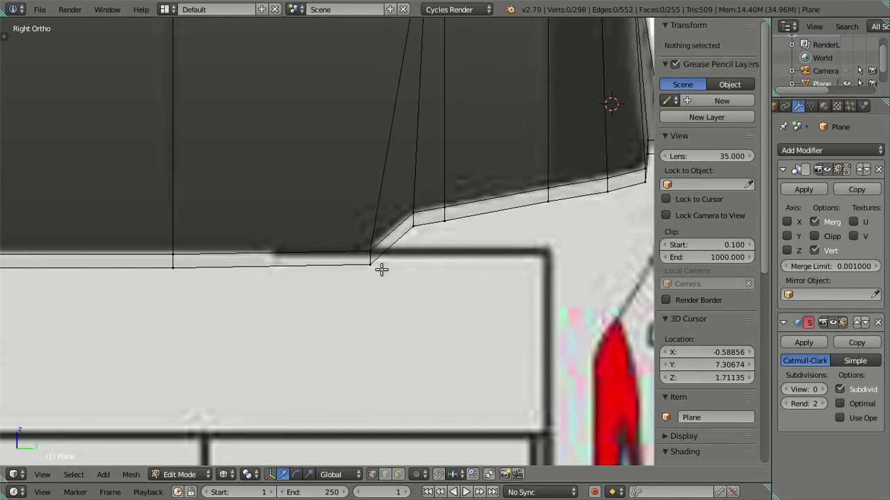
Step: Try moving the rear corner vertex lengthwise, cancel, and reframe the rear corner
right_click(381, 269)
left_click_drag(409, 264, 481, 248)
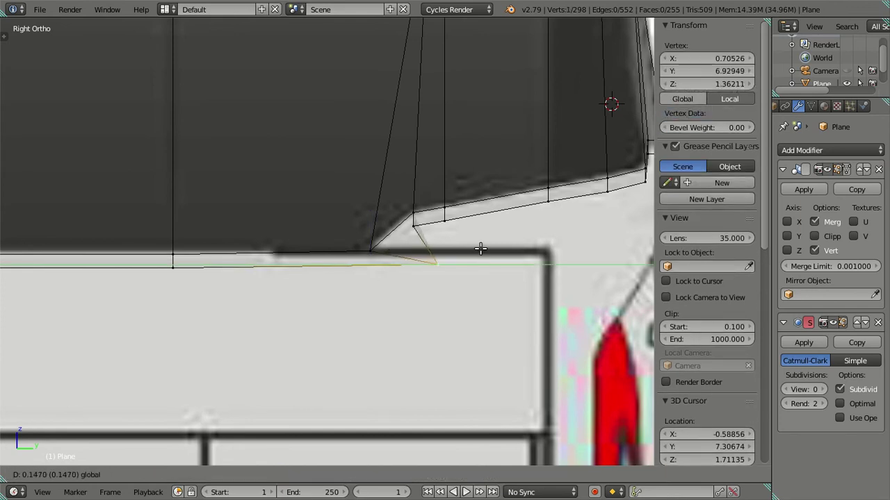
key("Escape")
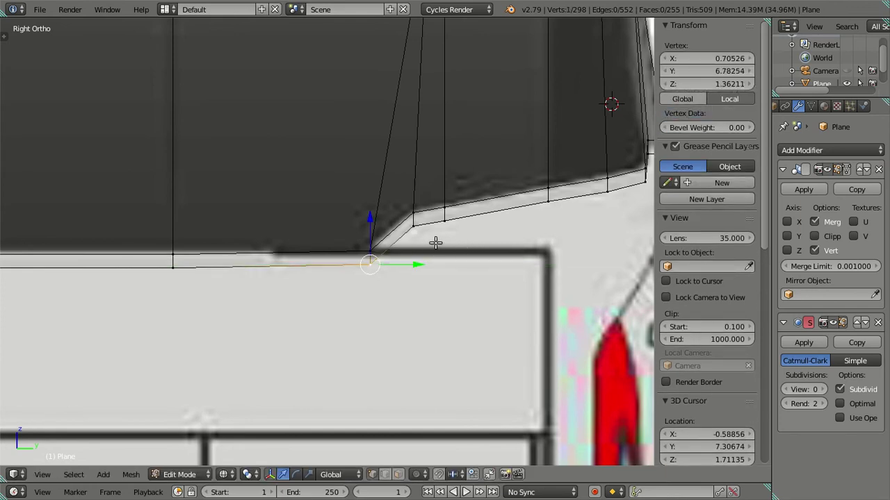
middle_click_drag(435, 242, 420, 251, "shift")
scroll(388, 256, "down", 2)
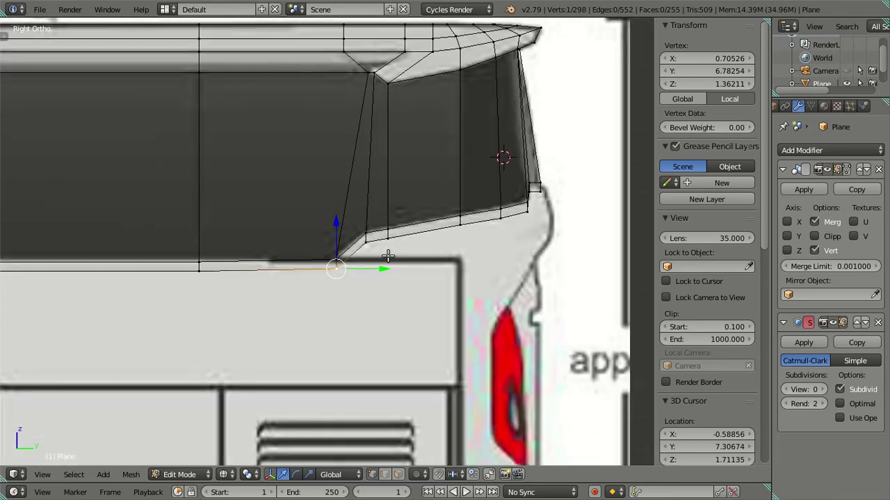
scroll(393, 254, "up", 1)
middle_click_drag(401, 250, 363, 254, "shift")
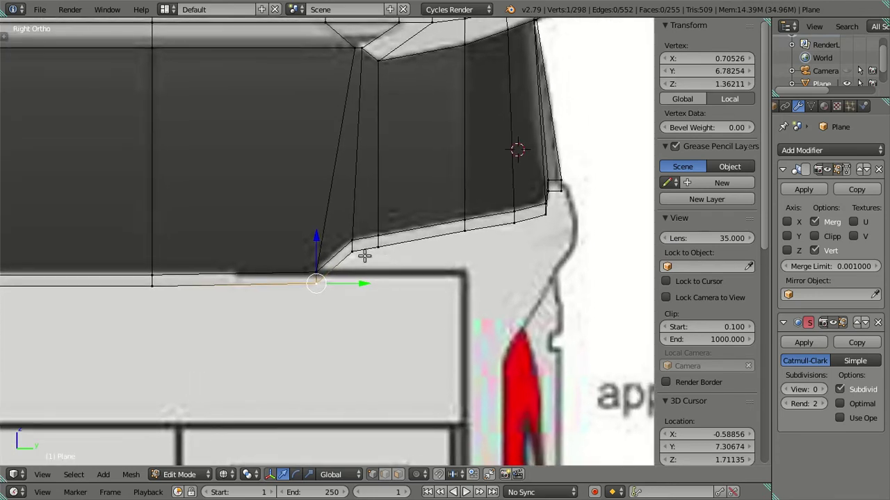
Step: Raise the lower-edge vertex beside the rear corner vertically onto the blueprint curve
key("a")
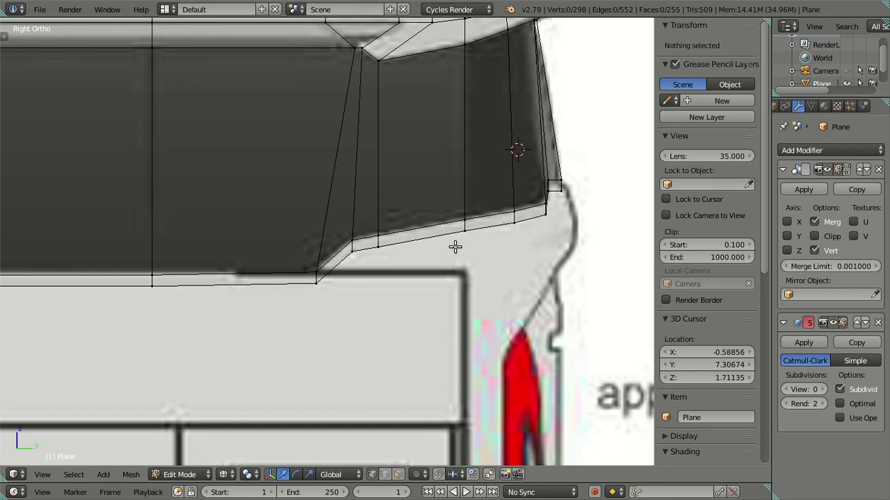
right_click(356, 244)
key("g")
key("z")
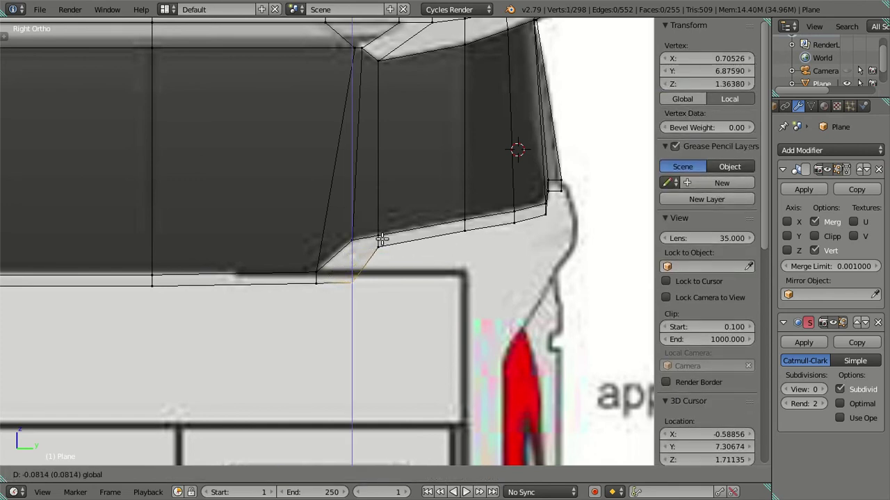
left_click(381, 239)
scroll(373, 252, "down", 2)
scroll(372, 252, "up", 1)
scroll(368, 259, "up", 2)
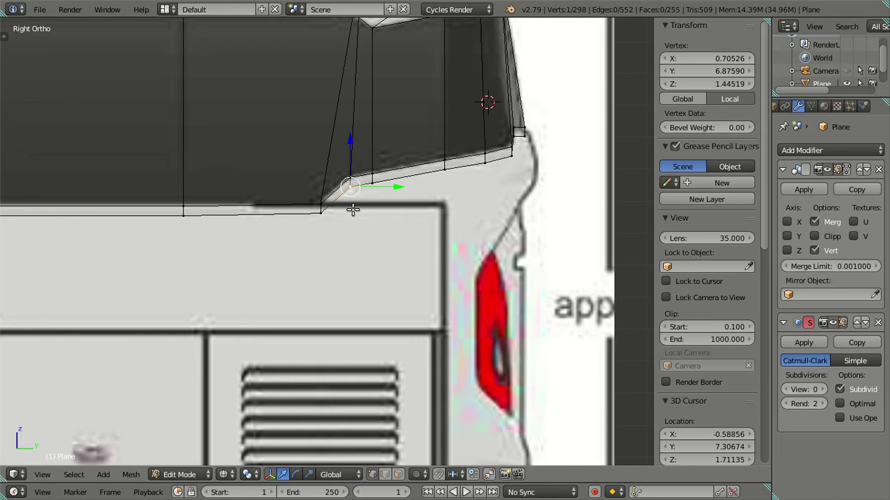
Step: Raise a rear-window lower-edge vertex vertically onto the window's bottom line
scroll(353, 208, "down", 2)
key("a")
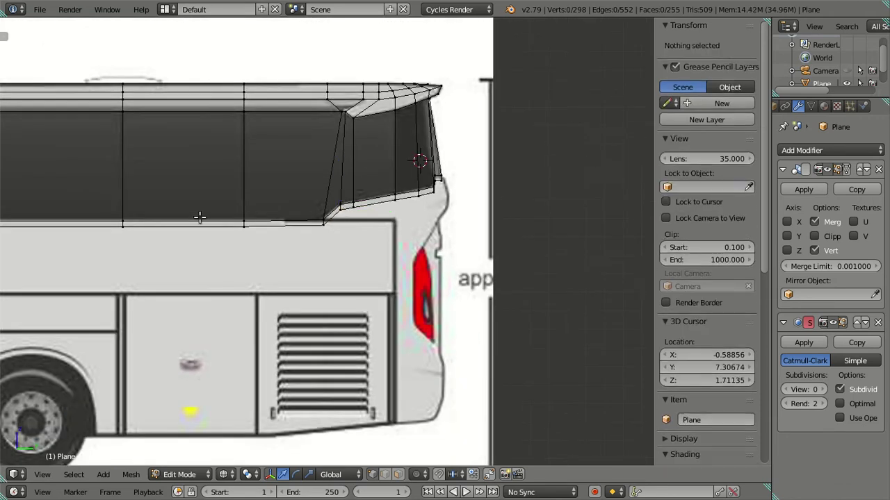
scroll(199, 218, "down", 2)
scroll(429, 193, "up", 2)
scroll(428, 193, "down", 3)
middle_click_drag(450, 204, 391, 211, "shift")
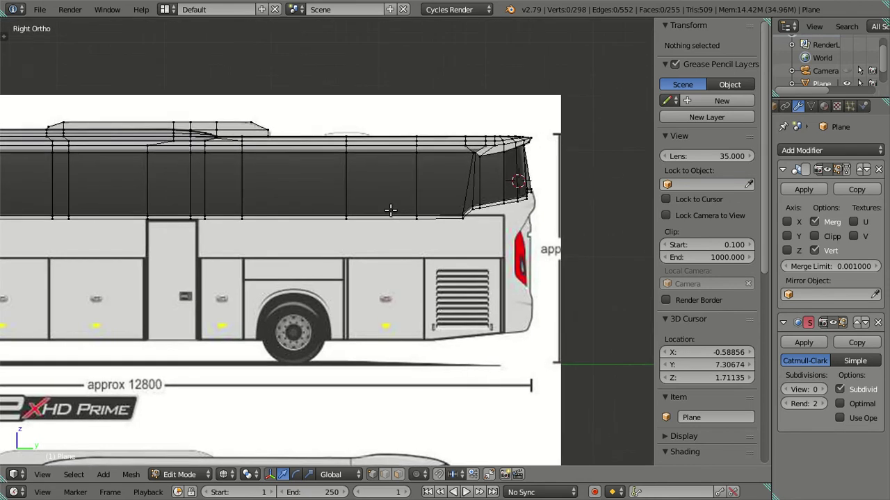
scroll(449, 224, "up", 2)
scroll(443, 236, "up", 1)
scroll(443, 236, "up", 1)
scroll(412, 235, "up", 2)
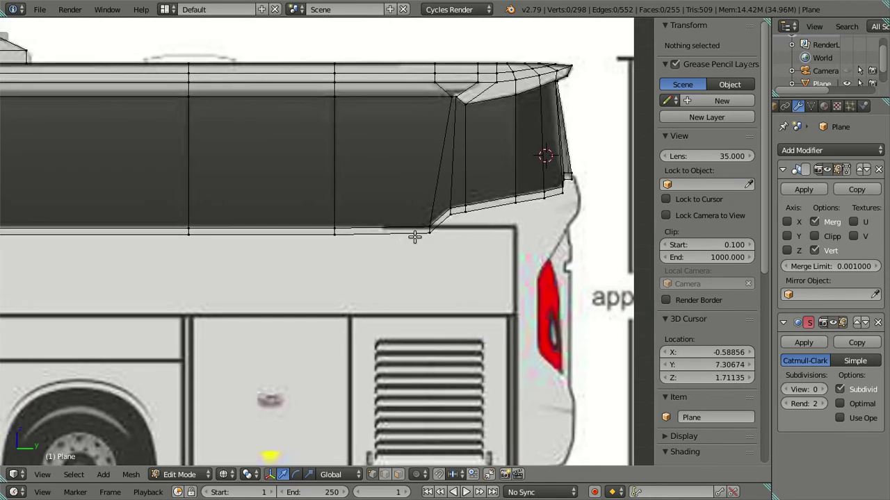
scroll(413, 234, "up", 1)
scroll(417, 233, "up", 1)
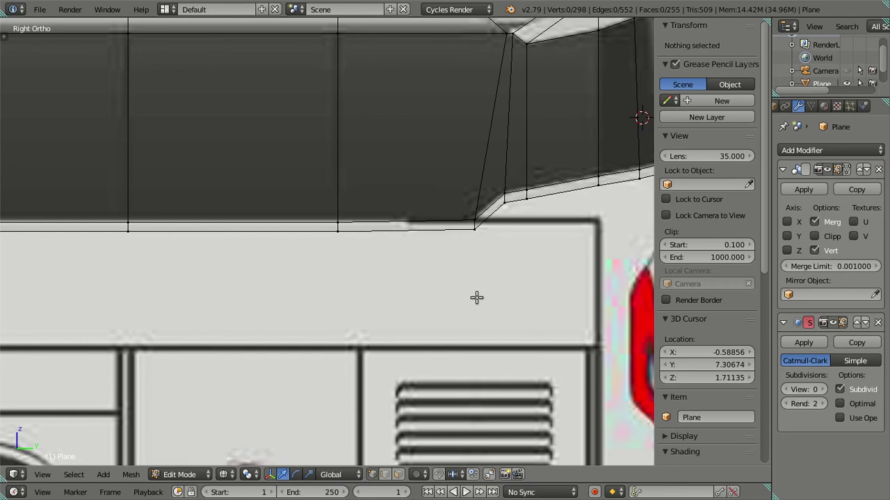
middle_click_drag(582, 252, 520, 281, "shift")
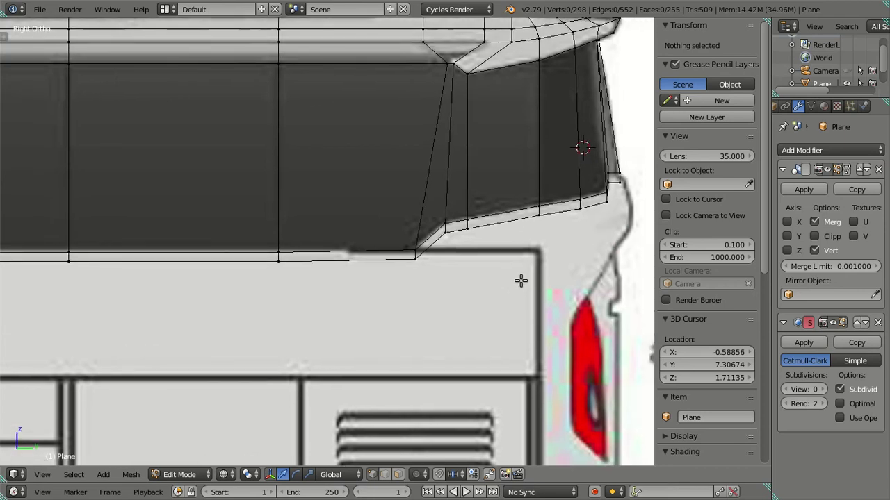
right_click(537, 217)
key("g")
key("z")
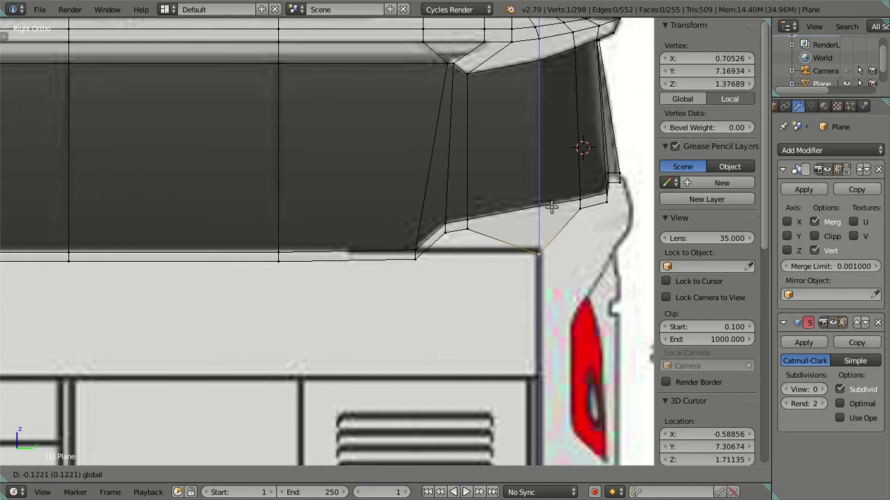
left_click(580, 329)
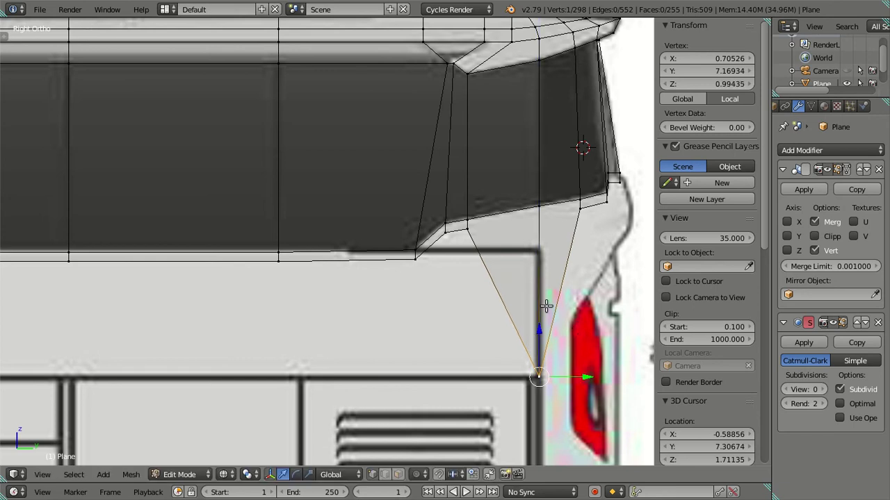
left_click_drag(540, 325, 545, 197)
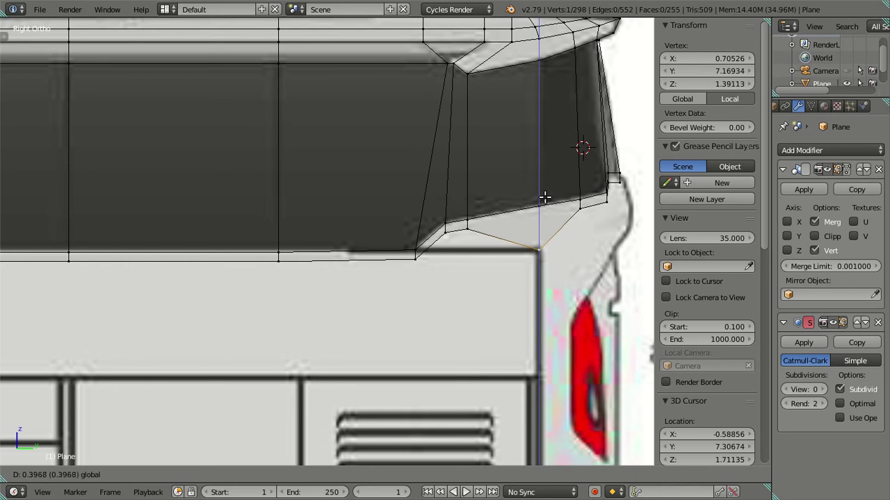
left_click(545, 198)
Step: Set the rear-corner window vertex to Z 1.39113 and Y 6.87590
right_click(449, 233)
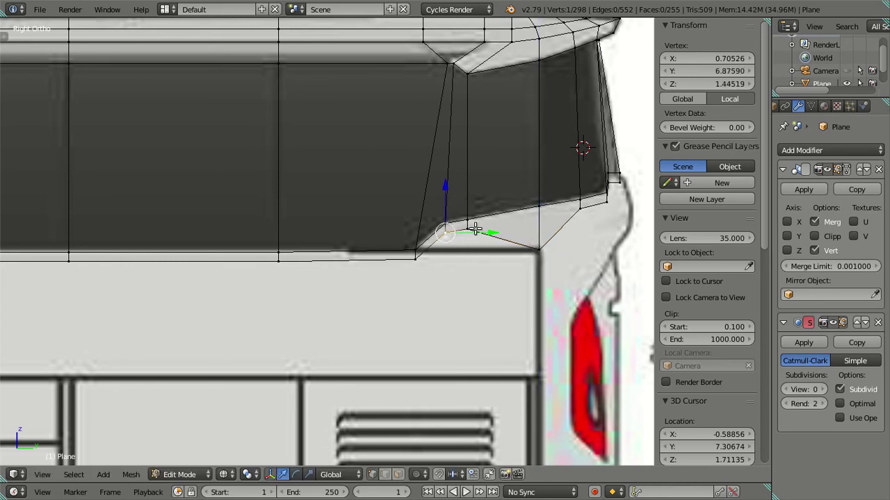
right_click(532, 241)
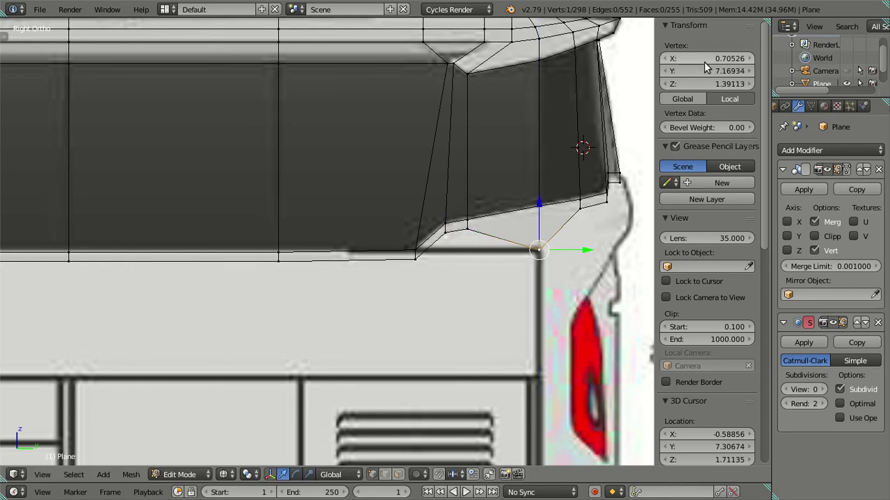
left_click(691, 84)
key("Escape")
right_click(467, 228)
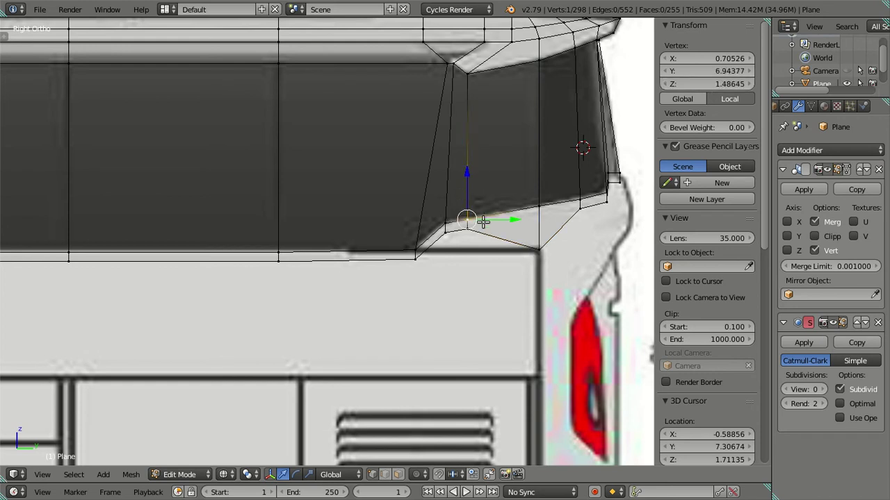
type("1.39113")
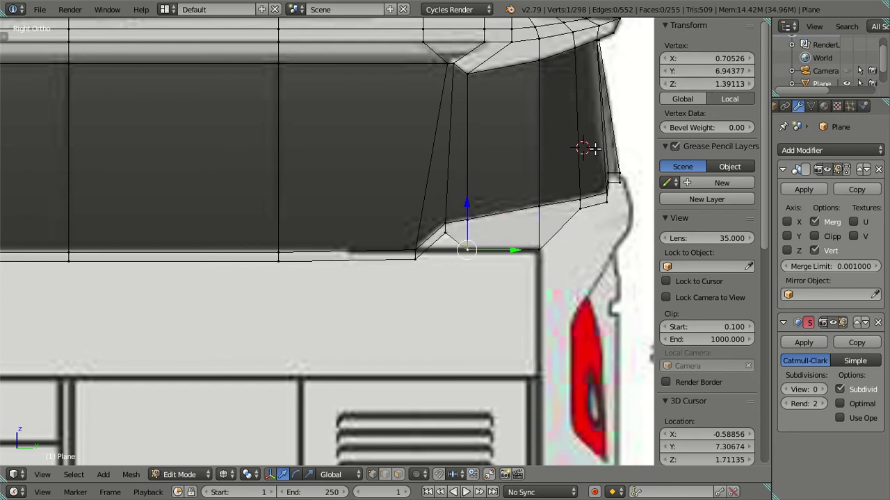
key("ctrl+v")
Step: Select the edge loop along the side windows' bottom and nudge it slightly vertically
key("a")
scroll(441, 276, "up", 1)
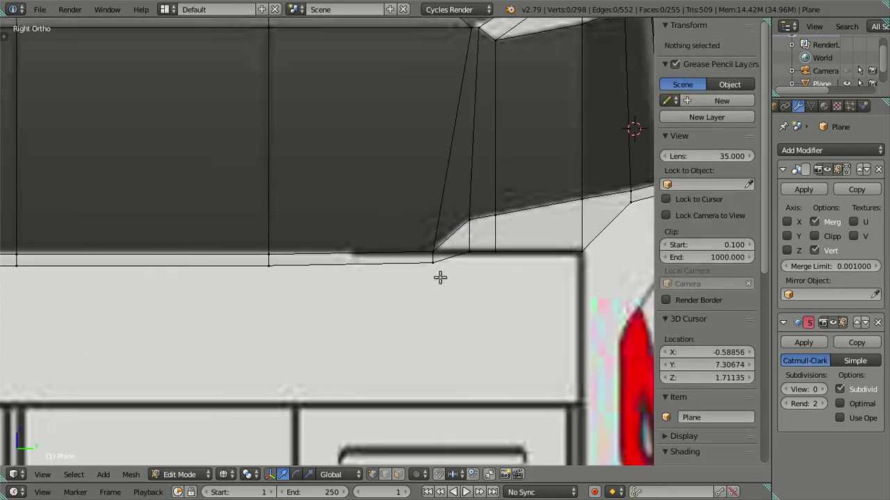
scroll(391, 271, "down", 2)
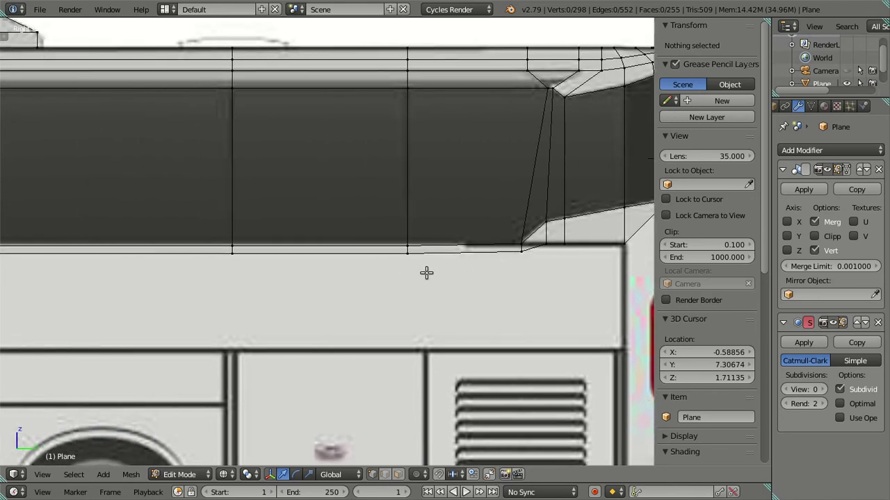
scroll(426, 273, "down", 2)
right_click(439, 240)
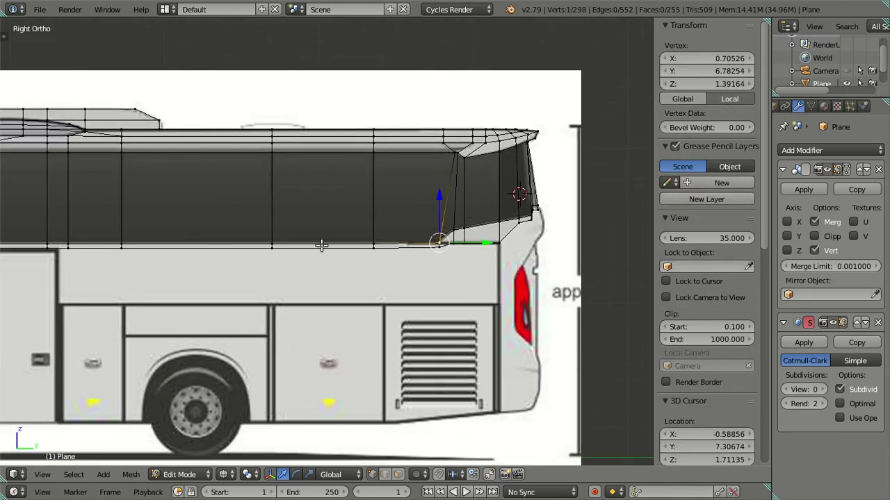
scroll(417, 244, "down", 2)
scroll(421, 249, "up", 5, "ctrl")
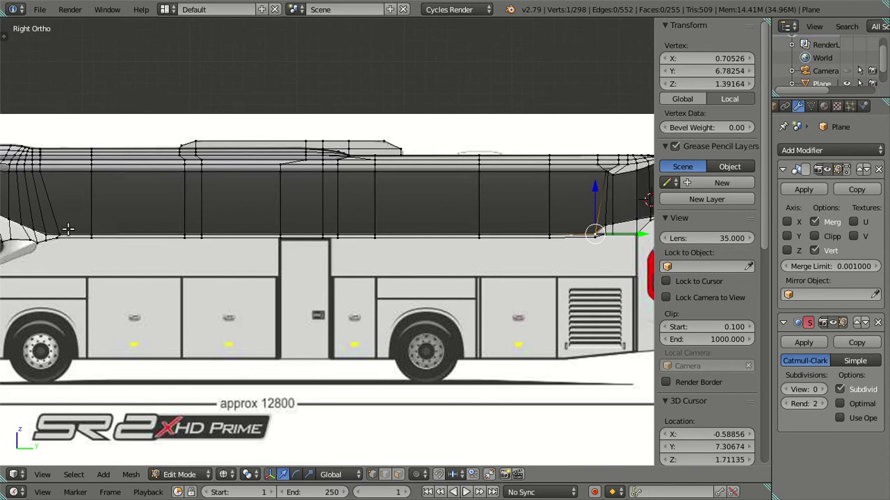
scroll(68, 229, "down", 2)
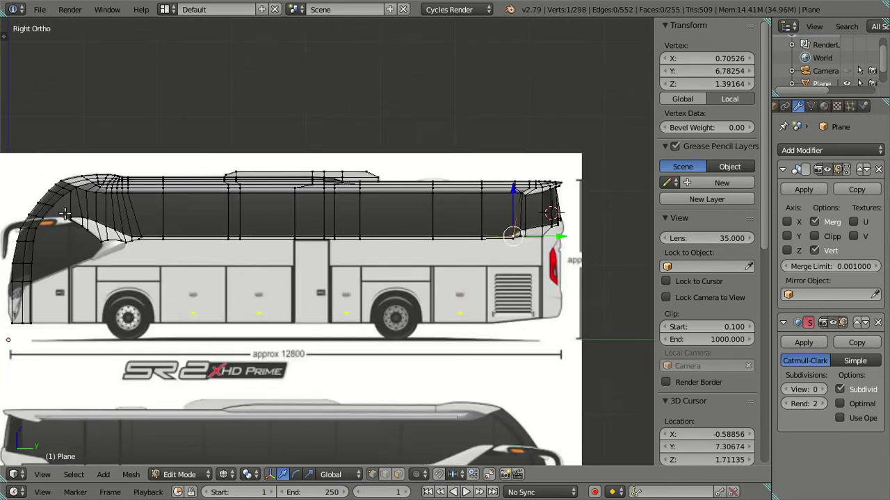
right_click(234, 238, "alt")
scroll(290, 251, "up", 5)
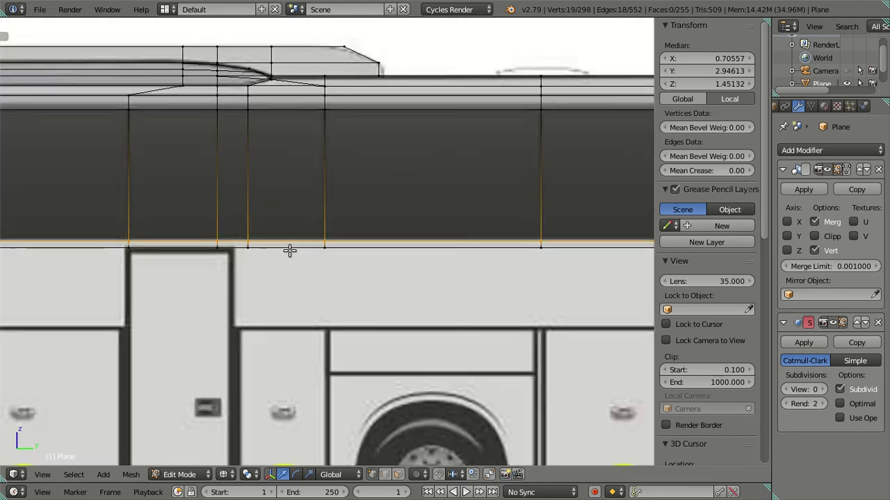
middle_click_drag(290, 250, 577, 240, "shift")
scroll(313, 254, "up", 2)
scroll(363, 253, "up", 2)
left_click_drag(287, 170, 292, 168)
left_click(293, 168)
Step: Deselect everything and zoom out to check the windows against the blueprint
scroll(294, 193, "down", 3)
key("a")
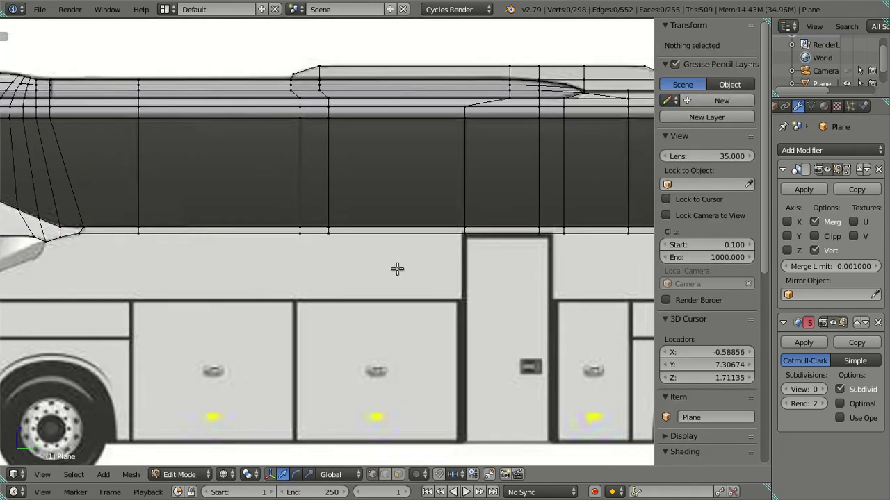
scroll(397, 271, "up", 5, "ctrl")
scroll(129, 277, "up", 2)
scroll(453, 253, "up", 1, "ctrl")
scroll(357, 280, "up", 2)
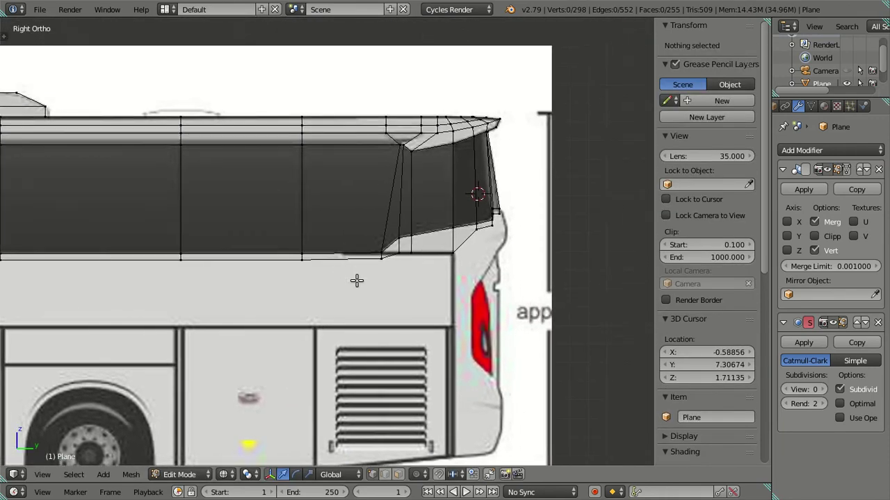
scroll(363, 284, "up", 3)
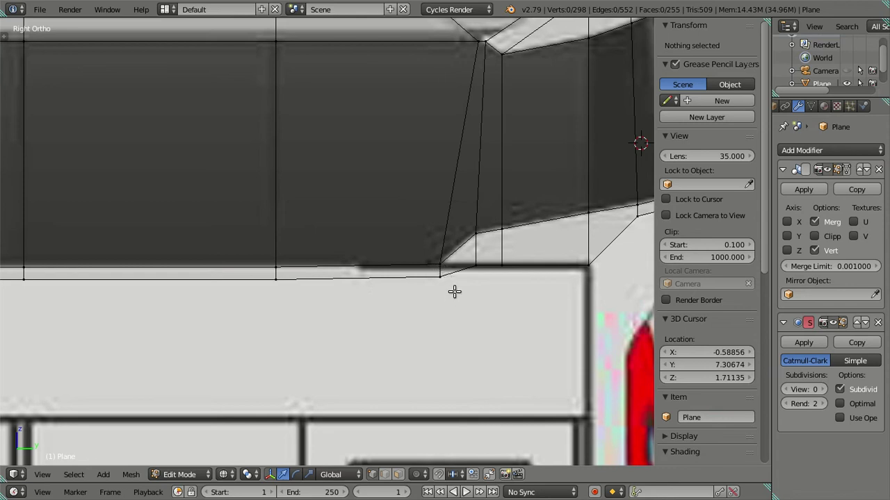
scroll(453, 292, "down", 4)
scroll(454, 281, "up", 1)
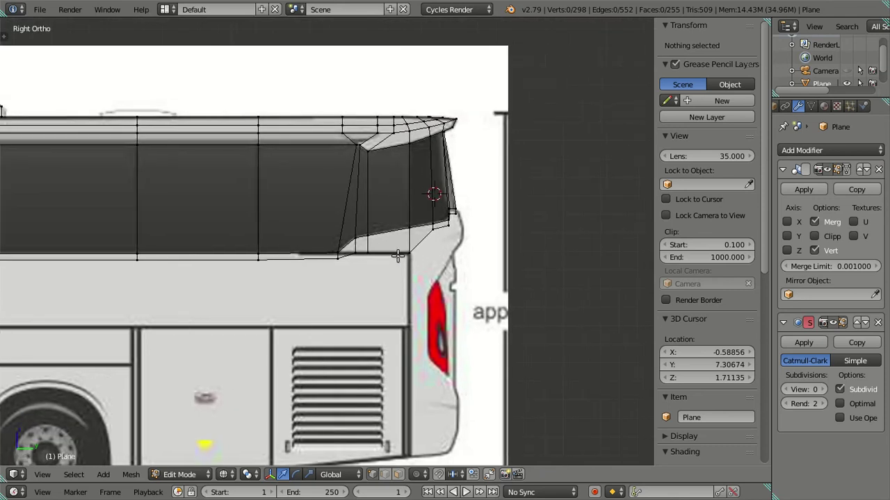
scroll(417, 251, "up", 1)
scroll(393, 244, "up", 1)
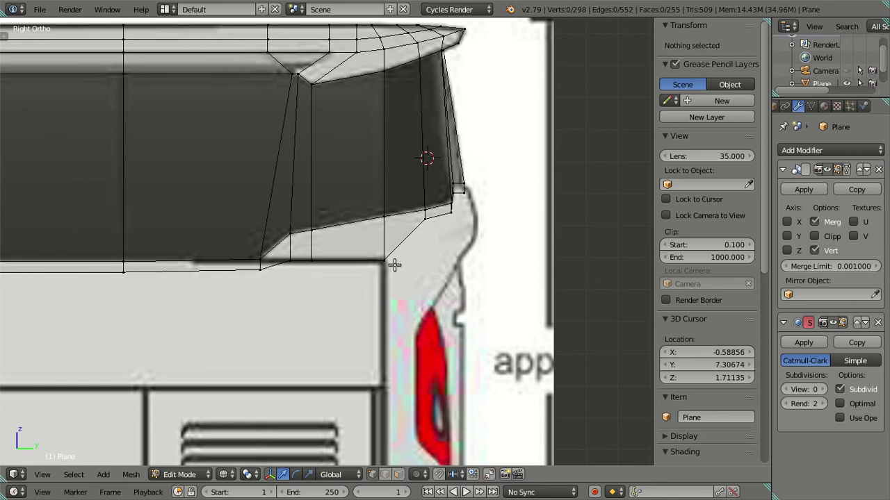
Step: Lower the window-edge corner vertex slightly along Z
middle_click_drag(387, 262, 434, 191, "shift")
right_click(434, 190)
scroll(434, 190, "down", 2)
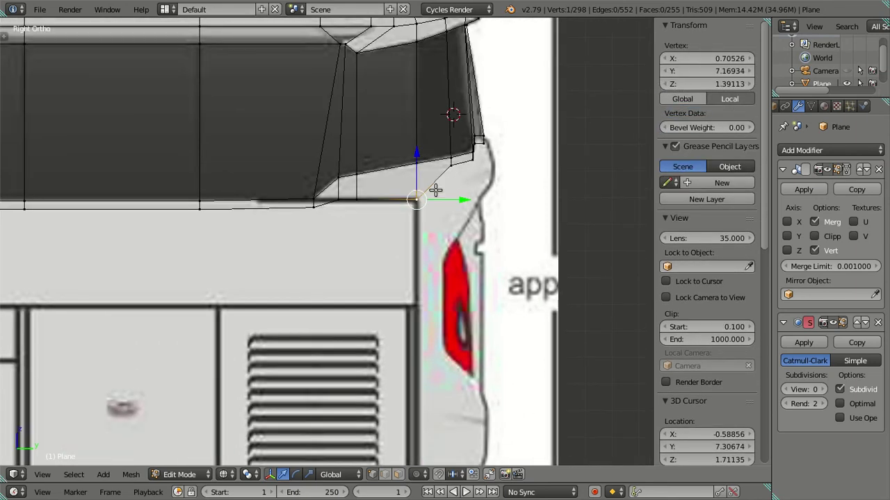
scroll(362, 229, "down", 1)
scroll(372, 230, "down", 1)
key("a")
scroll(294, 267, "up", 1, "ctrl")
scroll(307, 263, "down", 2)
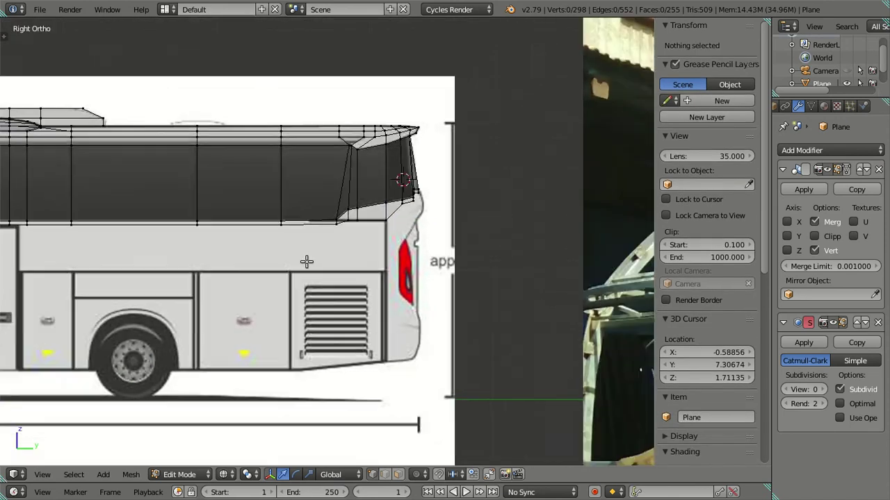
scroll(307, 264, "down", 3)
scroll(328, 251, "up", 10)
scroll(352, 200, "up", 1)
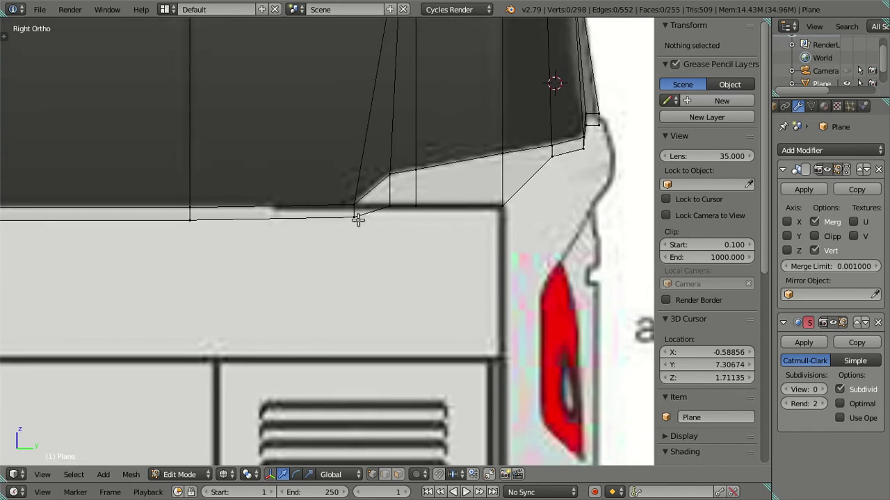
scroll(358, 218, "up", 1)
right_click(366, 168)
key("g")
key("z")
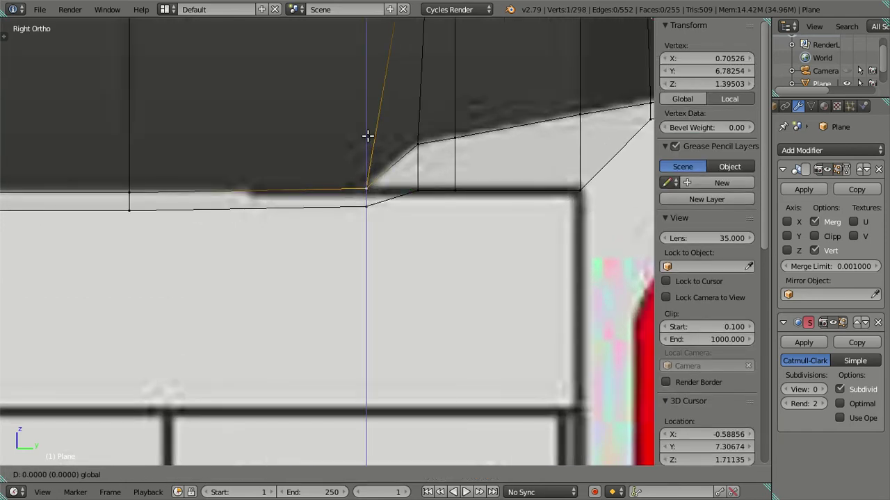
left_click(372, 143)
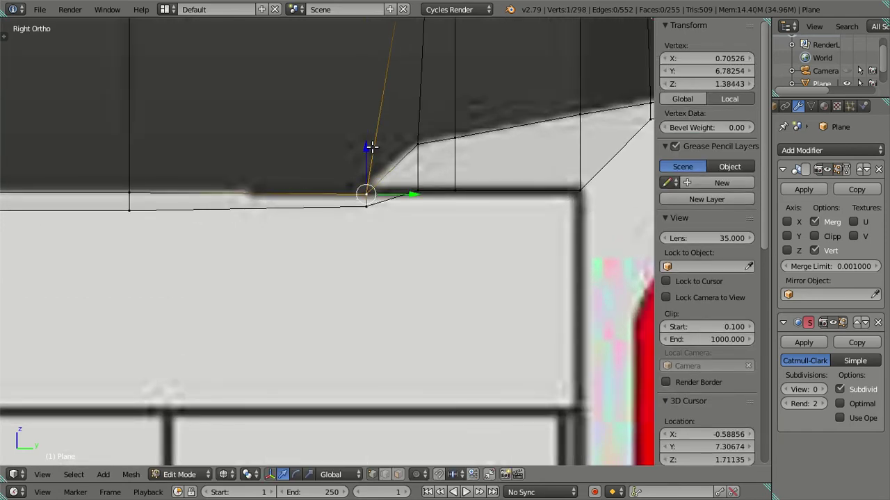
Step: Fine-tune the corner vertex's height and shift it slightly along the bus length
key("g")
key("z")
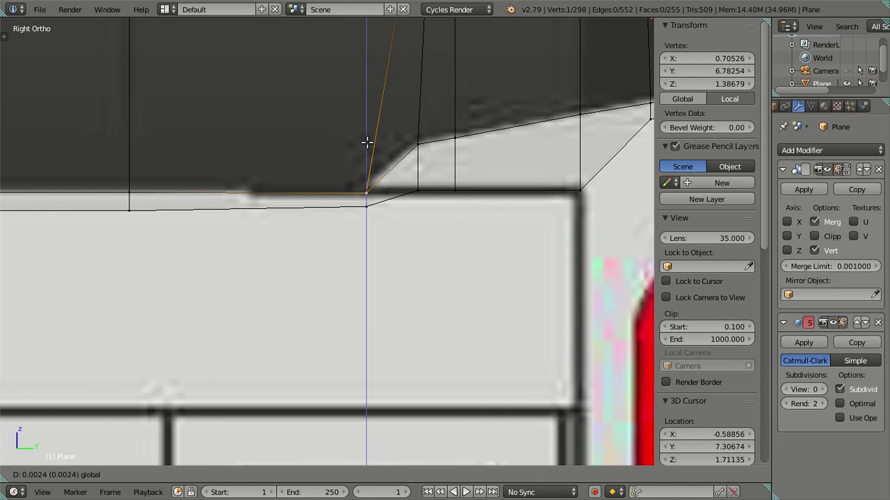
left_click(367, 141)
left_click_drag(414, 191, 411, 190)
key("a")
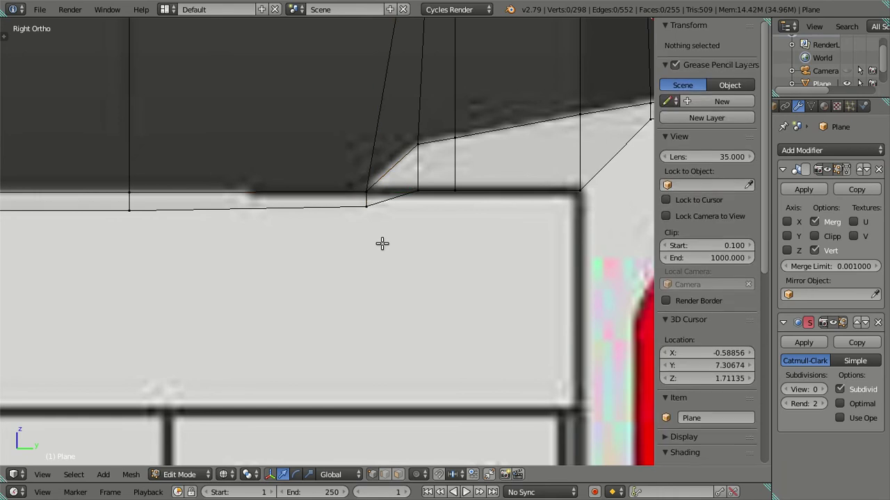
scroll(360, 240, "down", 4)
scroll(361, 240, "down", 3)
Step: Slide the vertical seam above the door toward the door's right edge
mouse_move(28, 235)
middle_mouse_down("shift")
mouse_move(258, 207)
mouse_move(348, 210)
middle_mouse_up("shift")
scroll(302, 123, "up", 1)
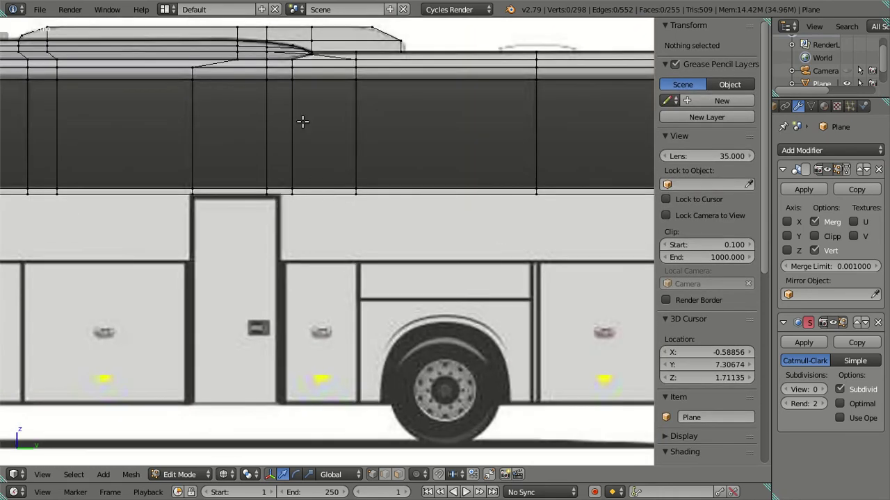
scroll(292, 155, "up", 1)
mouse_move(272, 136)
middle_mouse_down("shift")
mouse_move(278, 145)
mouse_move(281, 137)
middle_mouse_up("shift")
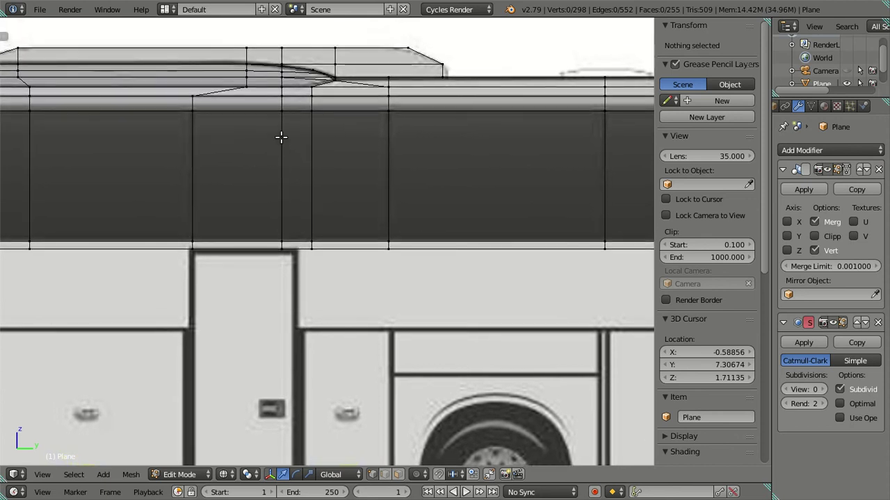
right_click(281, 247)
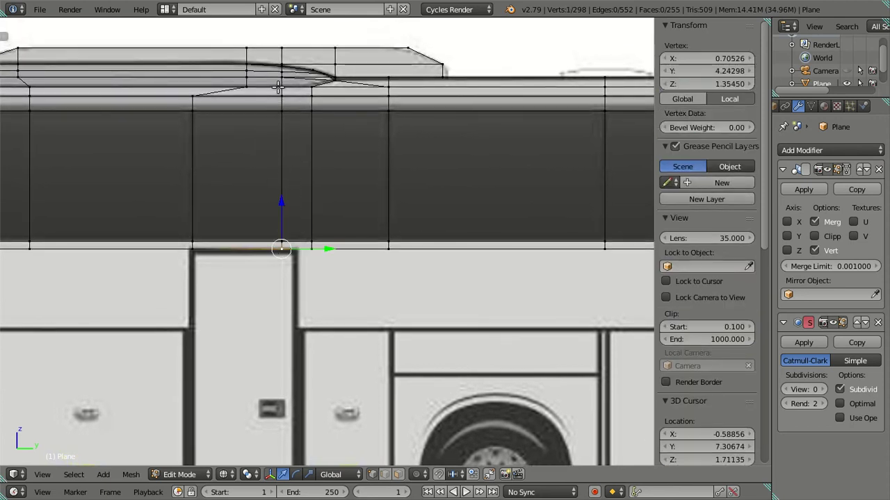
right_click(280, 94, "alt+shift")
left_click_drag(322, 149, 339, 150)
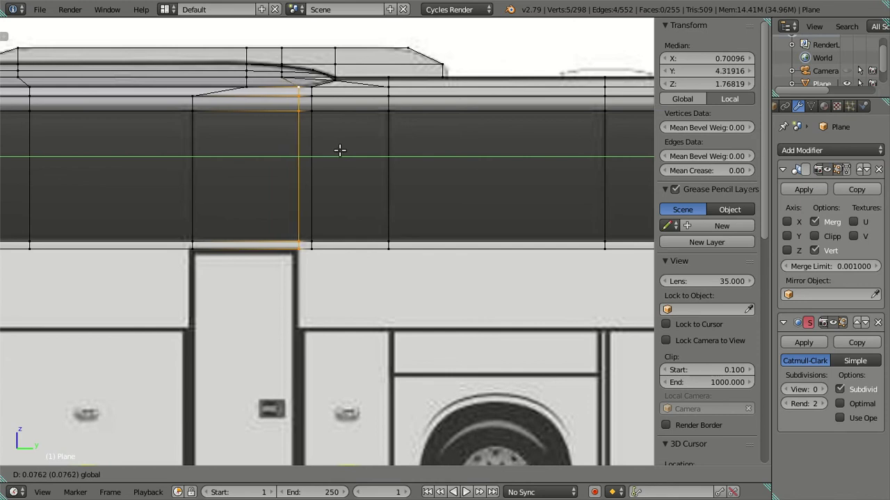
key("a")
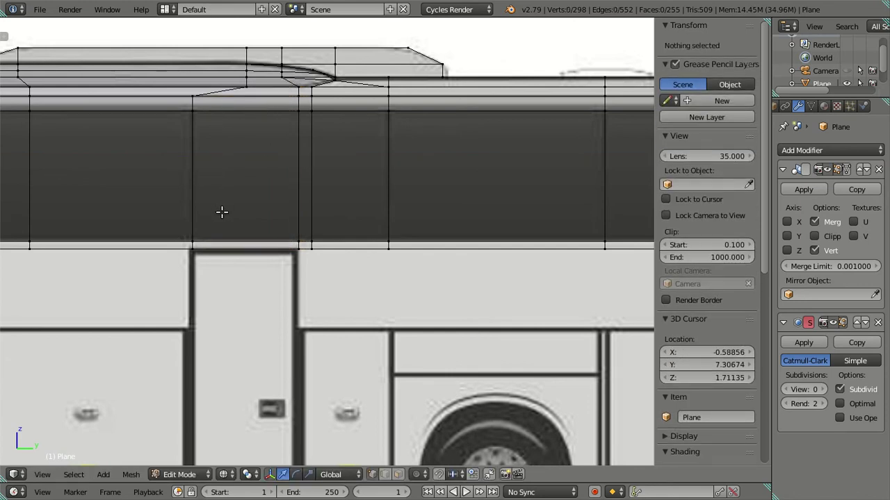
Step: Nudge the seam slightly left so it sits exactly on the door edge
right_click(298, 194, "alt")
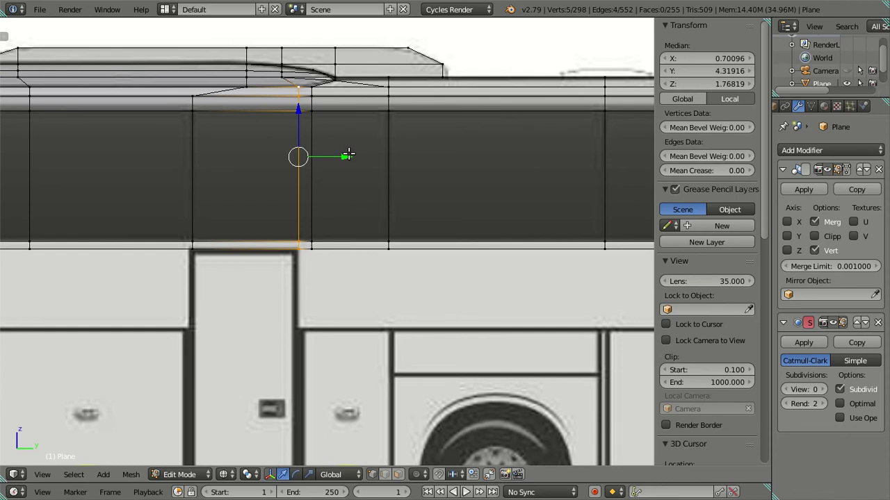
left_click_drag(349, 155, 346, 153)
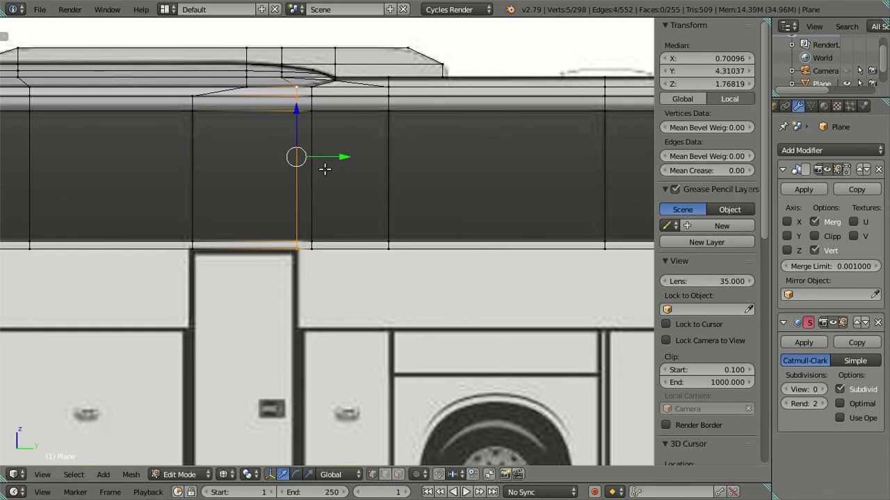
key("a")
scroll(269, 218, "down", 2)
scroll(265, 173, "down", 2)
scroll(274, 118, "down", 2)
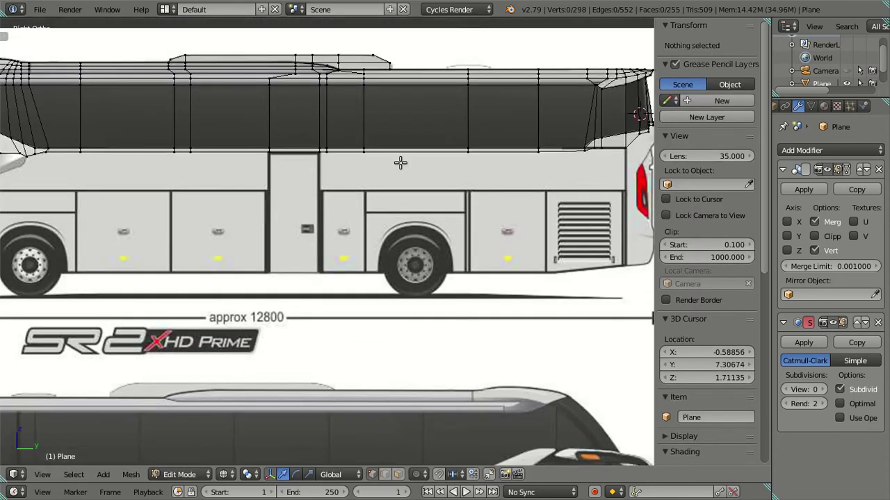
Step: Select a vertex on the rear window band's lower edge and snap it onto the neighbouring point
middle_click_drag(464, 169, 396, 194, "shift")
scroll(531, 177, "up", 1)
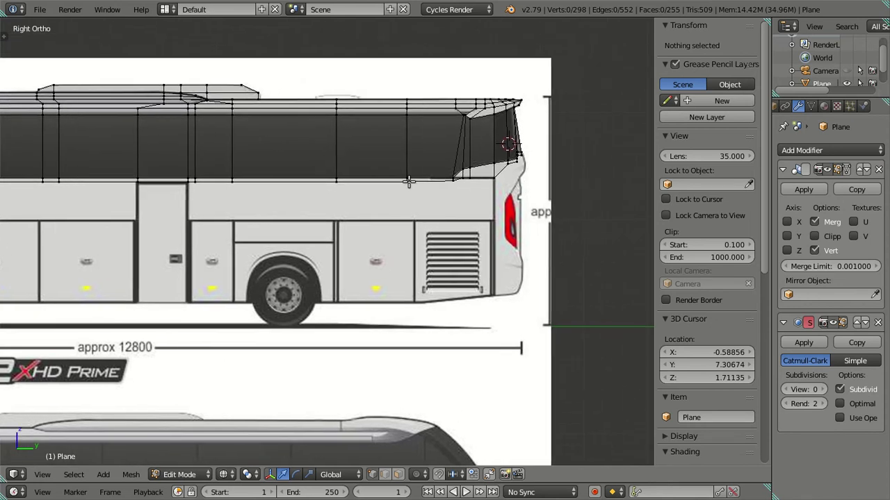
scroll(416, 204, "up", 2)
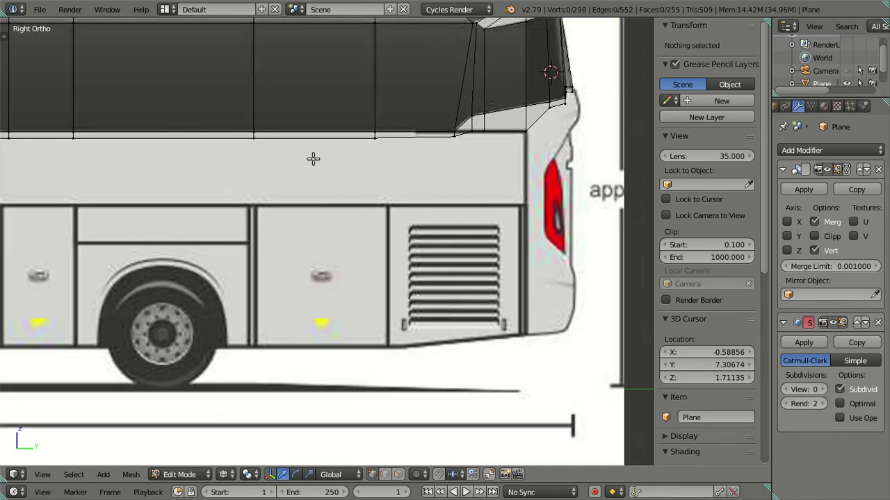
scroll(330, 164, "down", 4)
scroll(375, 173, "up", 3)
scroll(347, 197, "up", 1)
scroll(278, 215, "up", 2)
middle_click_drag(265, 164, 212, 207, "shift")
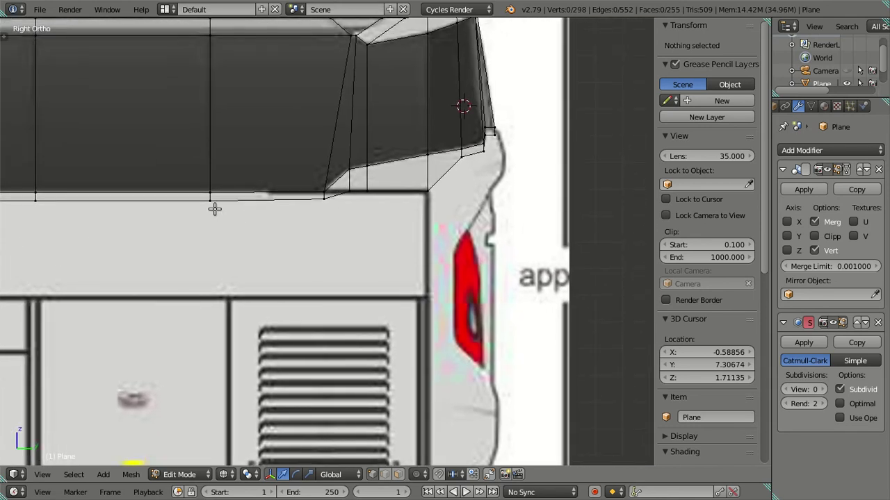
right_click(210, 200)
left_click(707, 84)
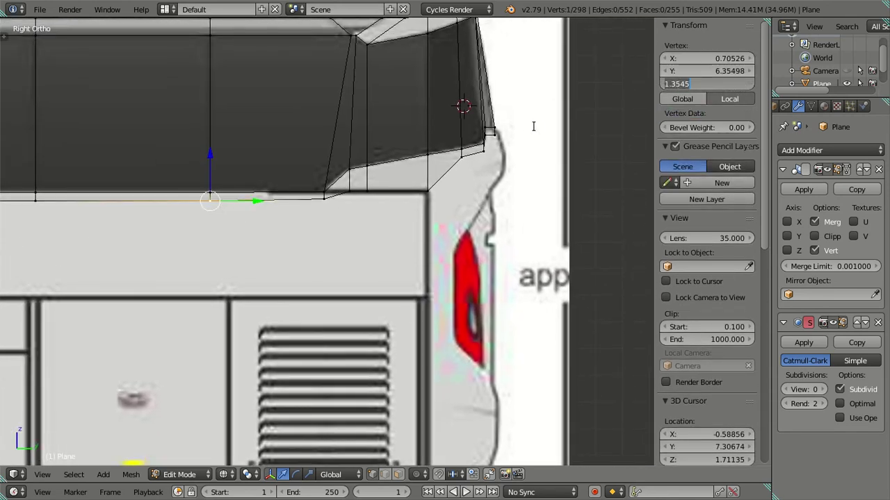
key("Escape")
key("g")
left_click(332, 206)
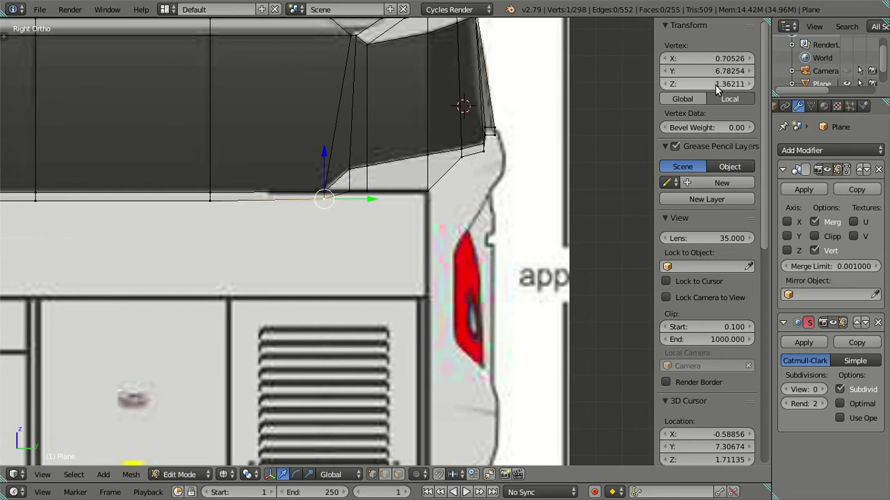
Step: Move the vertex to the rear corner at Y 7.16934 and Z 1.3545
key("g")
left_click(353, 197)
left_click_drag(701, 74, 702, 80)
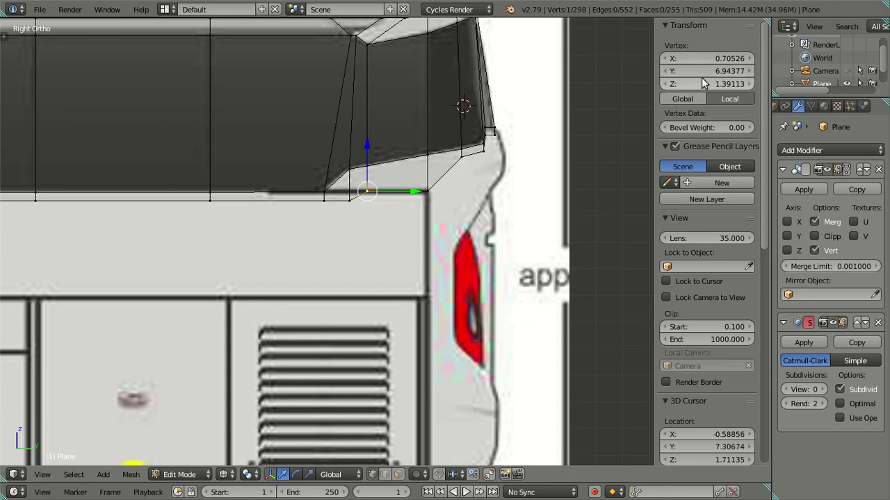
key("g")
left_click(411, 194)
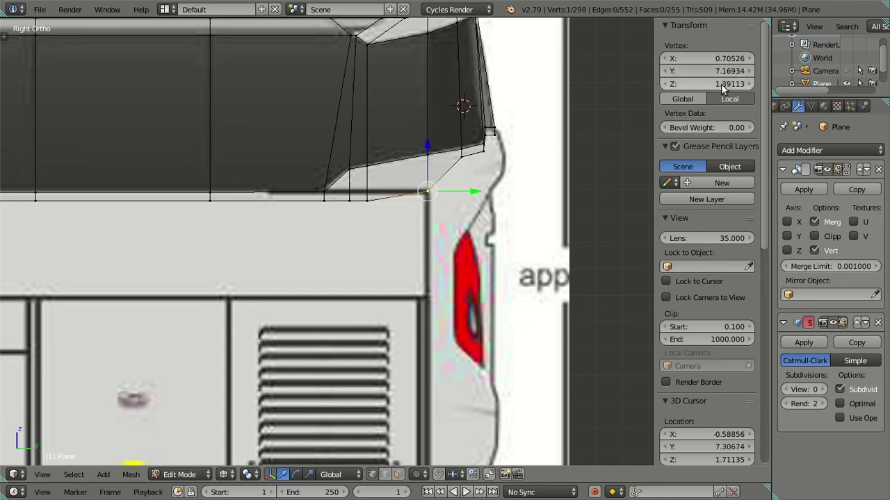
left_click_drag(723, 88, 716, 89)
scroll(426, 195, "down", 4)
scroll(471, 199, "up", 1)
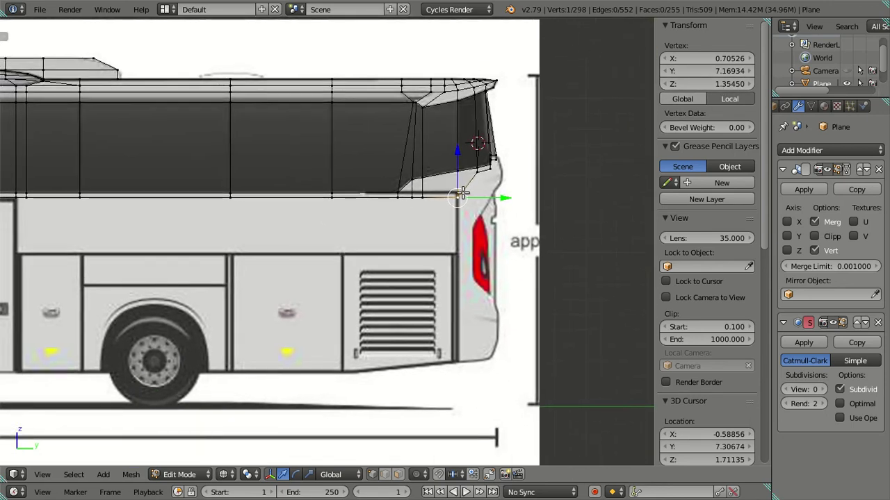
scroll(200, 235, "down", 6)
scroll(200, 236, "up", 2)
scroll(261, 191, "up", 3)
scroll(260, 190, "up", 3)
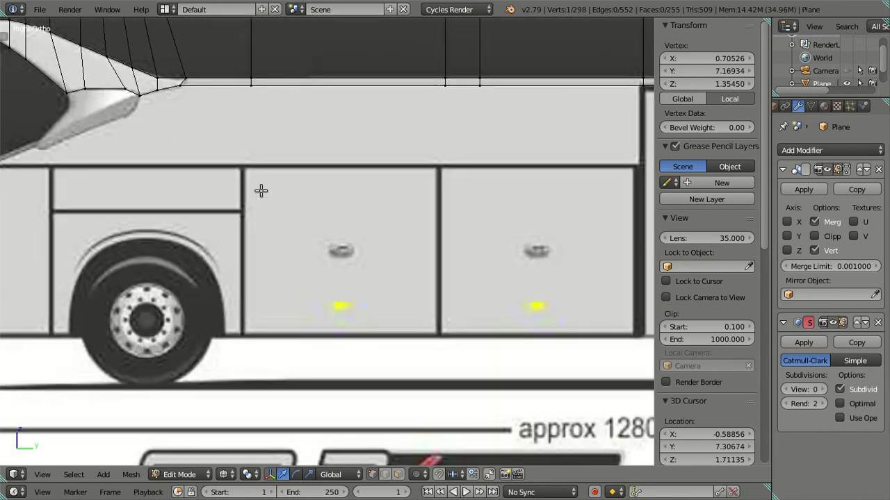
middle_click_drag(194, 135, 229, 178, "shift")
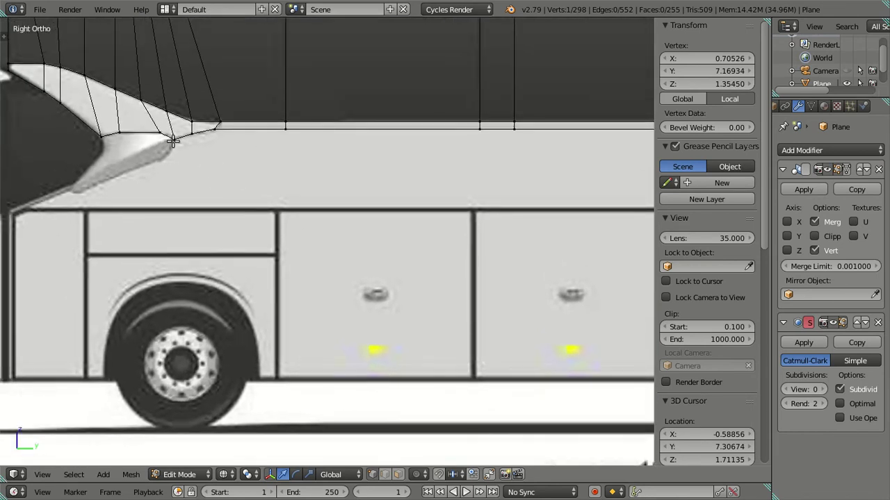
Step: Select the window band's lower edge loop, excluding its three front vertices
right_click(99, 137, "alt")
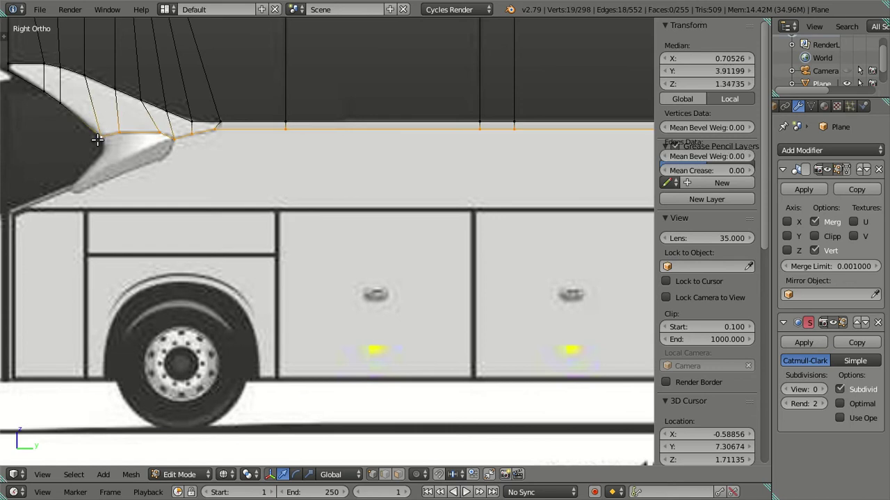
right_click(111, 133, "shift")
right_click(128, 132, "shift")
right_click(160, 132, "shift")
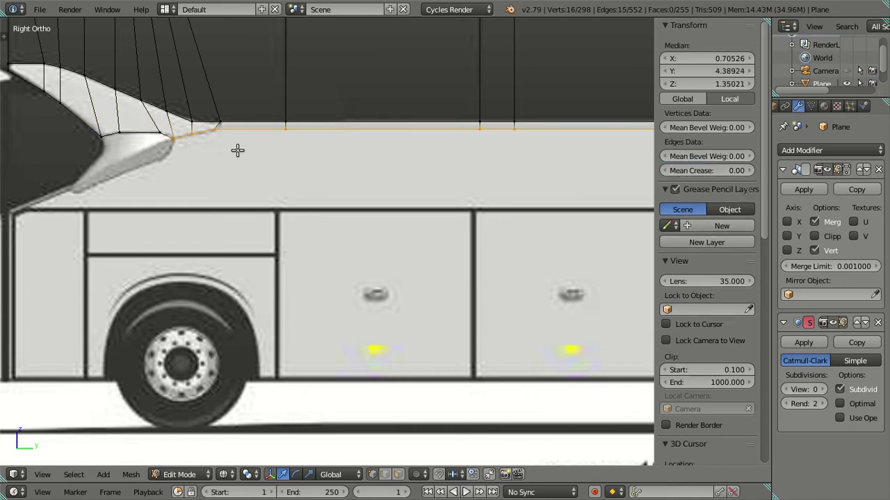
scroll(264, 174, "up", 2, "shift")
Step: Extrude the loop and pull the new edge down to the panel line near Z 0.998
key("e")
right_click(301, 218)
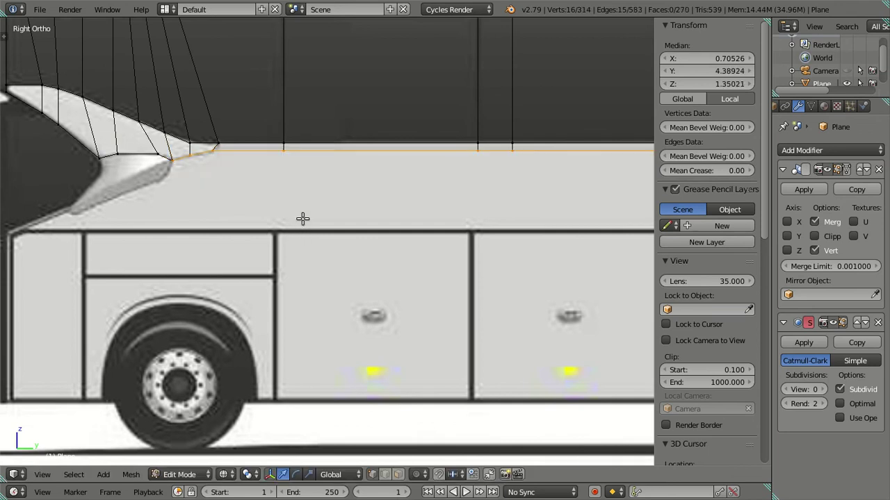
scroll(303, 215, "down", 3)
left_click_drag(554, 147, 563, 184)
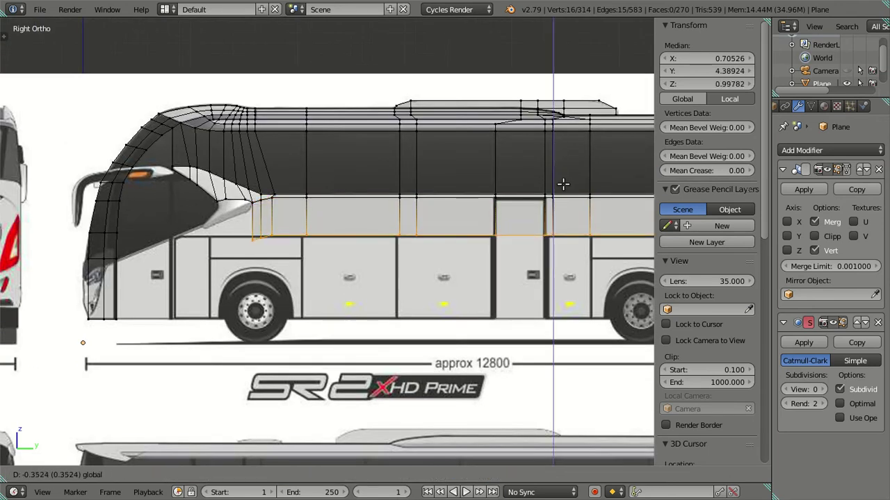
left_click(563, 184)
scroll(348, 216, "up", 2)
middle_click_drag(199, 232, 295, 228, "shift")
scroll(296, 228, "up", 3)
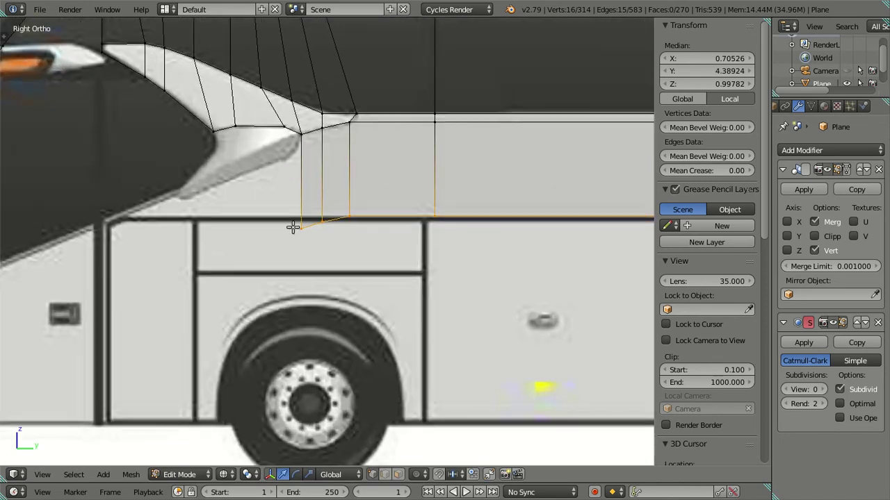
scroll(293, 228, "up", 2)
scroll(390, 222, "up", 1, "shift")
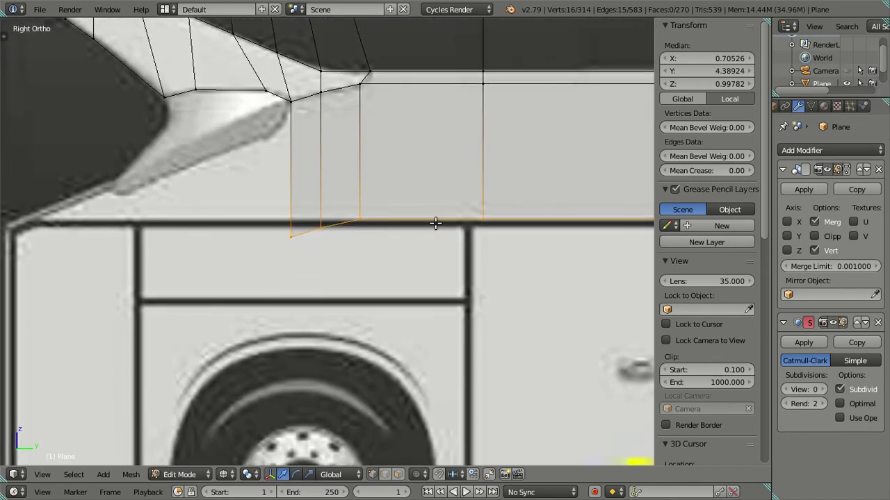
right_click(490, 210)
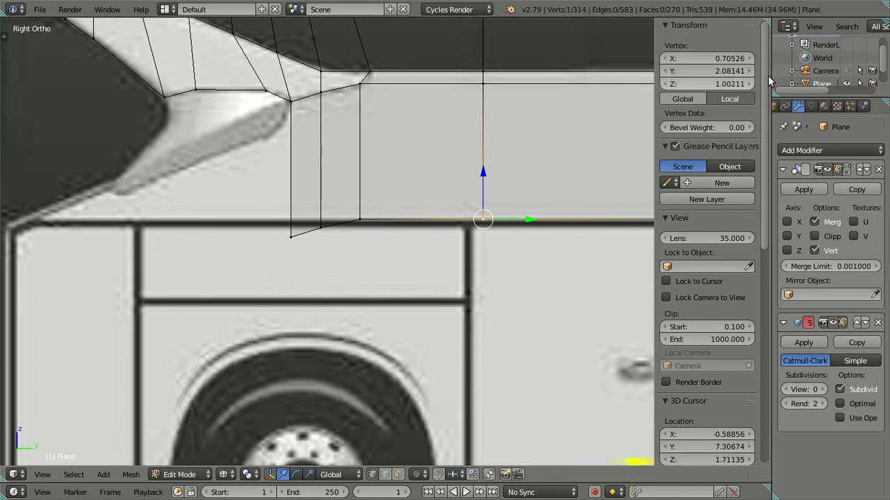
Step: Level the front points of the strip with its bottom edge, leaving the height value unchanged
left_click(706, 83)
key("Escape")
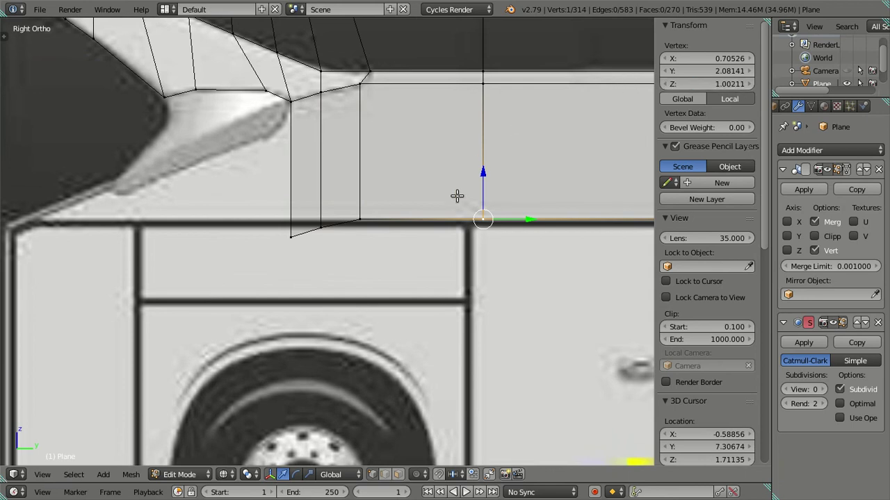
right_click(369, 219)
right_click(332, 216)
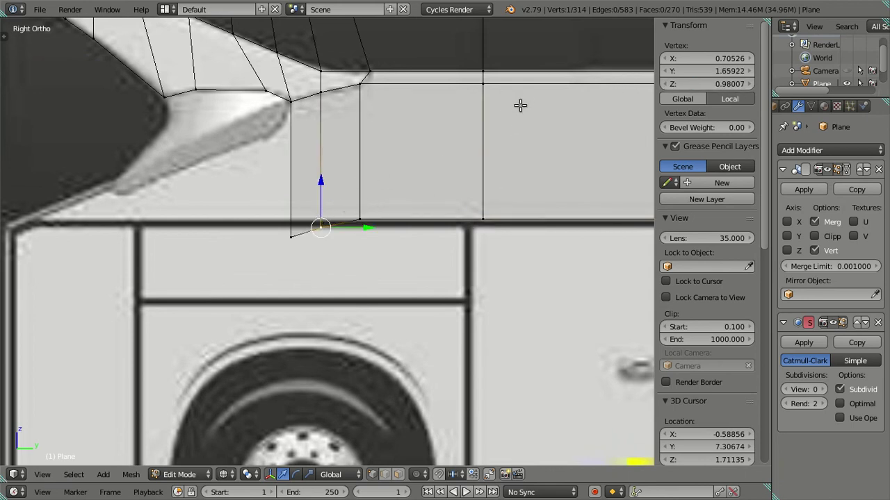
right_click(293, 228)
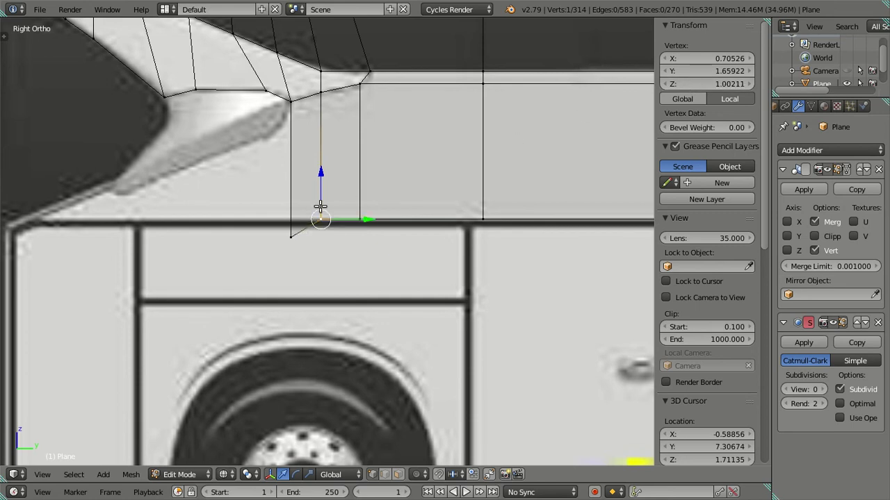
type("1.00211")
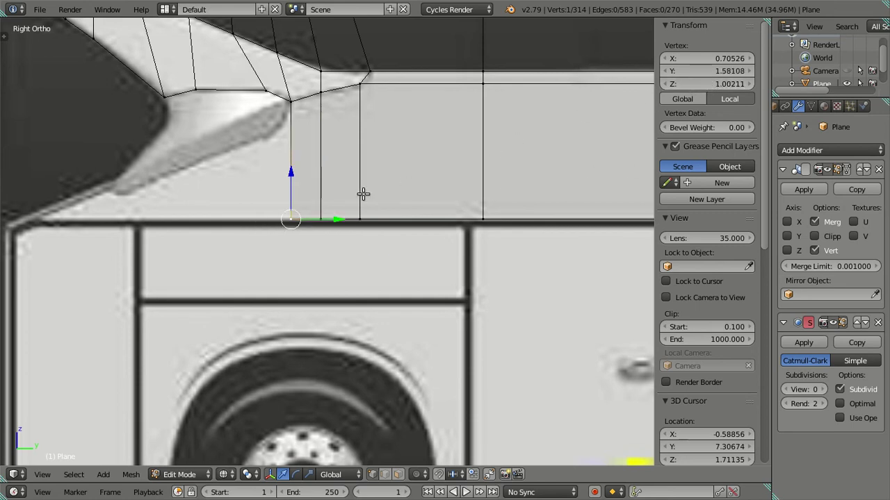
key("a")
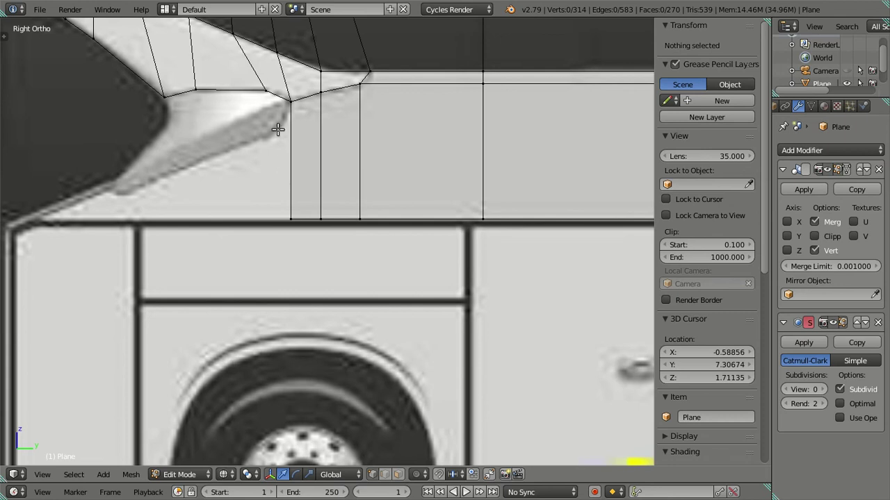
Step: Extrude the panel's front vertical edge forward along Y to the front corner
middle_click_drag(281, 130, 289, 141, "shift")
right_click(299, 123, "alt")
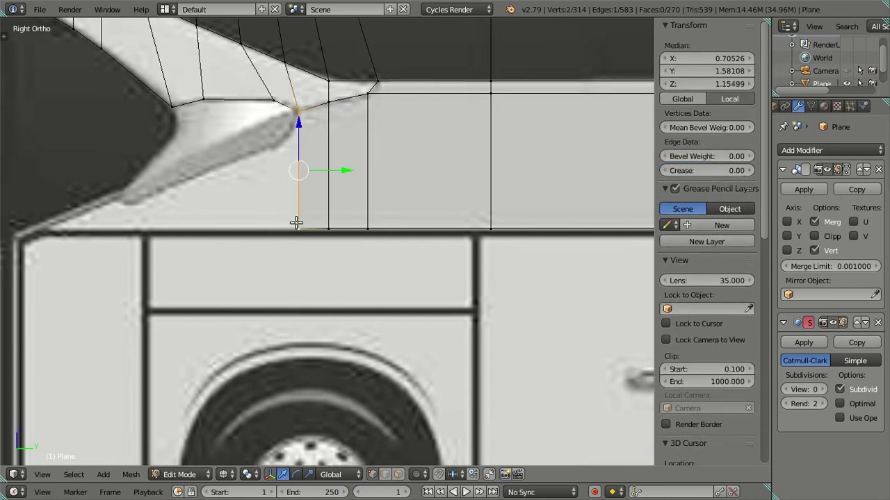
key("e")
right_click(258, 199)
key("g")
key("y")
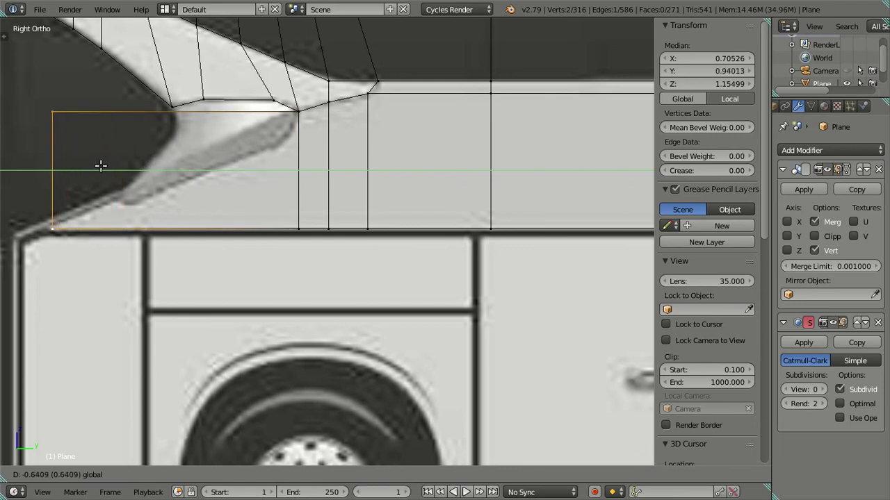
left_click(100, 165)
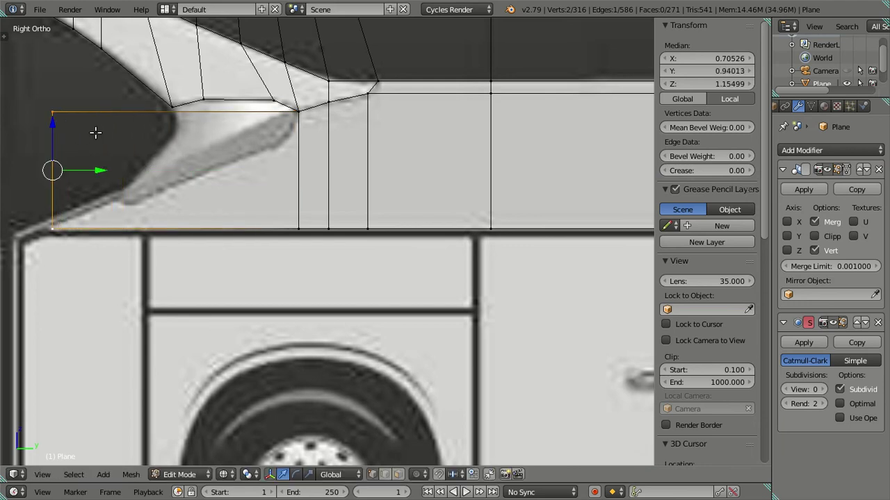
Step: Add evenly spaced loop cuts across the new front face
right_click(52, 111)
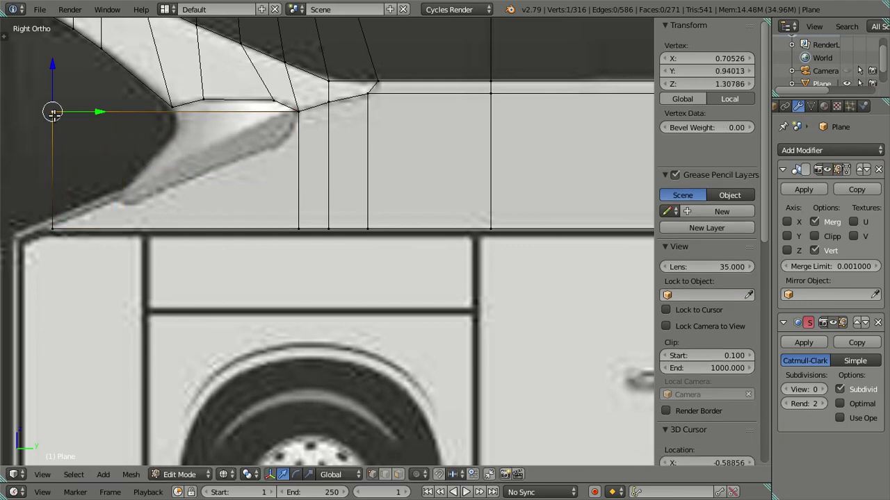
key("ctrl+r")
scroll(176, 123, "up", 1)
left_click(176, 123)
right_click(176, 123)
Step: Slide the right cut edge along the bus length to sit under the headlight corner
right_click(208, 115)
right_click(216, 211)
key("g")
key("y")
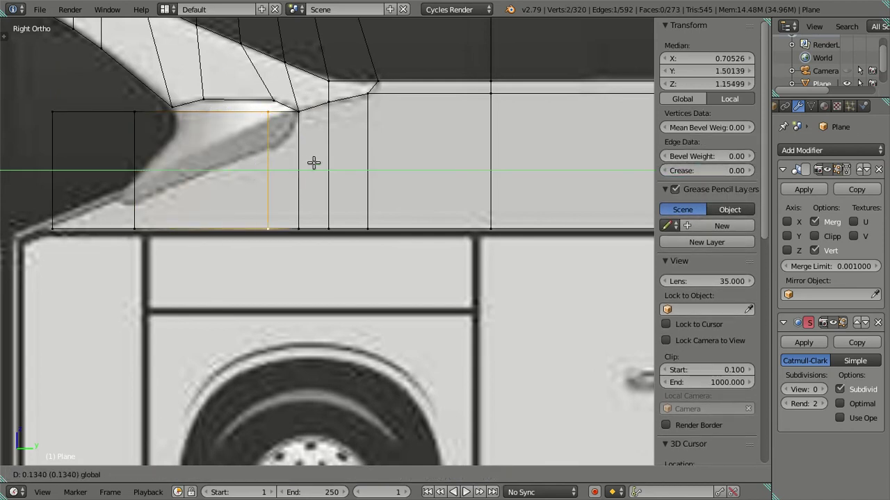
left_click(330, 162)
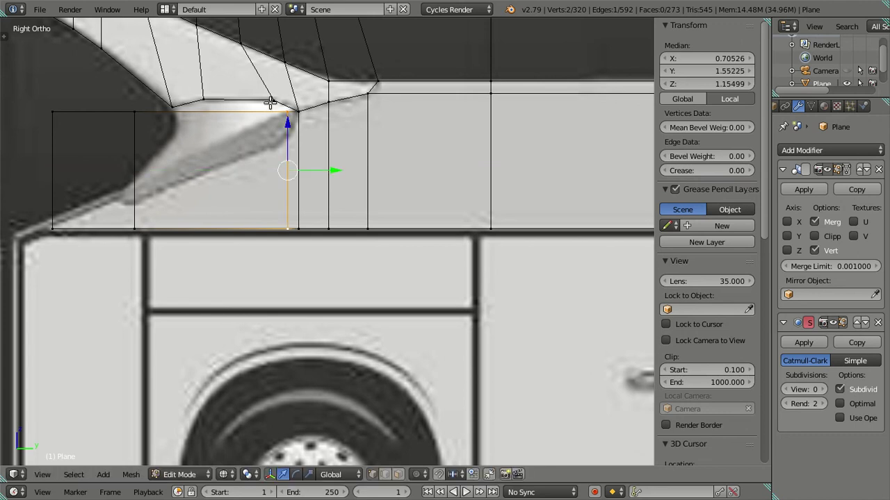
Step: Raise that edge's top vertex vertically onto the headlight trim at Z 1.24682
right_click(286, 109)
key("g")
key("z")
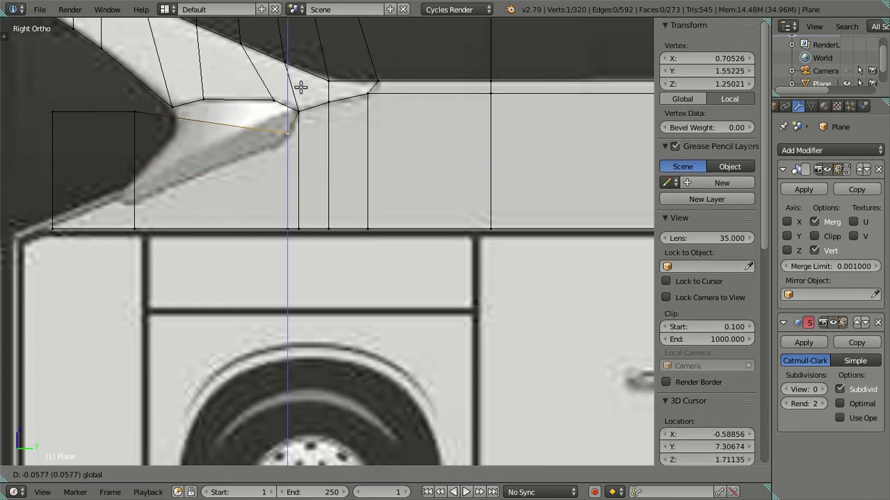
left_click(303, 88)
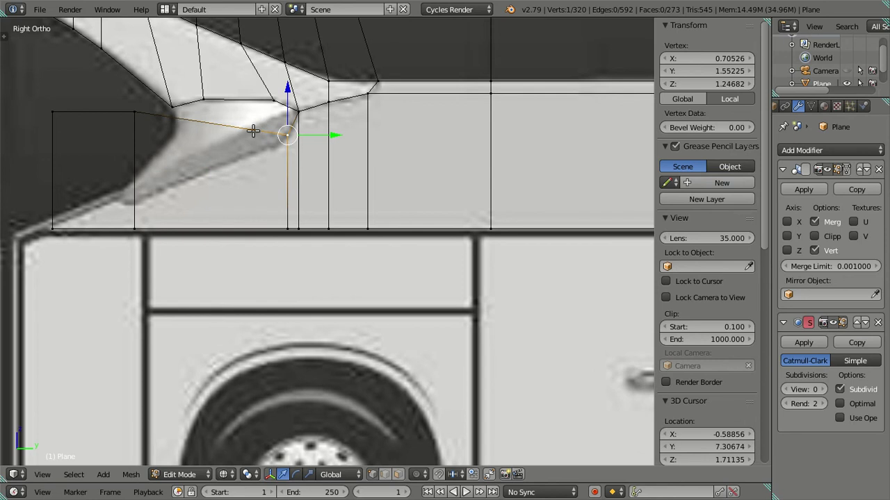
key("ctrl+r")
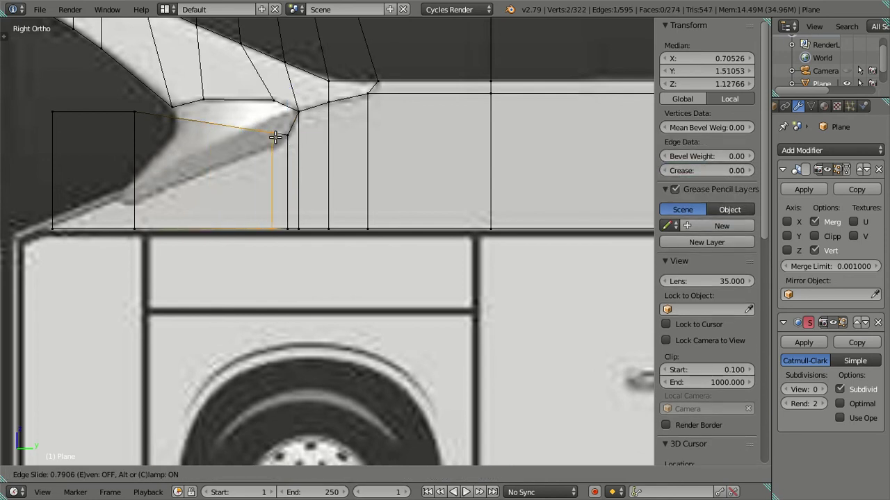
Step: Place a new cut beside the corner edge and lower its top vertex onto the sloping trim
left_click(273, 136)
right_click(271, 133)
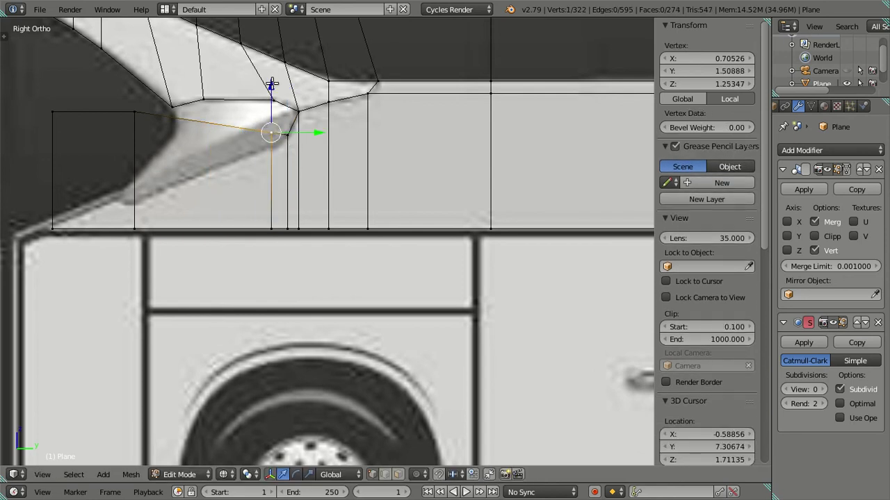
key("g")
key("z")
left_click(280, 97)
Step: Shift the next edge slightly along the bus and set its top vertex on the trim
right_click(136, 112)
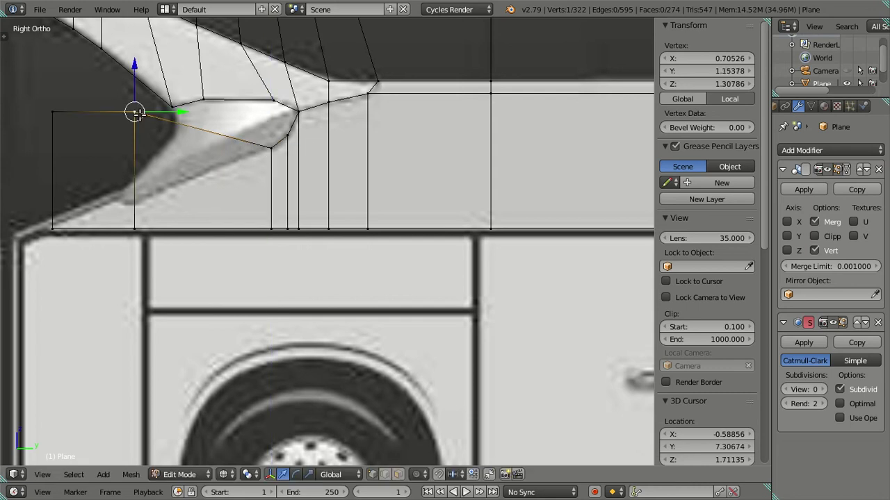
right_click(134, 189, "shift")
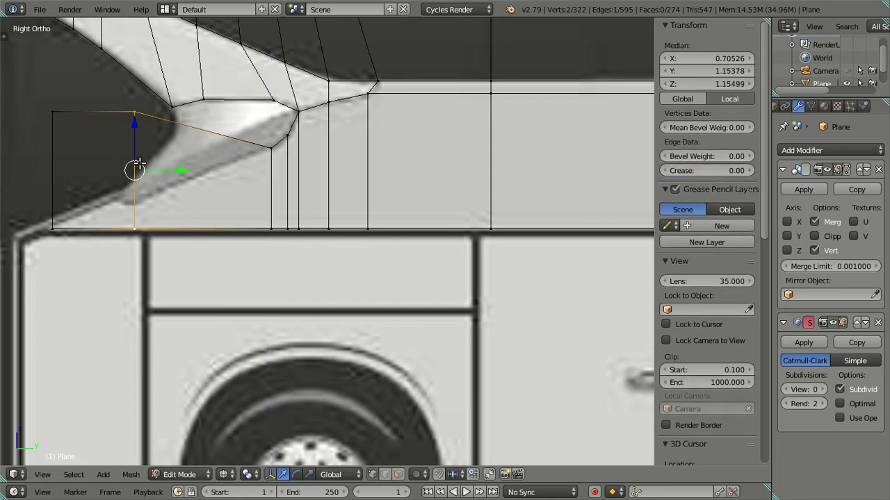
key("g")
left_click(178, 169)
right_click(139, 66)
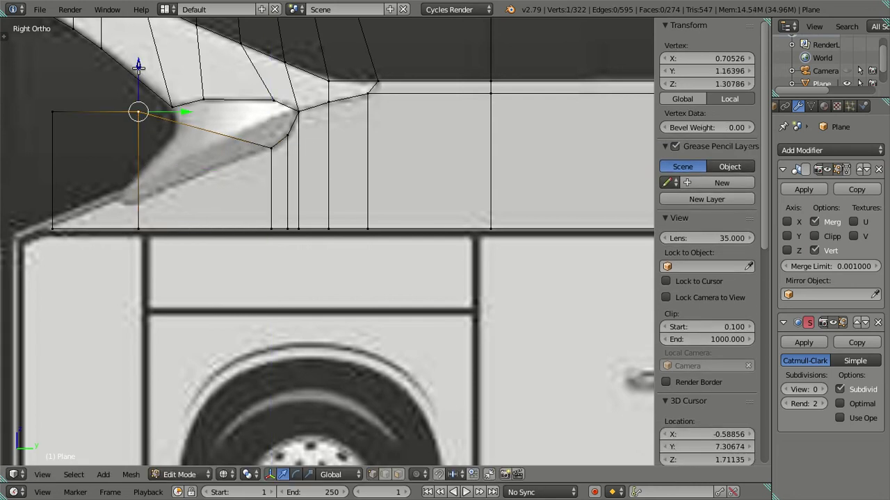
key("g")
key("z")
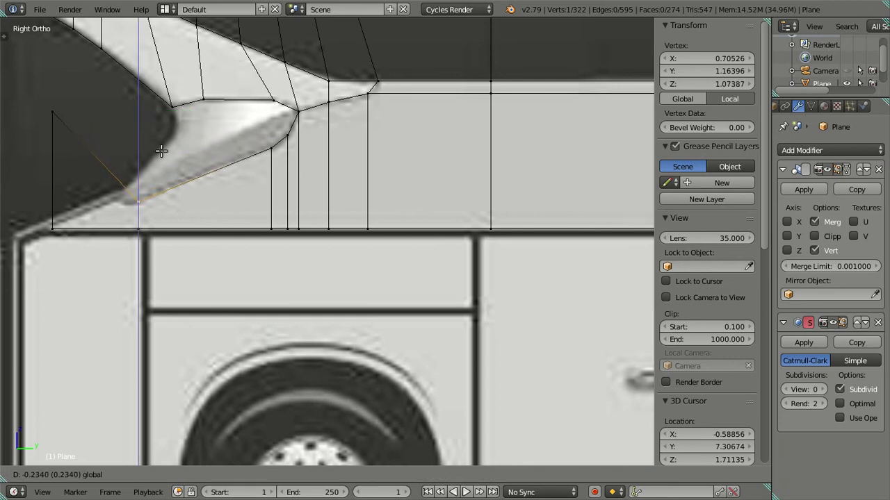
left_click(161, 151)
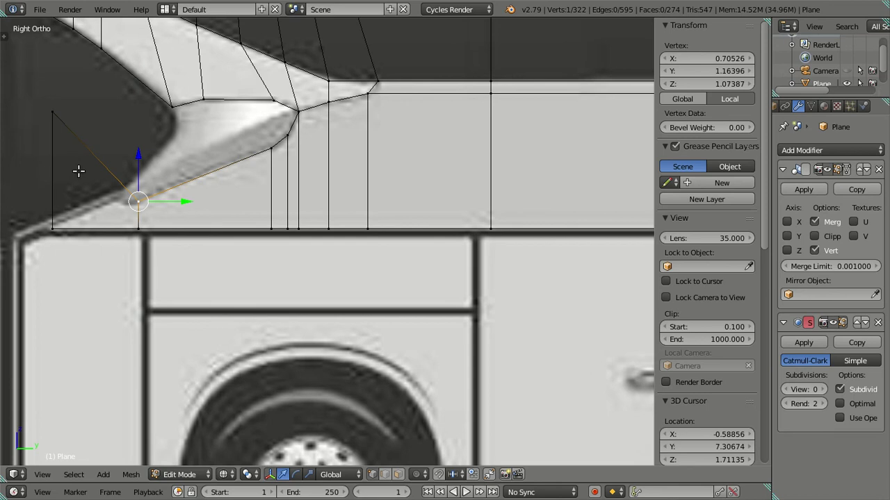
Step: Cut the front triangle with a new edge and lower its top vertex onto the trim line
key("ctrl+r")
left_click(114, 166)
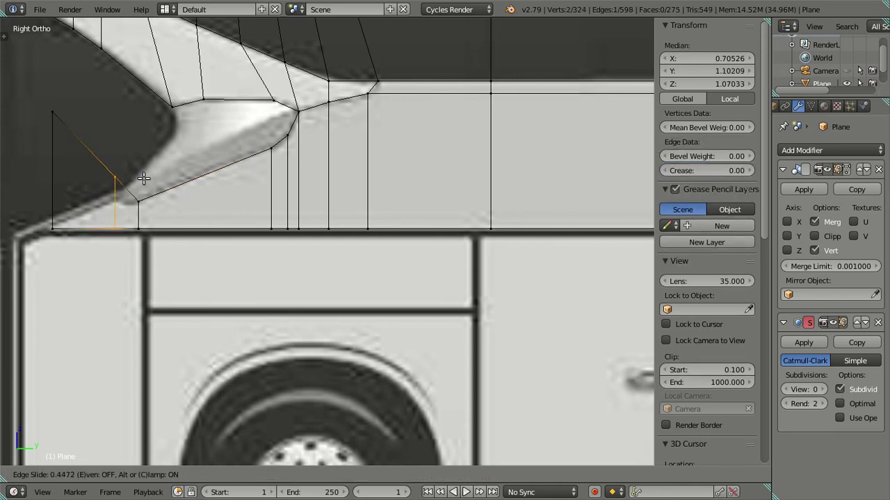
left_click(148, 181)
right_click(119, 176)
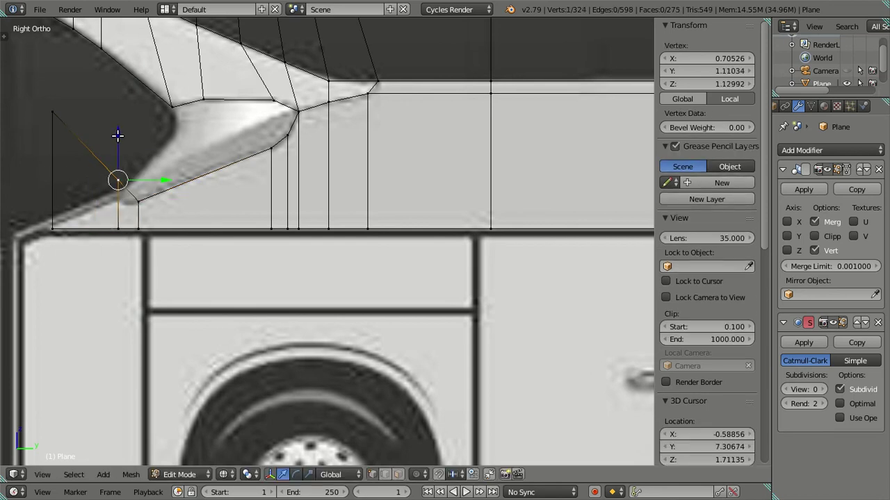
key("g")
key("z")
left_click(130, 157)
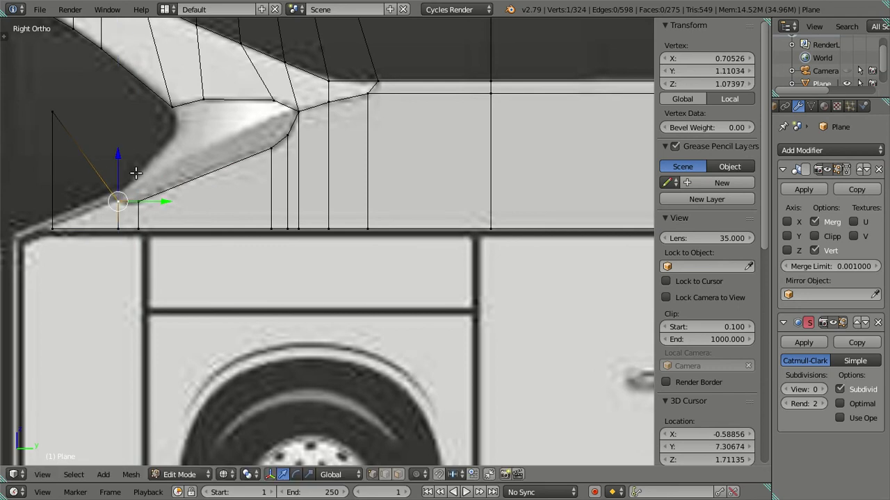
right_click(137, 184, "shift")
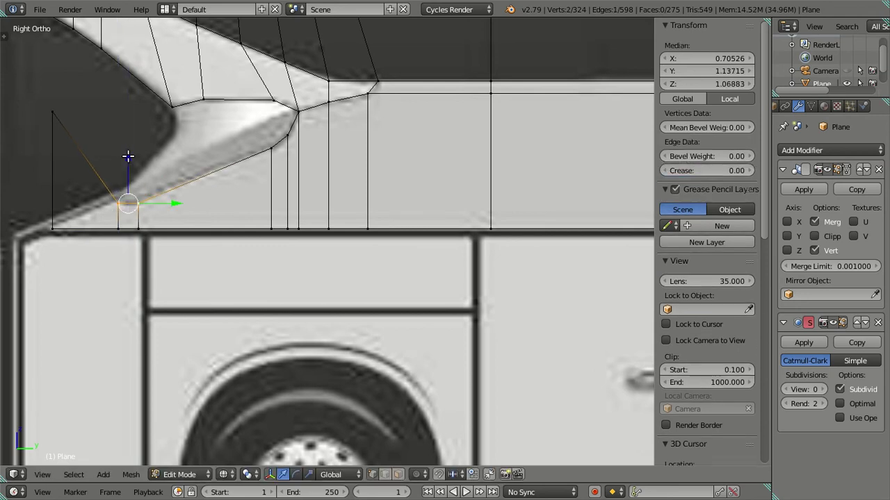
key("a")
Step: Drop the top front corner vertex to the bottom edge and slide it along the bus
right_click(49, 108)
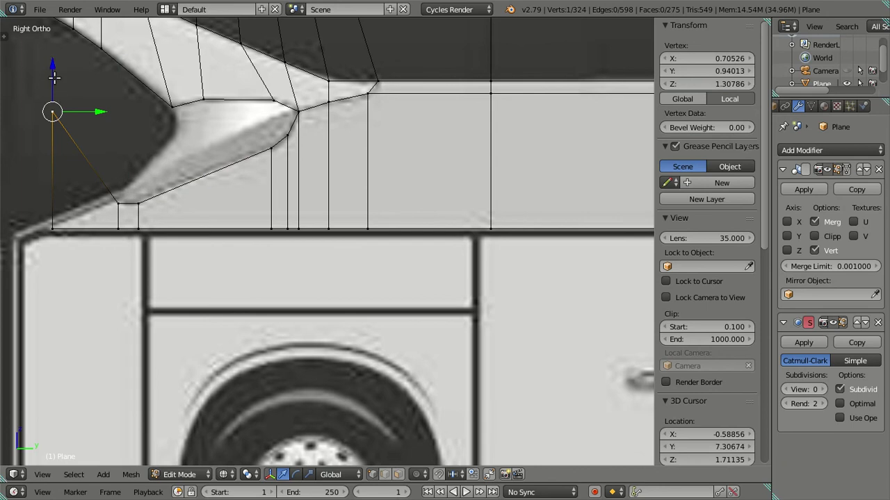
key("g")
key("z")
left_click(98, 197)
left_click(96, 221)
key("g")
key("y")
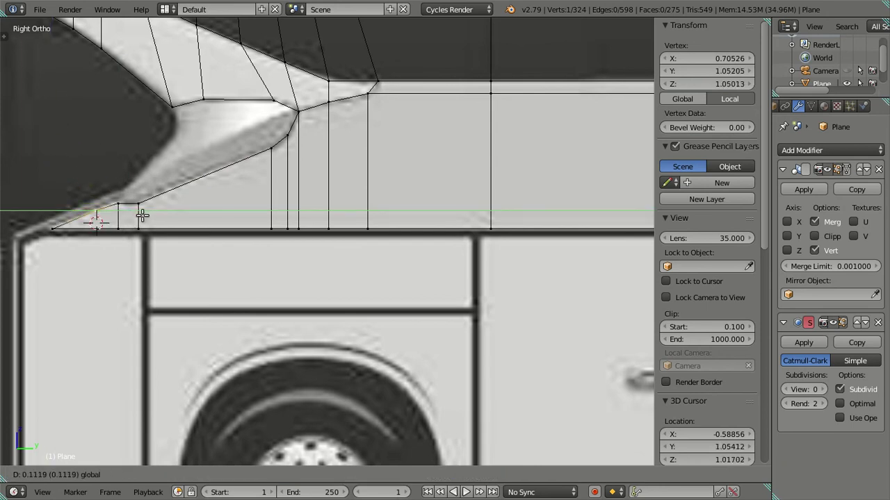
left_click(146, 221)
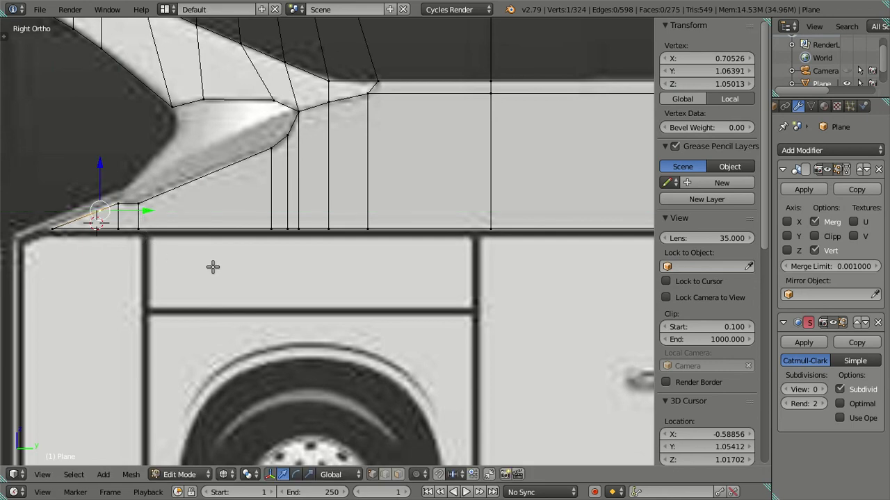
Step: Fit the front tip vertex to the headlight outline near Z 1.0695, then deselect all
key("g")
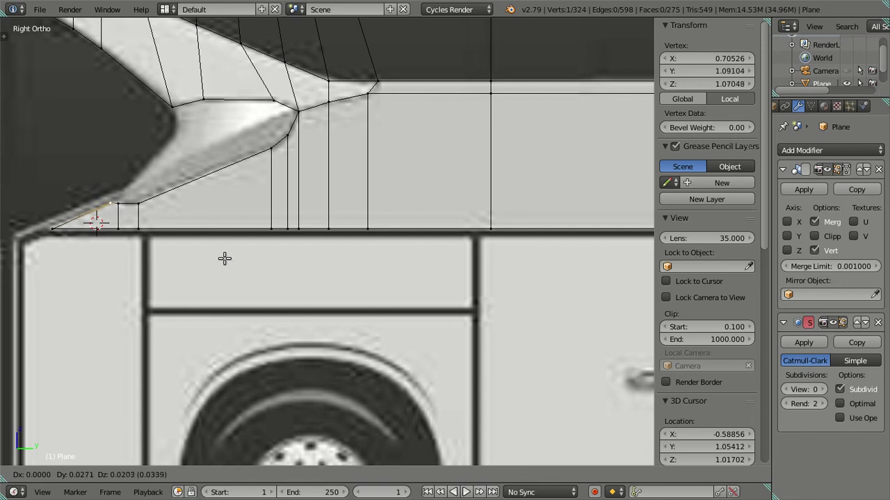
left_click(225, 259)
scroll(212, 202, "up", 3)
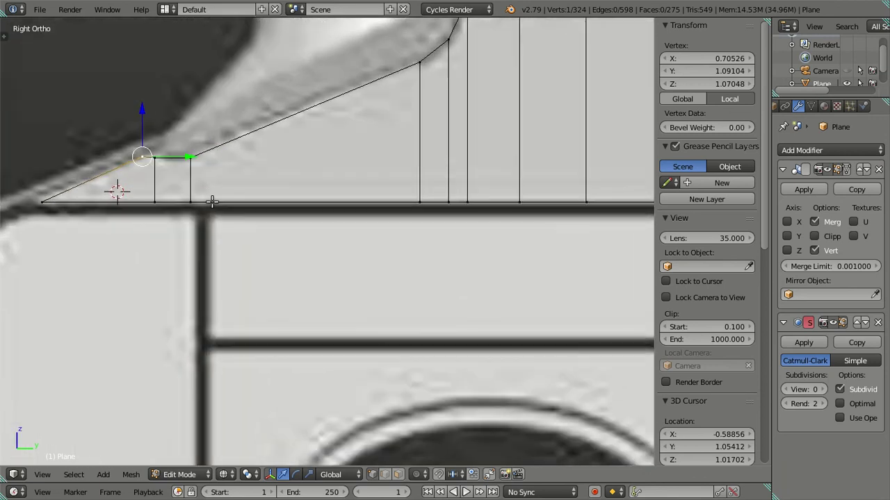
left_click_drag(144, 115, 147, 111)
left_click(148, 111)
key("a")
scroll(288, 155, "down", 3)
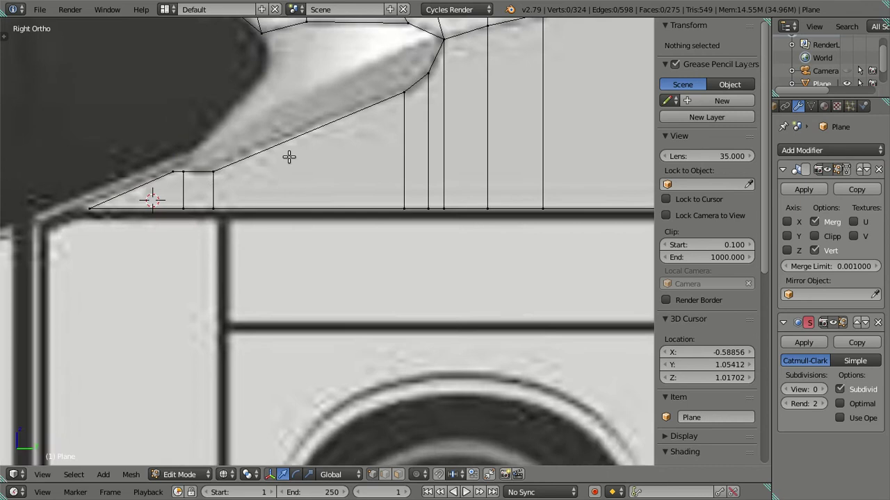
scroll(278, 183, "down", 1)
Step: Orbit the bus in object mode, then return to the right side view for editing the mesh
scroll(274, 185, "down", 1)
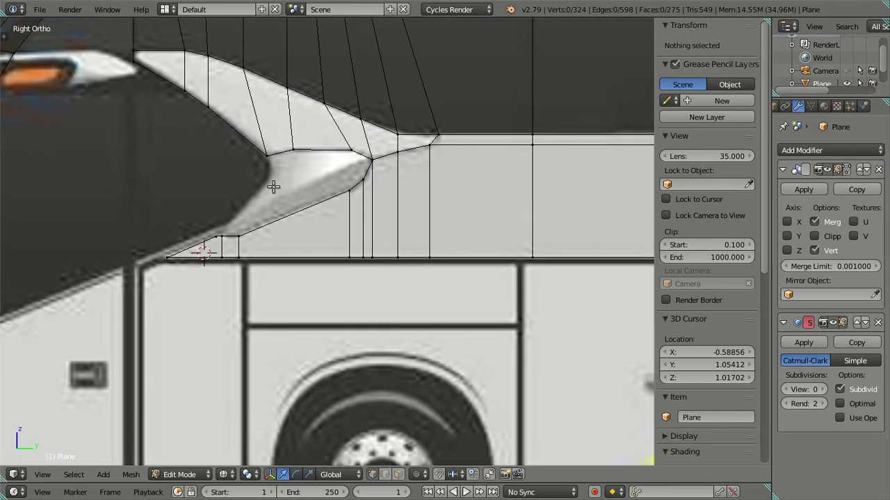
scroll(274, 185, "down", 3)
scroll(257, 183, "up", 2)
key("Tab")
mouse_move(330, 189)
middle_mouse_down()
mouse_move(369, 203)
mouse_move(410, 199)
mouse_move(180, 201)
middle_mouse_up()
key("KP_3")
mouse_move(373, 225)
middle_mouse_down("shift")
mouse_move(230, 218)
mouse_move(314, 232)
middle_mouse_up("shift")
scroll(329, 239, "up", 2)
scroll(322, 227, "up", 1)
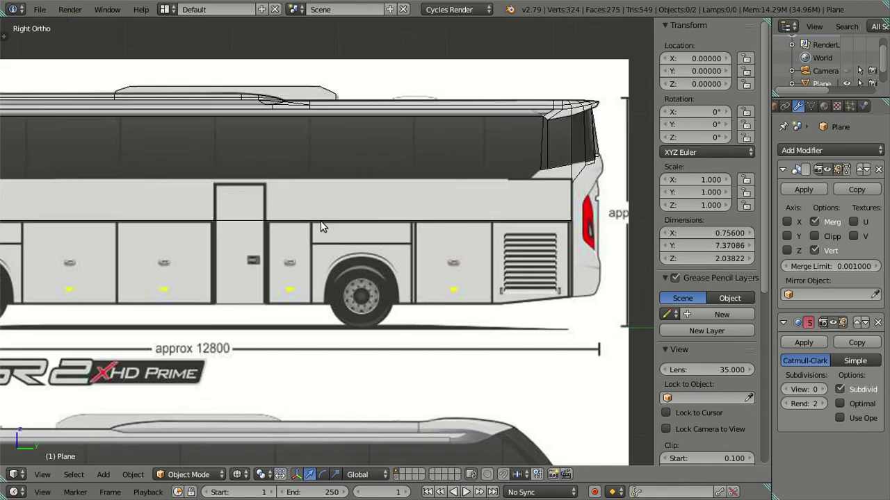
scroll(322, 227, "up", 1)
key("Tab")
middle_click_drag(330, 250, 255, 193, "shift")
scroll(254, 193, "up", 2)
middle_click_drag(445, 206, 355, 200, "shift")
Step: Select the horizontal waistline edge loop along the bus side
right_click(385, 195, "alt")
scroll(385, 195, "down", 5)
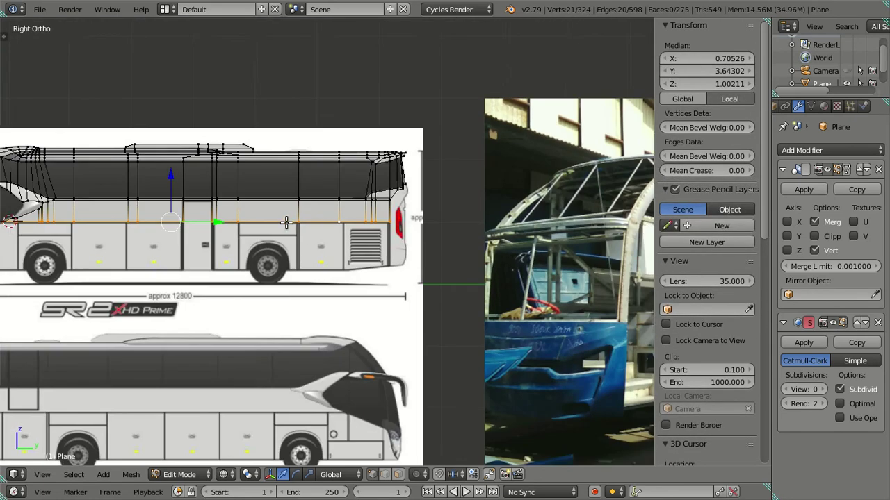
scroll(330, 226, "up", 2)
scroll(311, 236, "up", 2)
middle_click_drag(252, 229, 330, 209, "shift")
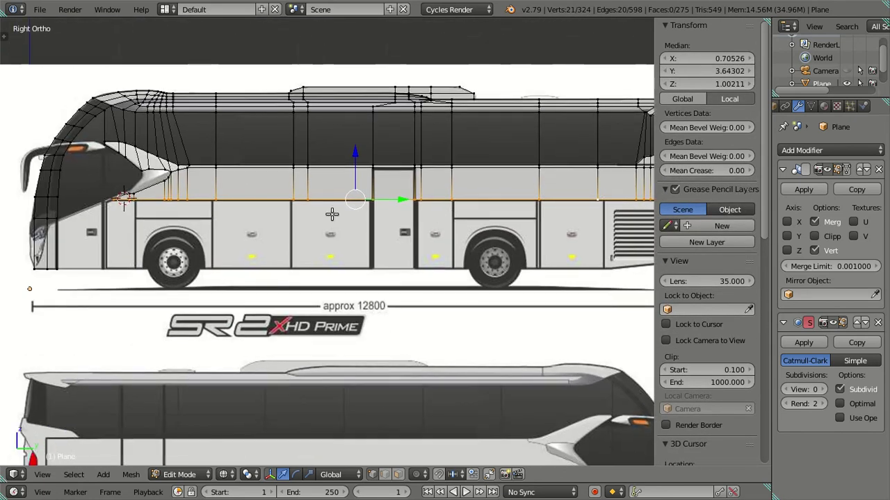
scroll(213, 225, "up", 2)
scroll(232, 254, "up", 1)
scroll(232, 254, "up", 4)
Step: Place the 3D cursor near the front wheel arch and review the selected row from the front door to the rear vents
left_click(529, 132)
scroll(383, 180, "down", 3)
mouse_move(283, 212)
middle_mouse_down("shift")
mouse_move(463, 188)
mouse_move(267, 231)
middle_mouse_up("shift")
scroll(462, 188, "up", 3)
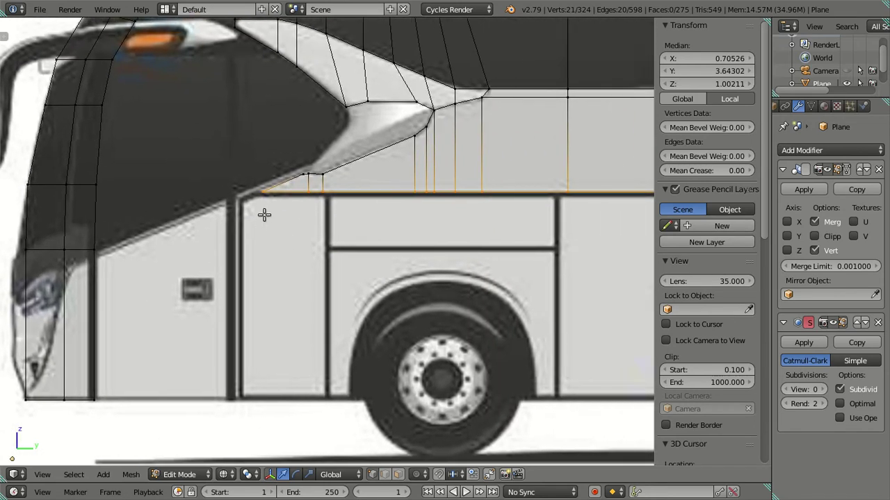
scroll(490, 194, "down", 3)
scroll(455, 239, "down", 2)
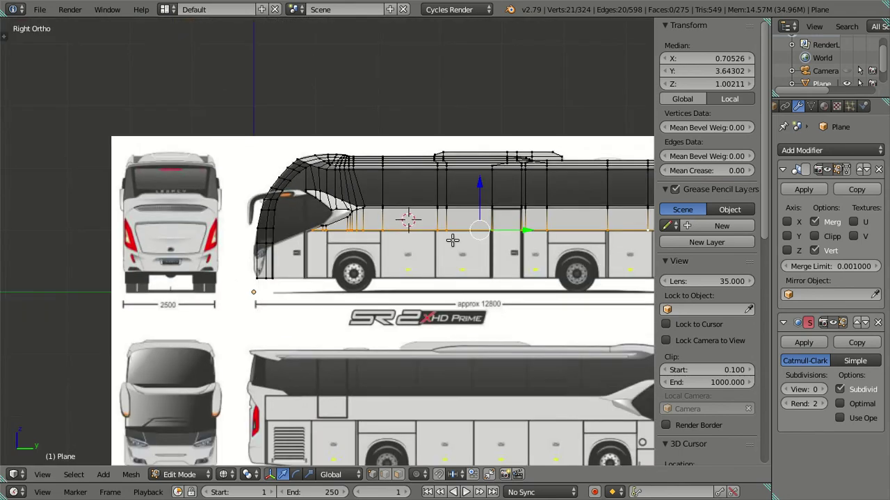
scroll(454, 239, "up", 1)
scroll(463, 219, "up", 2)
middle_click_drag(463, 219, 316, 230, "shift")
scroll(360, 228, "up", 2)
scroll(346, 228, "up", 4)
scroll(384, 222, "down", 2)
middle_click_drag(385, 222, 308, 242, "shift")
scroll(308, 242, "up", 2)
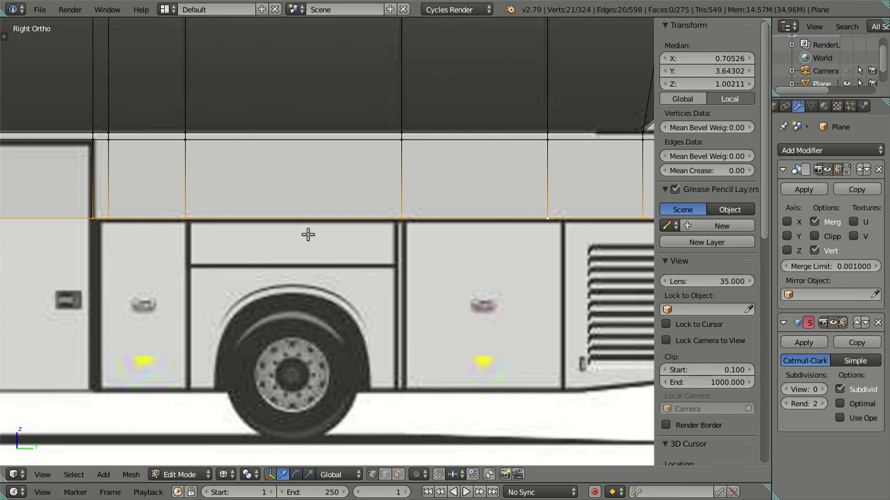
scroll(308, 230, "down", 3)
Step: Extrude the edge row down to the lower panels' bottom edge near Z 0.222
key("e")
right_click(243, 155)
mouse_move(105, 181)
left_mouse_down()
mouse_move(124, 278)
mouse_move(139, 280)
left_mouse_up()
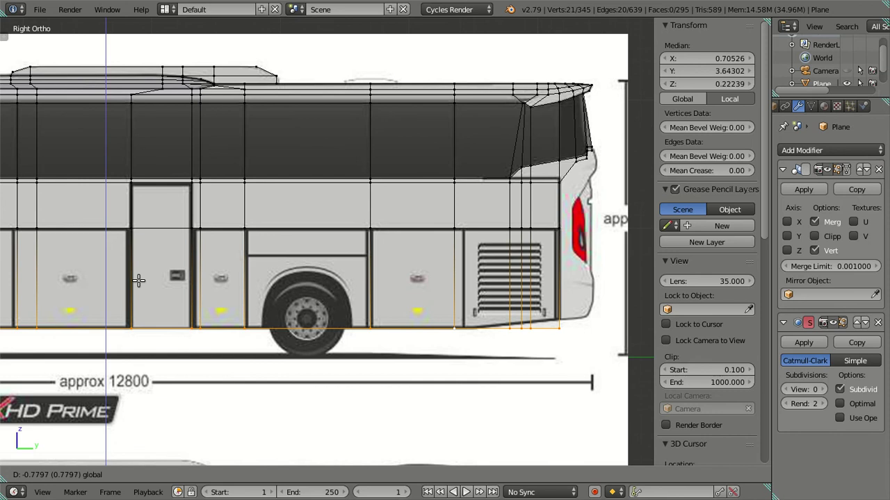
left_click(139, 280)
scroll(139, 280, "down", 2)
Step: Raise the rear bottom corner vertex onto the blueprint outline
middle_click_drag(278, 299, 133, 212, "shift")
scroll(304, 246, "up", 3)
scroll(390, 233, "up", 2)
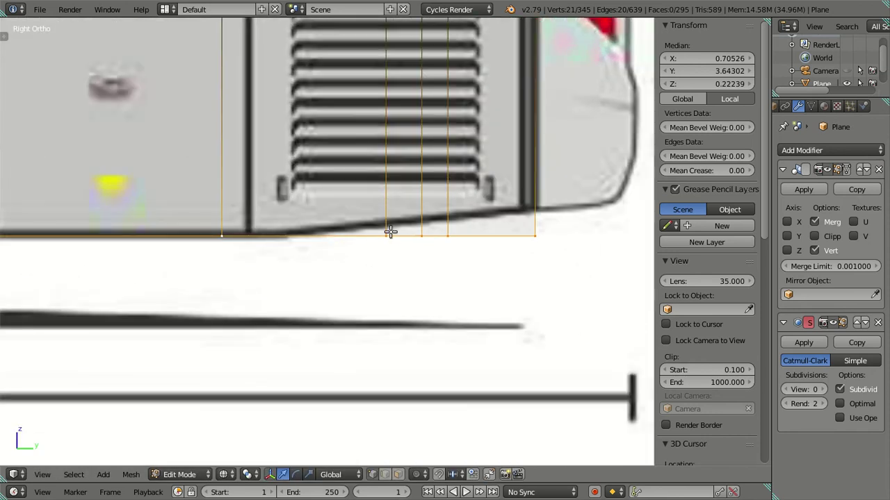
middle_click_drag(390, 233, 452, 294, "shift")
right_click(471, 294)
left_click_drag(477, 260, 490, 230)
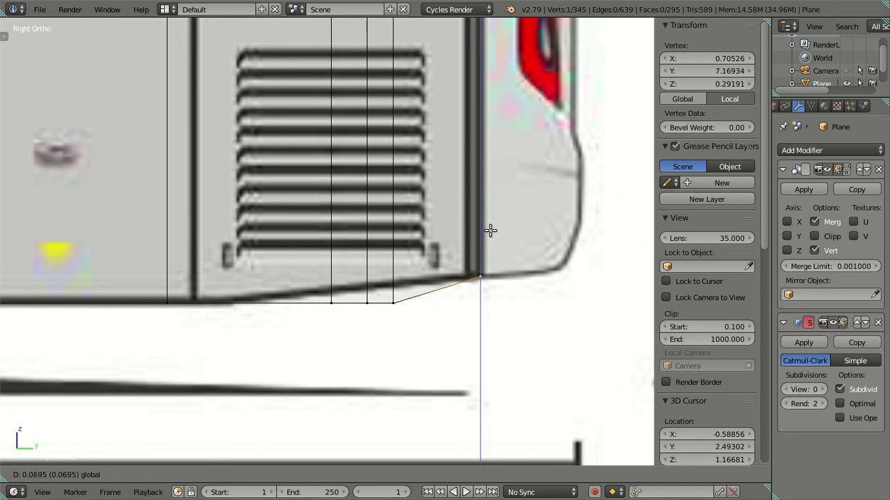
left_click(490, 230)
scroll(490, 230, "down", 2)
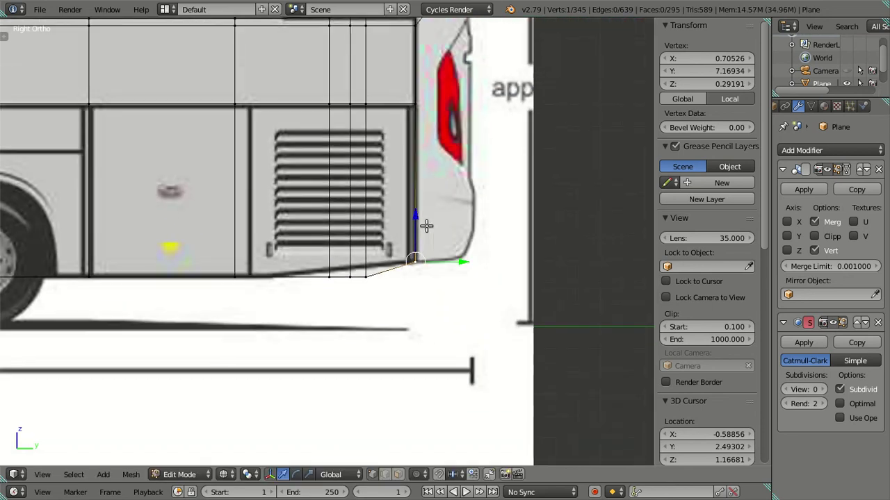
key("a")
Step: Raise the two bottom vertices below the vent vertically onto the sloping bottom edge
middle_click_drag(342, 182, 360, 287, "shift")
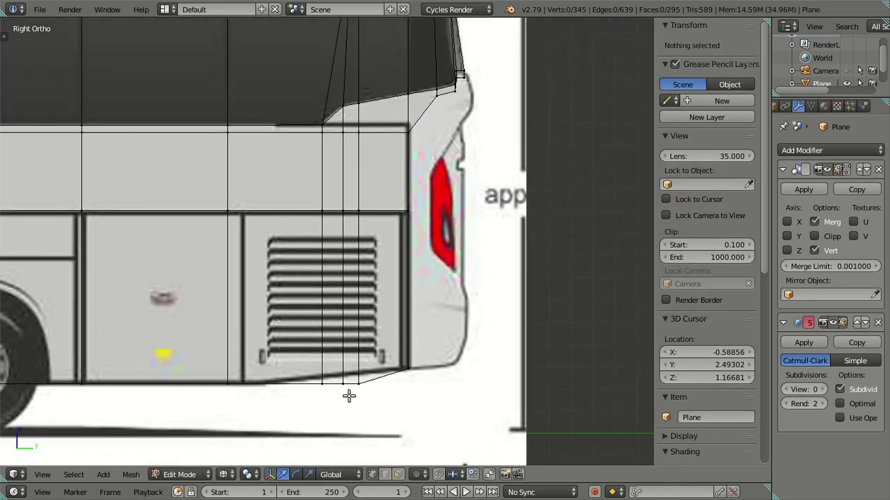
right_click(348, 390)
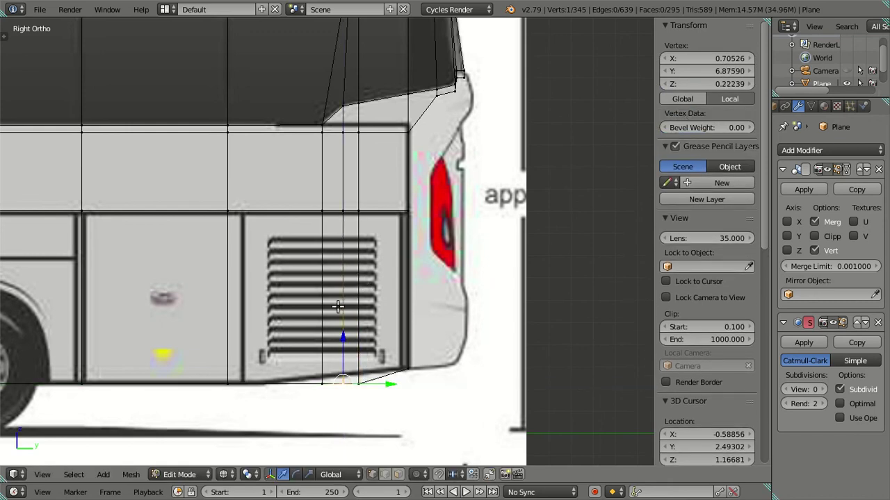
middle_click_drag(338, 306, 348, 158, "shift")
scroll(348, 174, "up", 3)
left_click_drag(360, 149, 362, 127)
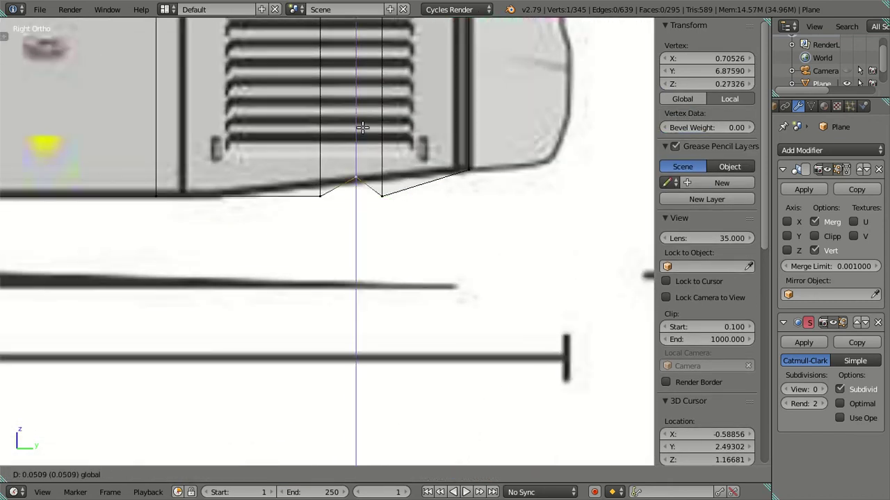
left_click(362, 127)
right_click(382, 193)
key("g")
key("z")
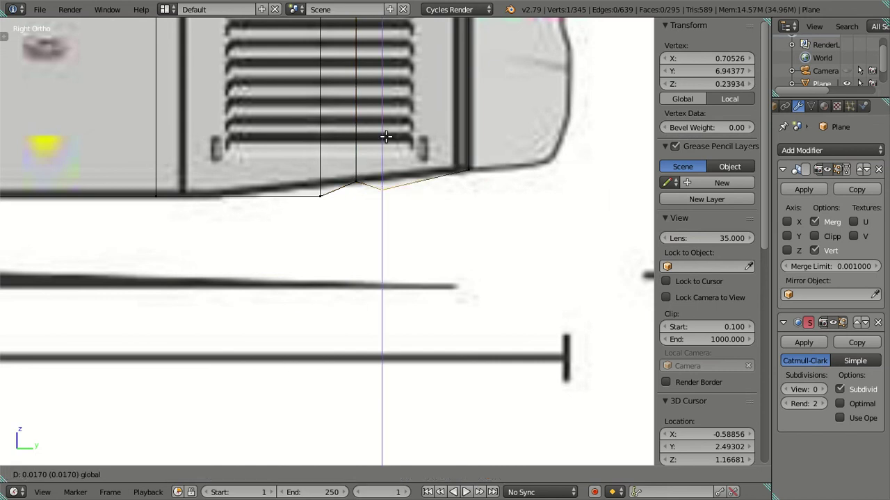
left_click(390, 129)
Step: Slide the vertical edge left of the vent onto the panel seam, undoing a stray shift
right_click(320, 167)
key("g")
key("z")
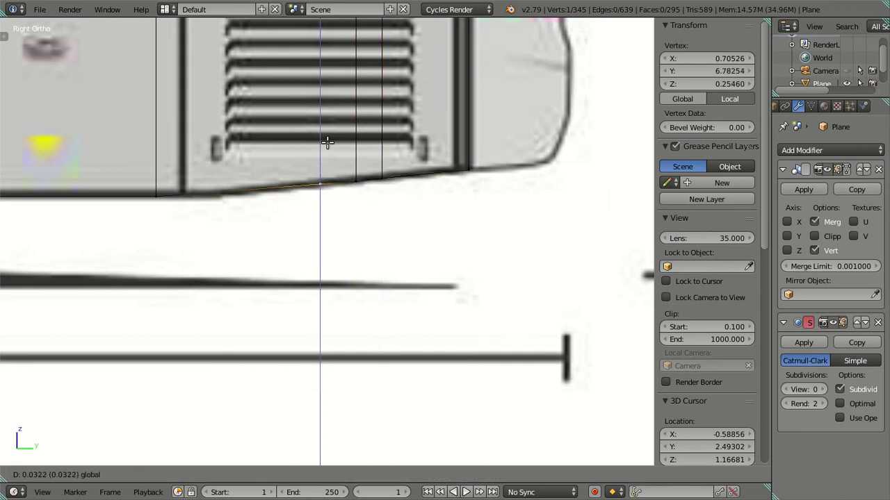
key("Escape")
key("g")
key("y")
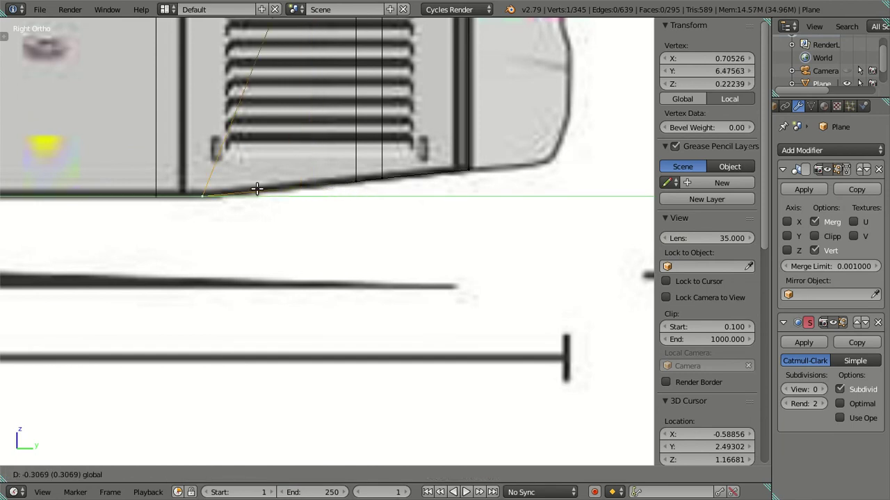
left_click(275, 188)
scroll(275, 285, "down", 1)
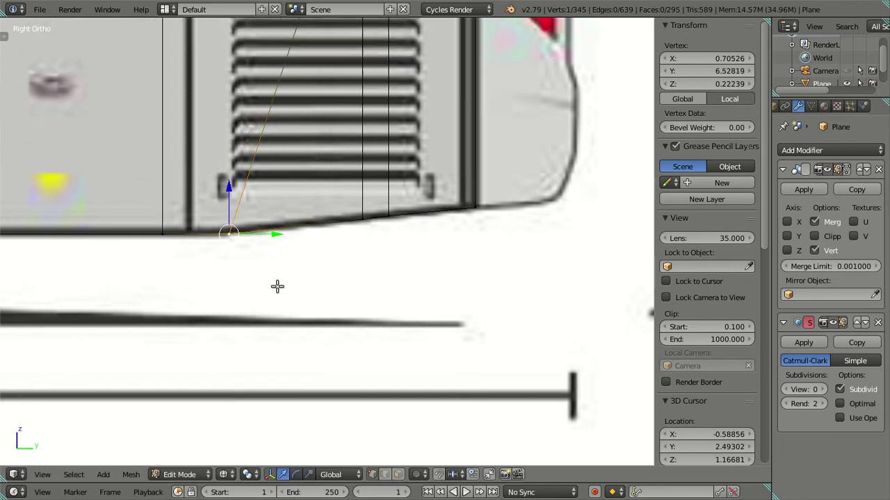
scroll(275, 299, "down", 3)
scroll(275, 231, "up", 2, "shift")
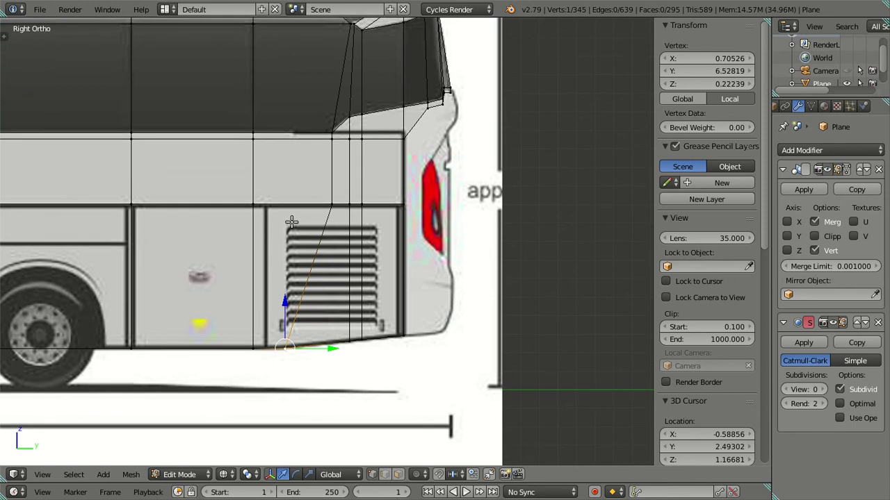
scroll(326, 232, "up", 2)
key("ctrl+z")
right_click(332, 188, "shift")
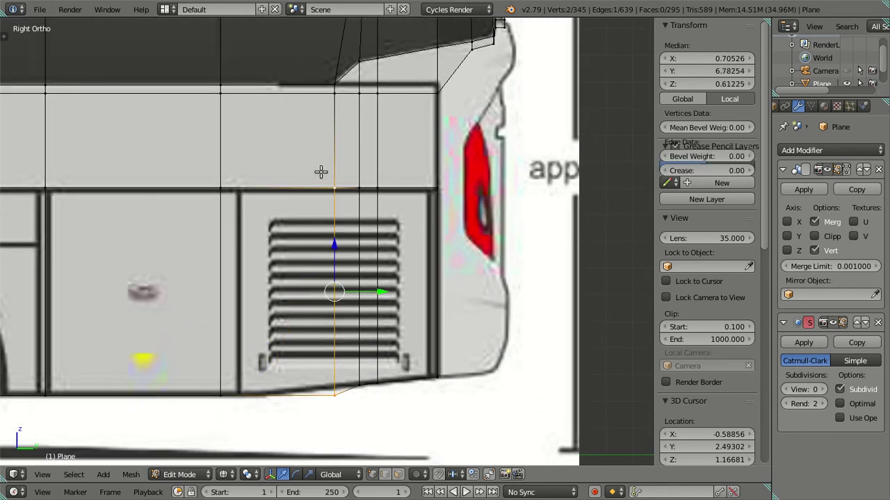
left_click_drag(382, 290, 317, 275)
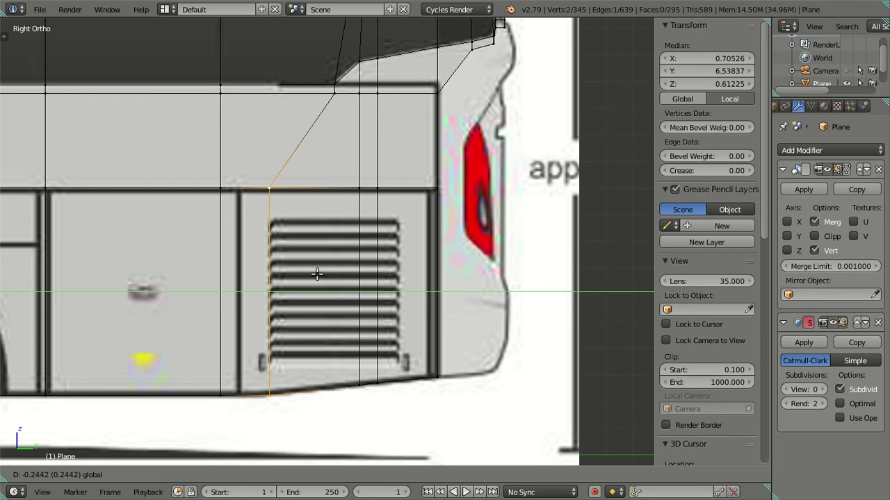
key("a")
Step: Move the next vertical edge along Y onto its panel seam
scroll(264, 251, "down", 1)
scroll(237, 212, "down", 1)
right_click(252, 204)
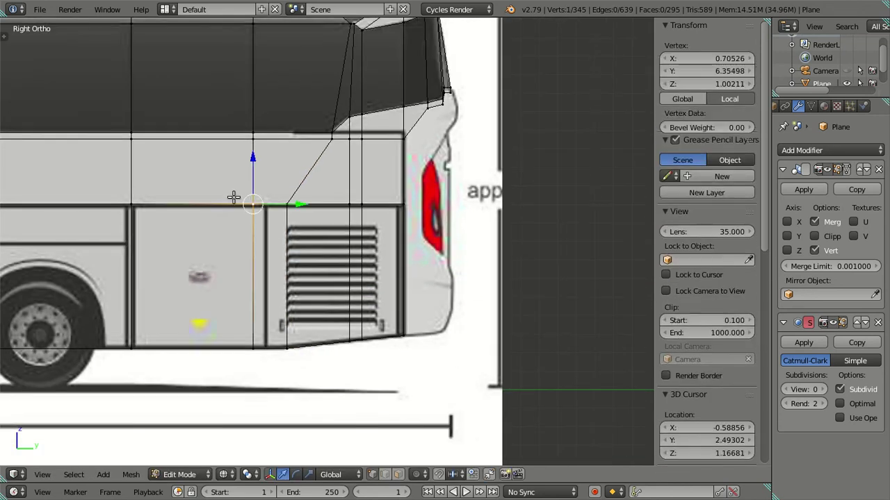
right_click(250, 347, "shift")
key("g")
key("y")
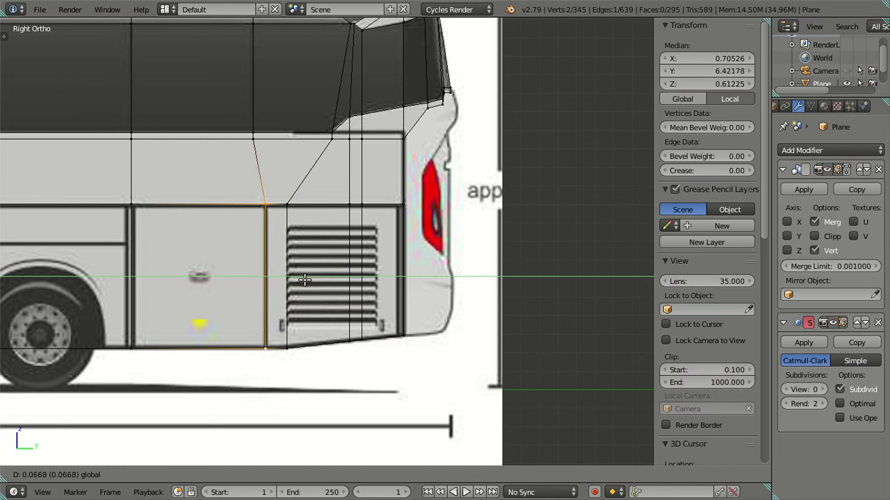
left_click(306, 278)
Step: Align the vertical edge beside the vent with the vent's side, at Y 7.02435
middle_click_drag(306, 278, 292, 243, "shift")
scroll(292, 243, "up", 2)
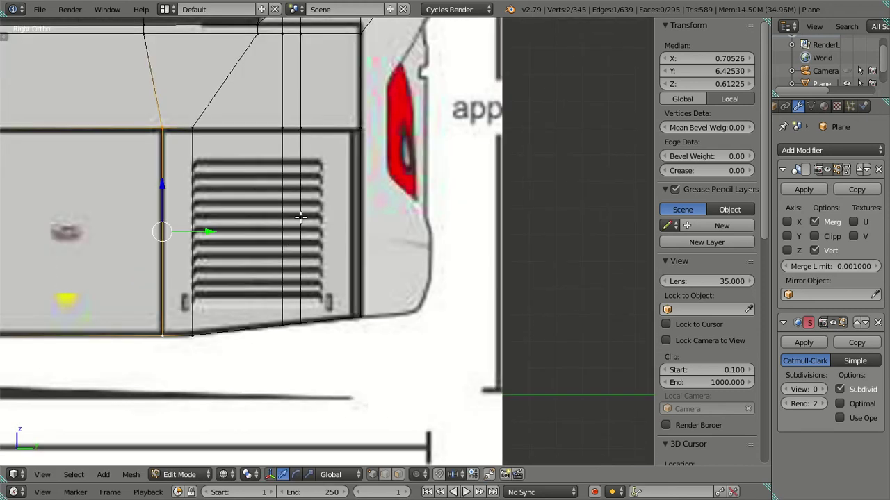
right_click(306, 142)
key("g")
key("y")
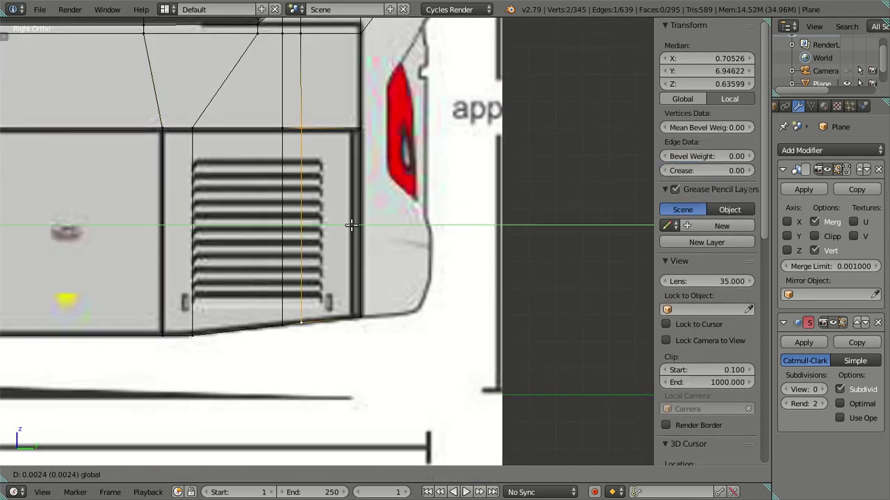
left_click(370, 230)
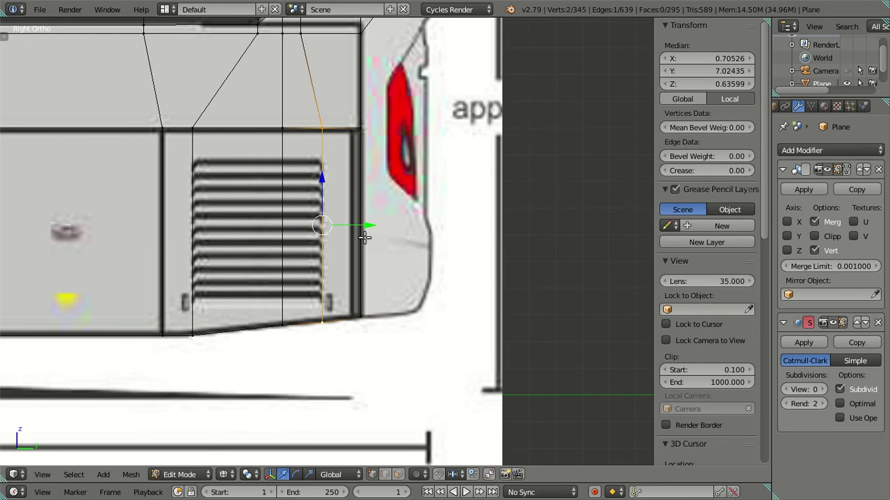
Step: Drop that edge's bottom vertex to Z 0.27834 on the bottom outline and check in solid view
scroll(345, 286, "up", 2)
right_click(322, 351)
key("g")
key("z")
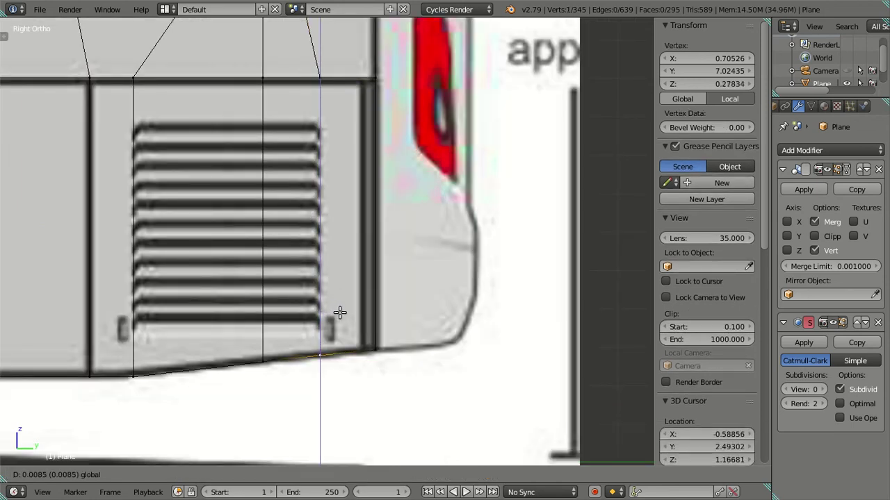
left_click(340, 315)
key("a")
key("z")
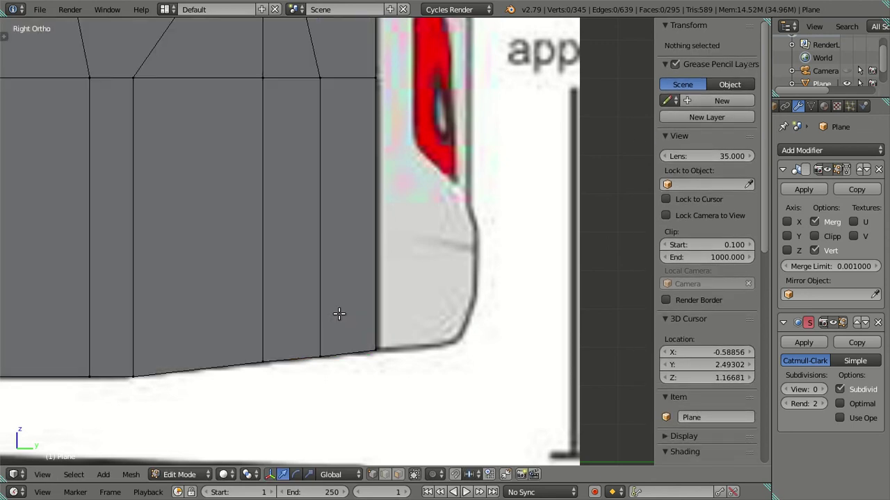
key("z")
scroll(221, 309, "down", 4)
Step: Slide a vertical side edge along Y onto its panel seam
scroll(230, 264, "down", 2)
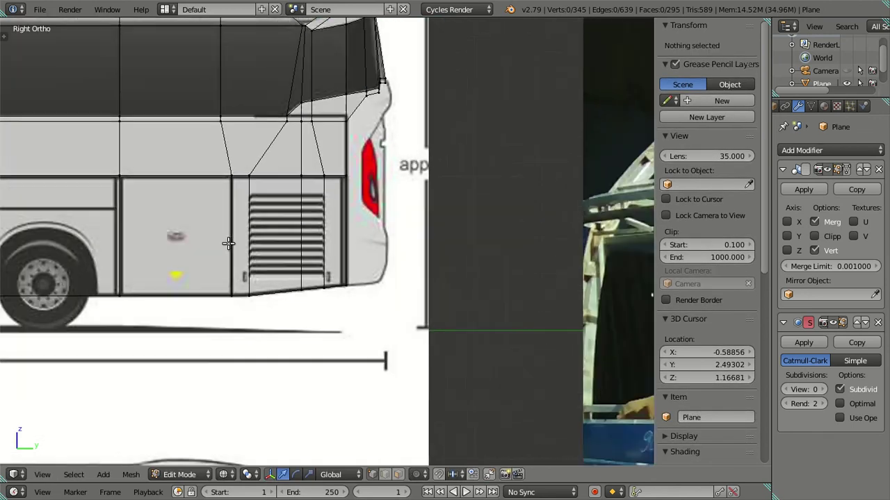
scroll(230, 264, "down", 2)
mouse_move(230, 264)
middle_mouse_down("shift")
mouse_move(315, 202)
mouse_move(299, 244)
middle_mouse_up("shift")
scroll(316, 202, "up", 2)
scroll(316, 201, "up", 3)
scroll(234, 211, "up", 5)
right_click(216, 166)
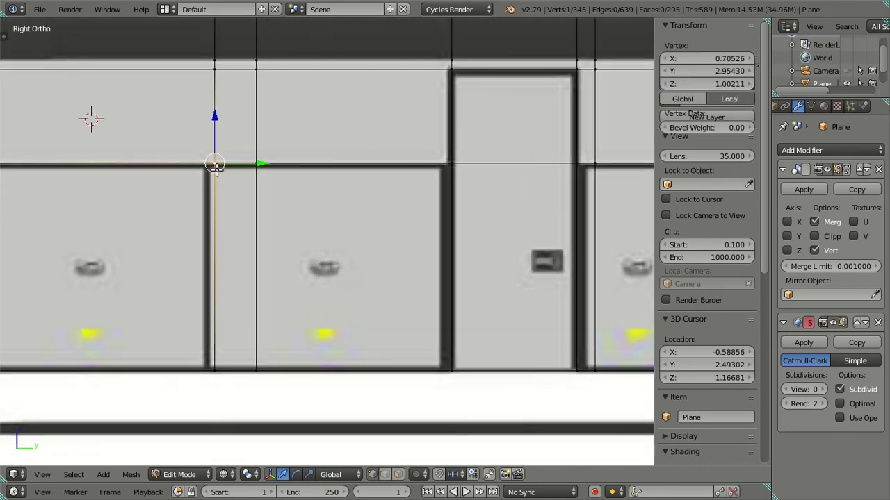
left_click(213, 369, "shift")
scroll(225, 238, "down", 1)
scroll(246, 298, "down", 2)
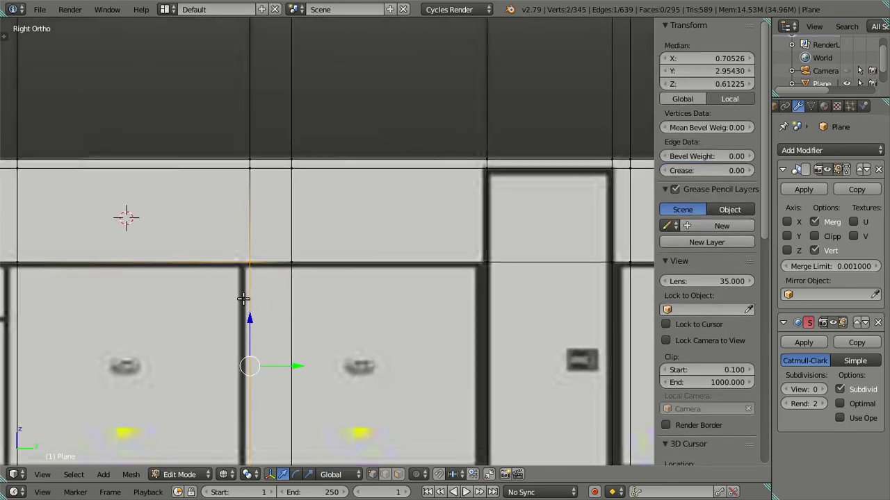
scroll(242, 296, "down", 2)
key("ctrl+z")
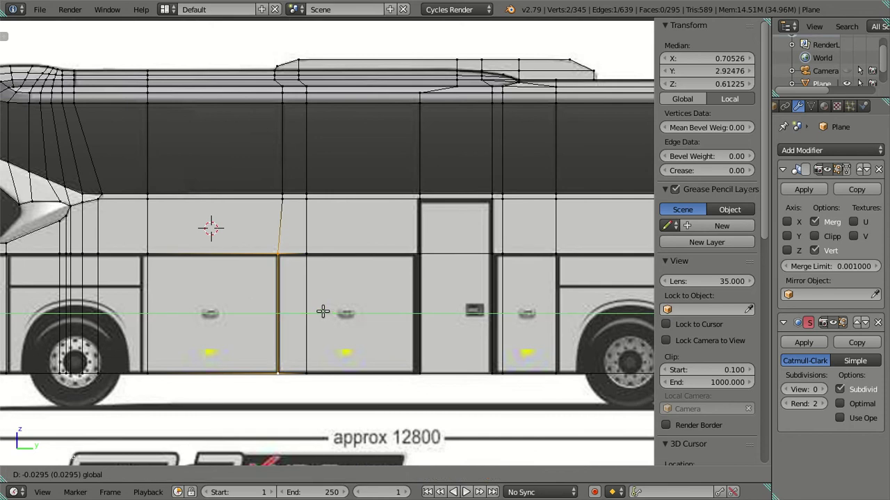
mouse_move(318, 312)
middle_mouse_down()
mouse_move(288, 256)
mouse_move(258, 262)
middle_mouse_up()
left_click(258, 335, "shift")
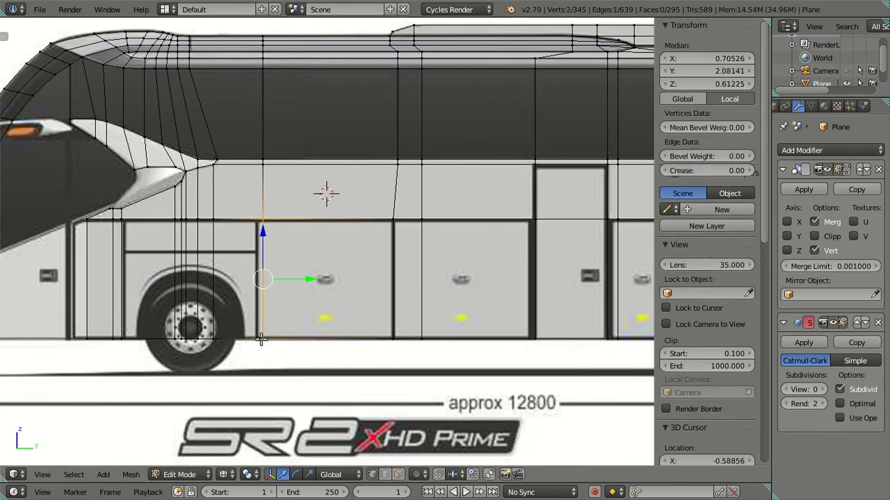
key("g")
key("y")
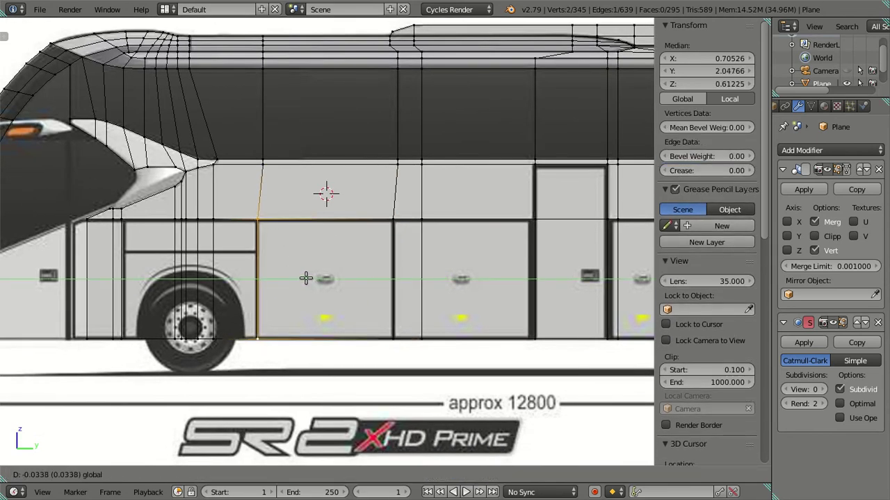
left_click(306, 278)
key("a")
Step: Extrude the front door edge into a new seam and slide it onto the door frame
scroll(281, 259, "up", 3, "ctrl")
scroll(281, 258, "up", 2)
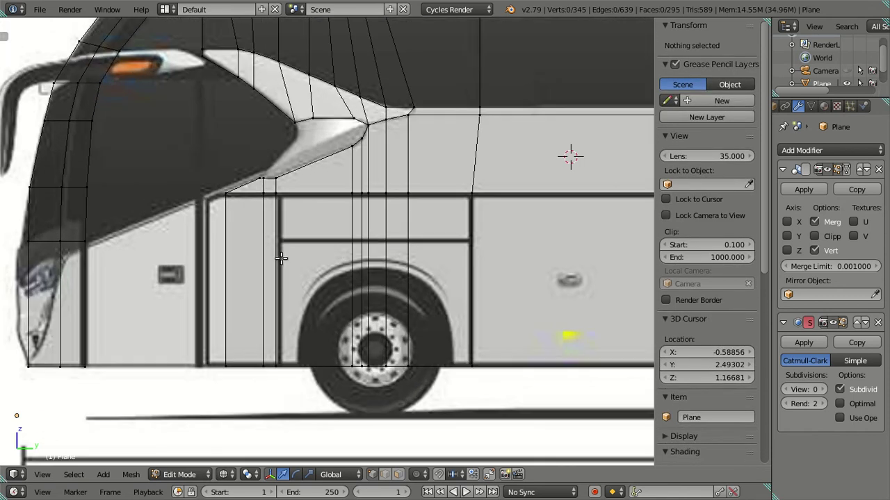
right_click(226, 194)
right_click(225, 364, "shift")
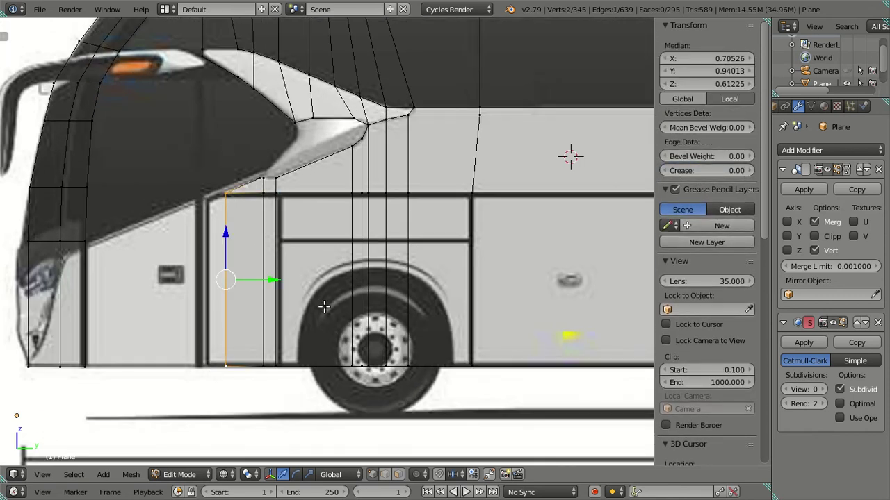
middle_click_drag(276, 265, 300, 293, "shift")
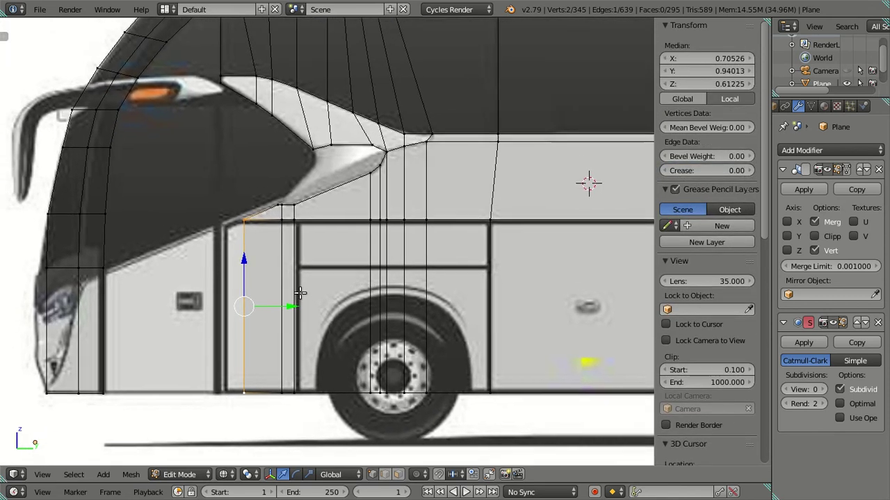
right_click(218, 78)
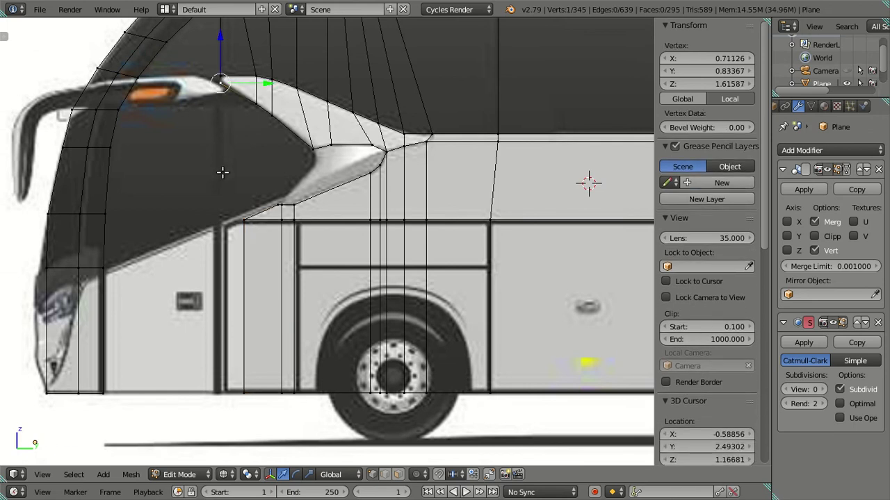
right_click(239, 236)
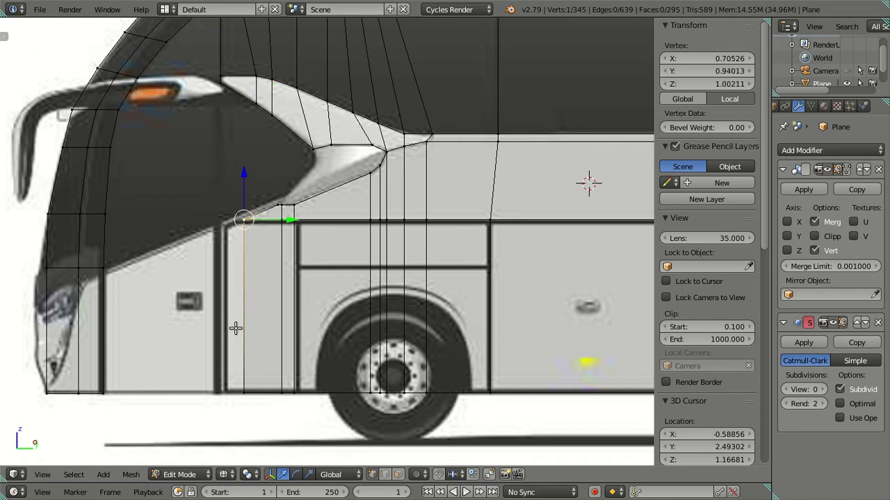
right_click(232, 383, "shift")
key("e")
right_click(269, 326)
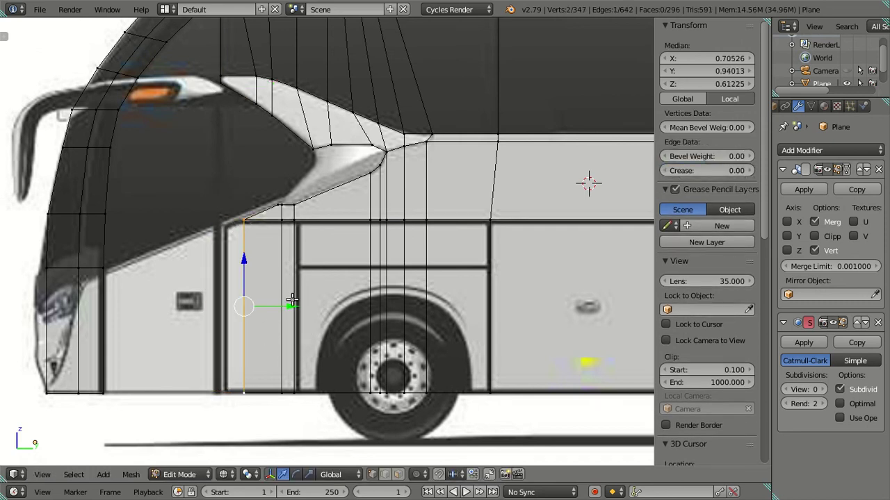
left_click_drag(292, 299, 274, 299)
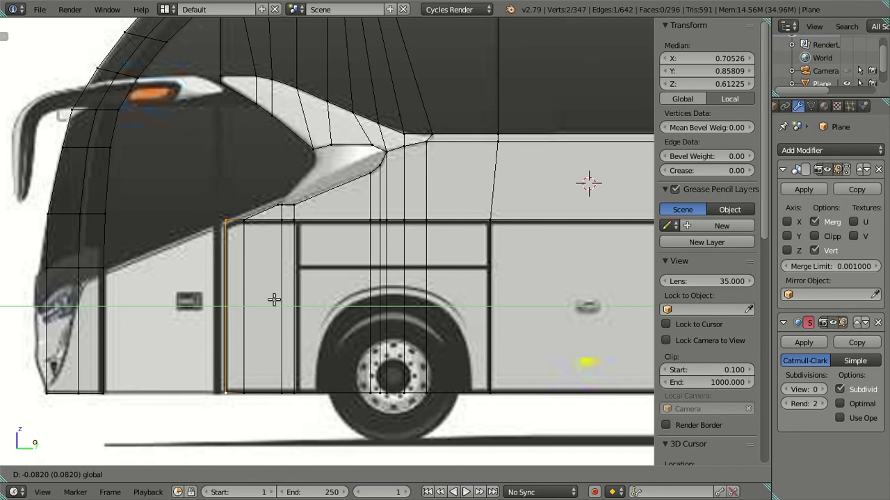
Step: Lower the top vertex of the new door edge vertically
right_click(226, 220)
left_click(218, 171)
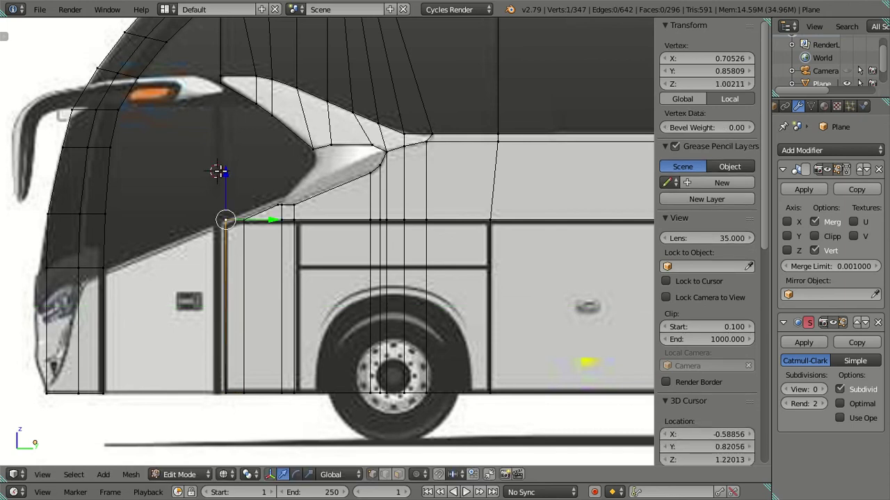
key("g")
key("z")
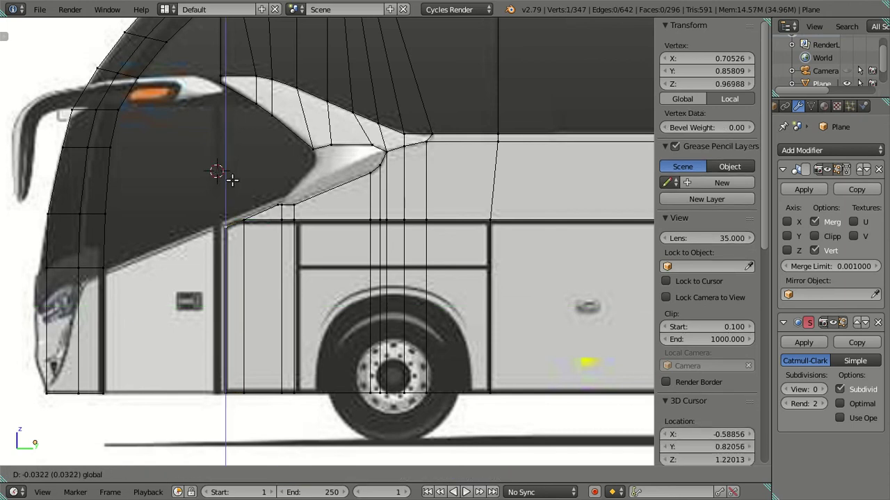
left_click(231, 179)
key("a")
Step: Lower the horizontal edge loop at the front corner to match the windscreen seam
scroll(235, 179, "down", 3)
scroll(264, 208, "down", 1)
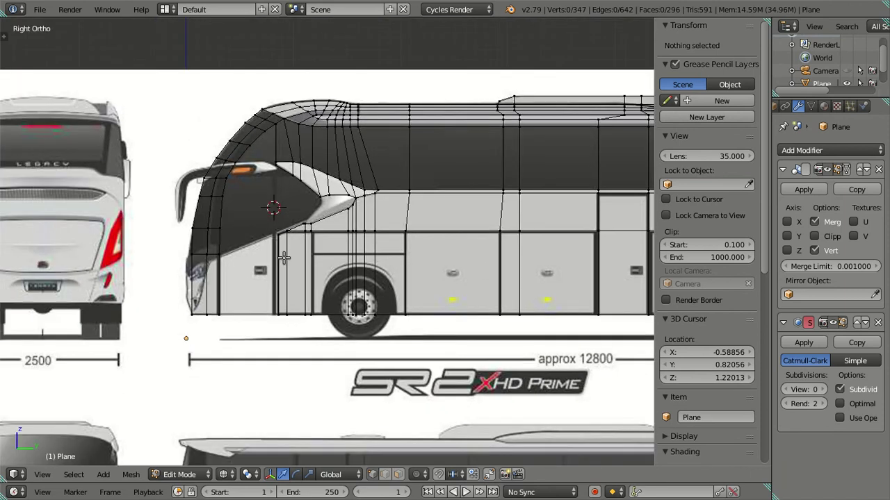
scroll(284, 258, "up", 2)
scroll(350, 241, "up", 1)
scroll(350, 241, "up", 2)
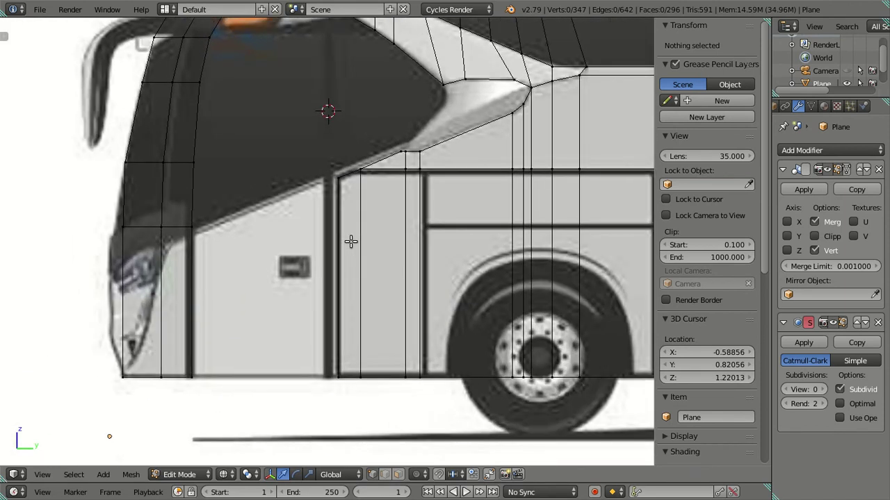
scroll(351, 242, "up", 3, "ctrl")
scroll(340, 241, "up", 1, "ctrl")
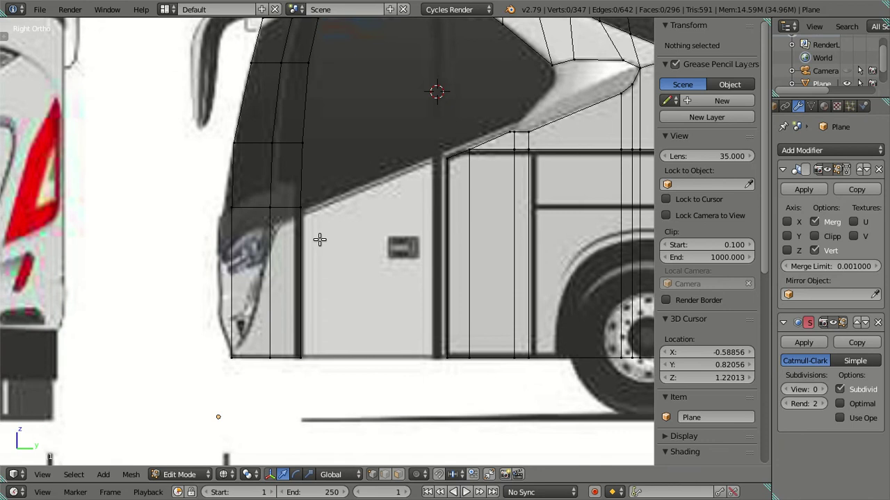
left_click(283, 207, "alt")
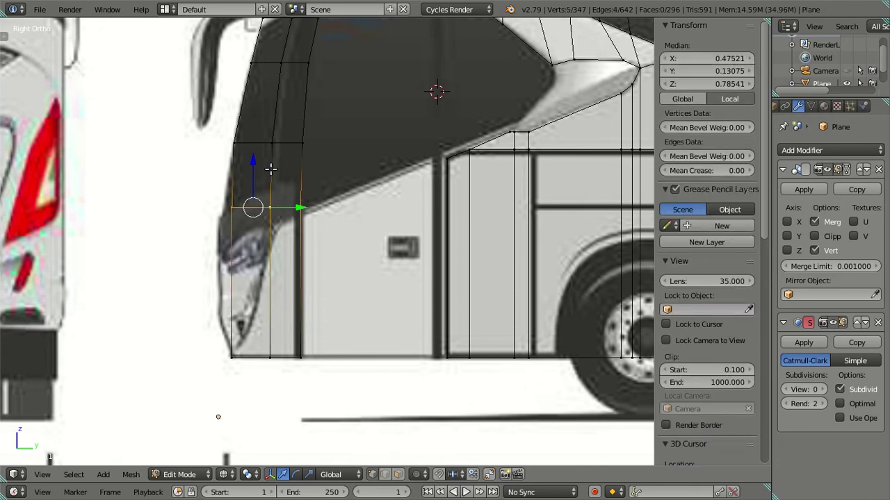
key("g")
key("z")
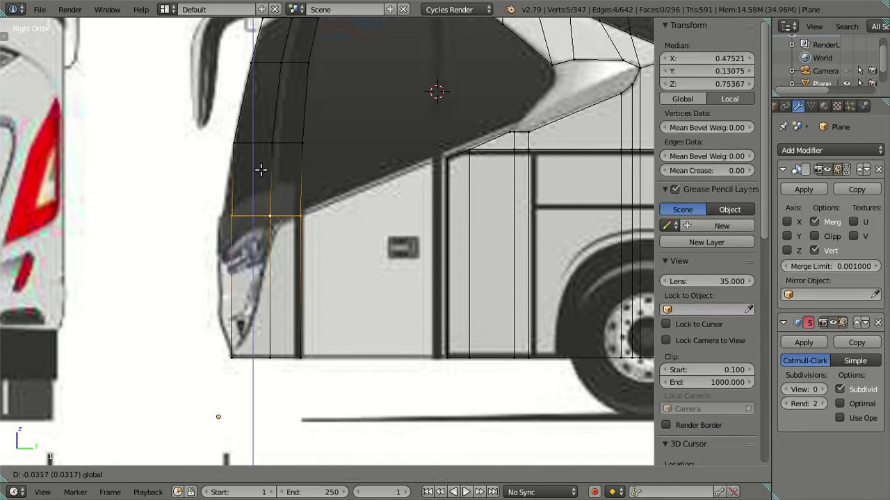
left_click(261, 171)
key("a")
Step: Fill the door opening's four corner vertices with a face
key("z")
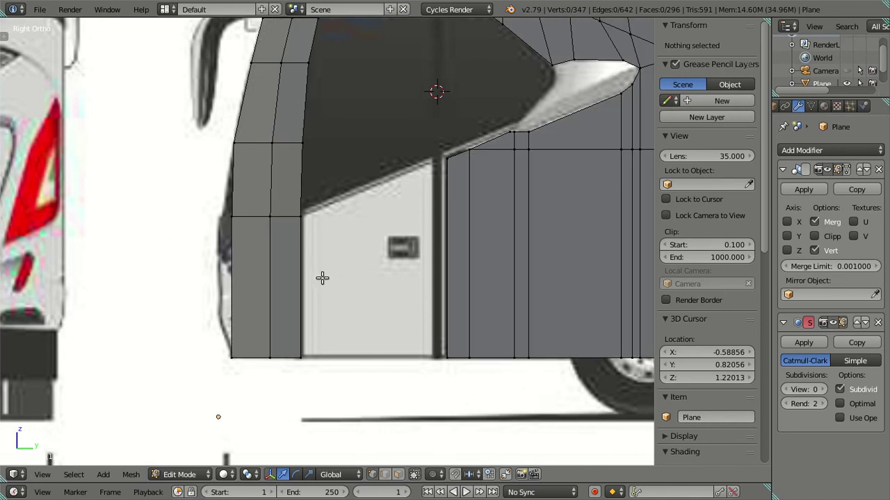
left_click(301, 347)
left_click(301, 217, "shift")
left_click(445, 158, "shift")
left_click(445, 361, "shift")
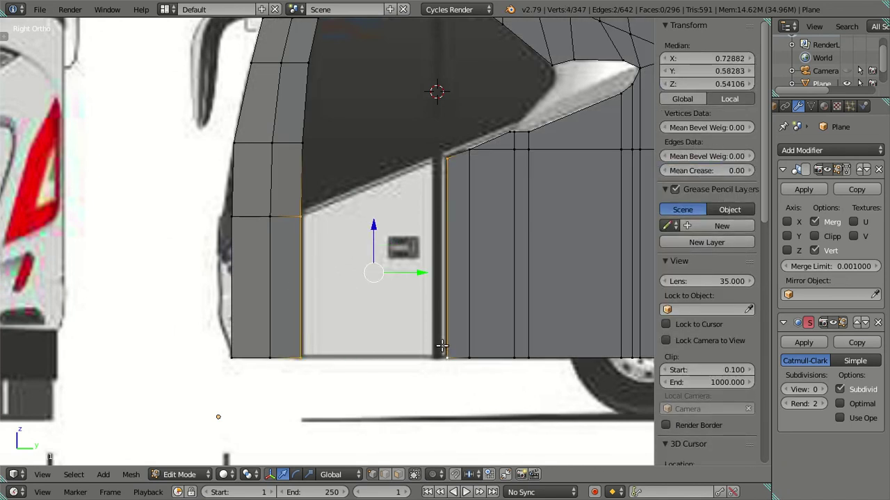
key("f")
Step: Enable Mirror X so the bus body spans its full 1.51199 width
key("Tab")
scroll(417, 290, "down", 5)
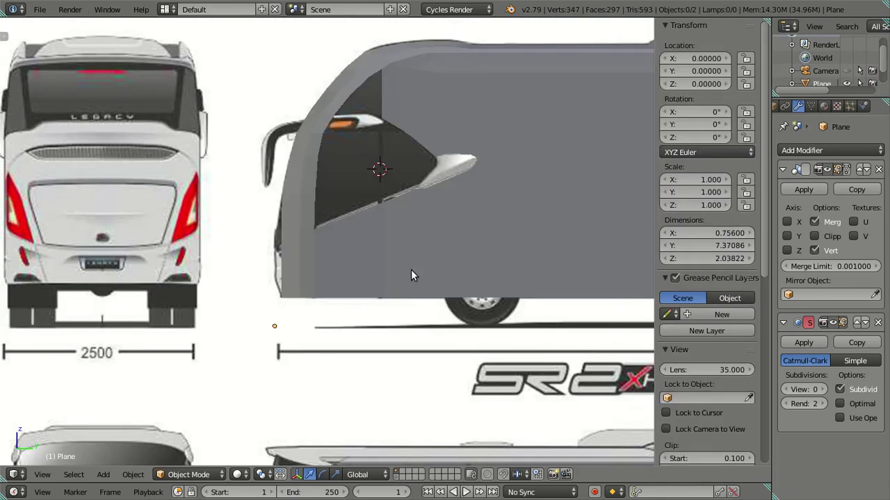
scroll(411, 276, "down", 2)
key("Tab")
scroll(427, 292, "up", 5)
mouse_move(411, 276)
middle_mouse_down()
mouse_move(426, 292)
mouse_move(542, 243)
mouse_move(416, 243)
middle_mouse_up()
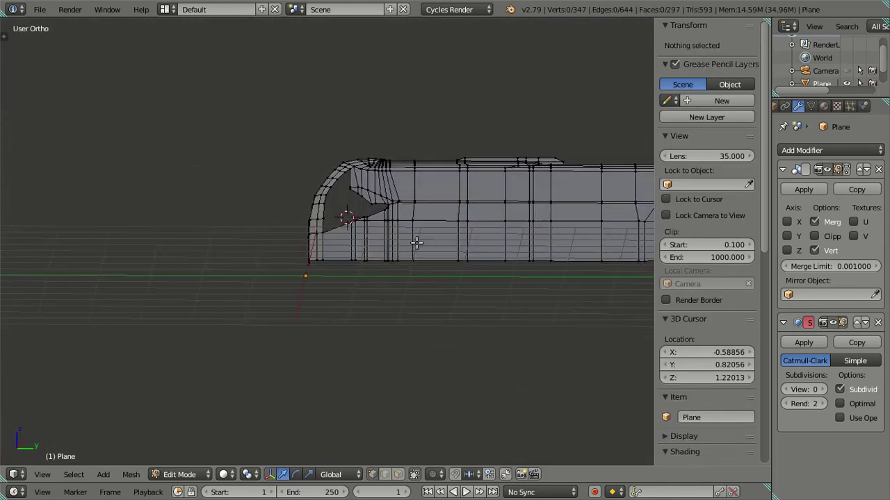
key("Tab")
scroll(417, 290, "down", 2)
mouse_move(477, 212)
middle_mouse_down()
mouse_move(393, 264)
mouse_move(417, 272)
mouse_move(327, 282)
mouse_move(435, 332)
mouse_move(486, 320)
middle_mouse_up()
left_click(788, 222)
Step: Inspect the mirrored body, then return to wireframe edit mode in side view over the blueprint
mouse_move(450, 259)
middle_mouse_down()
mouse_move(418, 227)
mouse_move(469, 203)
mouse_move(579, 202)
mouse_move(375, 191)
mouse_move(314, 203)
mouse_move(355, 182)
mouse_move(373, 206)
middle_mouse_up()
key("KP_3")
key("Tab")
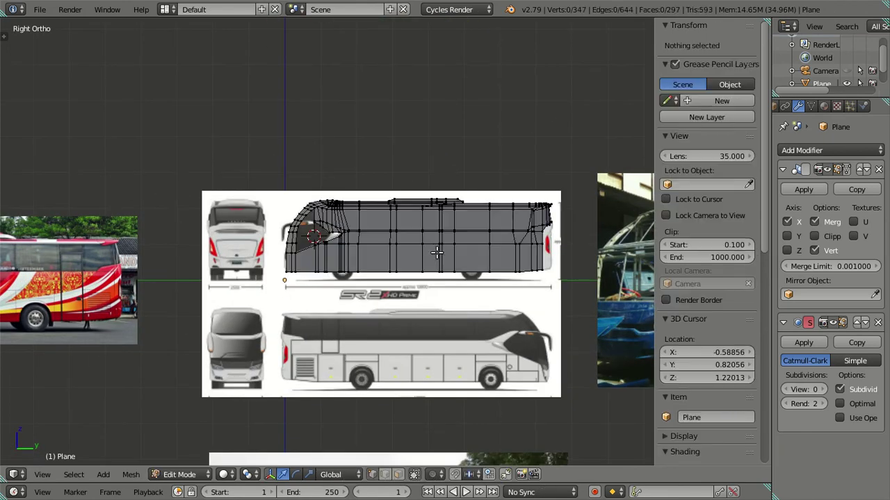
key("z")
scroll(437, 253, "up", 1)
scroll(410, 268, "up", 1)
scroll(383, 281, "up", 3)
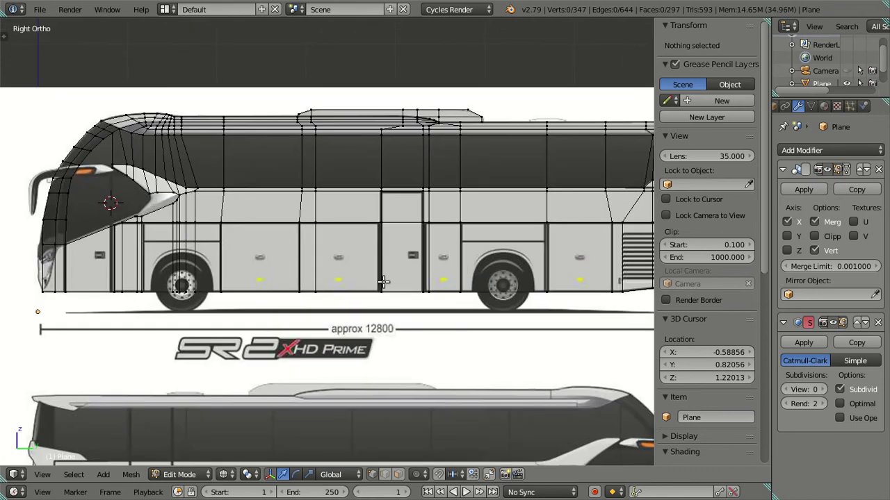
middle_click_drag(410, 258, 394, 257, "shift")
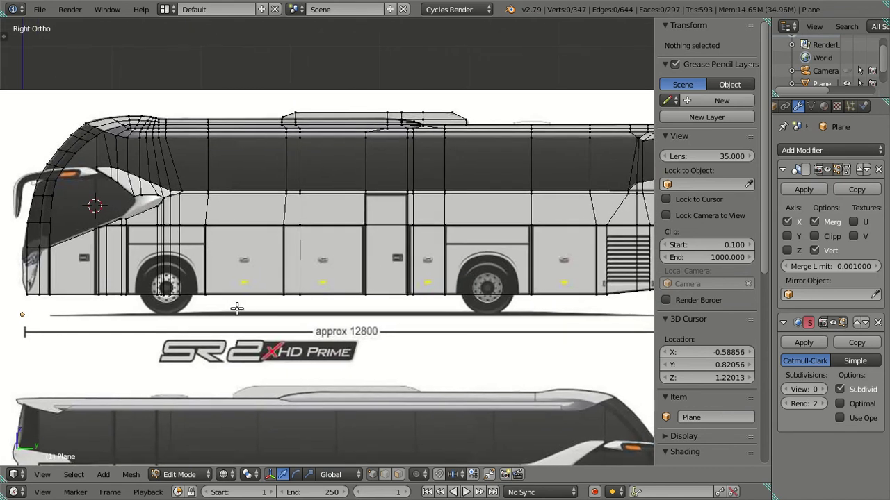
scroll(236, 308, "up", 3)
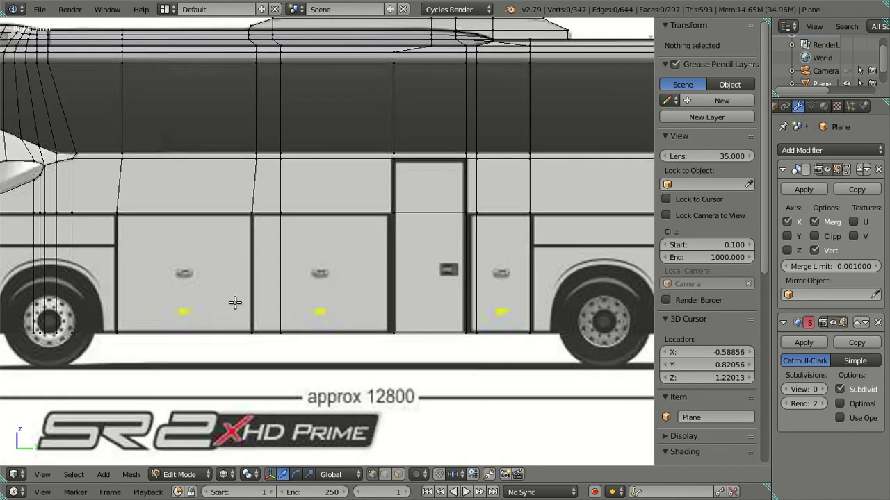
Step: Turn off X-axis mirroring in the Mirror modifier and zoom in on the side panels
left_click(787, 222)
scroll(382, 307, "down", 3)
scroll(381, 307, "up", 1)
scroll(382, 308, "up", 2)
scroll(382, 308, "up", 3)
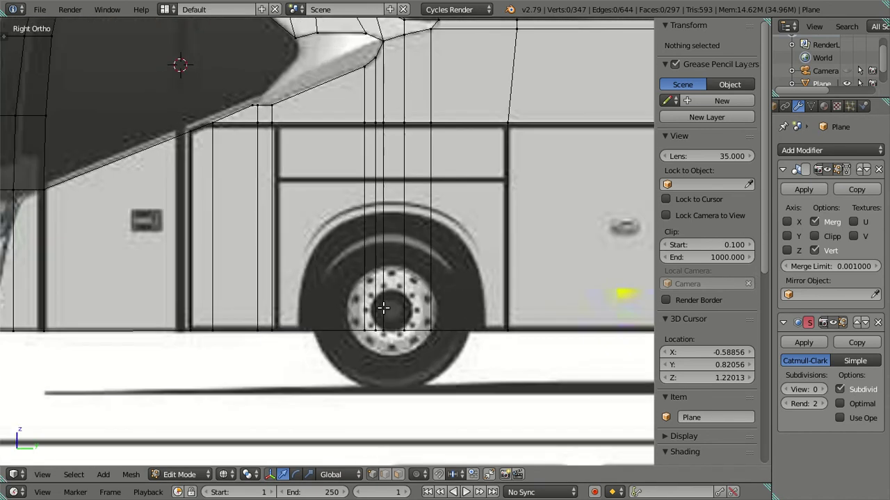
Step: Slide the vertical edge above the front wheel left to the front of the wheel arch
right_click(428, 125)
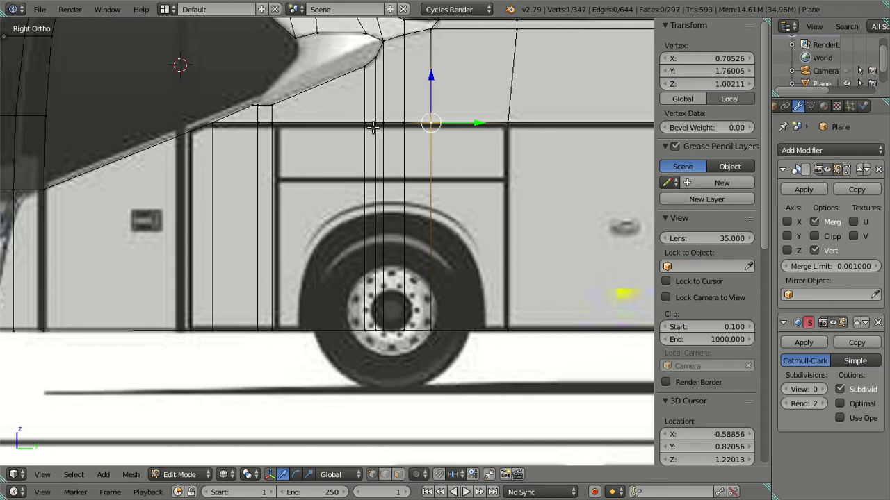
left_click_drag(476, 225, 525, 228)
right_click(346, 320)
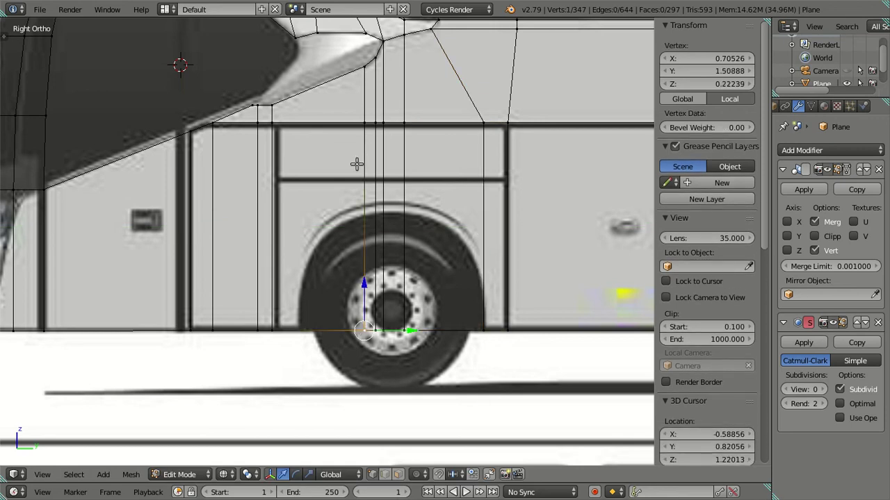
right_click(369, 129, "shift")
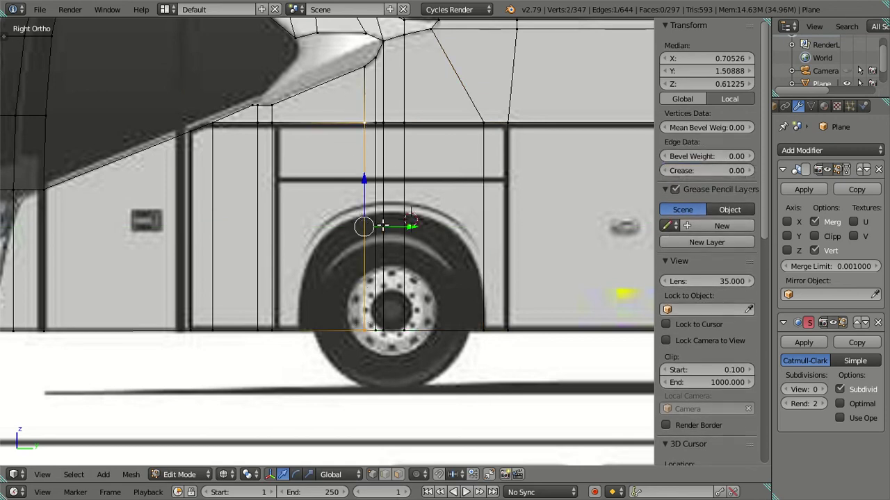
left_click_drag(413, 226, 352, 222)
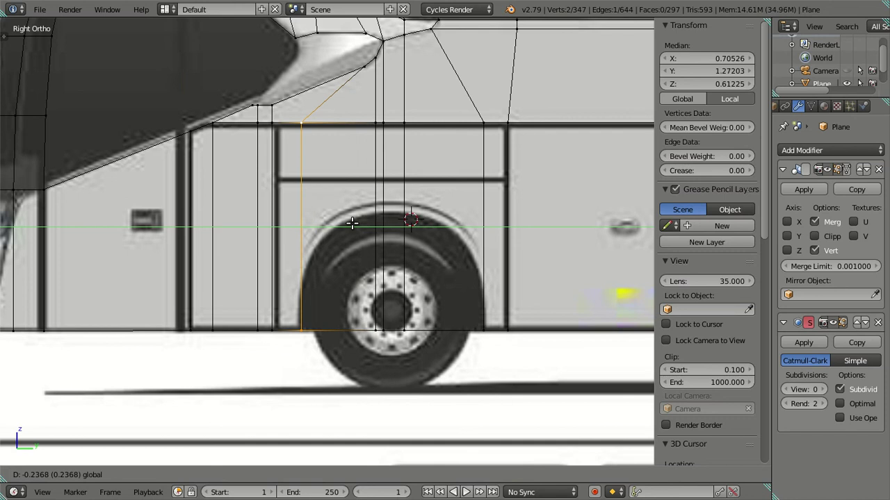
left_click(352, 222)
Step: Try a vertical move of the three bottom vertices over the front wheel, then cancel it
key("a")
right_click(376, 328)
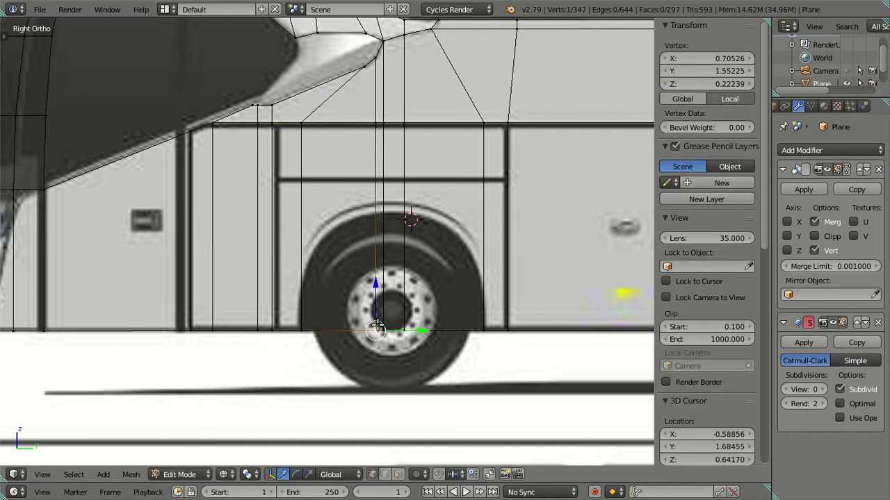
right_click(383, 329, "shift")
right_click(403, 330, "shift")
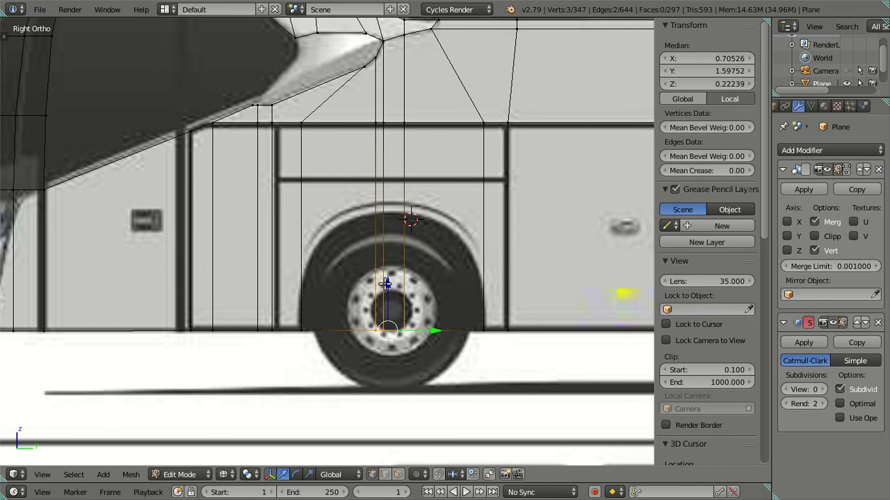
key("g")
key("z")
right_click(396, 152)
key("a")
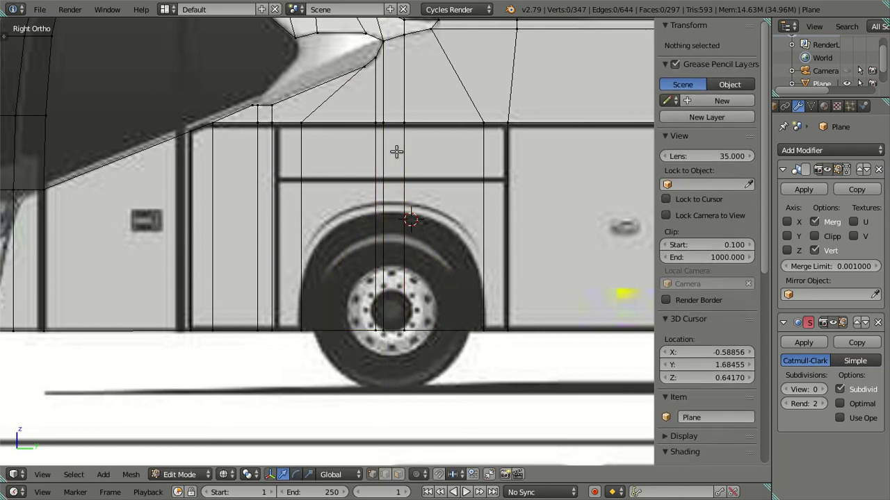
Step: Cut ten horizontal edge loops across the side panels, then undo them
key("ctrl+r")
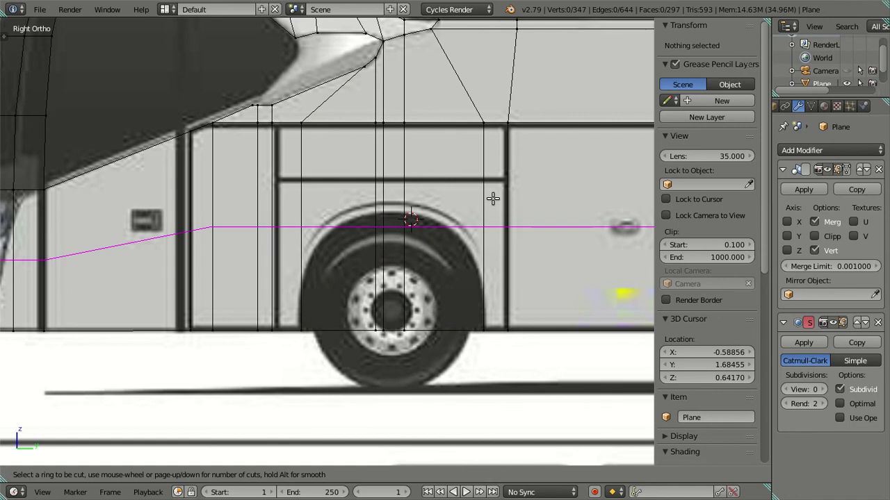
scroll(491, 197, "up", 1)
scroll(491, 197, "up", 1)
scroll(492, 198, "up", 1)
scroll(491, 197, "up", 1)
scroll(492, 198, "up", 1)
scroll(491, 197, "up", 1)
scroll(491, 197, "up", 1)
scroll(491, 198, "up", 2)
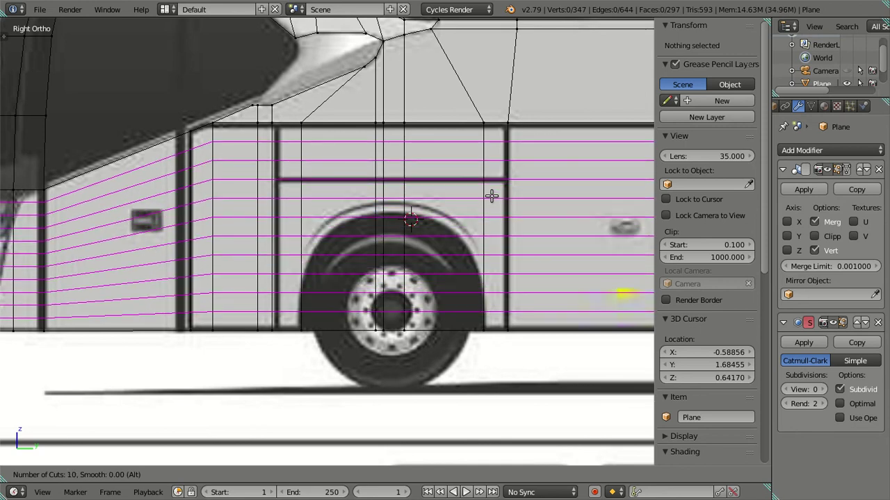
left_click(491, 197)
right_click(491, 195)
key("ctrl+z")
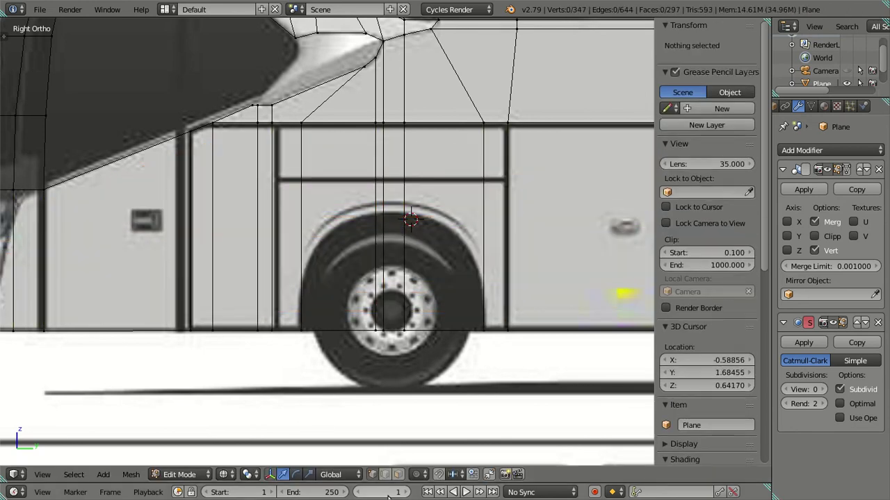
Step: Add a dense set of horizontal loop cuts on the side panels, then dissolve those edges
key("ctrl+r")
scroll(511, 243, "up", 5)
scroll(511, 243, "up", 4)
scroll(511, 244, "up", 2)
scroll(511, 243, "up", 2)
scroll(511, 244, "up", 2)
scroll(511, 243, "up", 2)
scroll(511, 244, "up", 2)
scroll(511, 243, "up", 2)
scroll(513, 243, "up", 2)
left_click(513, 244)
right_click(515, 243)
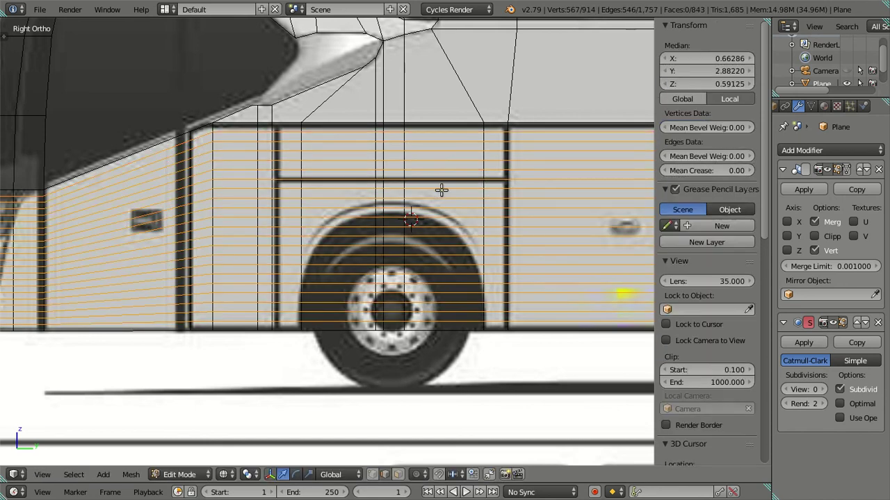
key("x")
left_click(442, 176)
Step: Inspect the mesh at an angle in Object Mode, then return to the side blueprint view
scroll(384, 244, "down", 4)
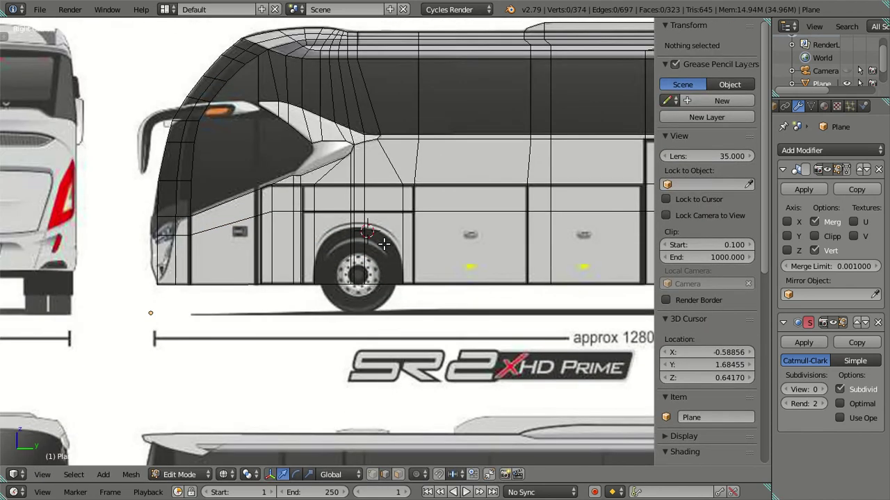
scroll(384, 244, "down", 2)
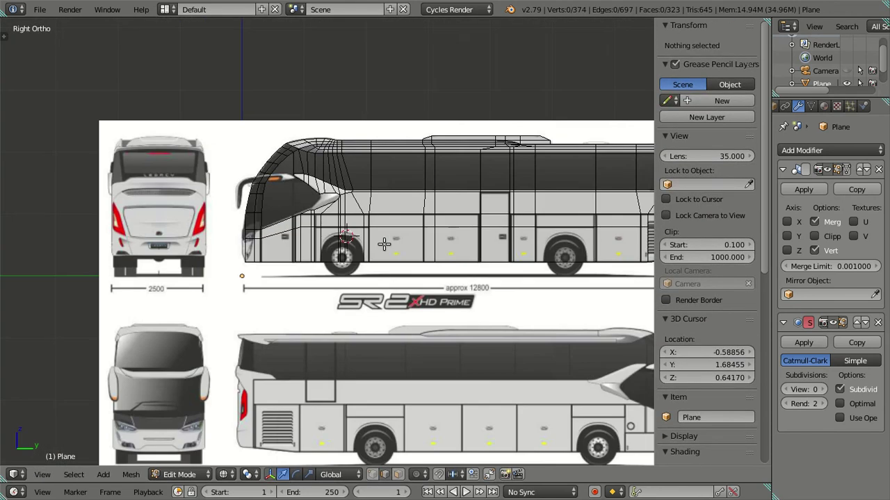
scroll(384, 244, "down", 1)
middle_click_drag(481, 257, 398, 271, "shift")
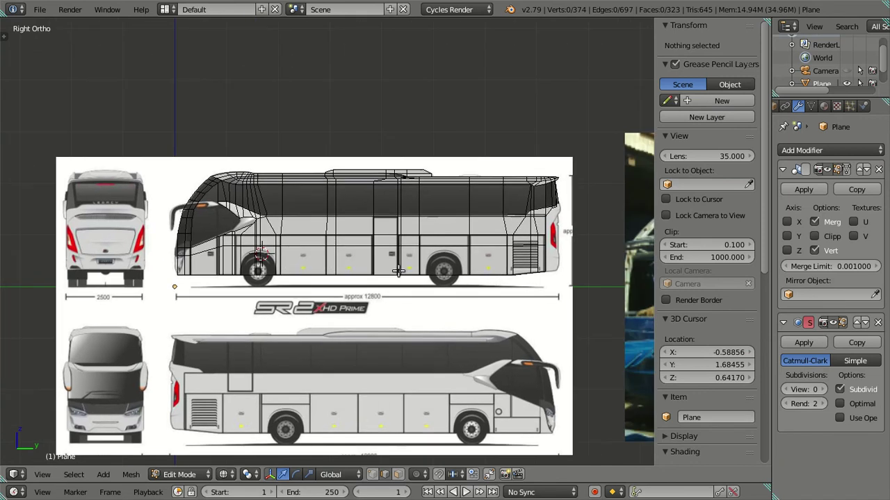
key("Tab")
mouse_move(331, 243)
middle_mouse_down()
mouse_move(340, 258)
mouse_move(361, 239)
mouse_move(391, 260)
mouse_move(397, 297)
mouse_move(342, 241)
mouse_move(381, 261)
middle_mouse_up()
key("KP_3")
scroll(381, 259, "up", 2)
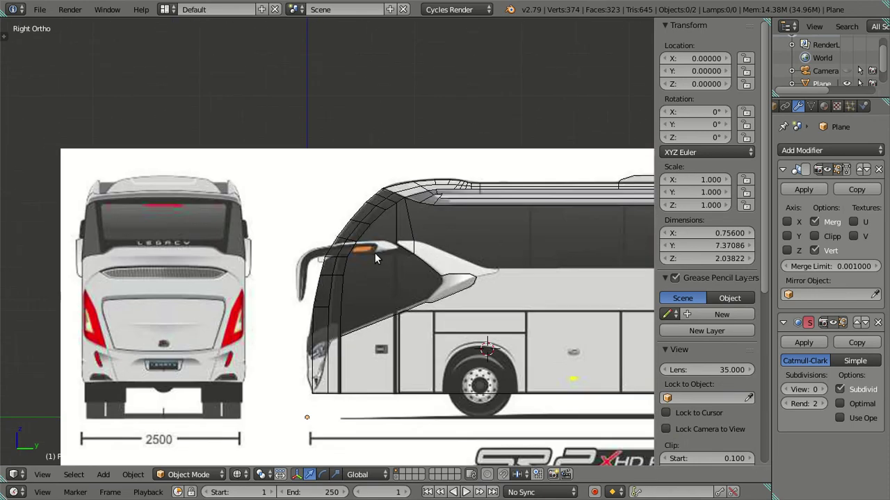
scroll(378, 255, "down", 3)
scroll(375, 258, "down", 3)
scroll(374, 259, "down", 2)
scroll(374, 253, "up", 4)
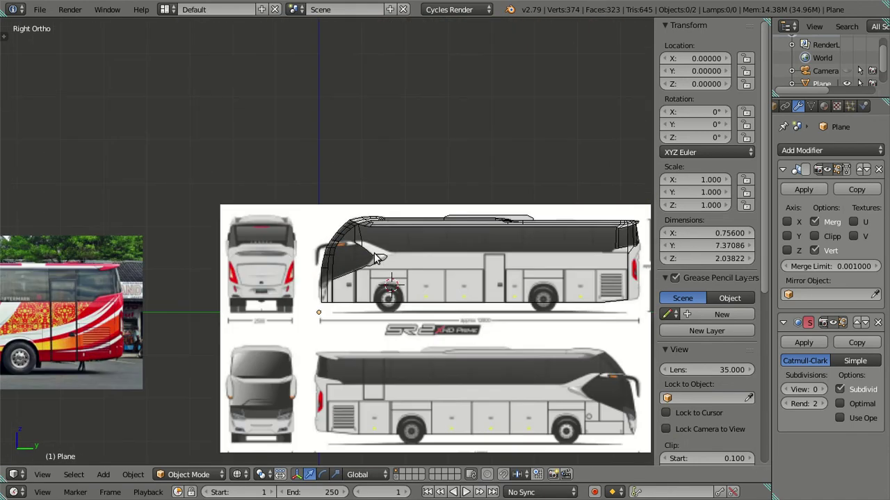
scroll(374, 252, "up", 3)
scroll(374, 252, "down", 2)
scroll(374, 254, "down", 3)
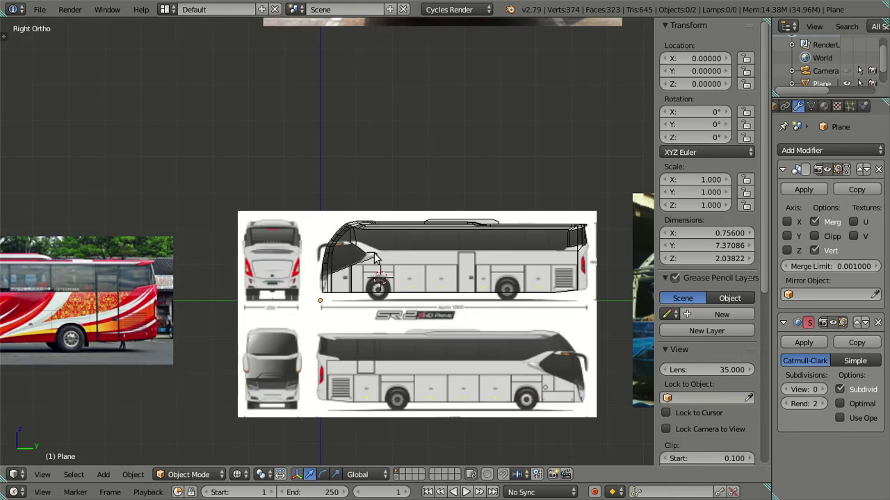
scroll(374, 257, "up", 3)
scroll(375, 254, "up", 2)
Step: In Edit Mode, dissolve the edge loop on the front roof arch, then undo it
key("Tab")
scroll(383, 246, "up", 2)
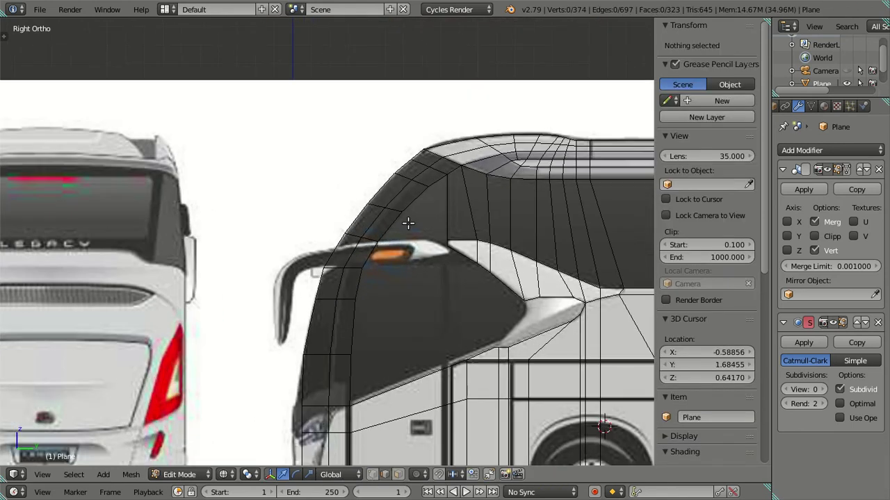
middle_click_drag(408, 224, 339, 269, "shift")
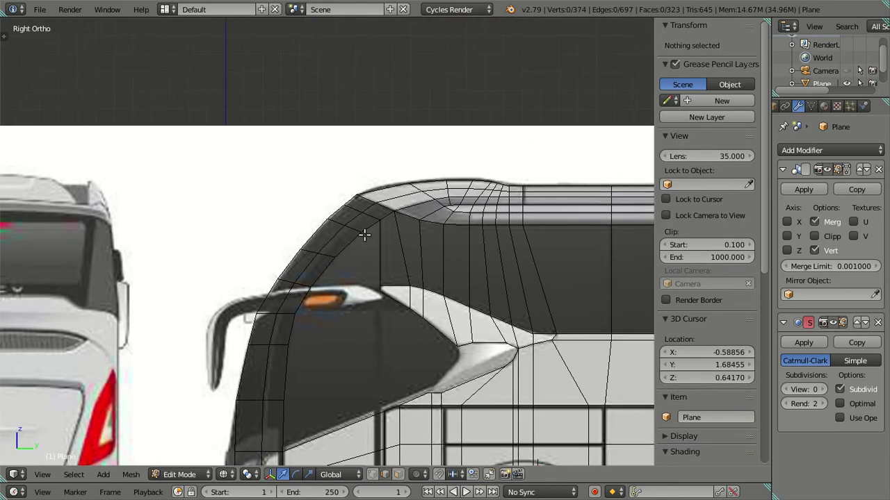
scroll(363, 234, "up", 2)
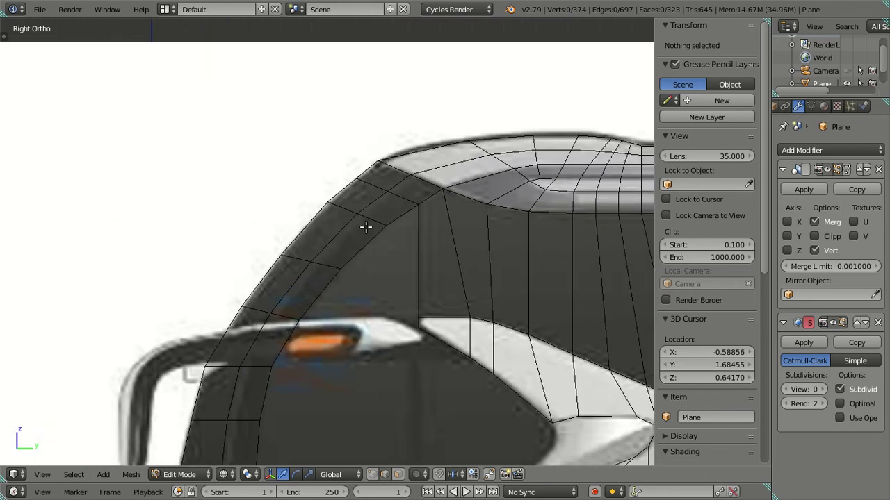
right_click(366, 227, "alt")
key("x")
left_click(367, 226)
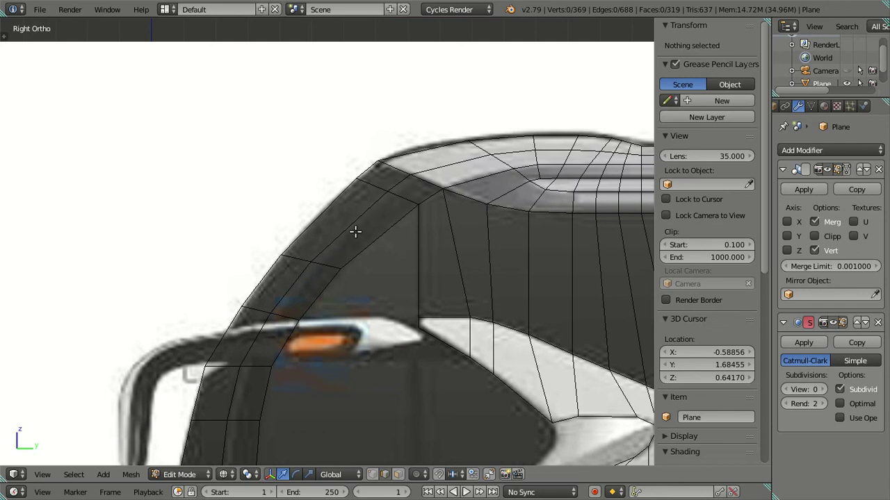
key("ctrl+z")
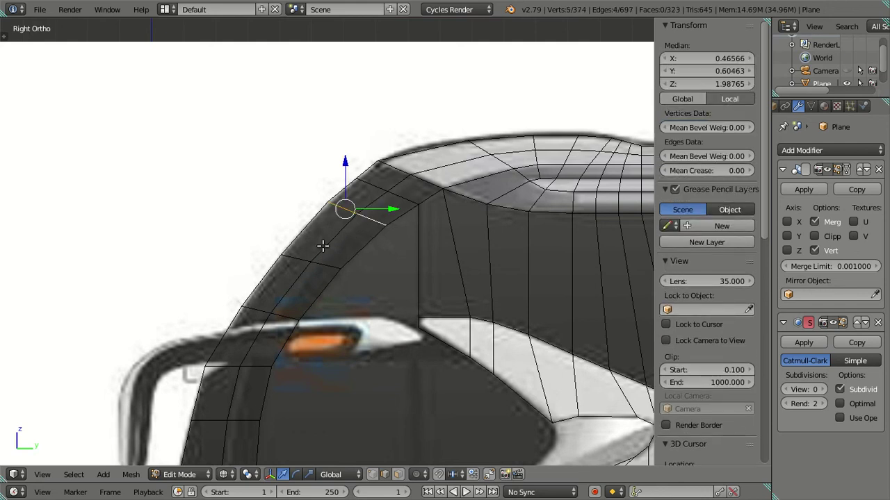
Step: Cut three new loops across the front roof arch and dissolve them again
key("ctrl+r")
scroll(329, 243, "up", 1)
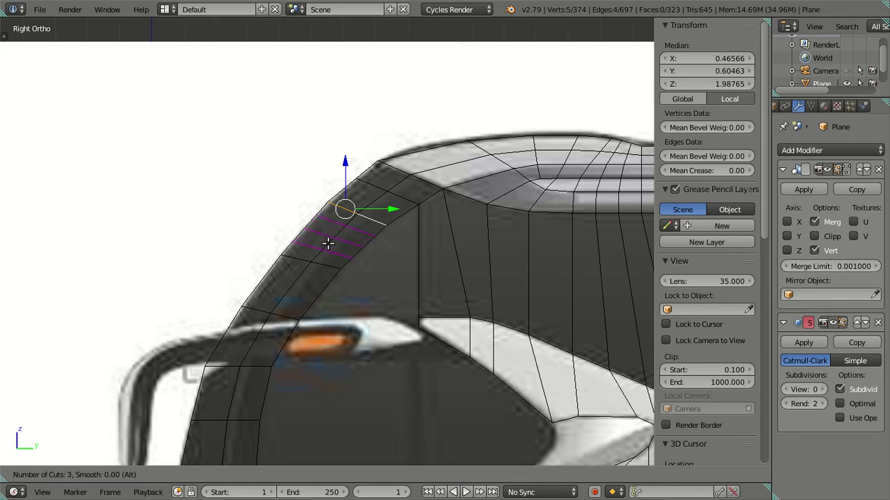
left_click(328, 244)
right_click(328, 242)
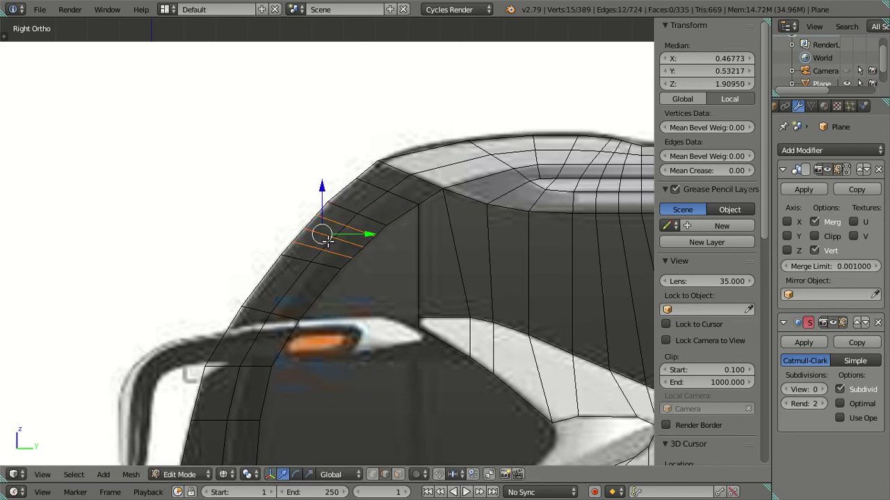
key("x")
left_click(365, 252)
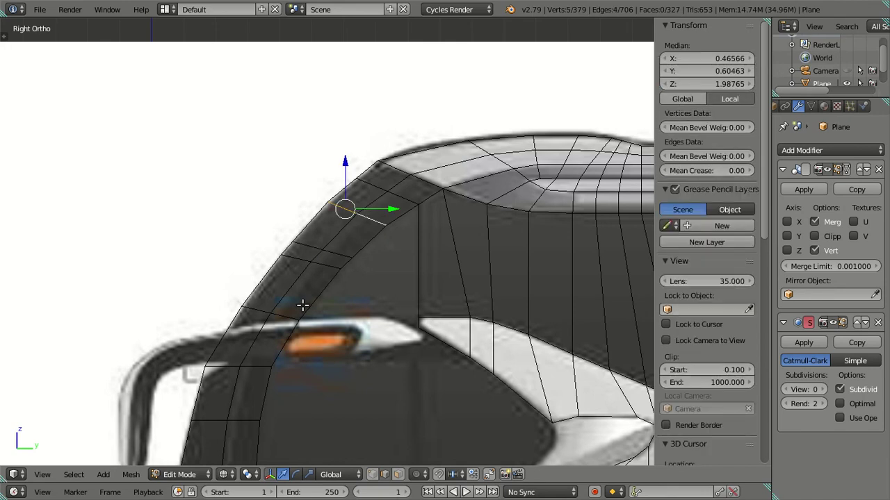
Step: Dissolve the remaining front arch loop and check the bus front in solid shading
key("x")
left_click(397, 264)
key("Tab")
scroll(378, 278, "down", 2)
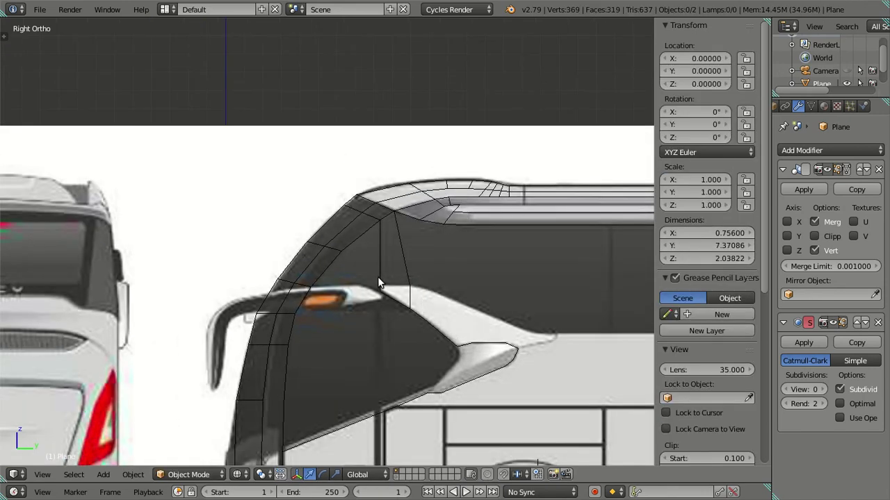
scroll(377, 278, "down", 1)
mouse_move(329, 300)
middle_mouse_down("shift")
mouse_move(352, 274)
mouse_move(384, 267)
mouse_move(519, 251)
mouse_move(463, 285)
mouse_move(530, 270)
mouse_move(308, 239)
mouse_move(282, 247)
middle_mouse_up("shift")
key("Tab")
key("Tab")
key("z")
key("Tab")
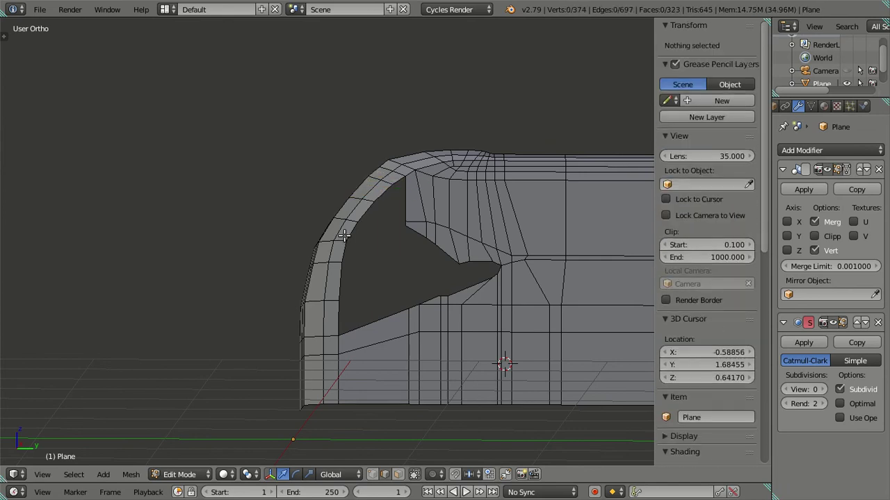
Step: Orbit around the bus body, return to side view, then settle on a three-quarter view
scroll(343, 235, "down", 3)
mouse_move(343, 236)
middle_mouse_down()
mouse_move(298, 338)
mouse_move(389, 294)
mouse_move(369, 207)
mouse_move(343, 276)
mouse_move(312, 244)
mouse_move(255, 212)
mouse_move(212, 221)
mouse_move(245, 241)
mouse_move(352, 269)
mouse_move(357, 260)
middle_mouse_up()
scroll(321, 282, "up", 2)
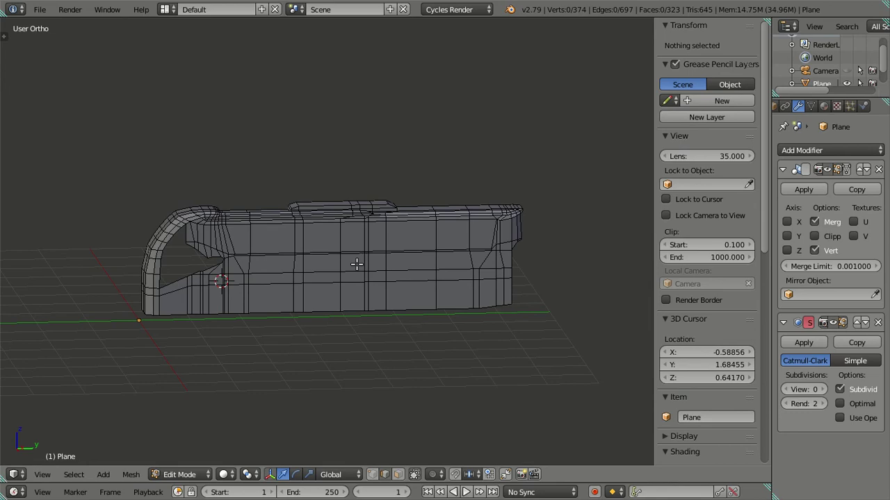
key("KP_3")
scroll(360, 258, "up", 1)
scroll(355, 259, "up", 2)
scroll(270, 280, "up", 1)
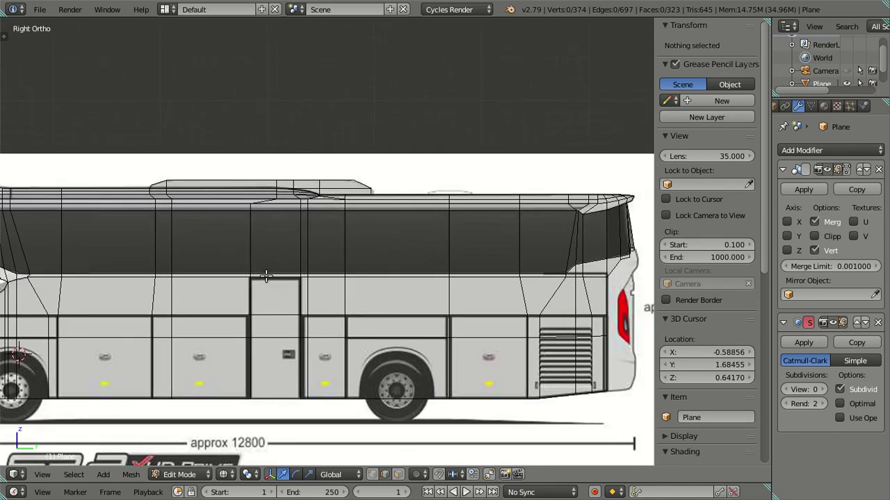
scroll(298, 174, "up", 3)
scroll(298, 174, "down", 3)
mouse_move(298, 174)
middle_mouse_down()
mouse_move(195, 194)
mouse_move(239, 213)
mouse_move(185, 348)
mouse_move(381, 234)
mouse_move(377, 222)
mouse_move(531, 215)
mouse_move(512, 242)
mouse_move(501, 239)
middle_mouse_up()
scroll(532, 218, "down", 3)
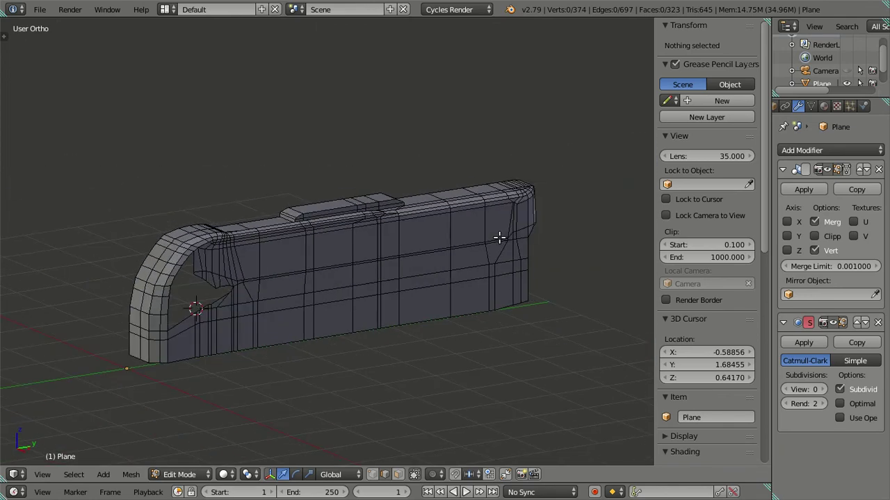
Step: Re-enable X mirroring and view the full mirrored bus through the scene camera
left_click(787, 221)
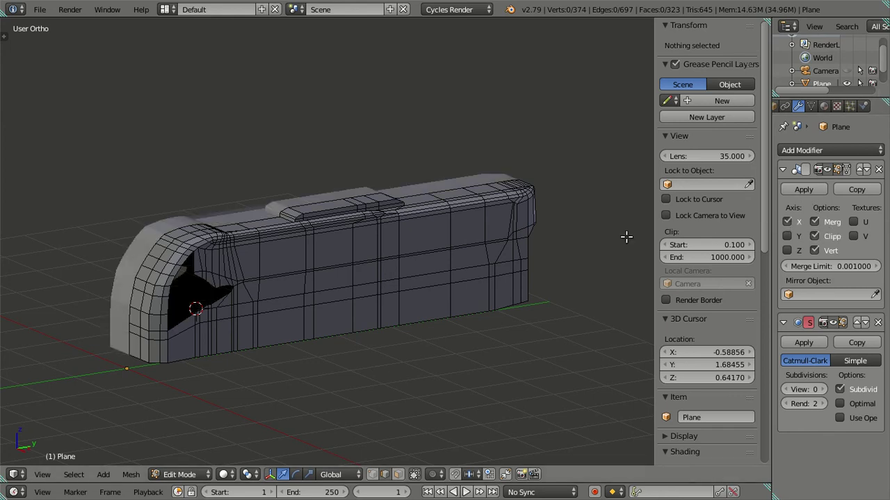
middle_click_drag(443, 248, 442, 243)
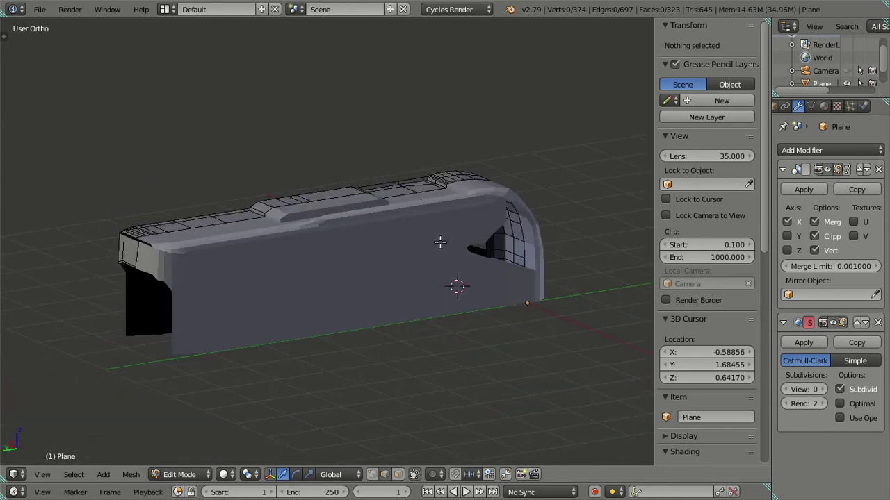
key("KP_0")
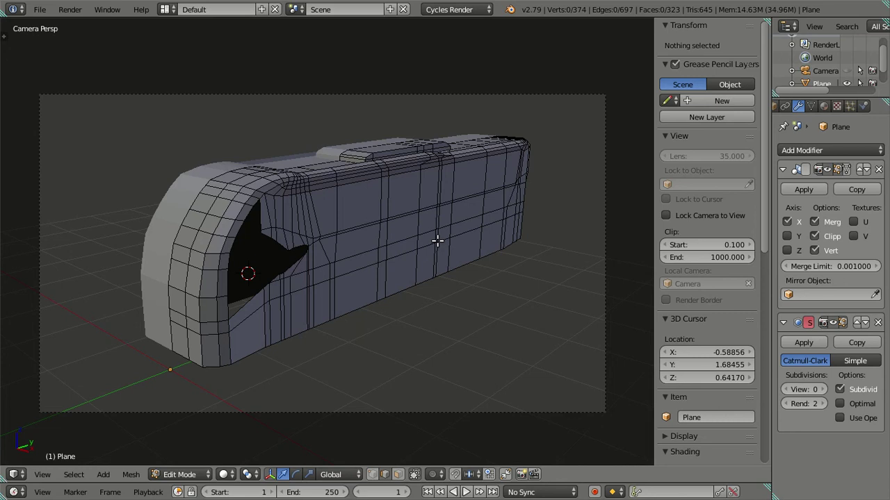
key("Tab")
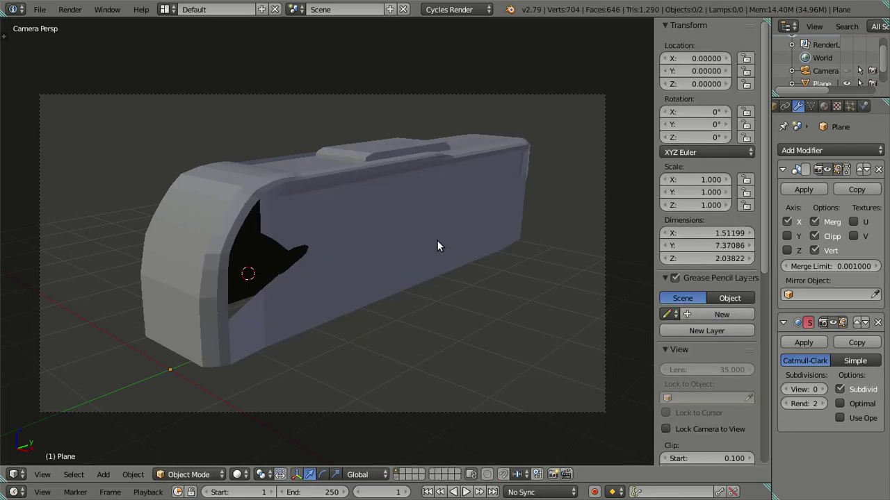
key("Tab")
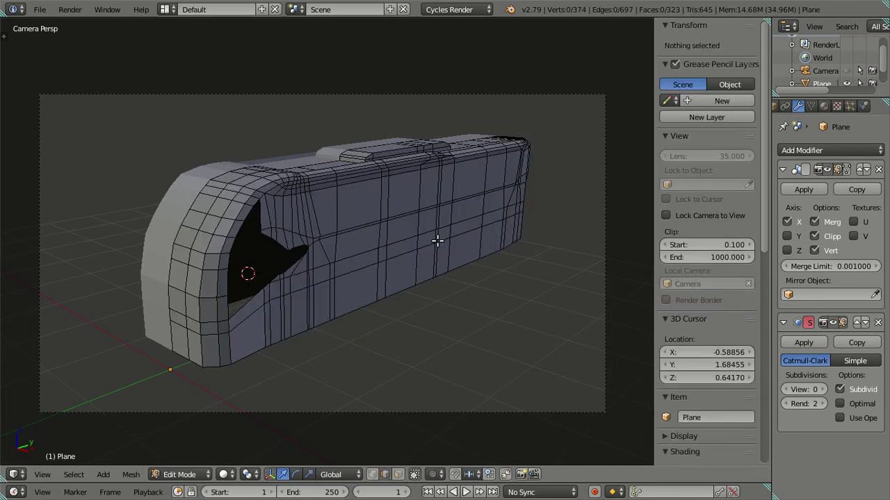
Step: Save the blend file, overwriting the existing one, and exit fullscreen mode
key("ctrl+s")
left_click(437, 241)
left_click(107, 10)
left_click(128, 37)
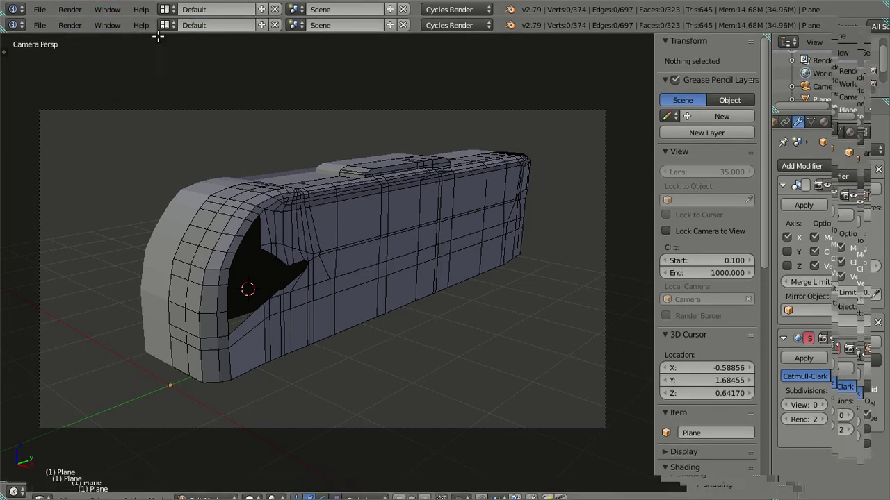